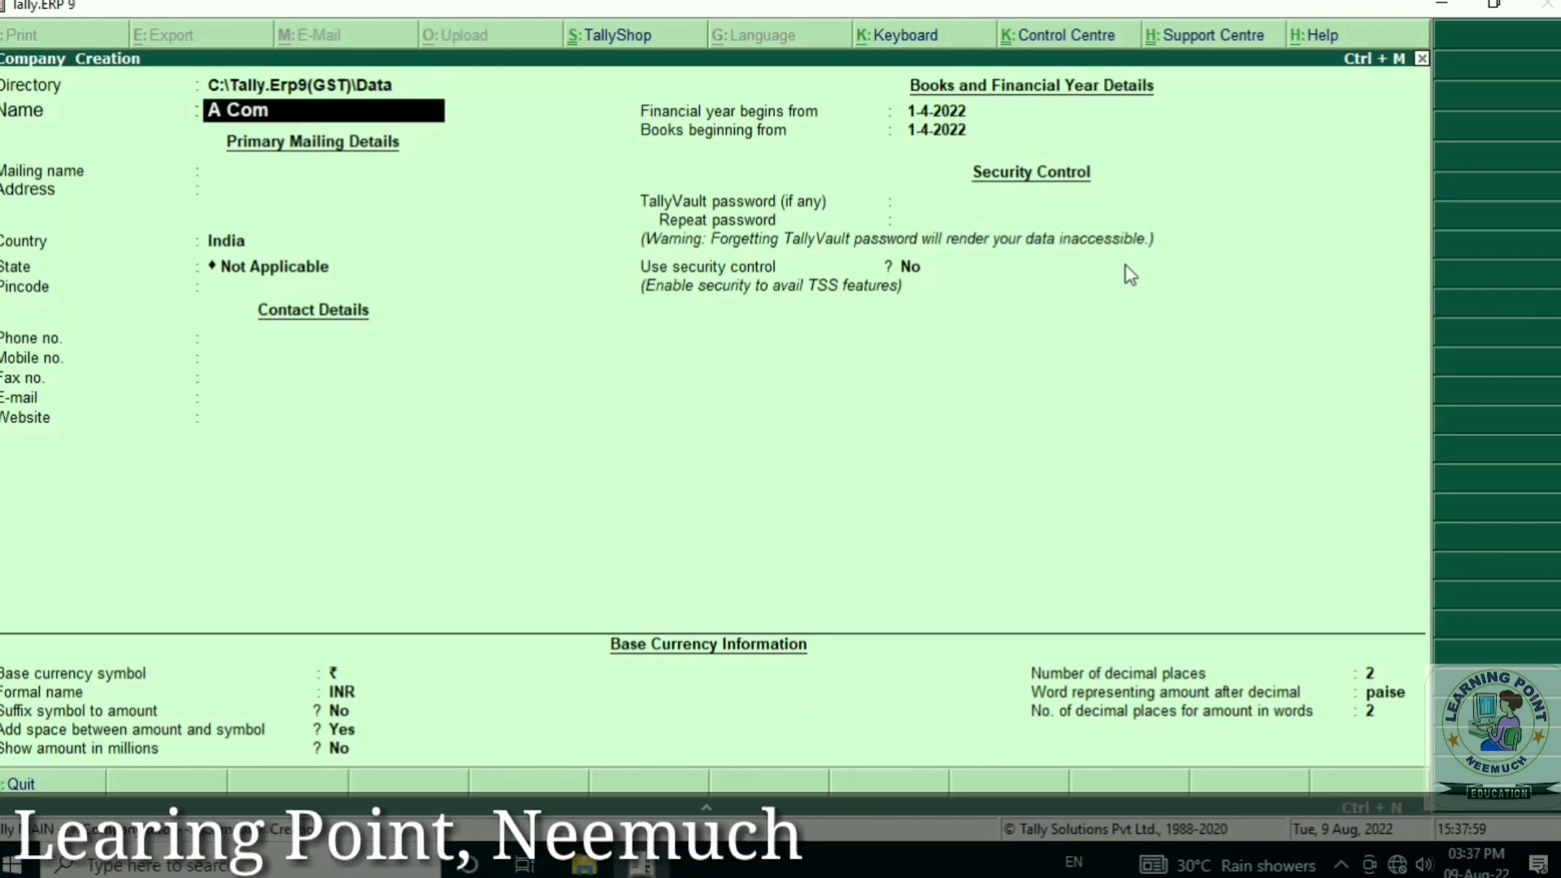
- Name the company A Company, Neemuch (2022-23) and keep the same text as its mailing name
{"action": "type", "text": "eemuch ("}
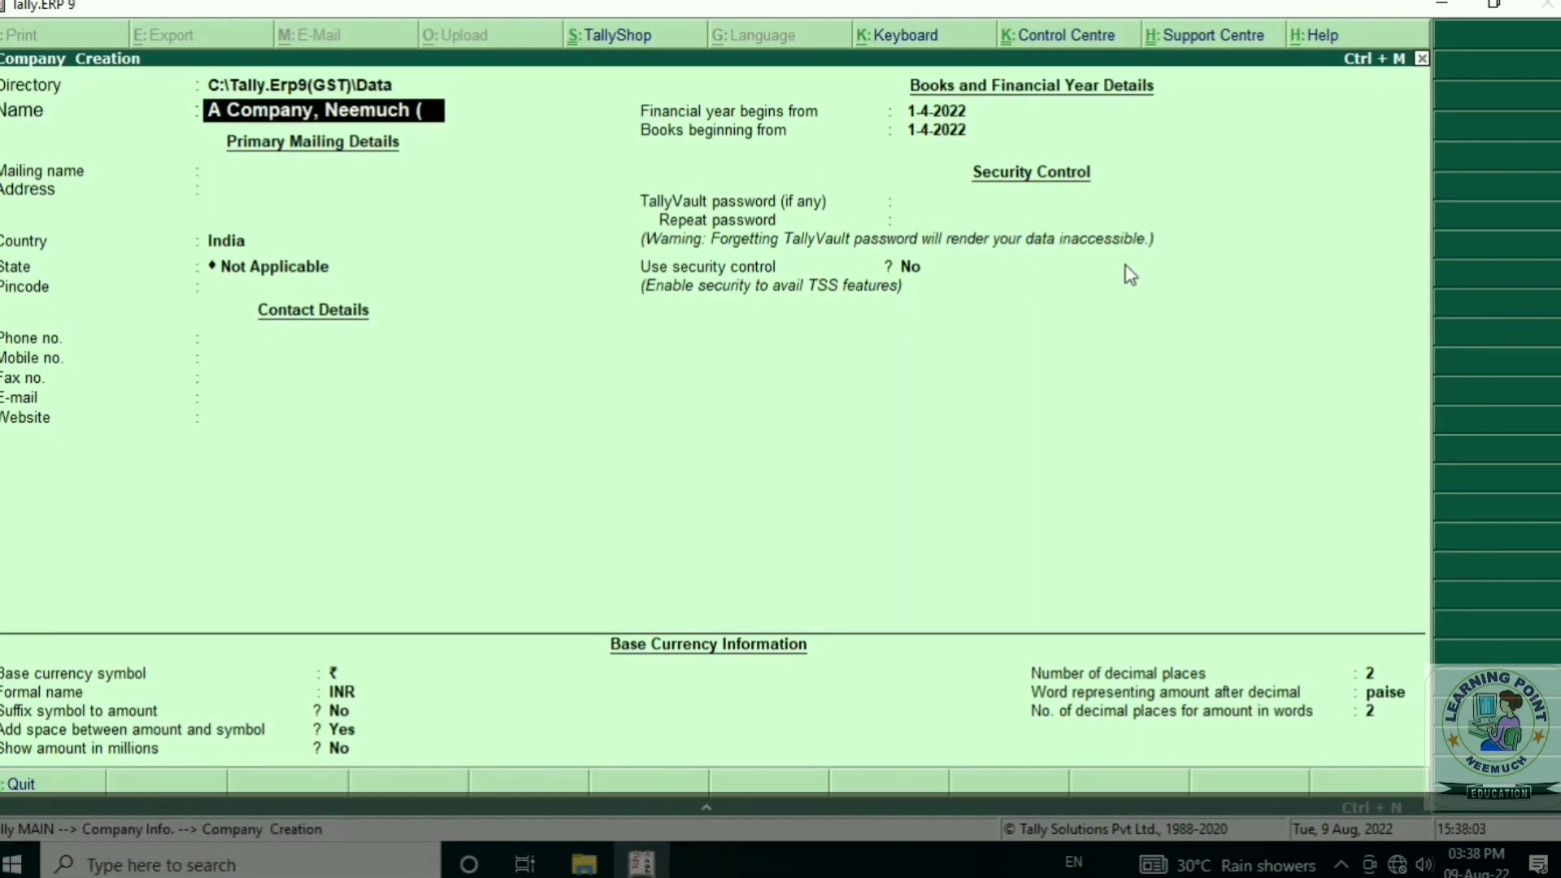
{"action": "type", "text": "2022-23)"}
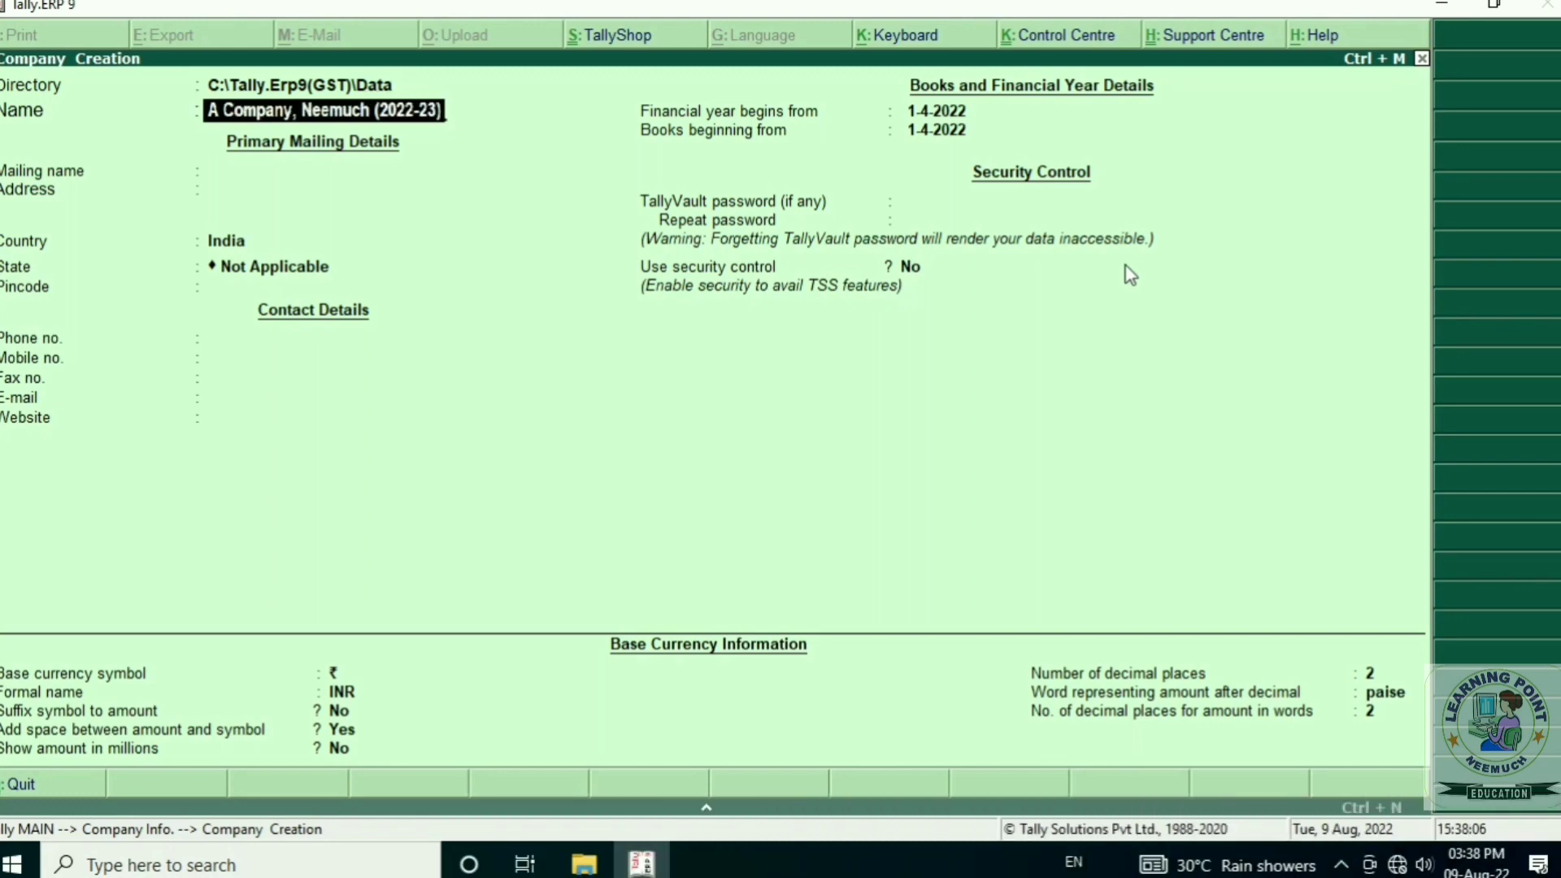
{"action": "key", "text": "Return"}
{"action": "key", "text": "Return"}
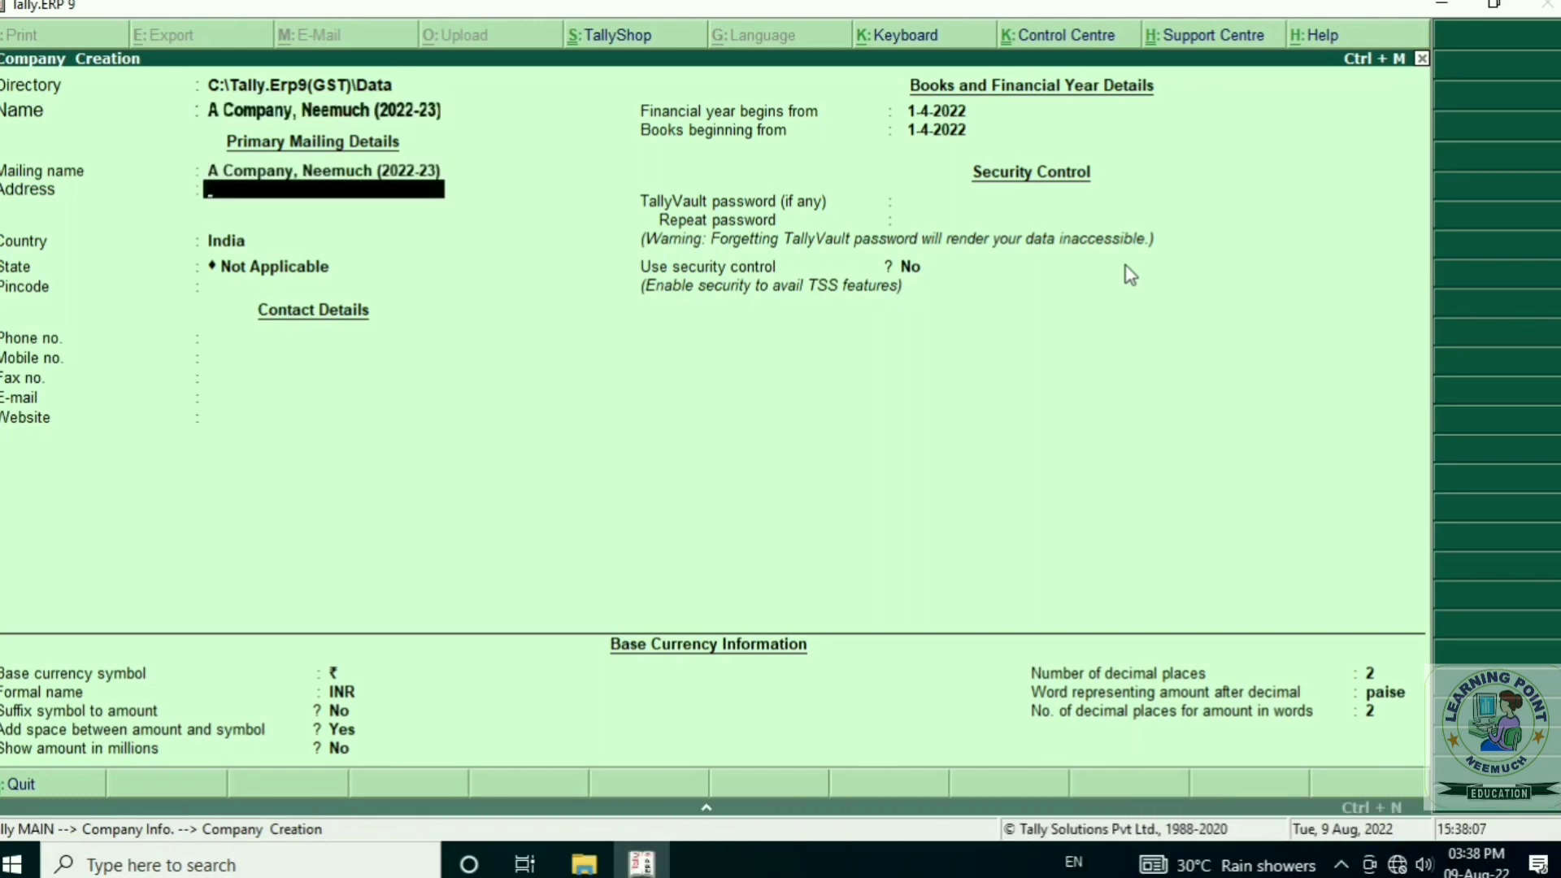
- Enter Neemuch as the company address, choose Madhya Pradesh as the state, and save the new company
{"action": "type", "text": "Neemuch"}
{"action": "key", "text": "Return"}
{"action": "key", "text": "Return"}
{"action": "key", "text": "Return"}
{"action": "type", "text": "Madh"}
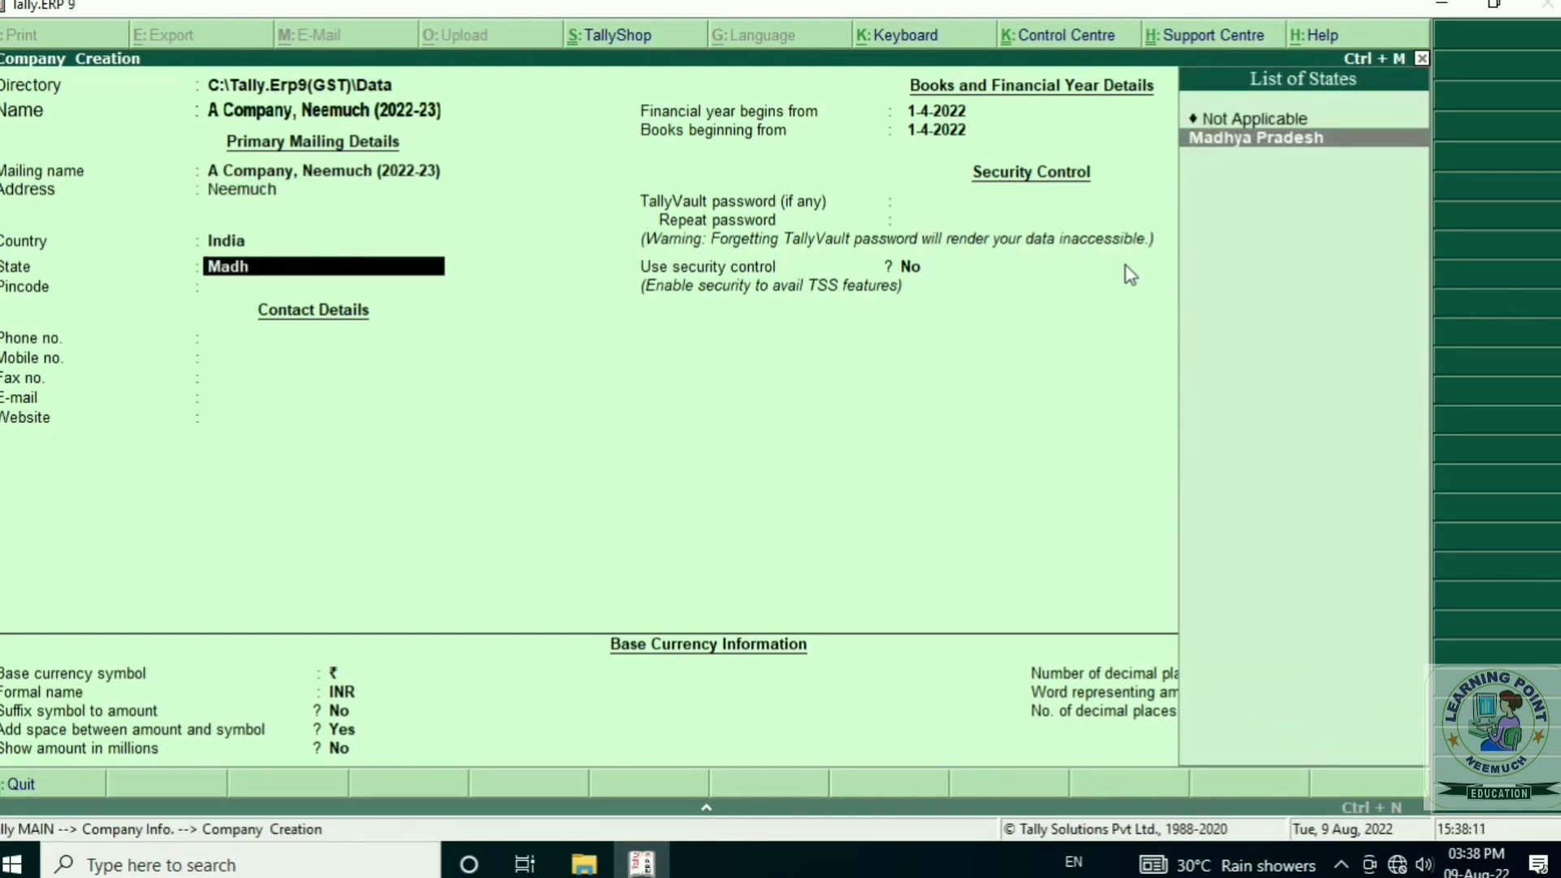
{"action": "key", "text": "Return"}
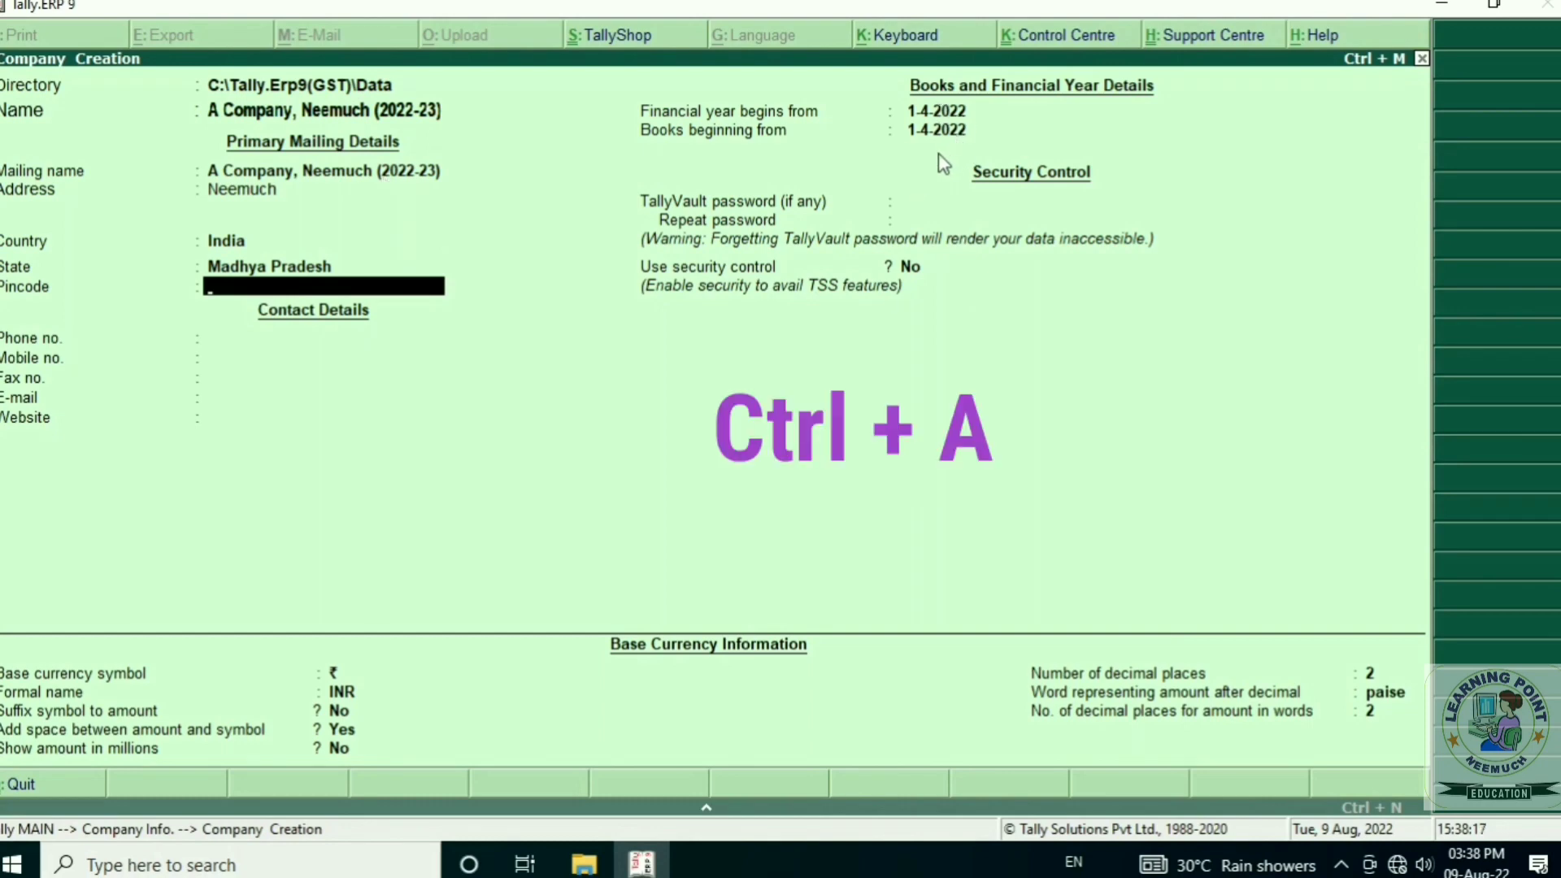
{"action": "key", "text": "ctrl+a"}
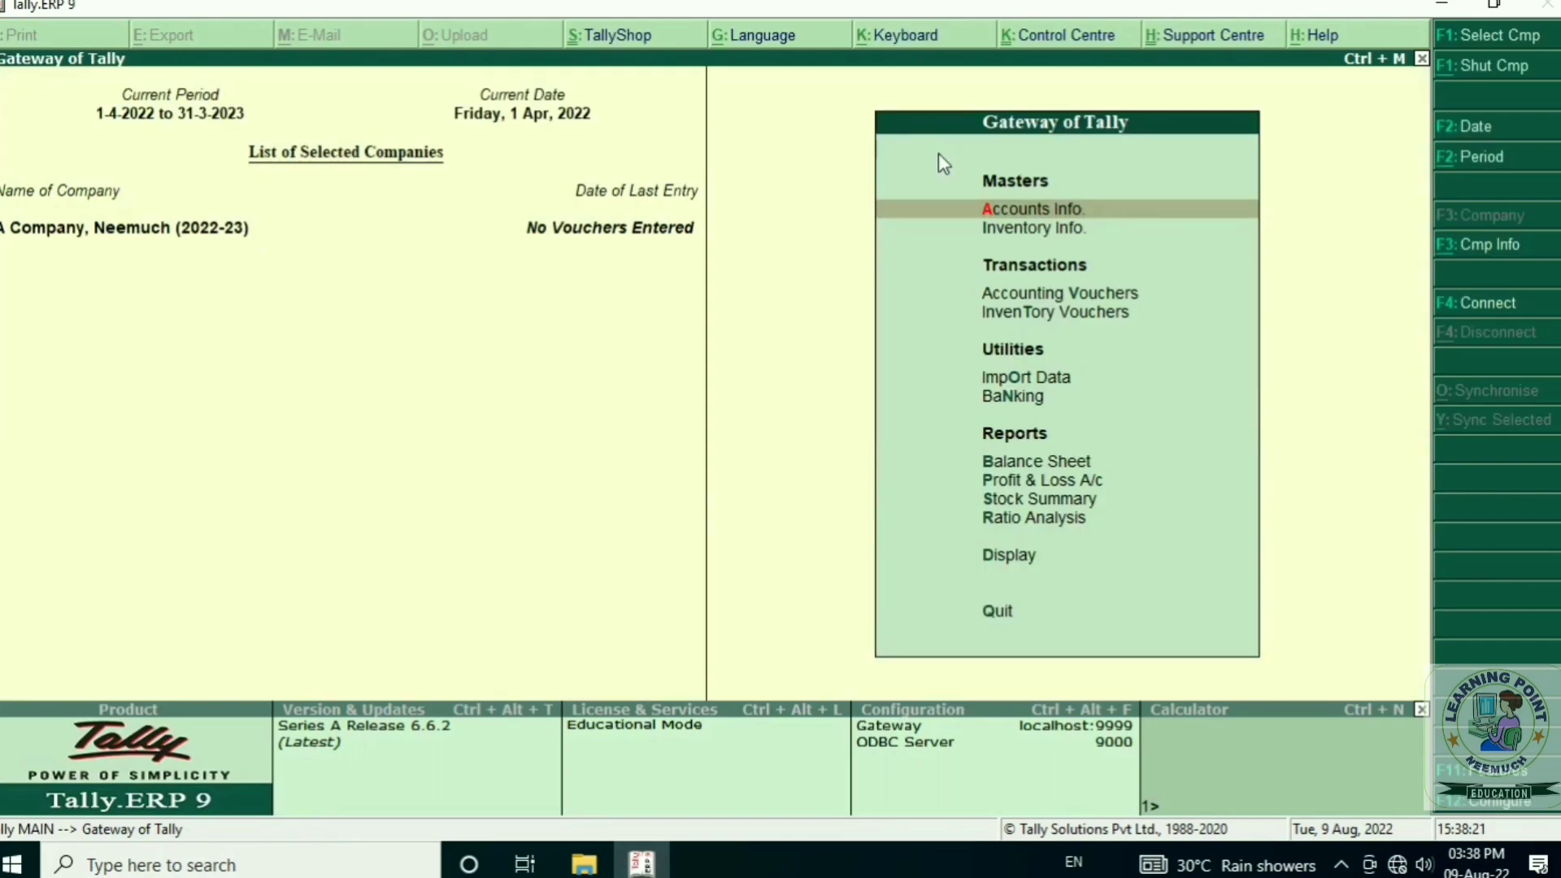
- Shut the company and reopen A Company, Neemuch (2022-23) from the list of companies
{"action": "key", "text": "alt+F1"}
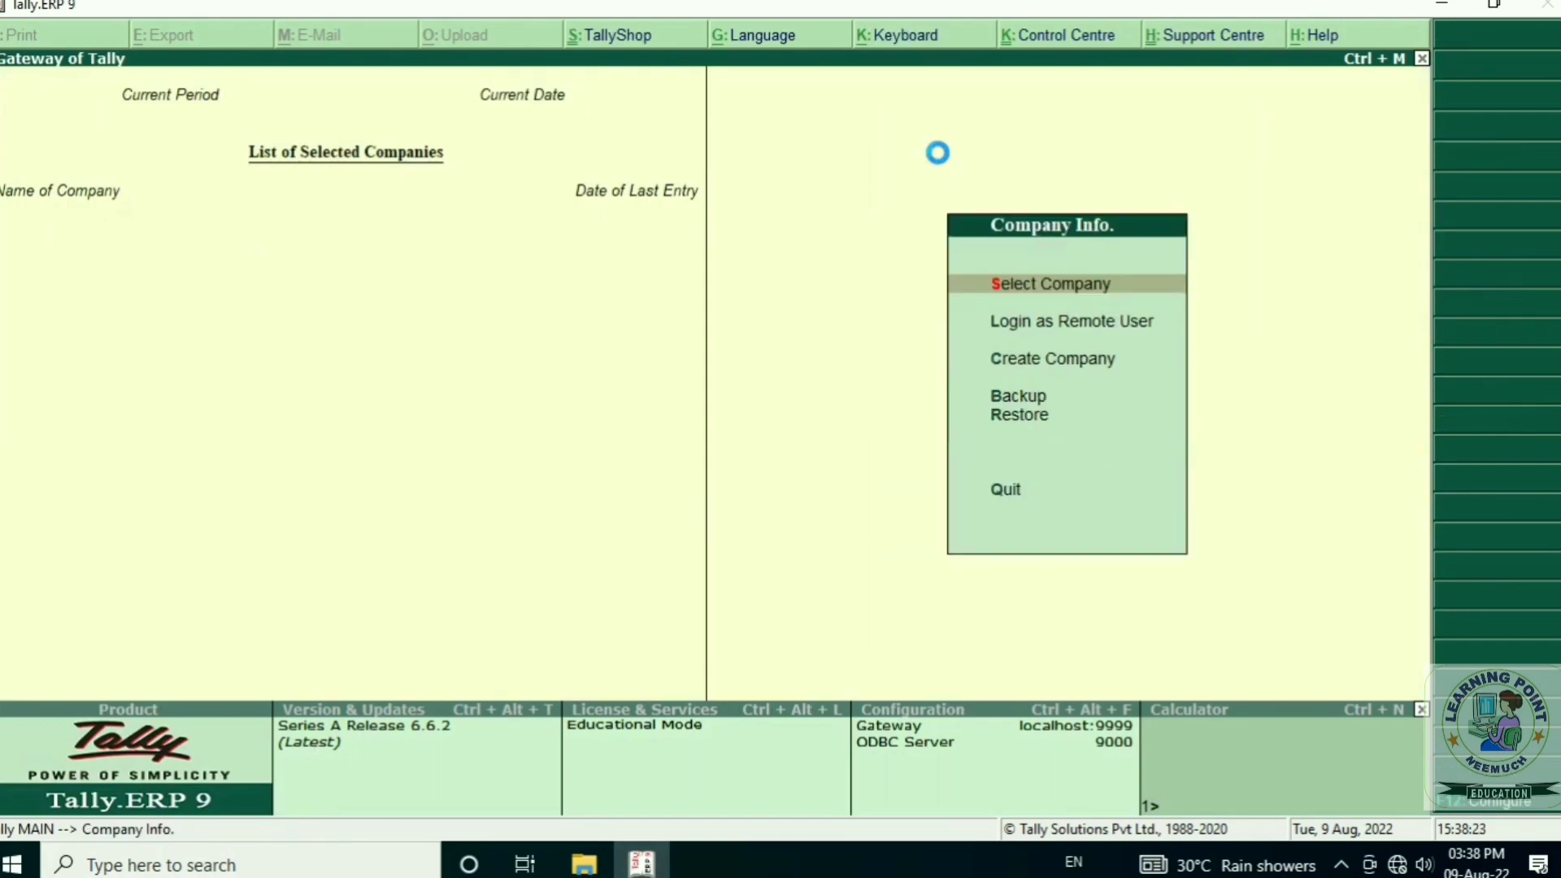
{"action": "key", "text": "Return"}
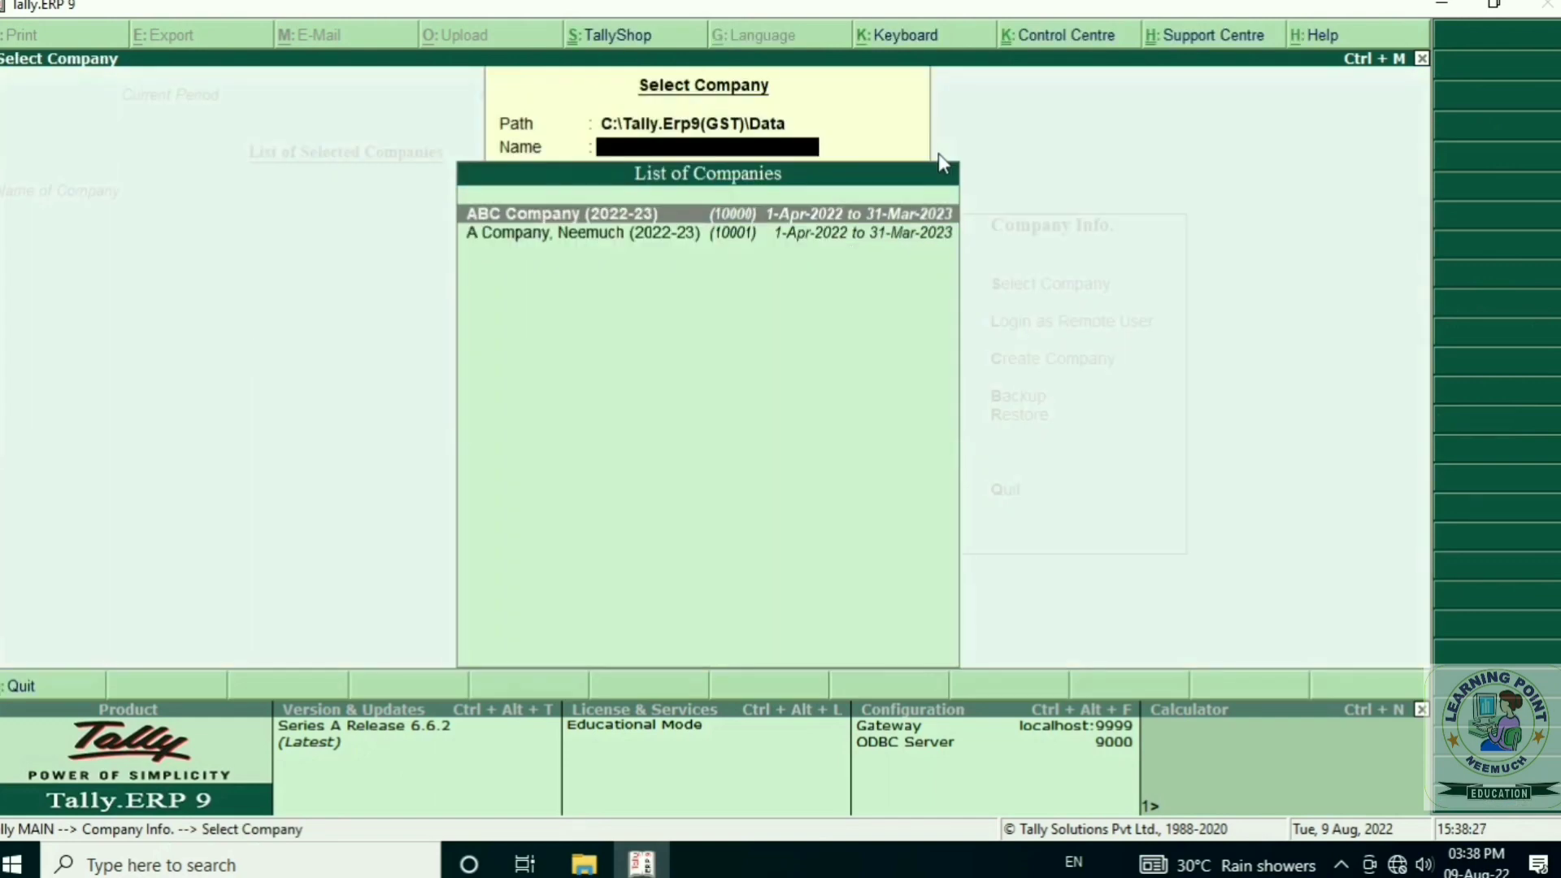
{"action": "key", "text": "Down"}
{"action": "key", "text": "Return"}
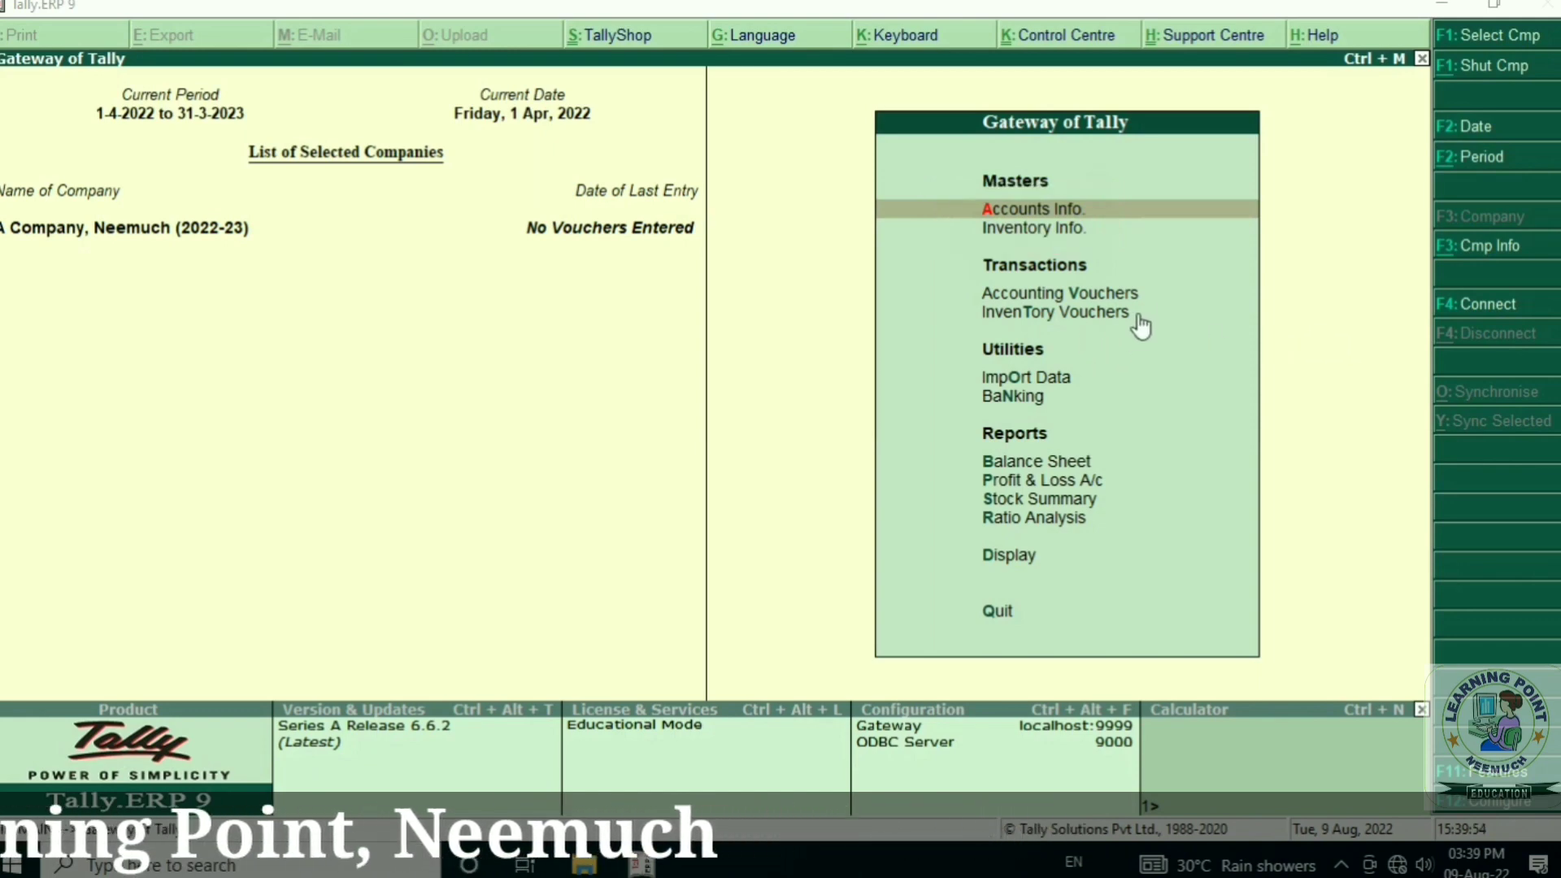
- Open the Accounting Features settings of the company
{"action": "key", "text": "Down"}
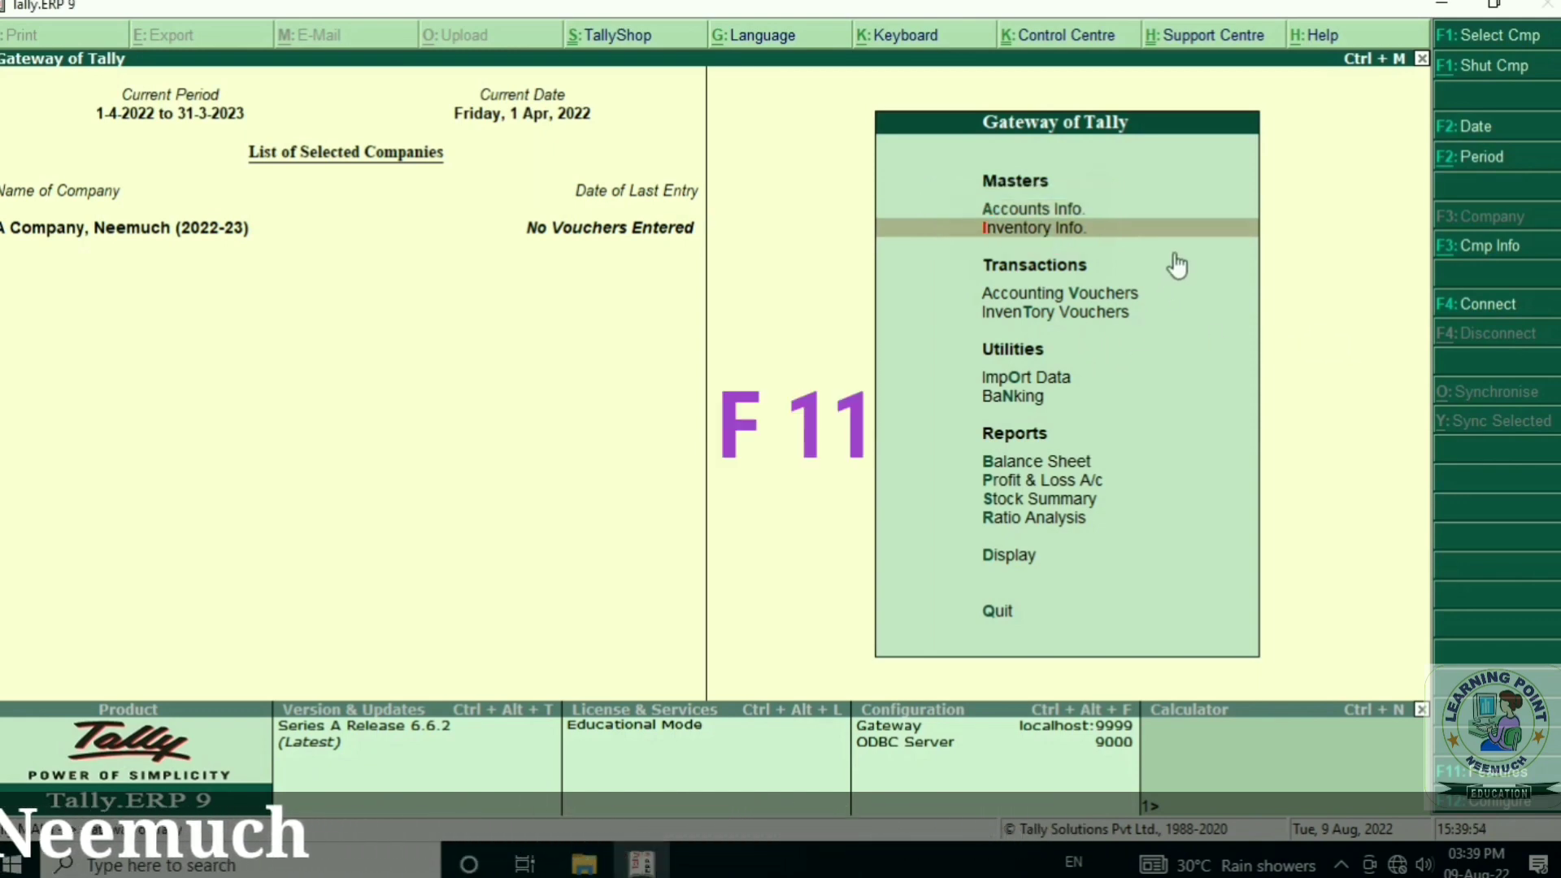
{"action": "key", "text": "Up"}
{"action": "key", "text": "F11"}
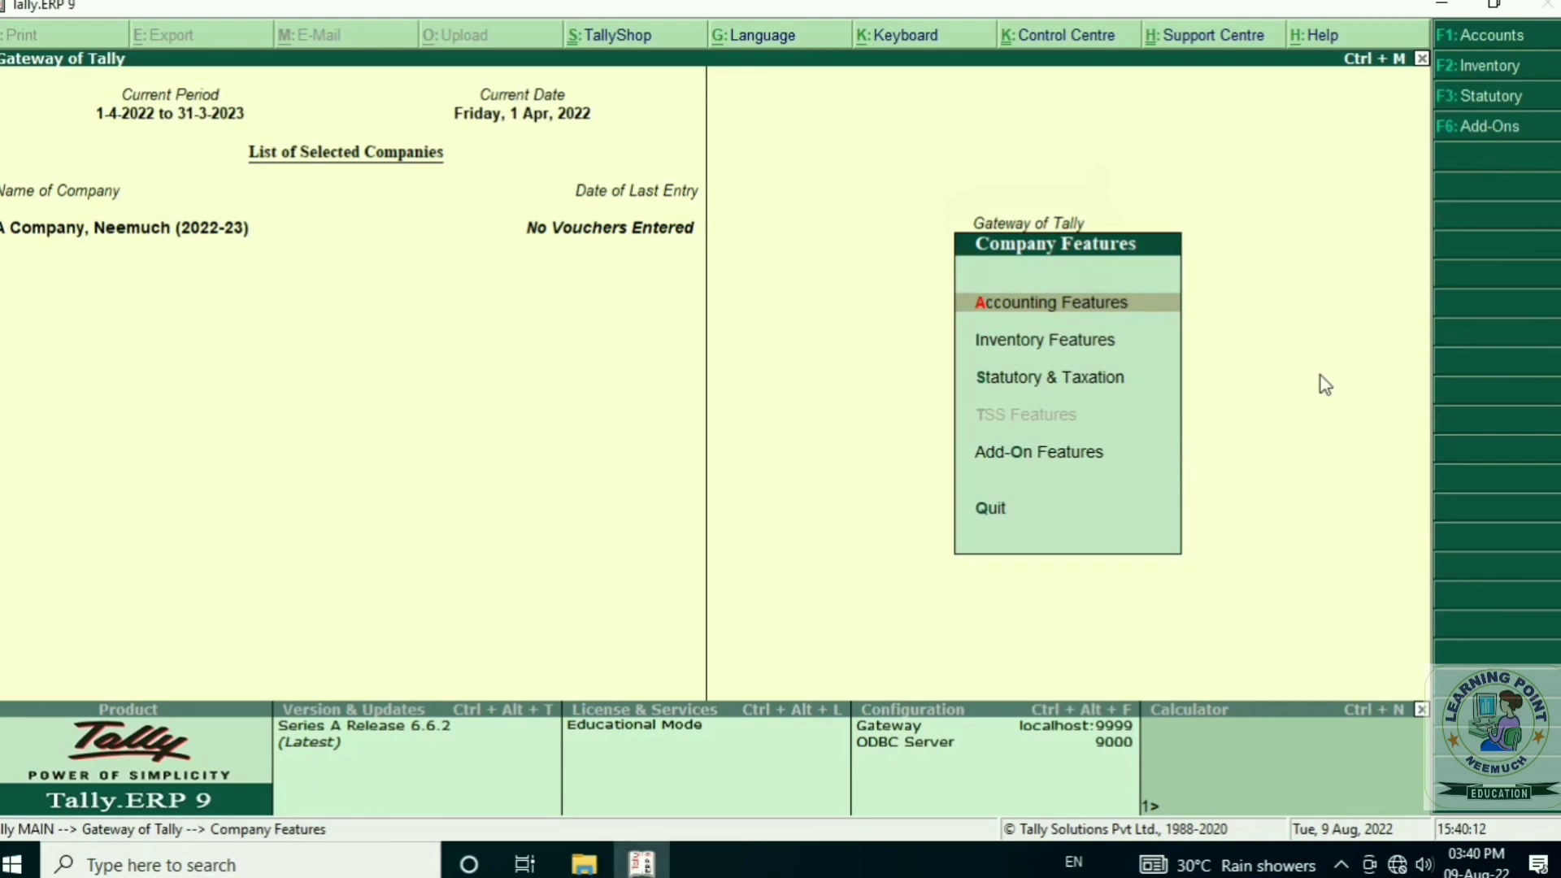
{"action": "key", "text": "Return"}
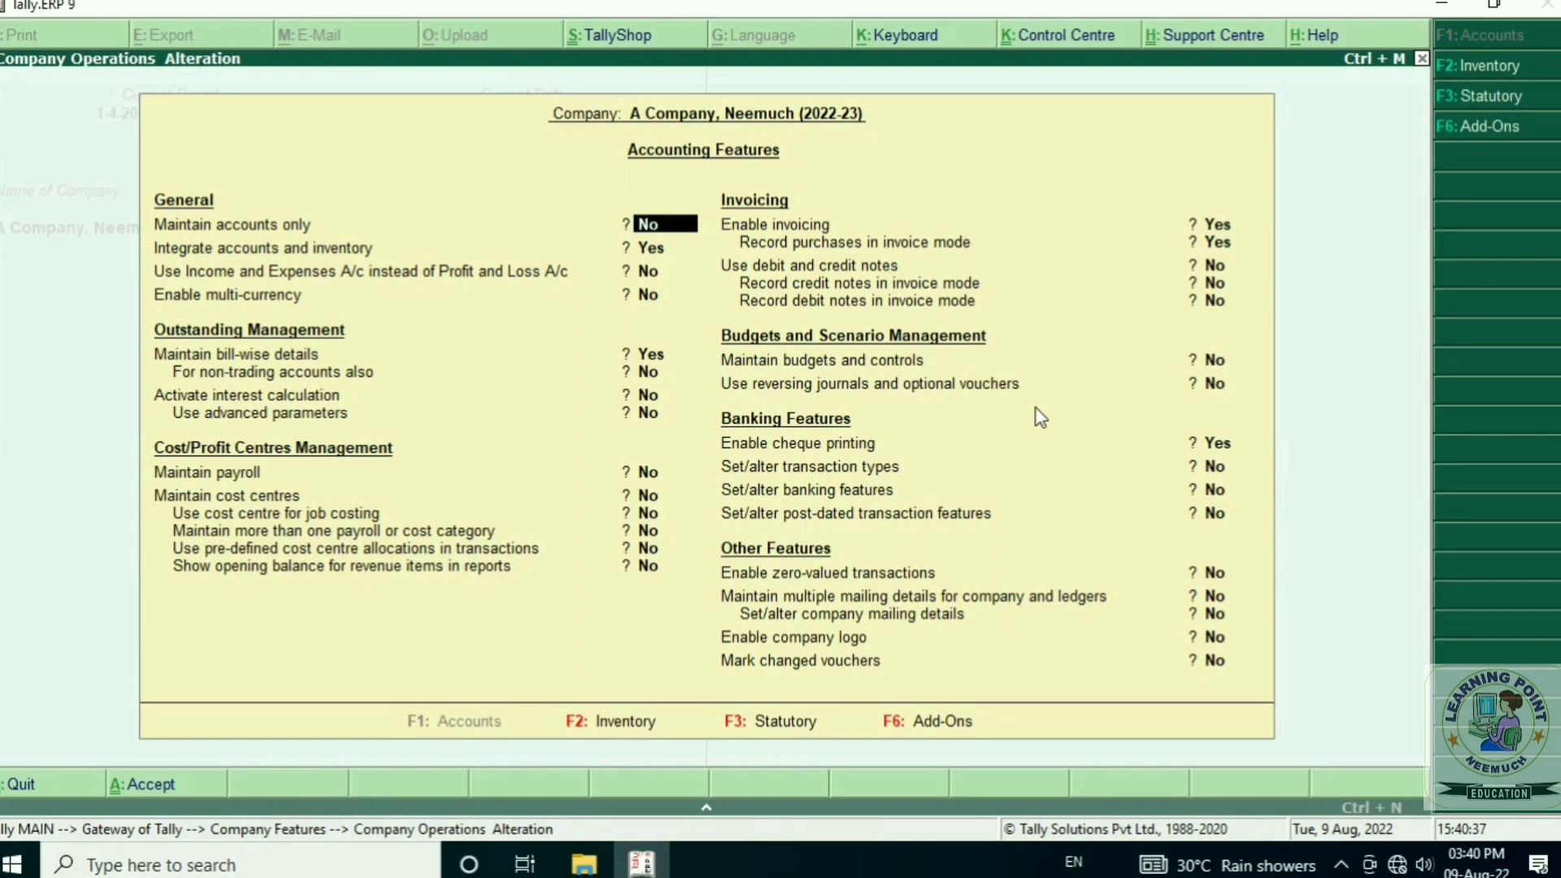
{"action": "key", "text": "Return"}
{"action": "key", "text": "Return"}
{"action": "key", "text": "Return"}
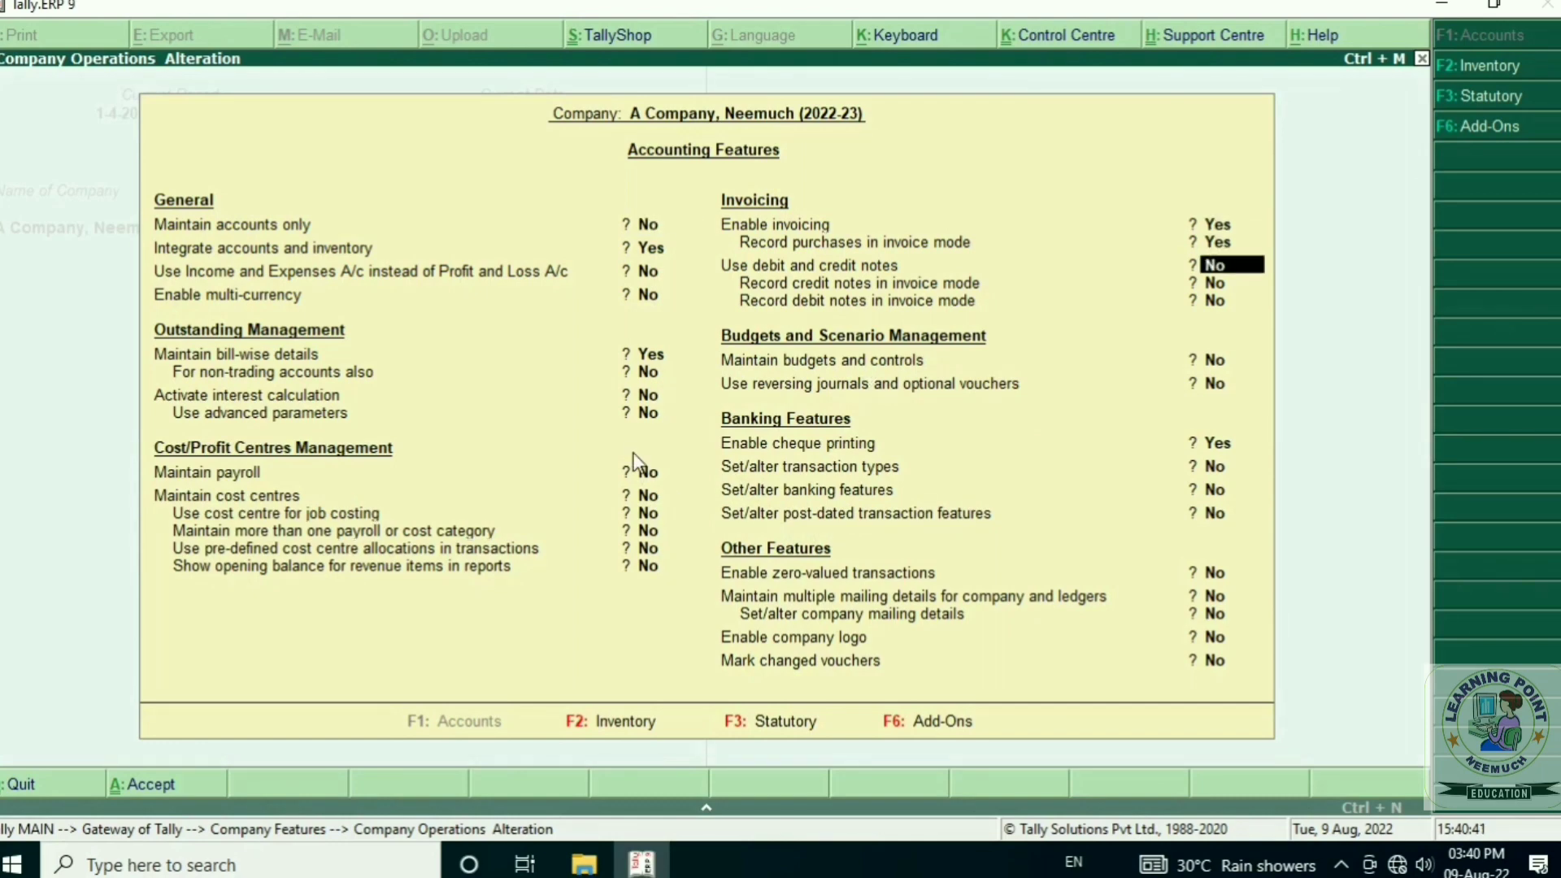
{"action": "key", "text": "Up"}
{"action": "key", "text": "Up"}
{"action": "key", "text": "Up"}
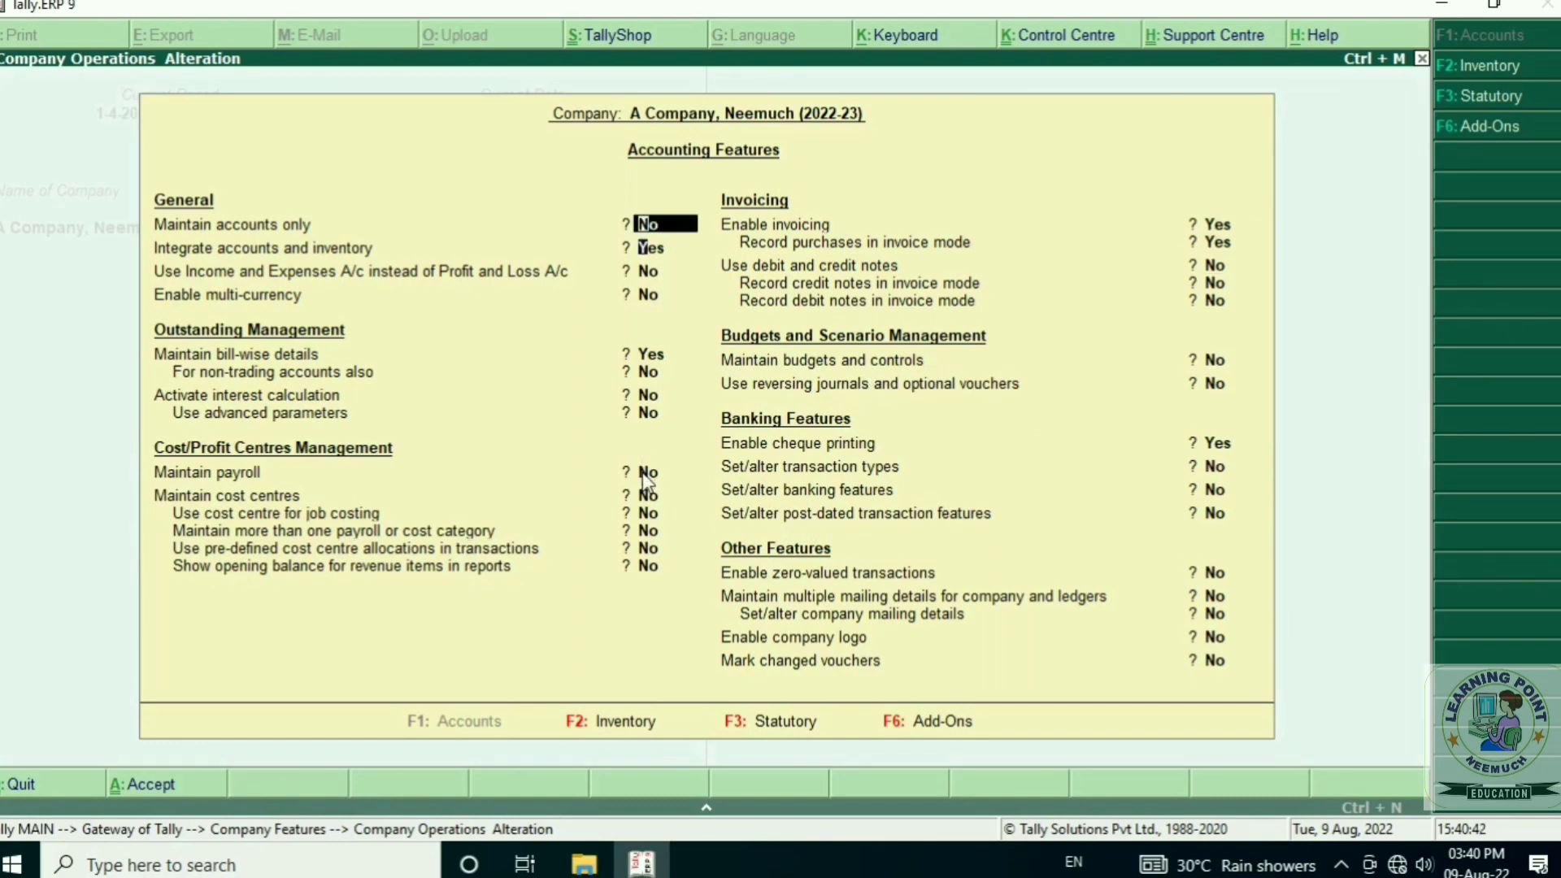
- Set Maintain payroll to Yes in the company's accounting features
{"action": "key", "text": "Return"}
{"action": "key", "text": "Return"}
{"action": "key", "text": "Return"}
{"action": "key", "text": "Return"}
{"action": "key", "text": "Return"}
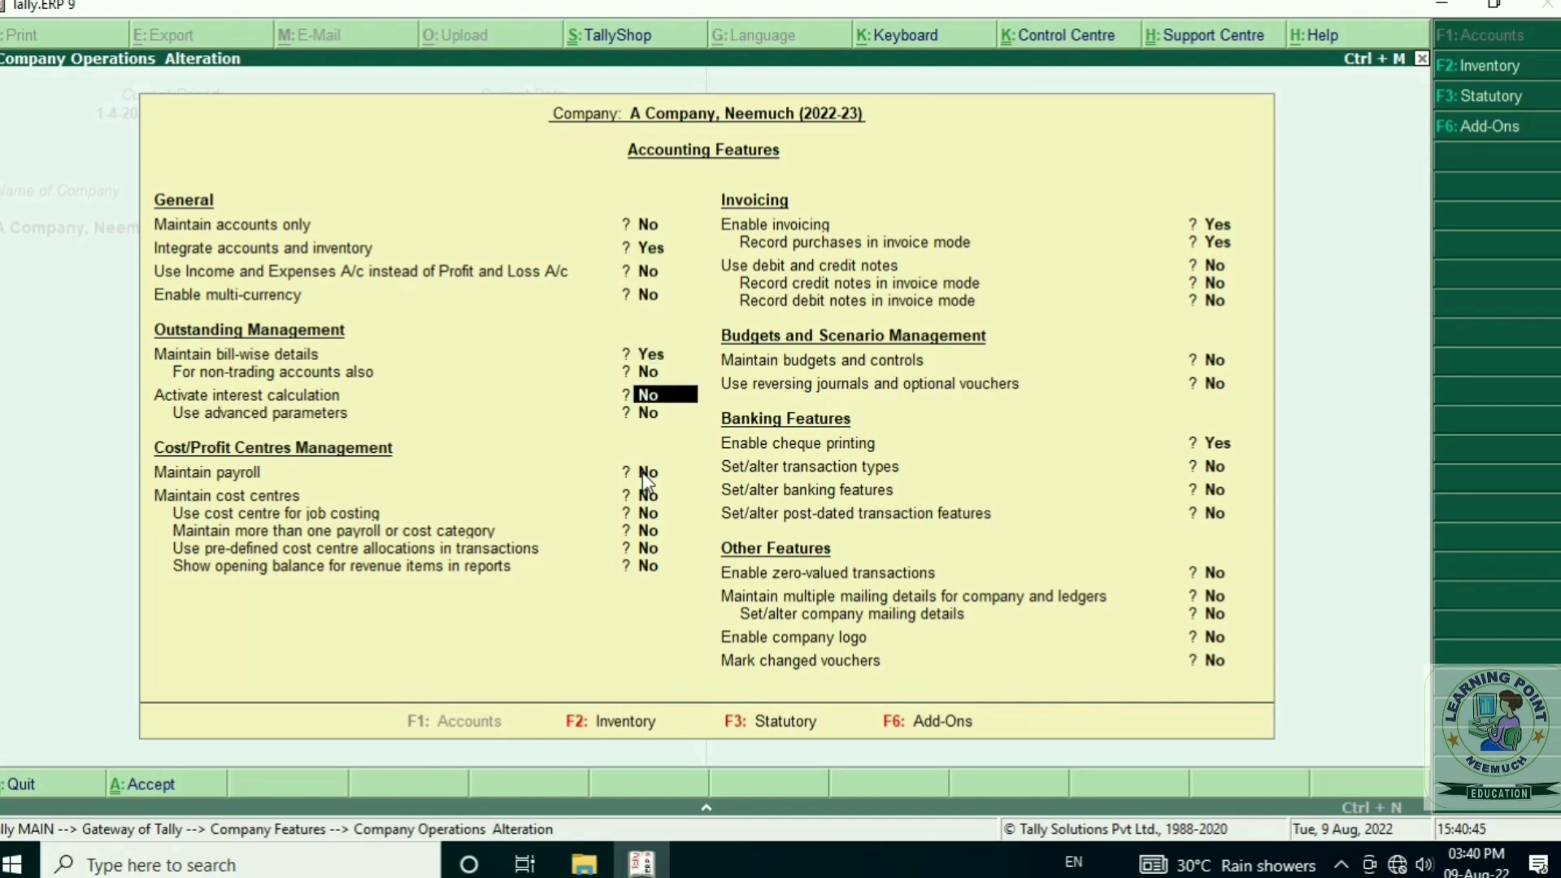
{"action": "key", "text": "Return"}
{"action": "key", "text": "y"}
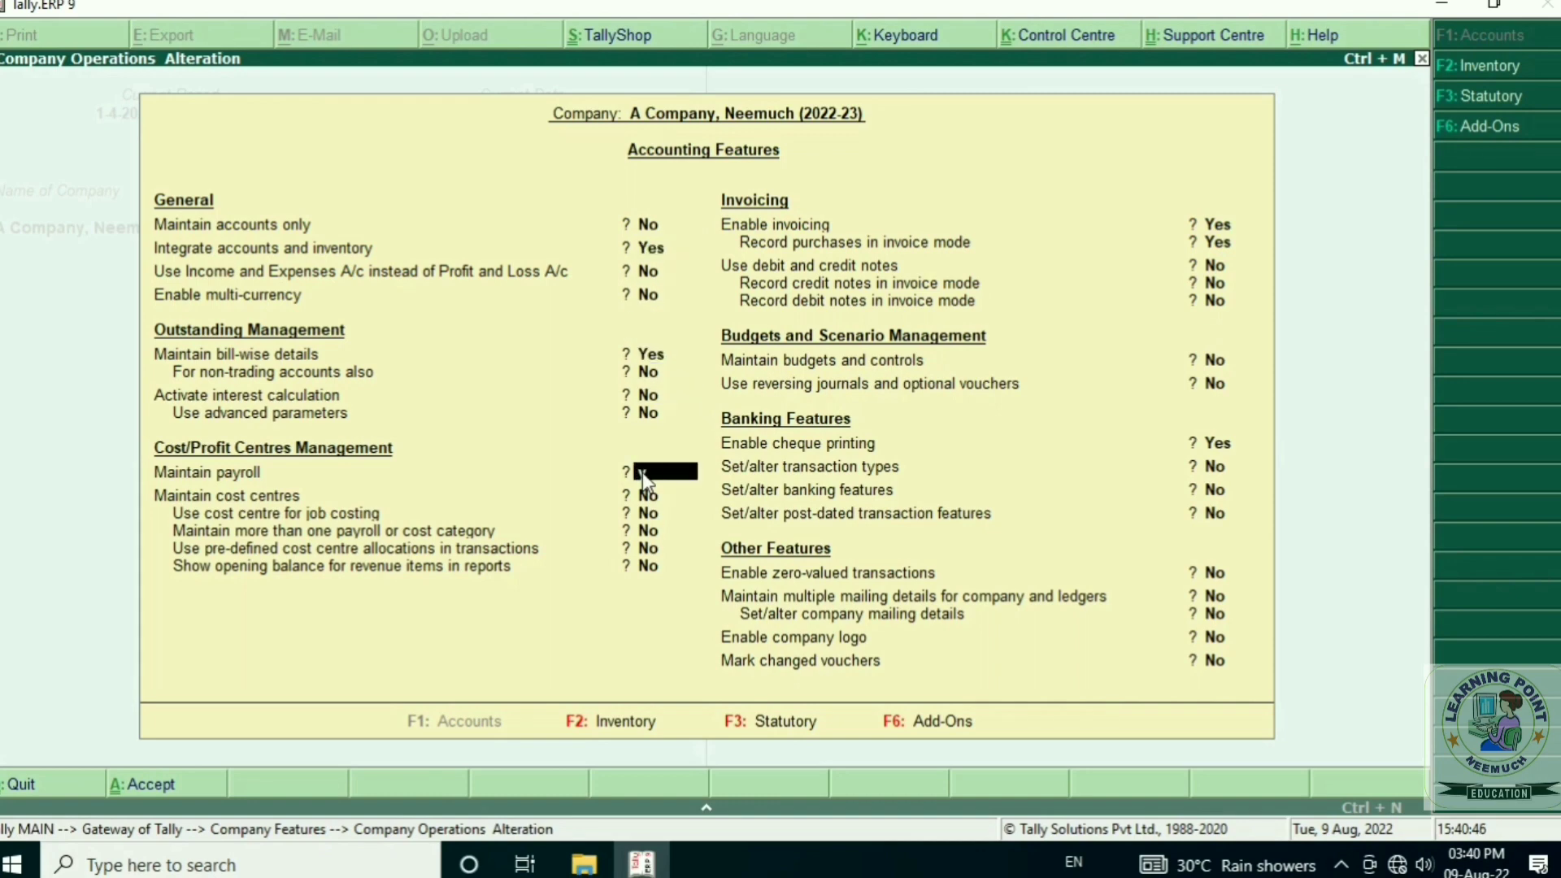
{"action": "key", "text": "Return"}
- Set Maintain more than one payroll or cost category to Yes, save the features, and return to the Gateway of Tally
{"action": "key", "text": "Return"}
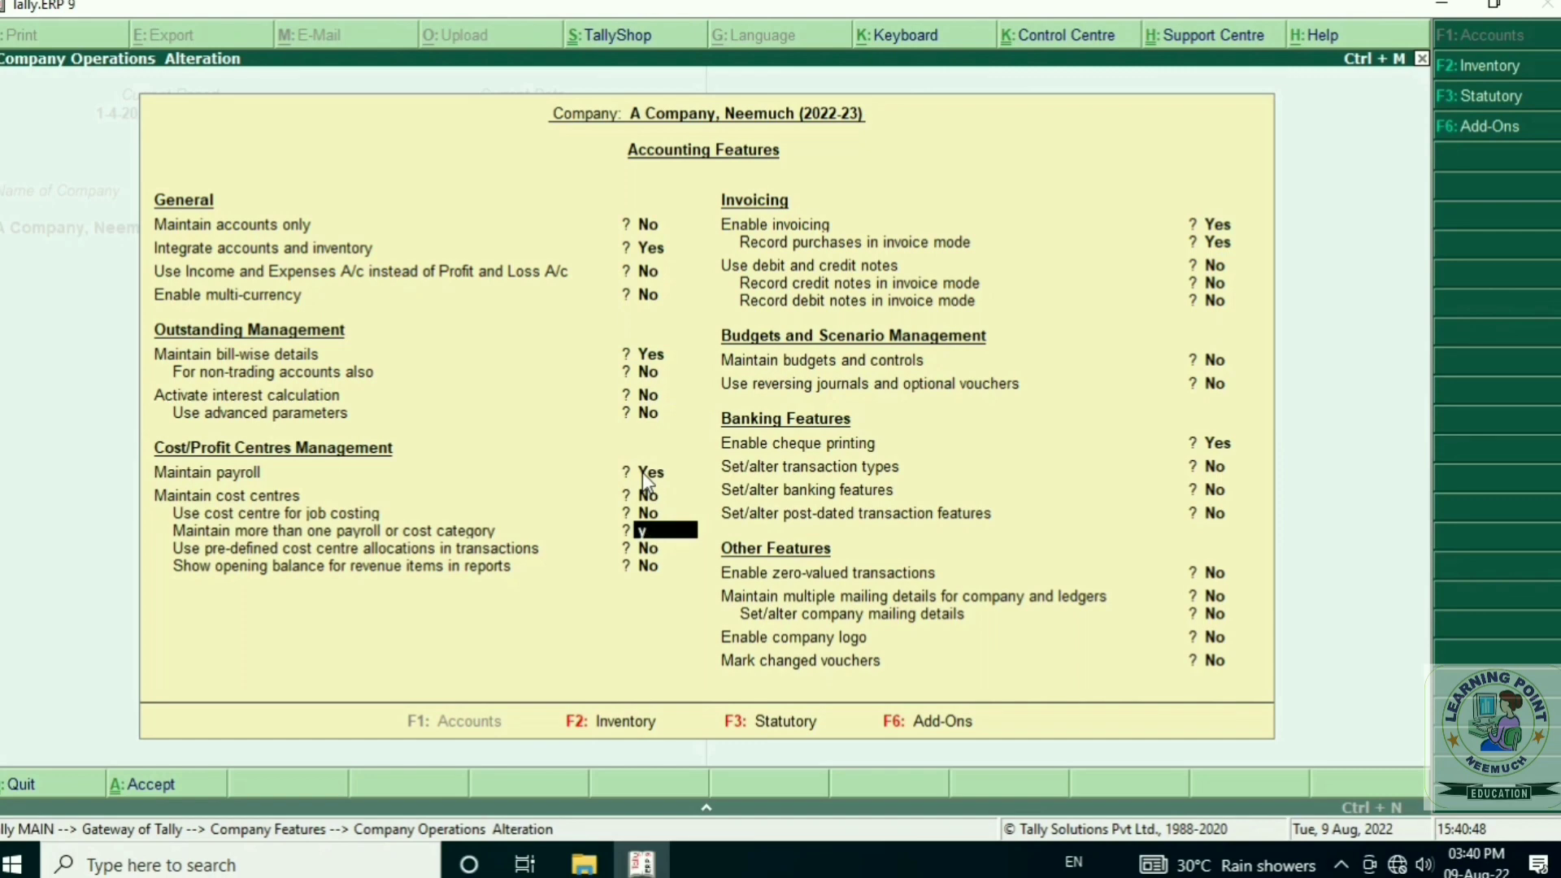
{"action": "key", "text": "y"}
{"action": "key", "text": "Return"}
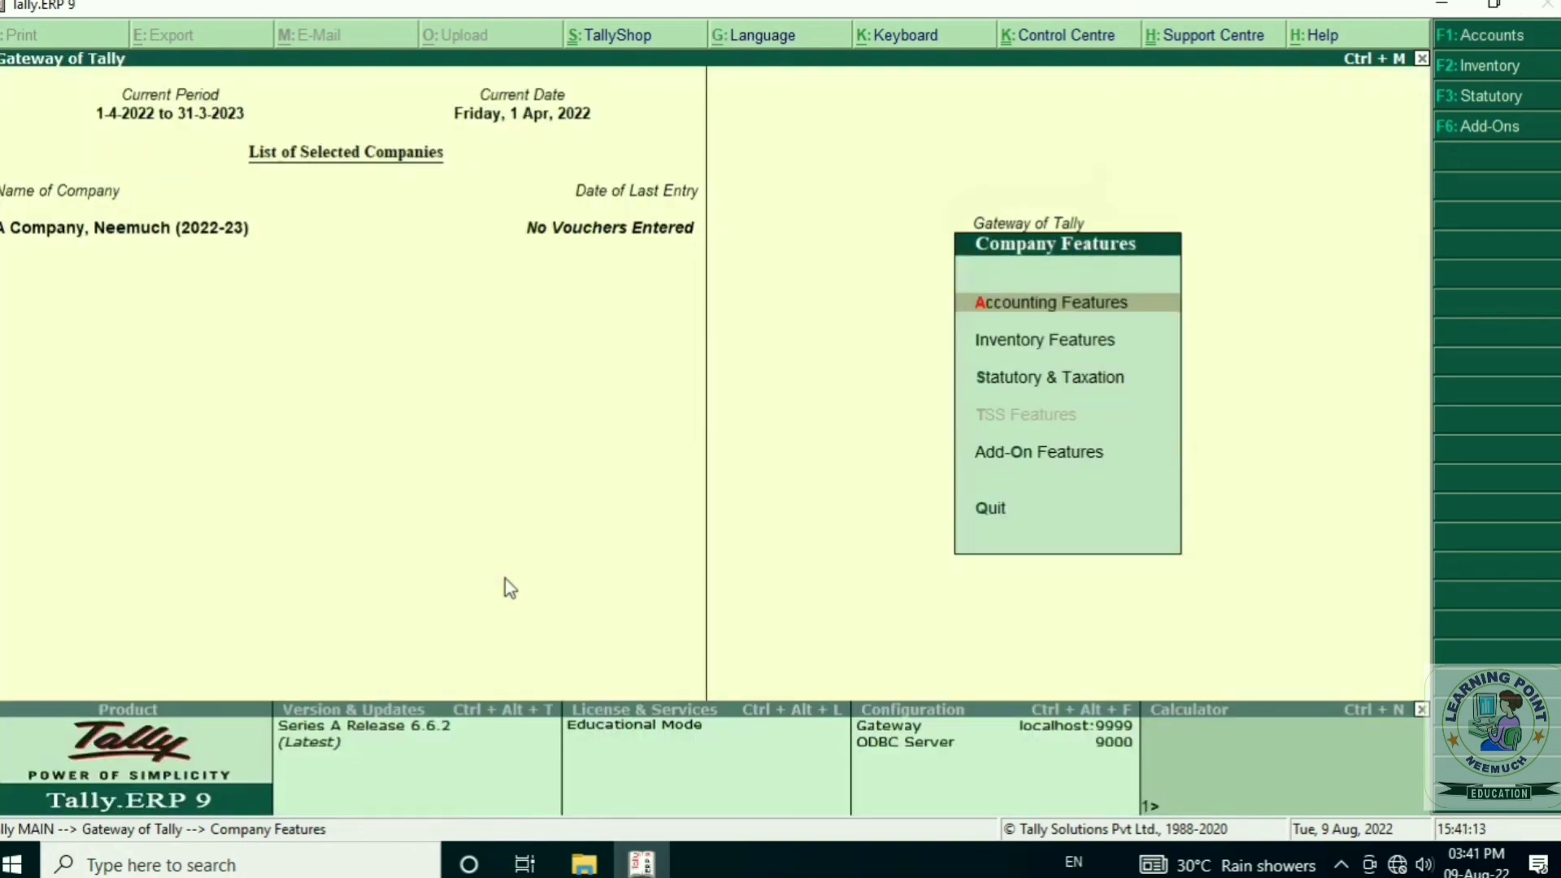
{"action": "key", "text": "Escape"}
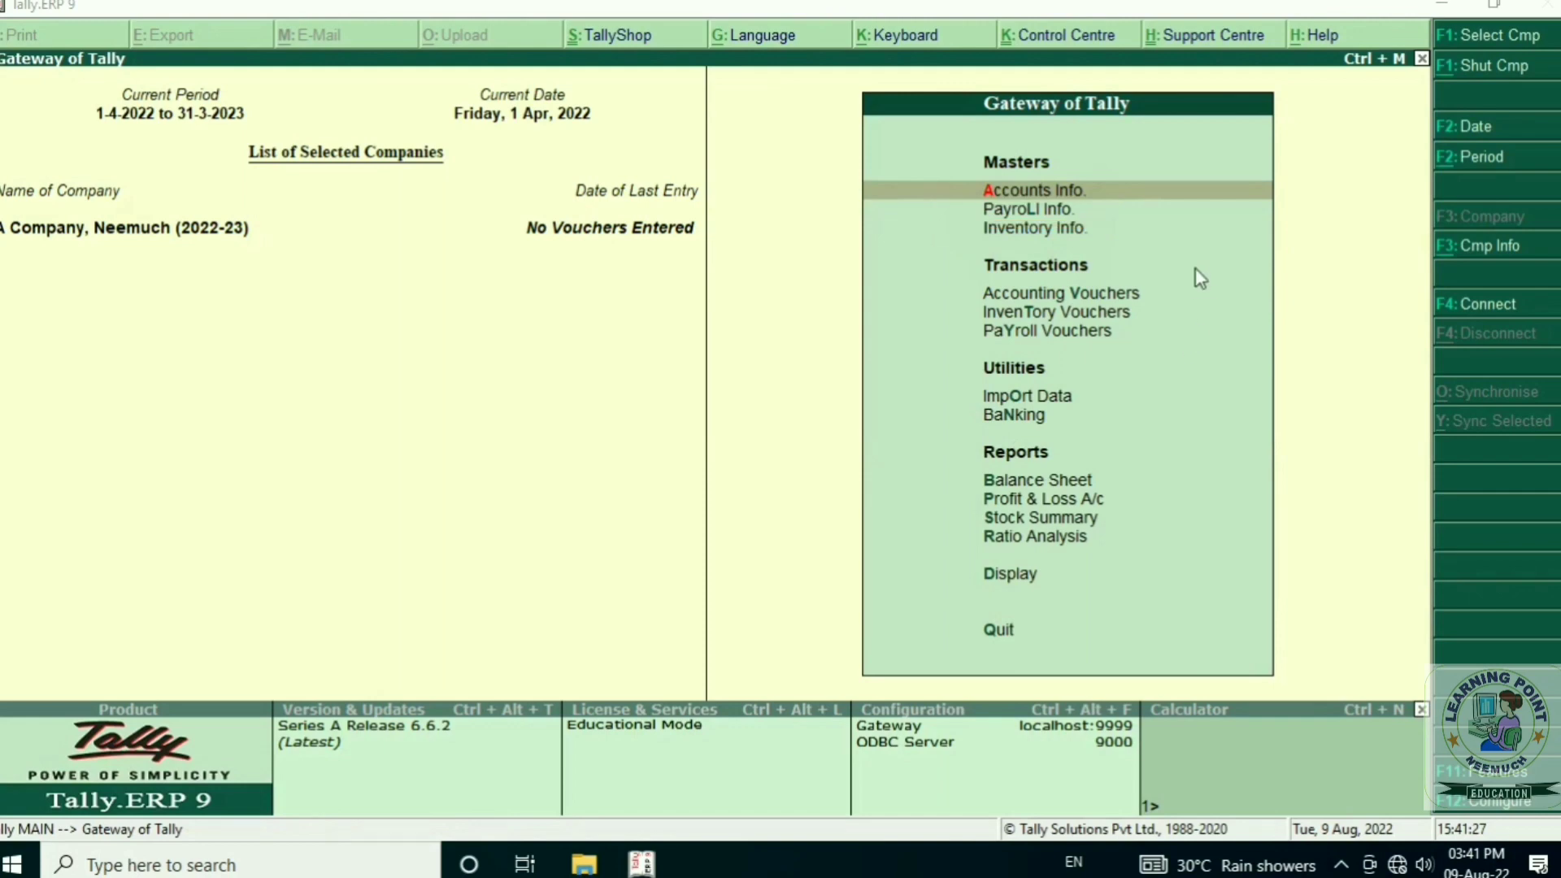
- View the list of existing employee categories in Payroll Info, and return to the Employee Categories options
{"action": "key", "text": "Down"}
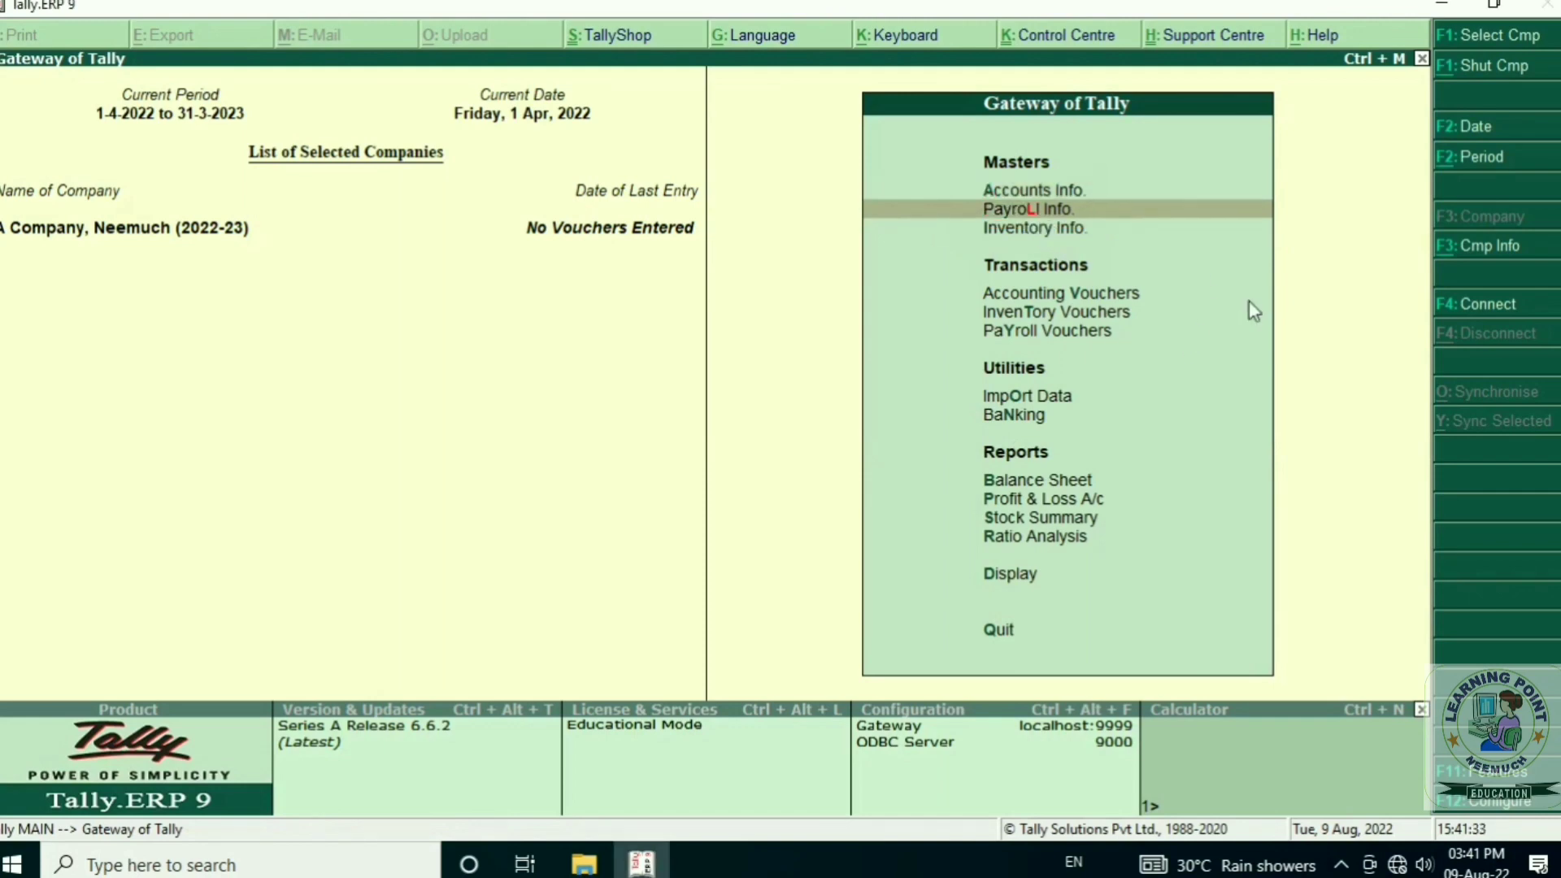
{"action": "key", "text": "Return"}
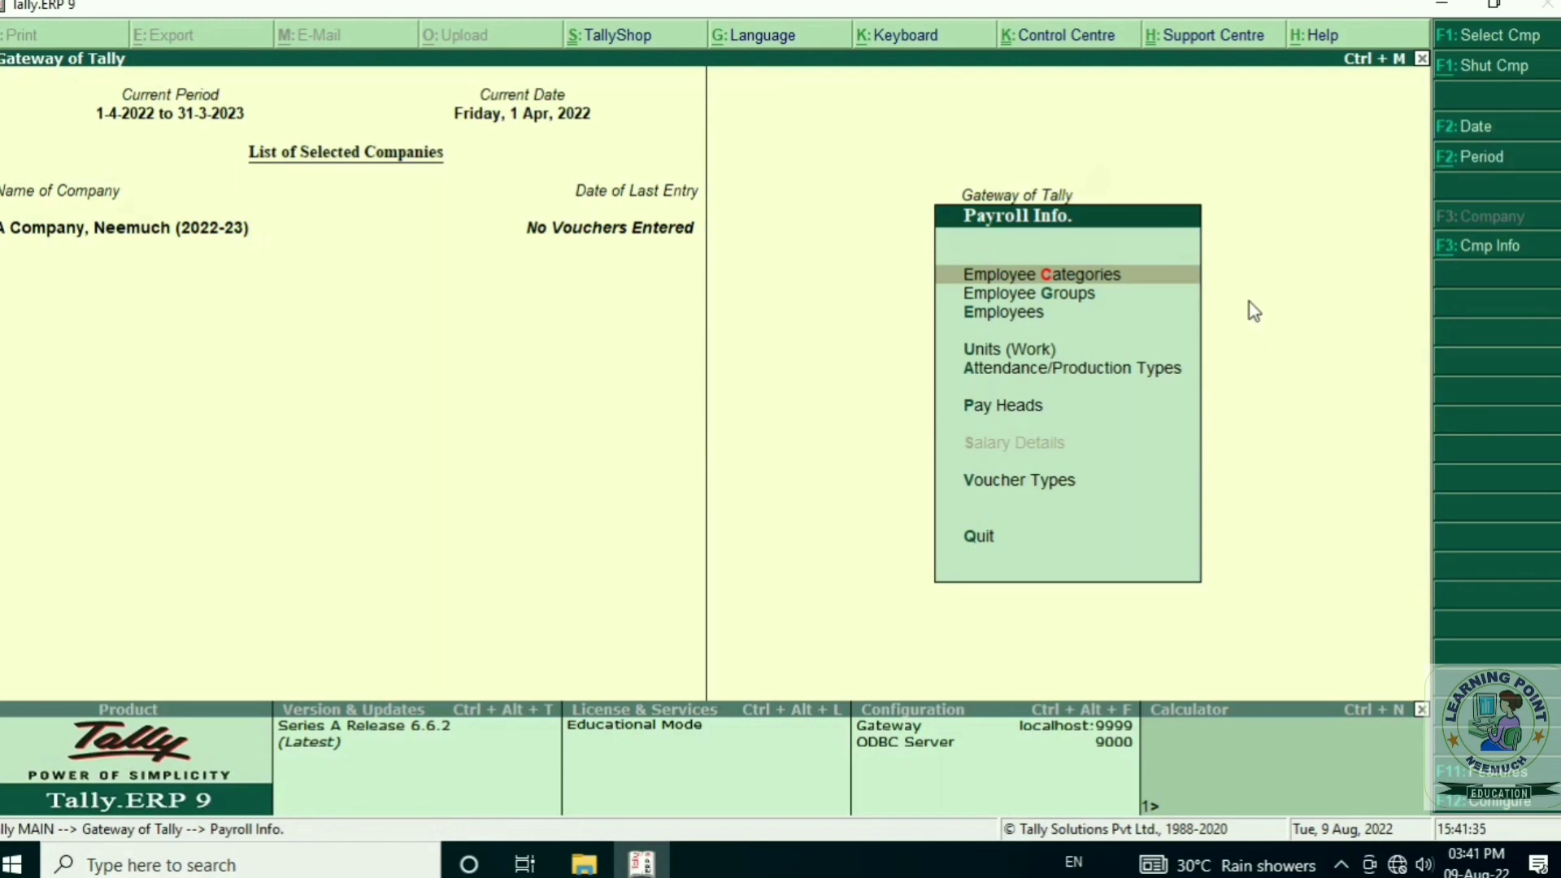
{"action": "key", "text": "Down"}
{"action": "key", "text": "Up"}
{"action": "key", "text": "Return"}
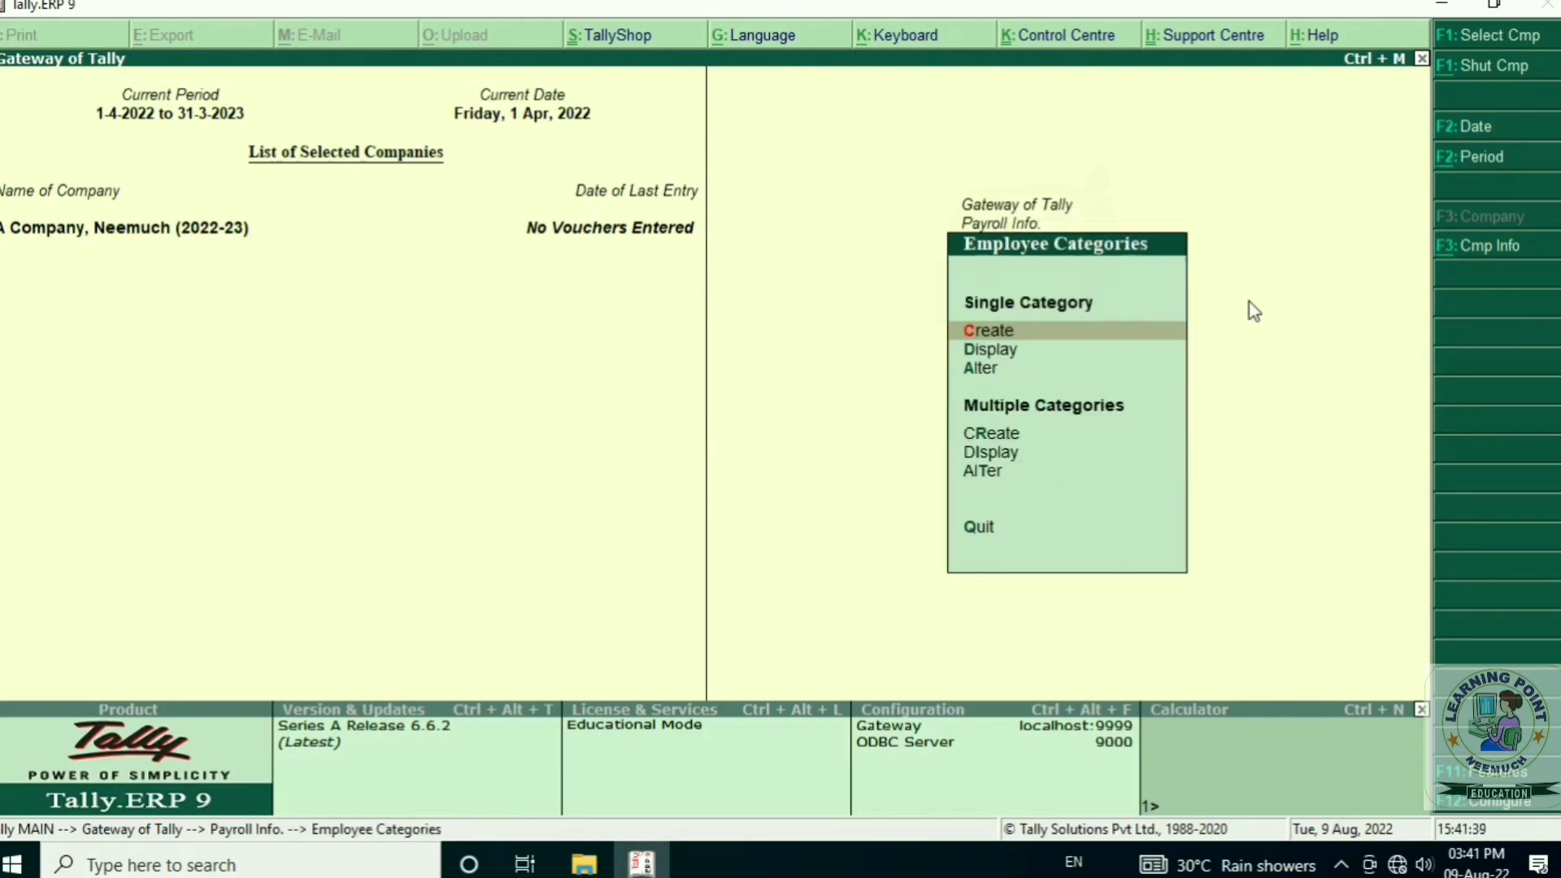
{"action": "key", "text": "Down"}
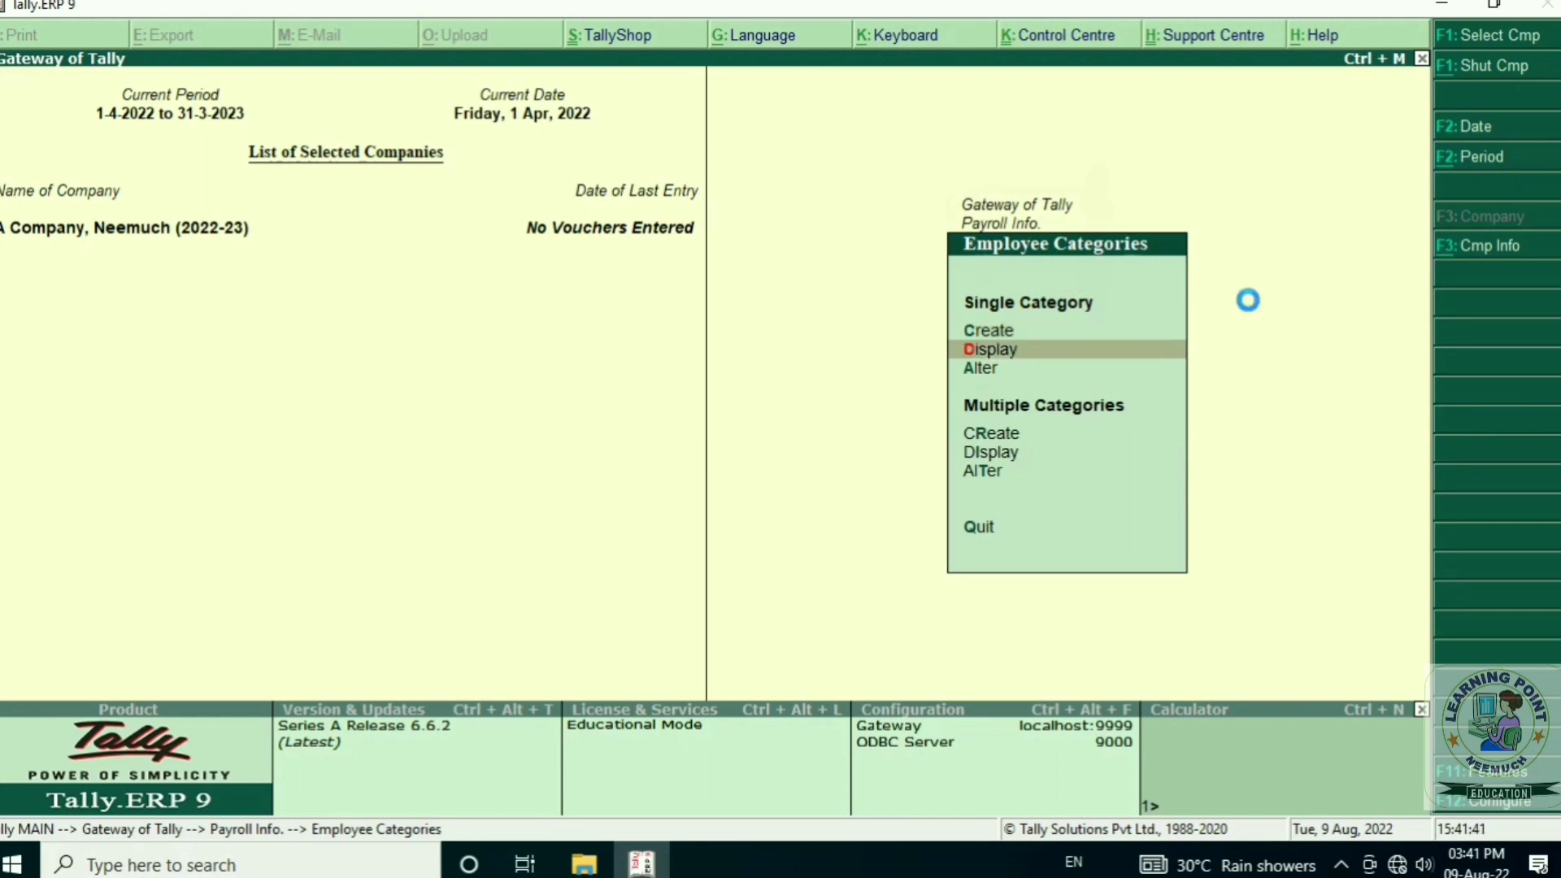
{"action": "key", "text": "Return"}
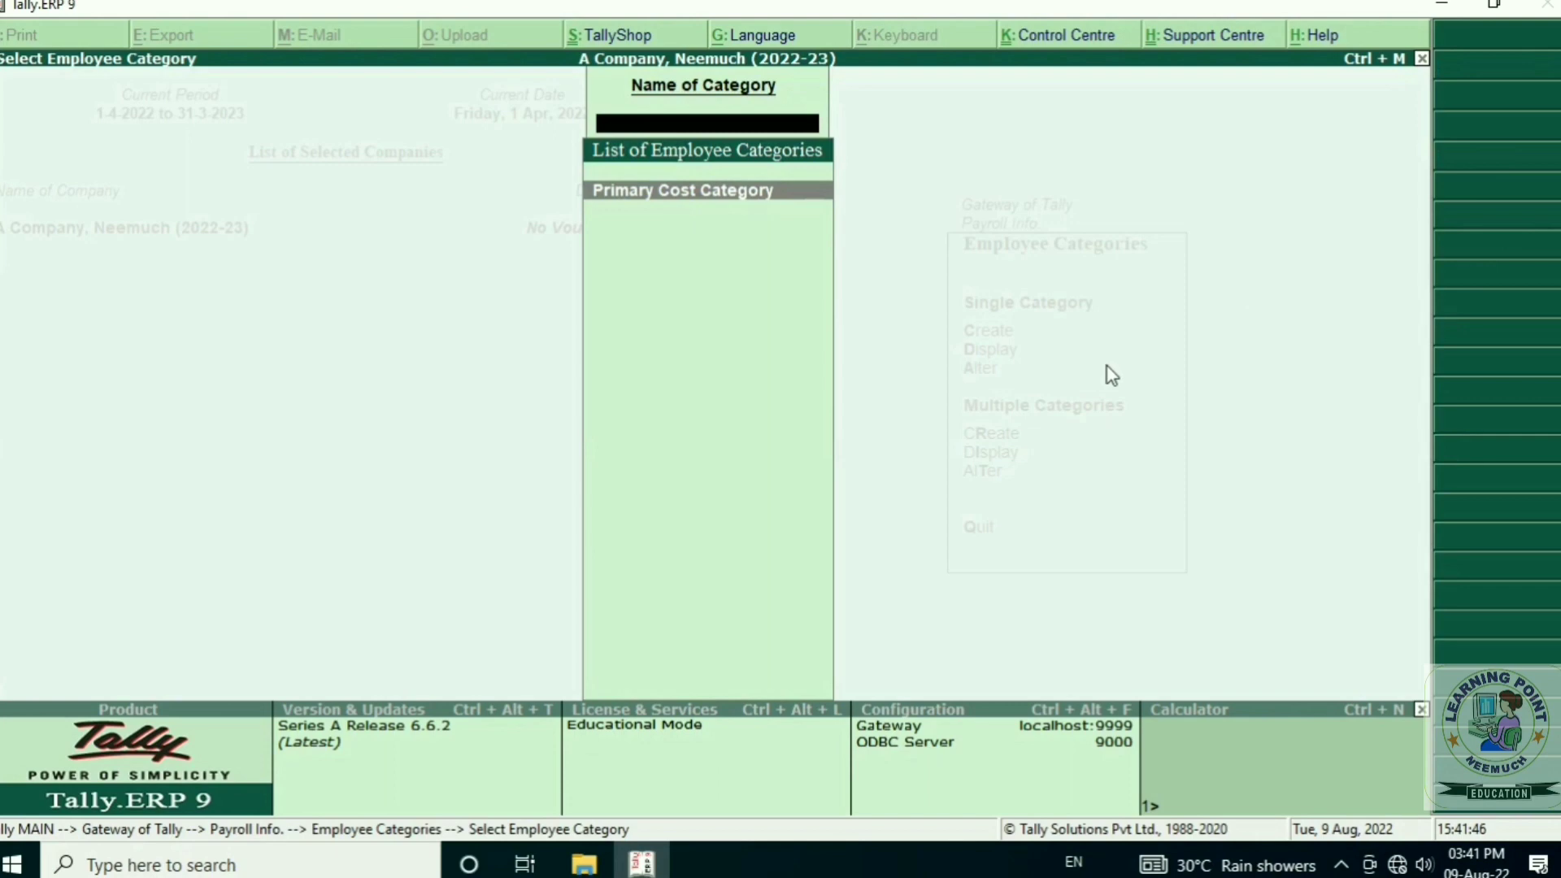
{"action": "key", "text": "Escape"}
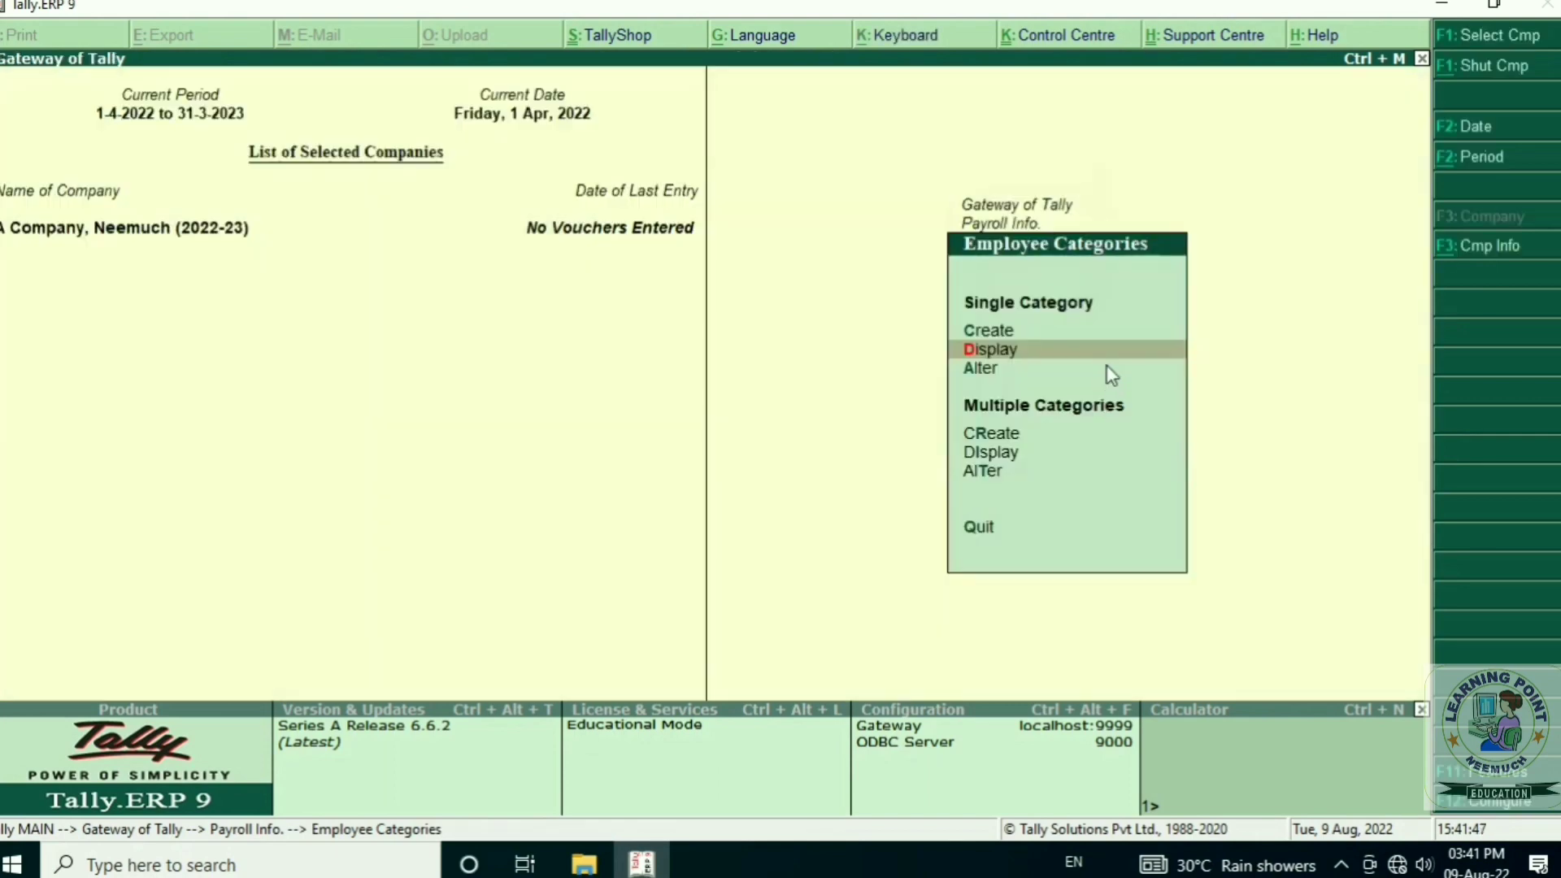
- Create a single employee category named Head Office with no alias and the default allocation settings
{"action": "key", "text": "Up"}
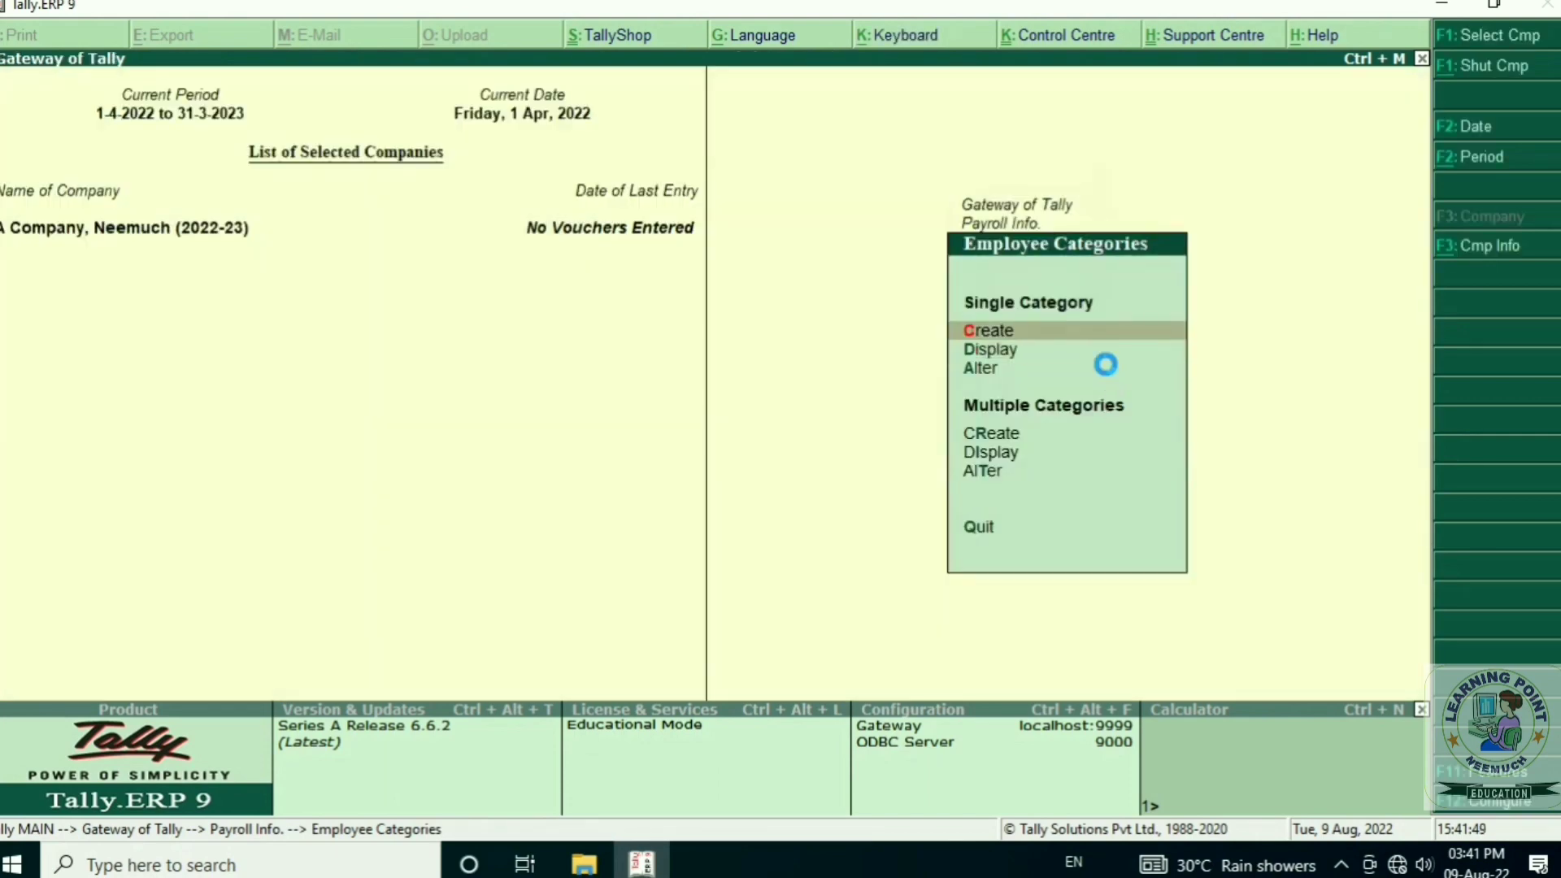
{"action": "key", "text": "Return"}
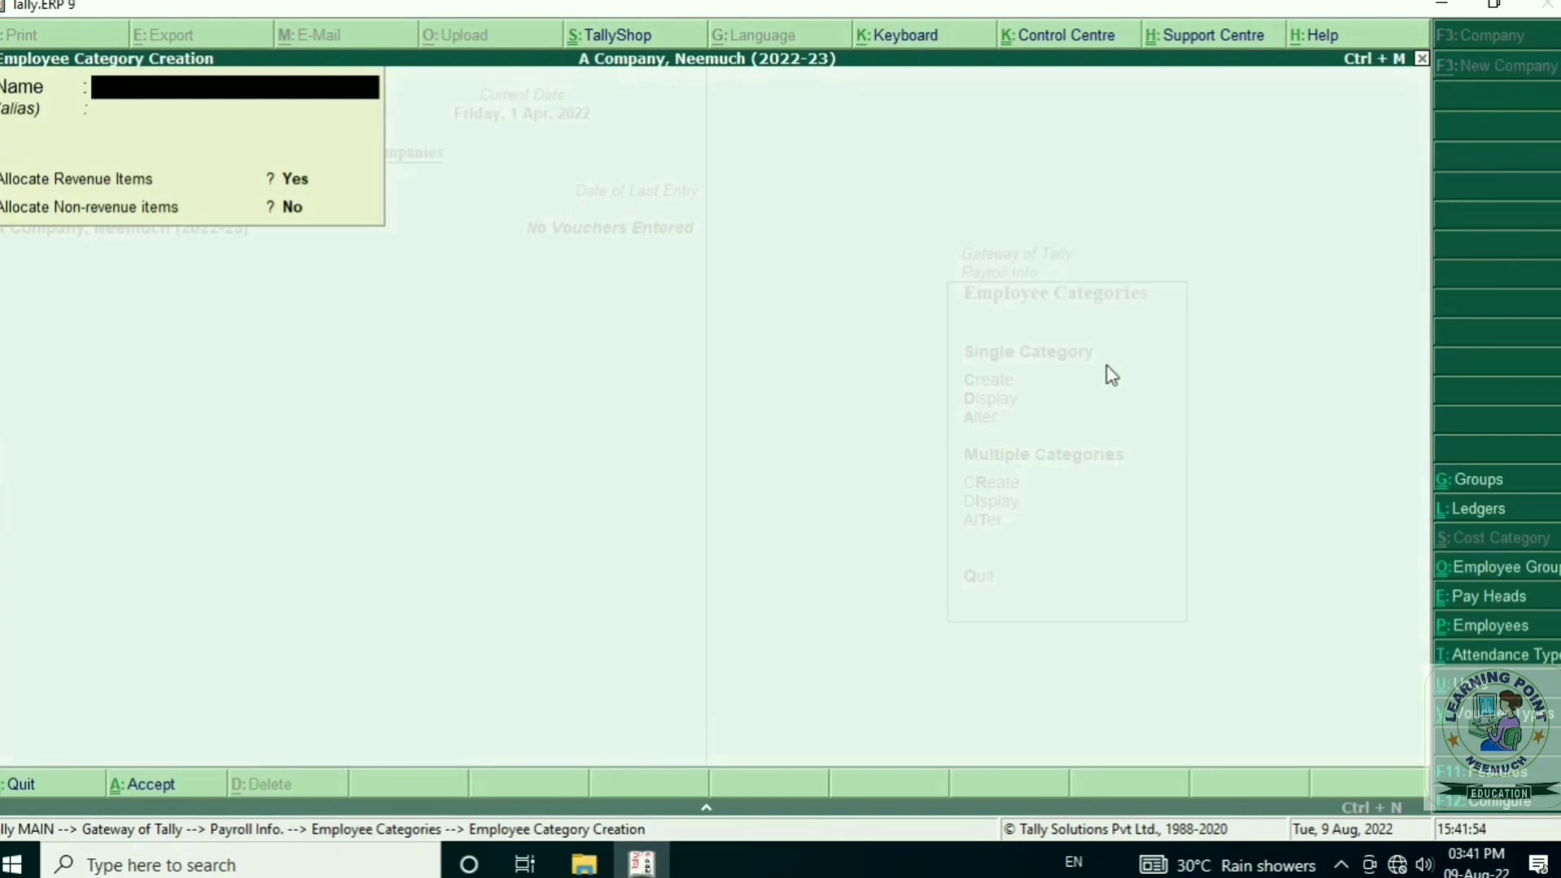
{"action": "type", "text": "Head Office"}
{"action": "key", "text": "Return"}
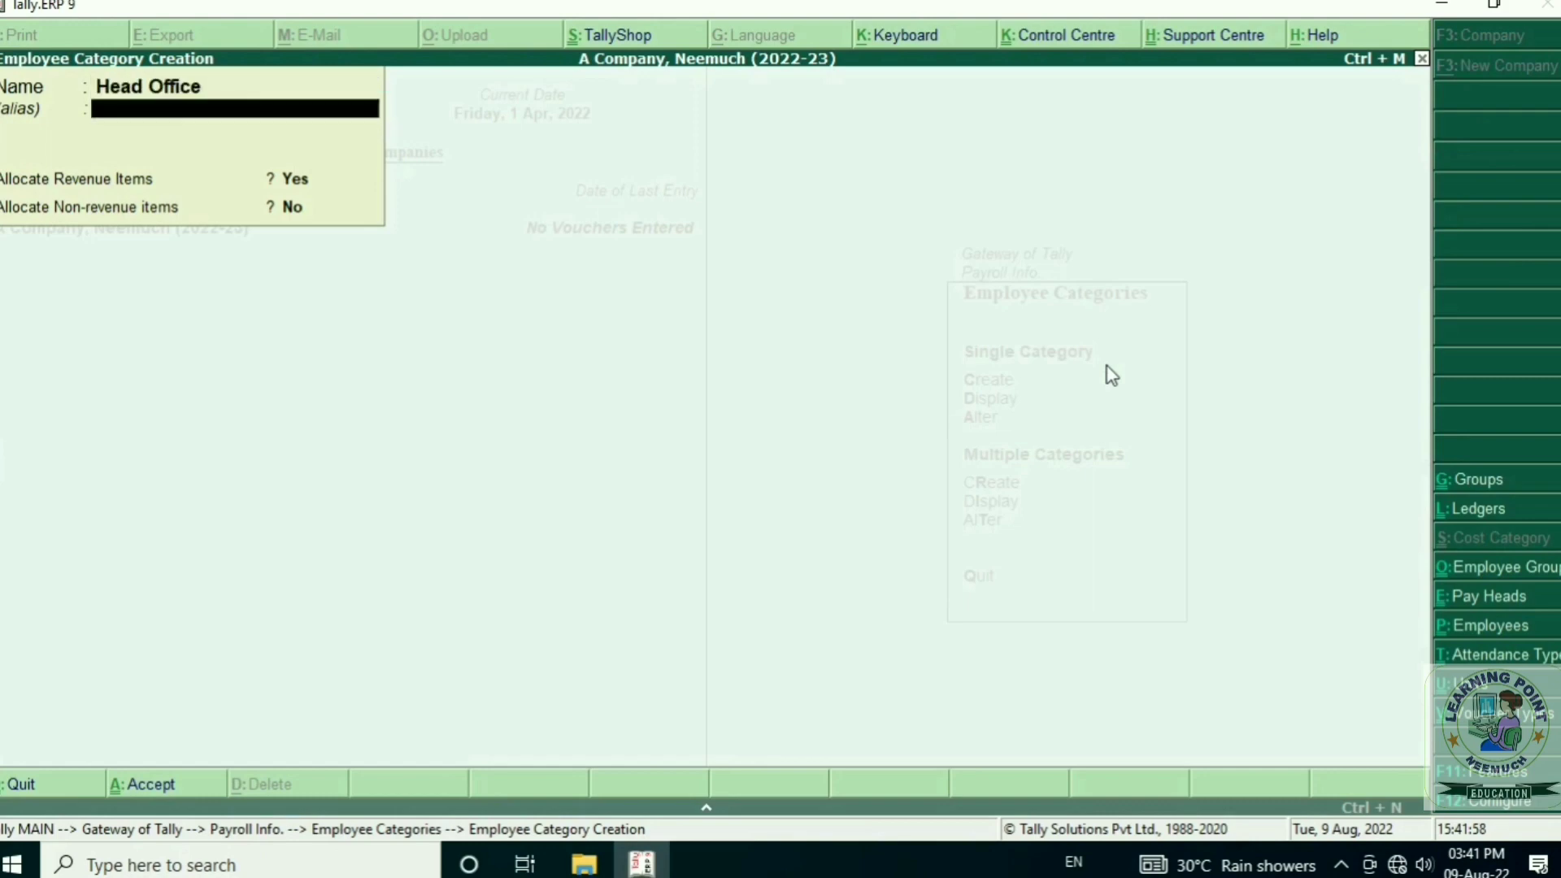
{"action": "key", "text": "Return"}
{"action": "key", "text": "Return"}
{"action": "key", "text": "Return"}
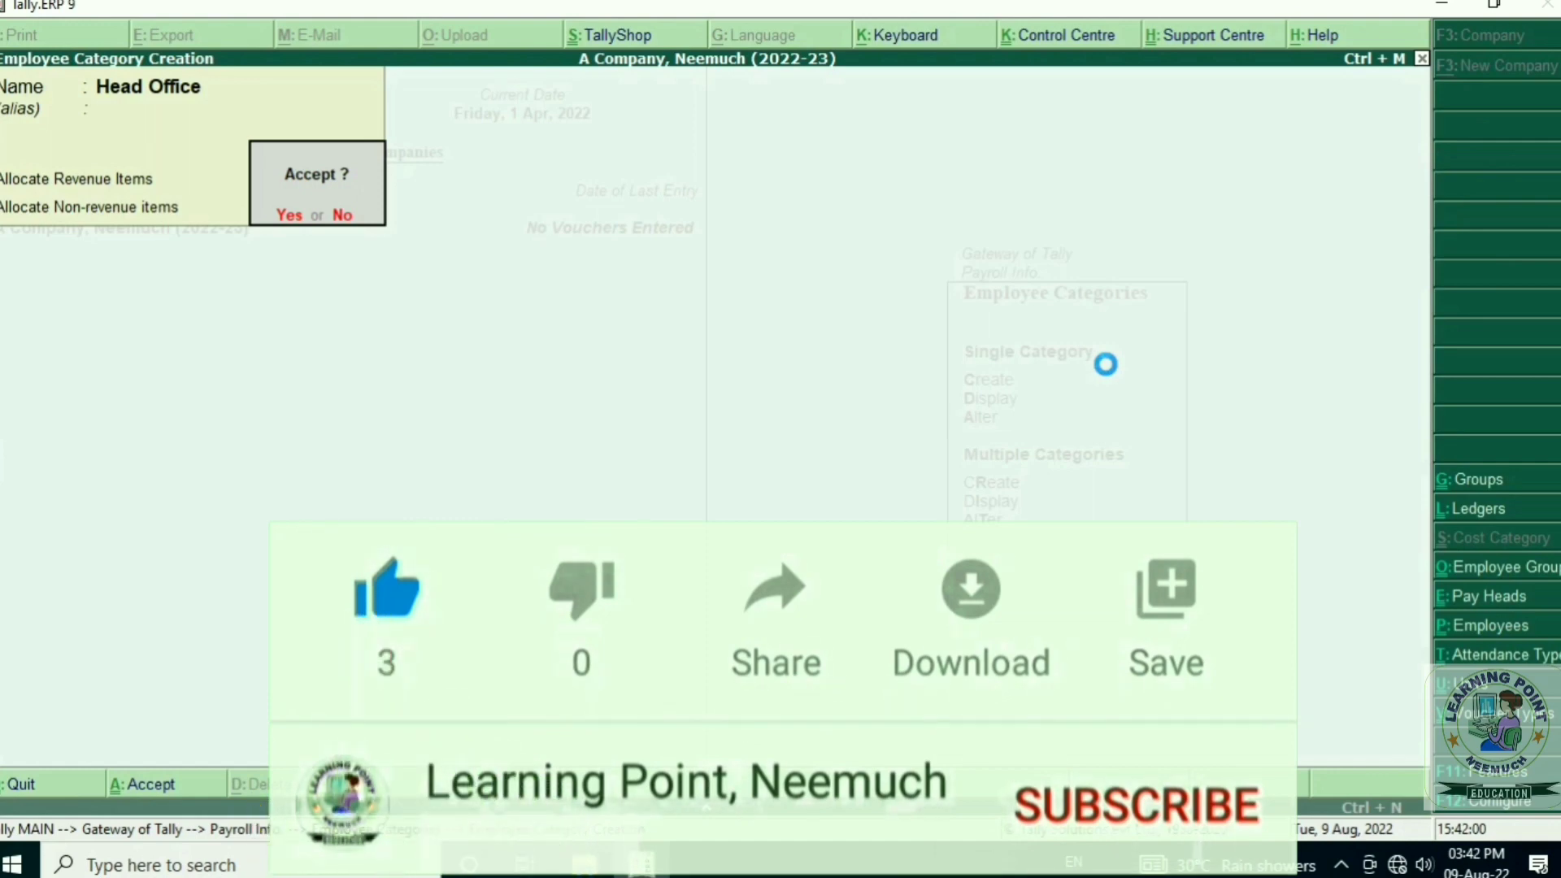
{"action": "key", "text": "Return"}
- Create a second employee category named Branch Office with the default allocation settings, and leave category creation
{"action": "type", "text": "B"}
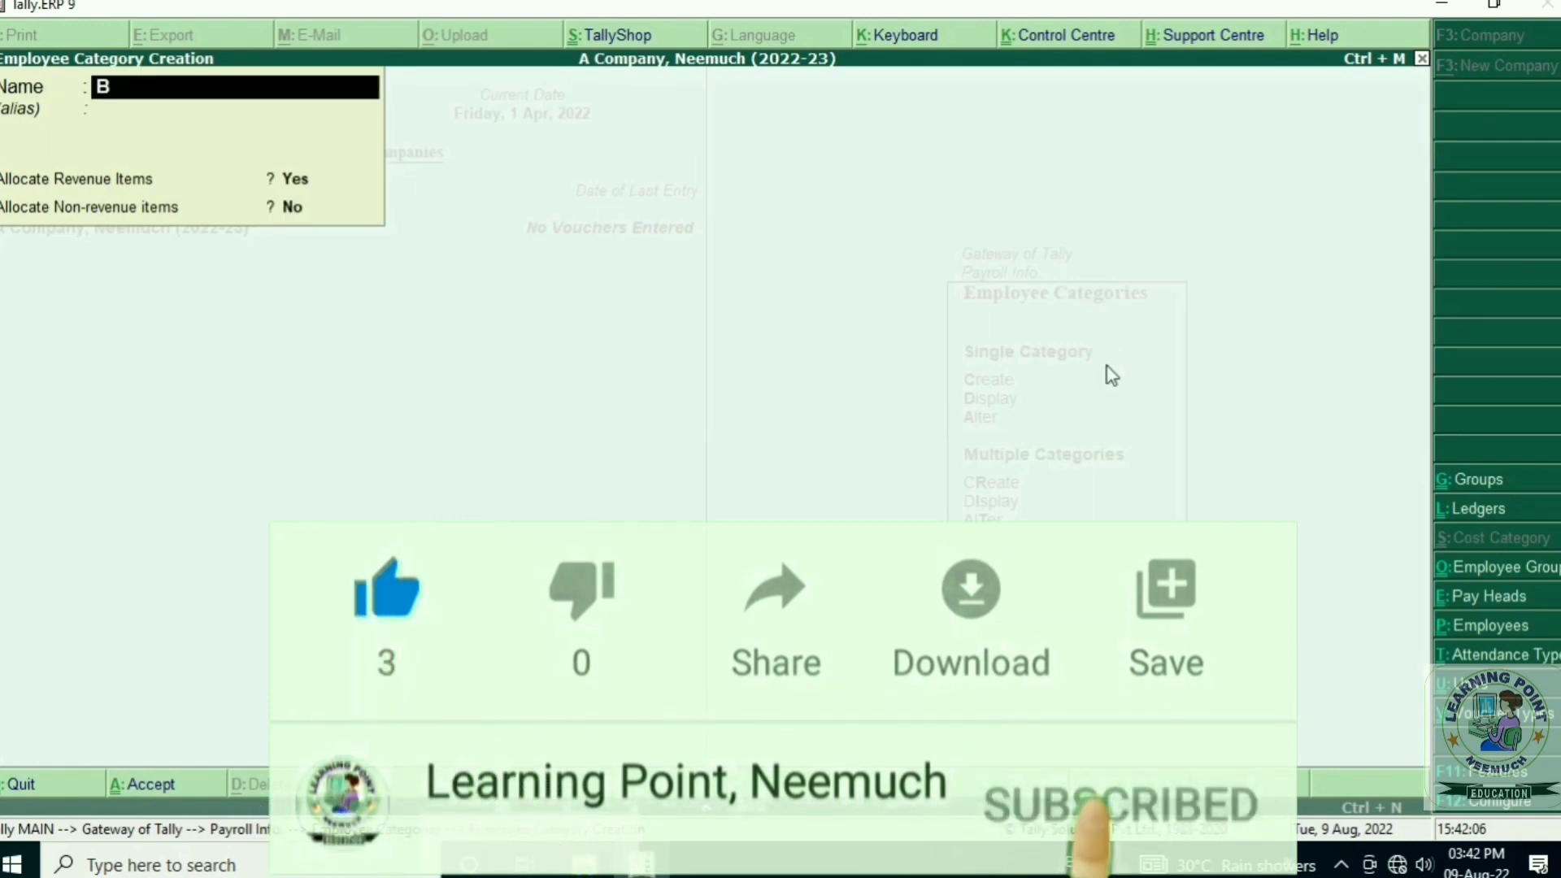
{"action": "type", "text": "ranch Office"}
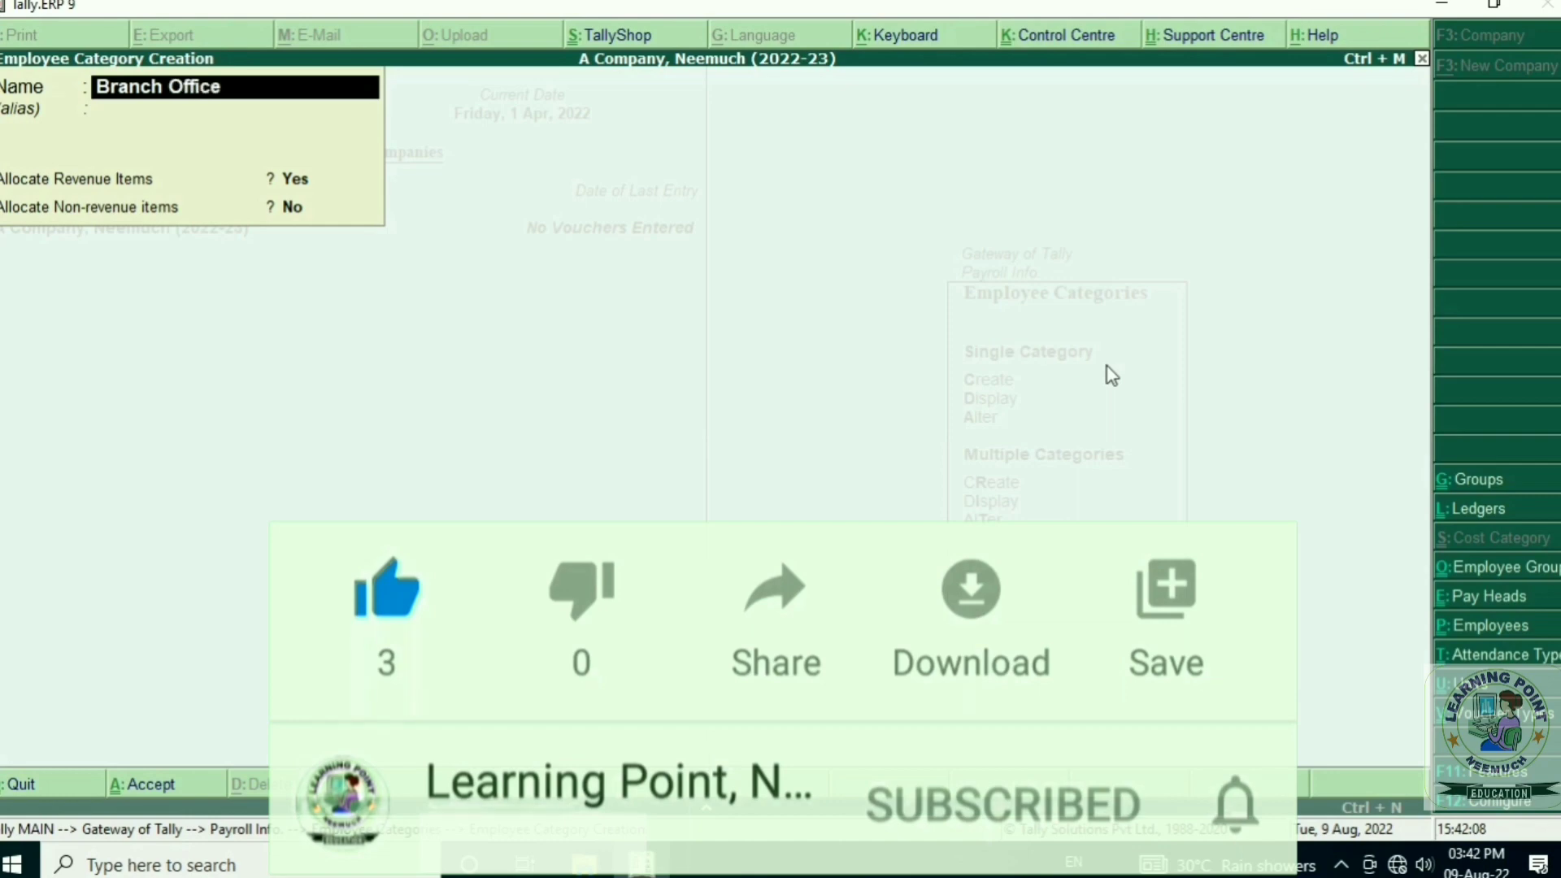
{"action": "key", "text": "Return"}
{"action": "key", "text": "Return"}
{"action": "key", "text": "Return"}
{"action": "key", "text": "Return"}
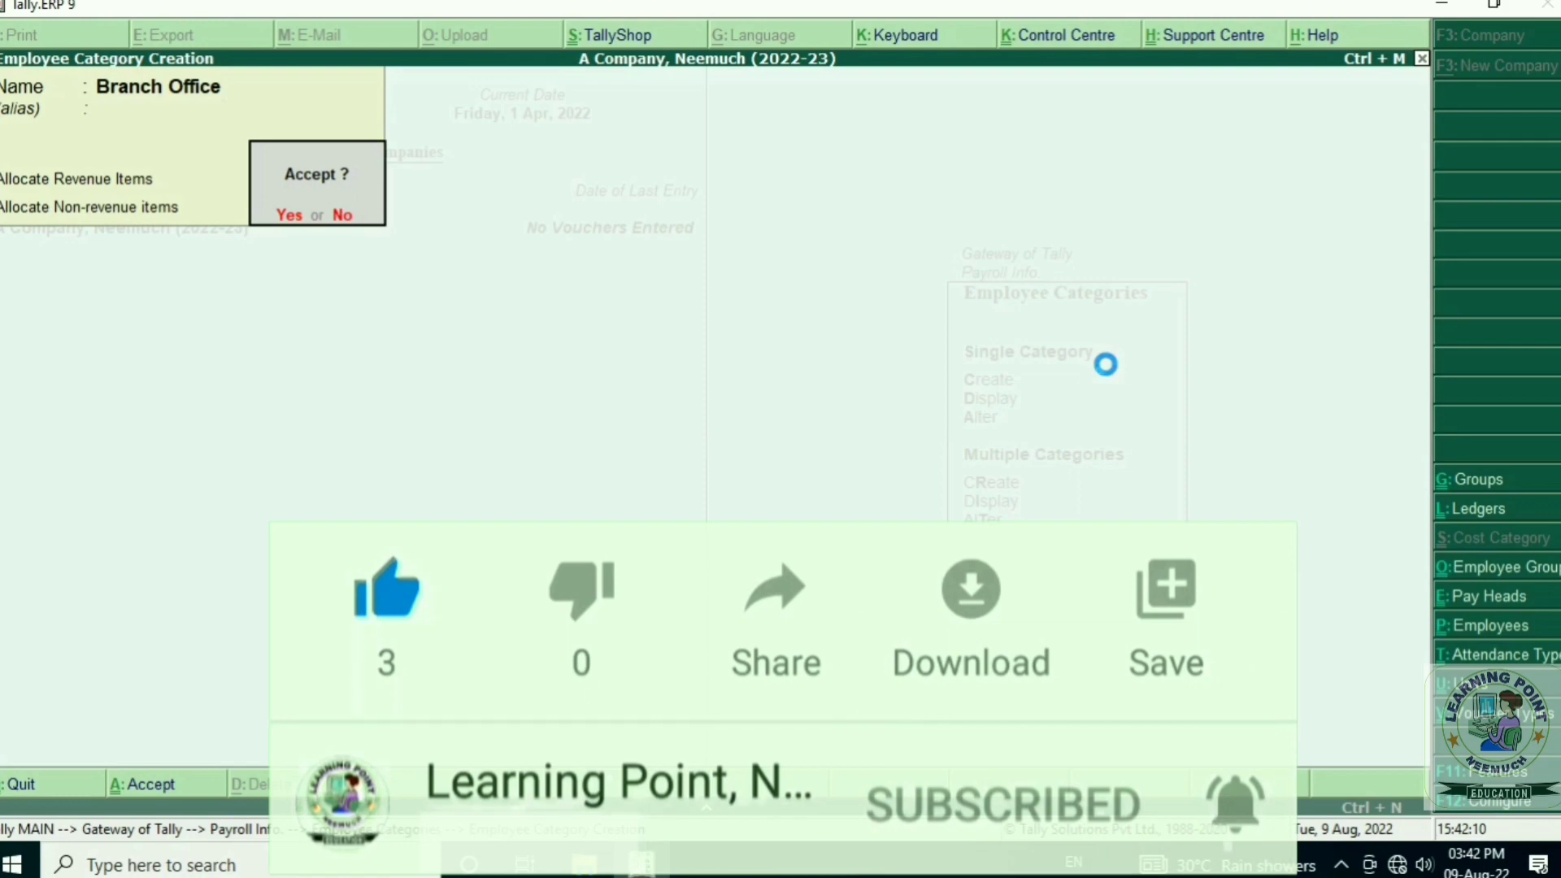
{"action": "key", "text": "Return"}
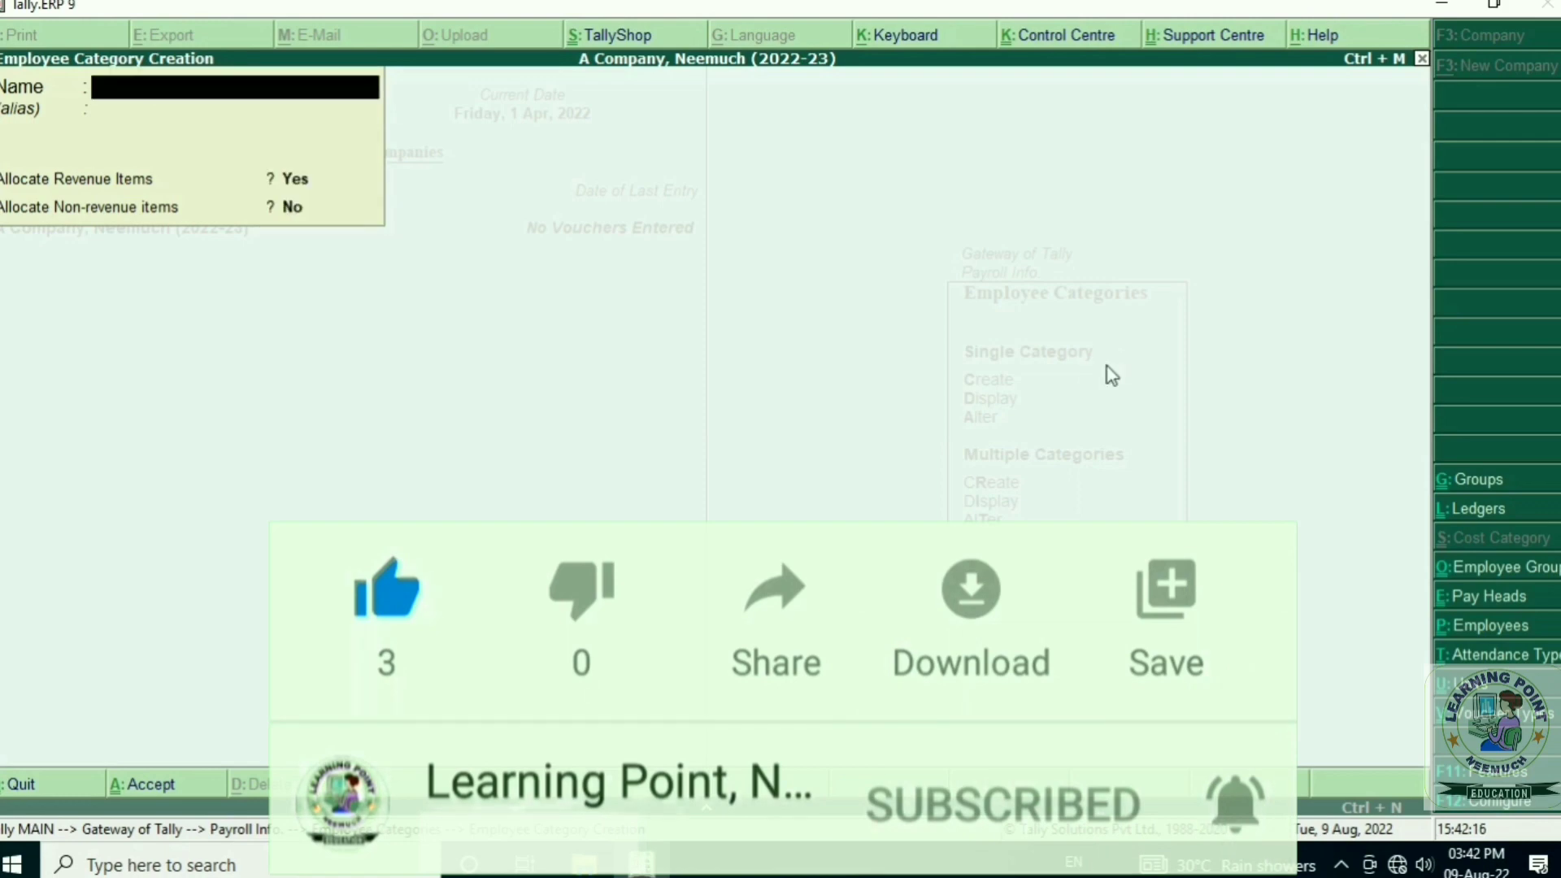
{"action": "key", "text": "Escape"}
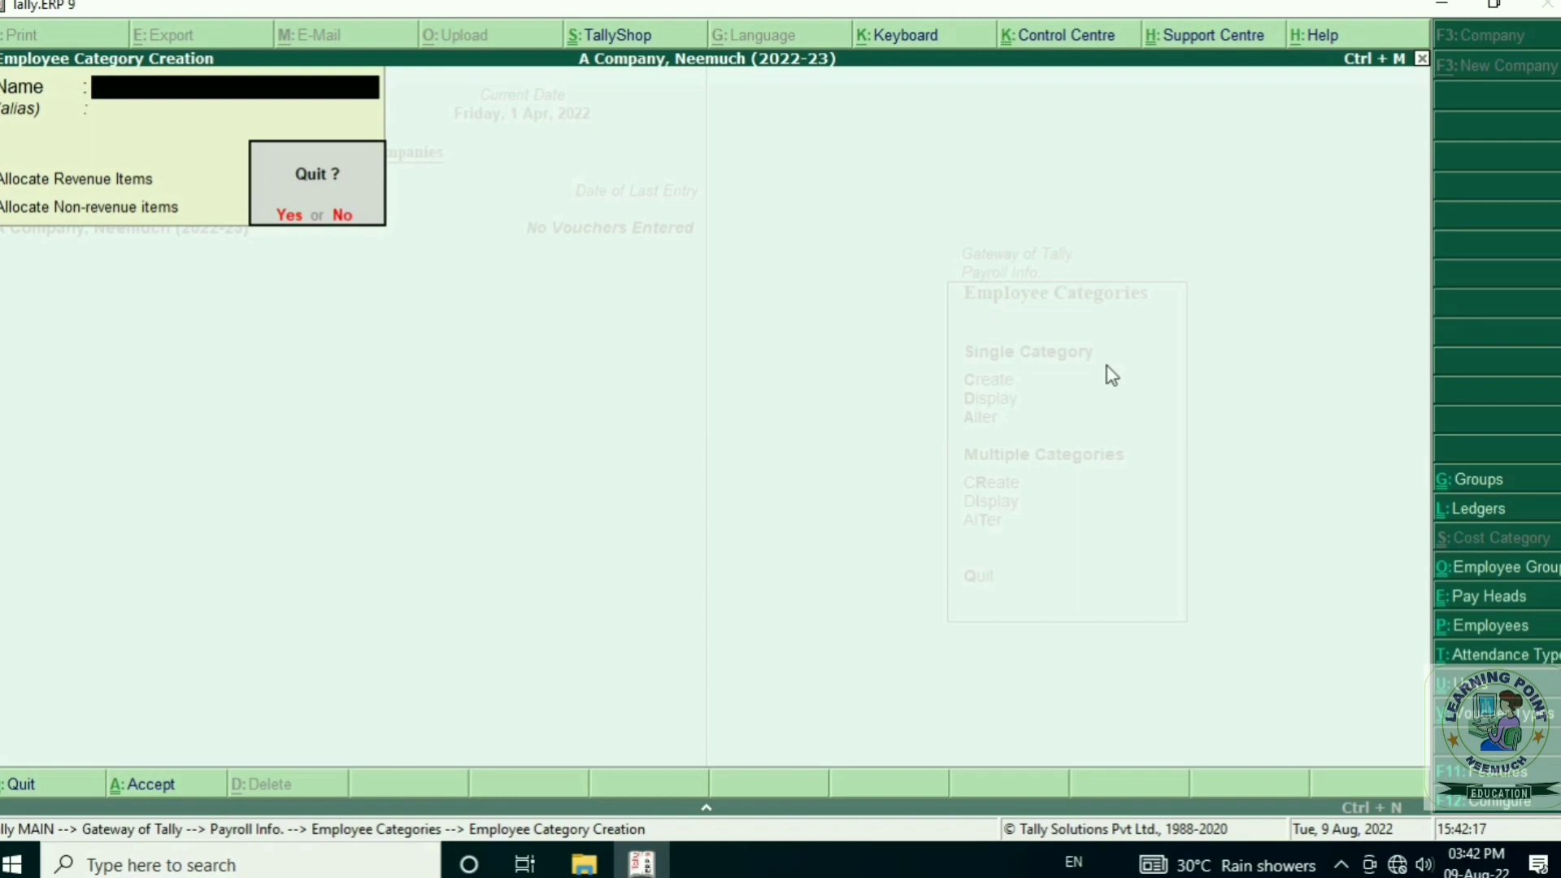
{"action": "key", "text": "y"}
- Display the updated list of employee categories
{"action": "left_click", "coordinate": [1105, 357]}
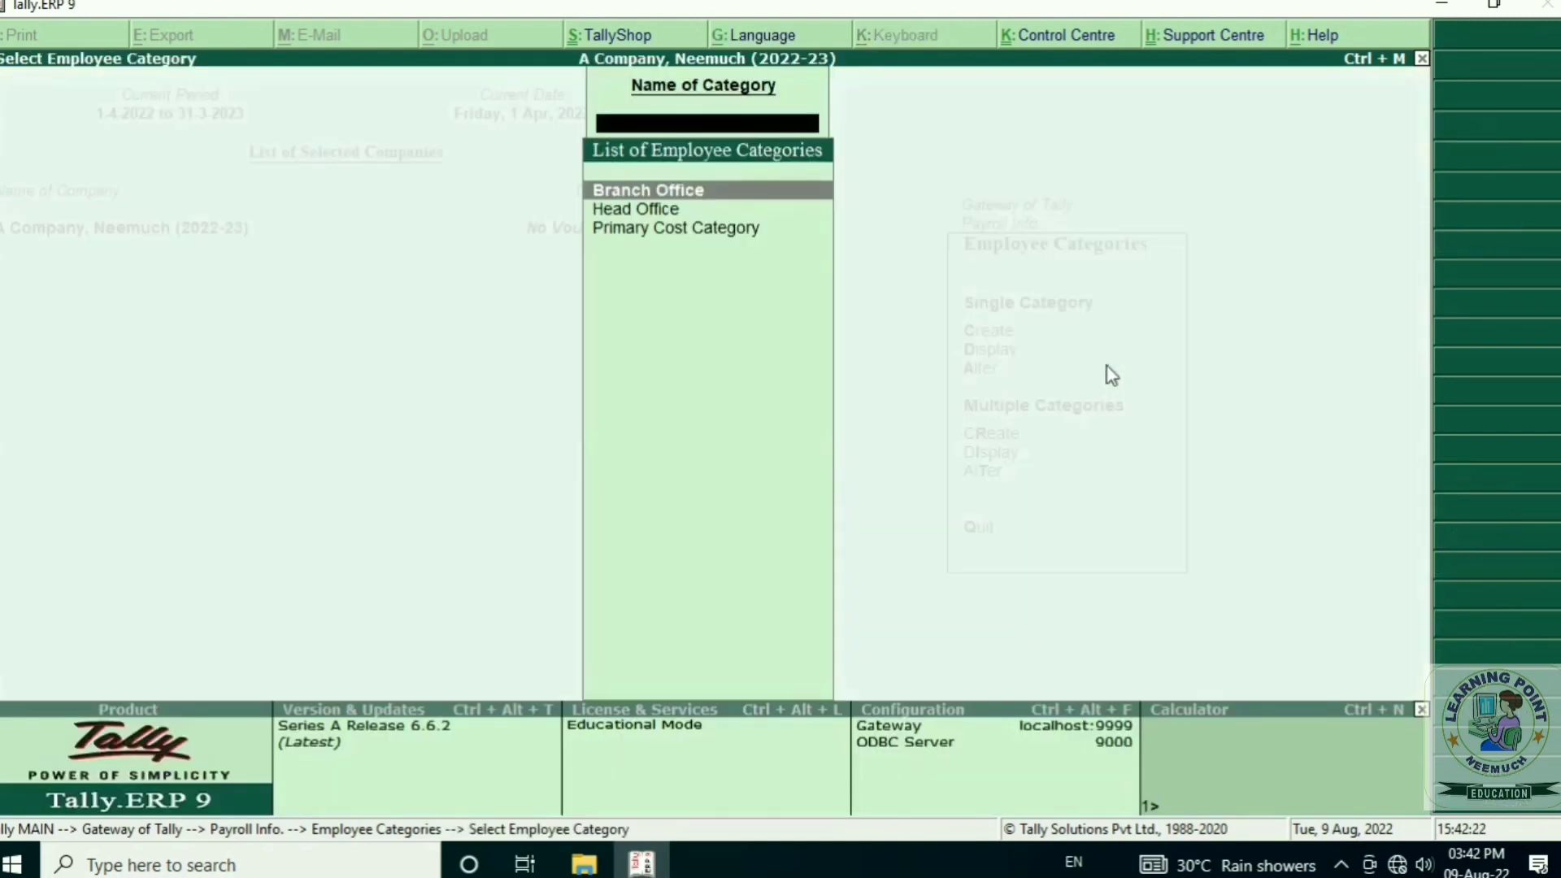
- Review the employee category list and return to the Payroll Info options
{"action": "key", "text": "Down"}
{"action": "key", "text": "Up"}
{"action": "key", "text": "Escape"}
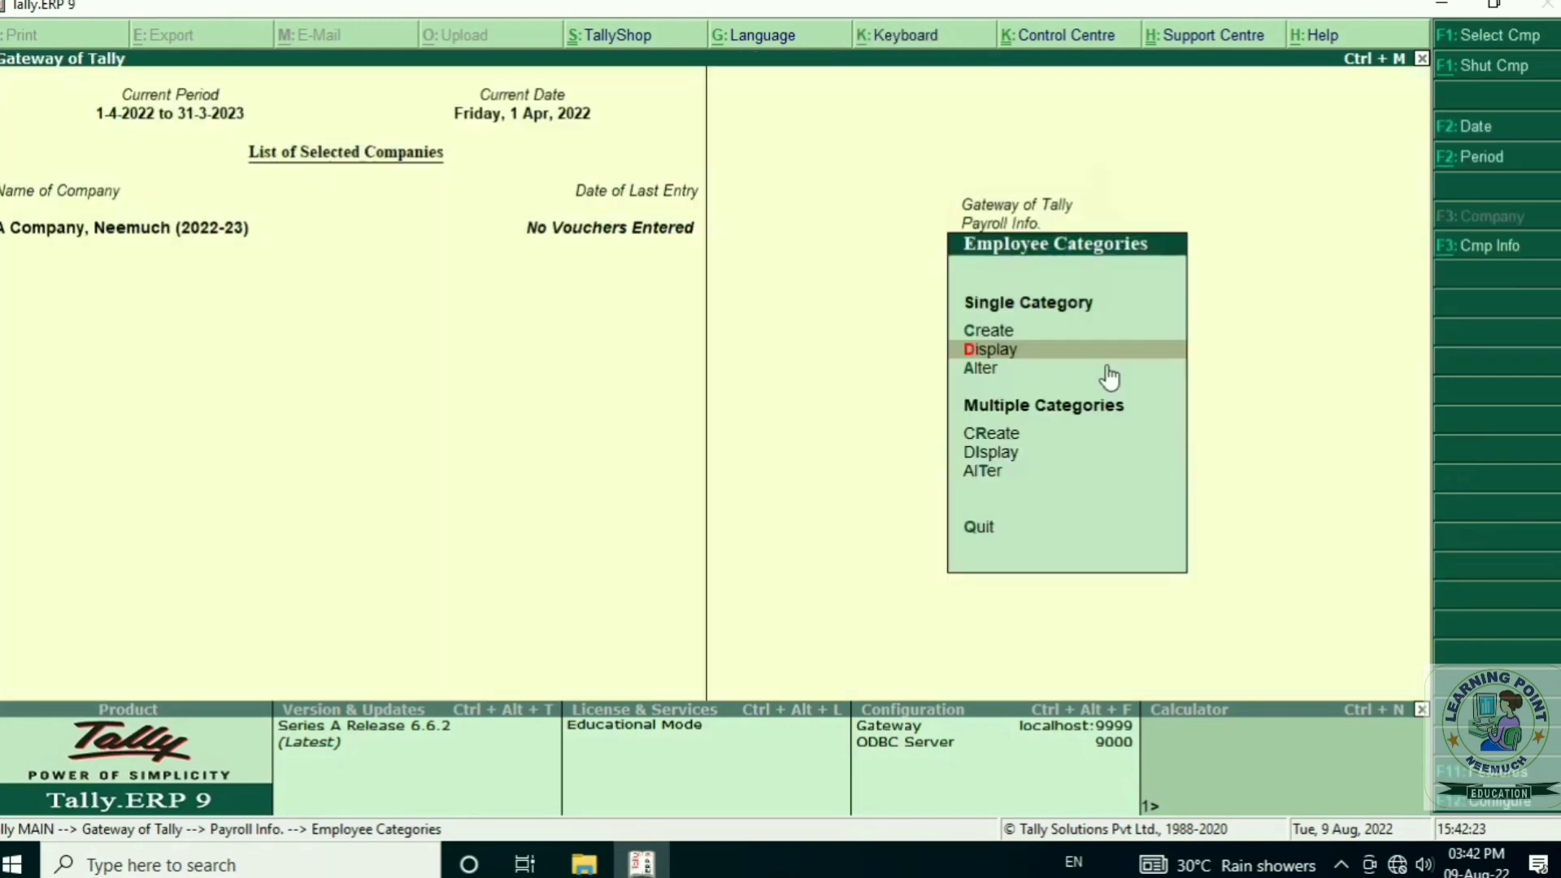
{"action": "key", "text": "Escape"}
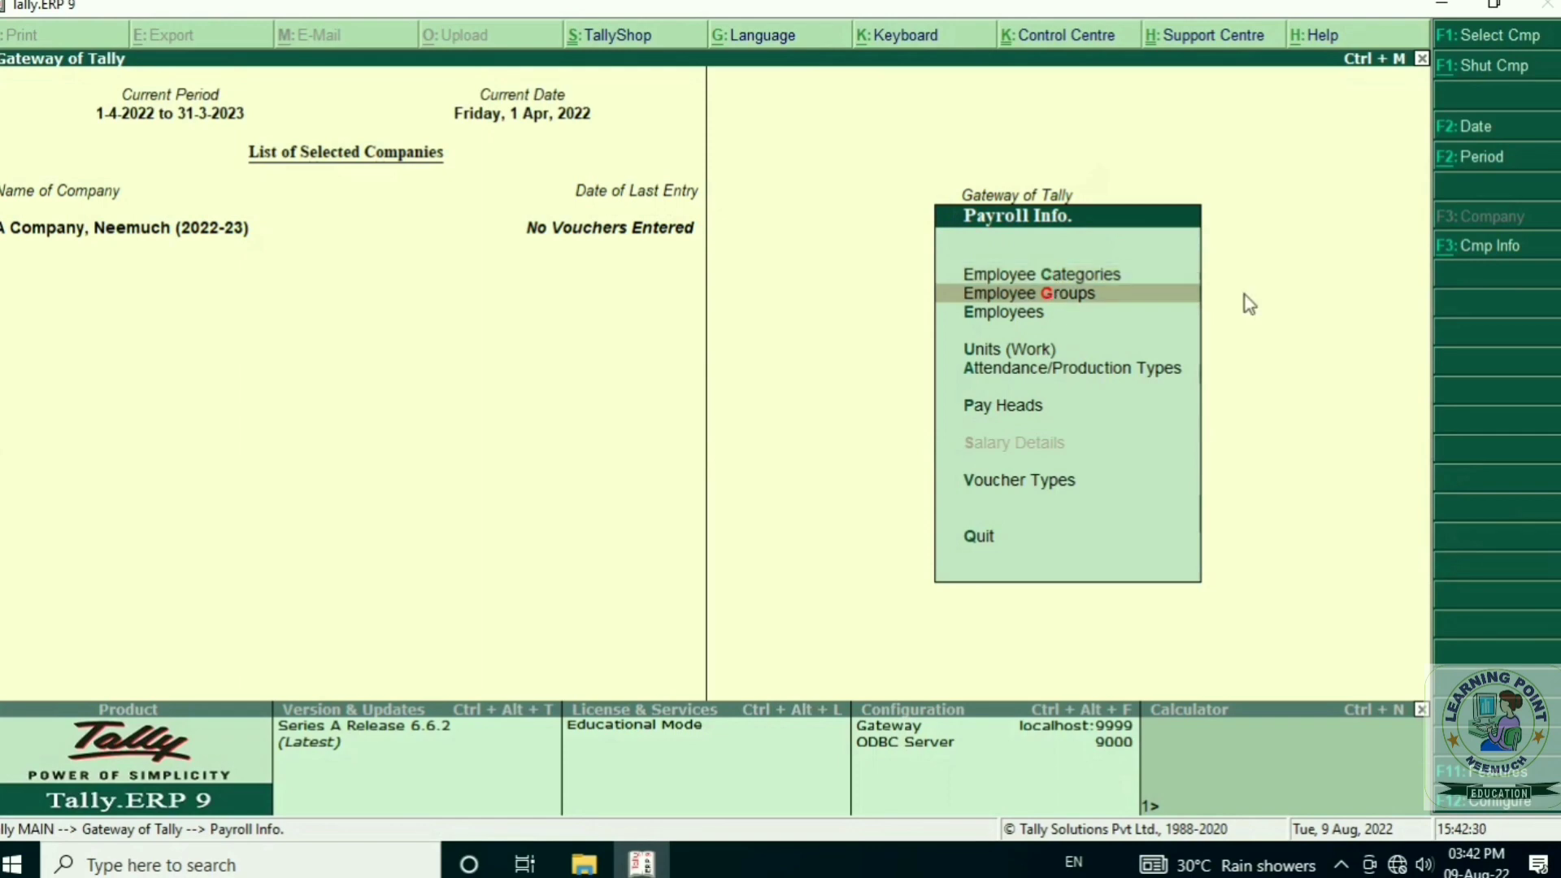
- Create a single employee group named Neemuch in the Head Office category, under Primary, with no alias and no salary details defined
{"action": "key", "text": "Down"}
{"action": "key", "text": "Return"}
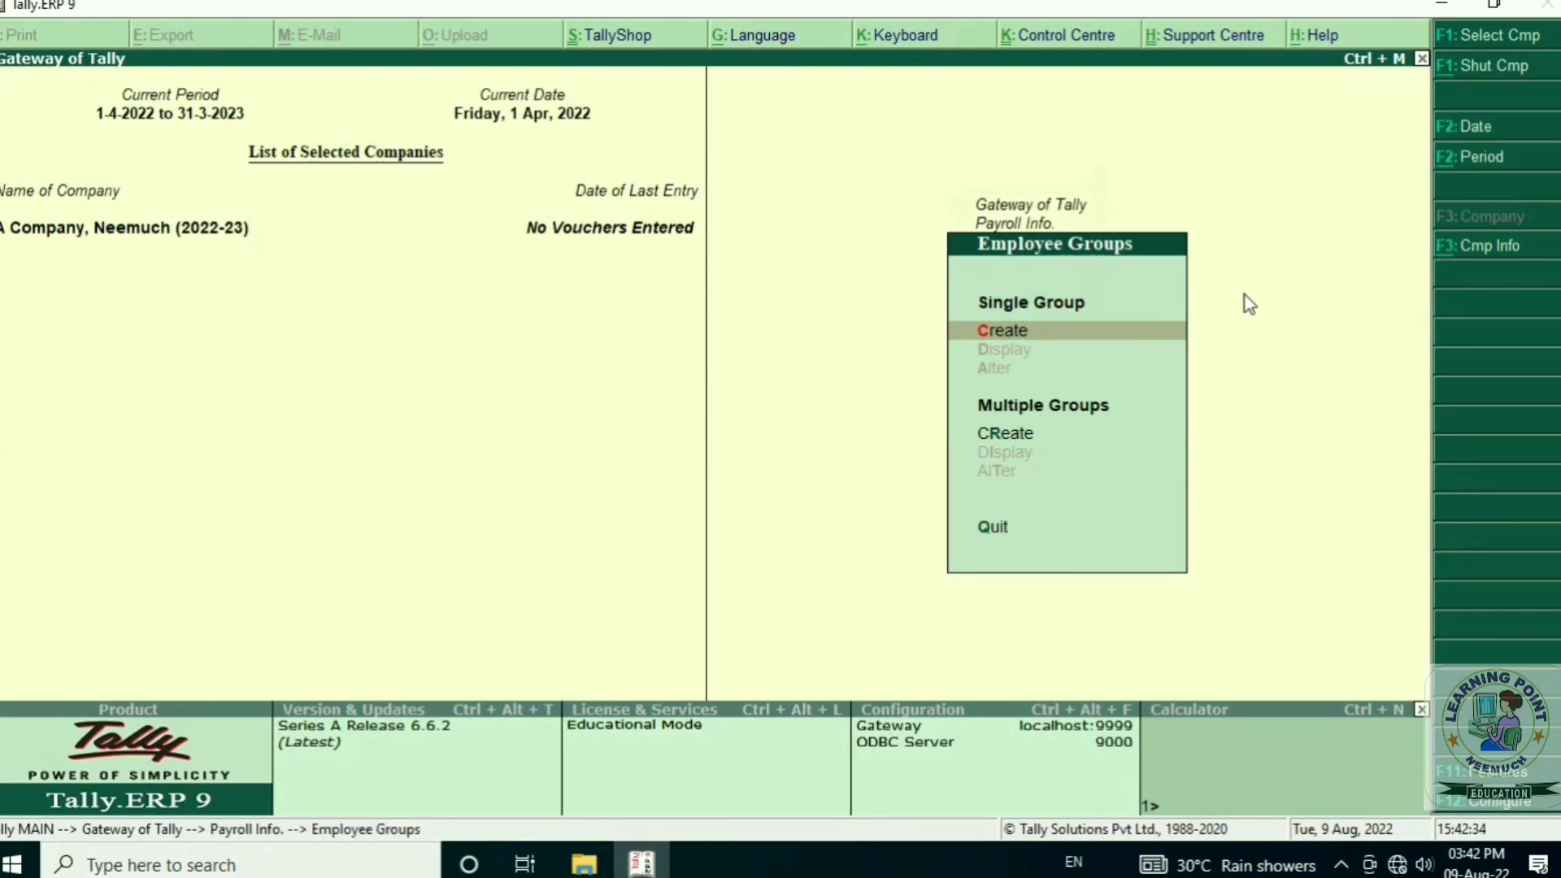
{"action": "key", "text": "Return"}
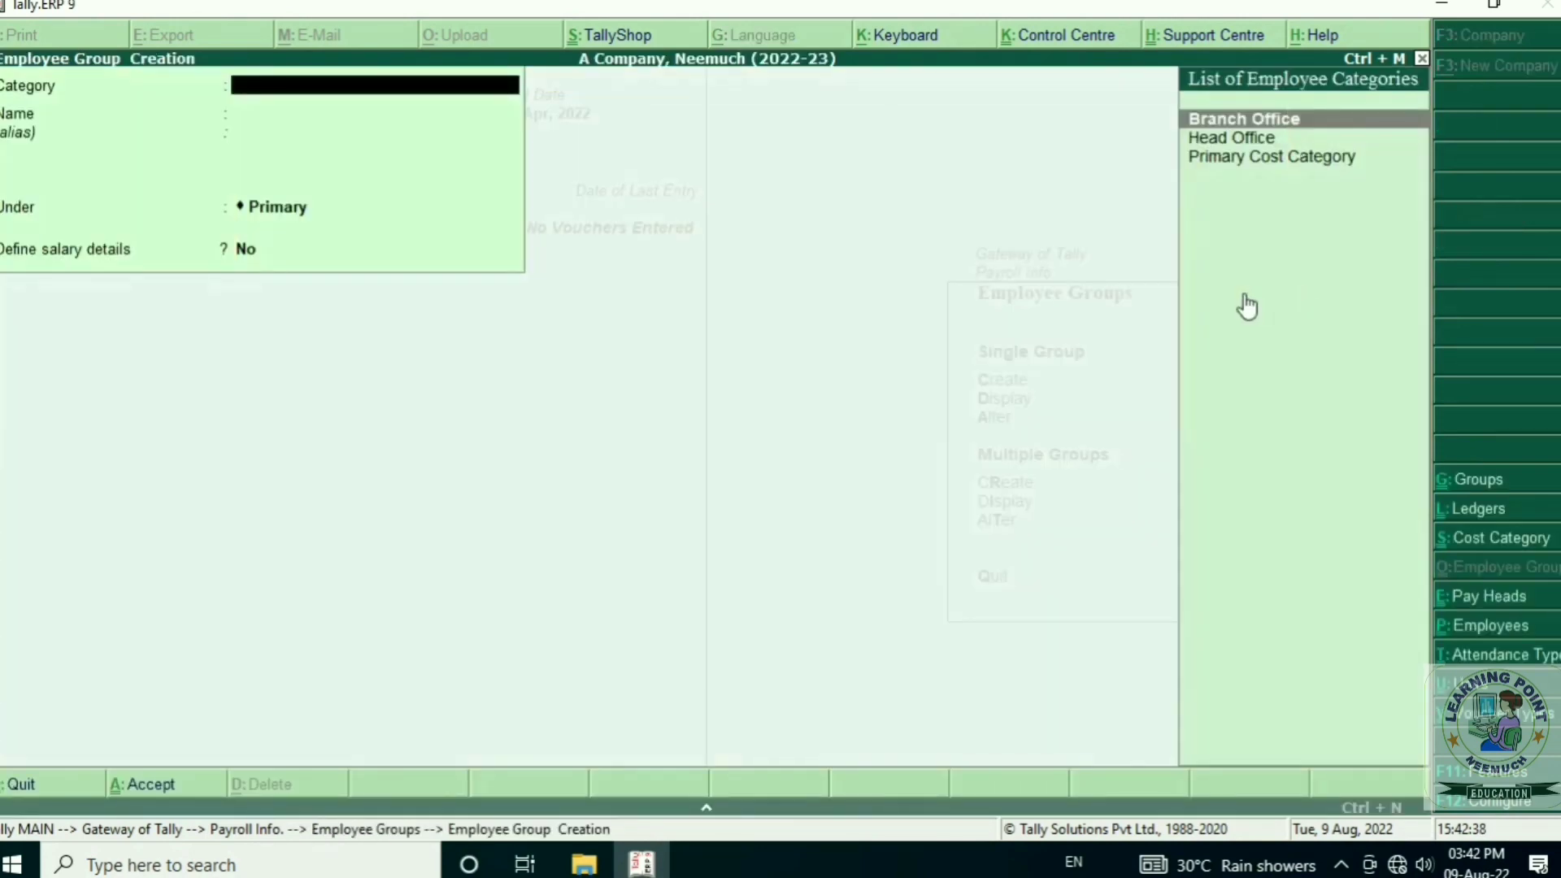
{"action": "key", "text": "Down"}
{"action": "key", "text": "Up"}
{"action": "key", "text": "Down"}
{"action": "key", "text": "Return"}
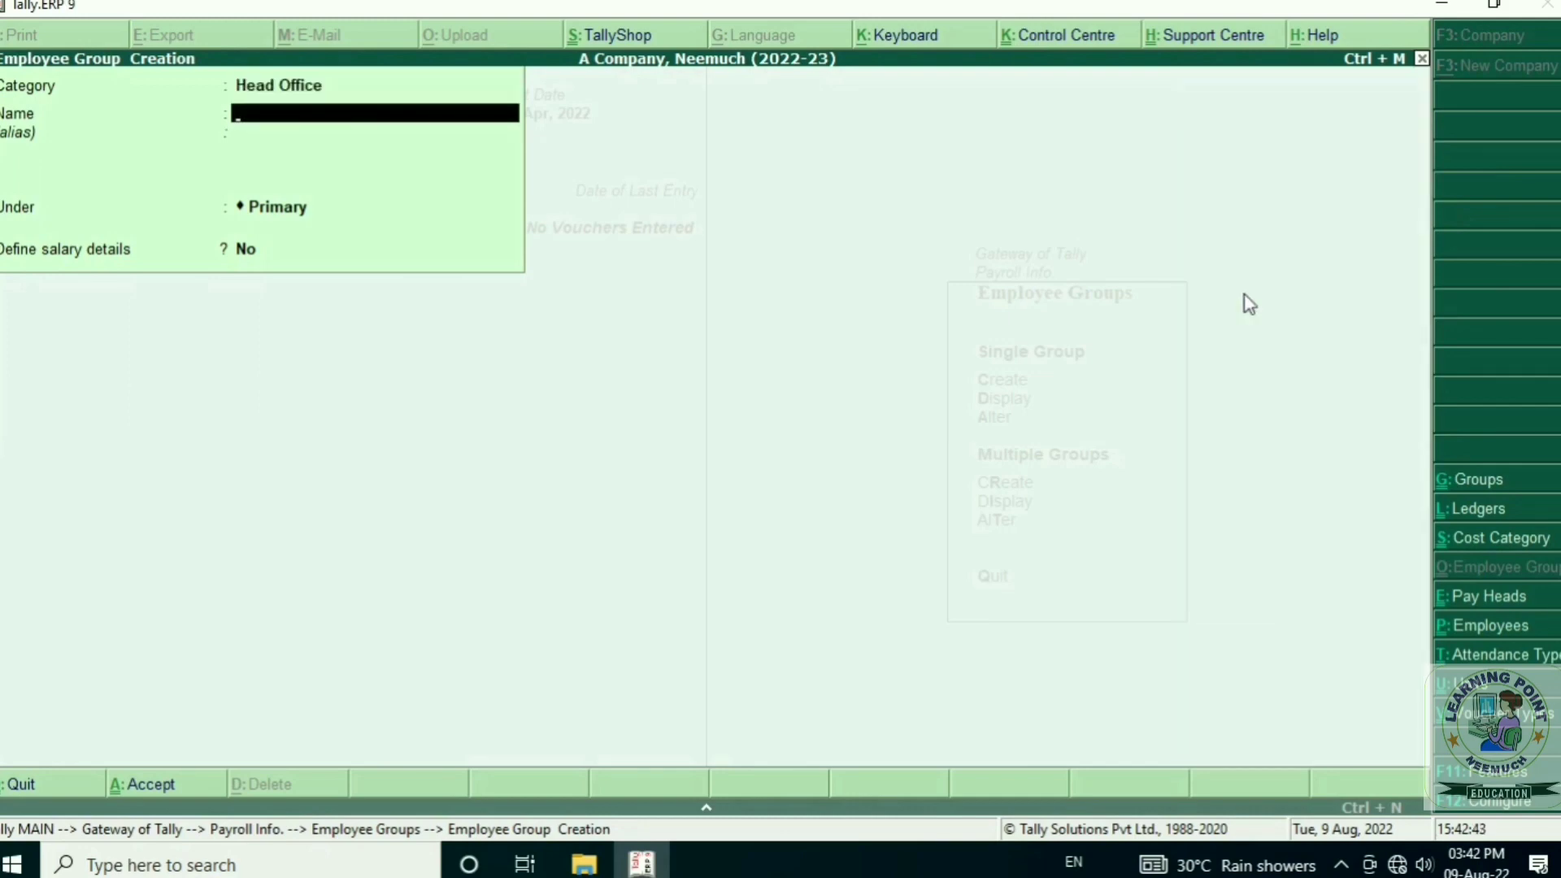
{"action": "type", "text": "Neemuch"}
{"action": "key", "text": "Return"}
{"action": "key", "text": "Return"}
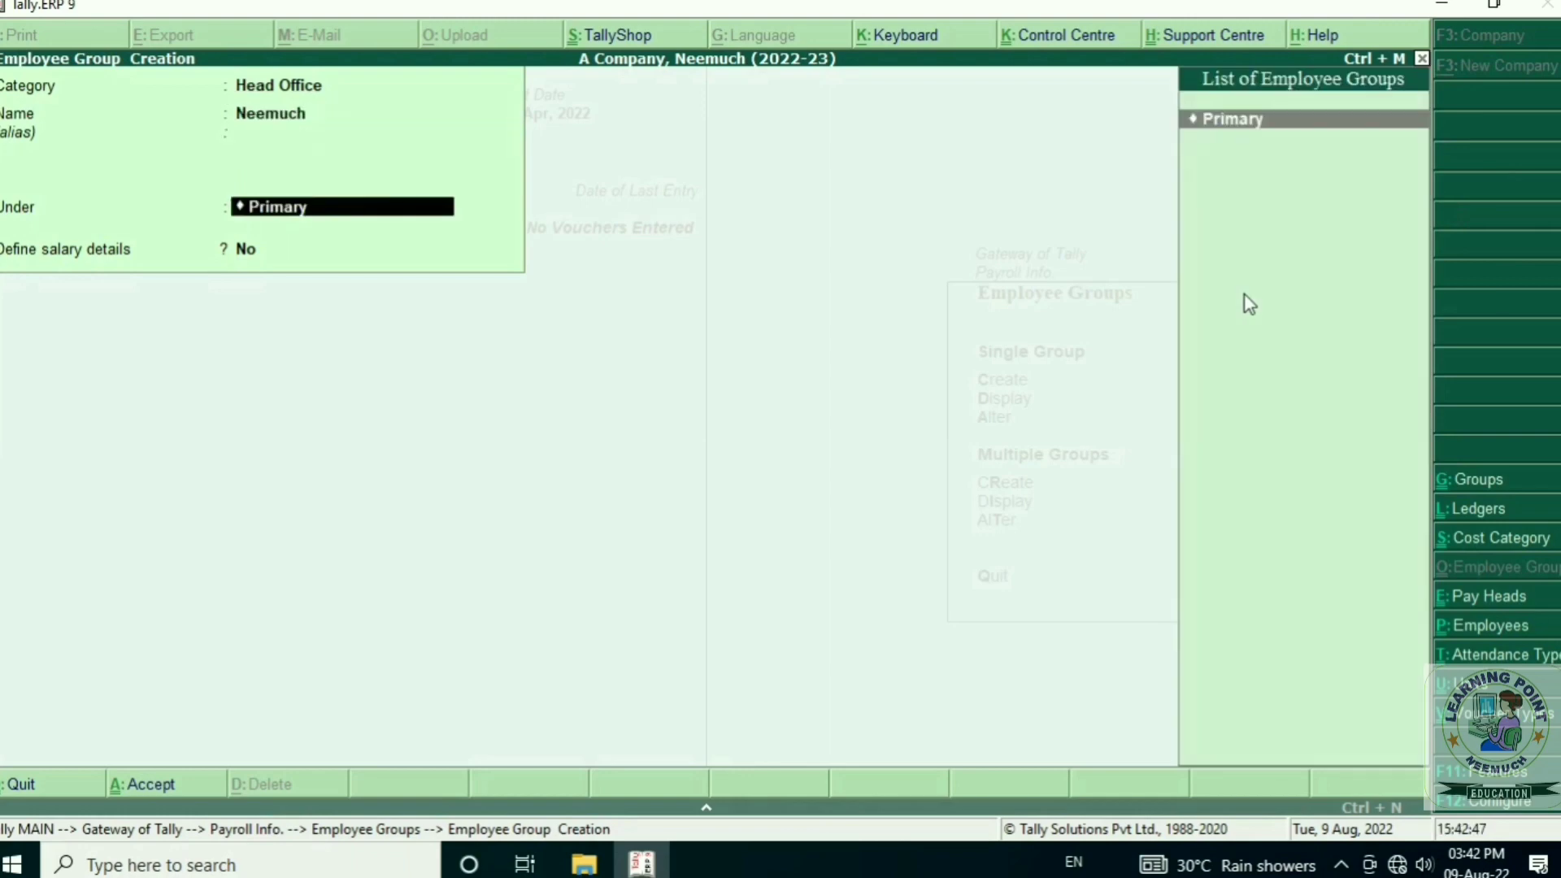
{"action": "key", "text": "Return"}
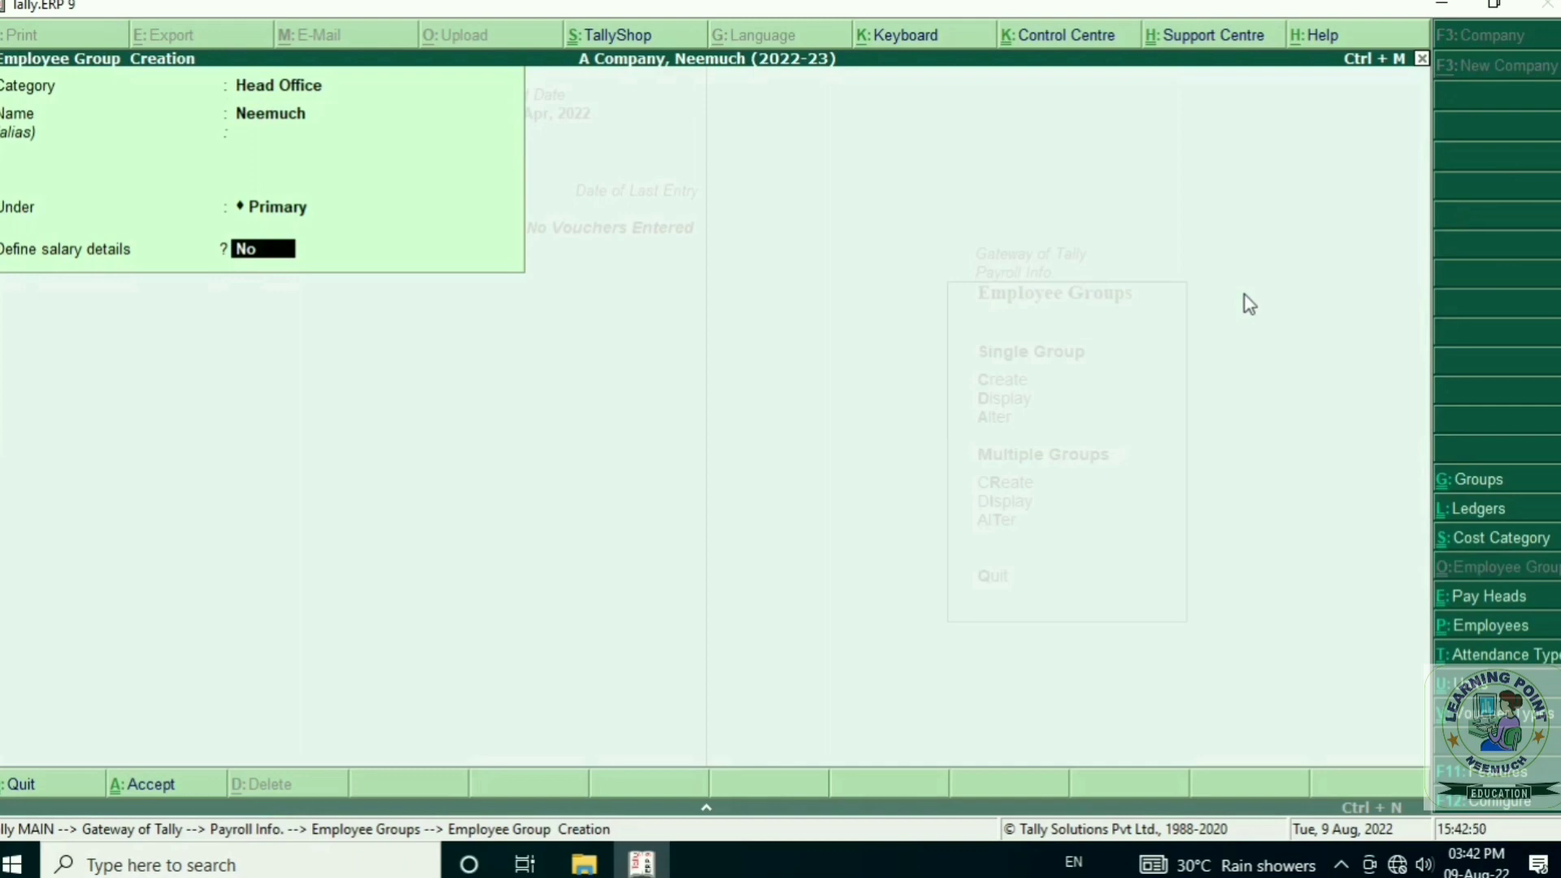
{"action": "key", "text": "Return"}
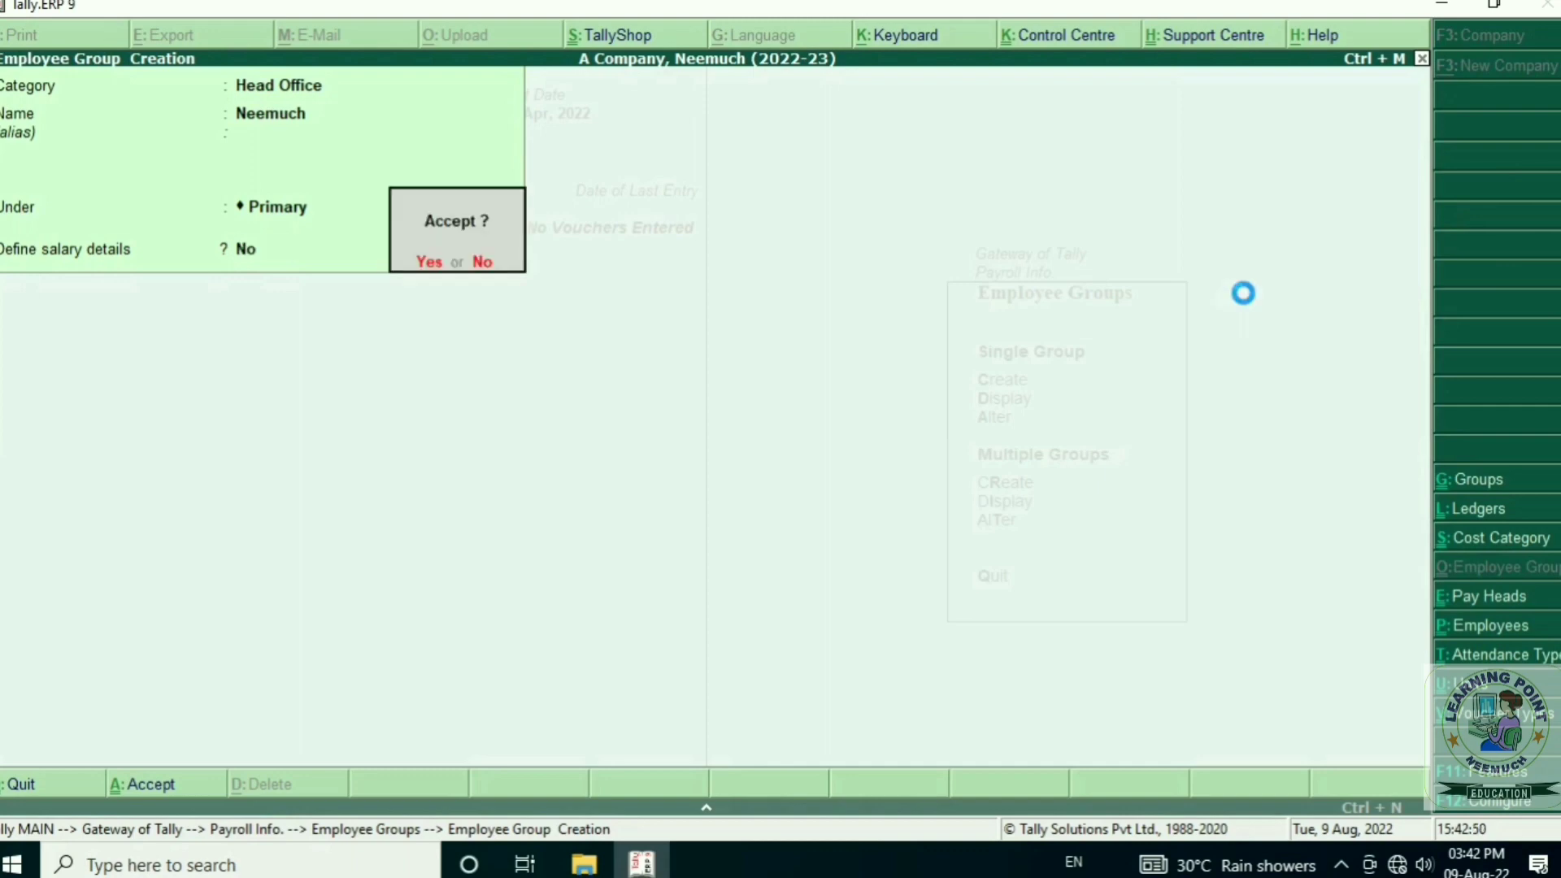
{"action": "key", "text": "Return"}
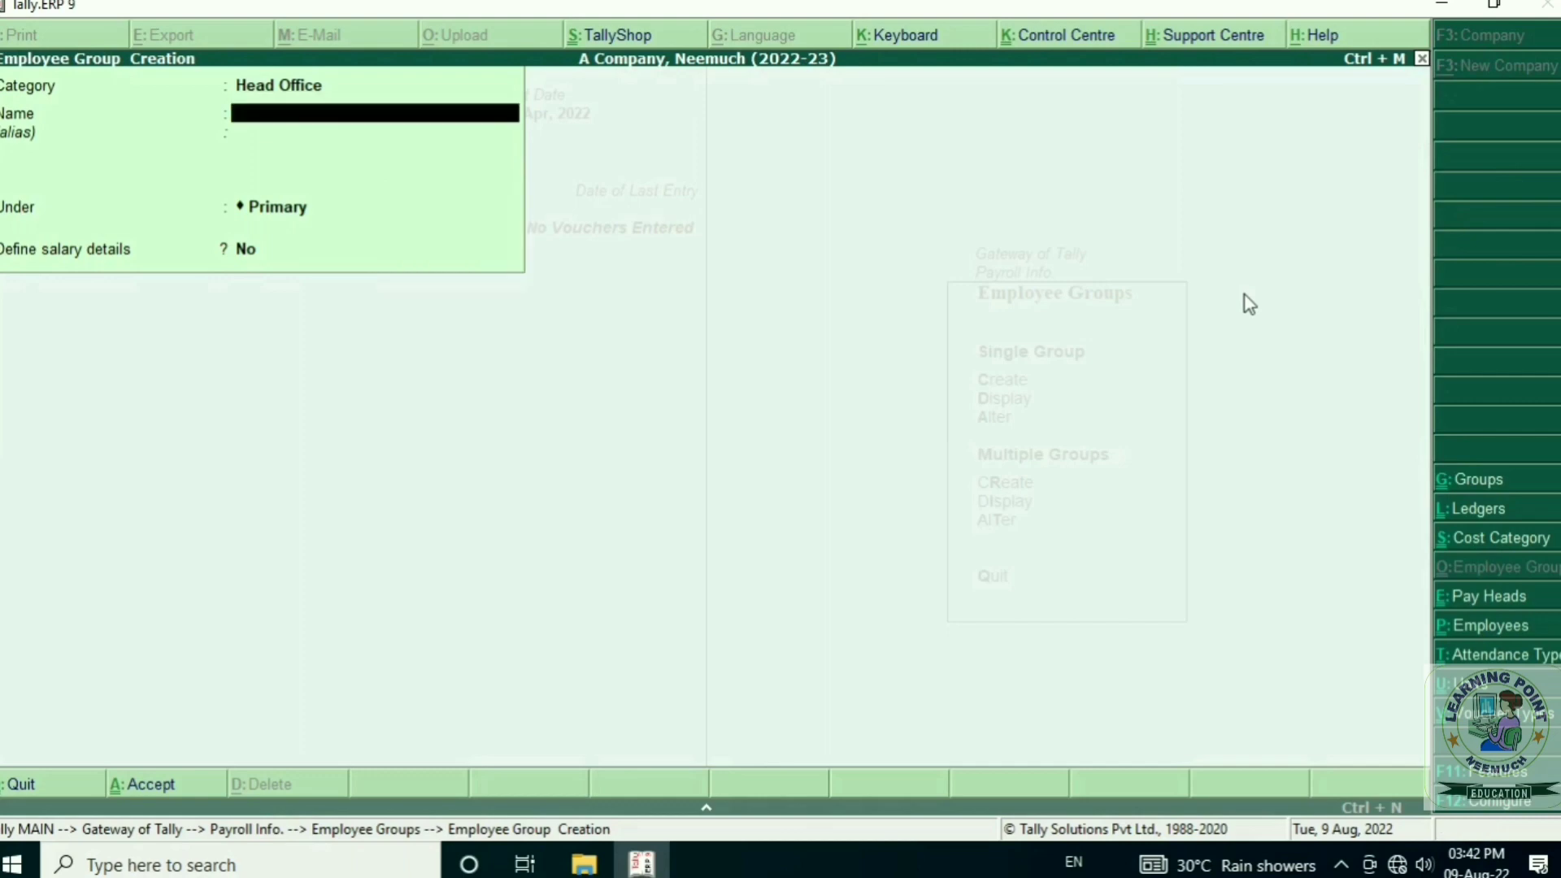
- Switch the category to Branch Office and create an employee group named Ratlam under Primary, with no alias or salary details
{"action": "key", "text": "BackSpace"}
{"action": "key", "text": "BackSpace"}
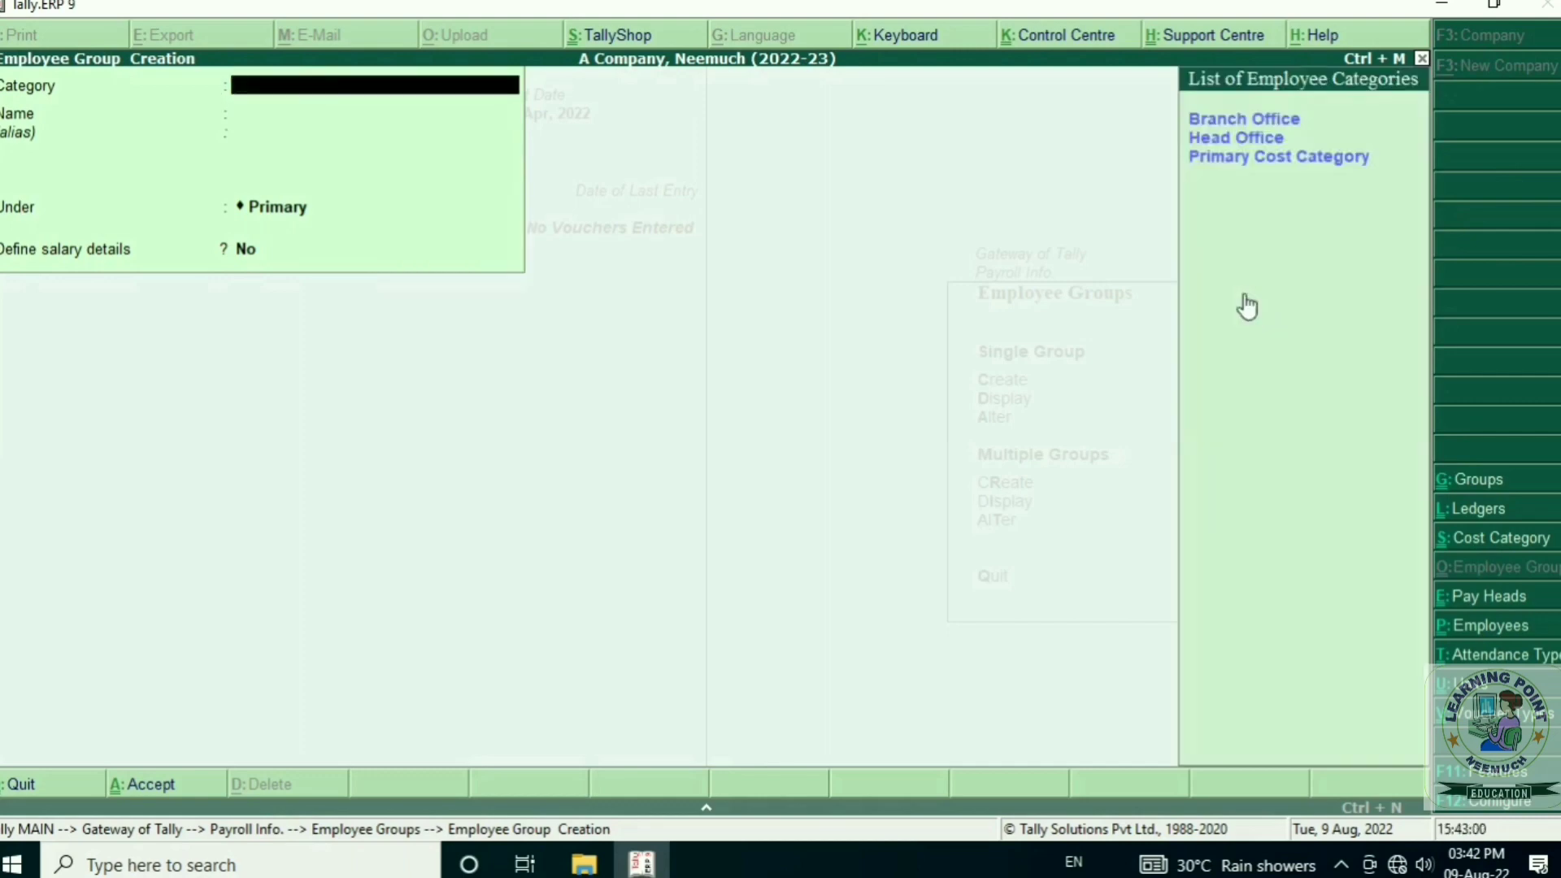
{"action": "key", "text": "Return"}
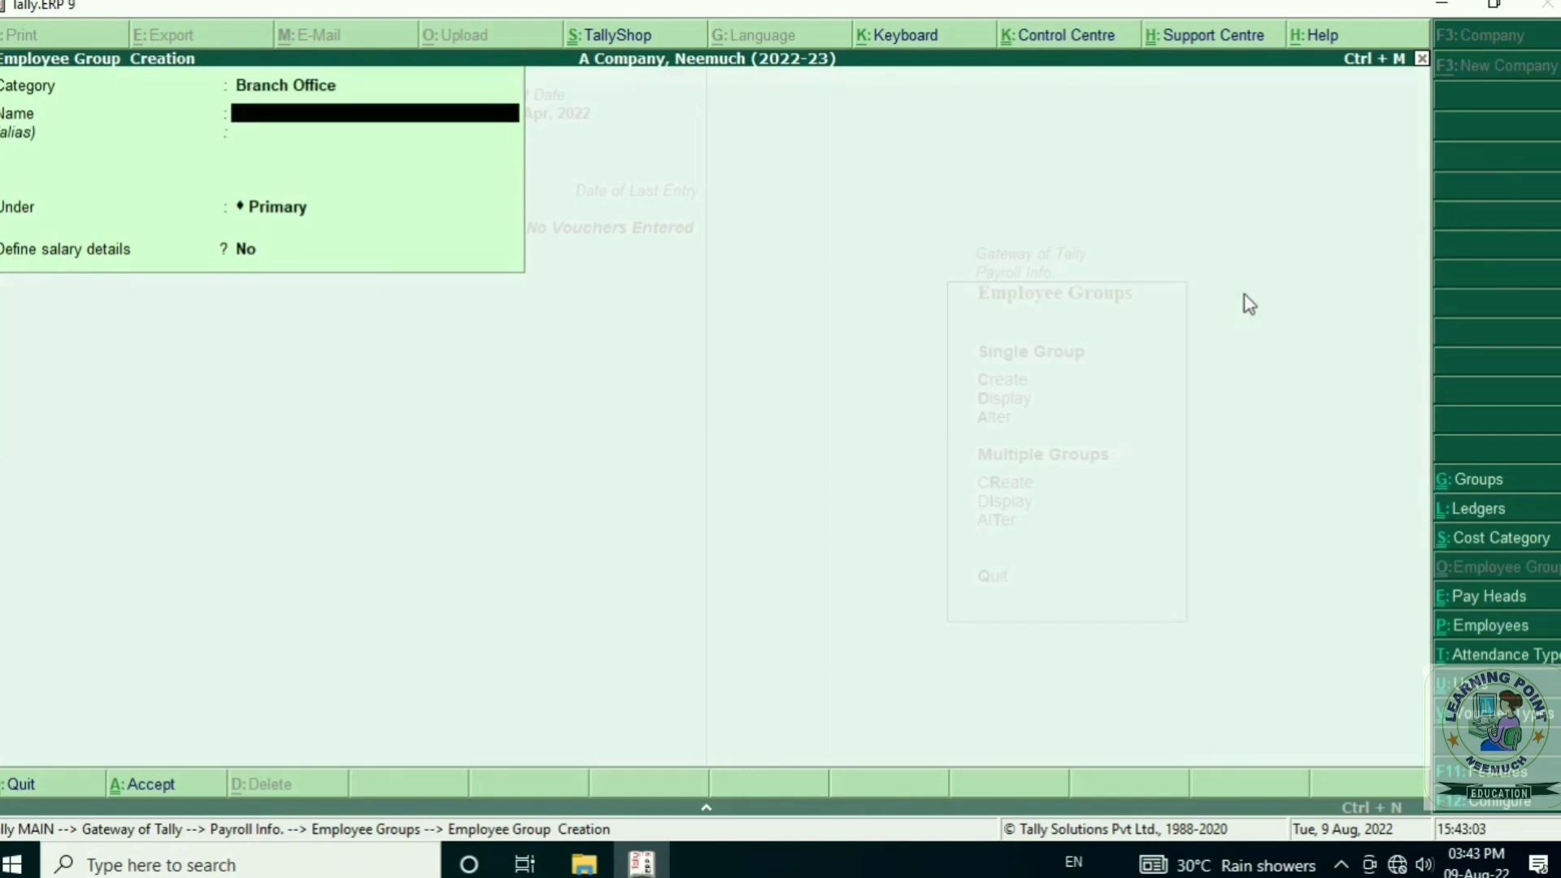
{"action": "type", "text": "Ratlam"}
{"action": "key", "text": "Return"}
{"action": "key", "text": "Return"}
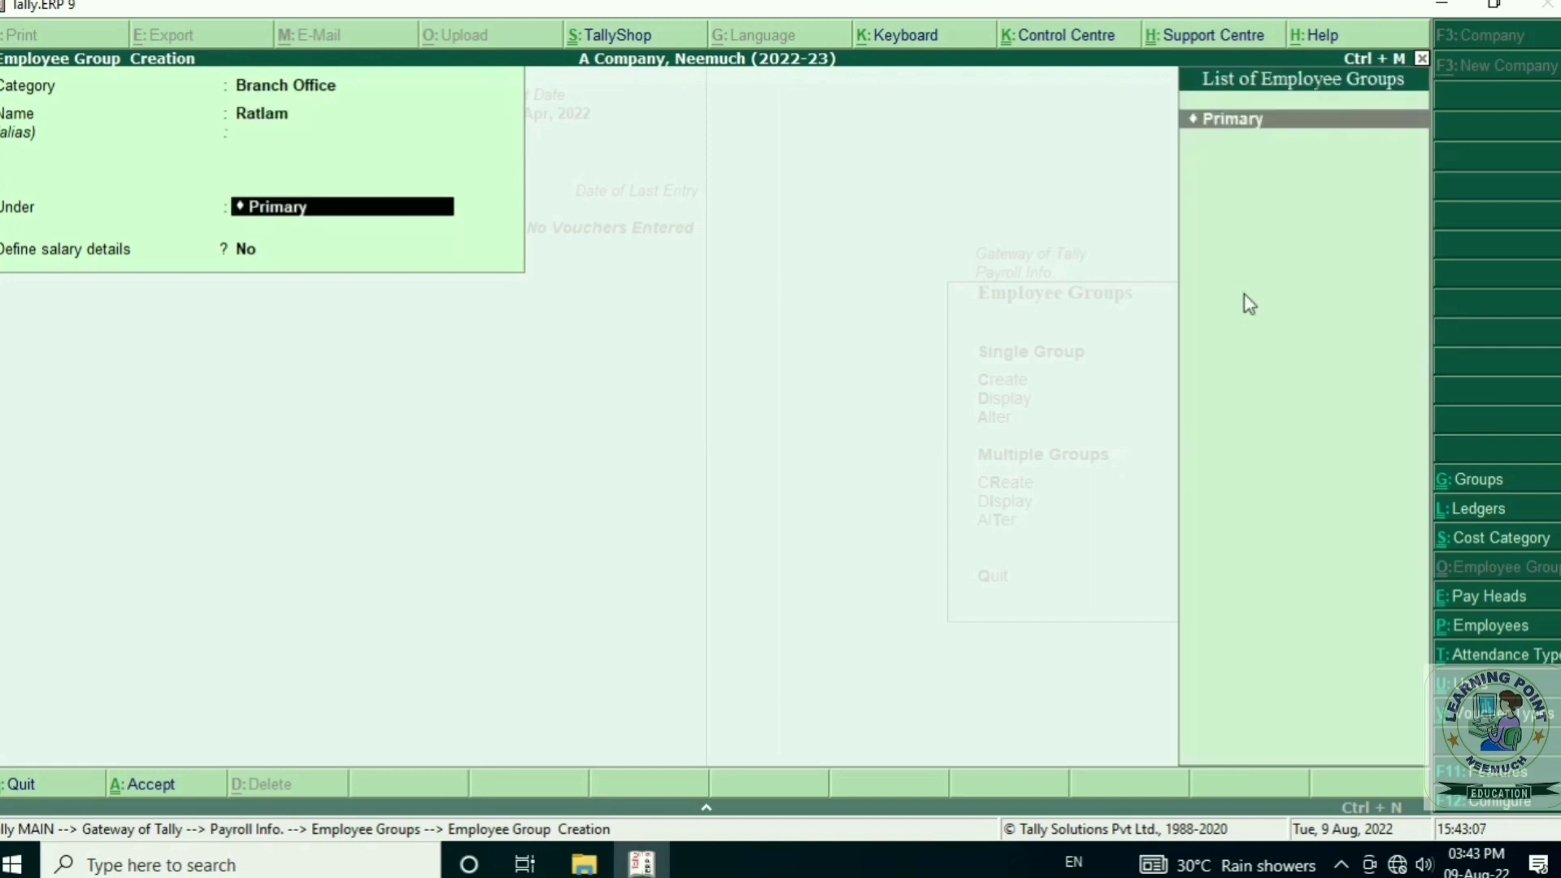
{"action": "key", "text": "Return"}
{"action": "key", "text": "Return"}
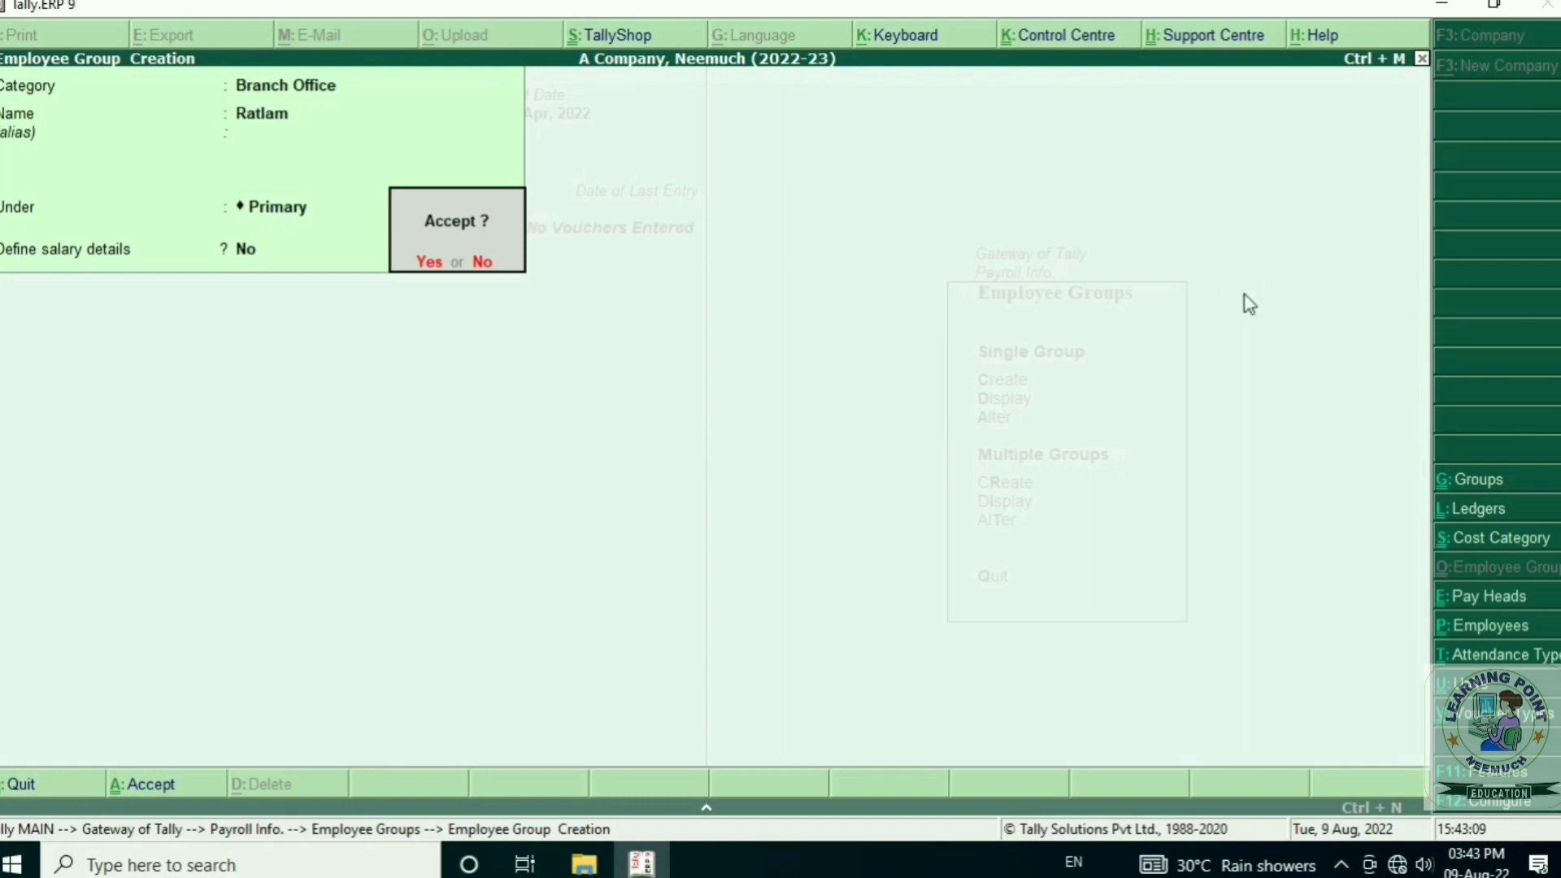
{"action": "key", "text": "Return"}
- Create another Branch Office employee group named Ujjain under Primary, without defining salary details
{"action": "type", "text": "Ujjain"}
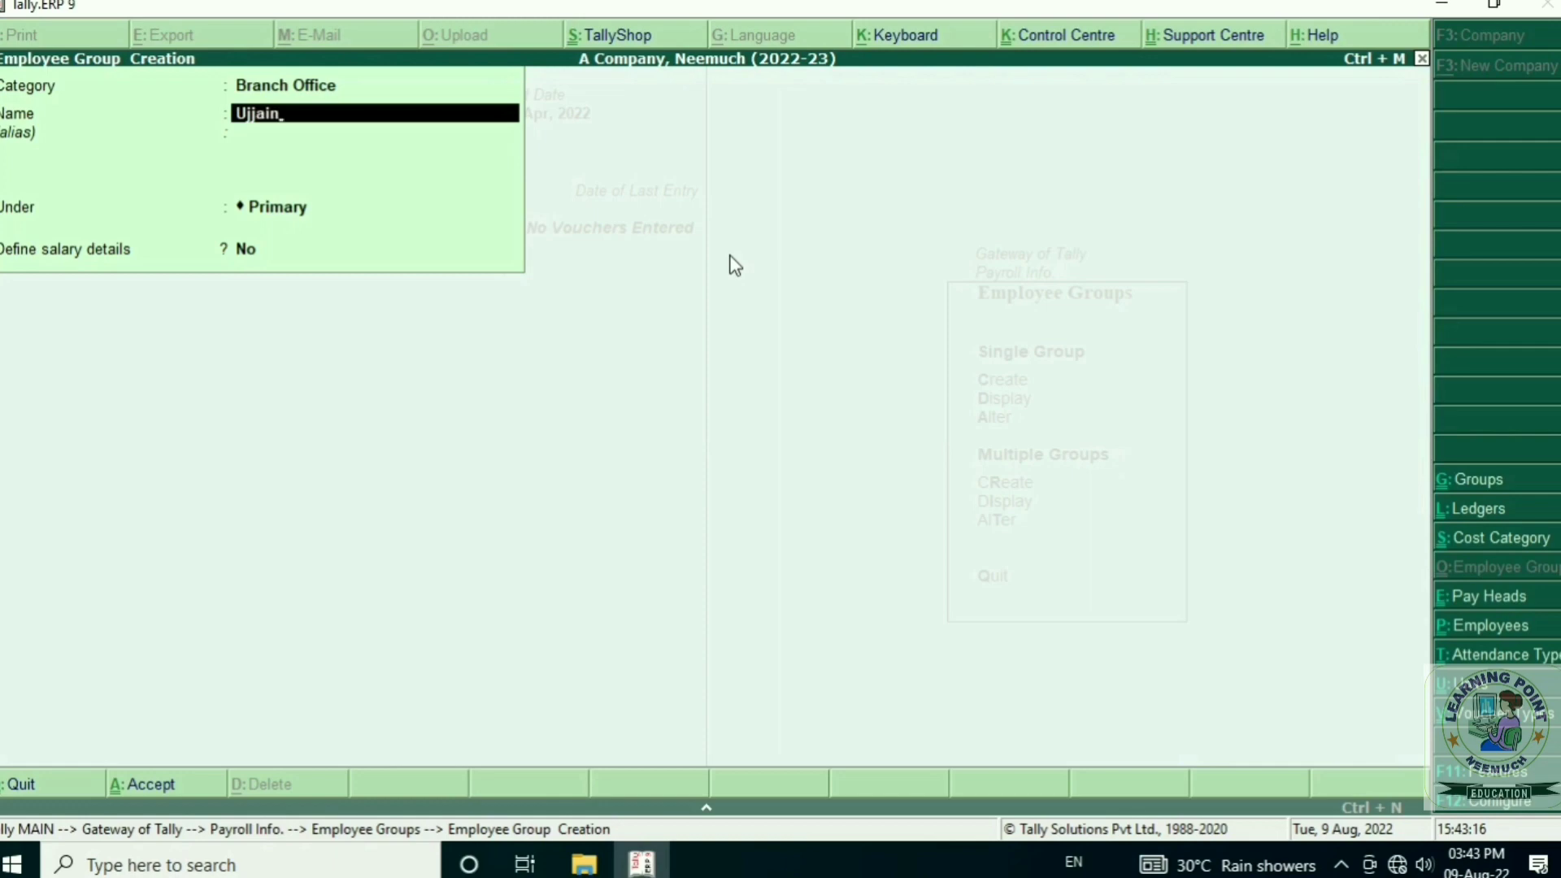
{"action": "key", "text": "Return"}
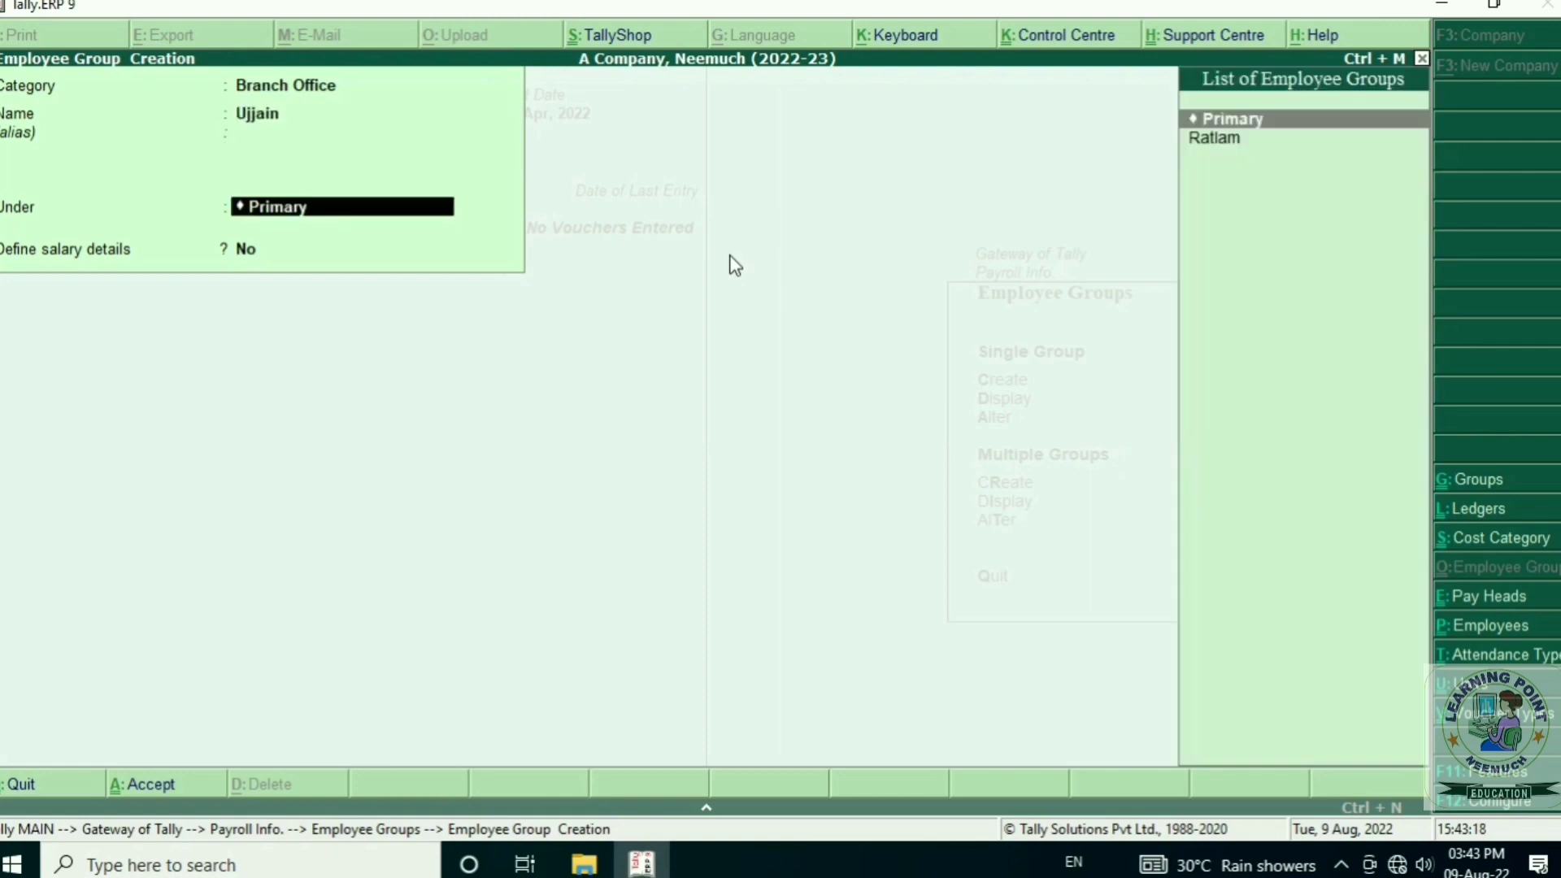
{"action": "key", "text": "Return"}
{"action": "key", "text": "Return"}
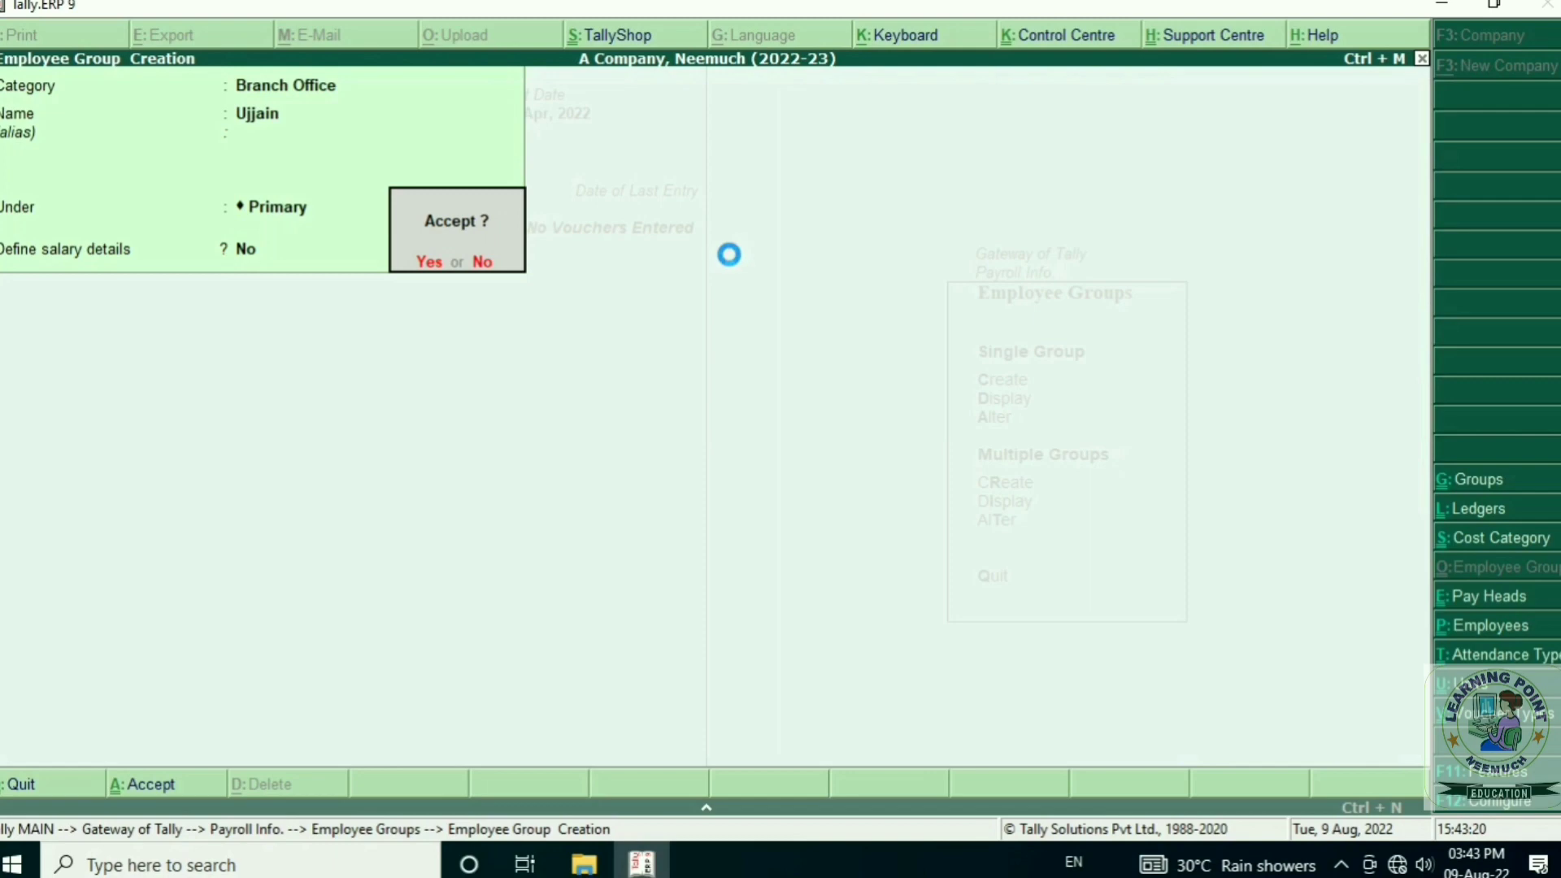
{"action": "key", "text": "Return"}
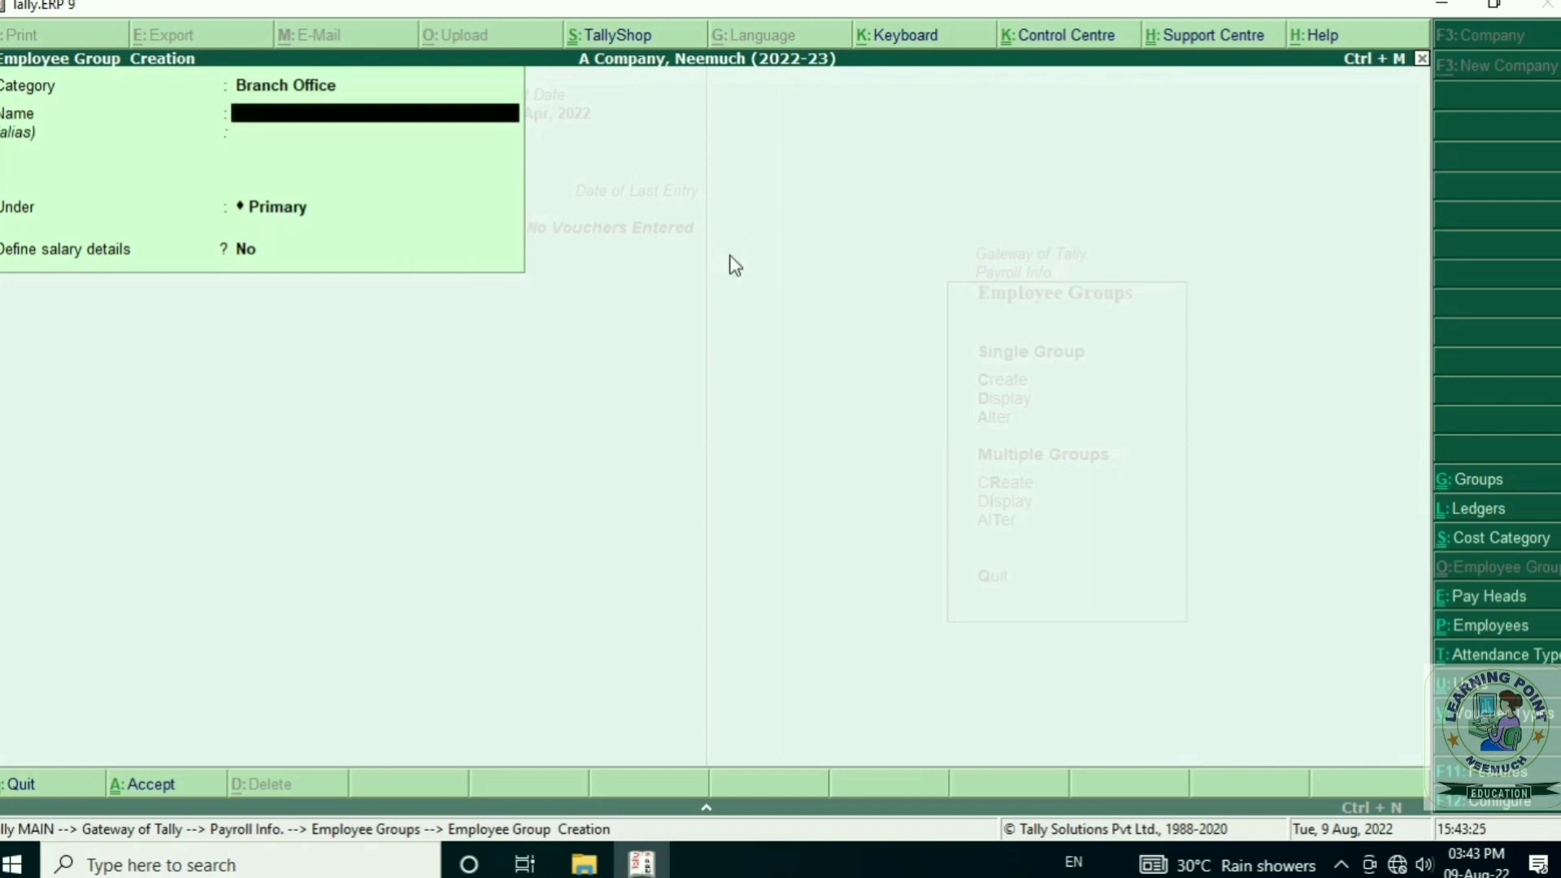
- Create a Branch Office employee group named Indore under Primary without salary details, and leave group creation
{"action": "type", "text": "Indore"}
{"action": "key", "text": "Return"}
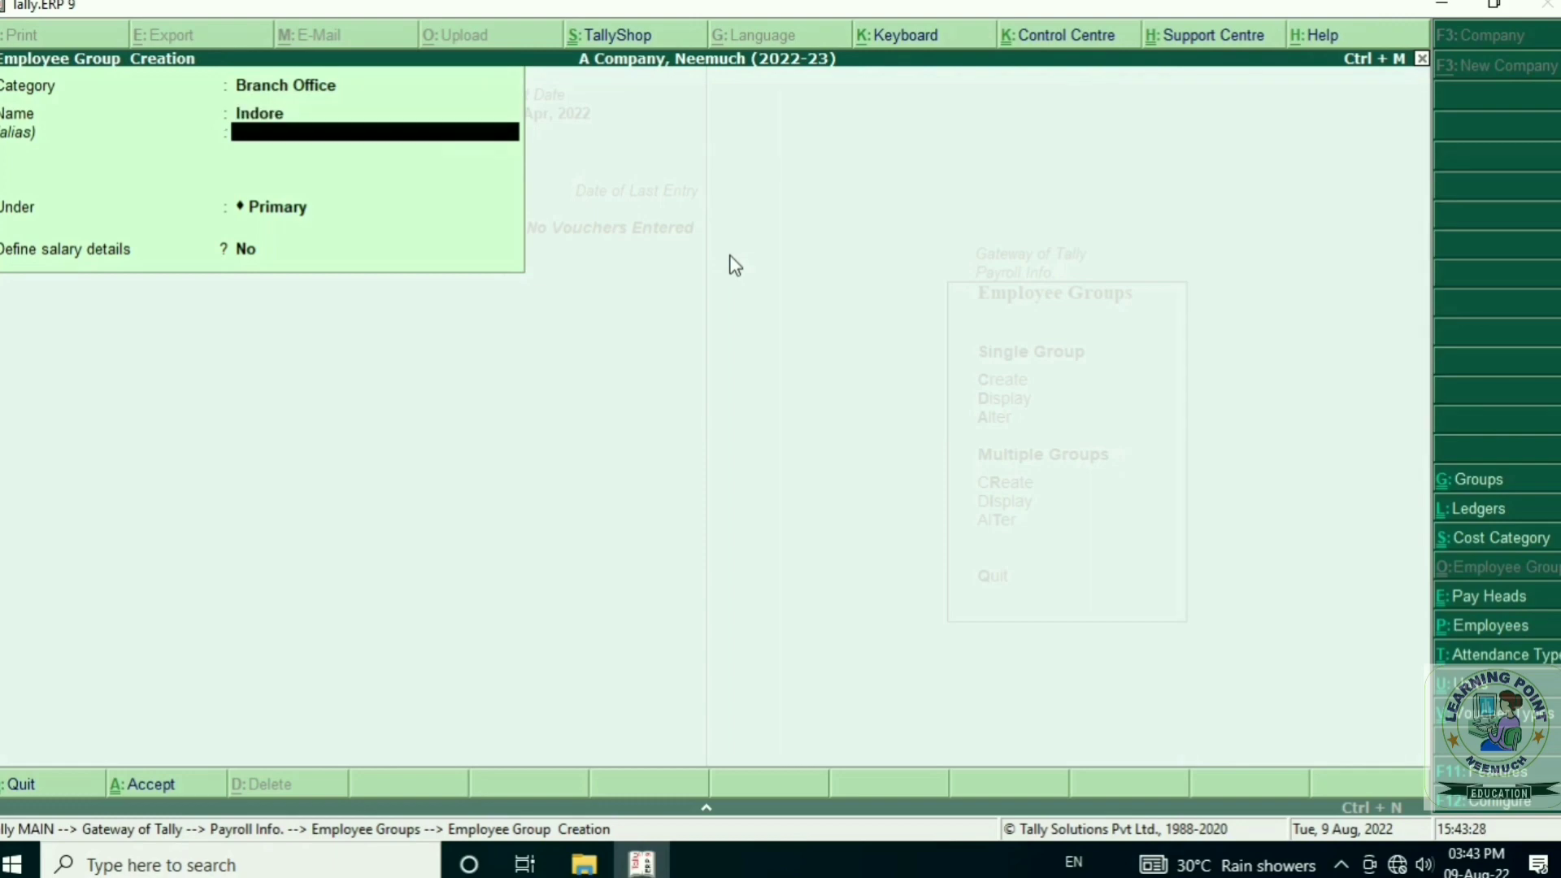
{"action": "key", "text": "Return"}
{"action": "key", "text": "Return"}
{"action": "key", "text": "Return"}
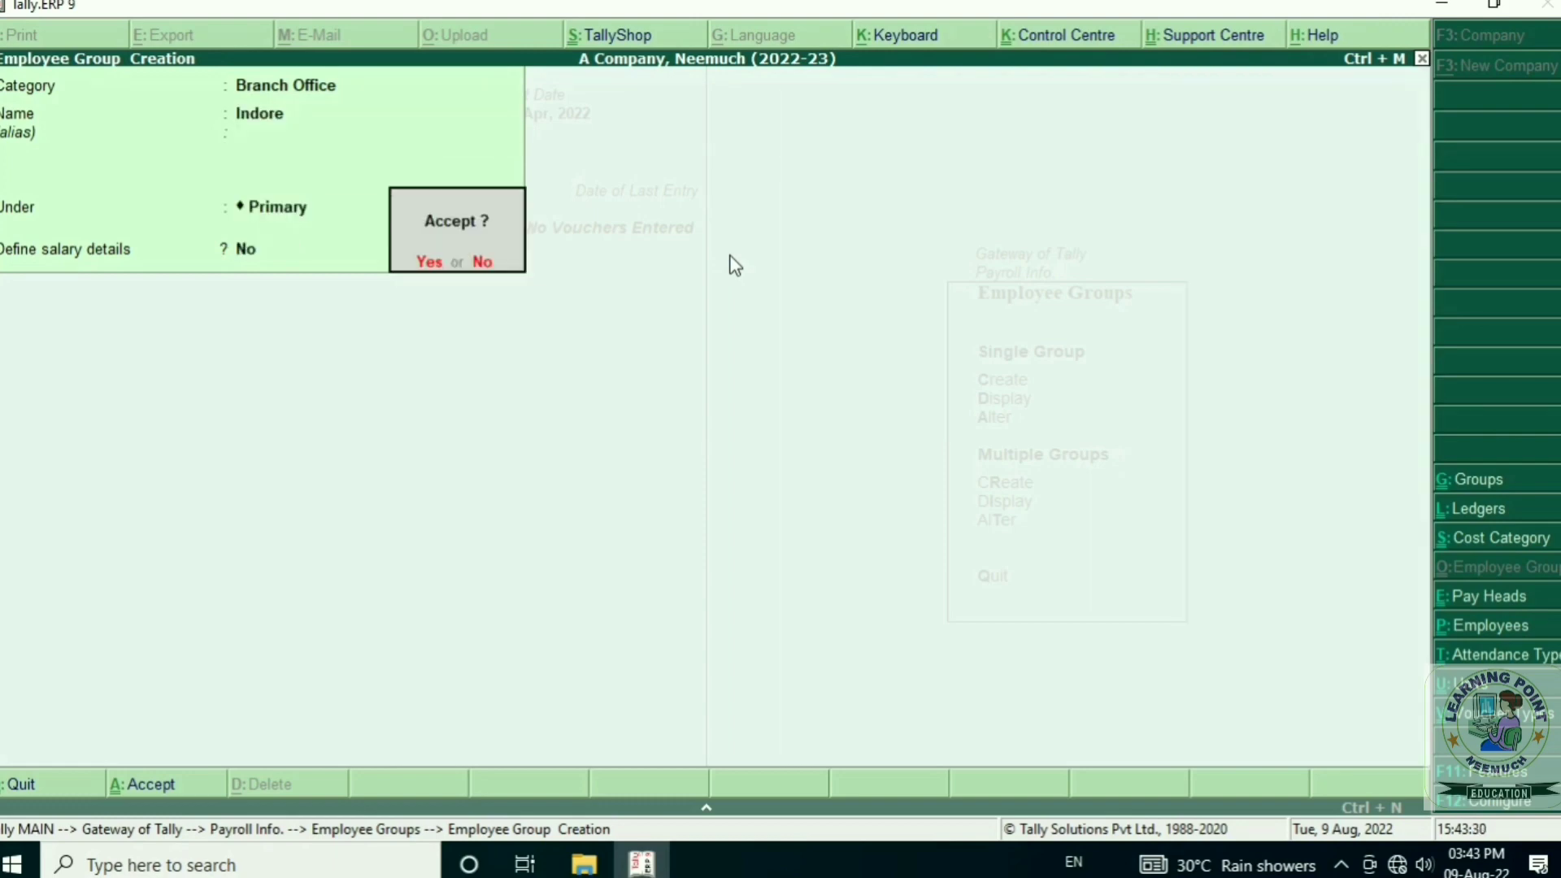
{"action": "key", "text": "Return"}
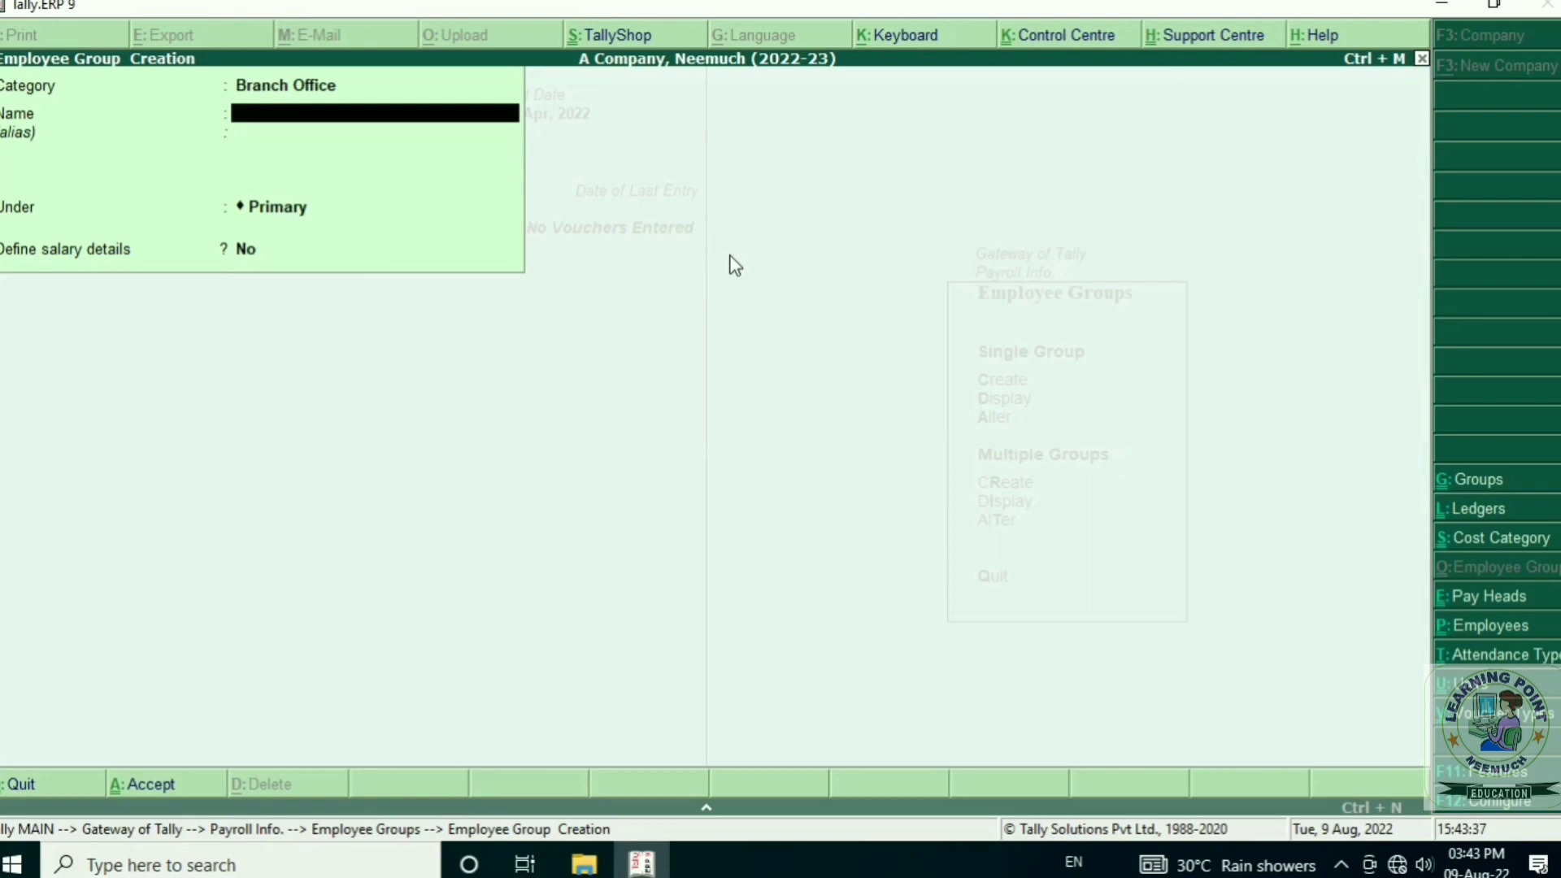
{"action": "key", "text": "Escape"}
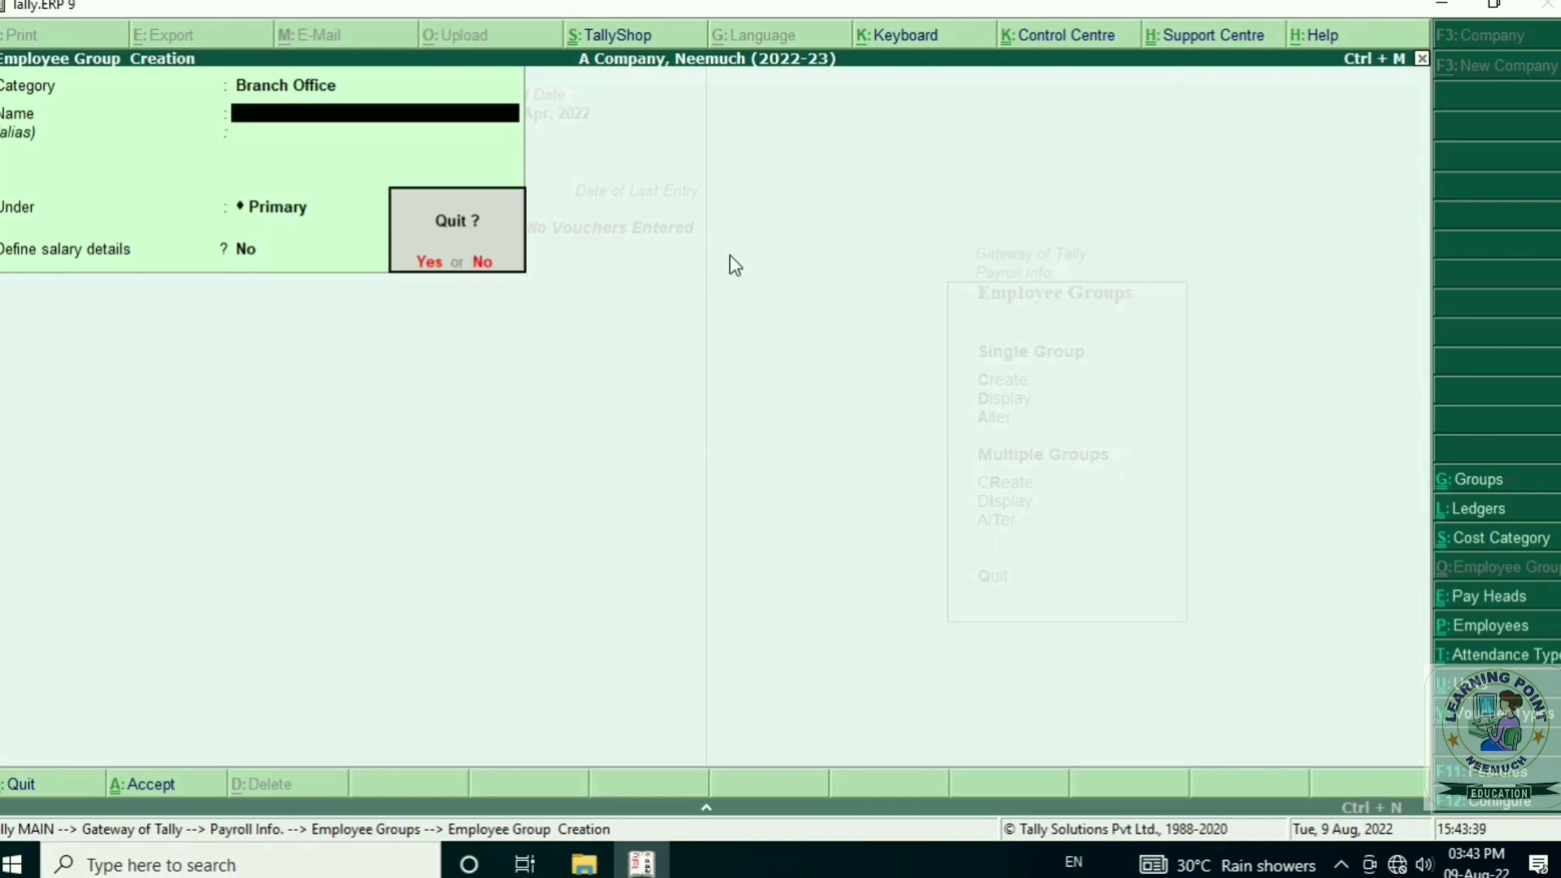
{"action": "key", "text": "Return"}
- Display the list of employee groups to check their categories, and return to the Payroll Info options
{"action": "key", "text": "Down"}
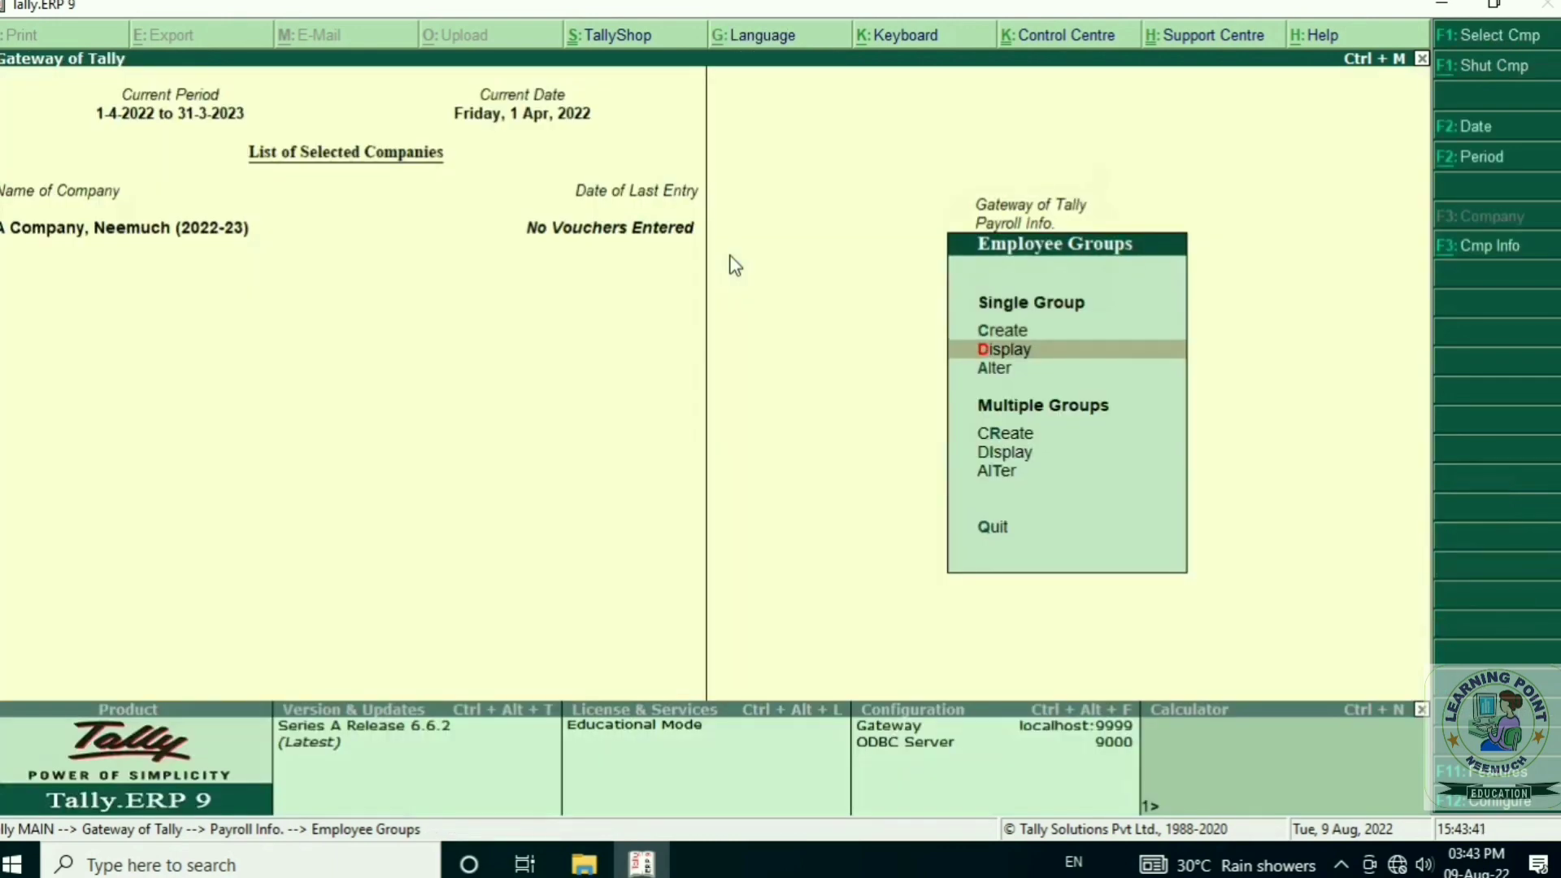
{"action": "key", "text": "Return"}
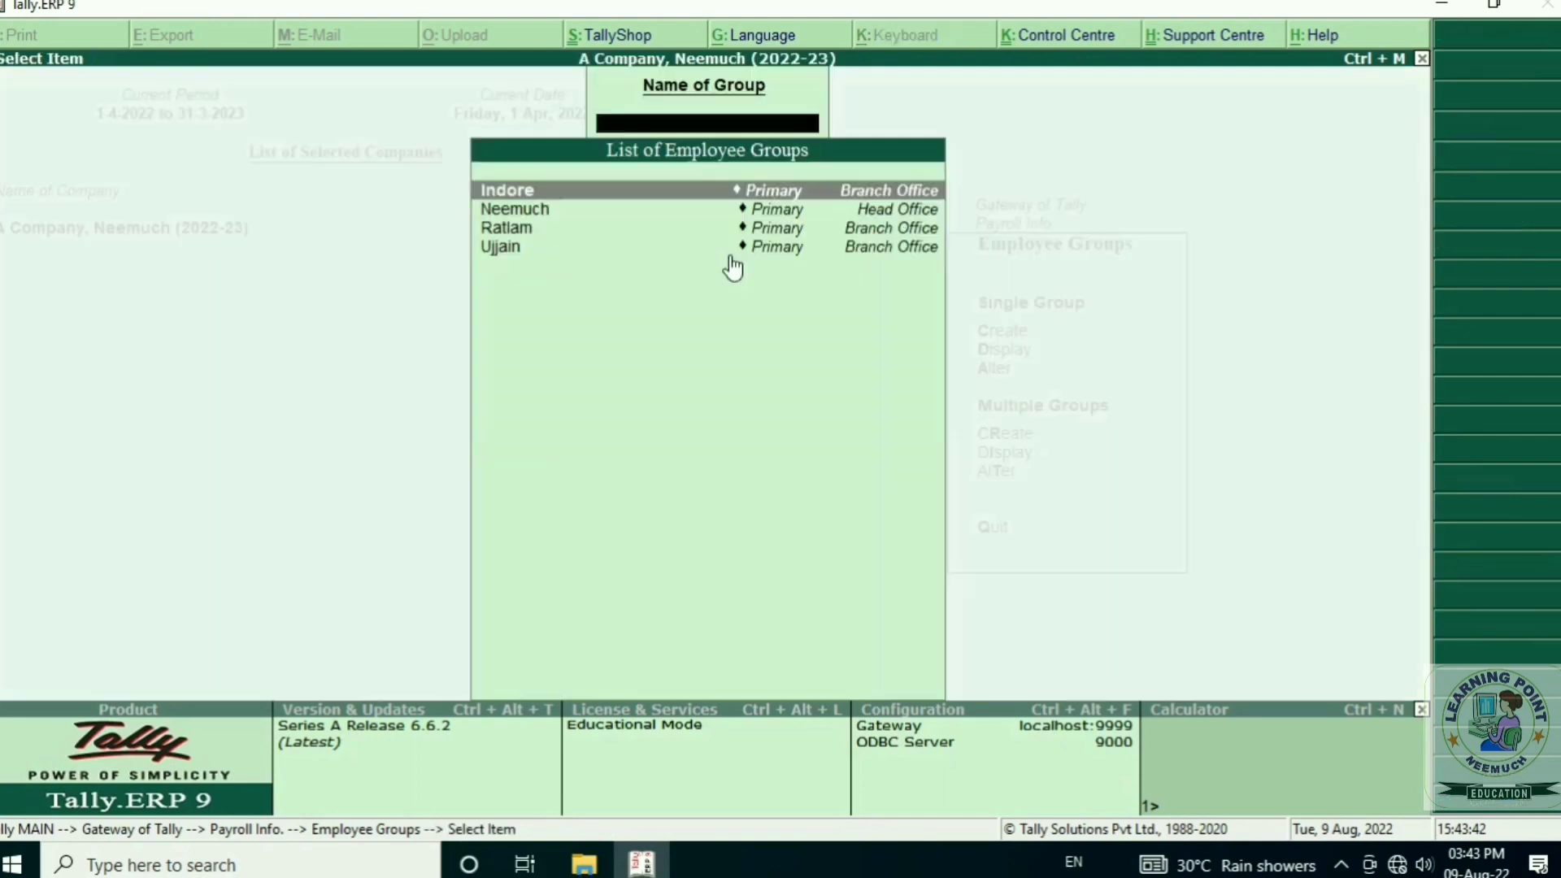
{"action": "left_click", "coordinate": [876, 216]}
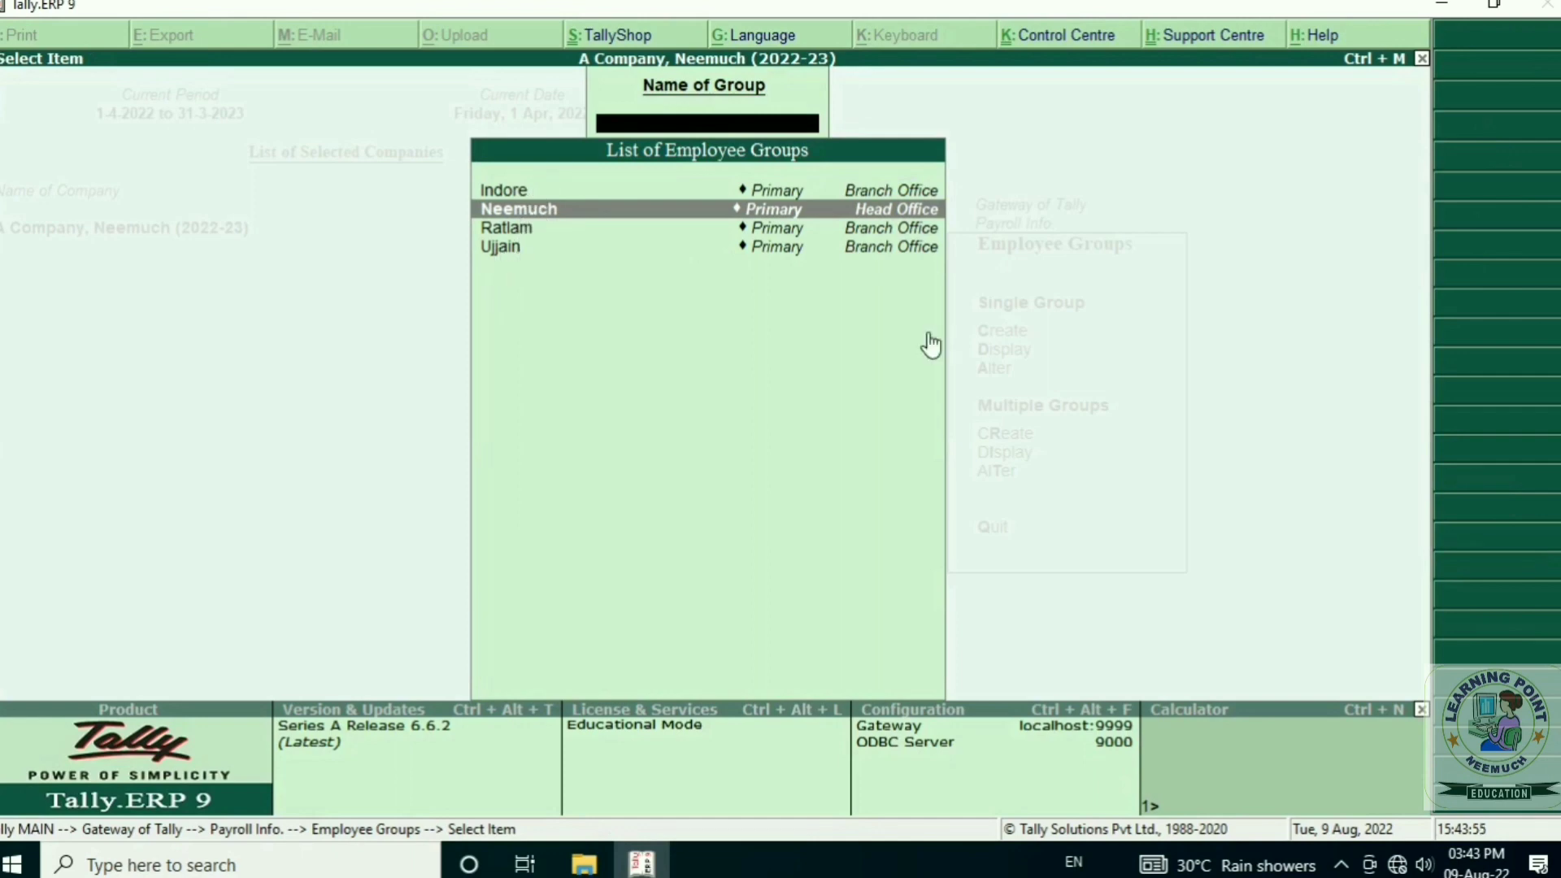
{"action": "key", "text": "Escape"}
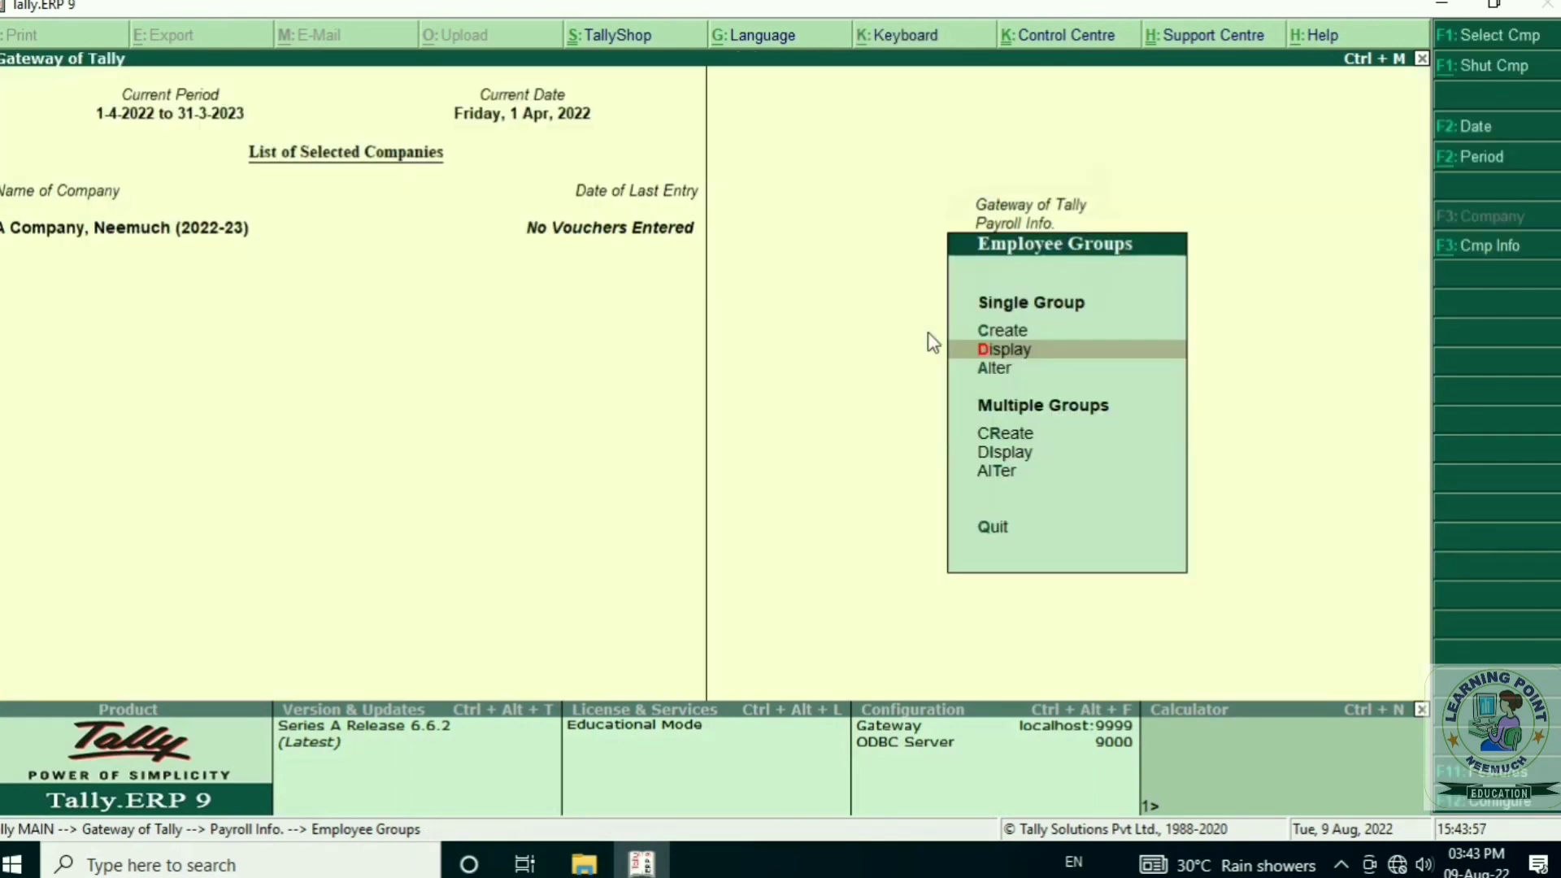
{"action": "key", "text": "Escape"}
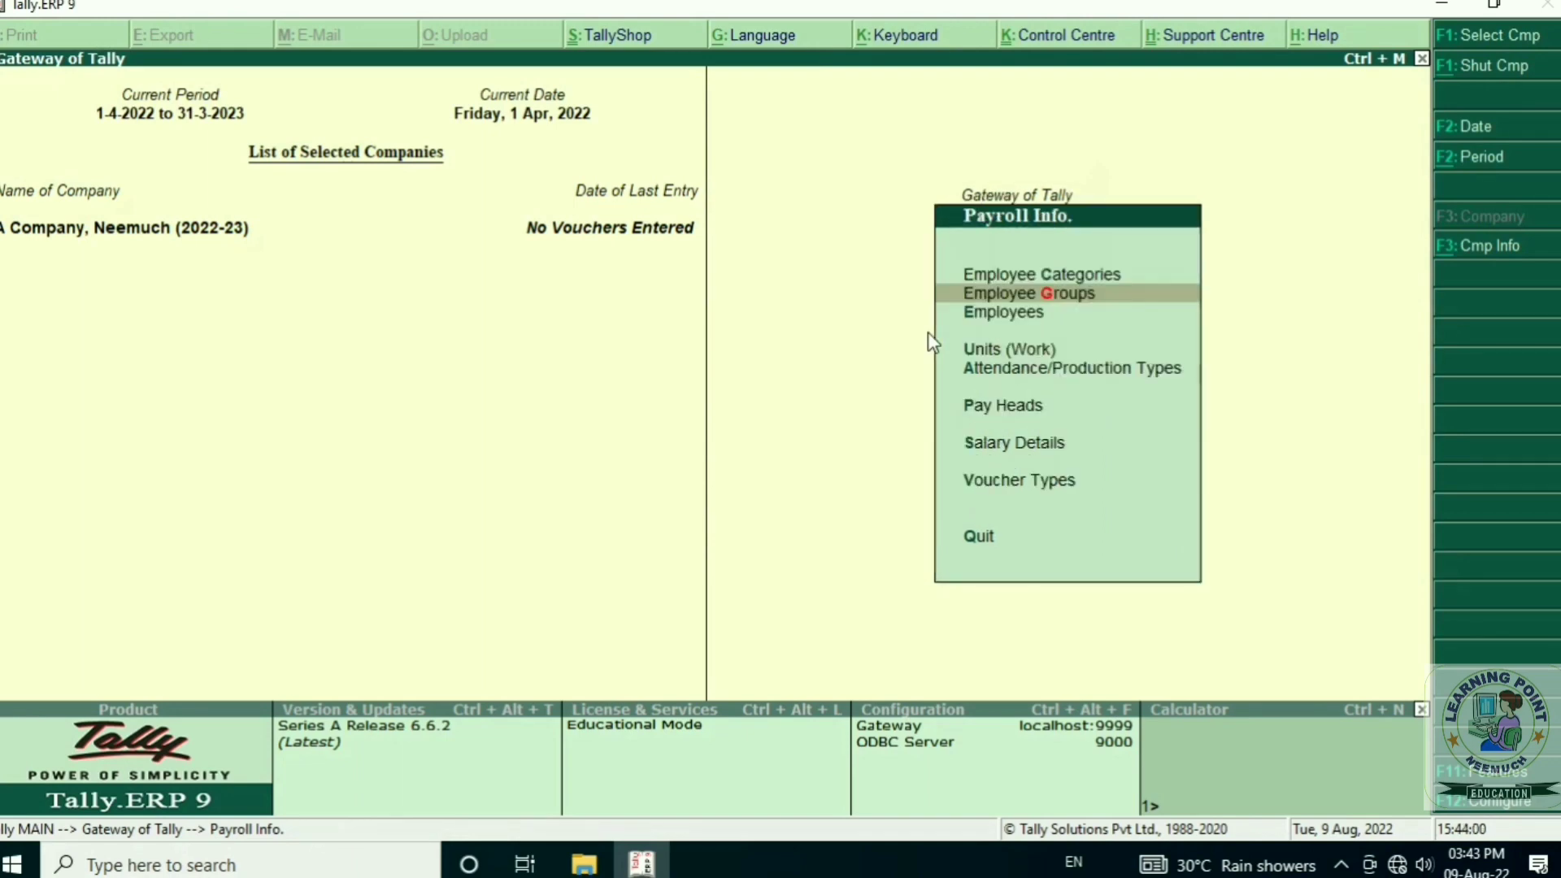
- Create a simple work unit with the symbol Hr., the formal name Hour and 0 decimal places
{"action": "key", "text": "Up"}
{"action": "key", "text": "Down"}
{"action": "key", "text": "Down"}
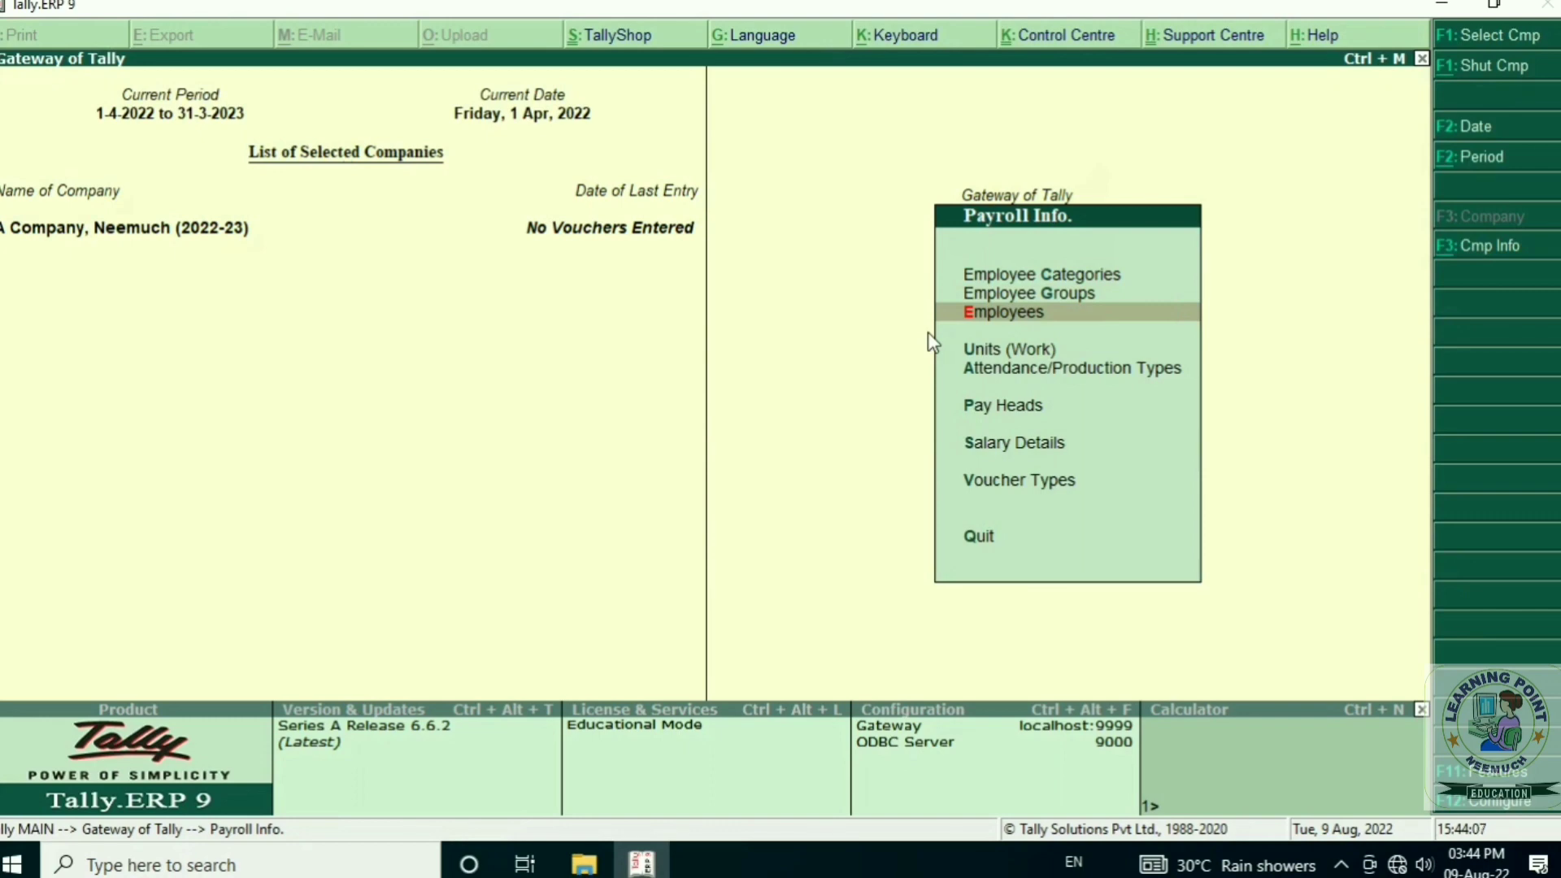
{"action": "key", "text": "Down"}
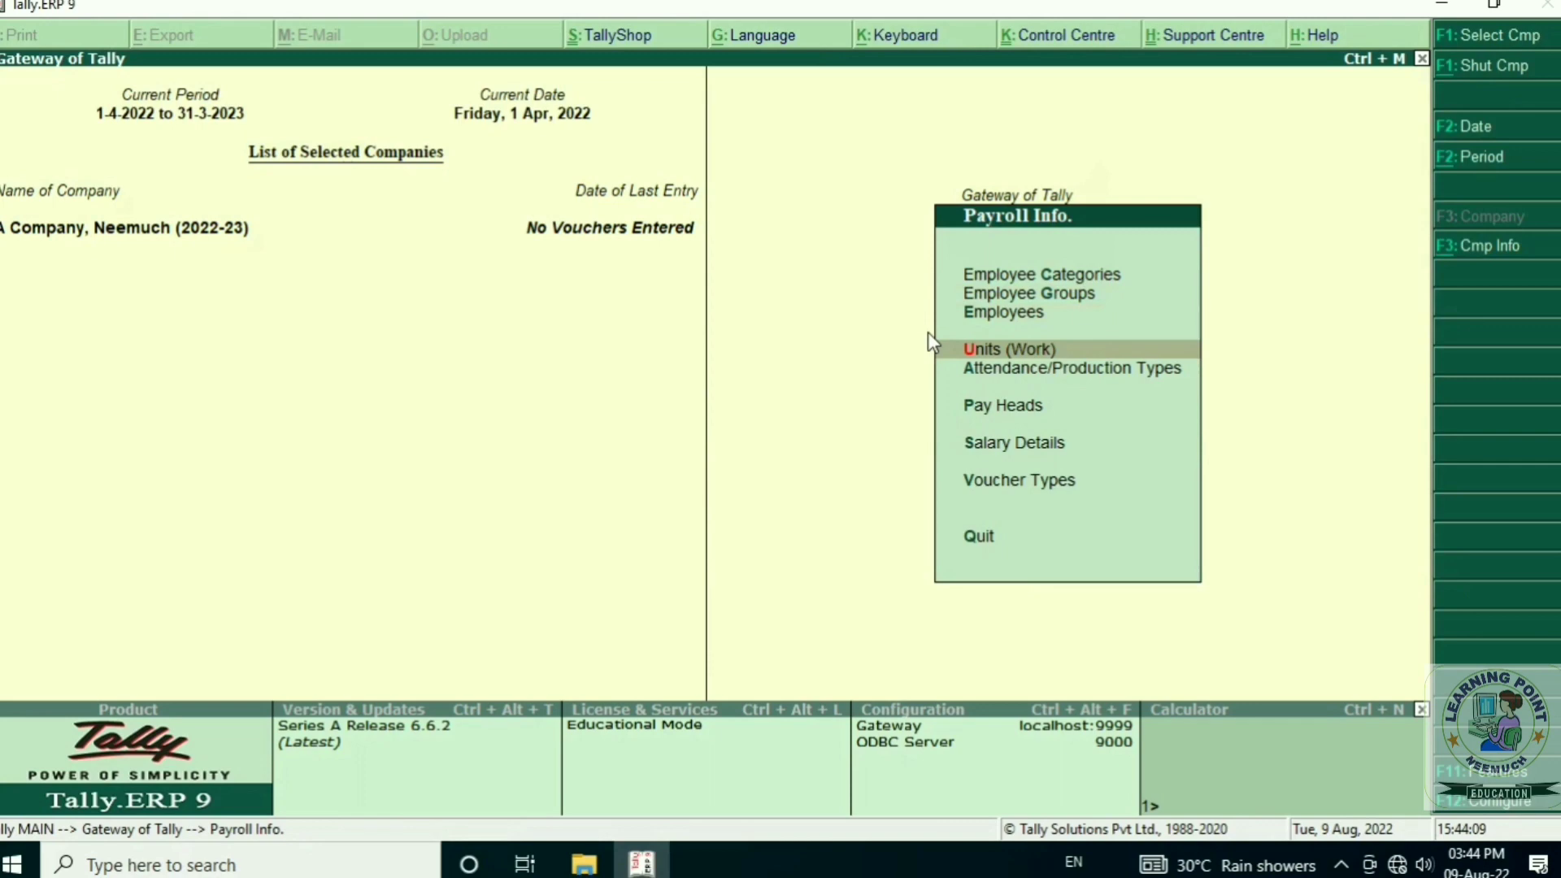
{"action": "key", "text": "Return"}
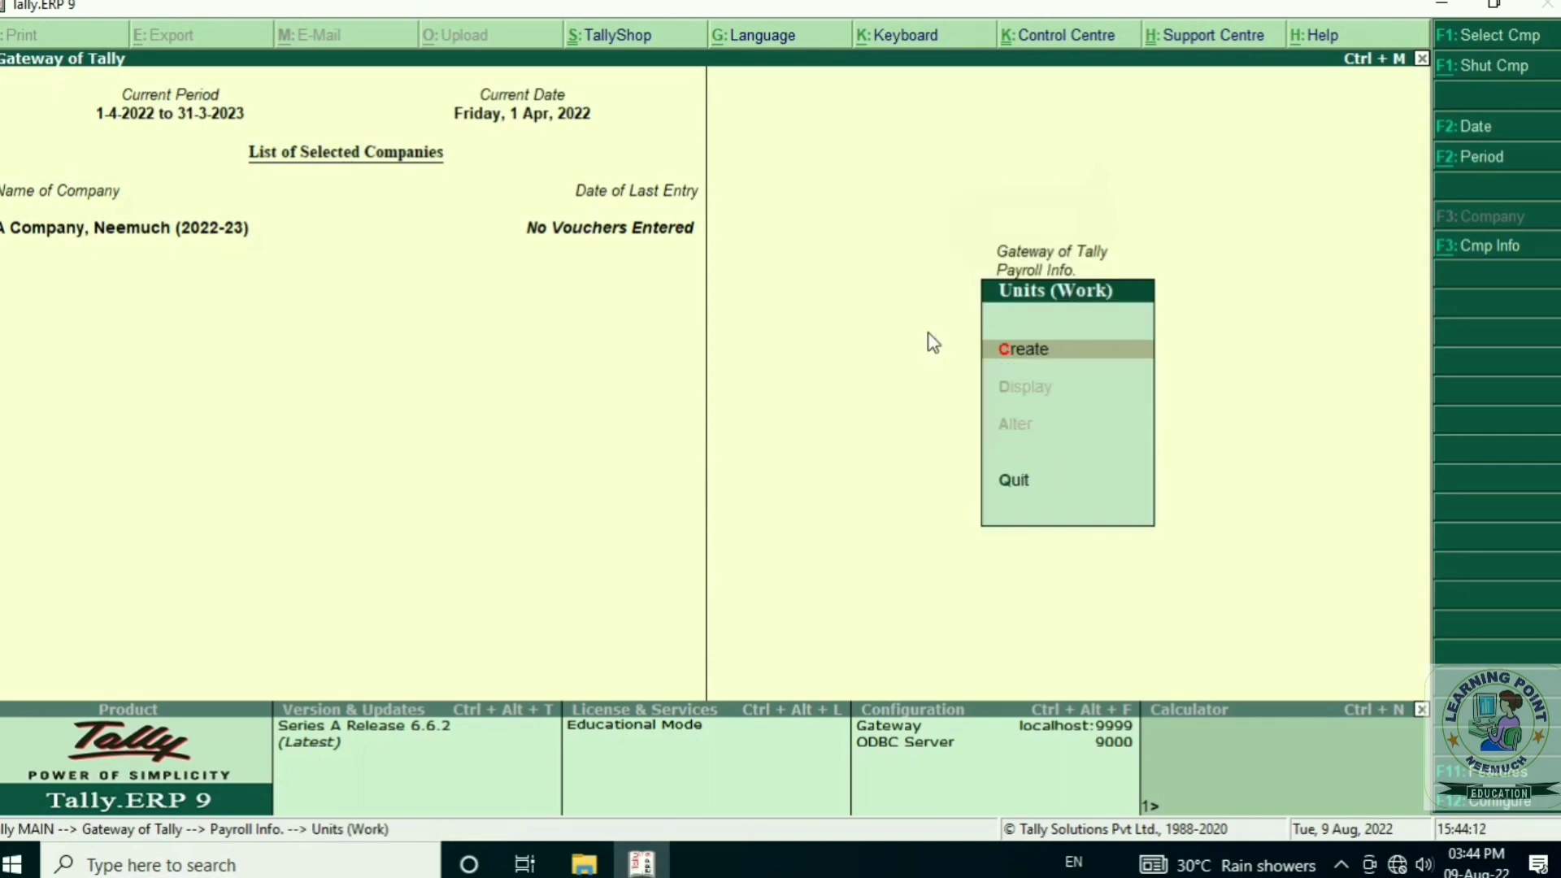
{"action": "key", "text": "Return"}
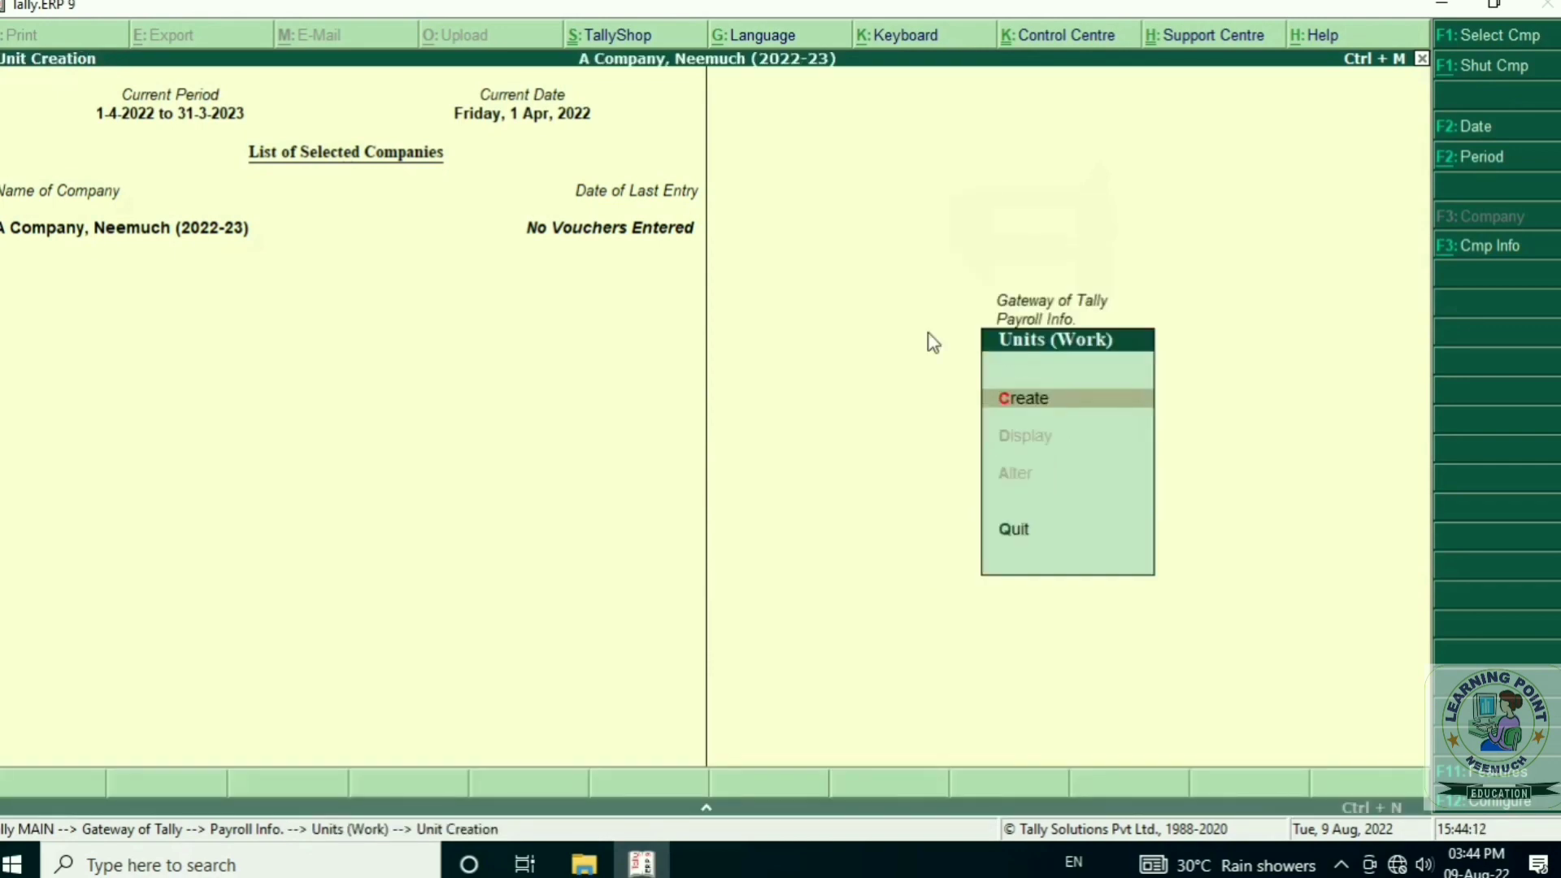
{"action": "type", "text": "H"}
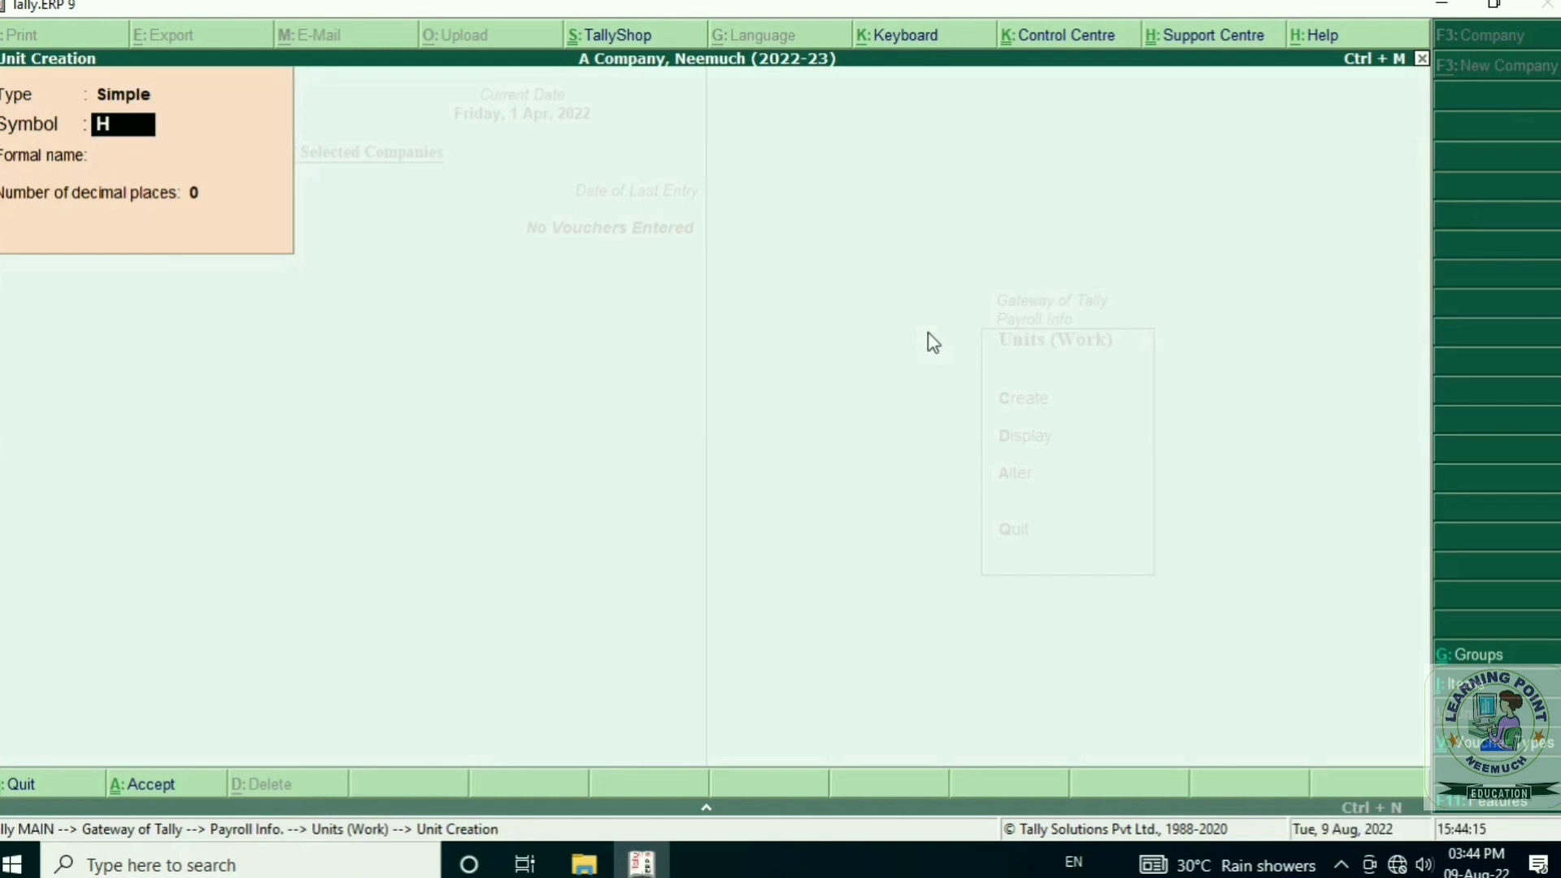
{"action": "type", "text": "r."}
{"action": "key", "text": "Return"}
{"action": "type", "text": "Hour"}
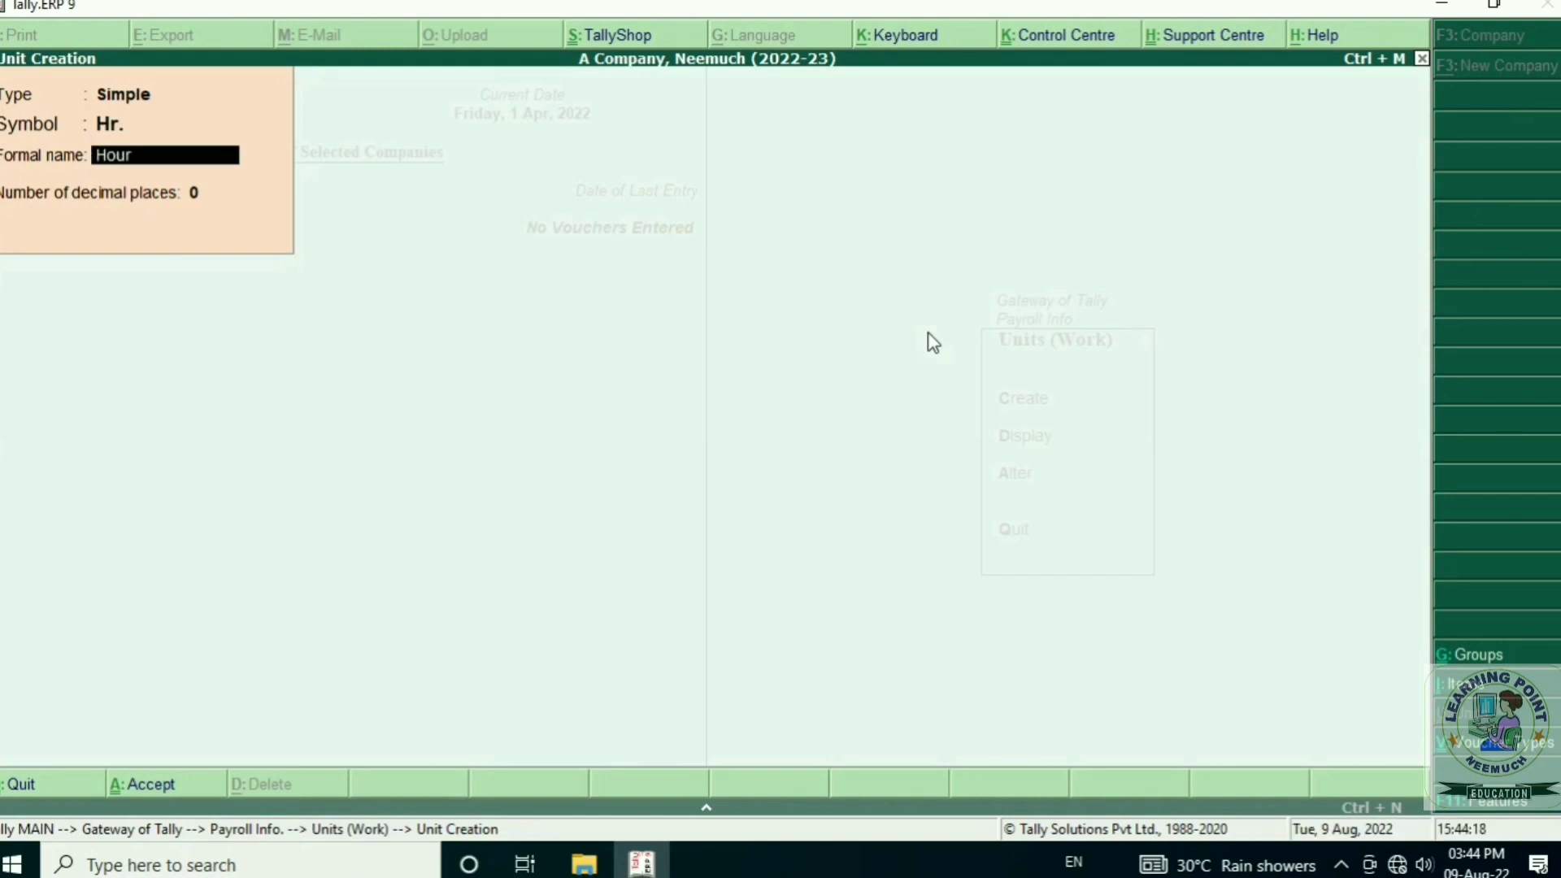
{"action": "key", "text": "Return"}
{"action": "key", "text": "Return"}
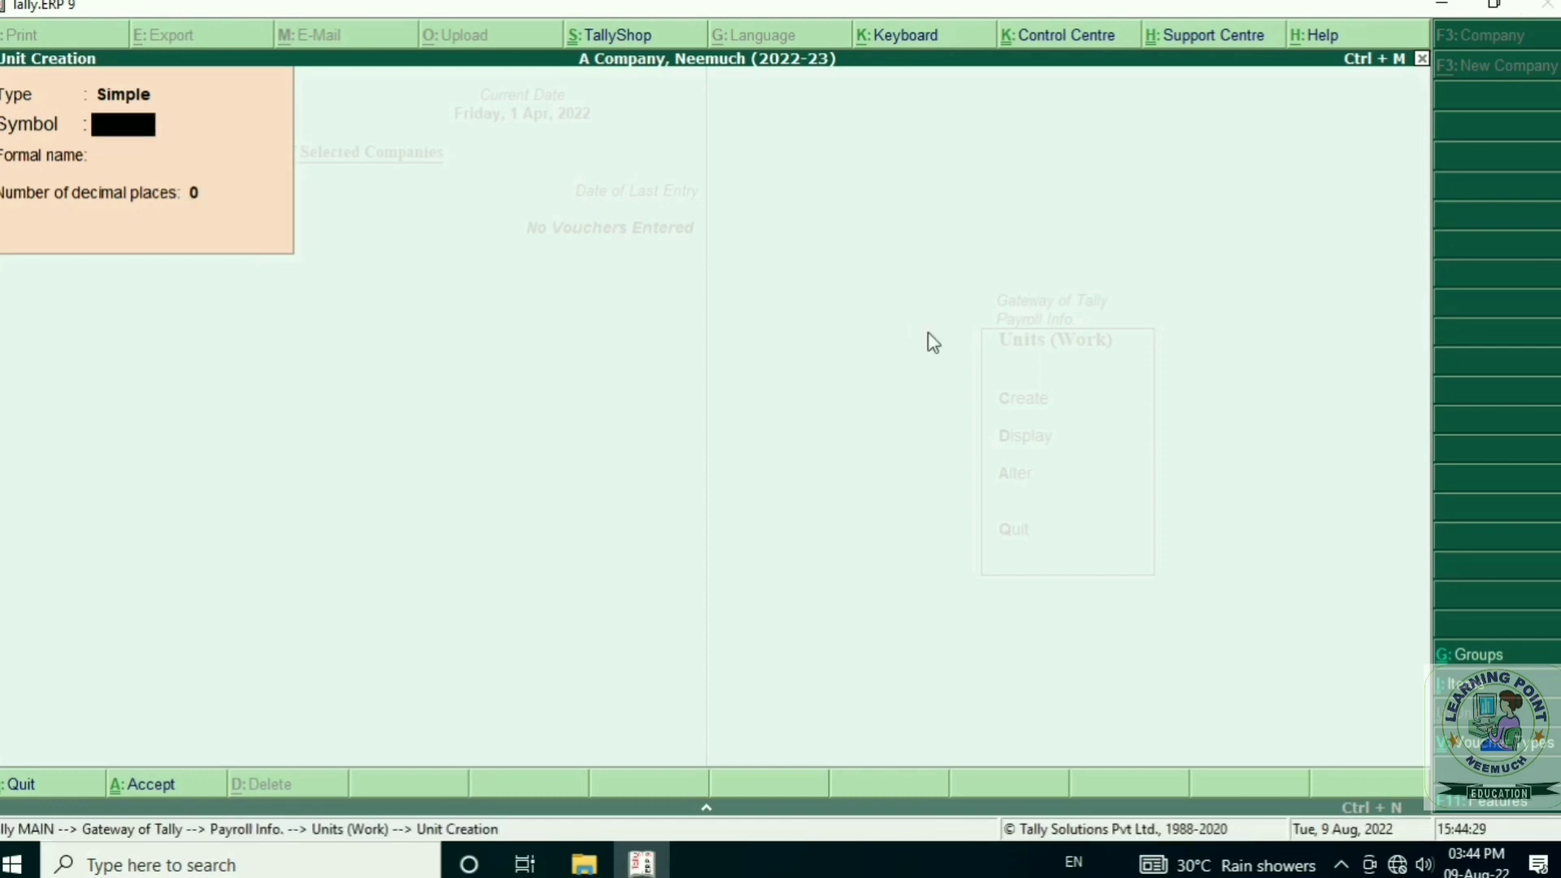
- Create a simple work unit with the symbol Min., the formal name Minute and 0 decimal places
{"action": "type", "text": "Min."}
{"action": "key", "text": "Return"}
{"action": "type", "text": "M"}
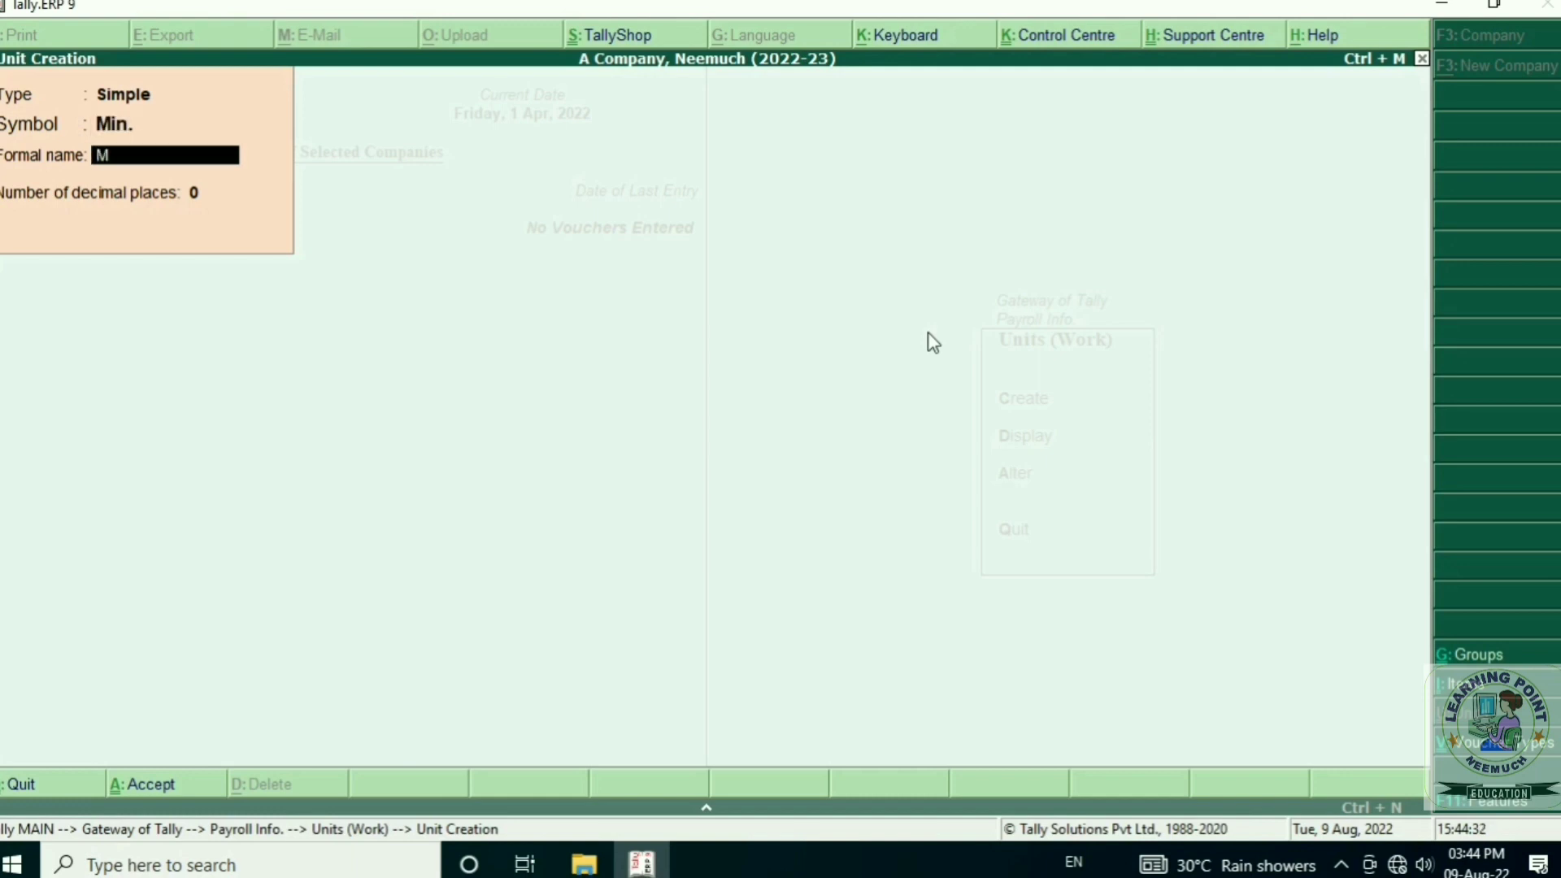
{"action": "type", "text": "inute"}
{"action": "key", "text": "Return"}
{"action": "key", "text": "Return"}
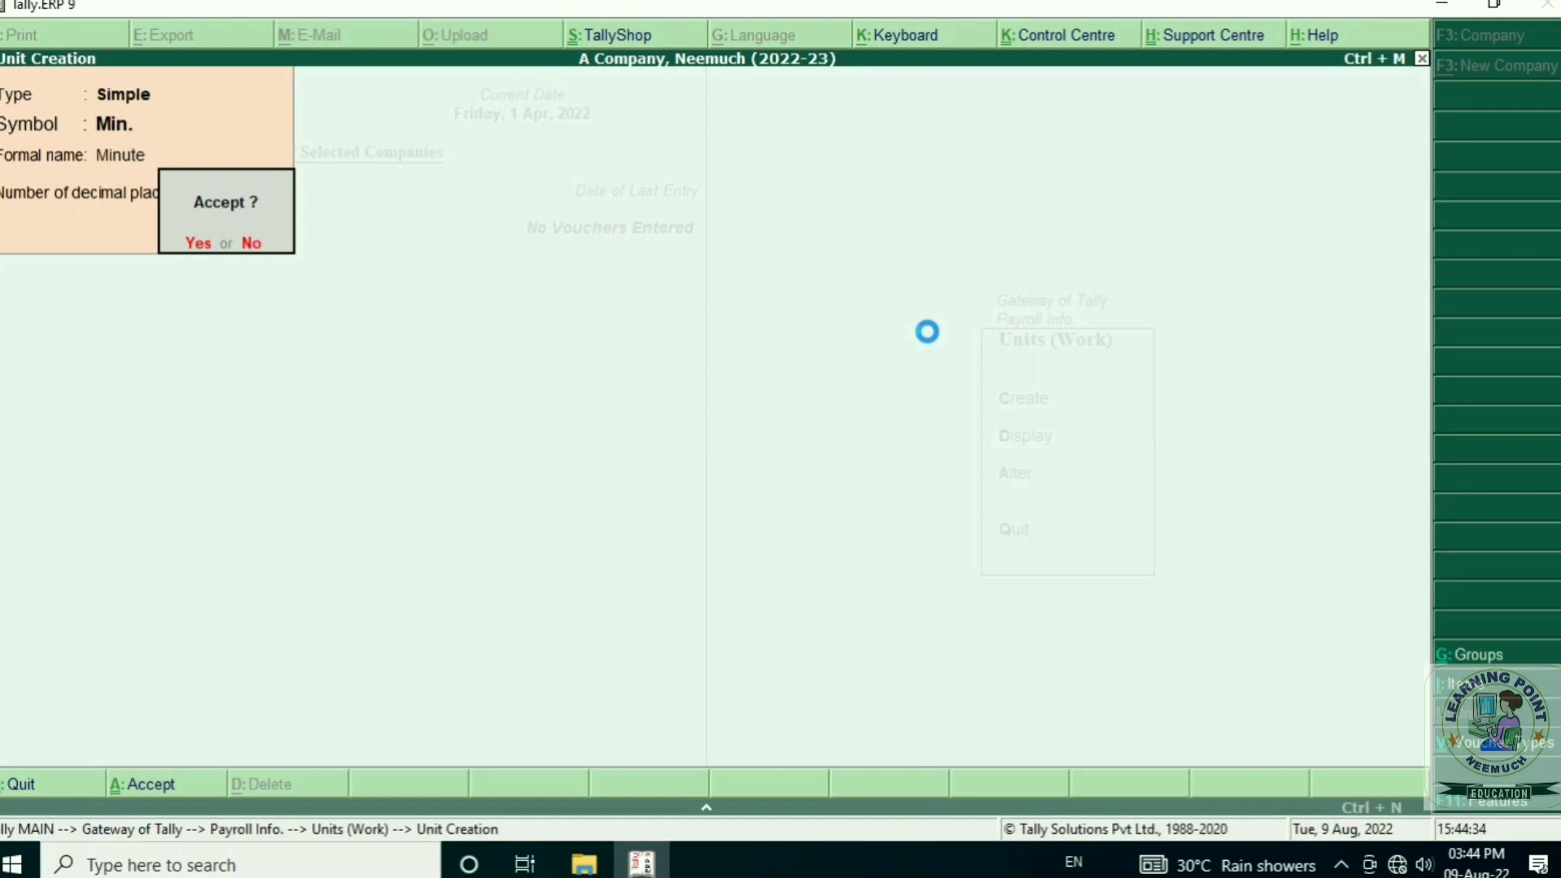
{"action": "key", "text": "Return"}
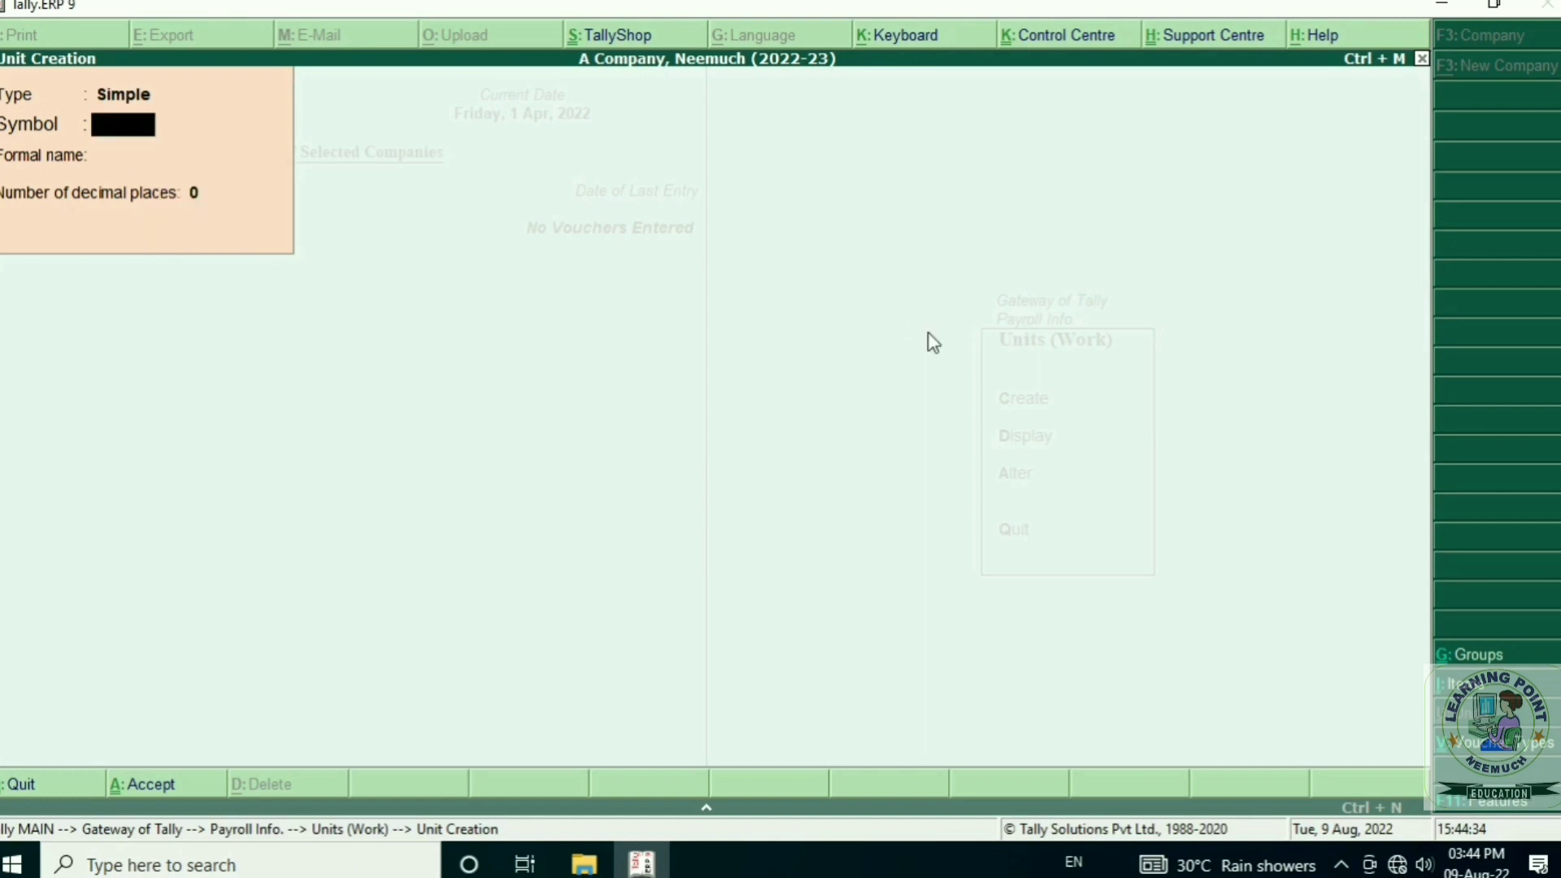
- Create a compound work unit with Hr. as first unit, conversion 60 and Min. as second unit, and leave unit creation
{"action": "key", "text": "BackSpace"}
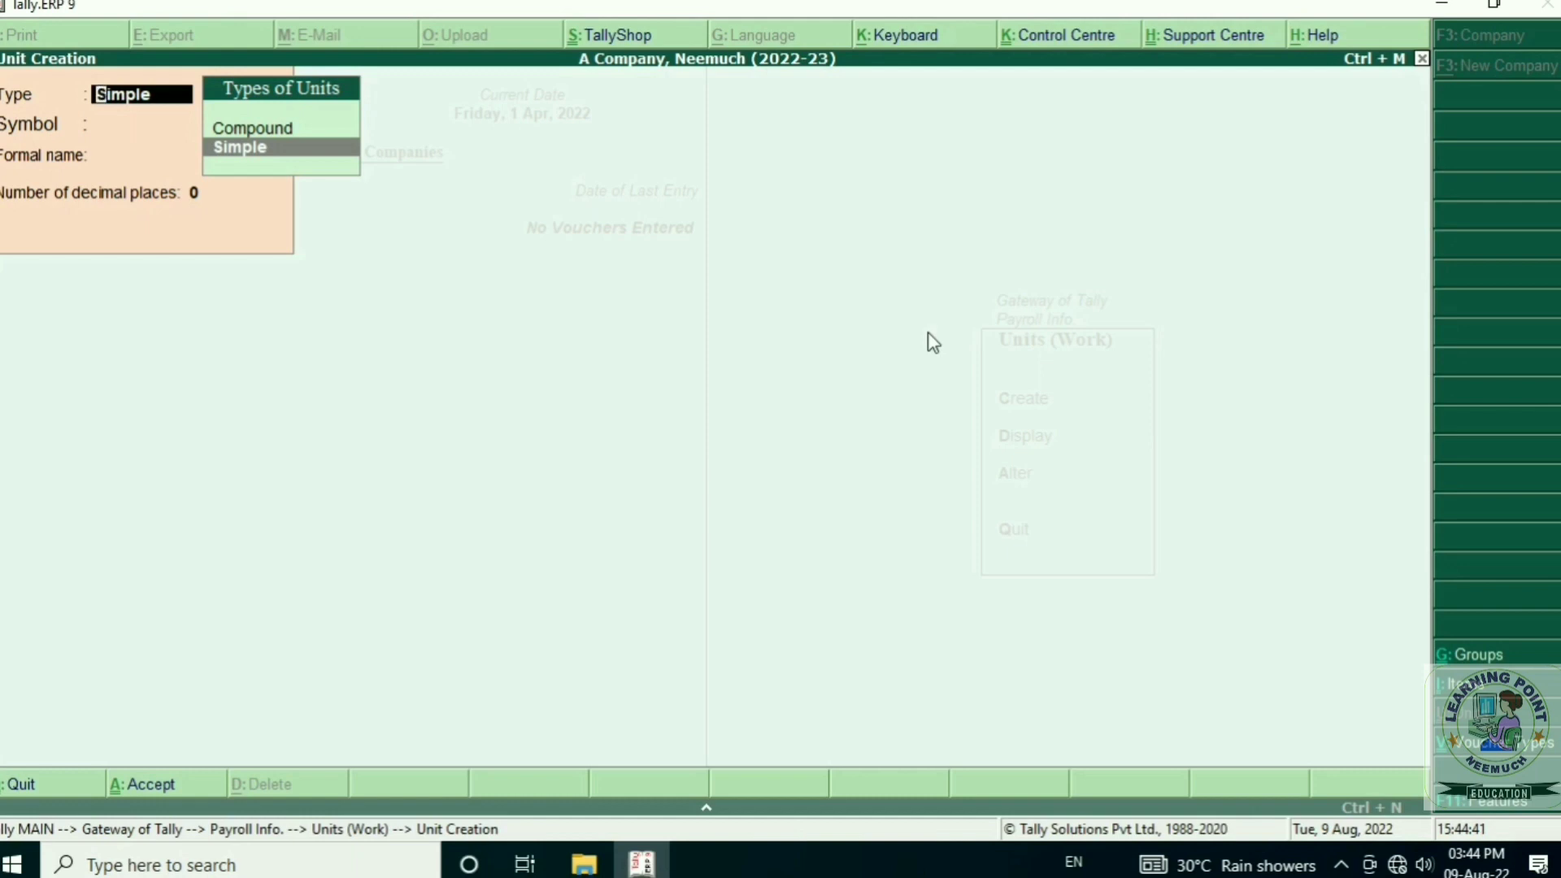
{"action": "key", "text": "Up"}
{"action": "key", "text": "Return"}
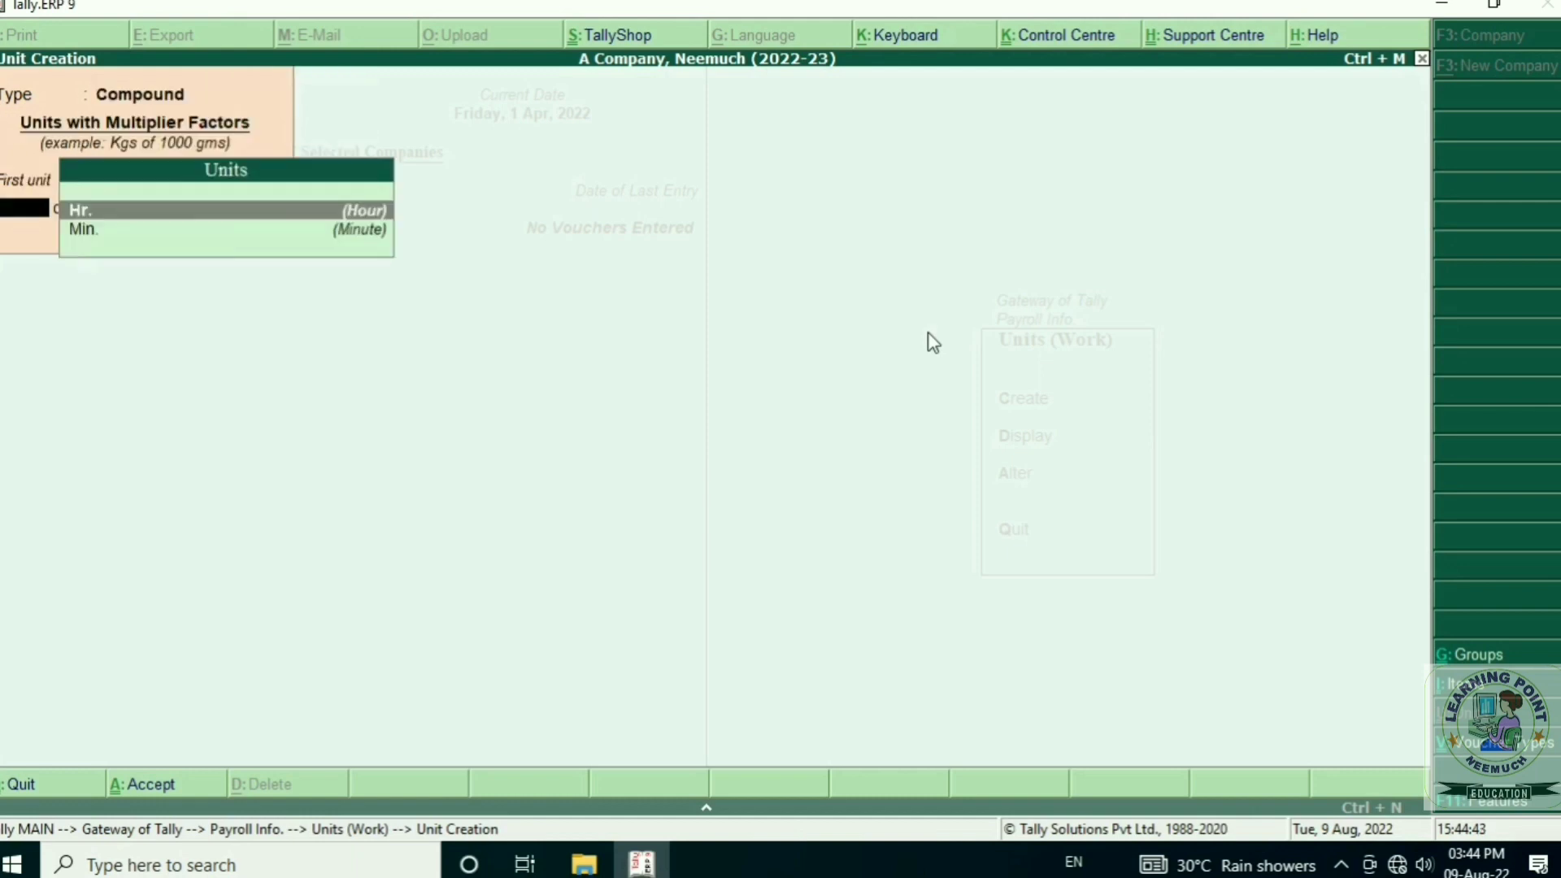
{"action": "key", "text": "Return"}
{"action": "type", "text": "60"}
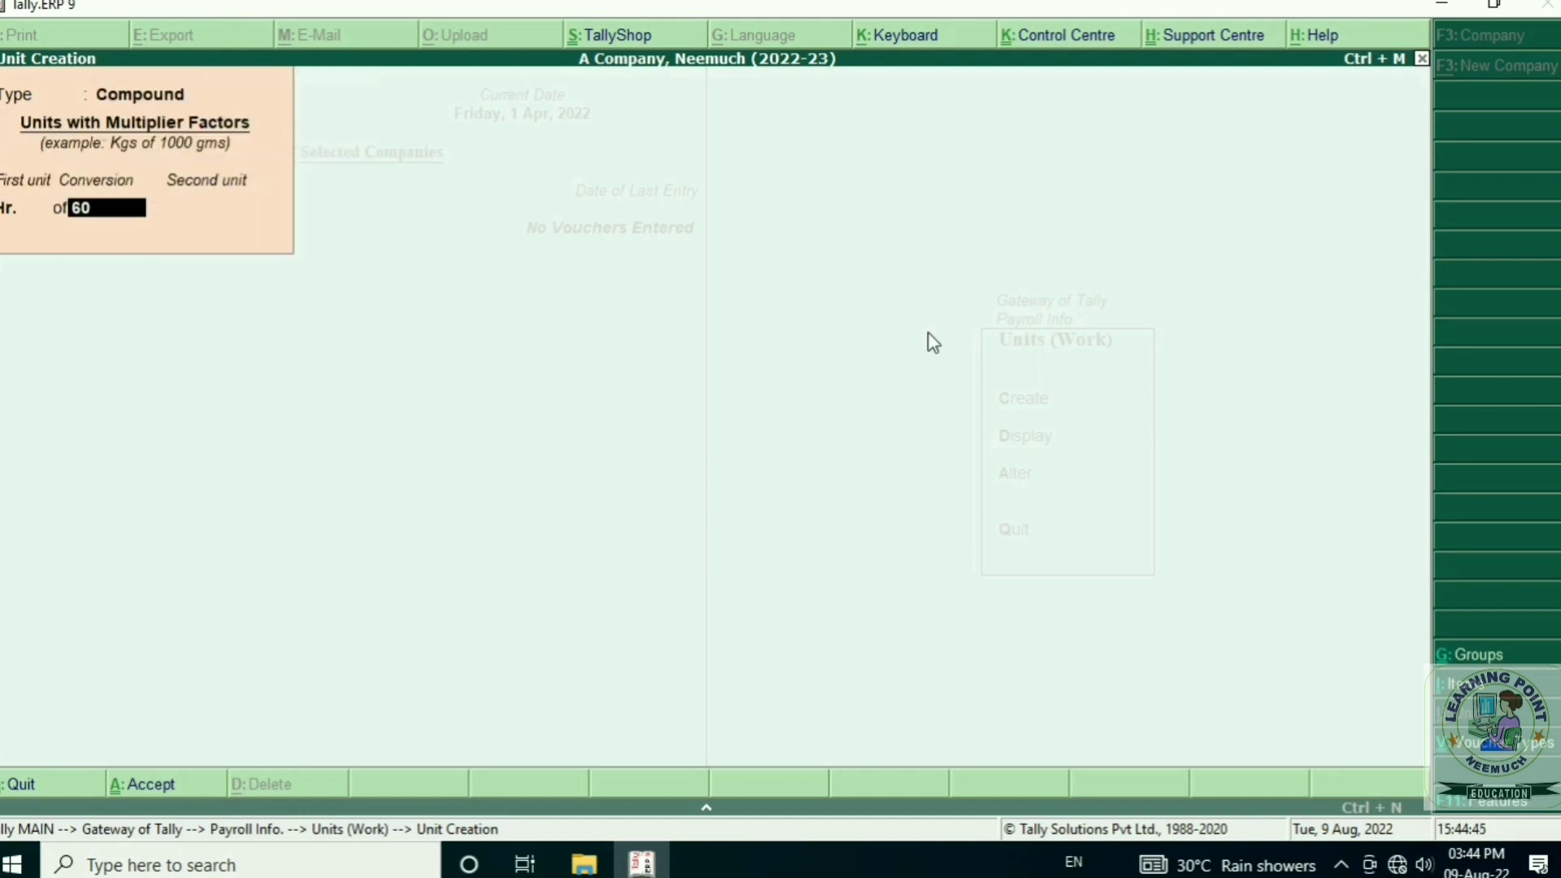
{"action": "key", "text": "Return"}
{"action": "key", "text": "Return"}
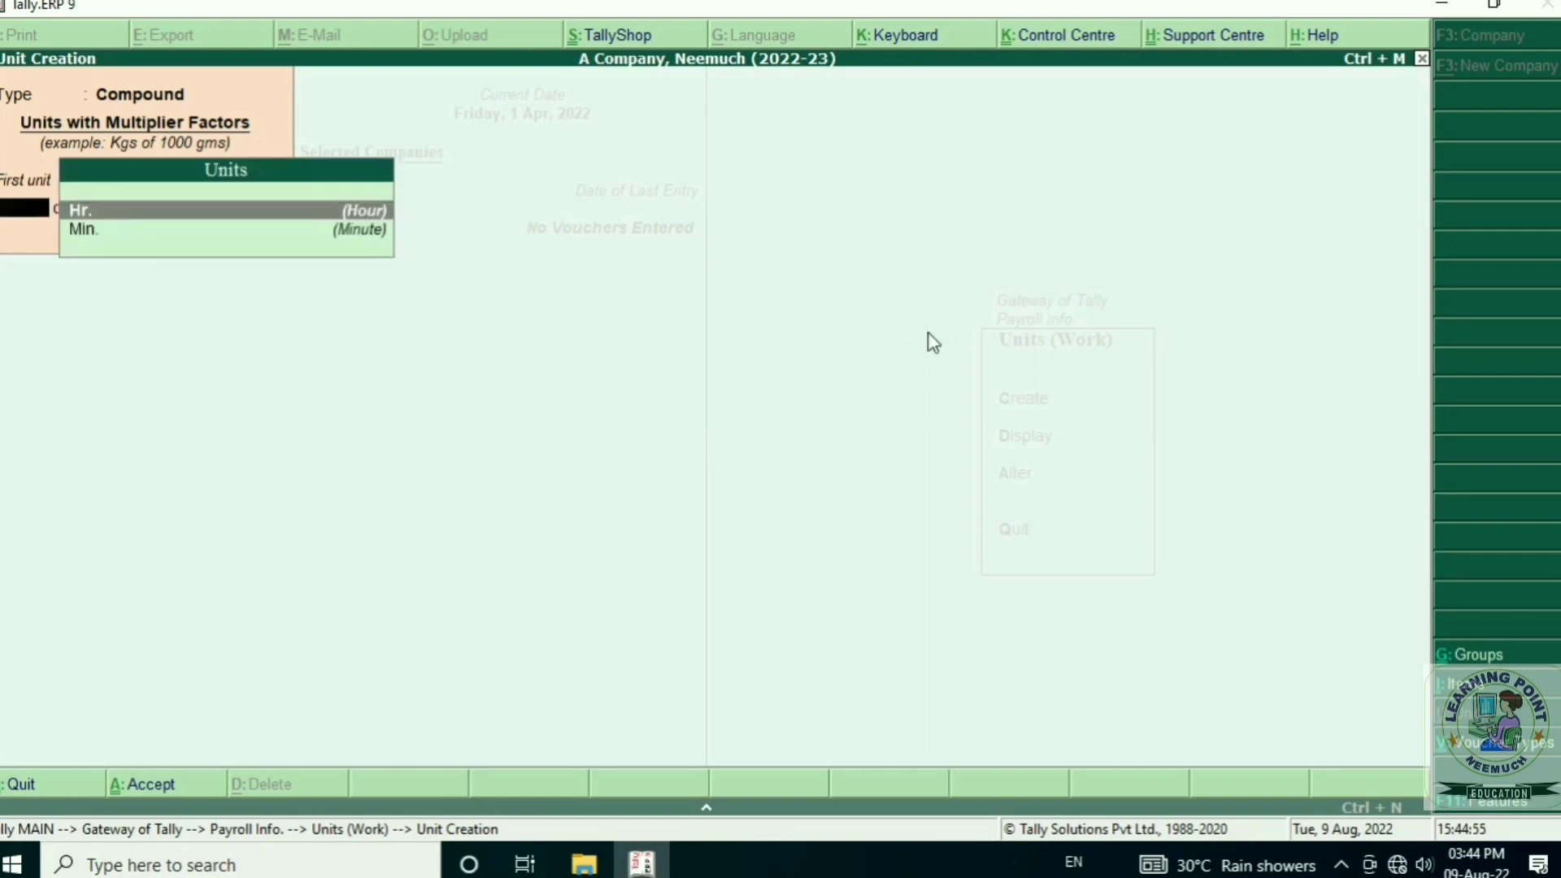
{"action": "key", "text": "Escape"}
{"action": "key", "text": "Return"}
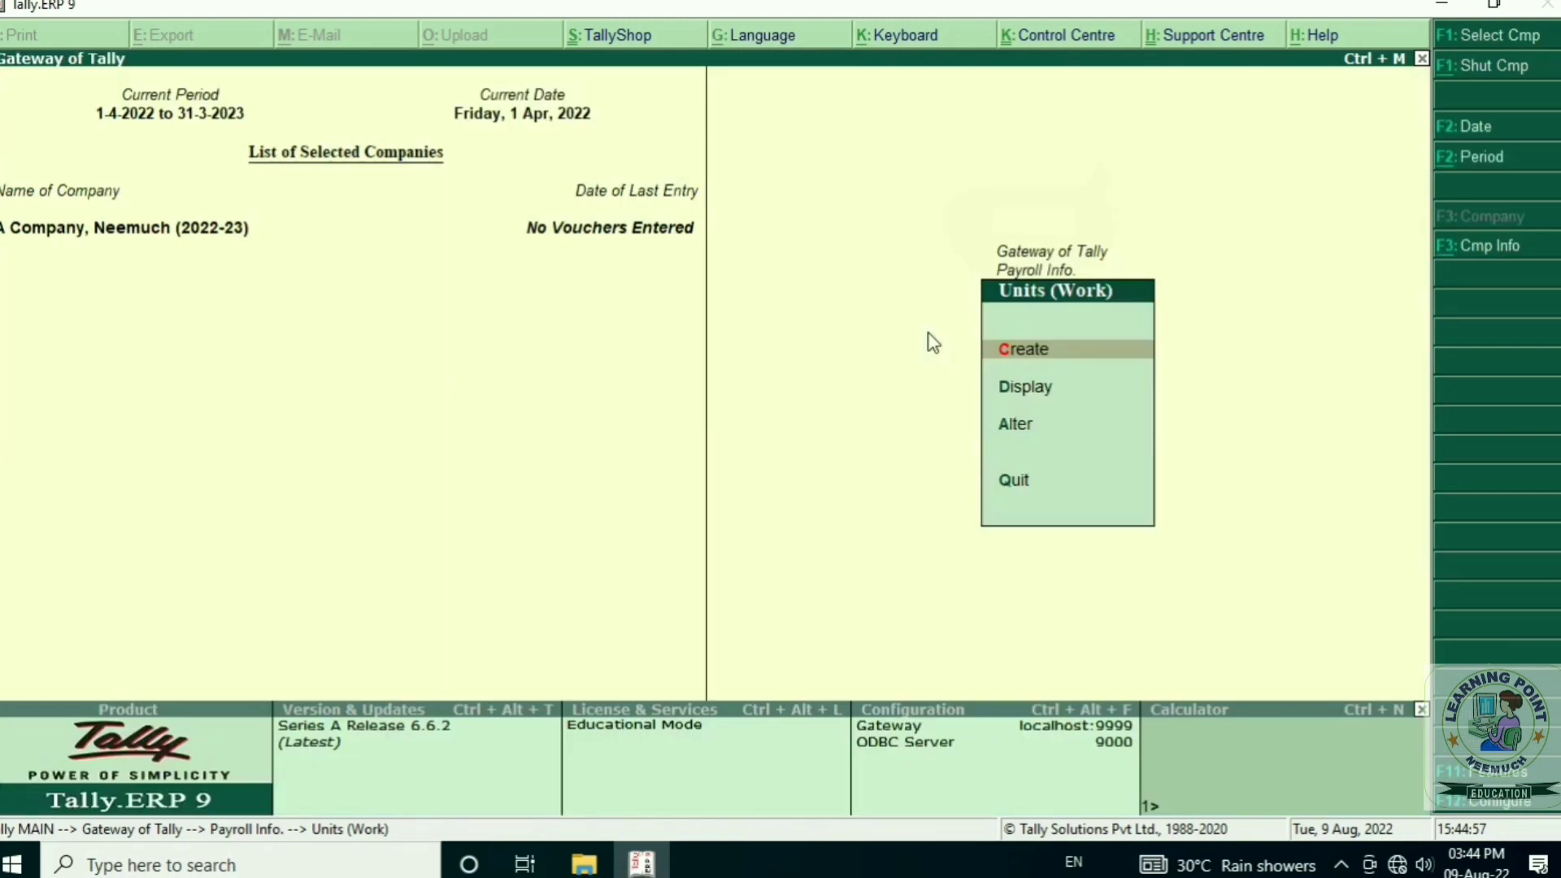
- Display the compound unit Hr. of 60 Min. to check its conversion, and return to the Payroll Info options
{"action": "key", "text": "Down"}
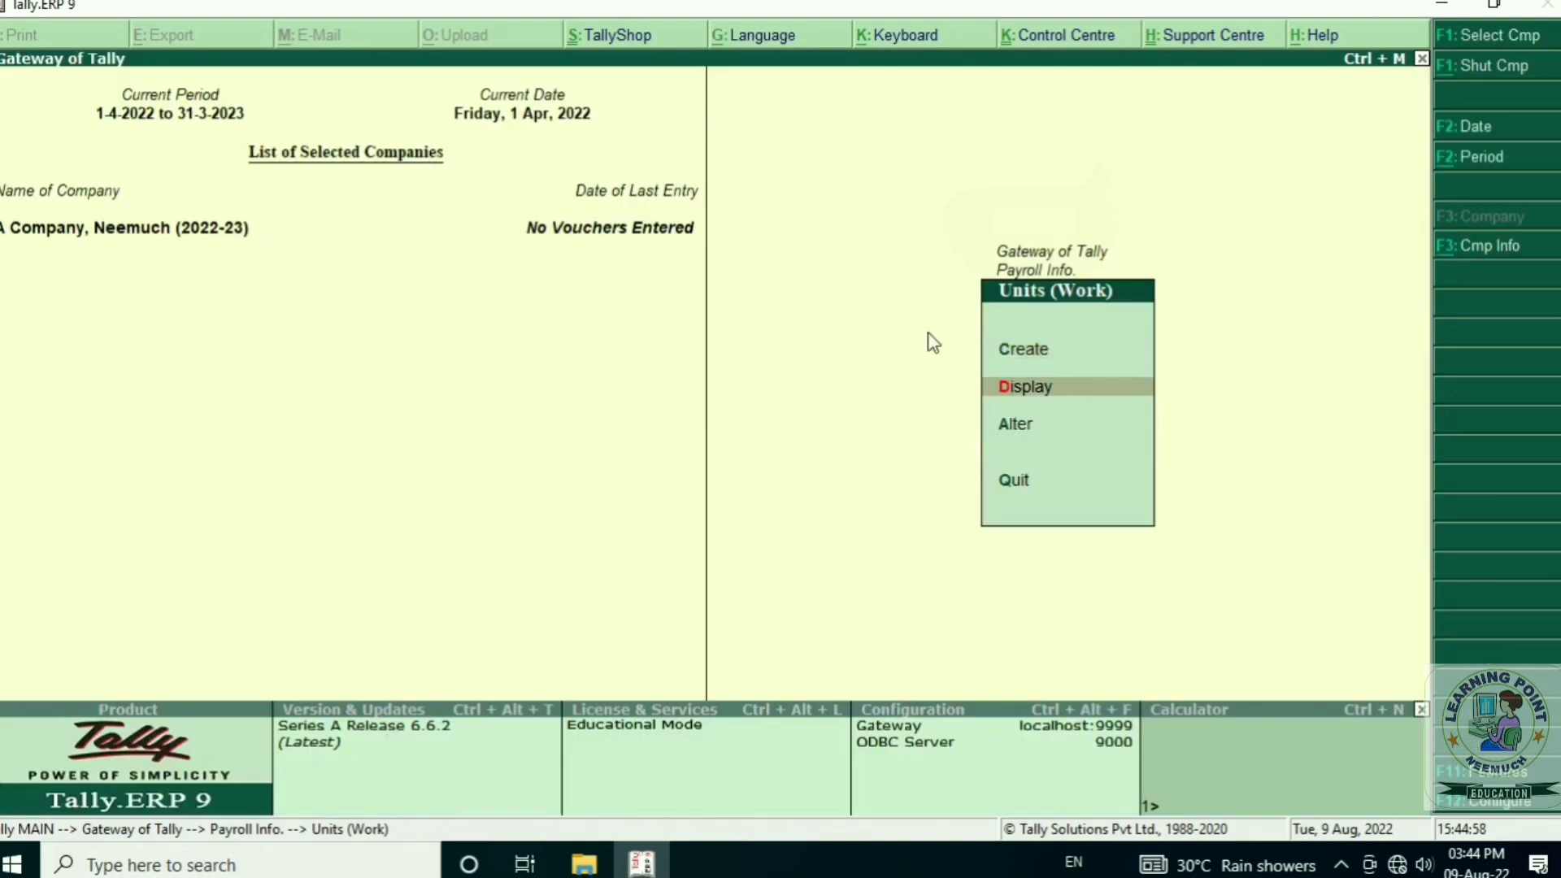
{"action": "key", "text": "Return"}
{"action": "key", "text": "Down"}
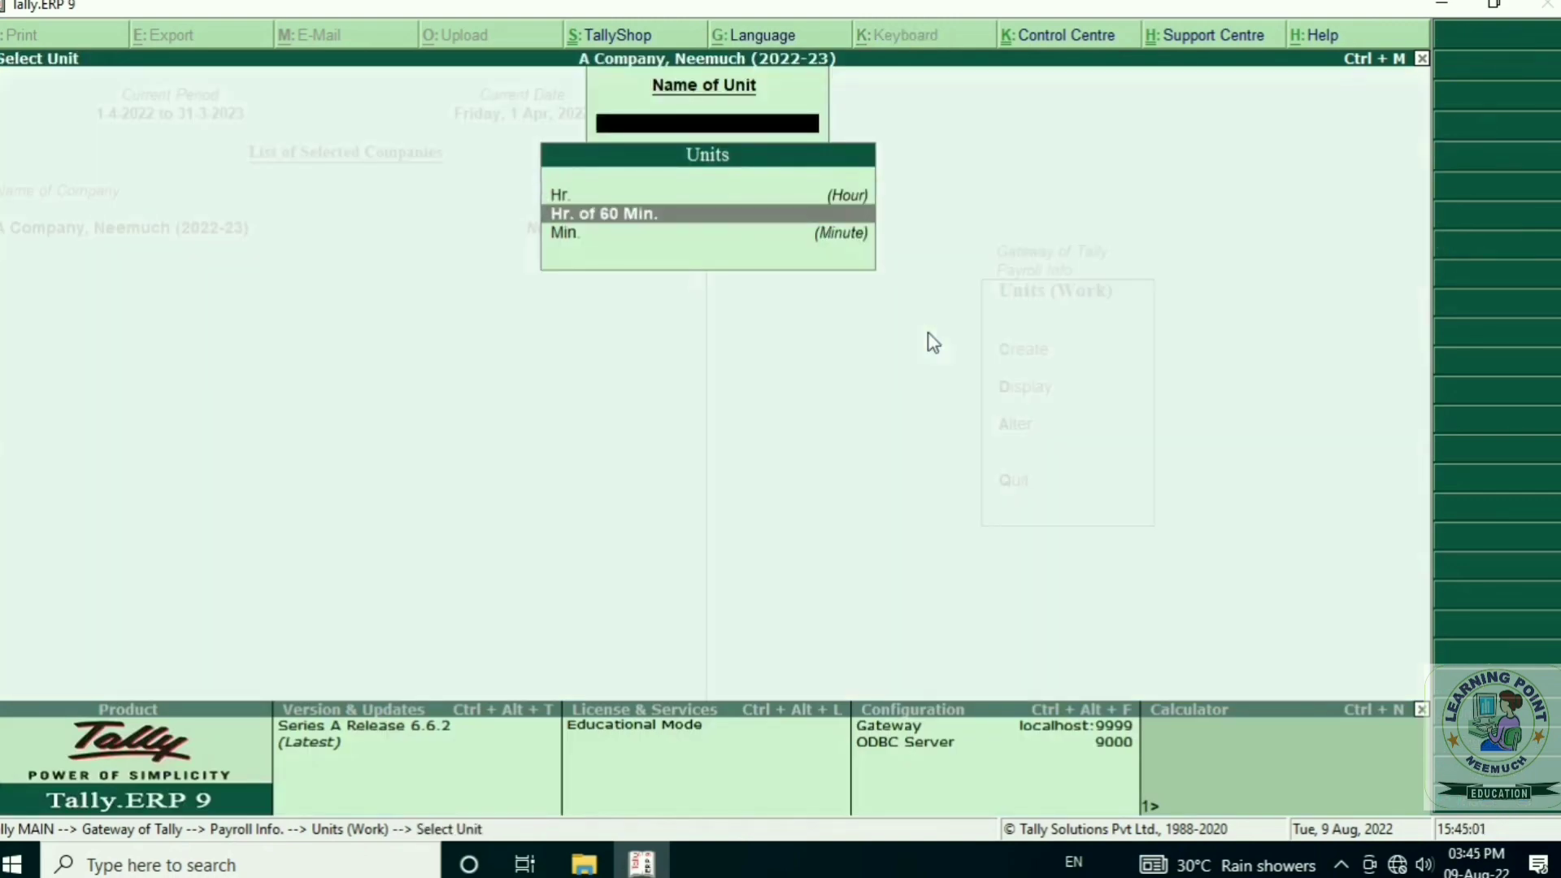
{"action": "key", "text": "Down"}
{"action": "key", "text": "Up"}
{"action": "key", "text": "Return"}
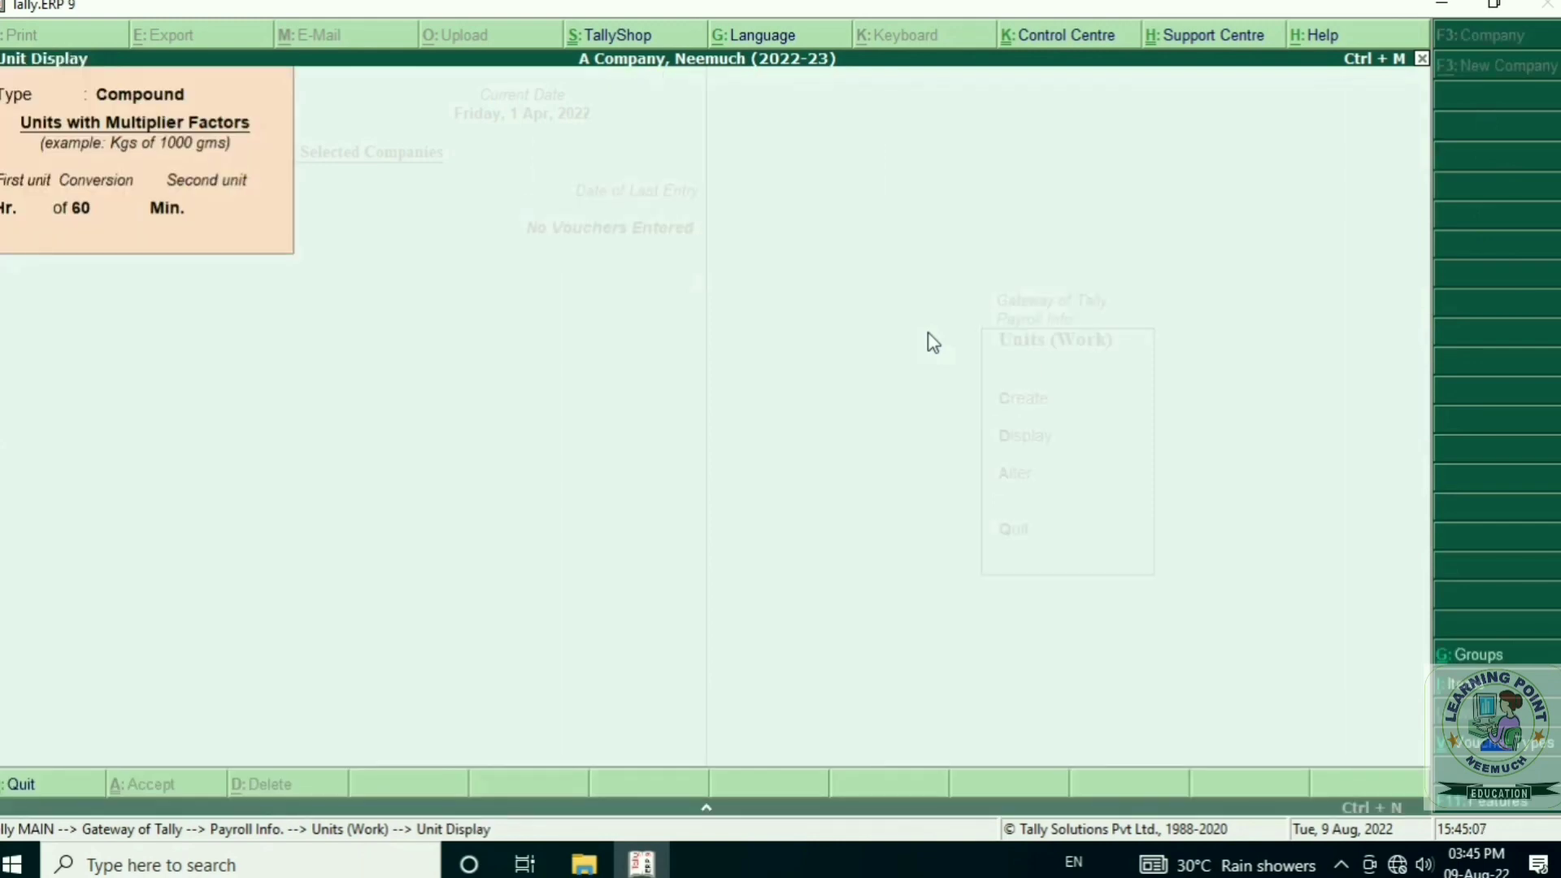
{"action": "key", "text": "Escape"}
{"action": "key", "text": "Escape"}
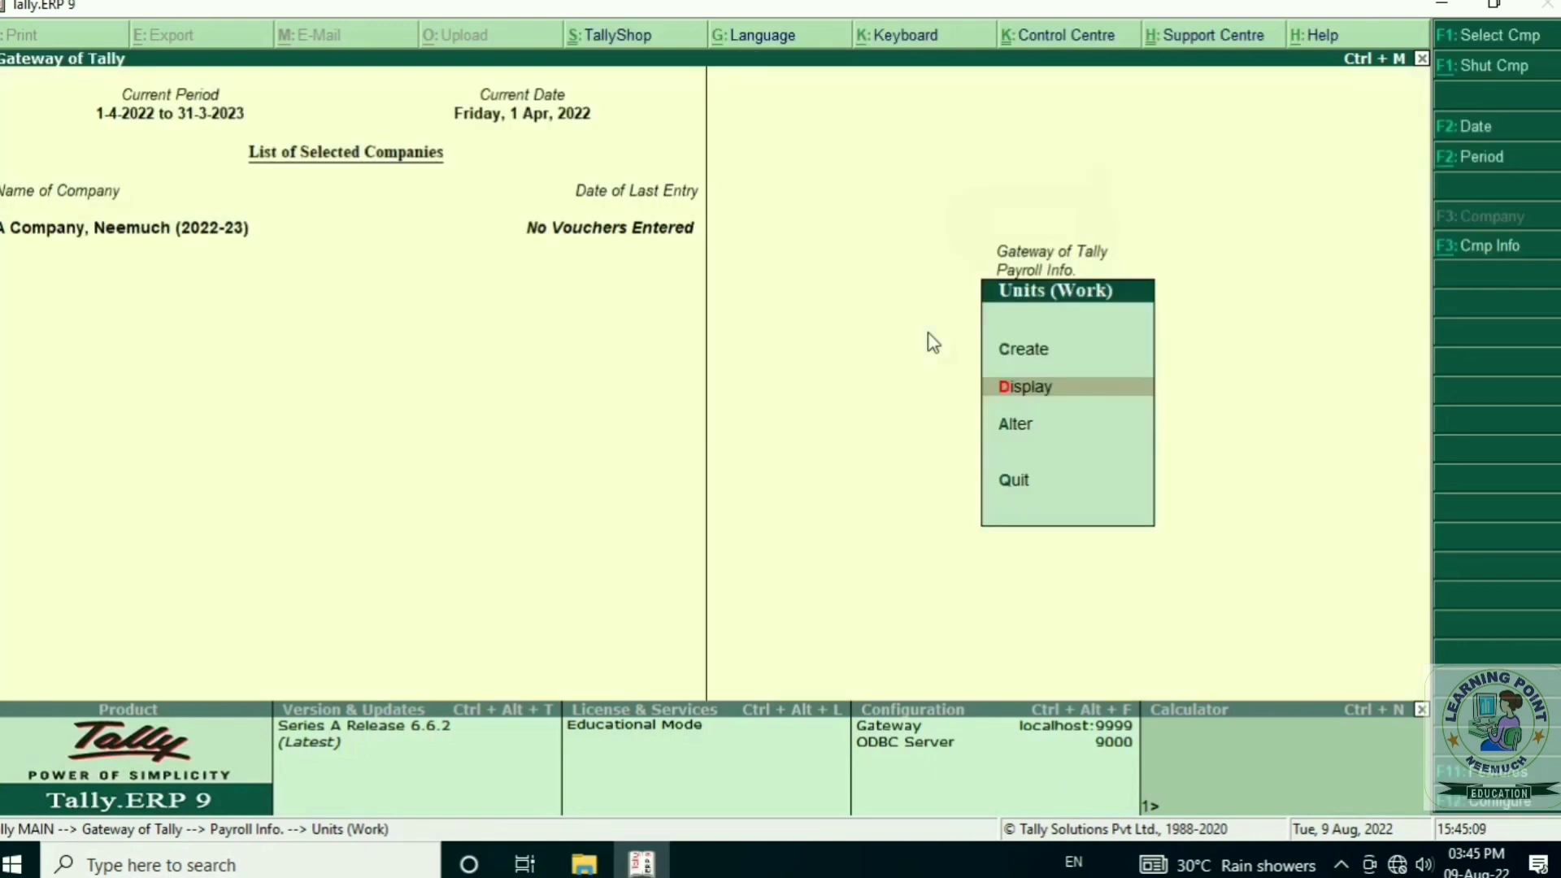
{"action": "key", "text": "Escape"}
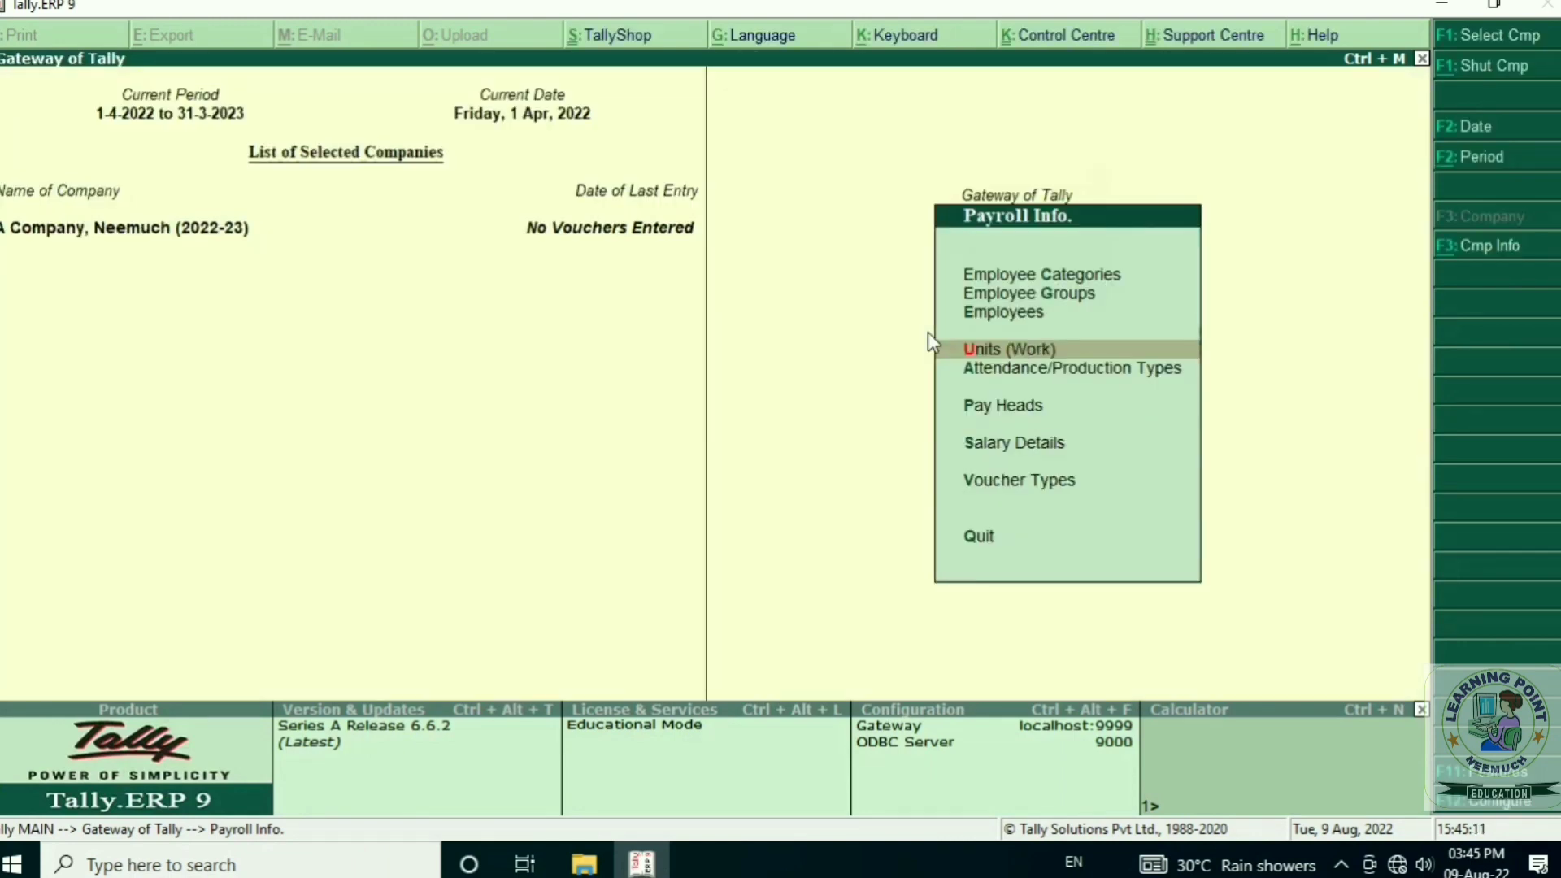
- Open the creation form for a new attendance/production type
{"action": "key", "text": "Down"}
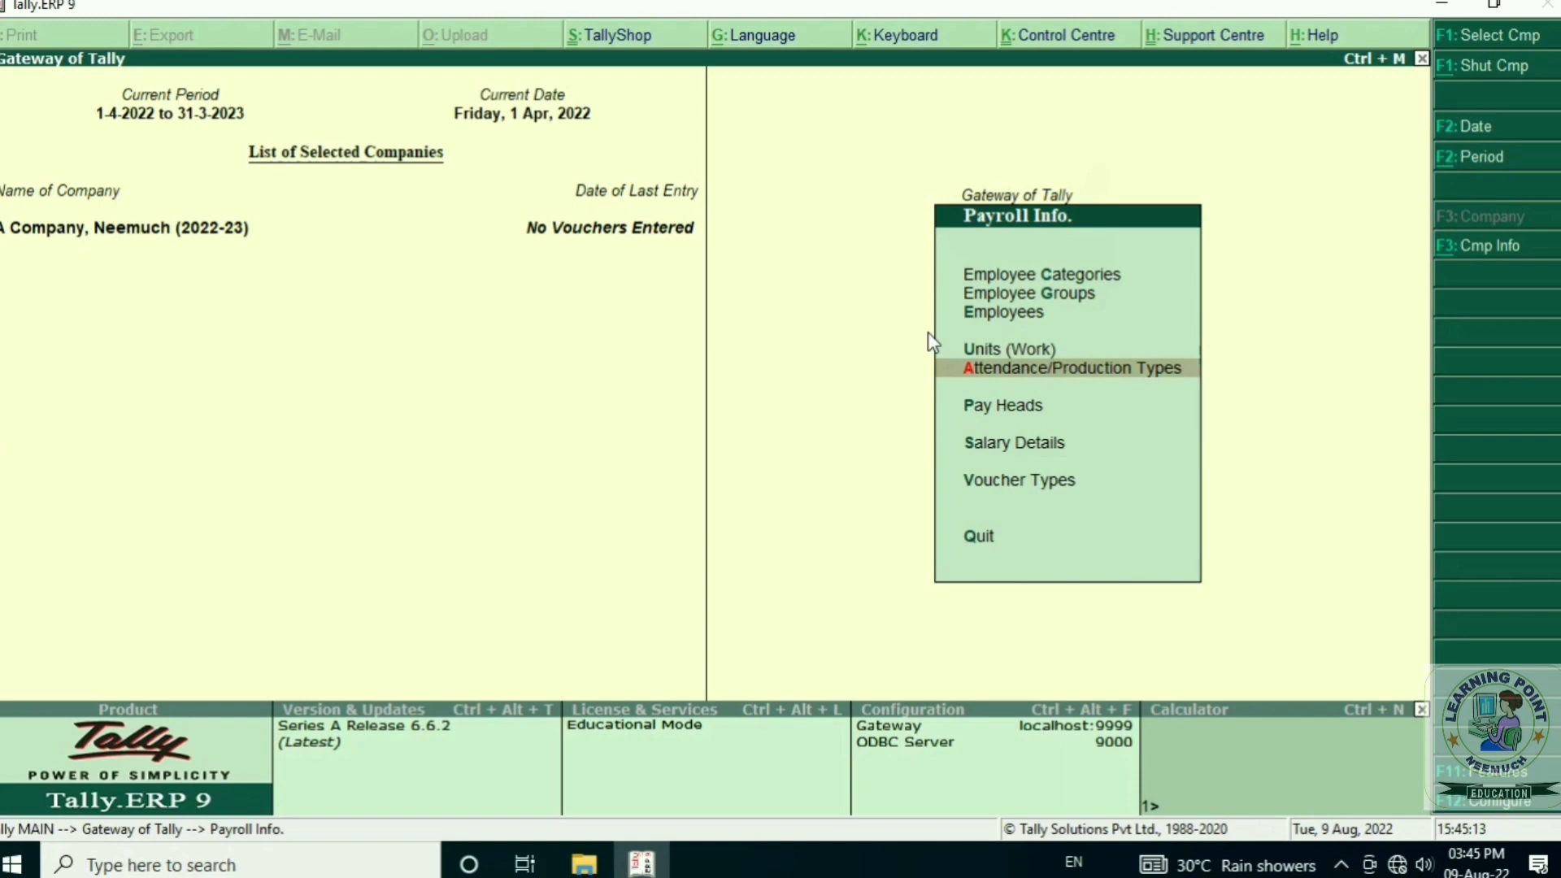
{"action": "key", "text": "Return"}
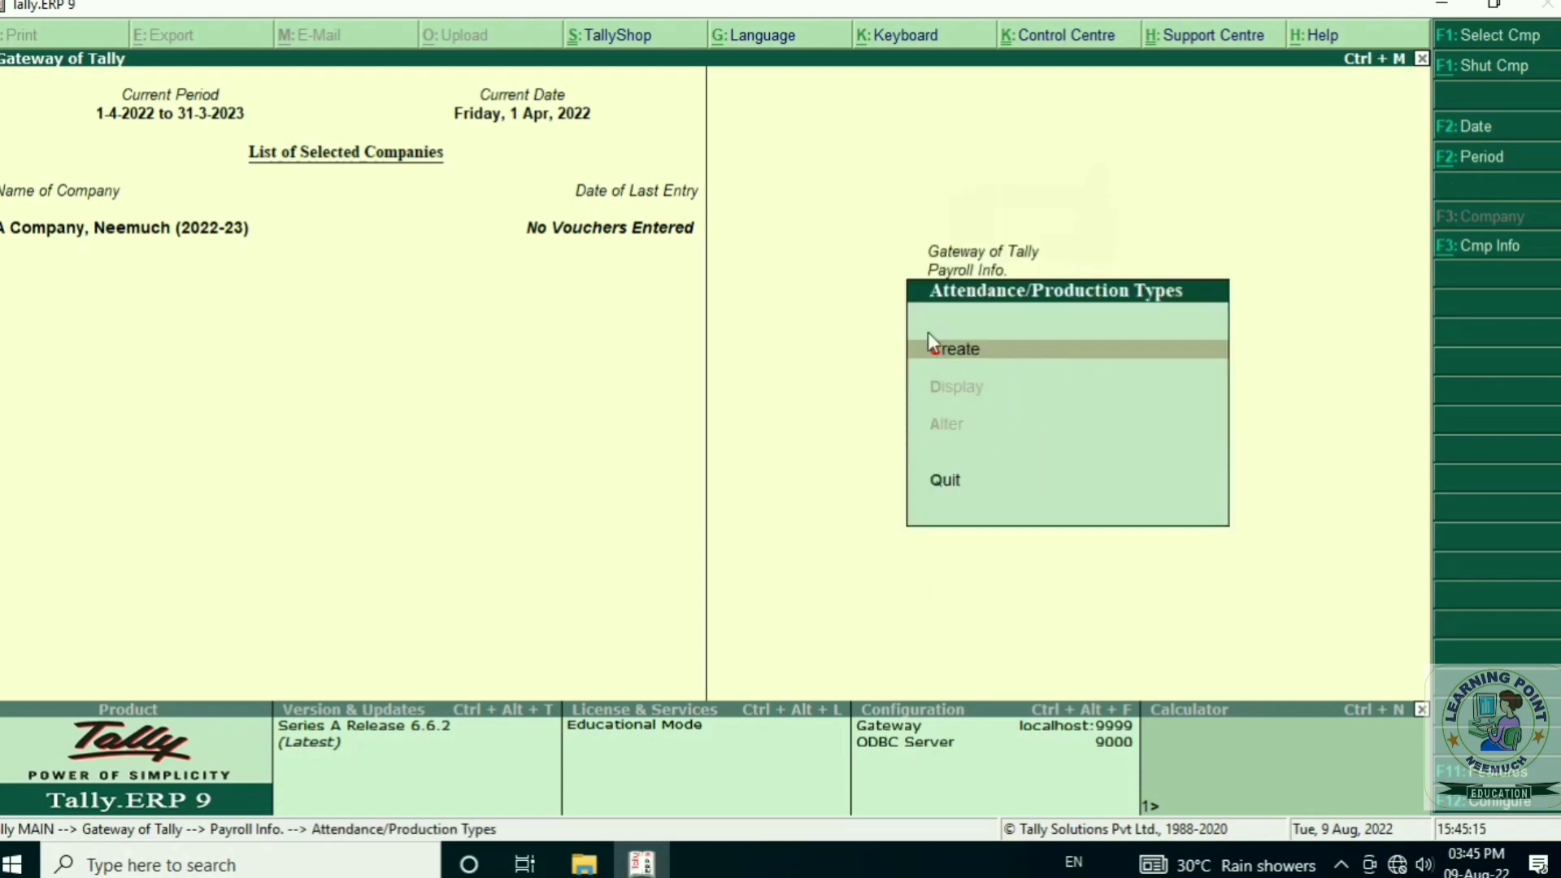
{"action": "key", "text": "Return"}
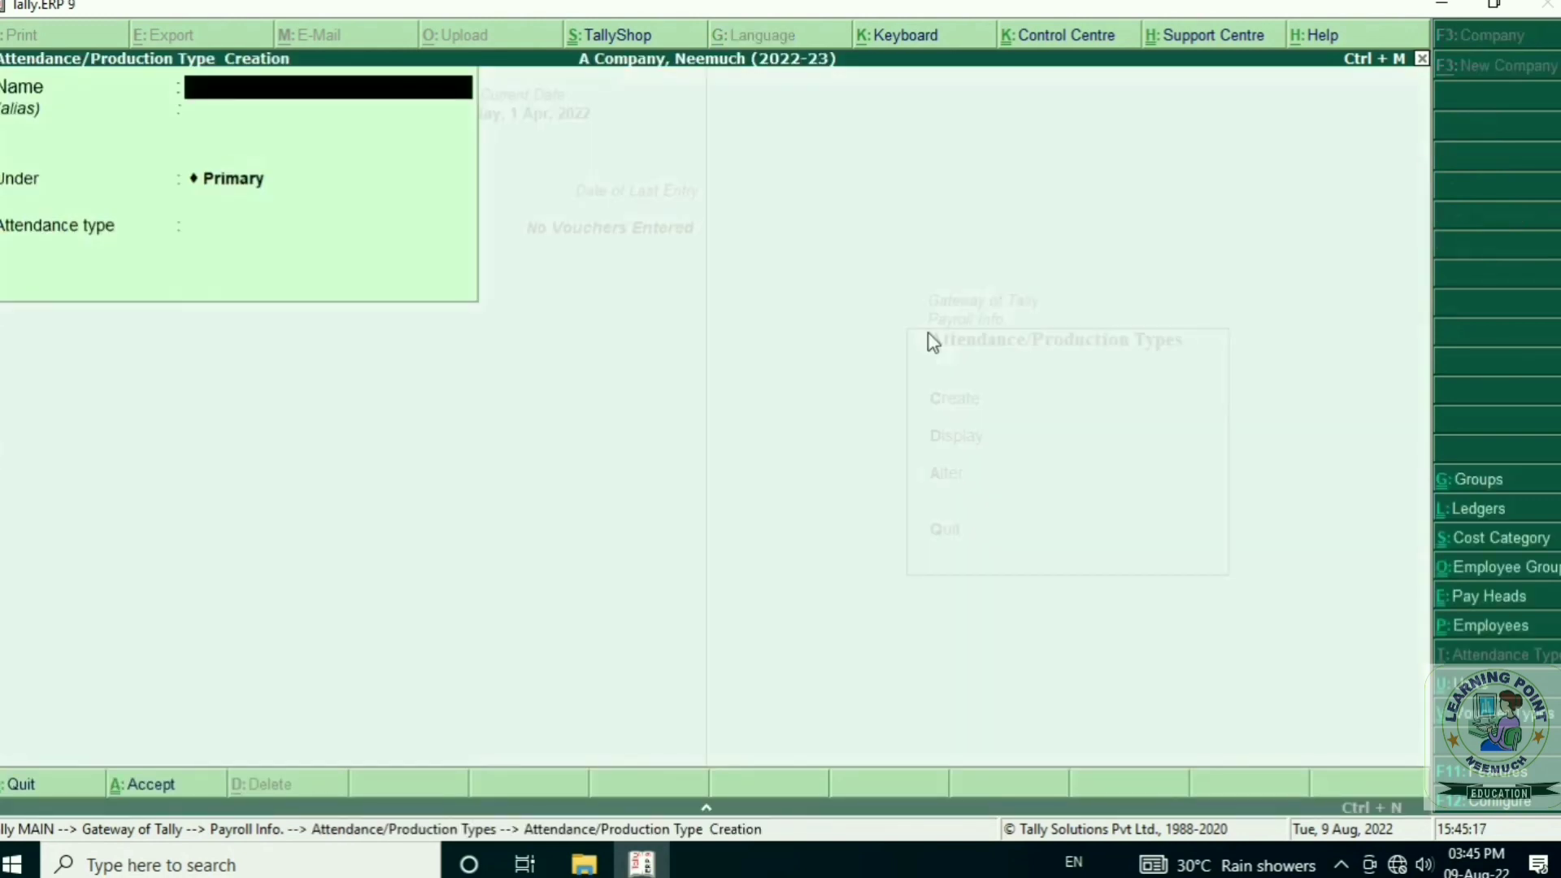
{"action": "type", "text": "Present"}
{"action": "key", "text": "Return"}
{"action": "key", "text": "Return"}
{"action": "key", "text": "Return"}
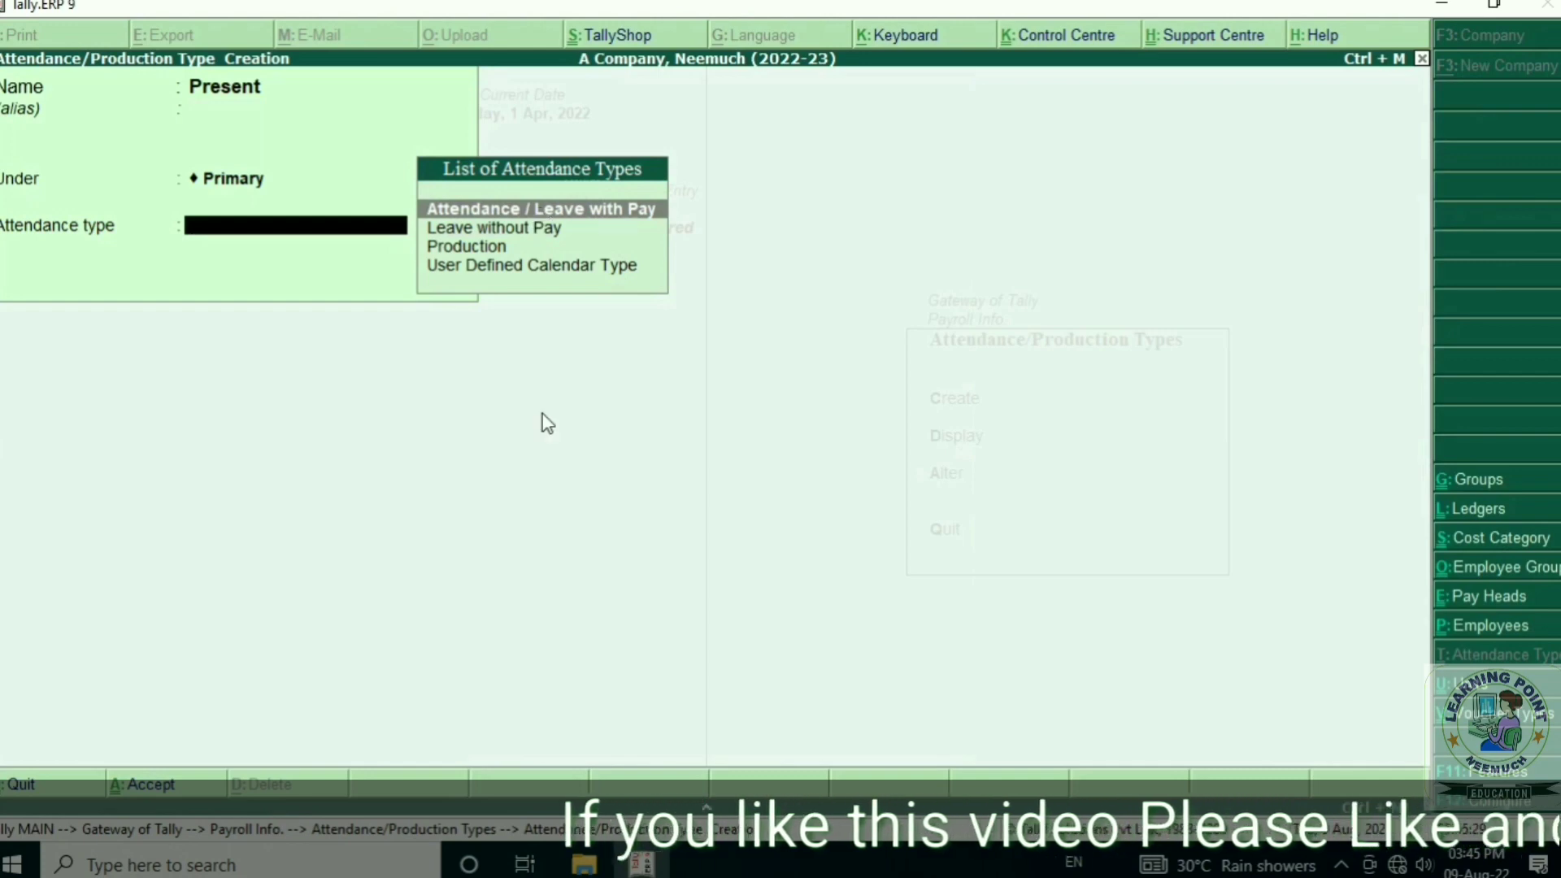
{"action": "key", "text": "Return"}
{"action": "key", "text": "Return"}
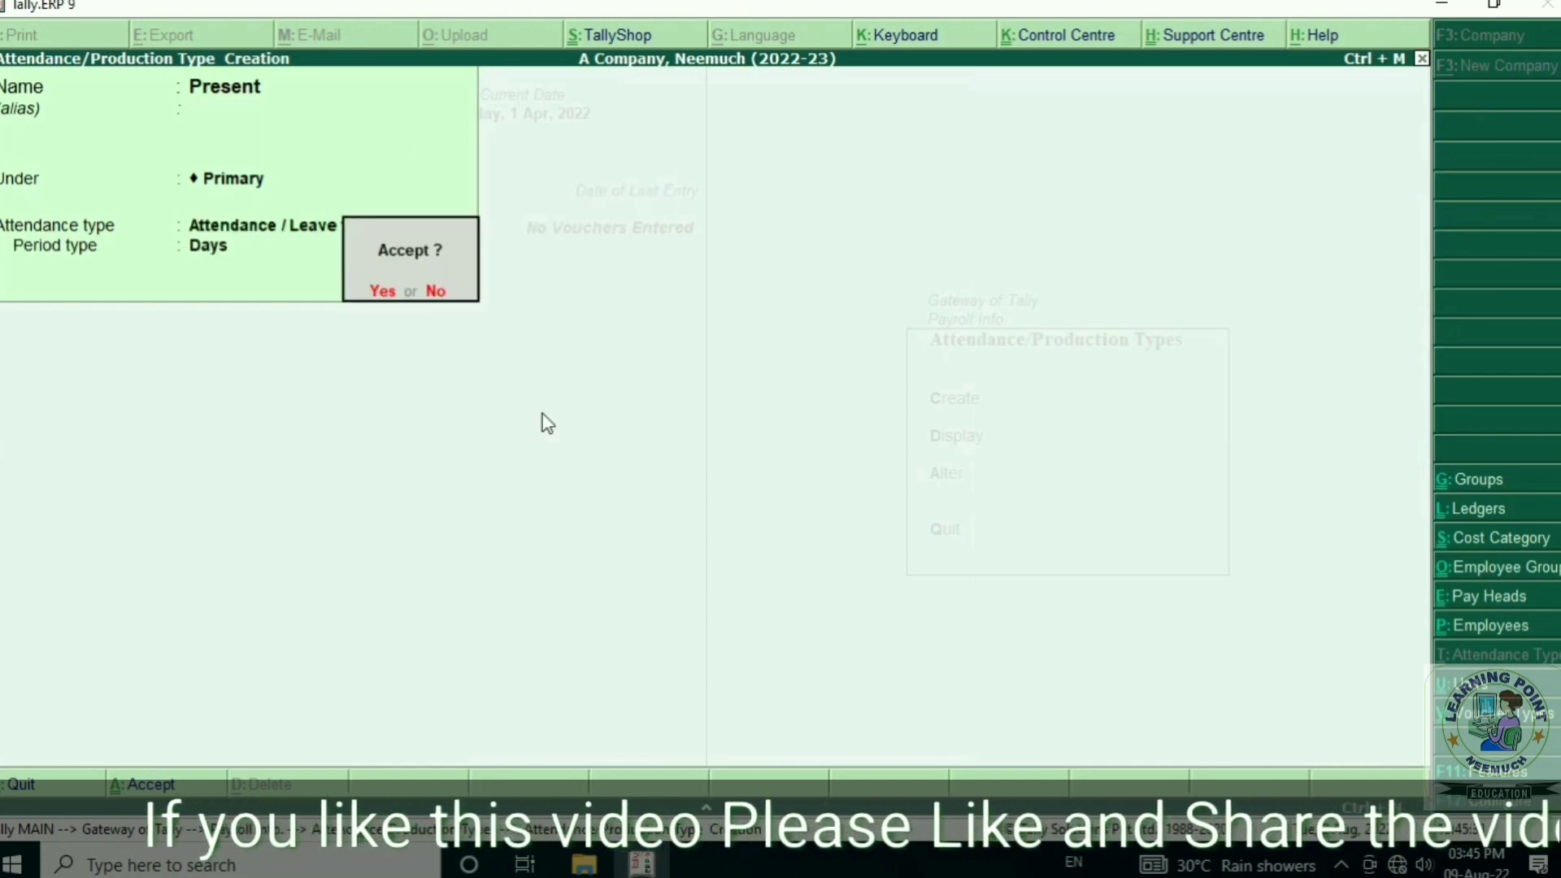
{"action": "key", "text": "Escape"}
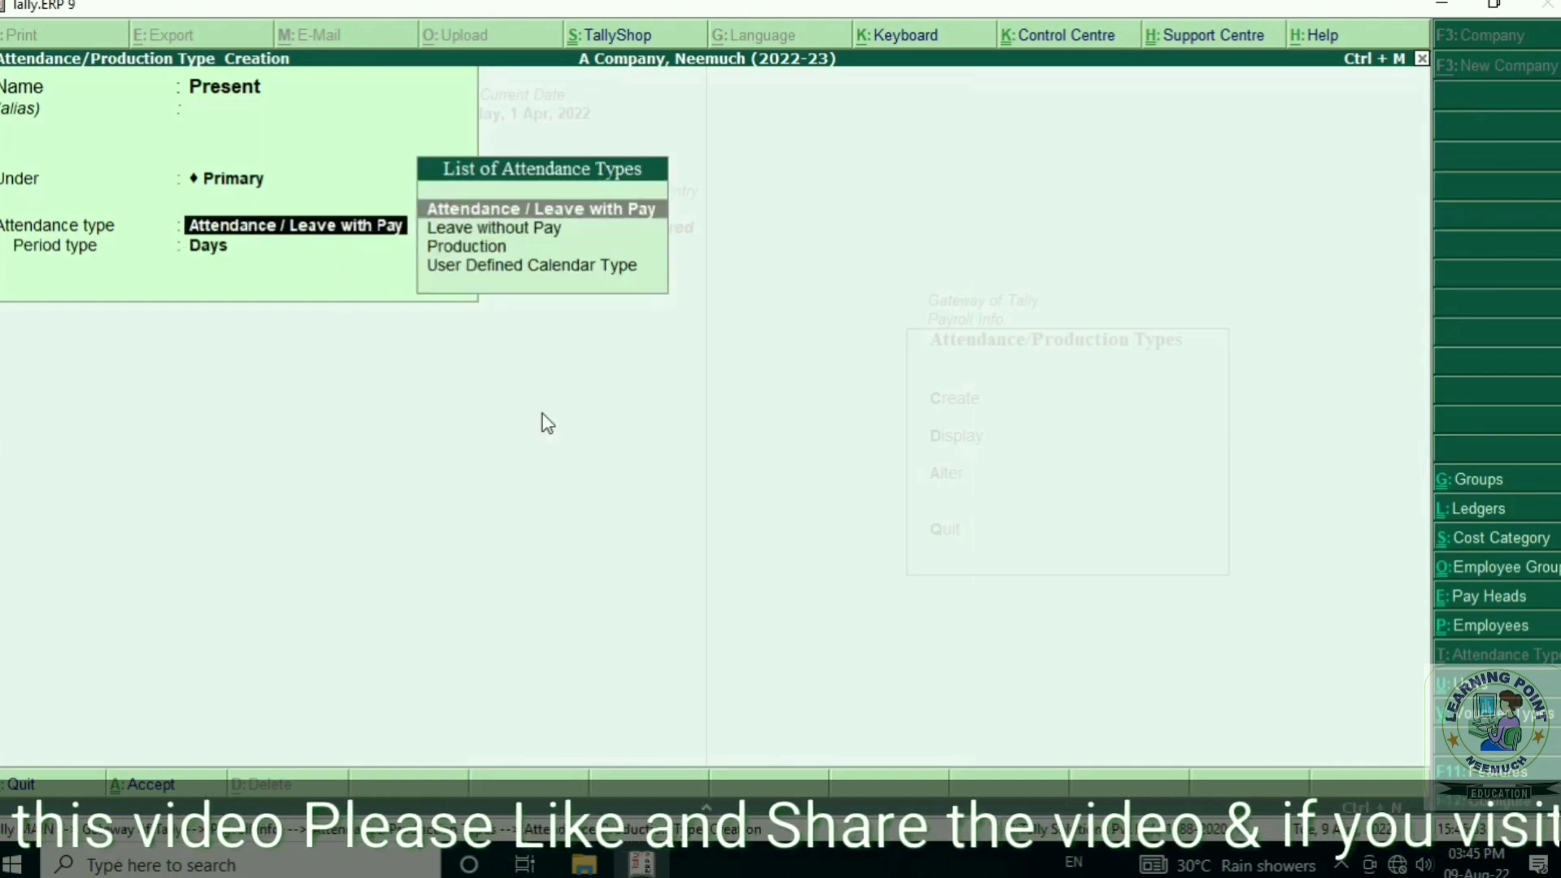
{"action": "key", "text": "BackSpace"}
{"action": "key", "text": "BackSpace"}
{"action": "key", "text": "BackSpace"}
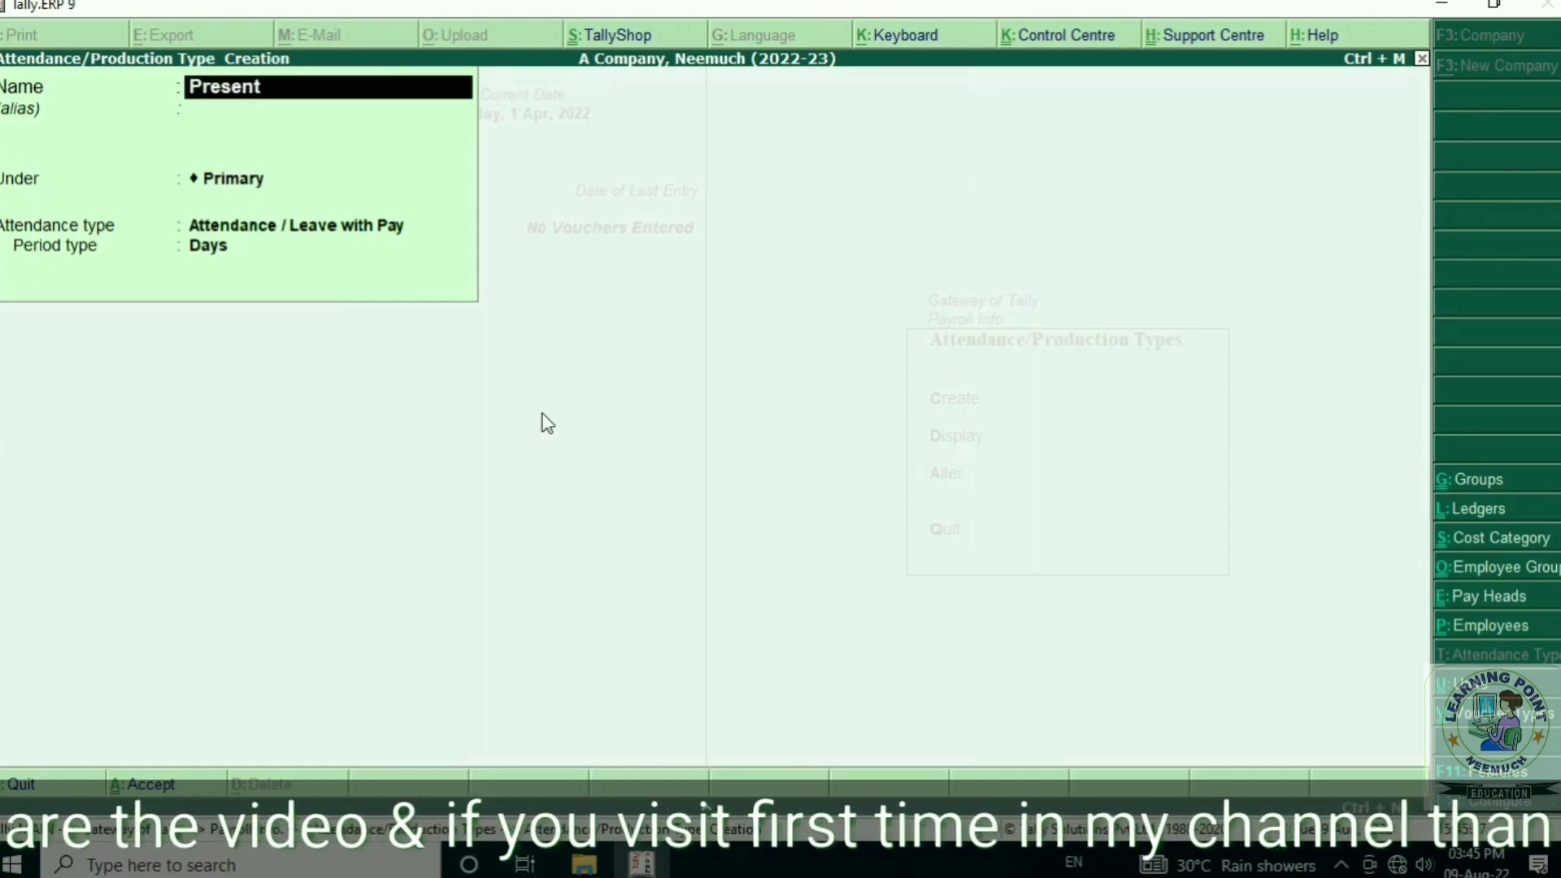
{"action": "key", "text": "BackSpace"}
{"action": "key", "text": "BackSpace"}
{"action": "key", "text": "BackSpace"}
{"action": "key", "text": "BackSpace"}
{"action": "key", "text": "BackSpace"}
{"action": "key", "text": "BackSpace"}
{"action": "key", "text": "BackSpace"}
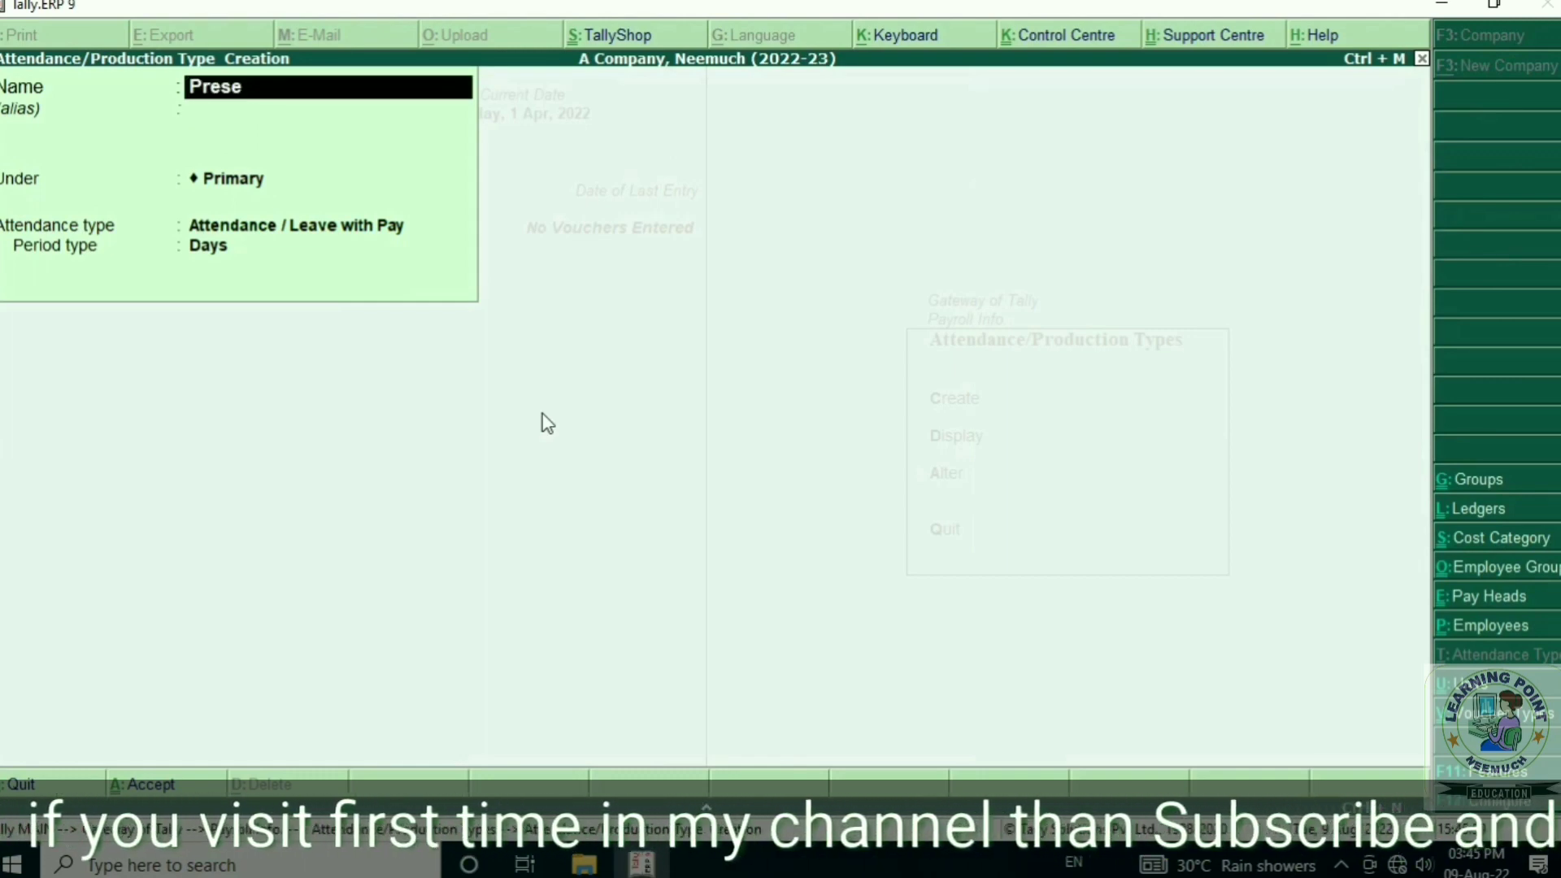
- Create an attendance type named Leave under Primary as Leave without Pay, with Days as the period type
{"action": "type", "text": "Leave"}
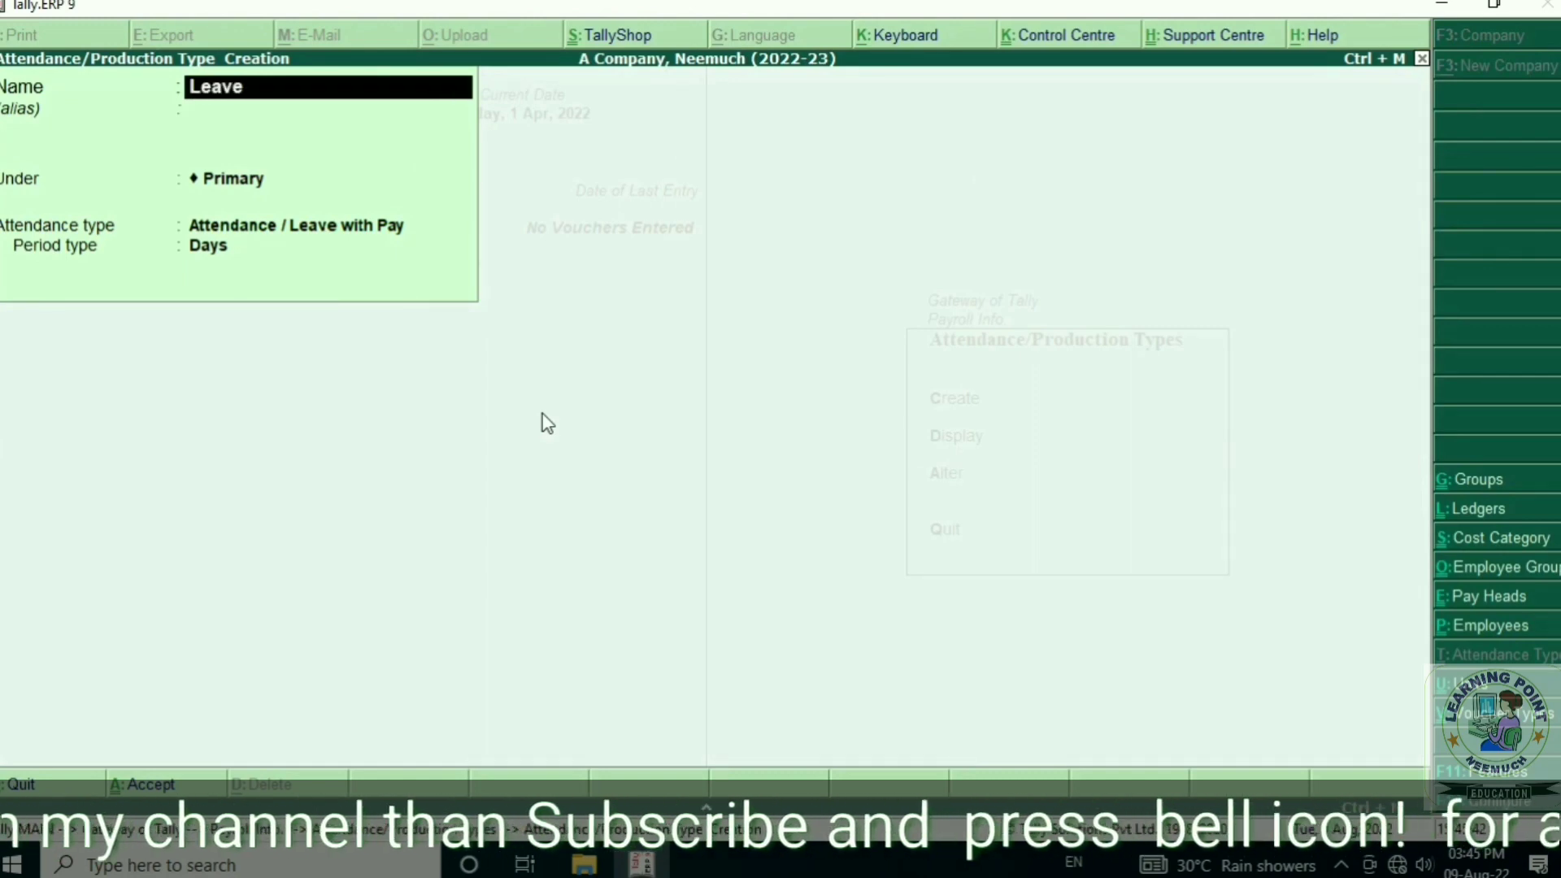
{"action": "key", "text": "Return"}
{"action": "key", "text": "Return"}
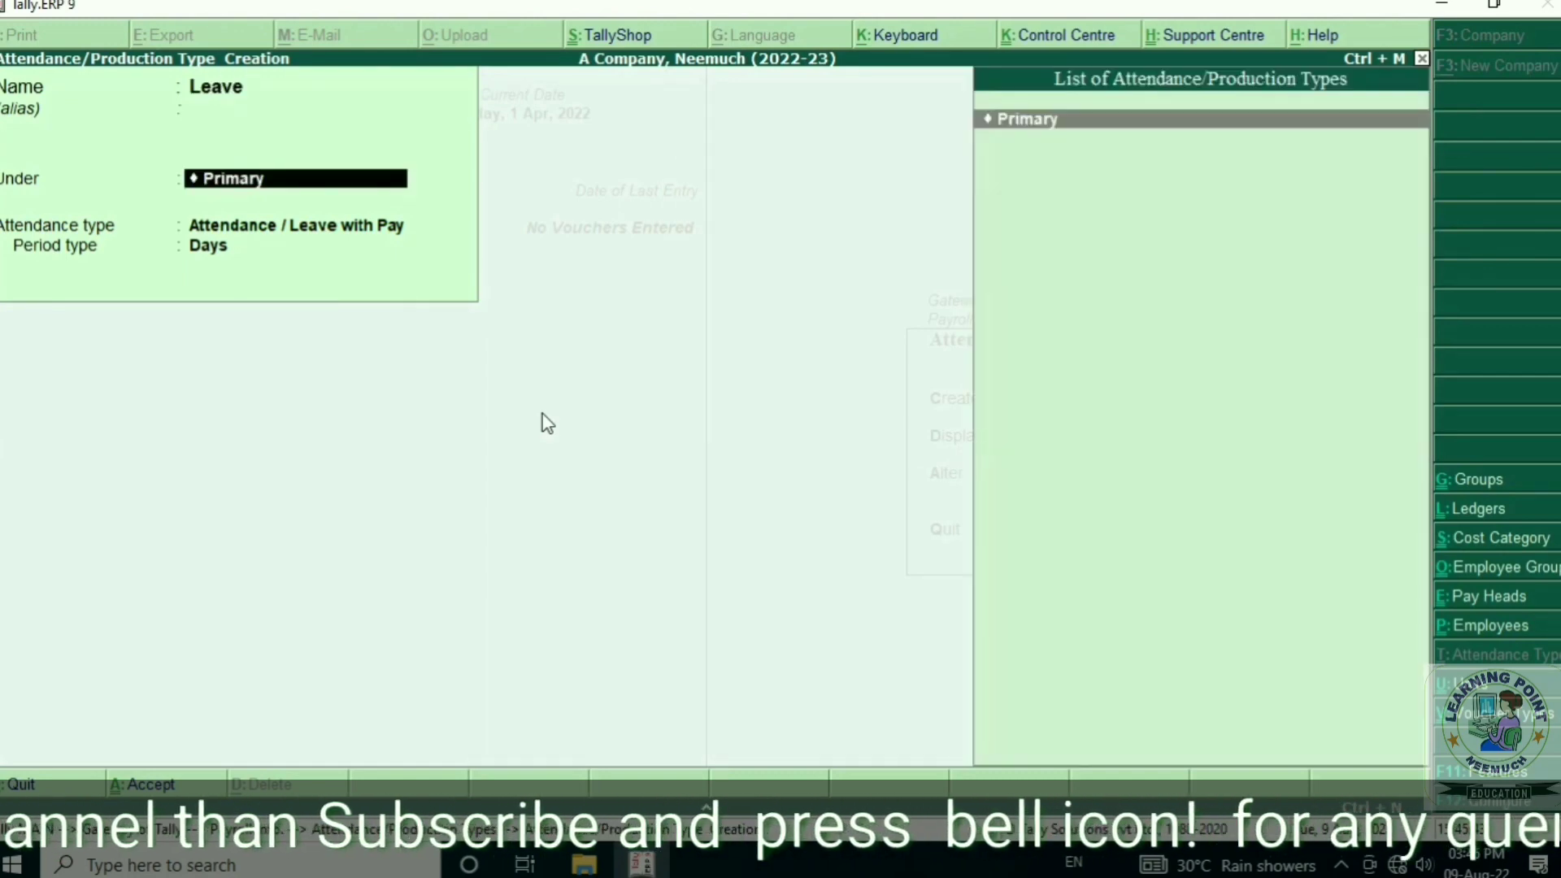
{"action": "key", "text": "Return"}
{"action": "key", "text": "Down"}
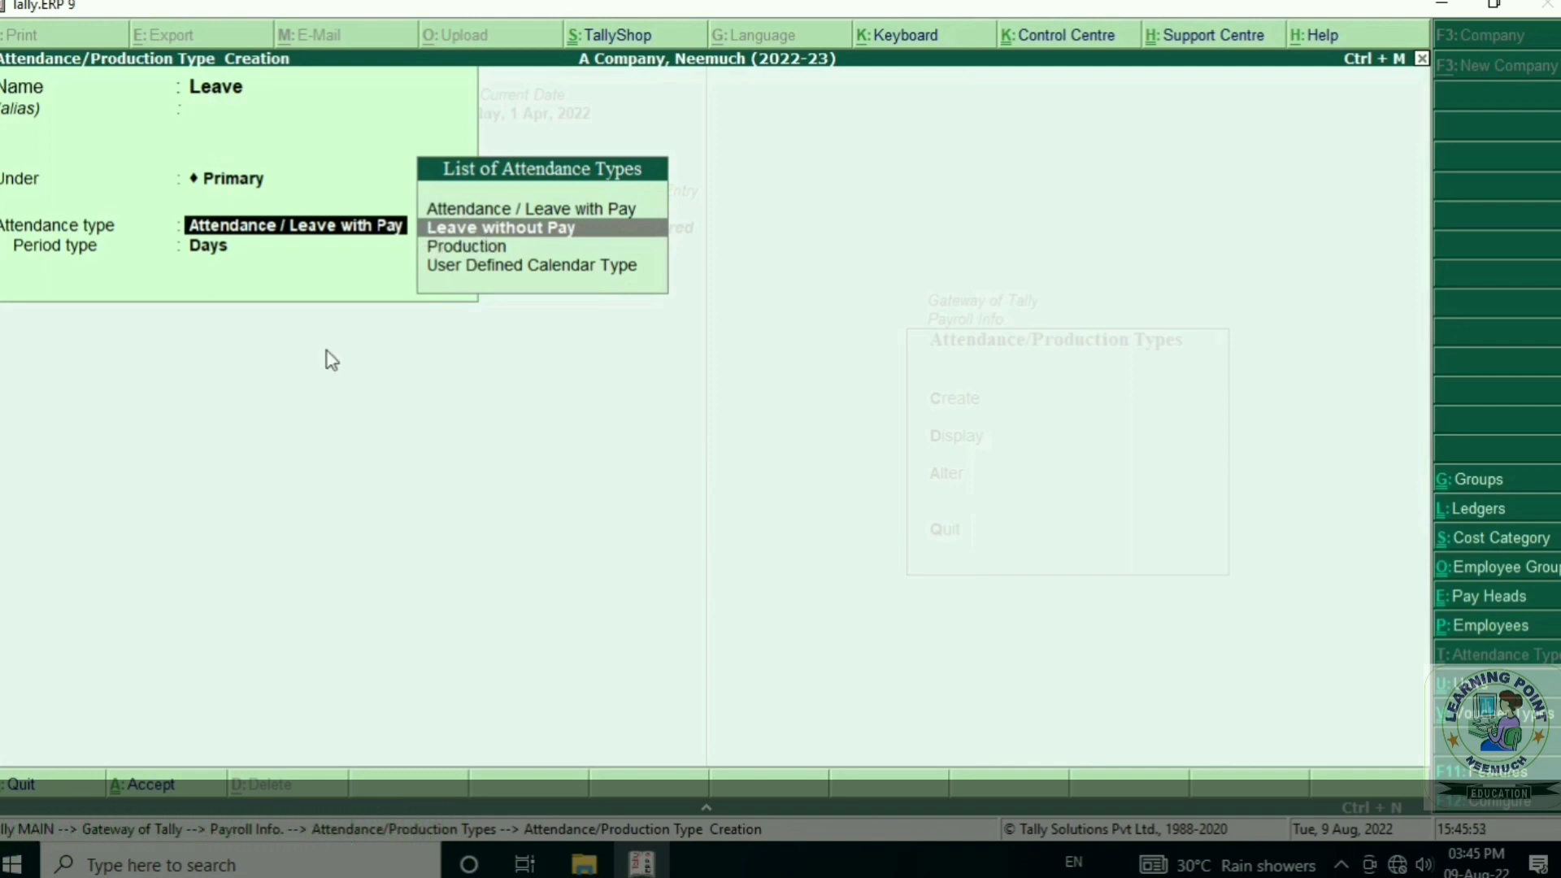
{"action": "key", "text": "Return"}
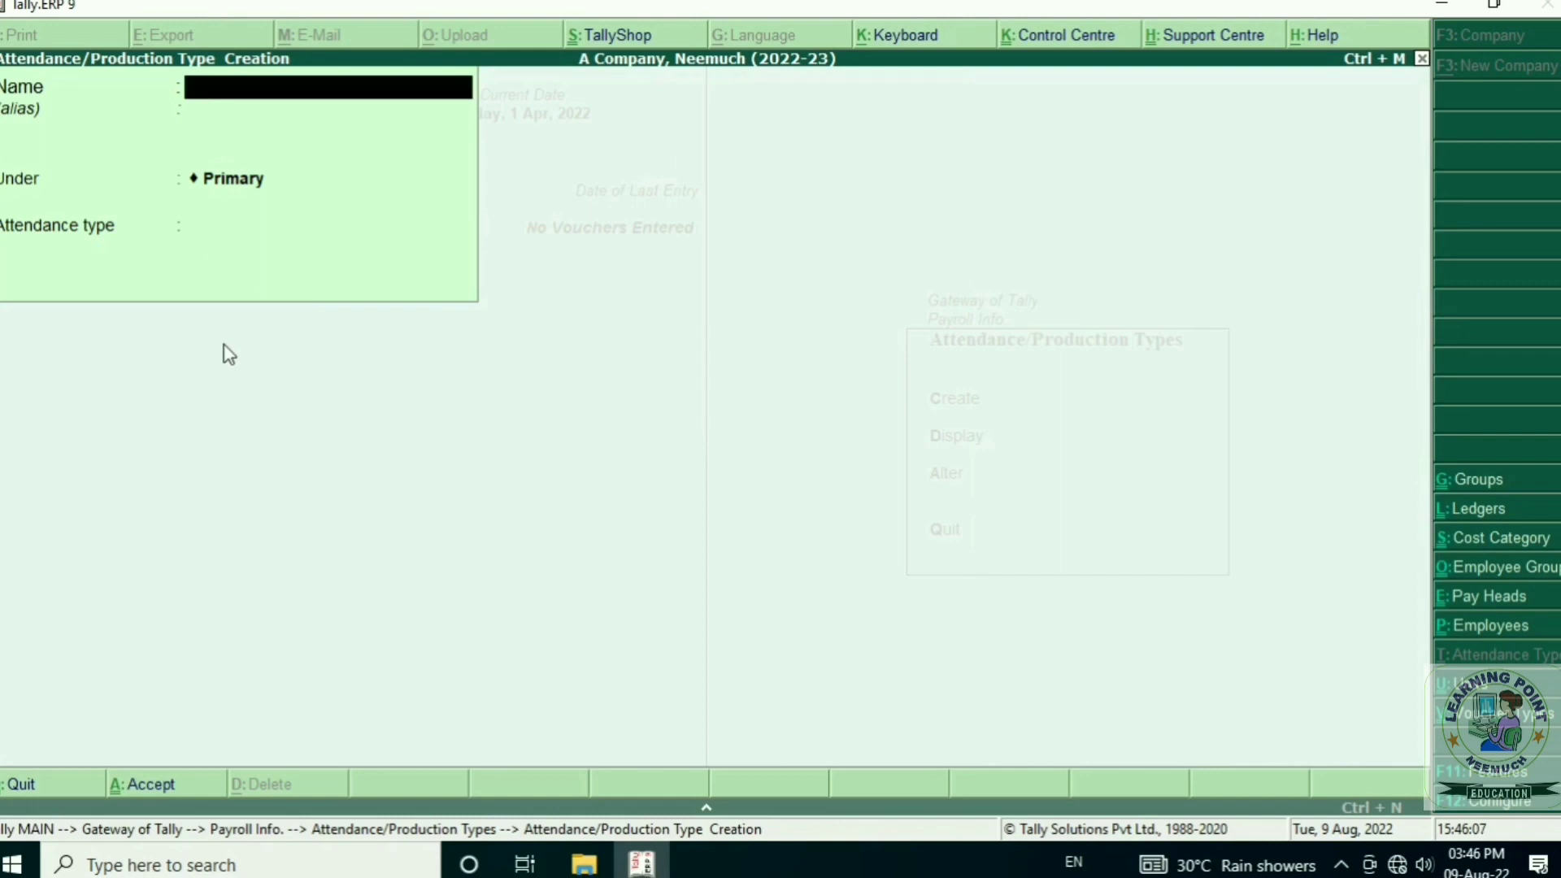
- Create a Production type named Overtime under Primary with the unit Hr. of 60 Min., and leave attendance type creation
{"action": "type", "text": "Overtime"}
{"action": "key", "text": "Return"}
{"action": "key", "text": "Return"}
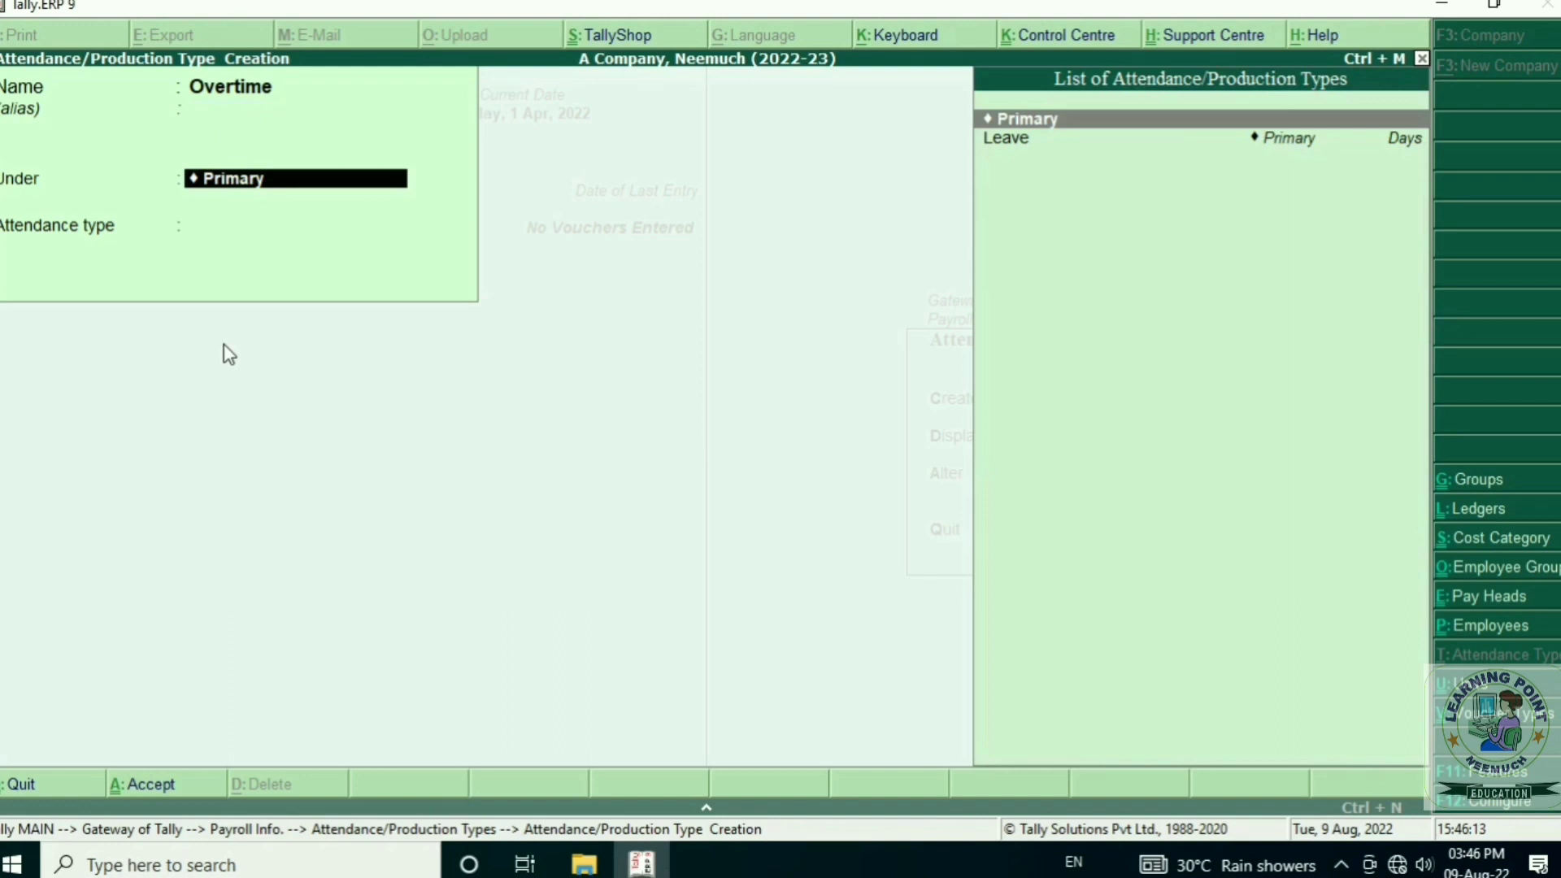
{"action": "key", "text": "Return"}
{"action": "key", "text": "Down"}
{"action": "key", "text": "Down"}
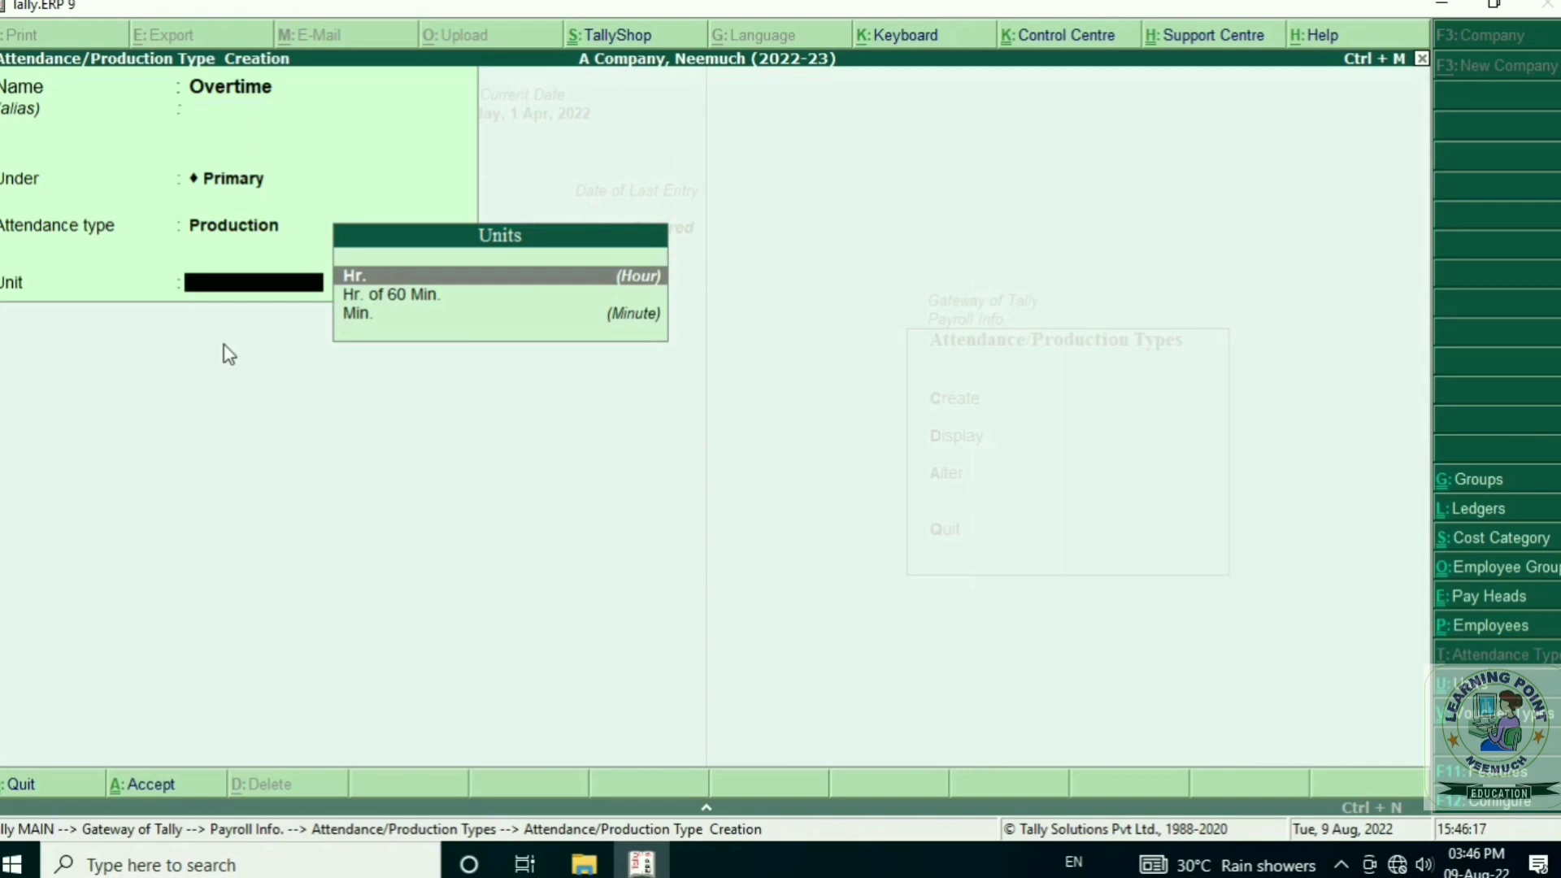
{"action": "key", "text": "Down"}
{"action": "key", "text": "Return"}
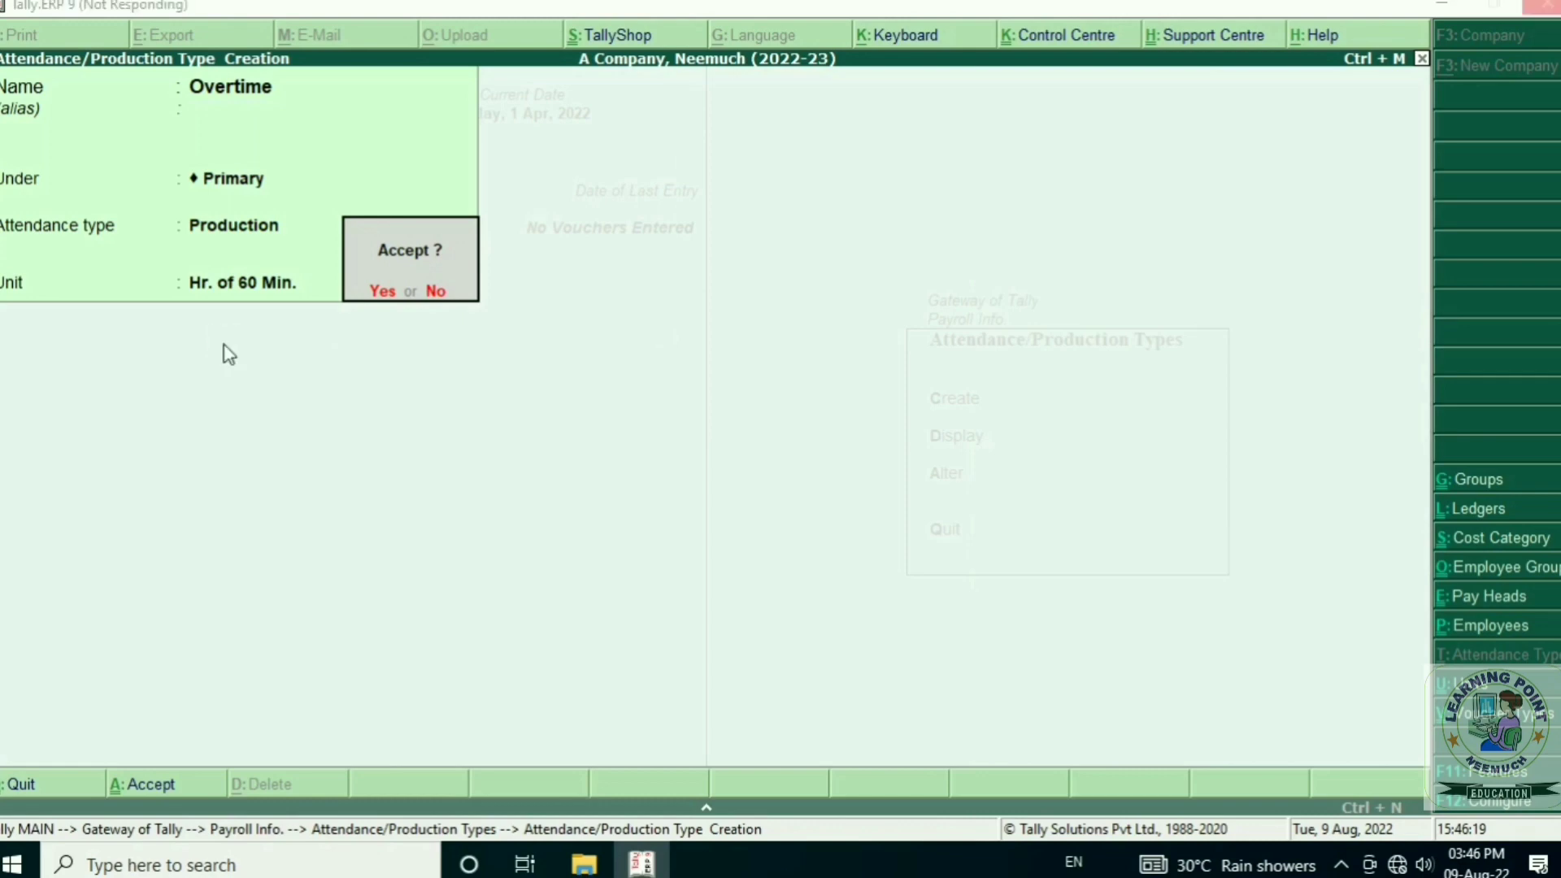
{"action": "key", "text": "Escape"}
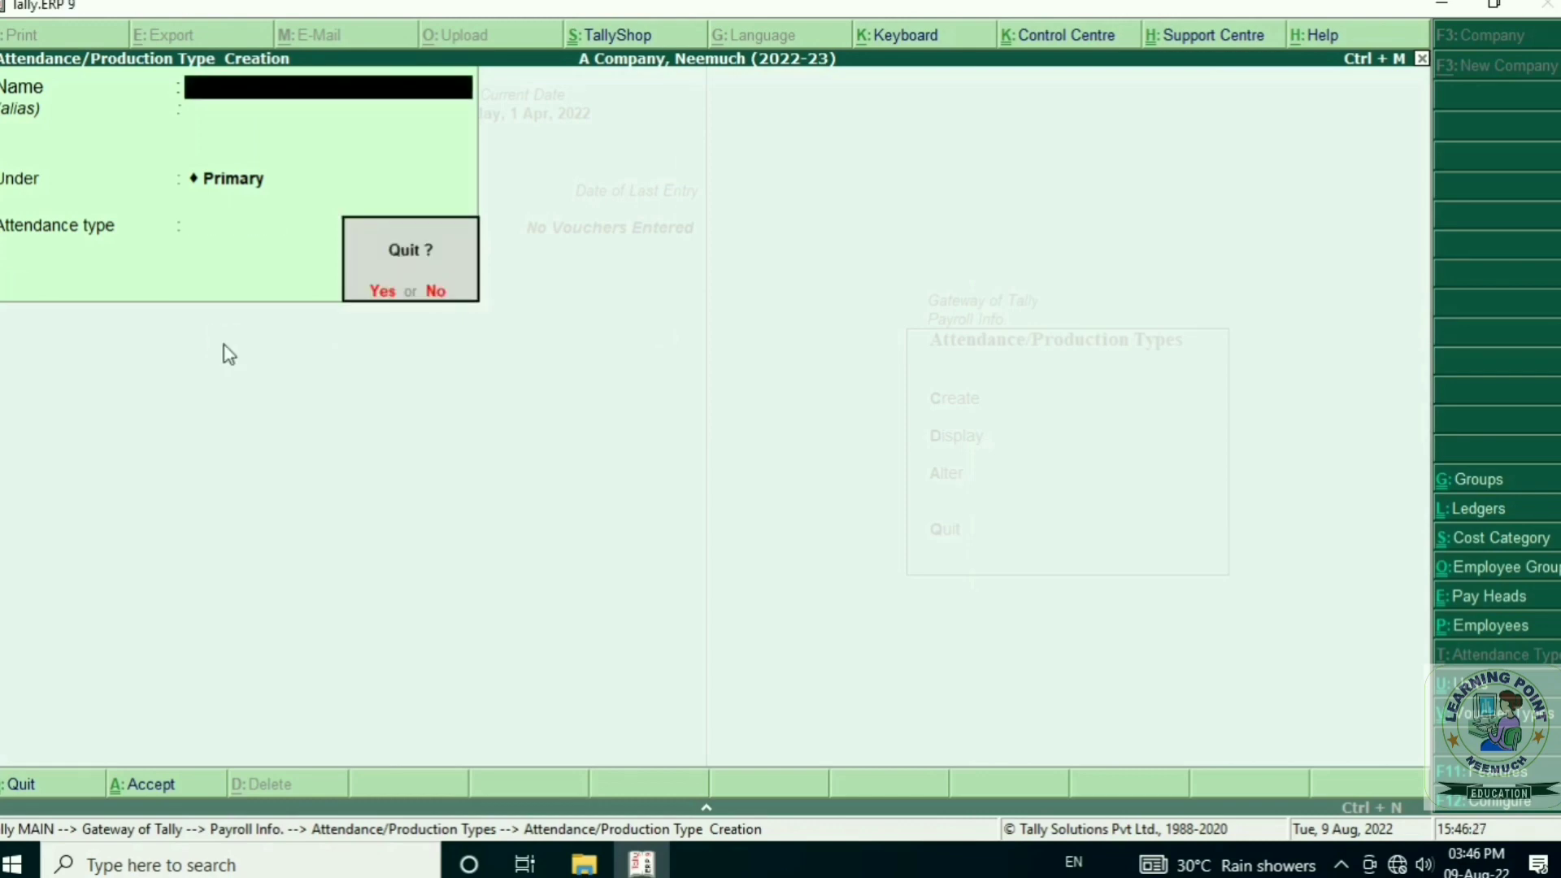
{"action": "key", "text": "y"}
- Display the list of attendance/production types to check their units, and return to the Payroll Info options
{"action": "key", "text": "Down"}
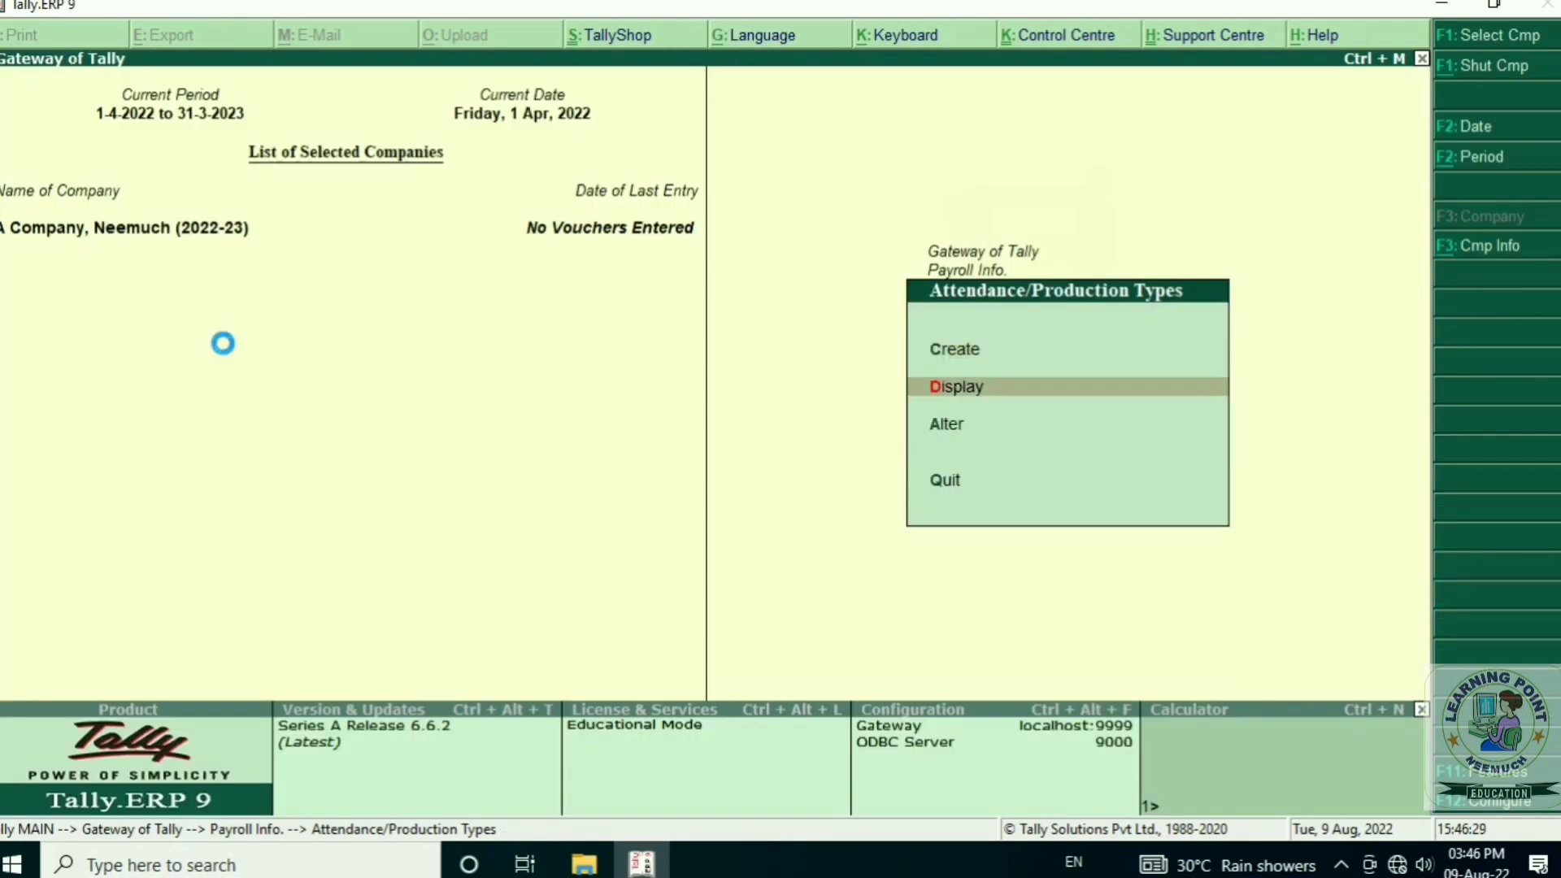
{"action": "key", "text": "Return"}
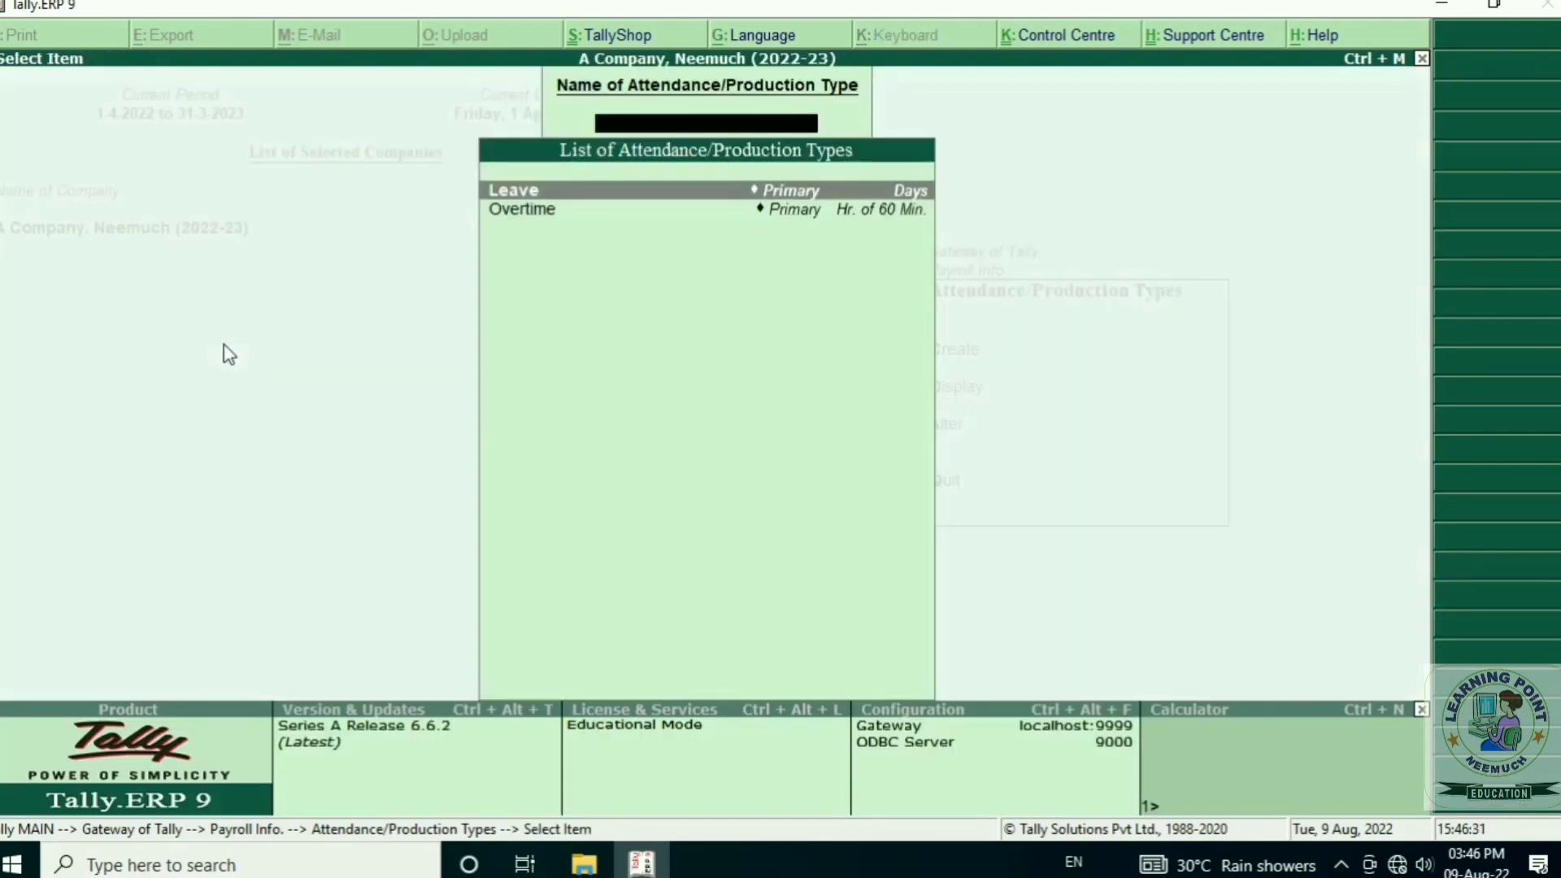
{"action": "key", "text": "Down"}
{"action": "key", "text": "Up"}
{"action": "key", "text": "Down"}
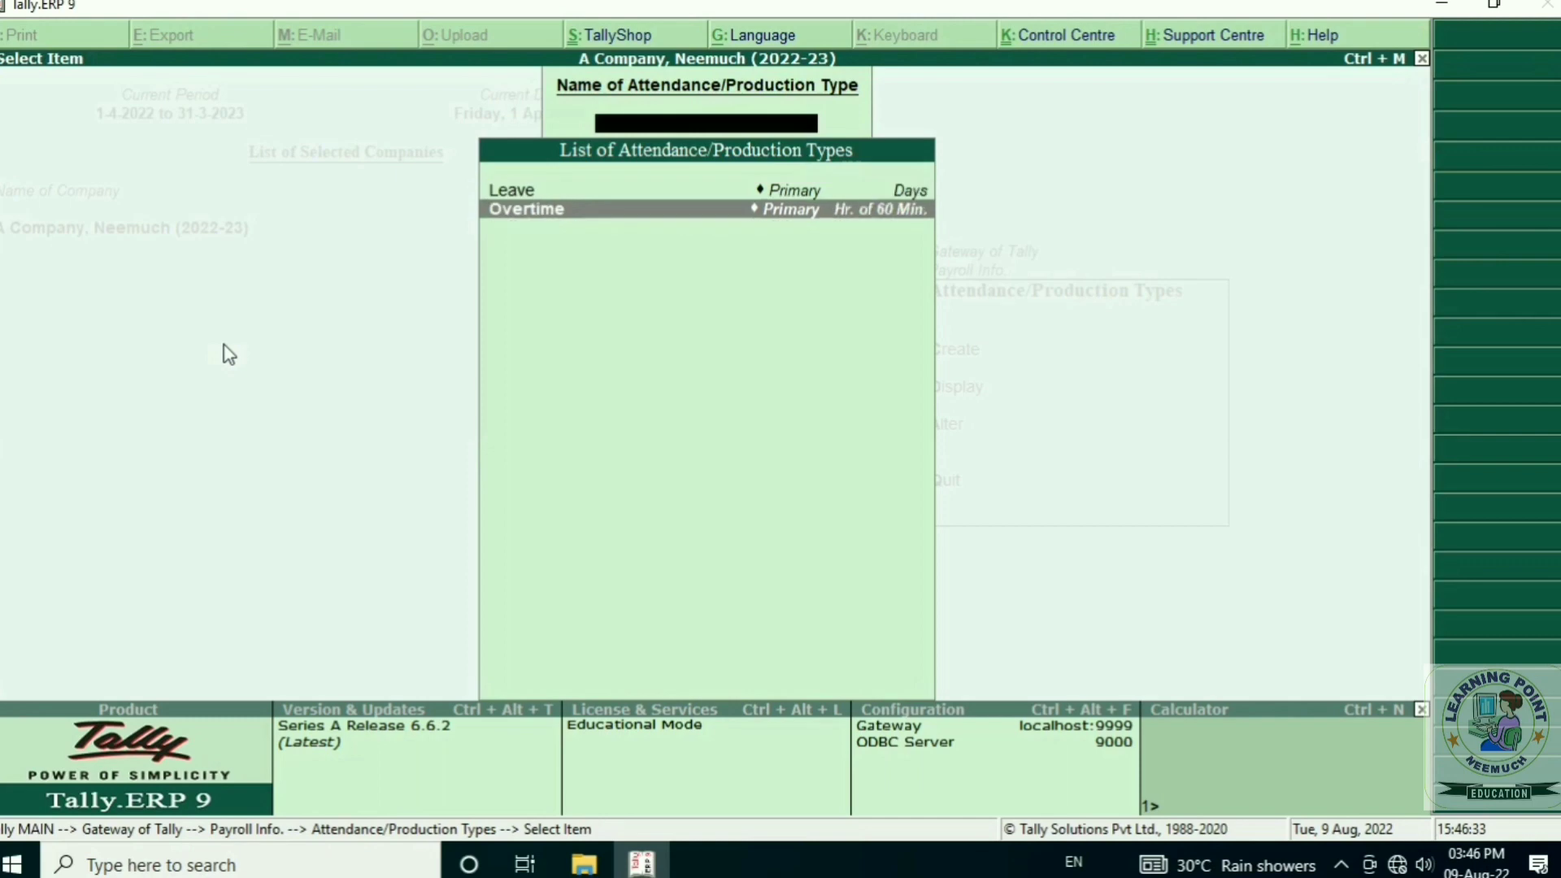
{"action": "key", "text": "Escape"}
{"action": "key", "text": "Escape"}
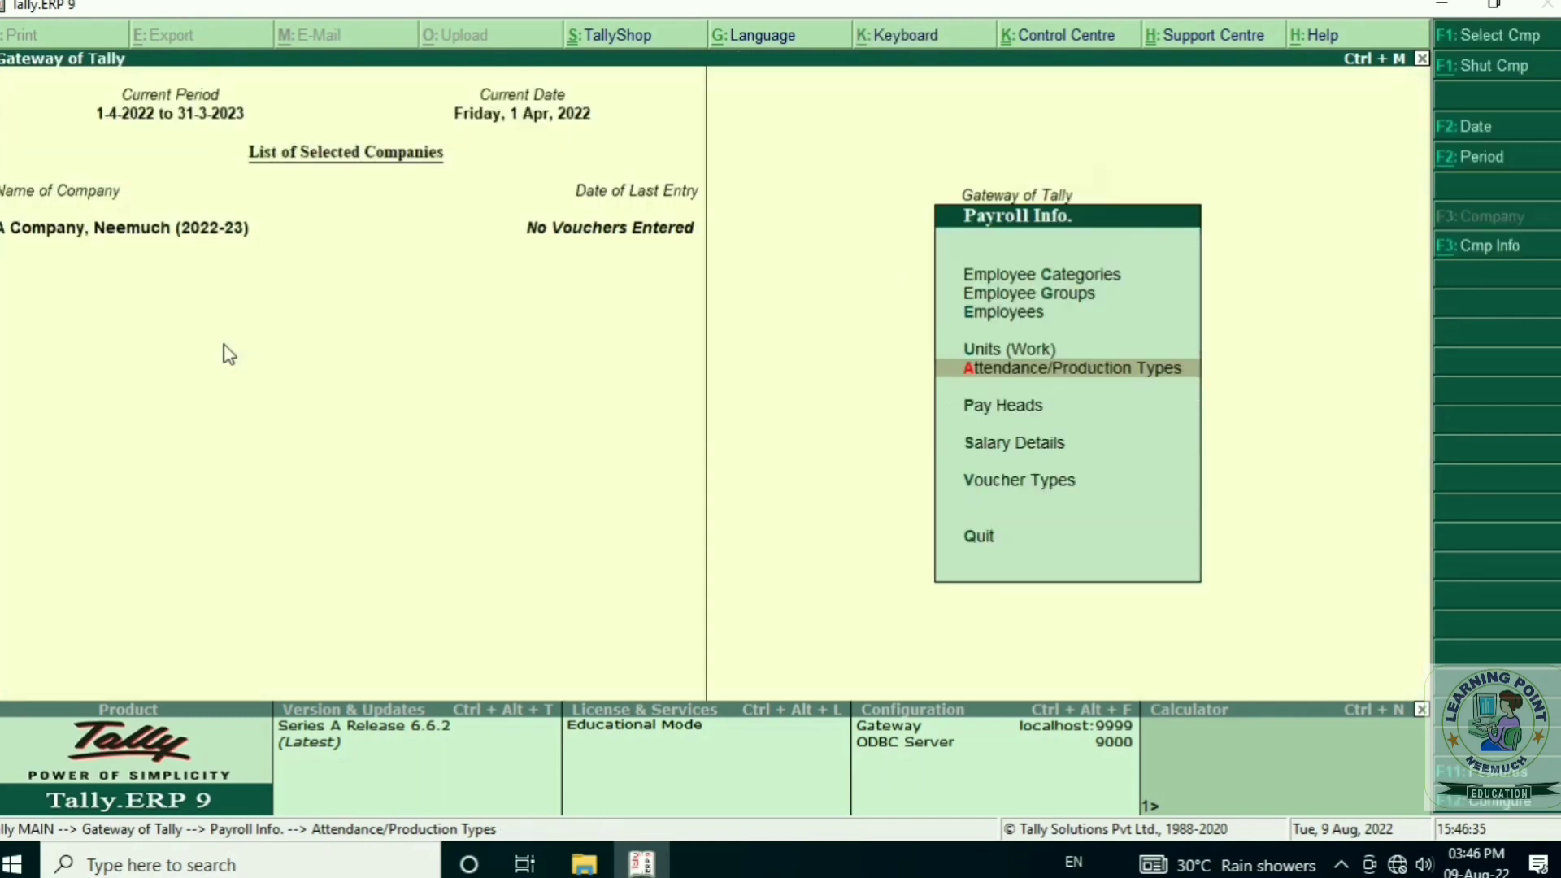
- Start a new pay head in Payroll Info and name it Basic Salary, without an alias
{"action": "key", "text": "Down"}
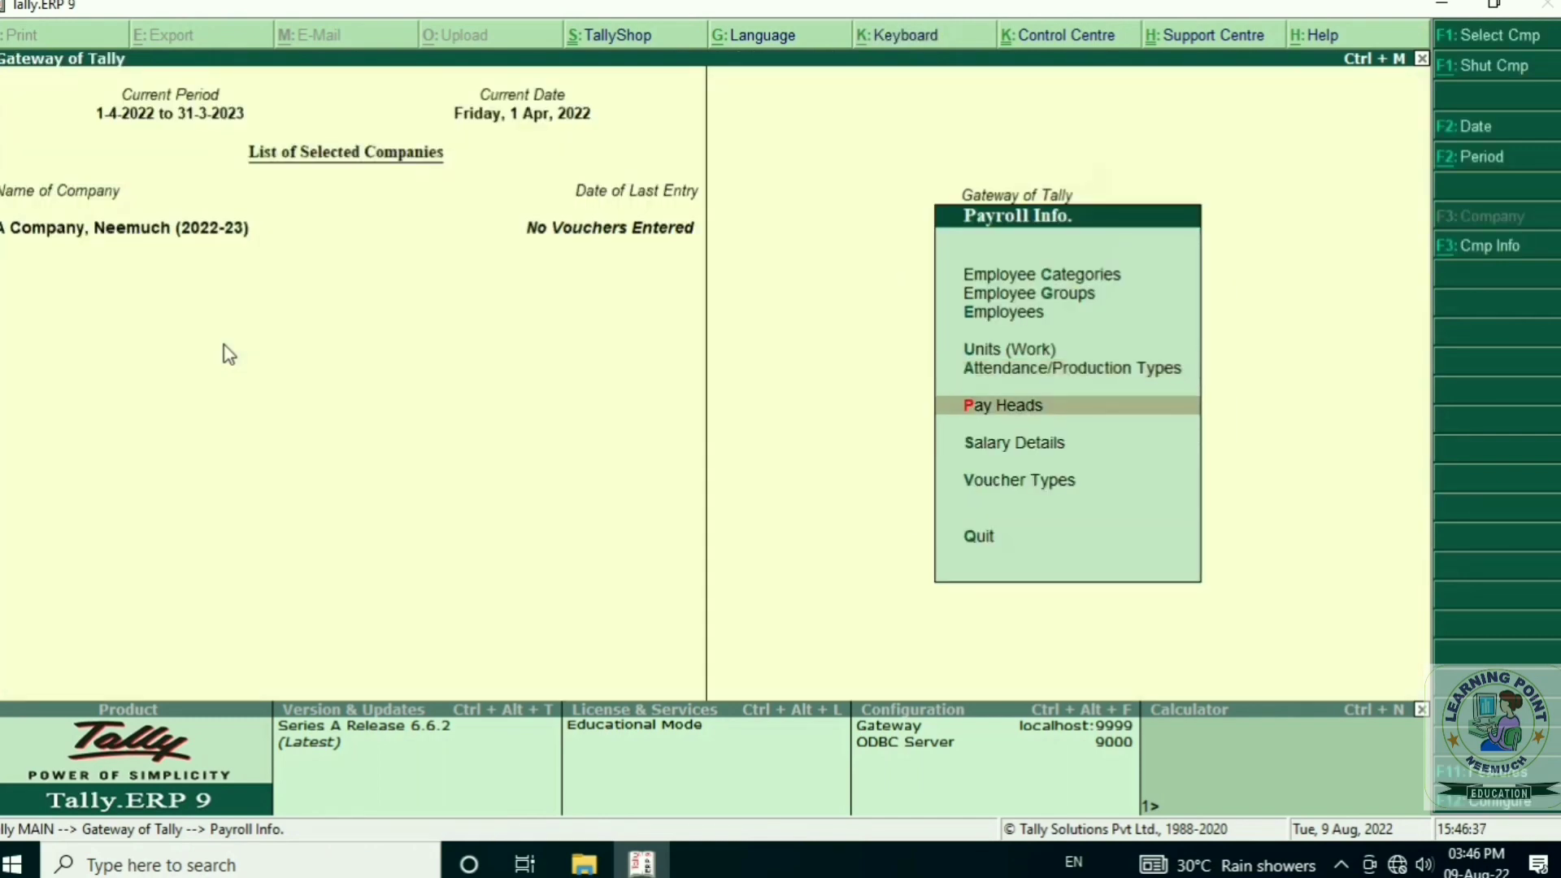
{"action": "key", "text": "Return"}
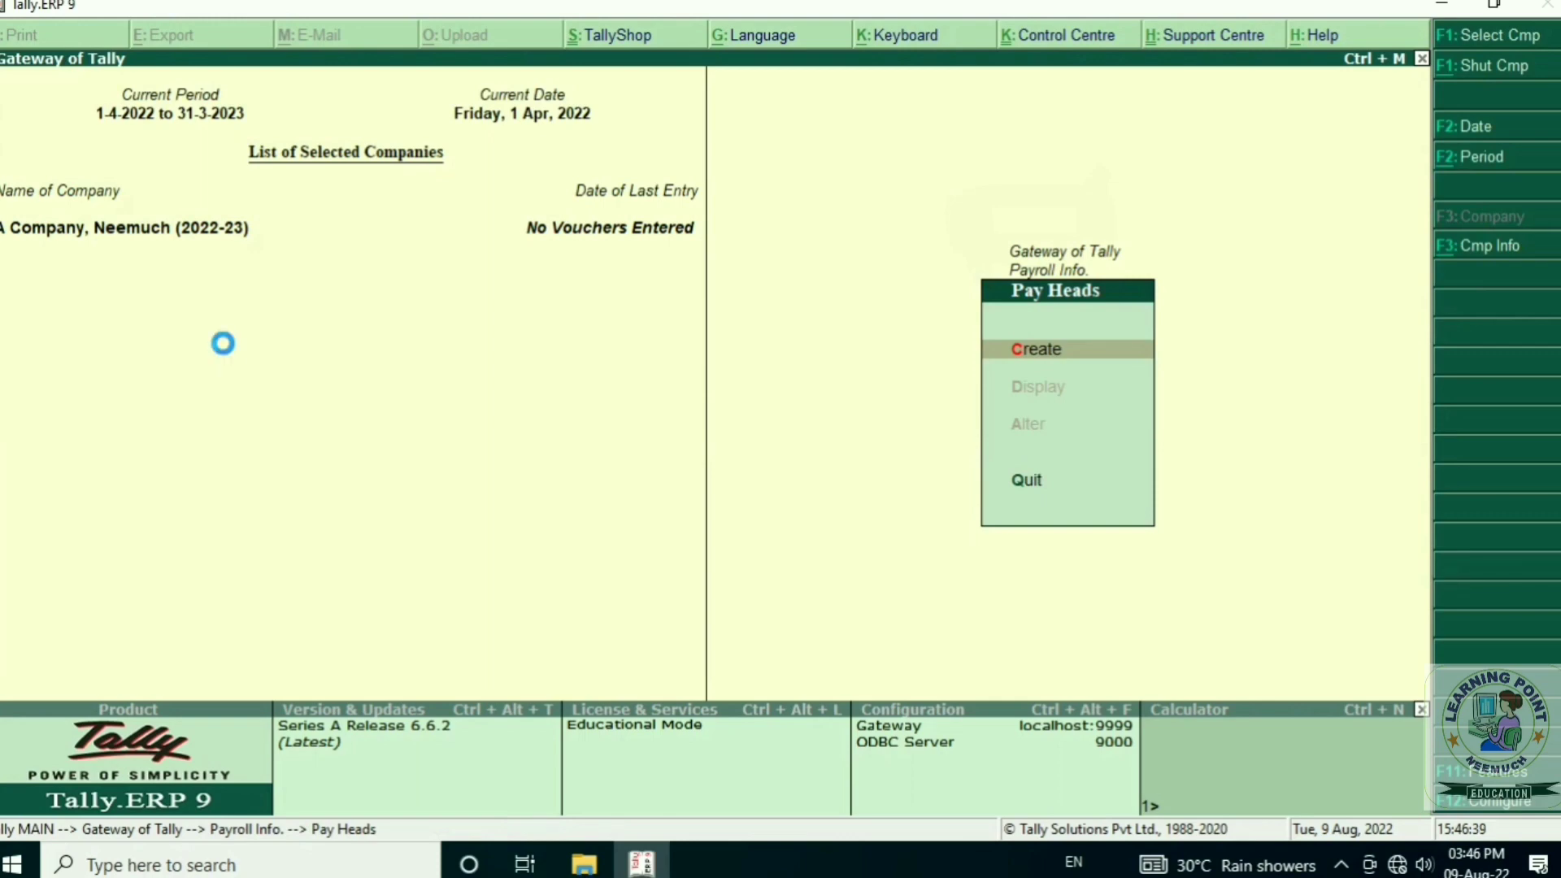
{"action": "key", "text": "Return"}
{"action": "type", "text": "Ba"}
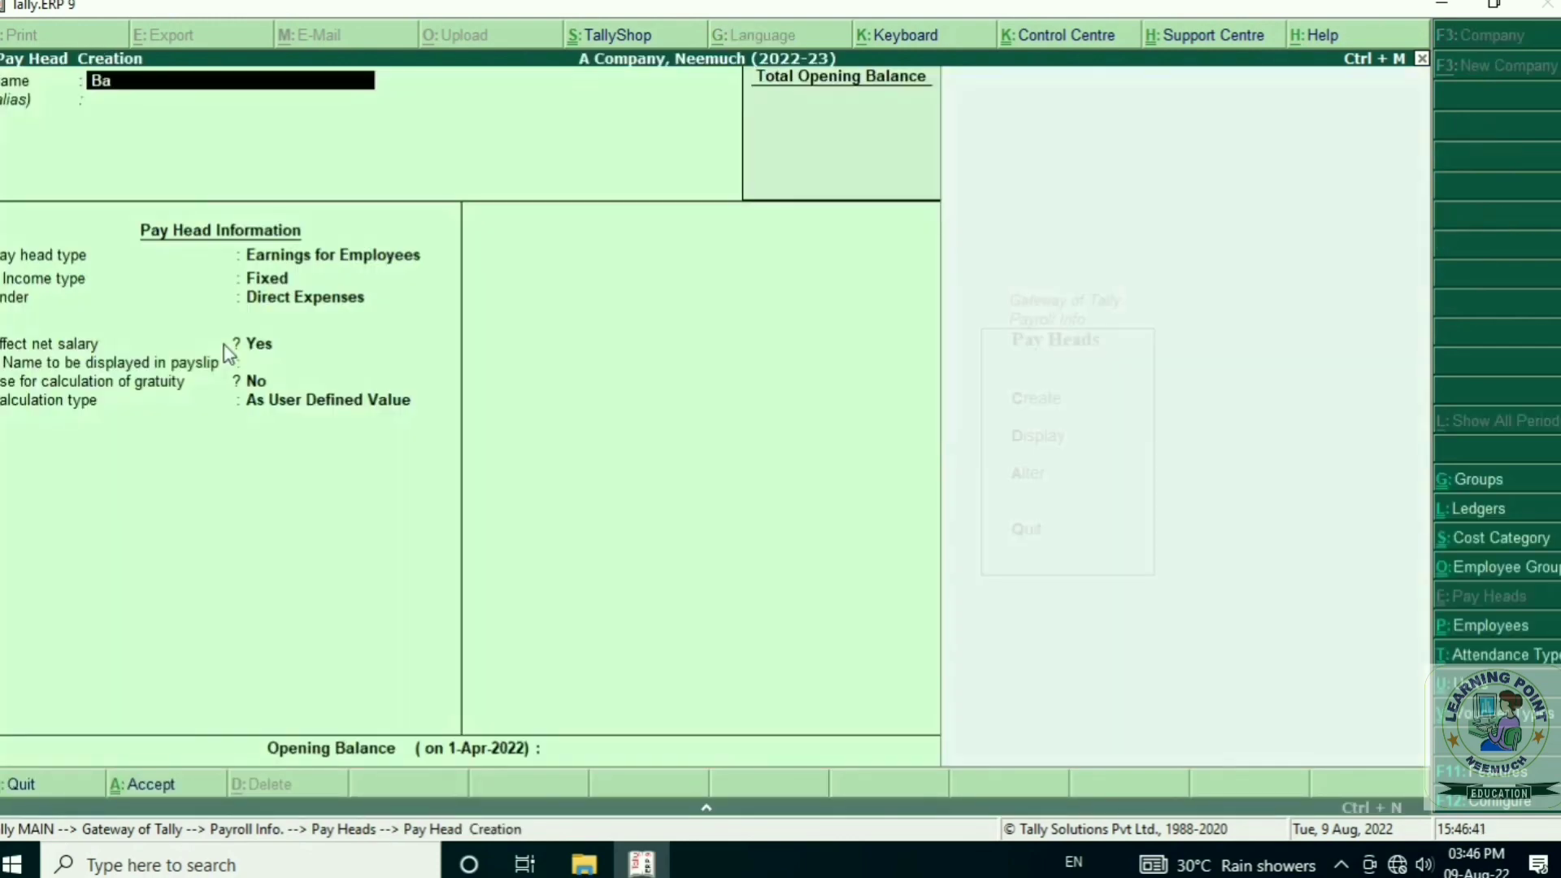
{"action": "type", "text": "sic Slary"}
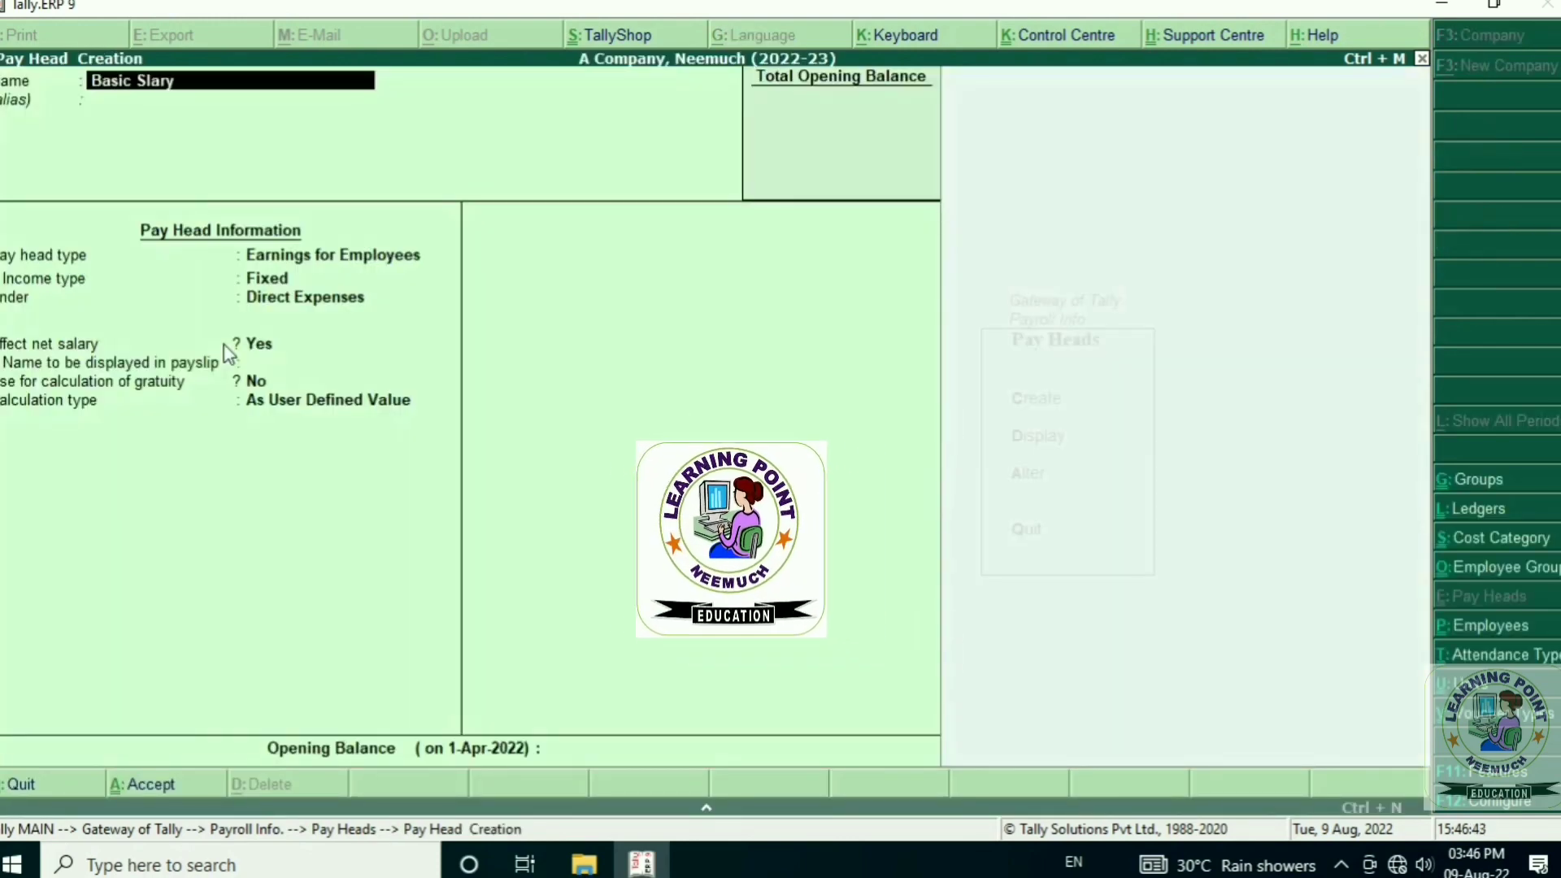
{"action": "key", "text": "BackSpace"}
{"action": "key", "text": "BackSpace"}
{"action": "key", "text": "BackSpace"}
{"action": "key", "text": "BackSpace"}
{"action": "type", "text": "alary"}
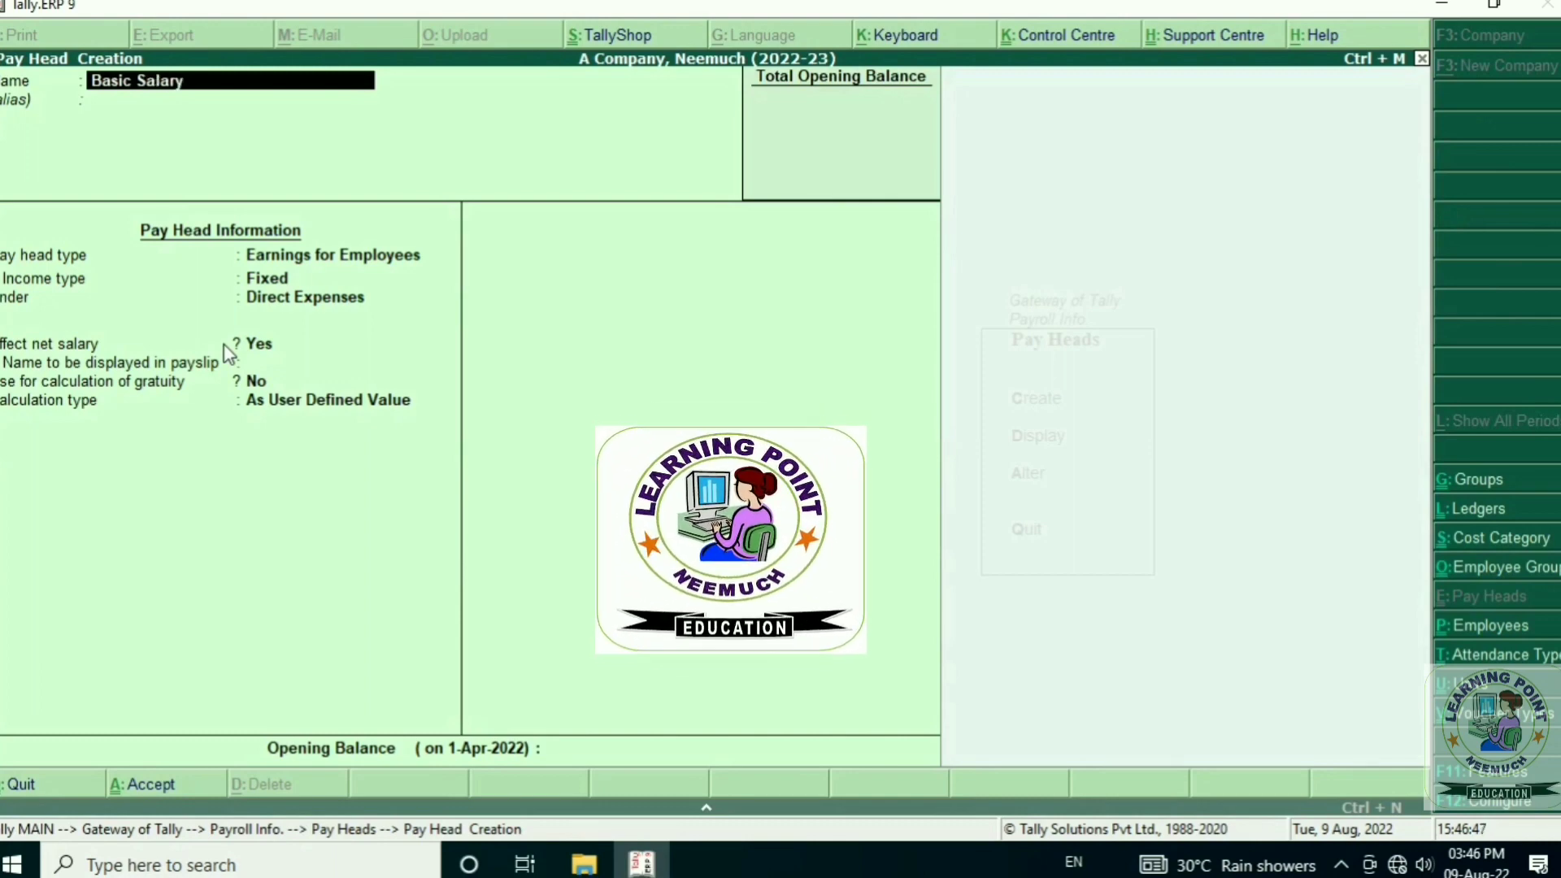
{"action": "key", "text": "Return"}
{"action": "key", "text": "Return"}
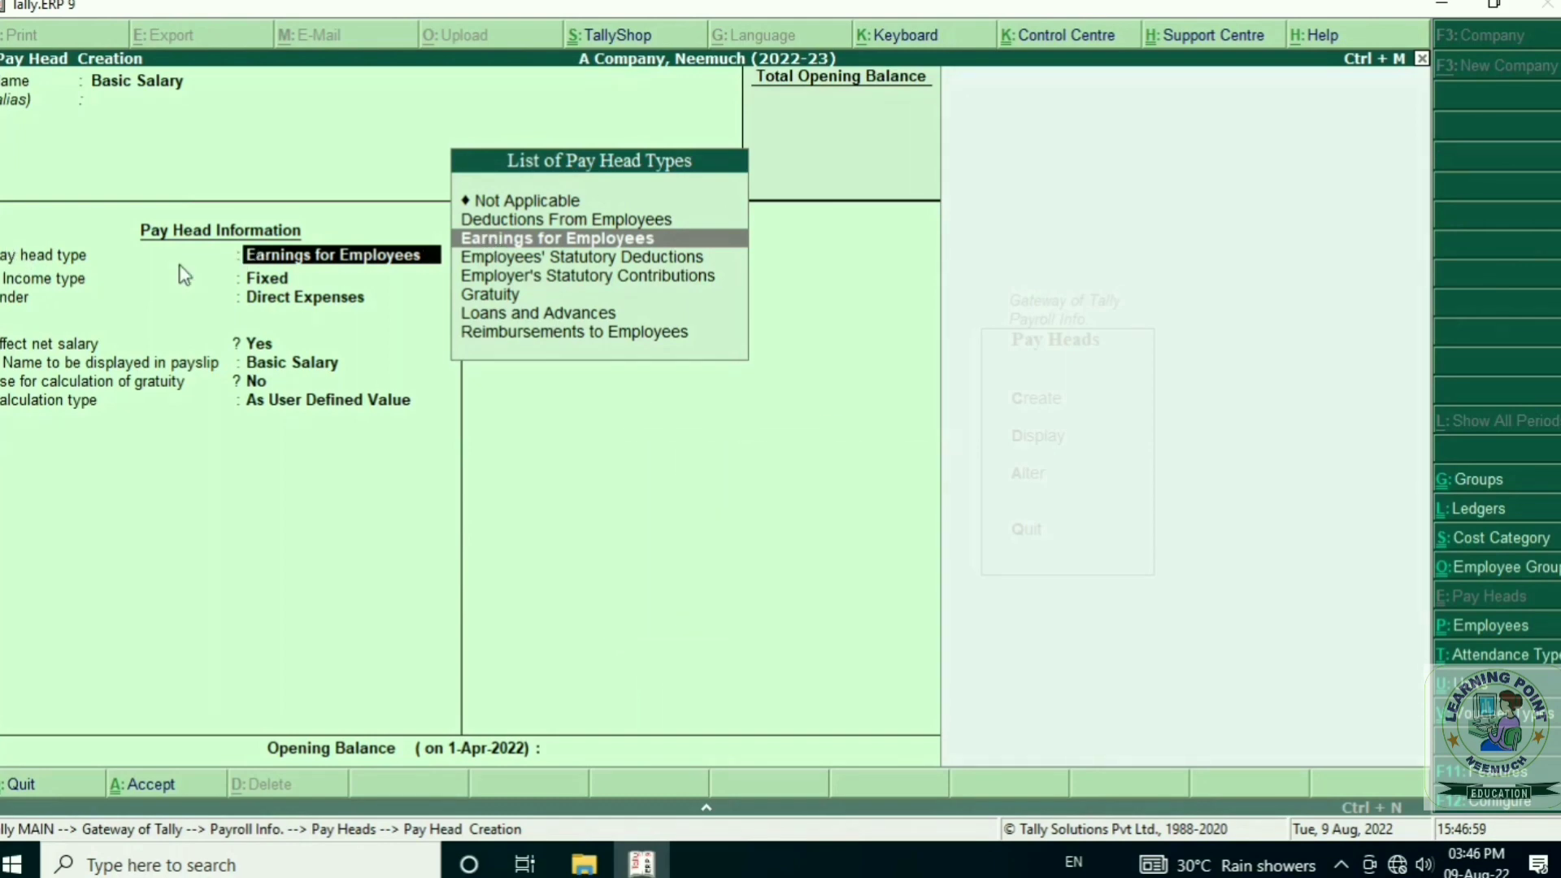
- Save Basic Salary as fixed Earnings for Employees under Direct Expenses, affecting net salary, used for gratuity, calculated As User Defined Value
{"action": "key", "text": "Return"}
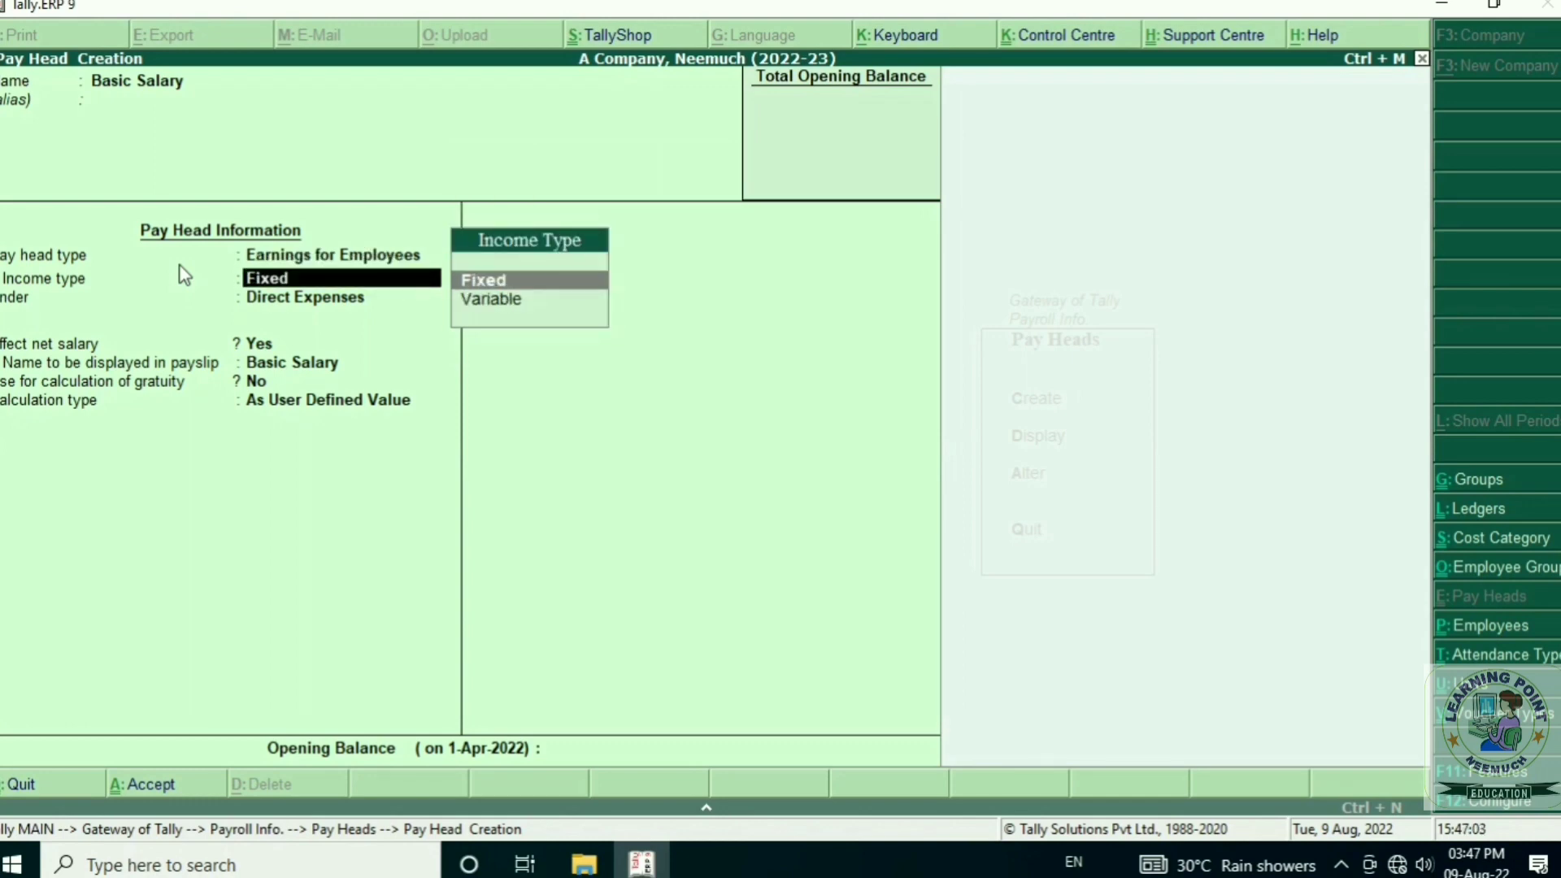
{"action": "key", "text": "Return"}
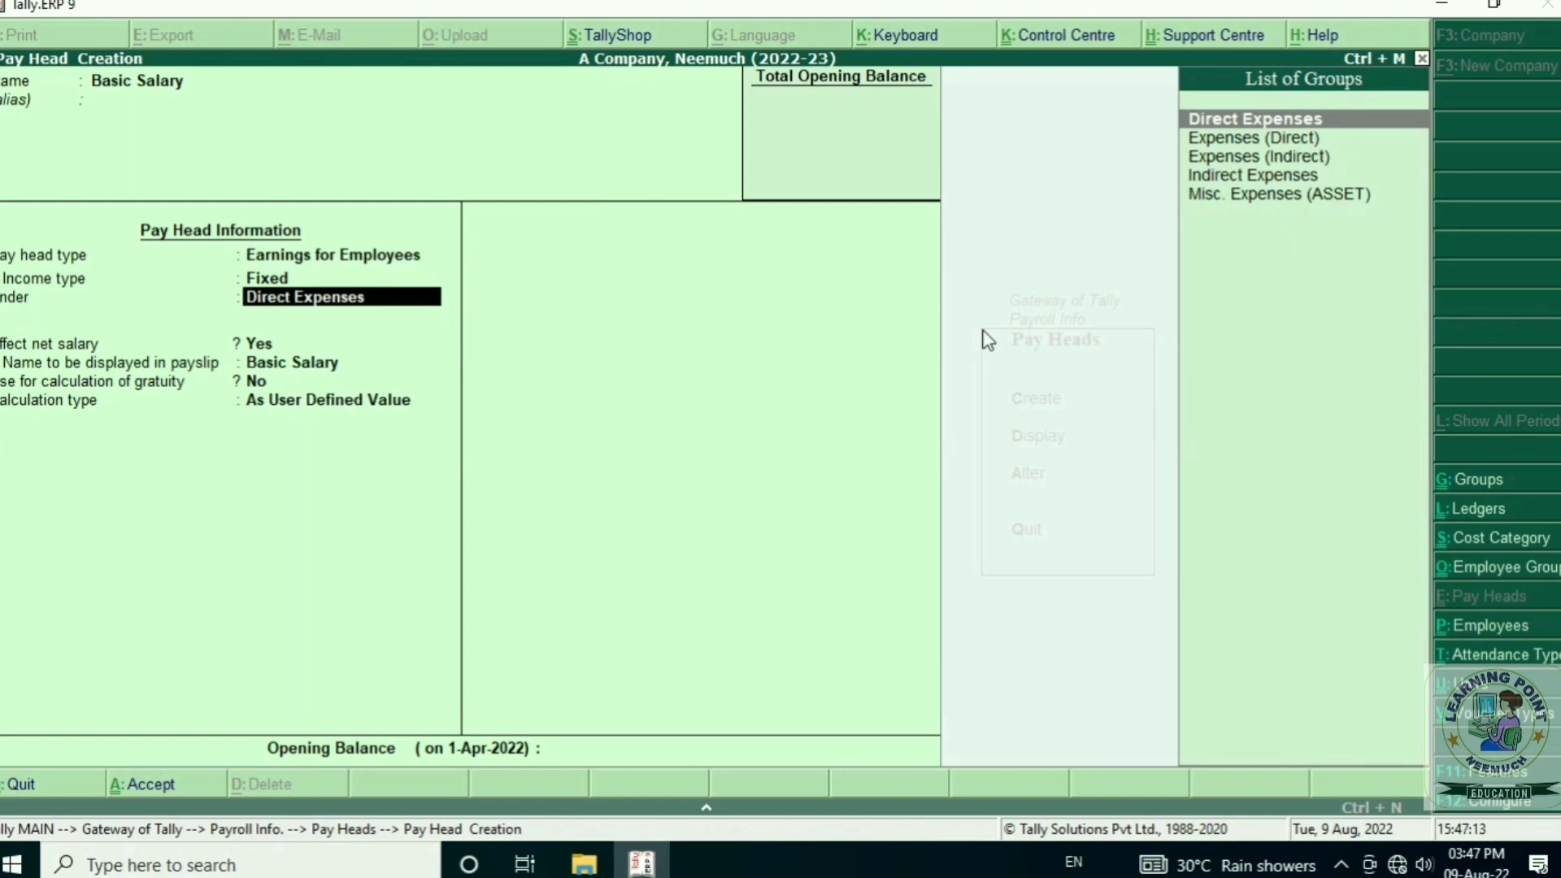
{"action": "key", "text": "Return"}
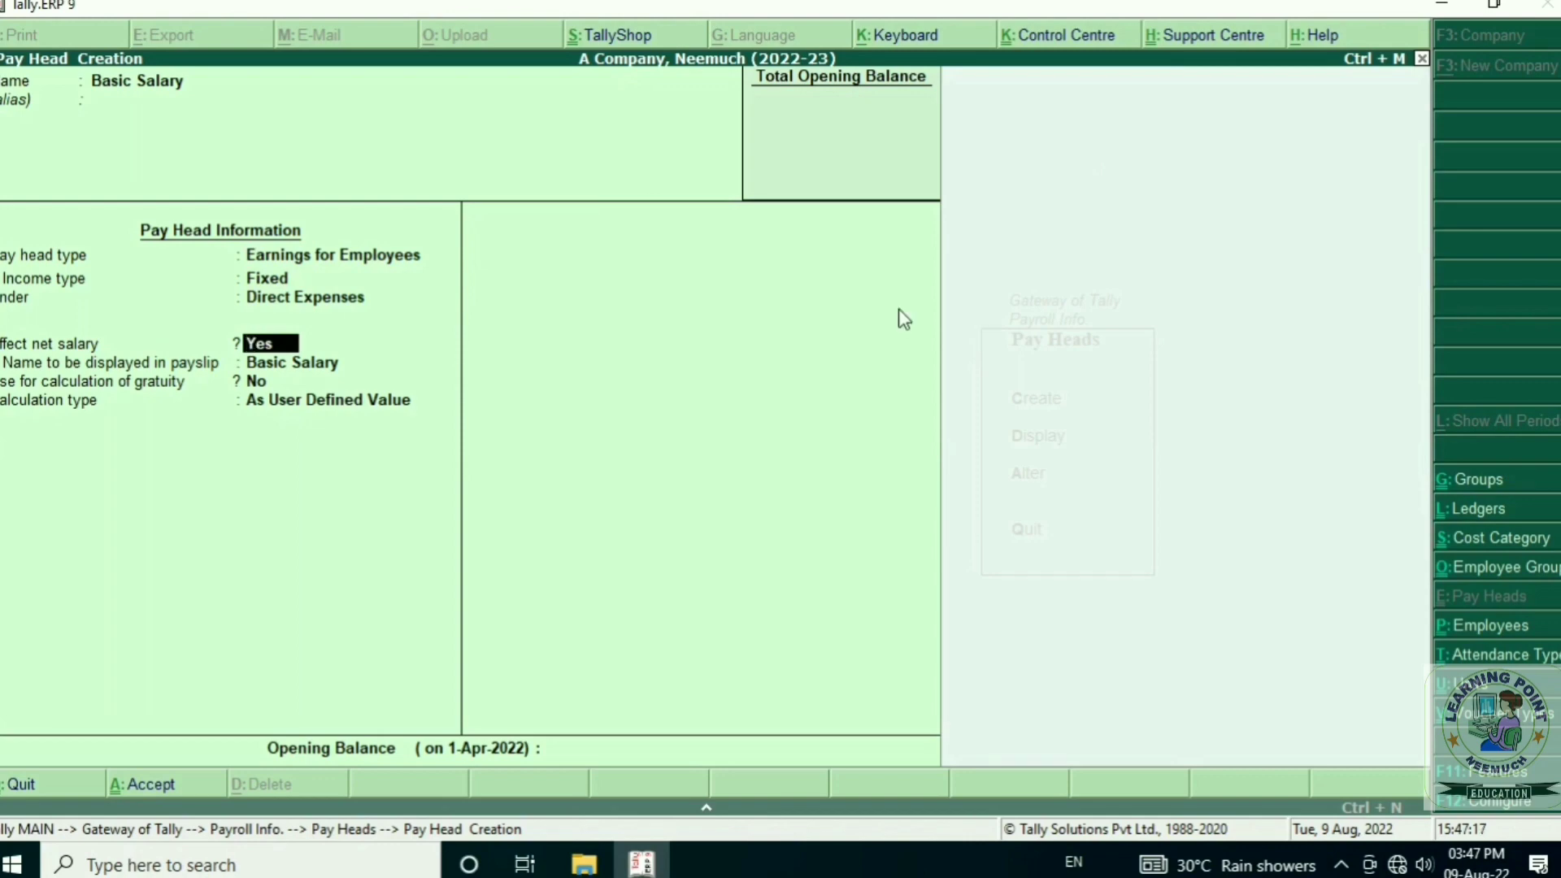
{"action": "key", "text": "Return"}
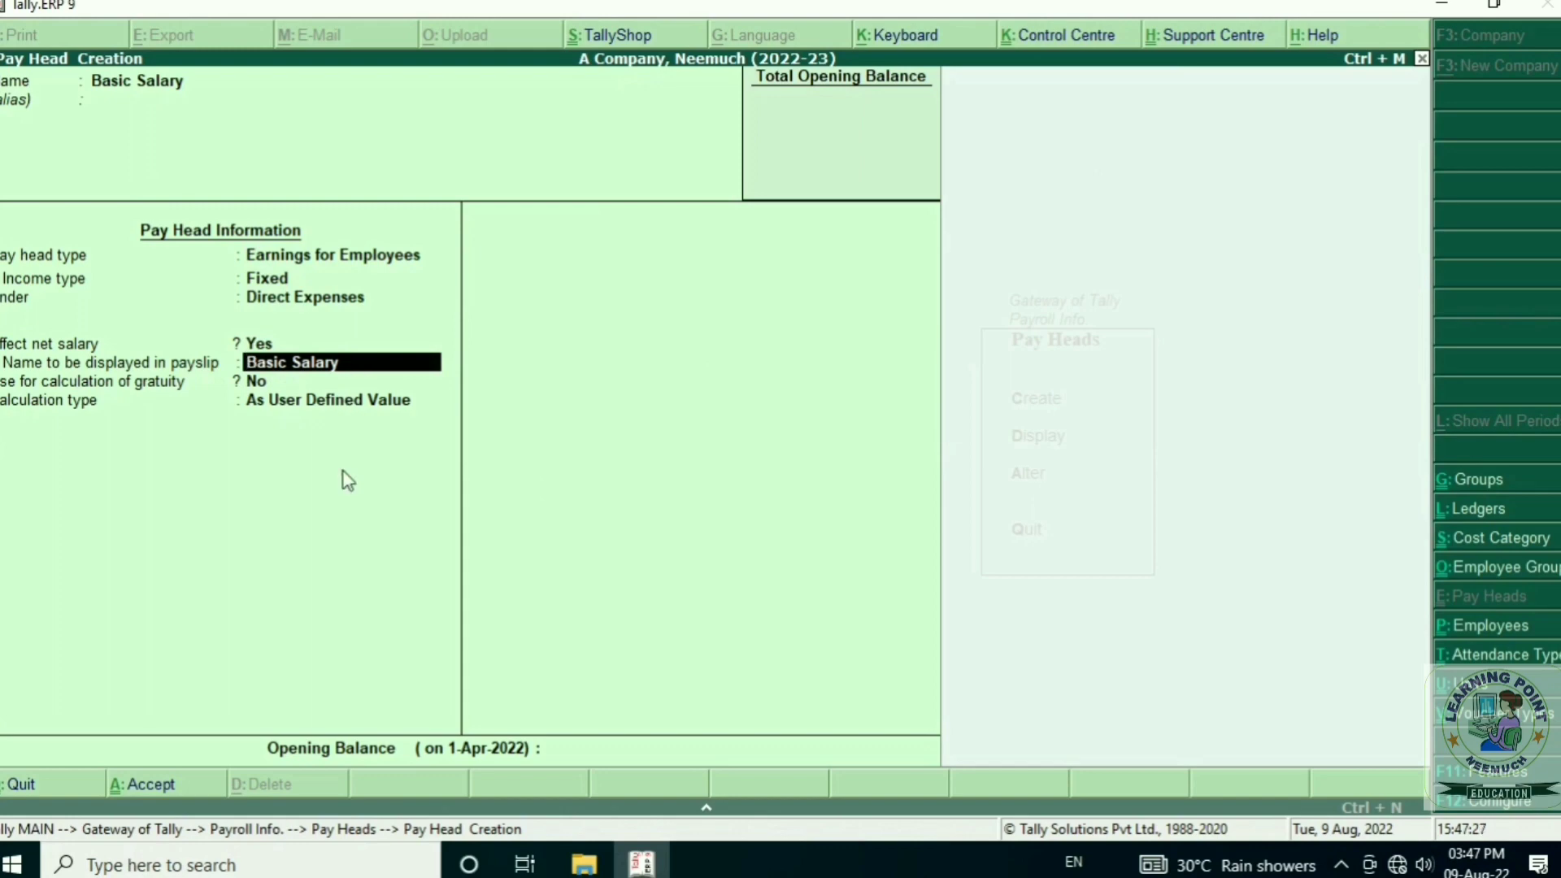
{"action": "key", "text": "Return"}
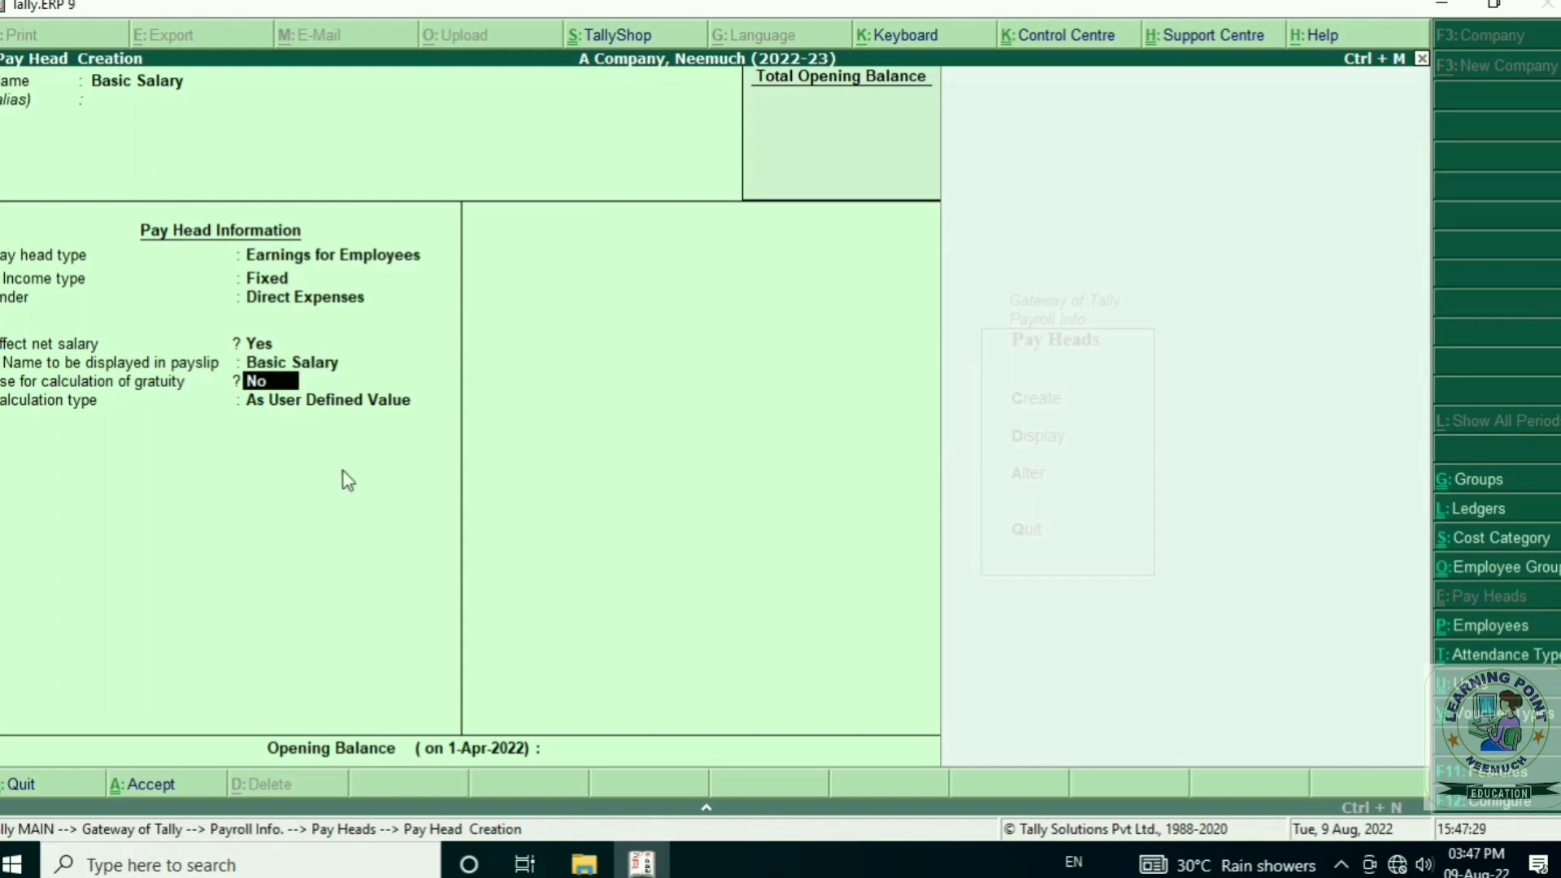
{"action": "type", "text": "y"}
{"action": "key", "text": "Return"}
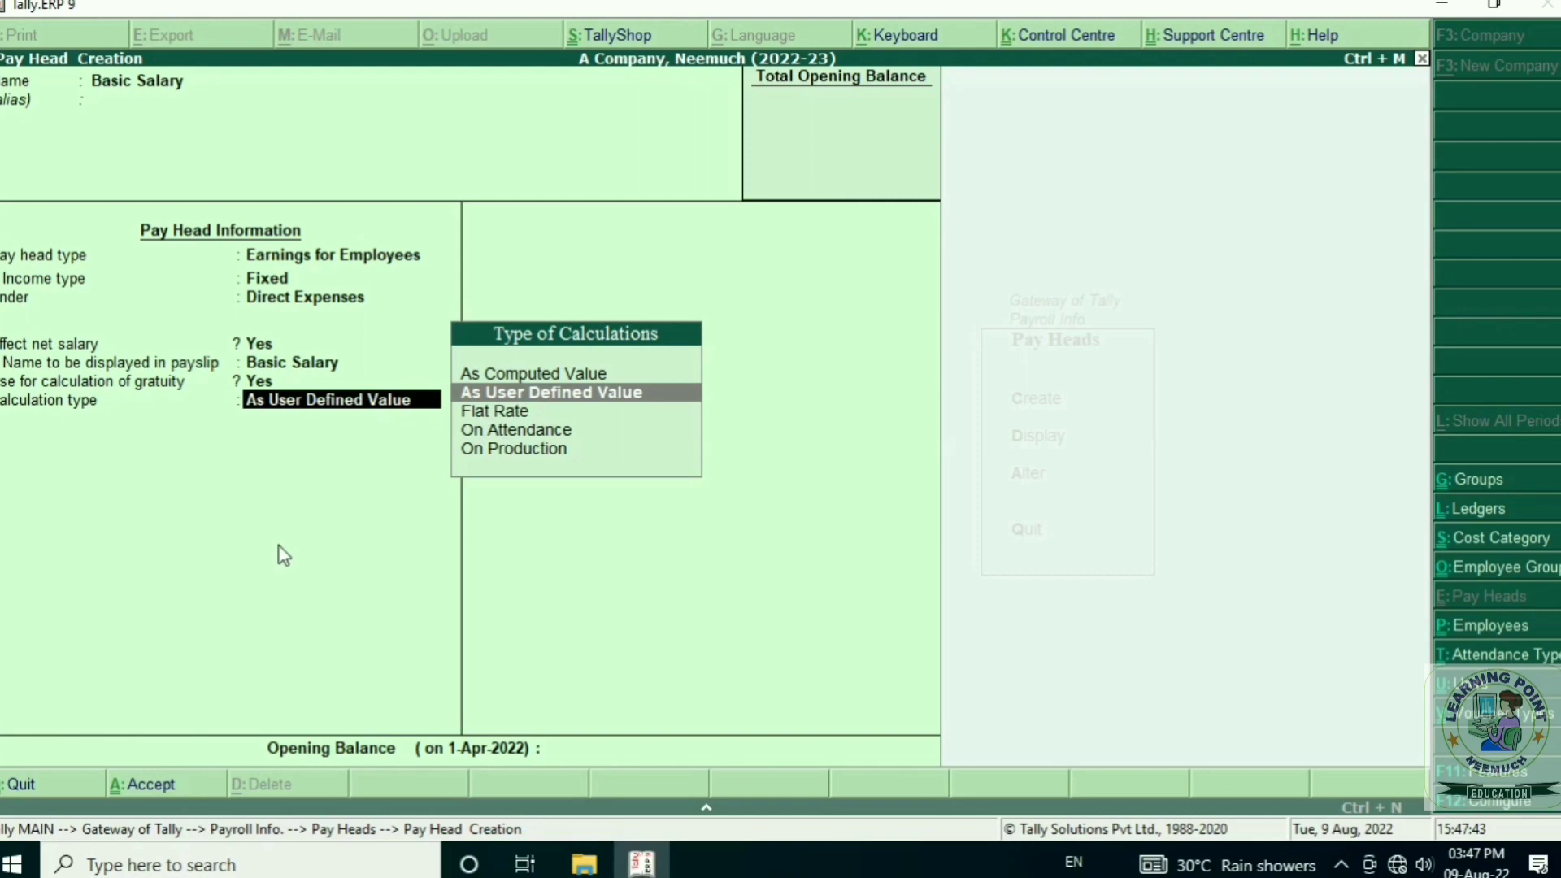
{"action": "key", "text": "Return"}
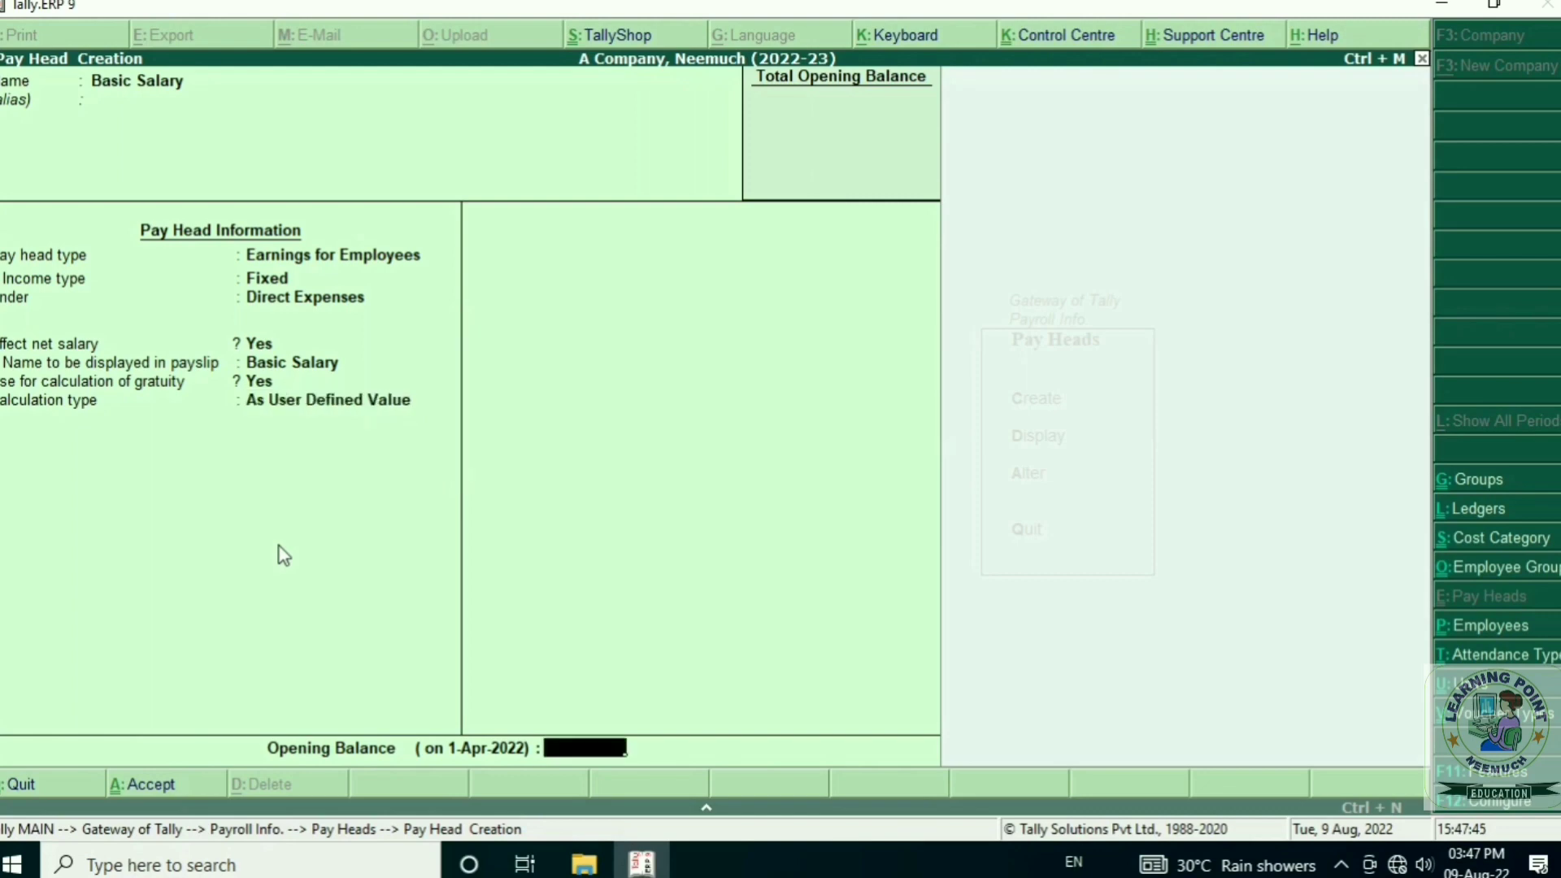
{"action": "key", "text": "Return"}
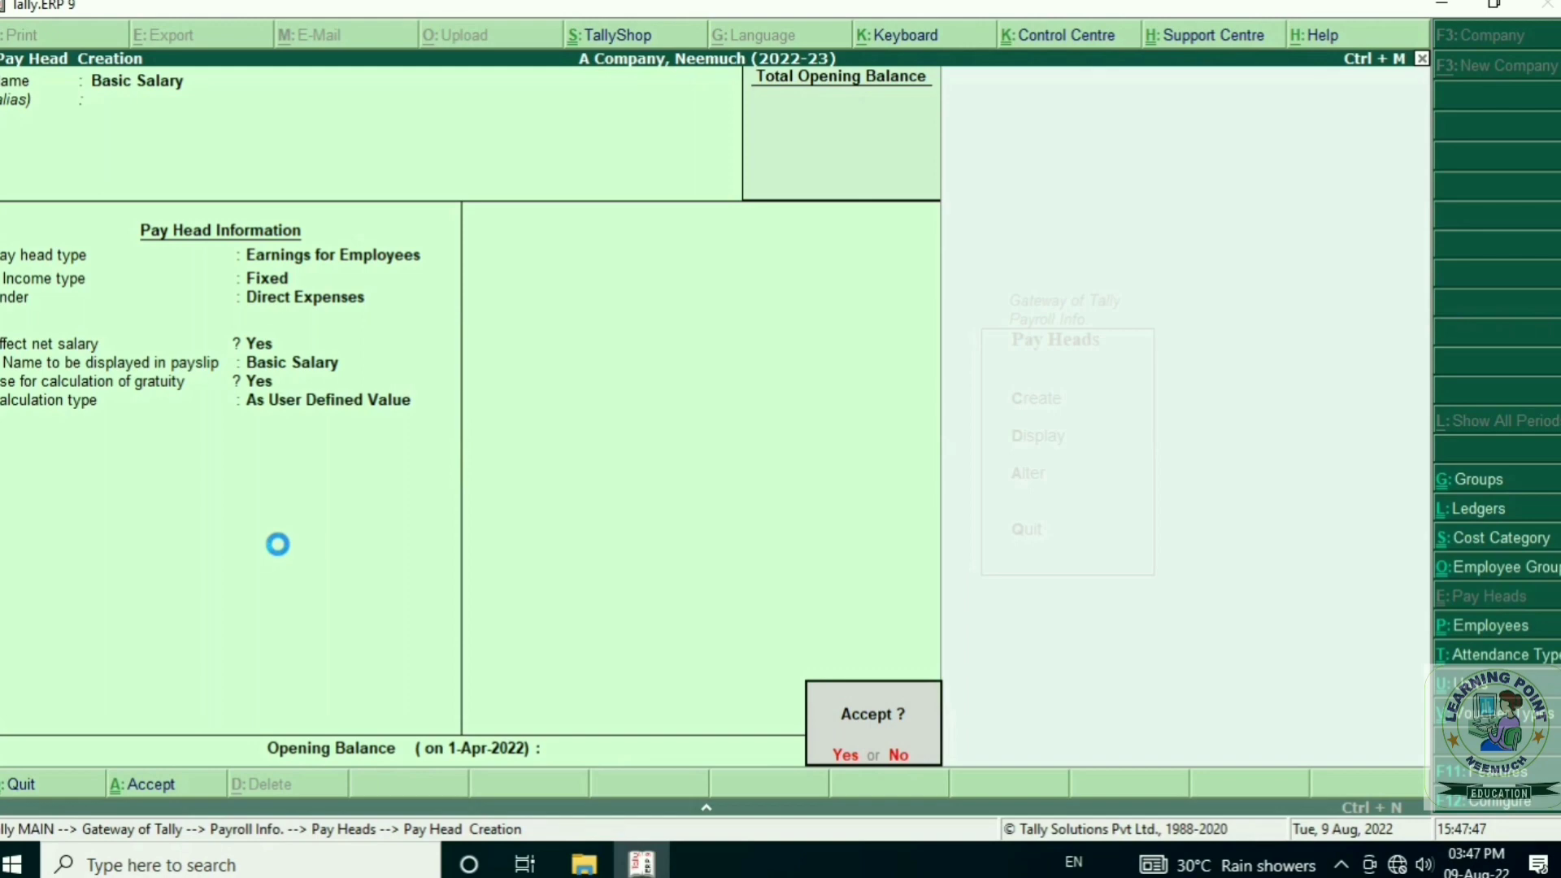
{"action": "key", "text": "y"}
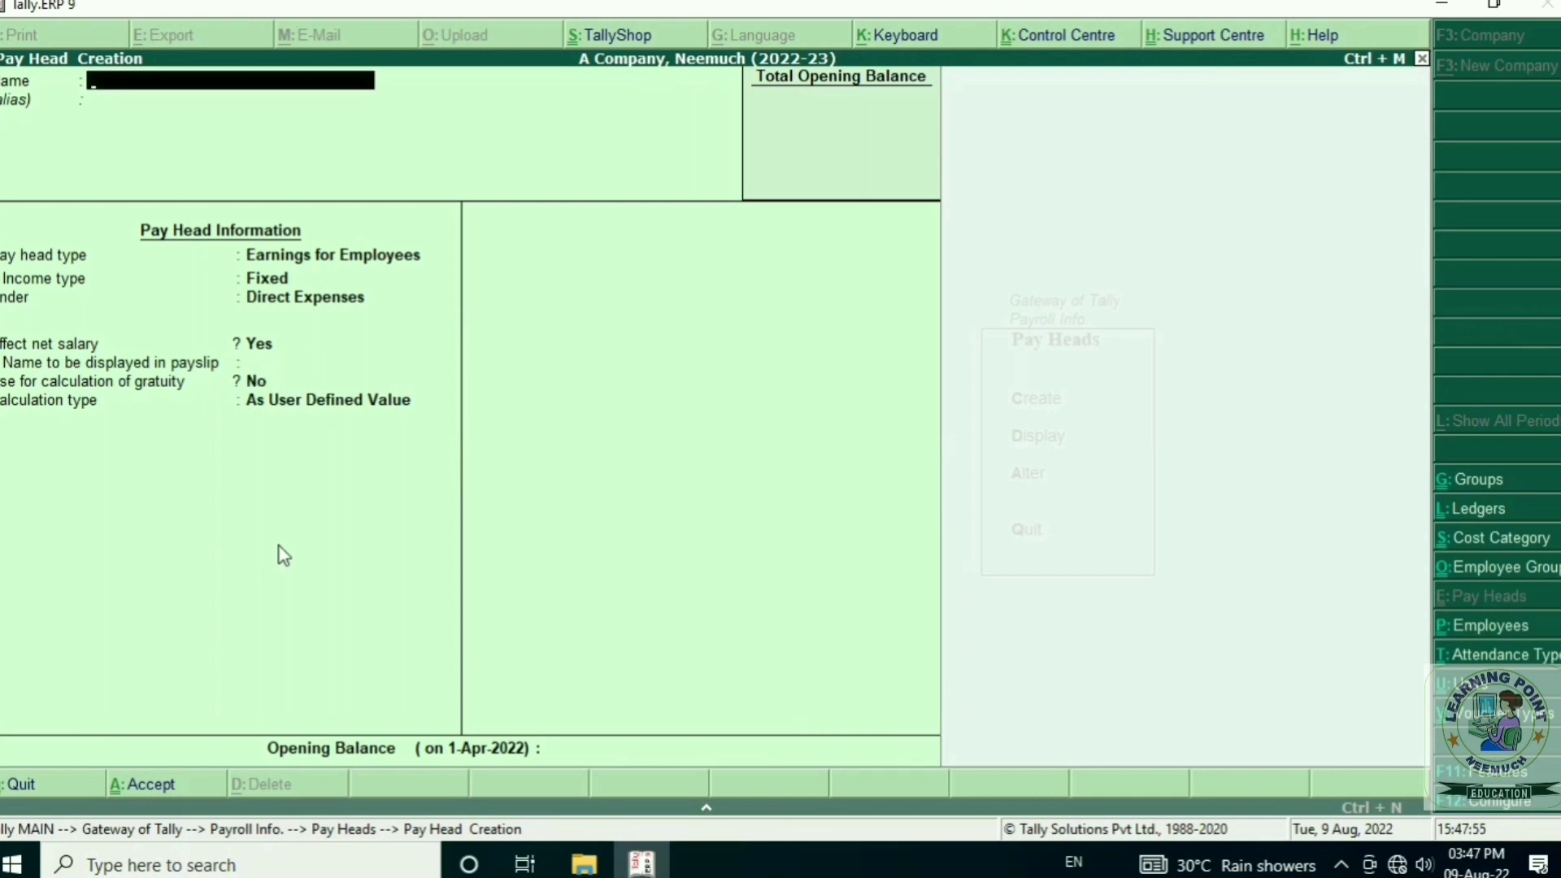
- Name the next pay head Advance, without an alias, and set its pay head type to Loans and Advances
{"action": "type", "text": "Advance"}
{"action": "key", "text": "Return"}
{"action": "key", "text": "Return"}
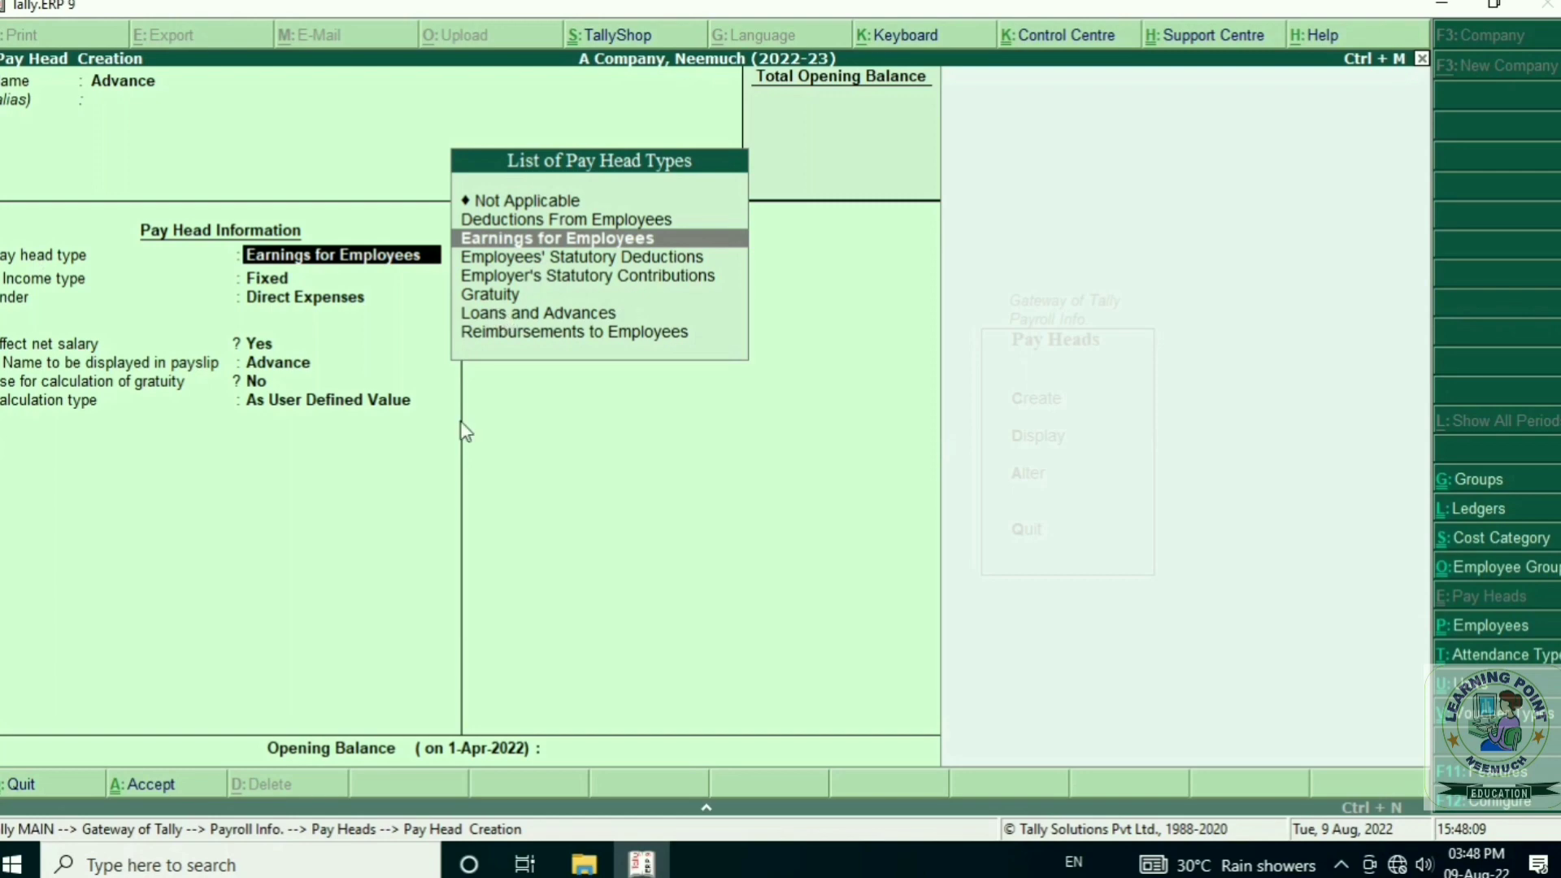
{"action": "key", "text": "Down"}
{"action": "key", "text": "Down"}
{"action": "key", "text": "Down"}
{"action": "key", "text": "Down"}
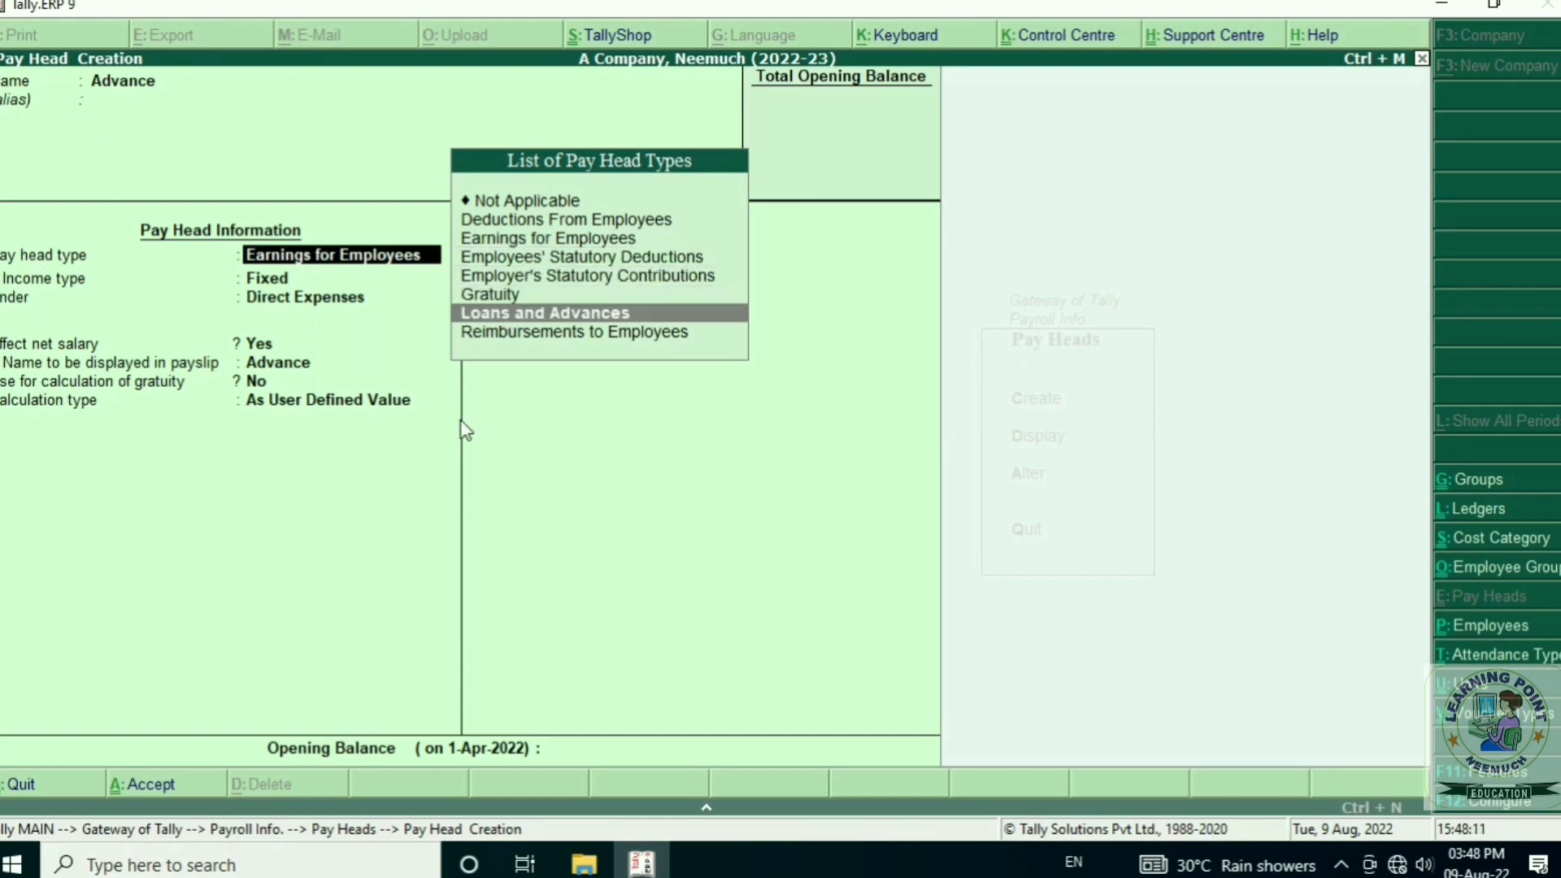
{"action": "key", "text": "Return"}
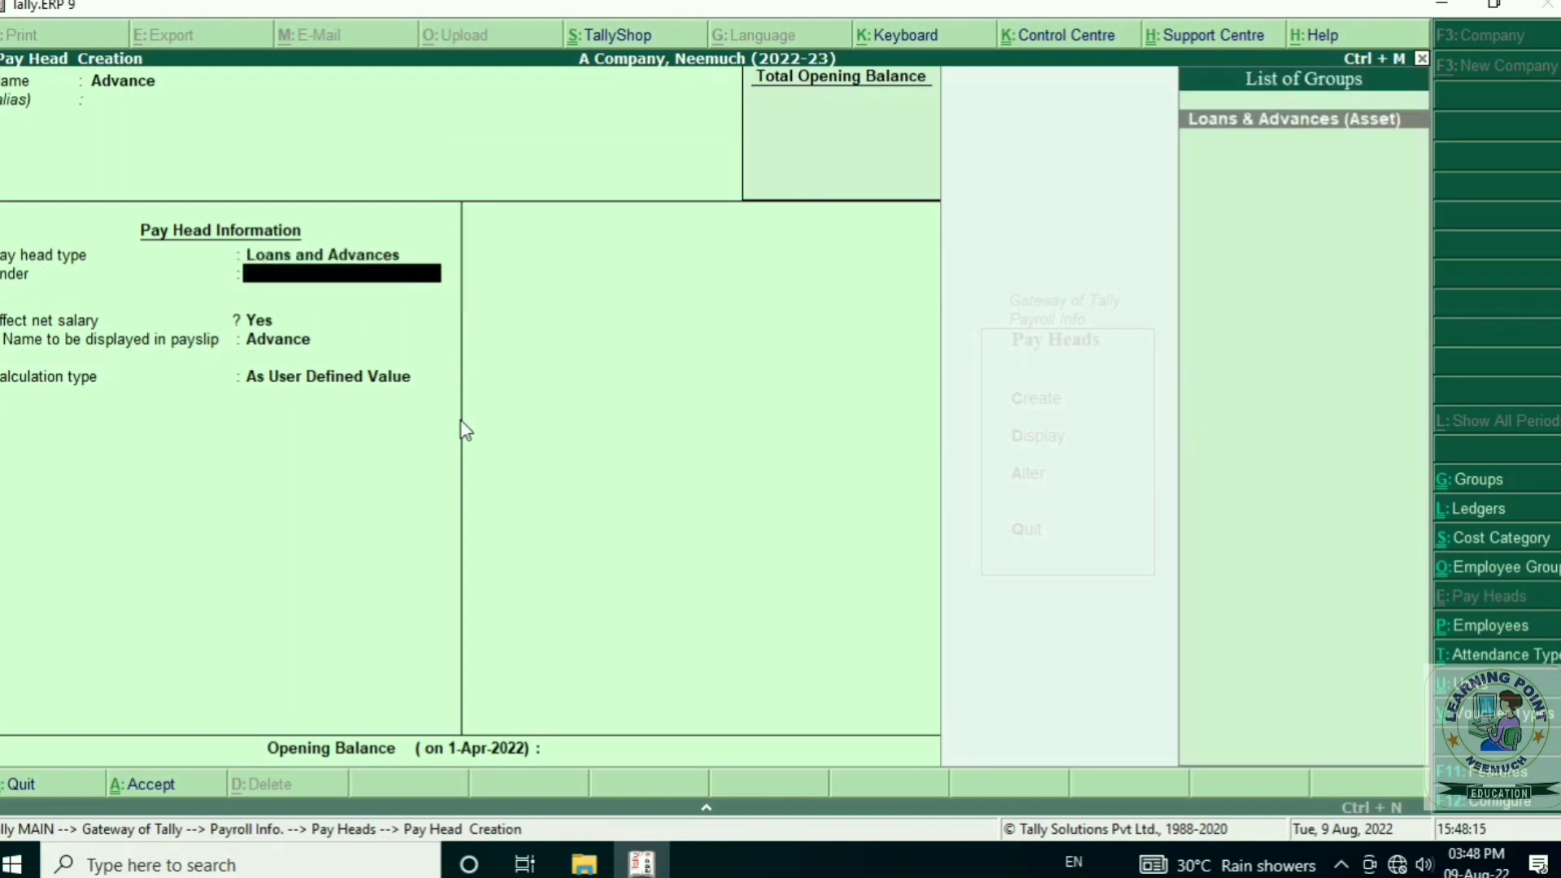
- Place Advance under Loans & Advances (Asset), affecting net salary and calculated As User Defined Value, and save the pay head
{"action": "key", "text": "Return"}
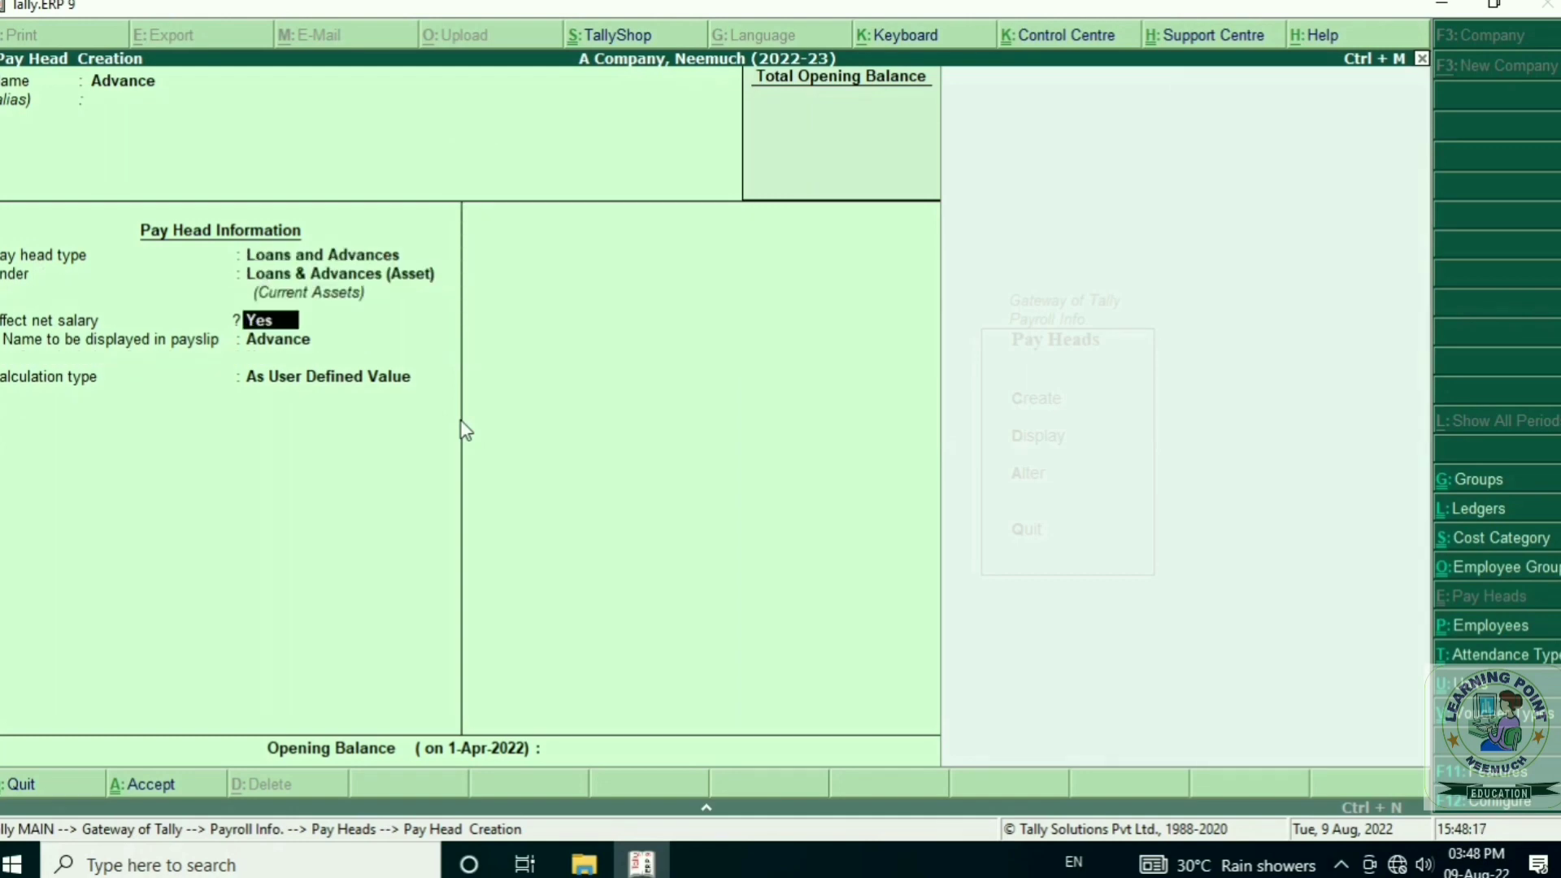
{"action": "key", "text": "Return"}
{"action": "key", "text": "Return"}
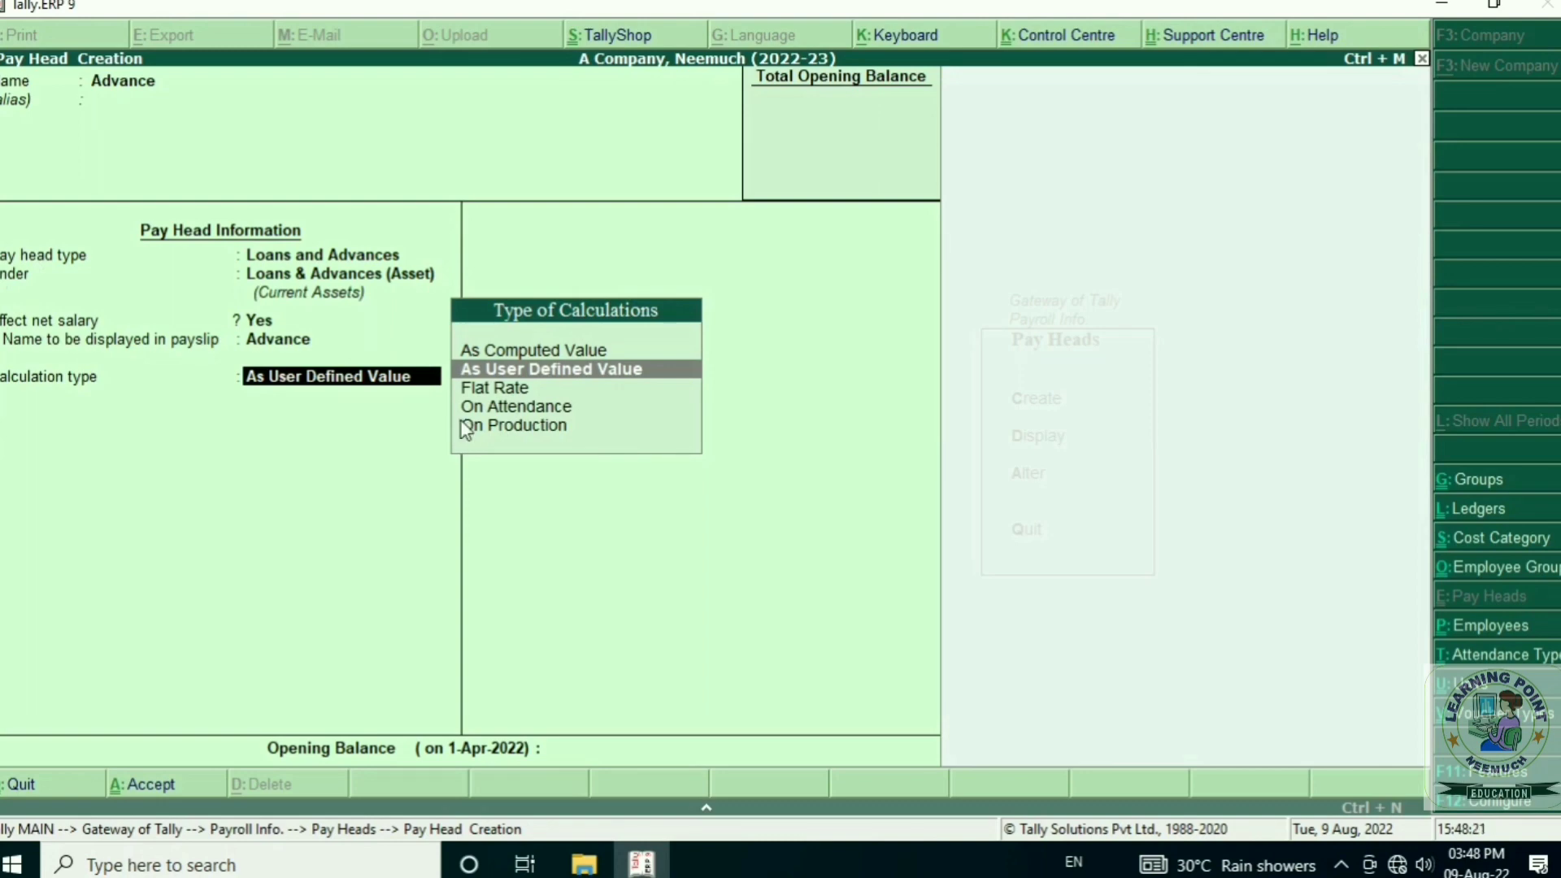
{"action": "key", "text": "Return"}
{"action": "key", "text": "Return"}
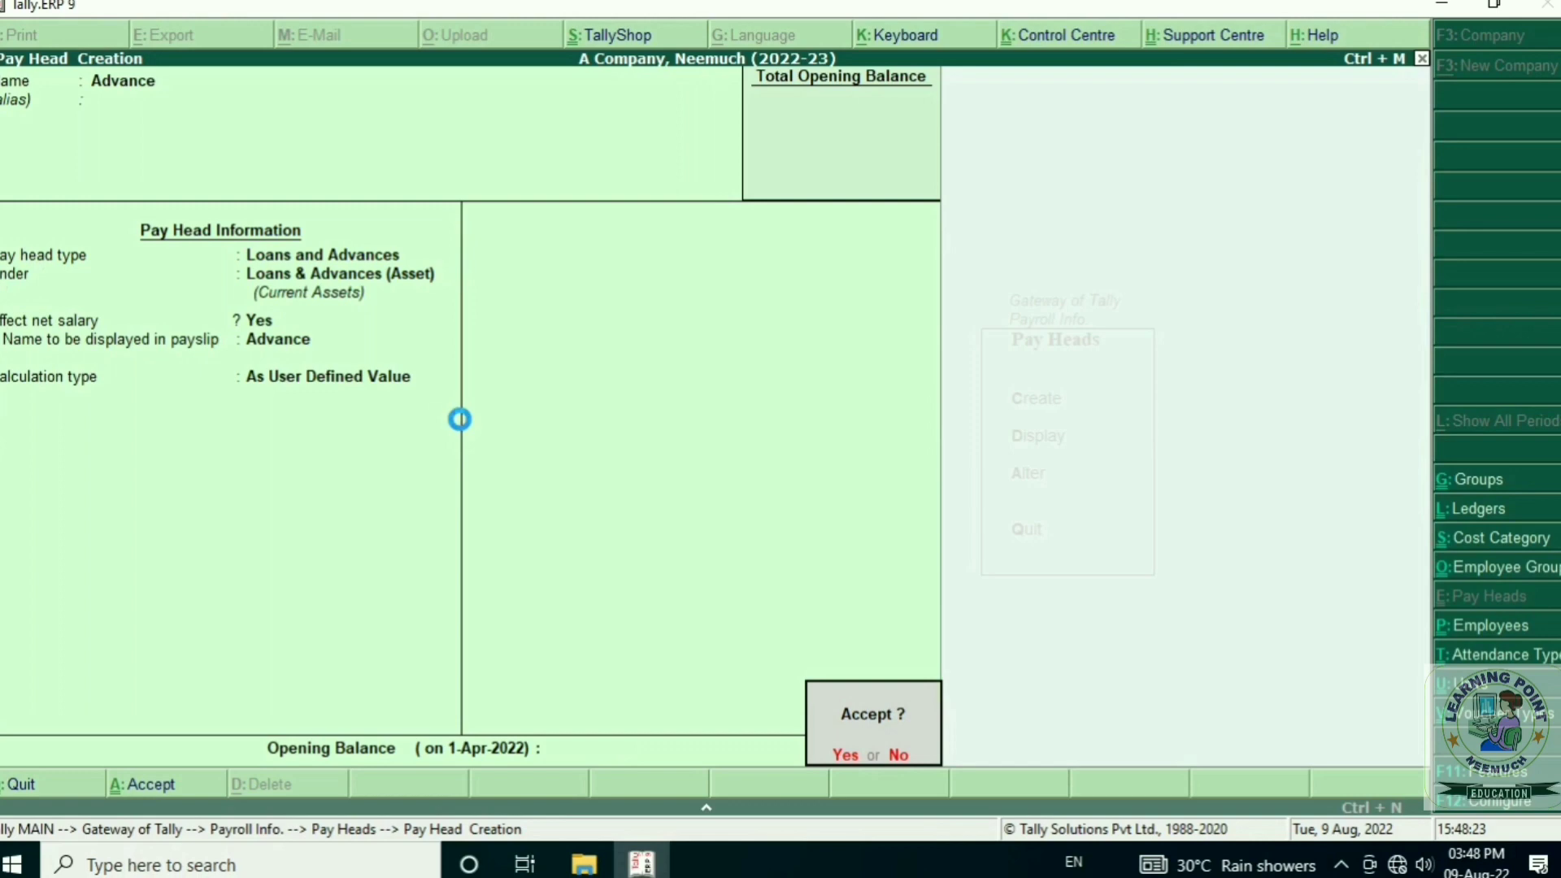
{"action": "key", "text": "Return"}
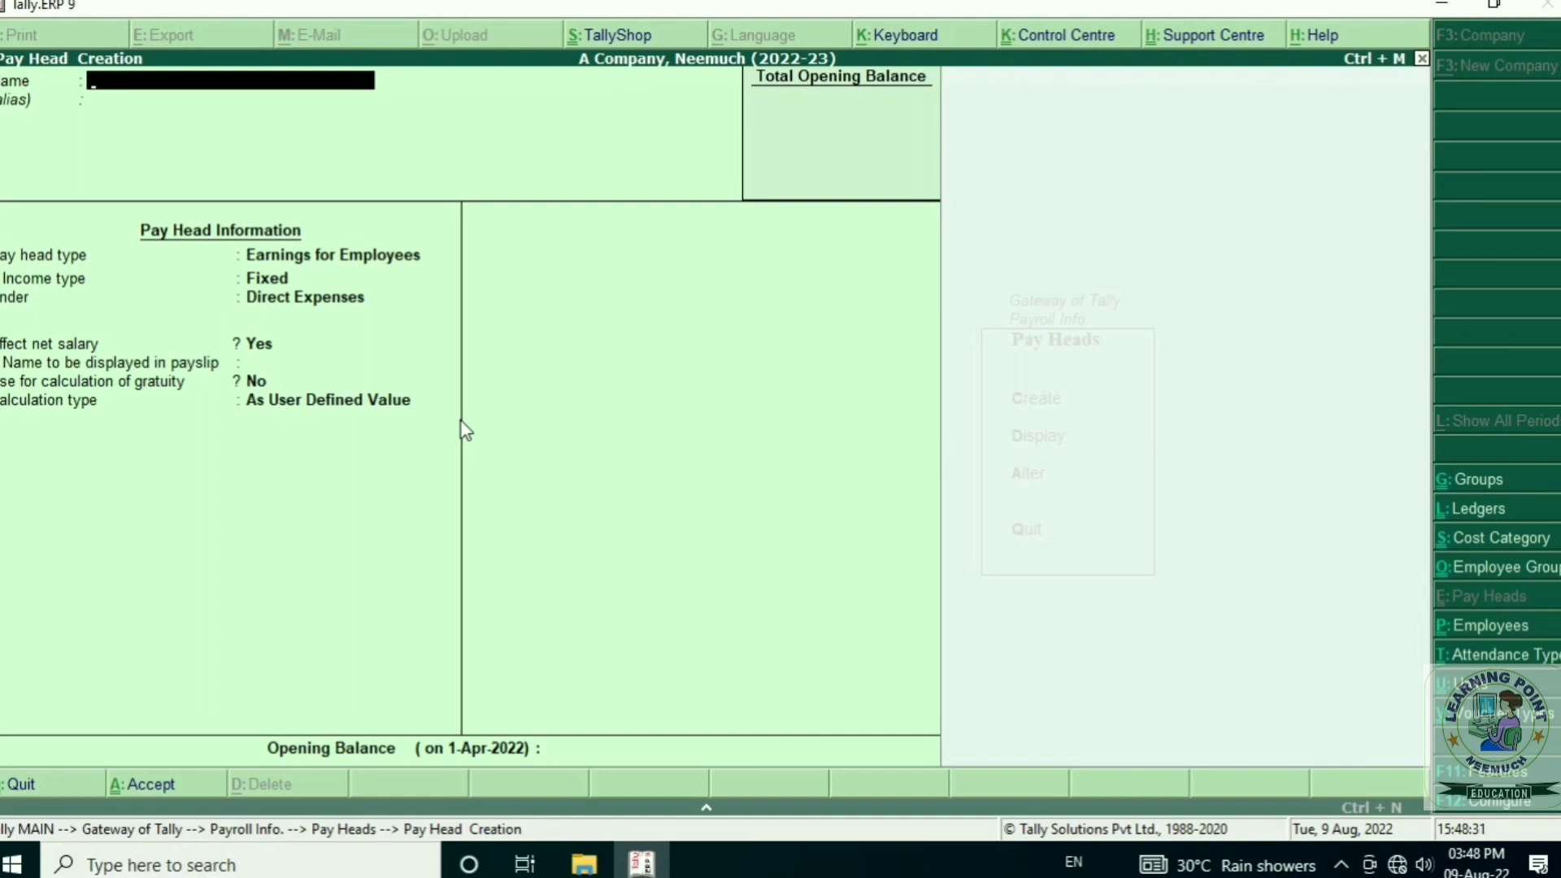
- Name the next pay head Bonus and set it as Earnings for Employees with Variable income type under Indirect Expenses
{"action": "type", "text": "Bonus"}
{"action": "key", "text": "Return"}
{"action": "key", "text": "Return"}
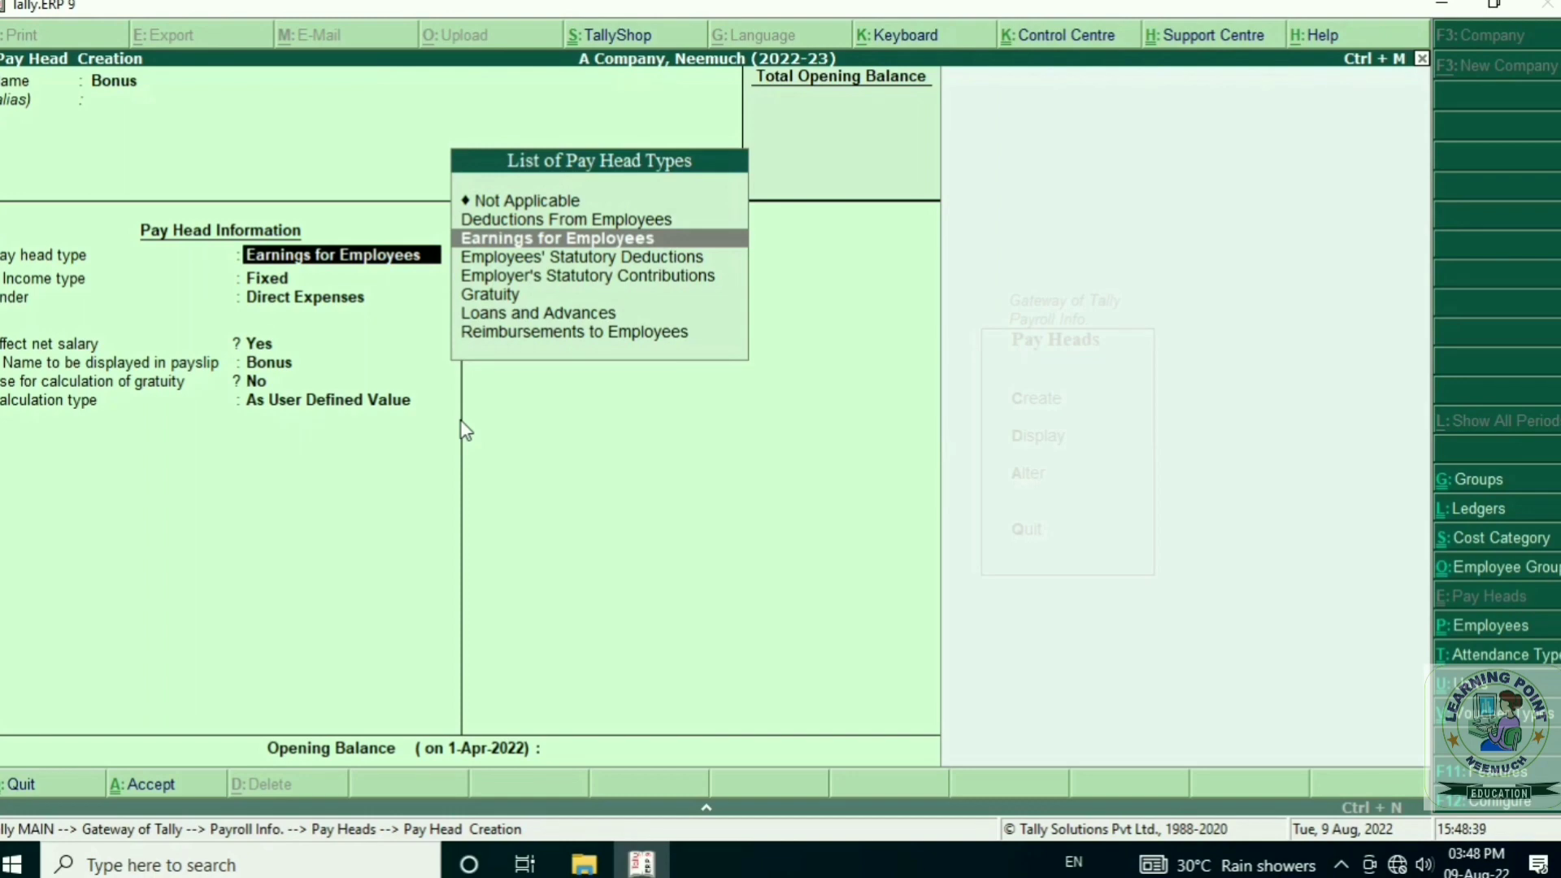
{"action": "key", "text": "Return"}
{"action": "key", "text": "Down"}
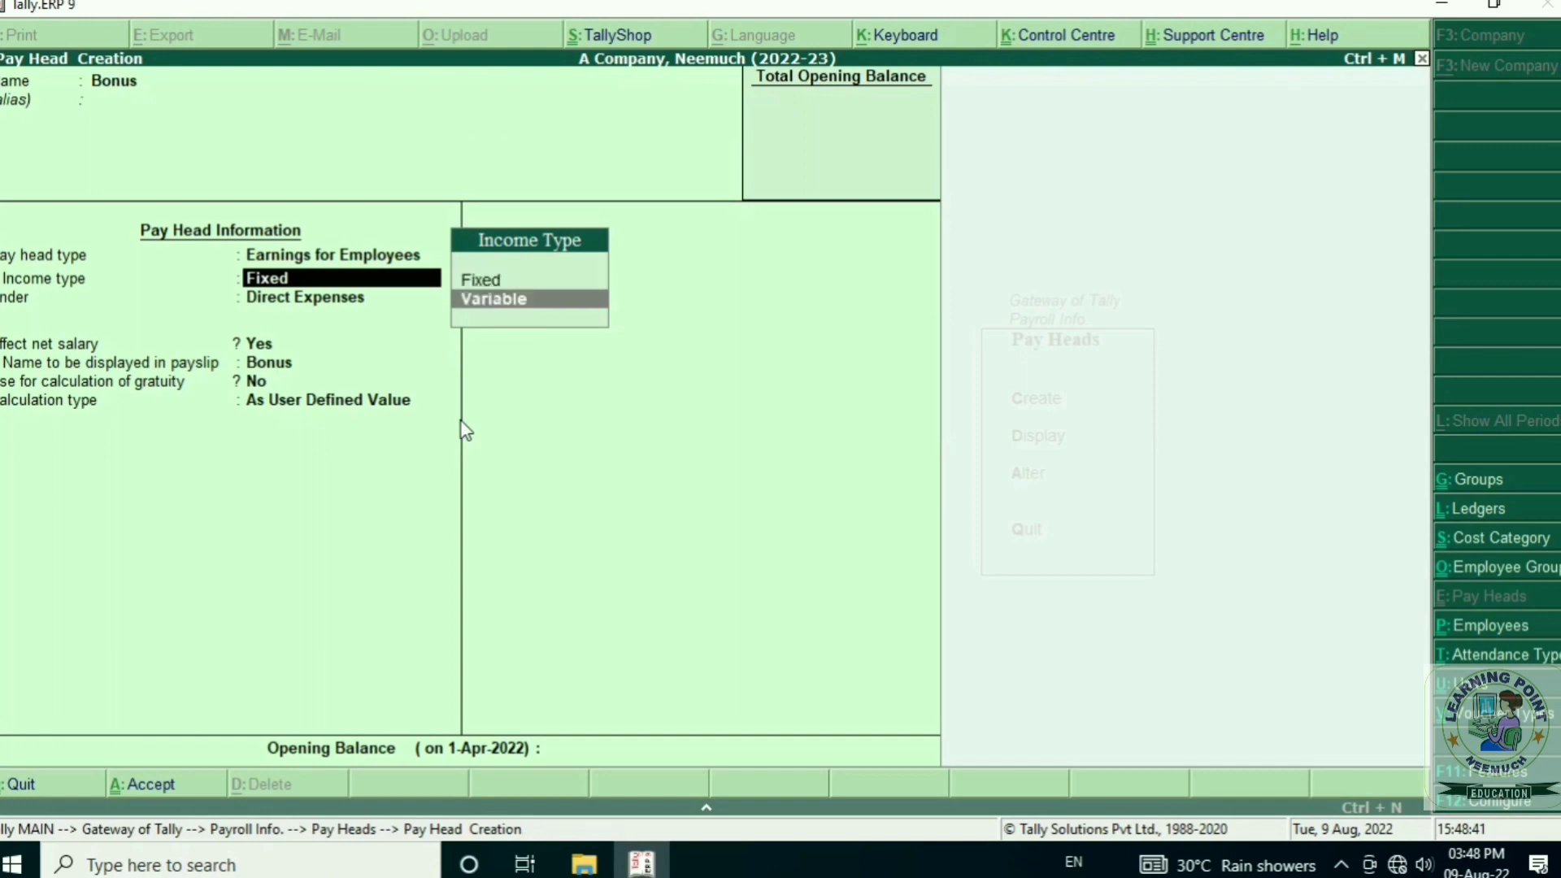
{"action": "key", "text": "Return"}
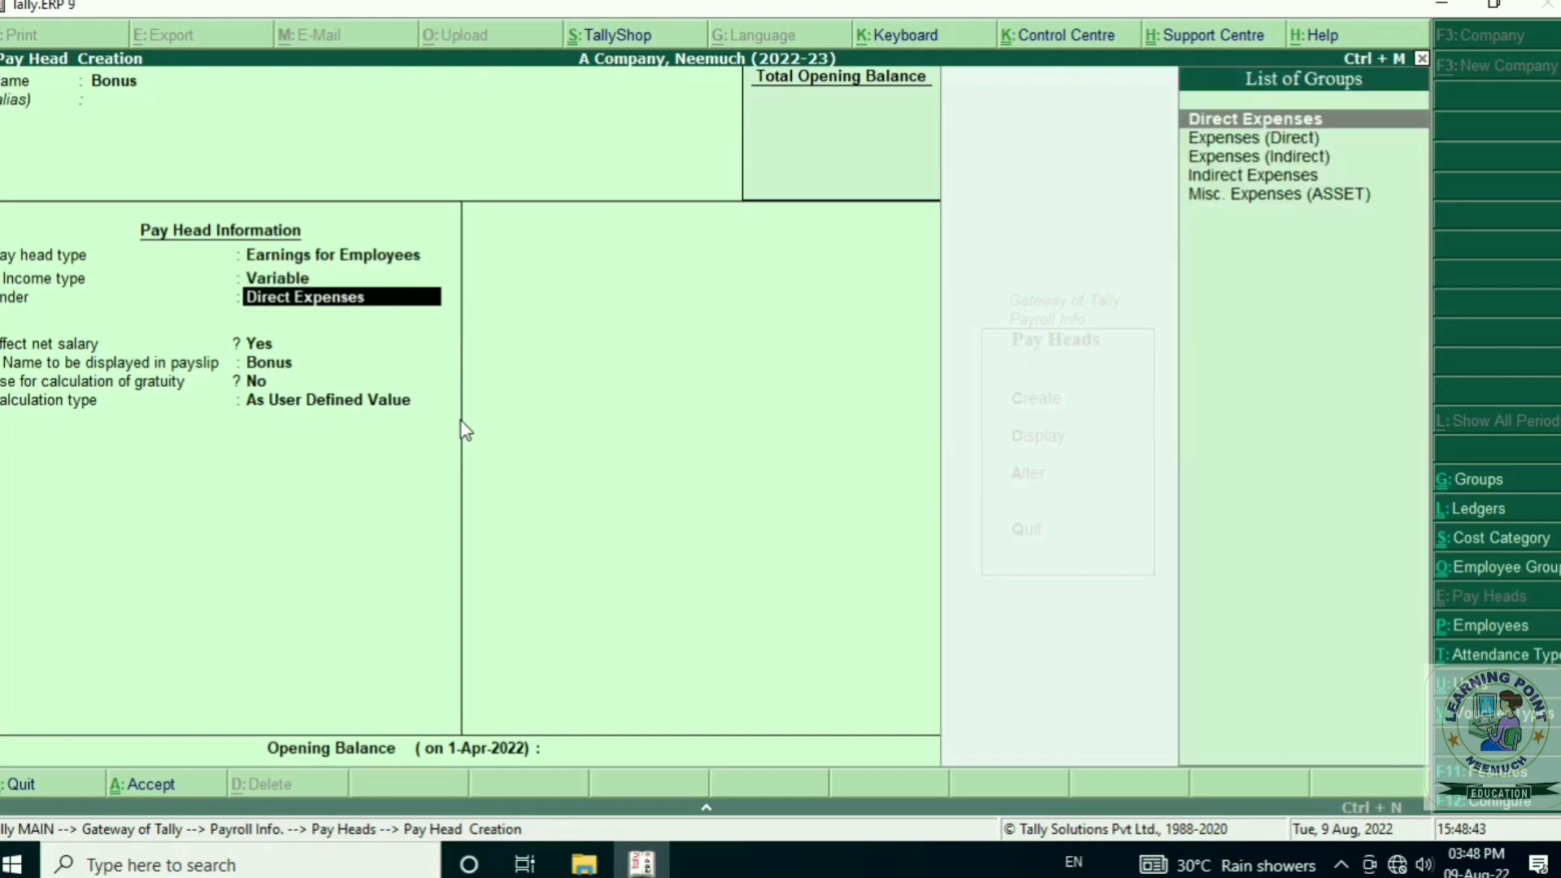
{"action": "key", "text": "Down"}
{"action": "key", "text": "Down"}
{"action": "key", "text": "Down"}
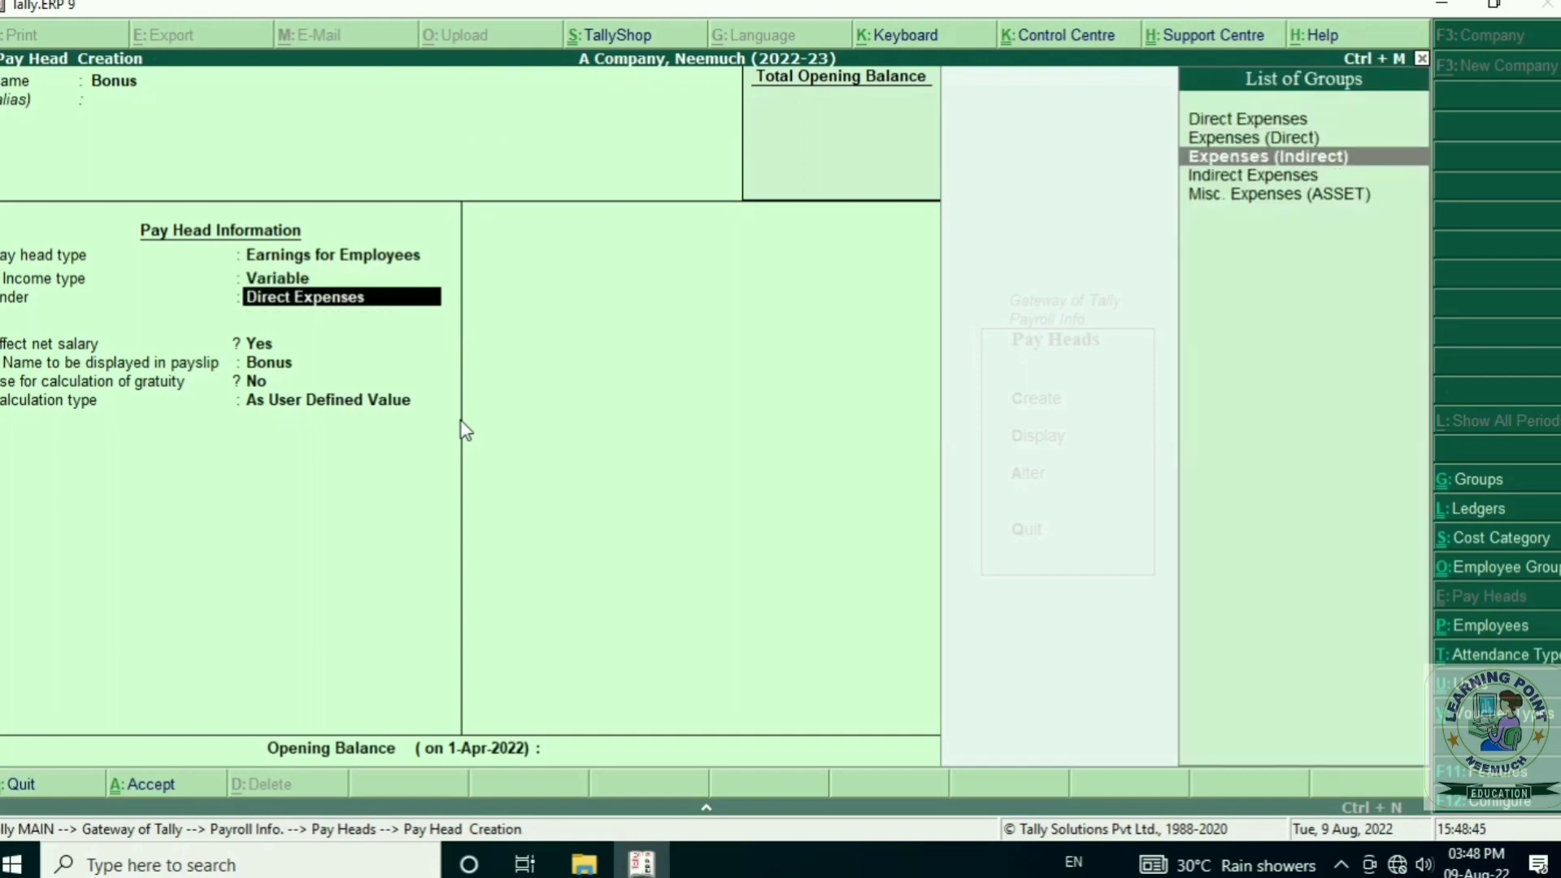
{"action": "key", "text": "Return"}
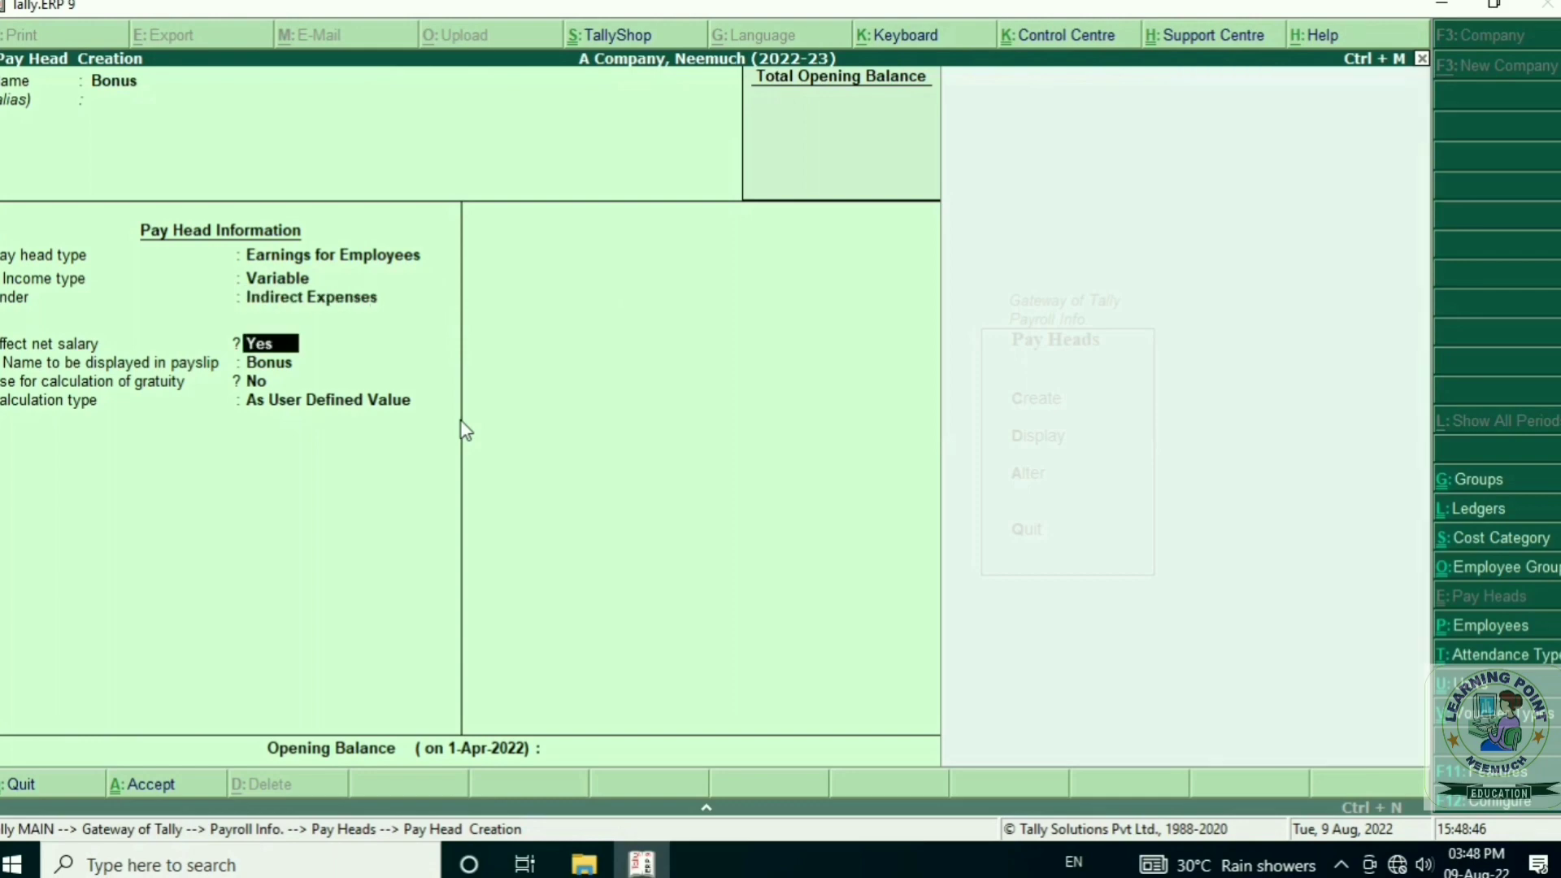
- Keep Bonus affecting net salary and not used for gratuity, and set its calculation type to Flat Rate with Months as the period
{"action": "key", "text": "Return"}
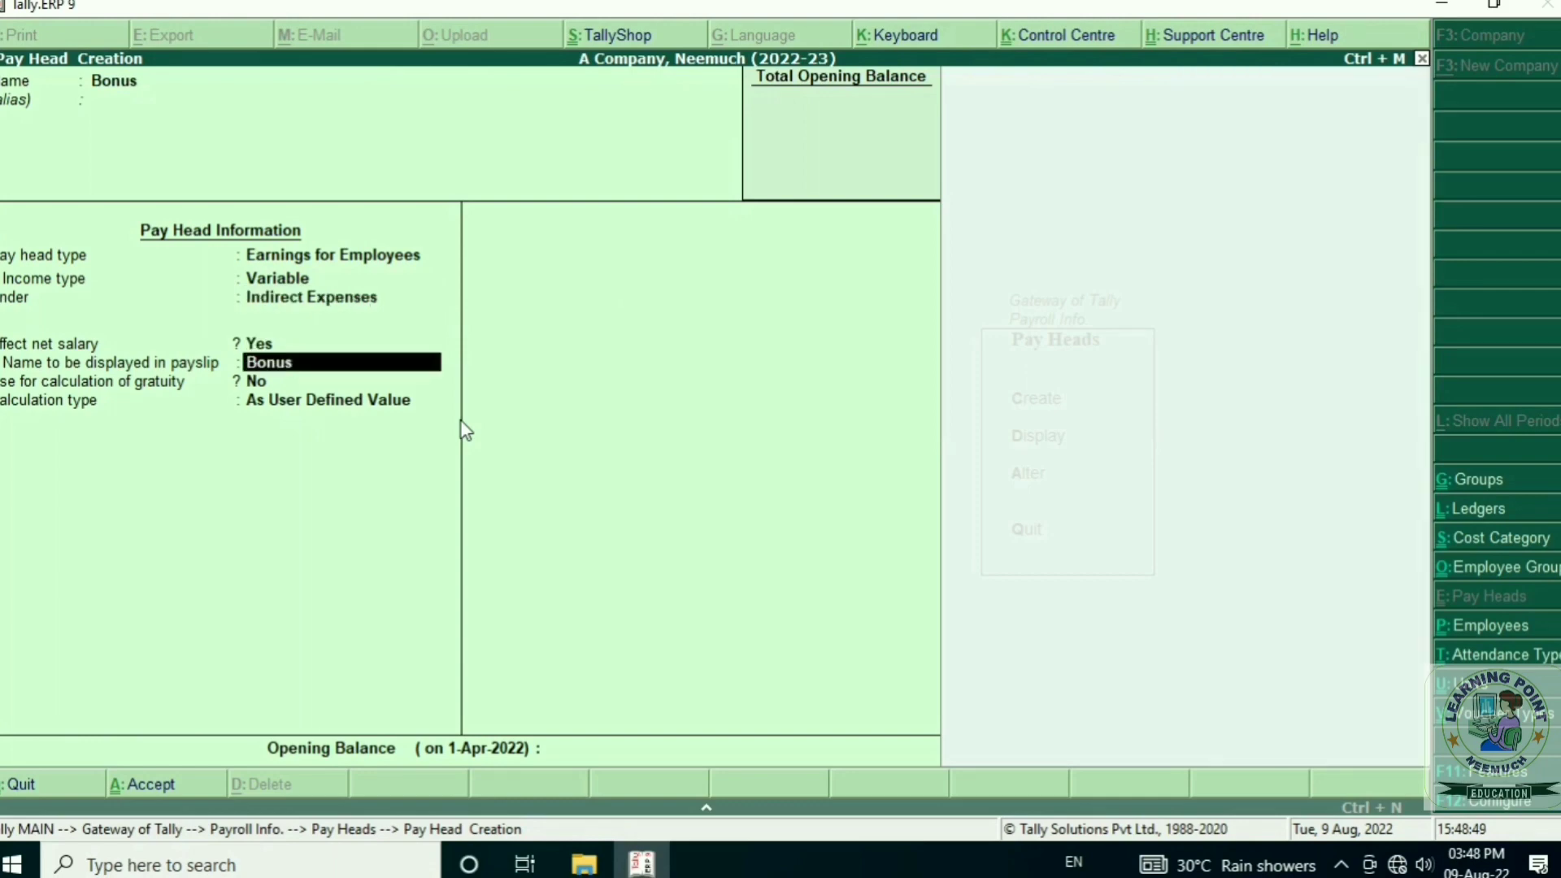
{"action": "key", "text": "Return"}
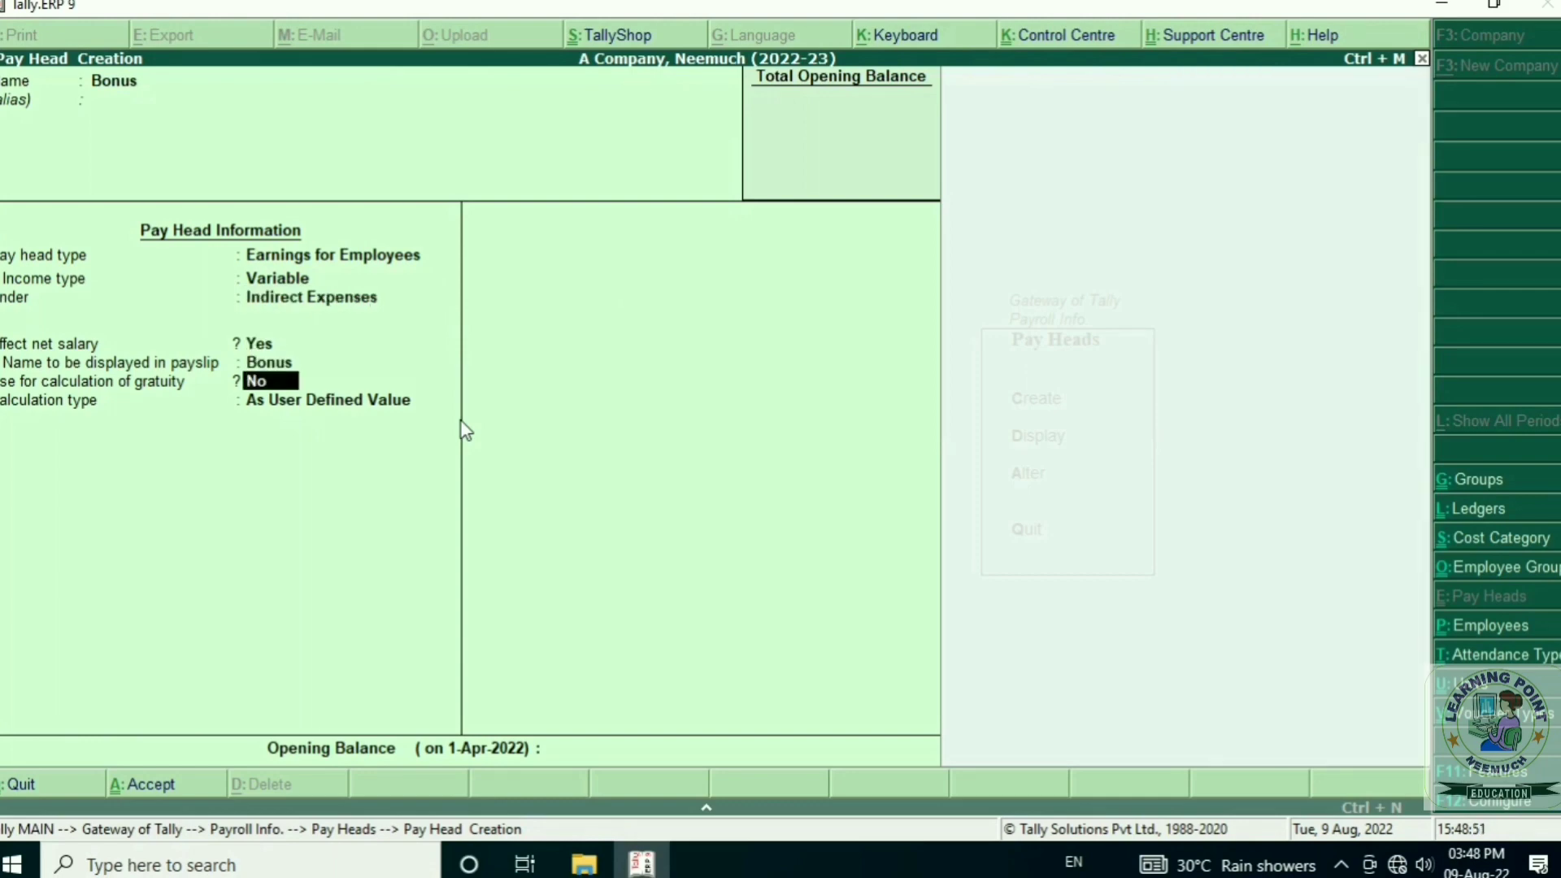
{"action": "key", "text": "Return"}
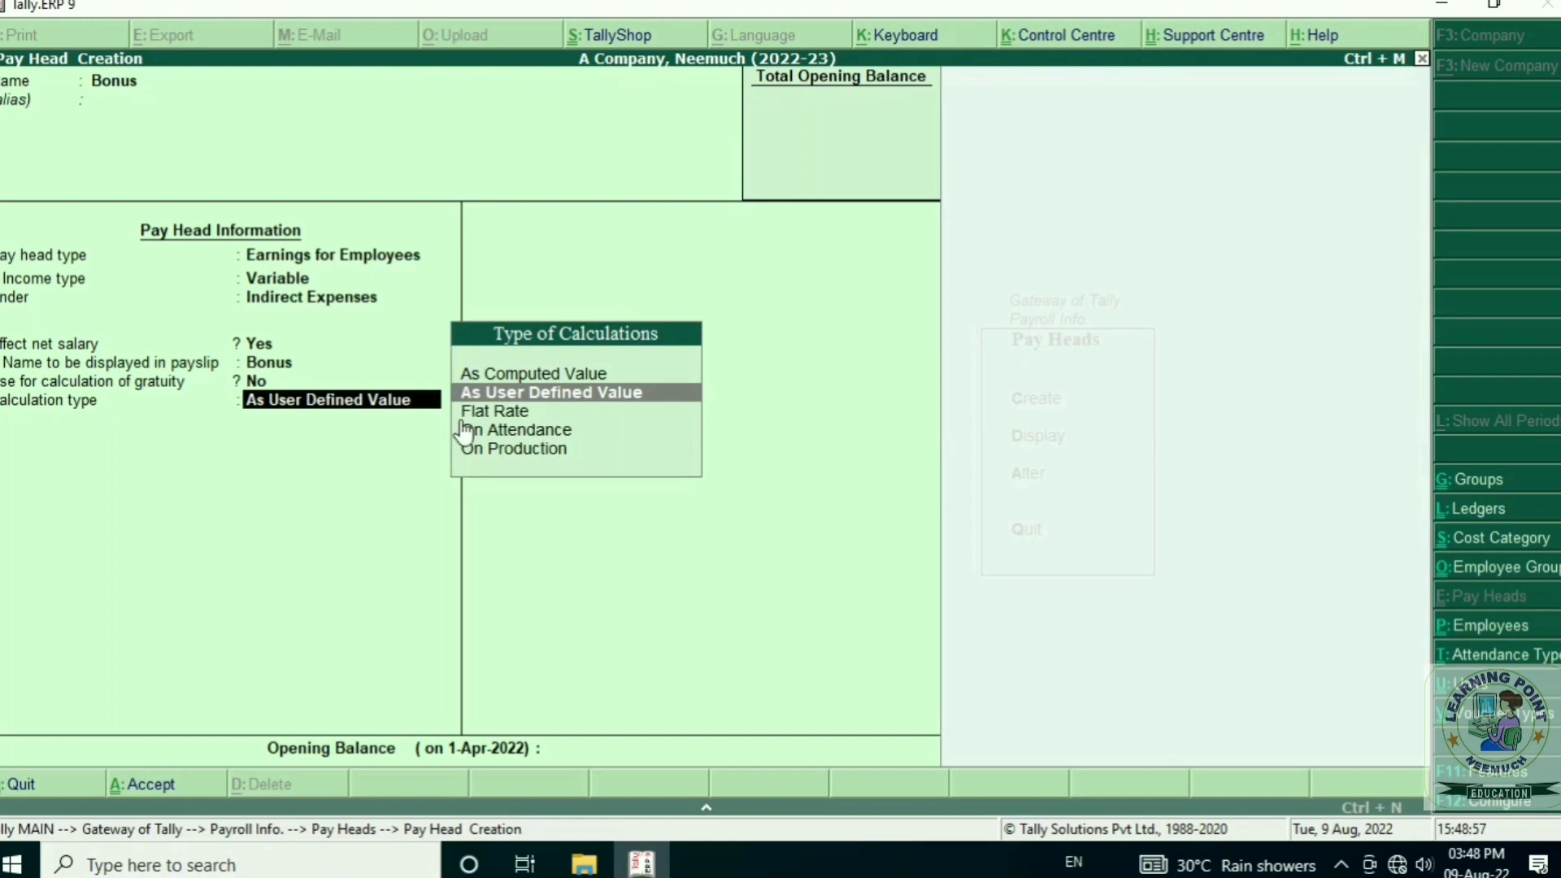
{"action": "key", "text": "Down"}
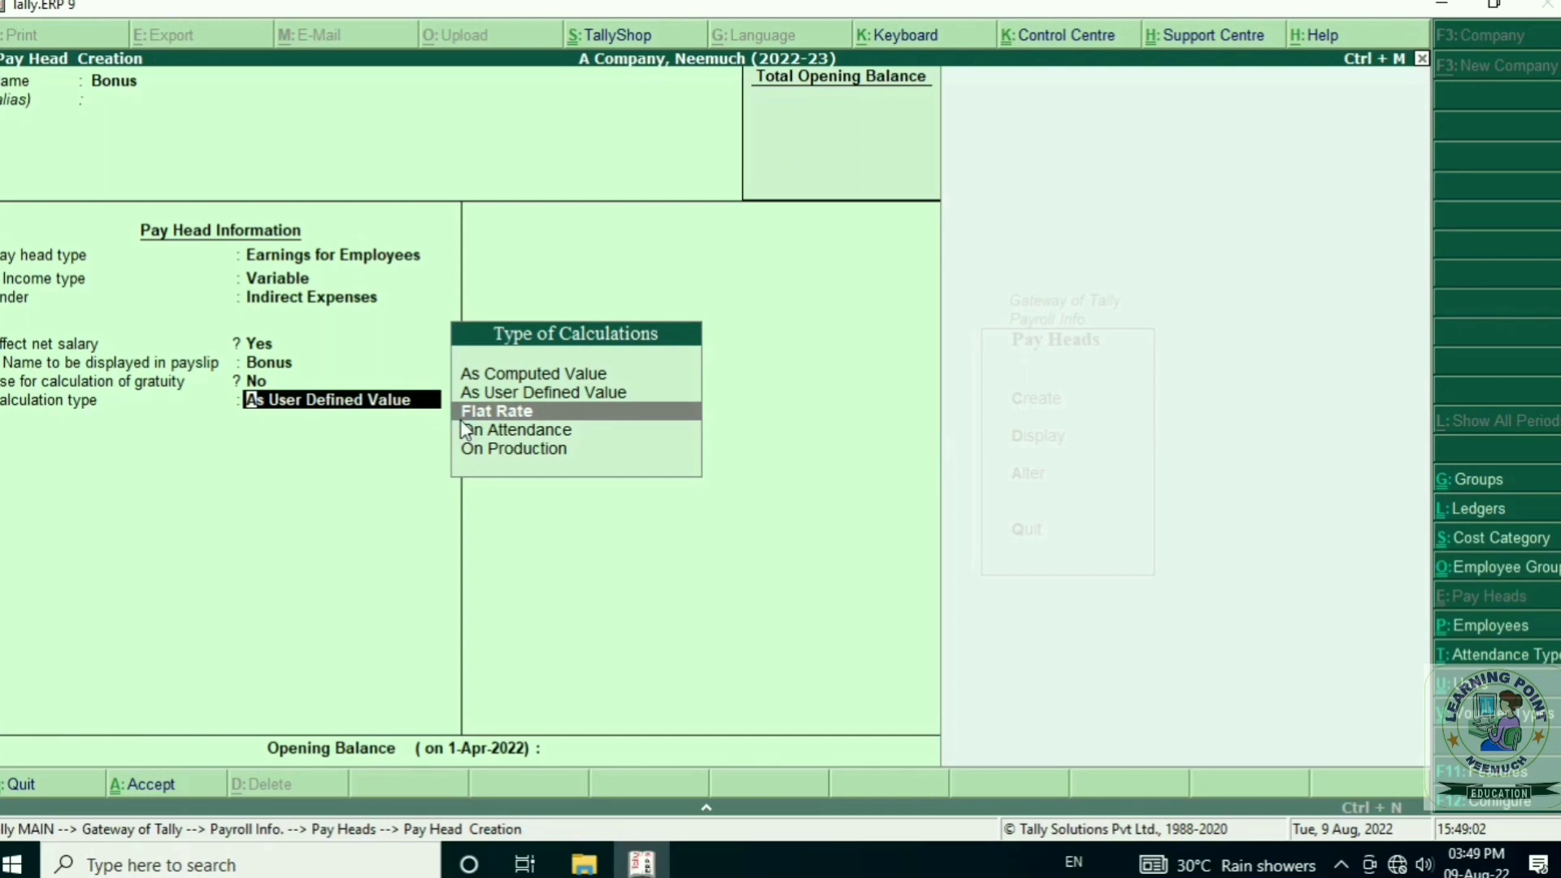
{"action": "key", "text": "Return"}
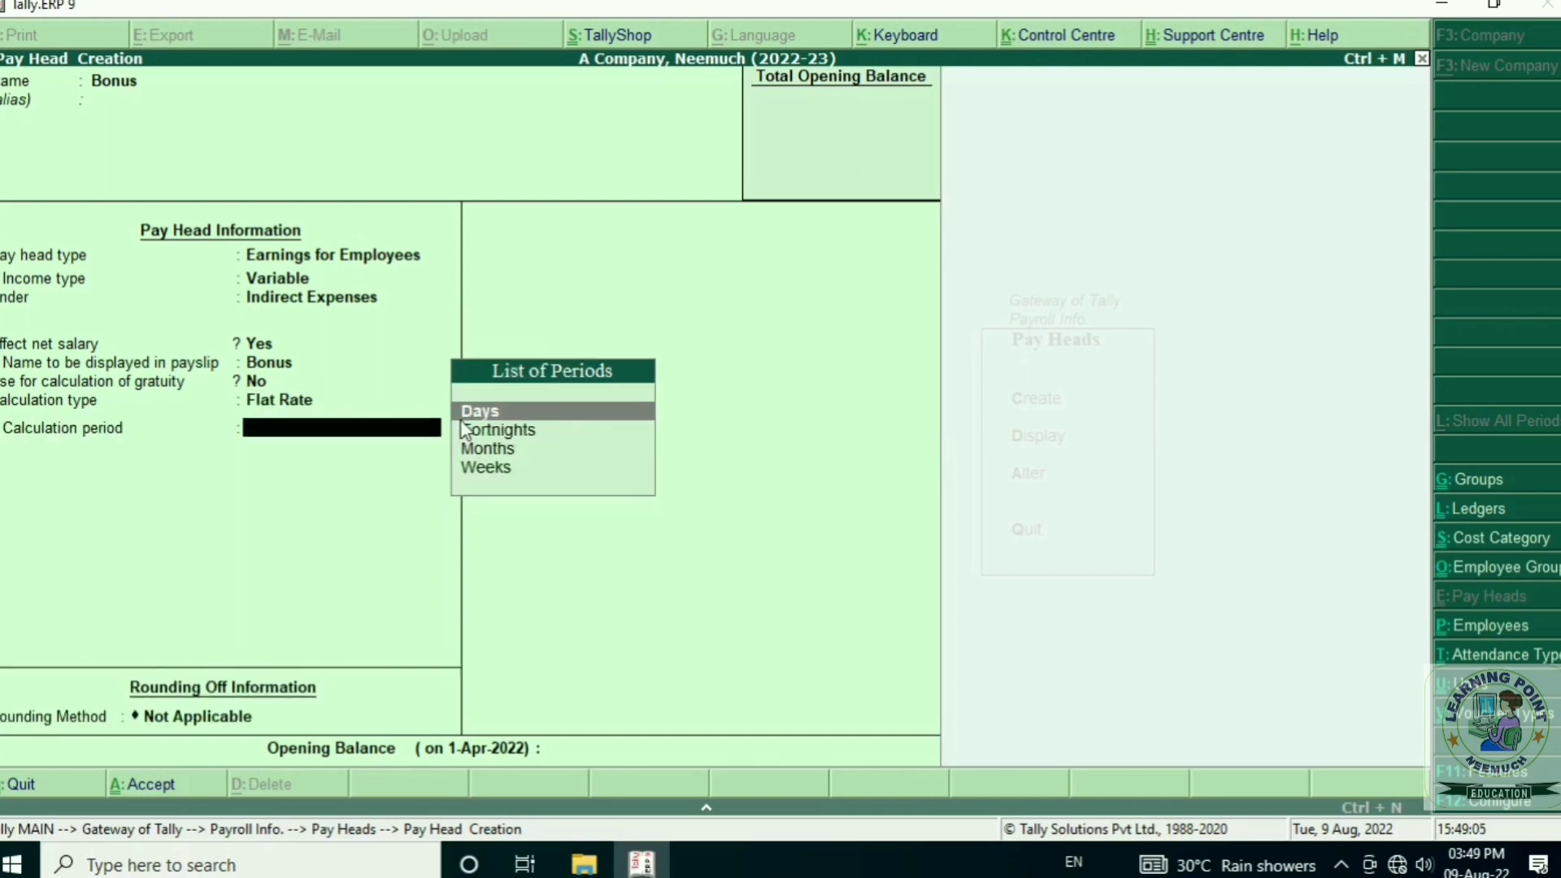
{"action": "key", "text": "Down"}
{"action": "key", "text": "Down"}
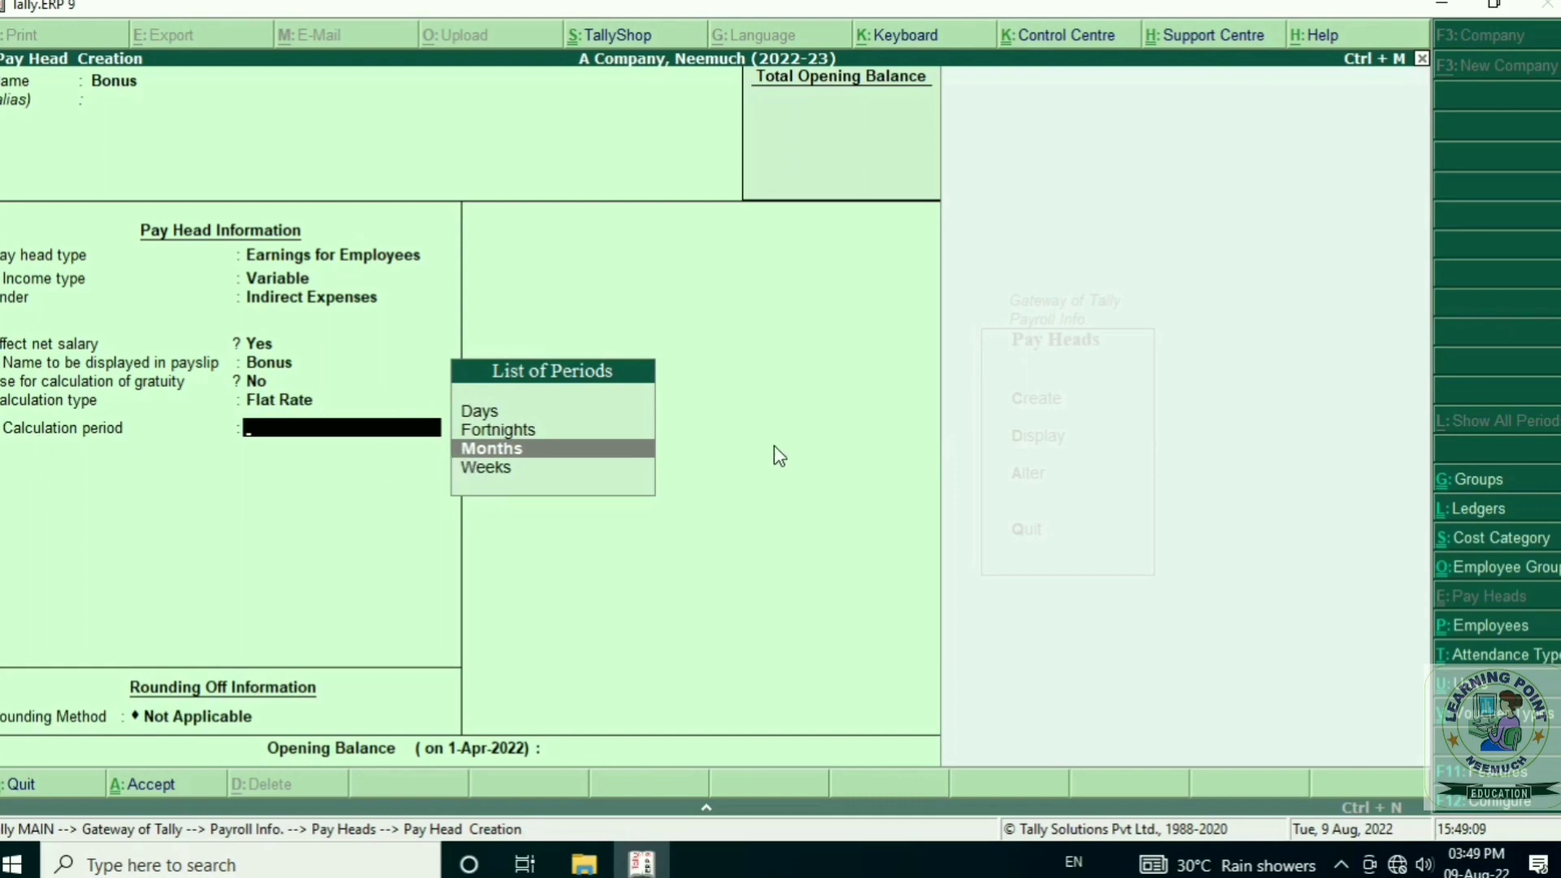
{"action": "key", "text": "Return"}
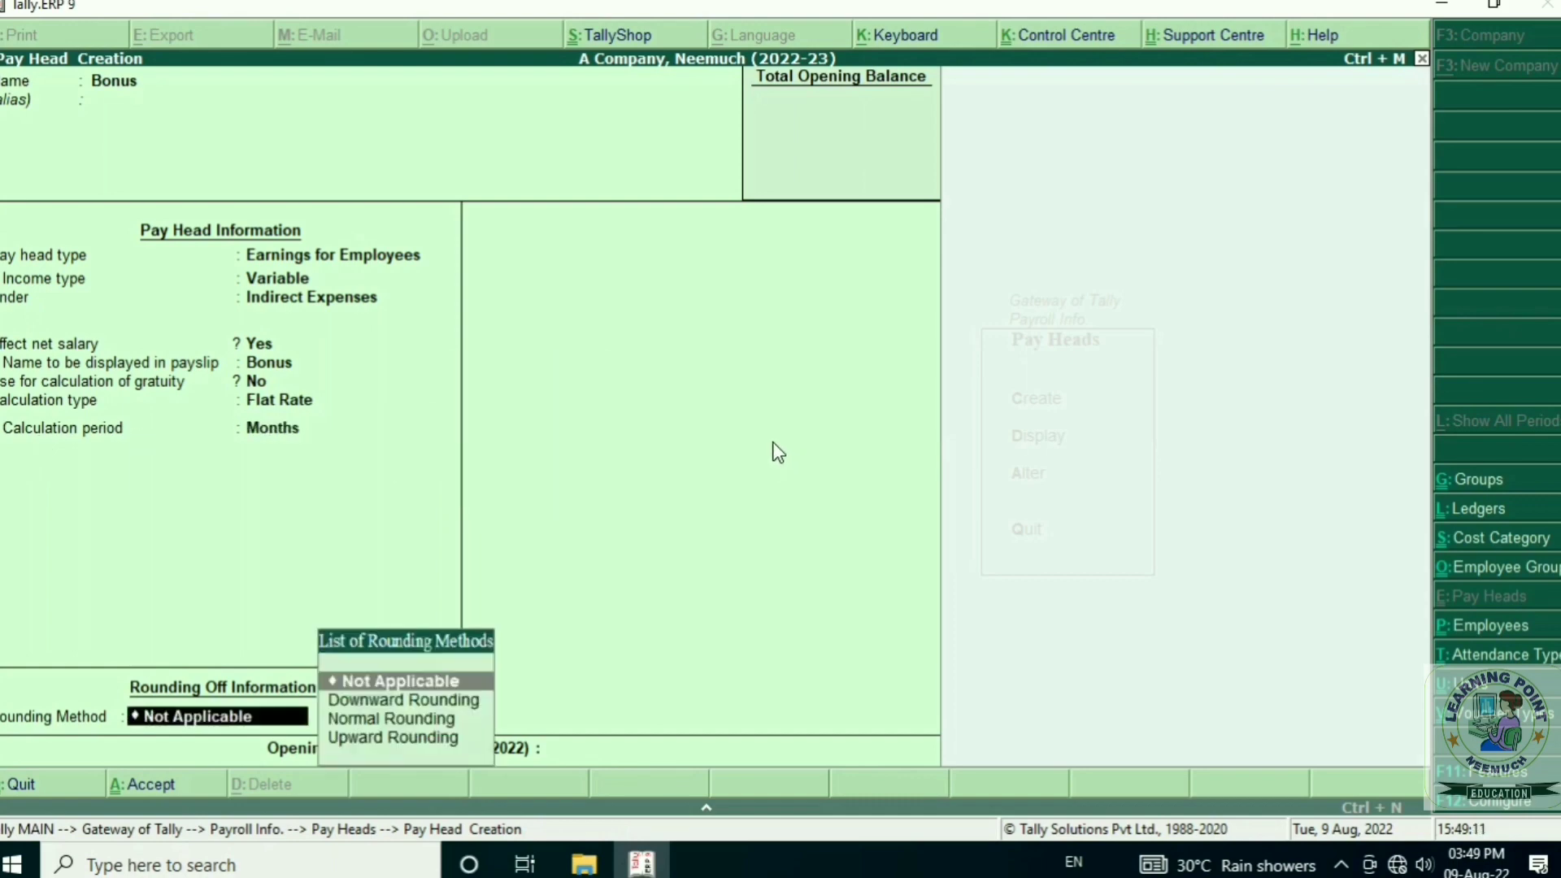
- Set the Bonus rounding method to Normal Rounding without a limit and save the pay head
{"action": "key", "text": "Down"}
{"action": "key", "text": "Down"}
{"action": "key", "text": "Return"}
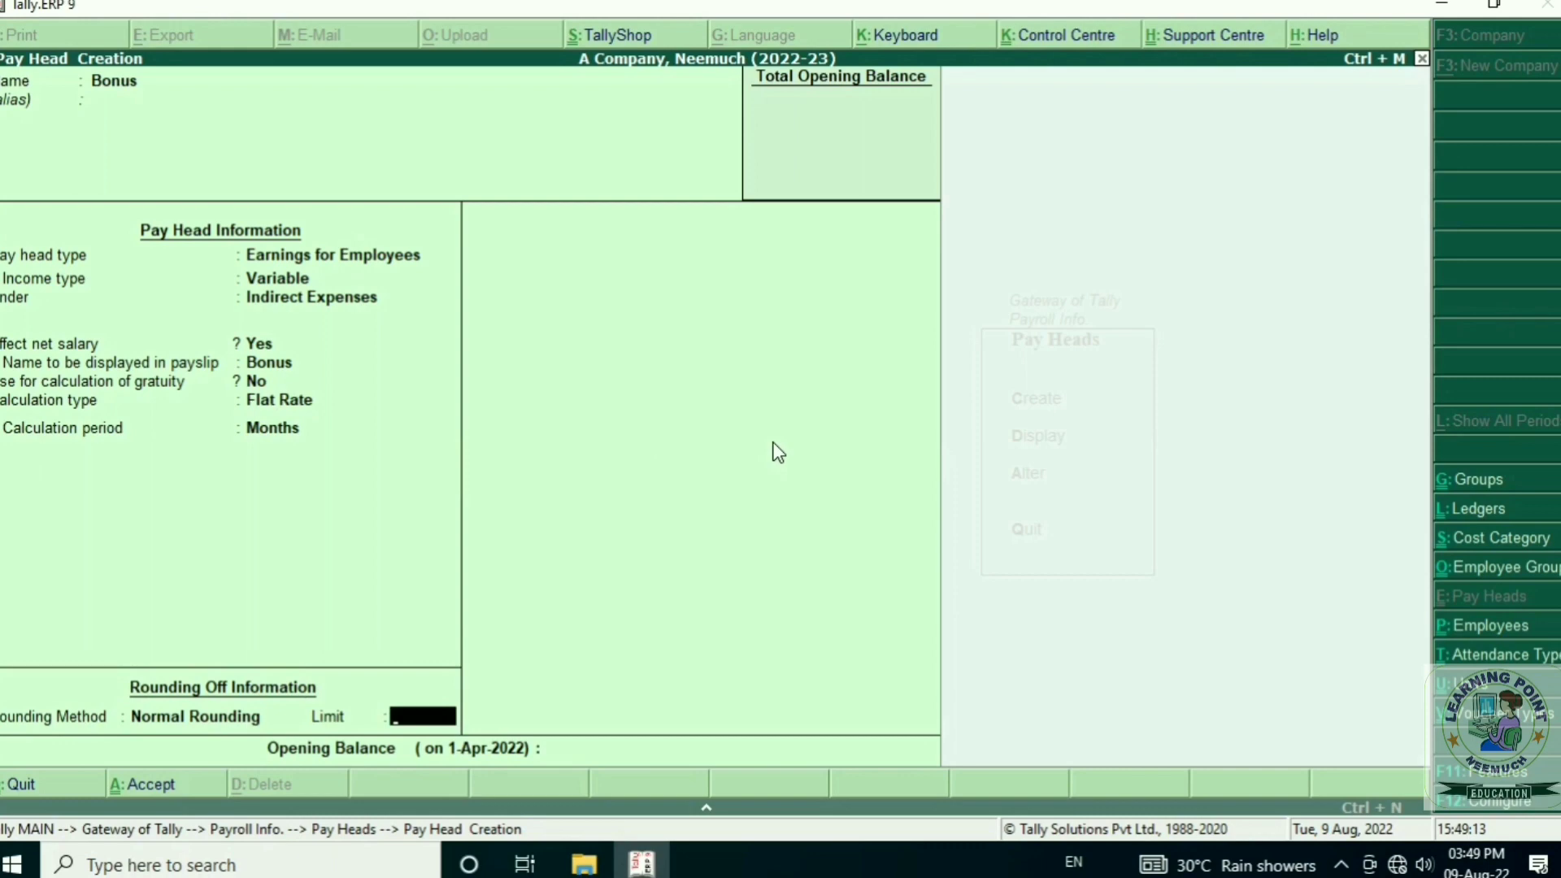
{"action": "key", "text": "Return"}
{"action": "key", "text": "Return"}
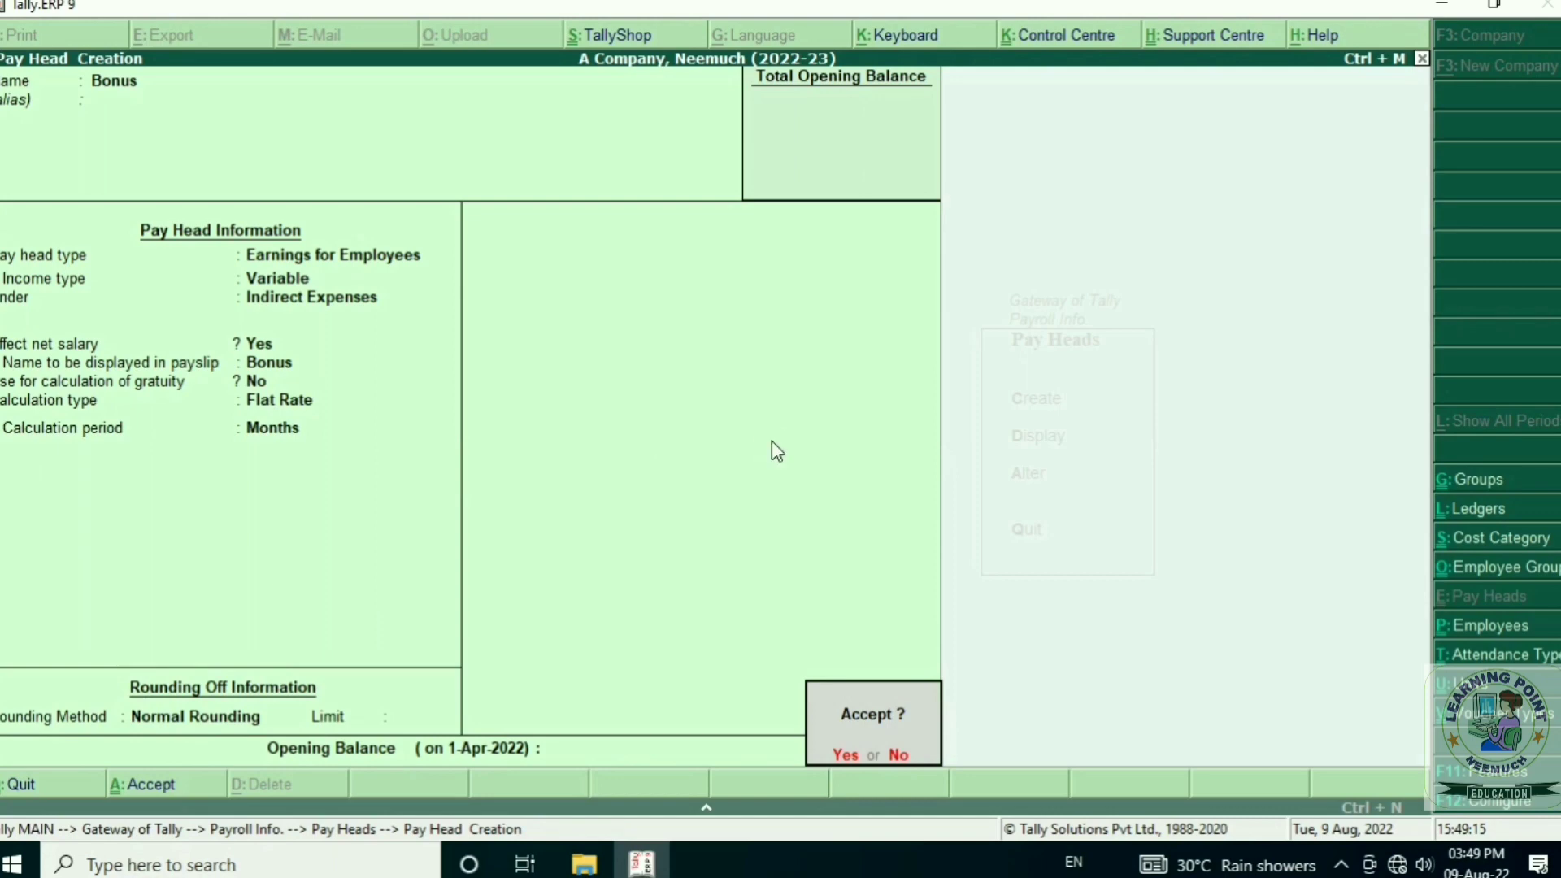
{"action": "key", "text": "Return"}
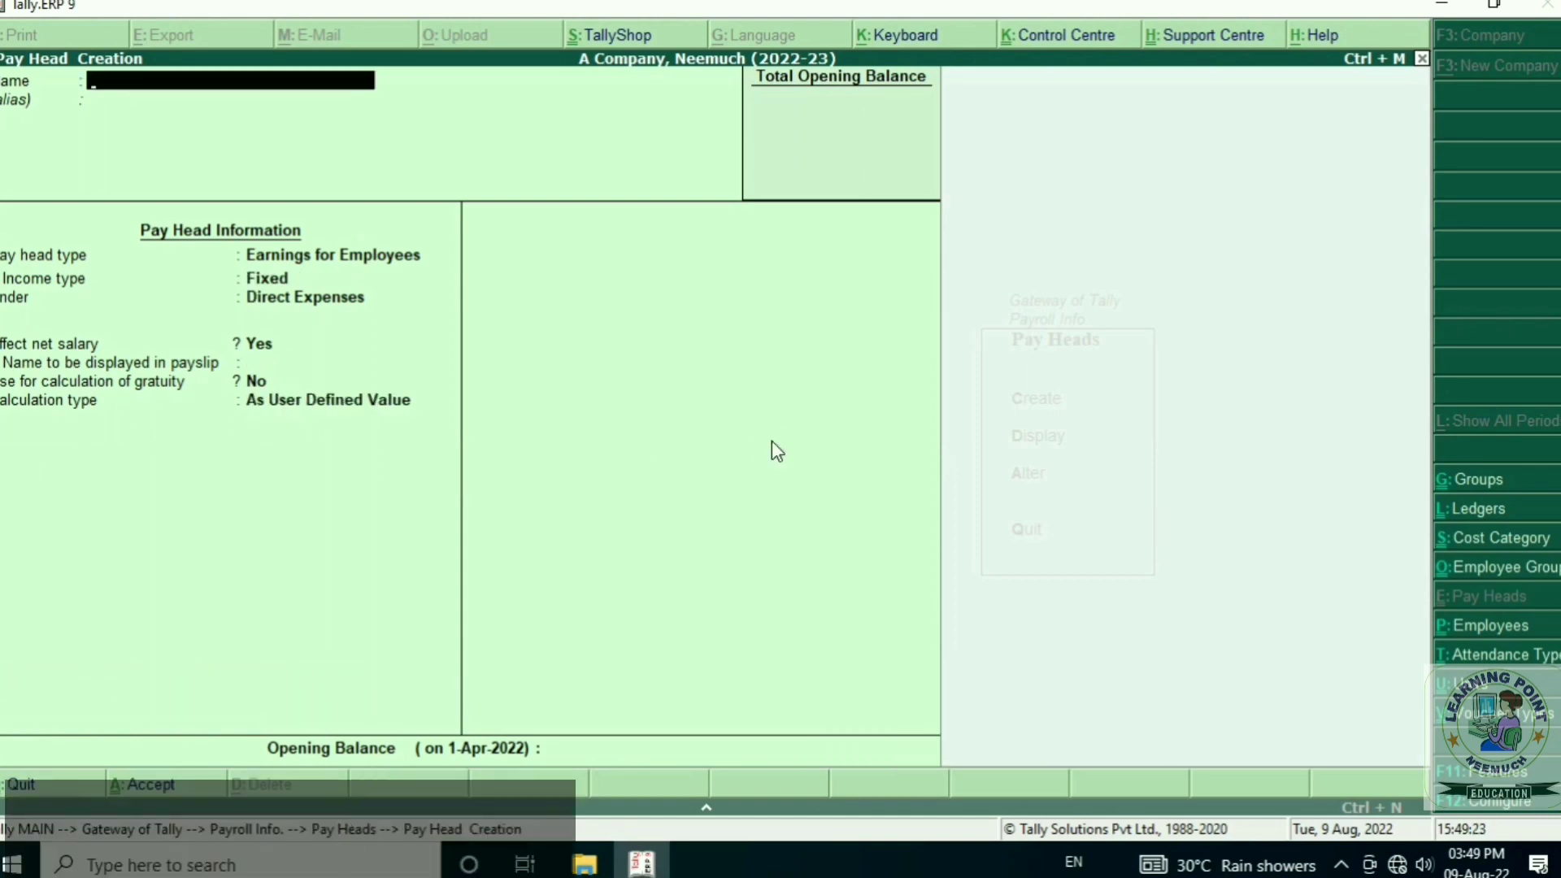
- Name the next pay head PF, without an alias, and set its pay head type to Employees' Statutory Deductions
{"action": "type", "text": "PF"}
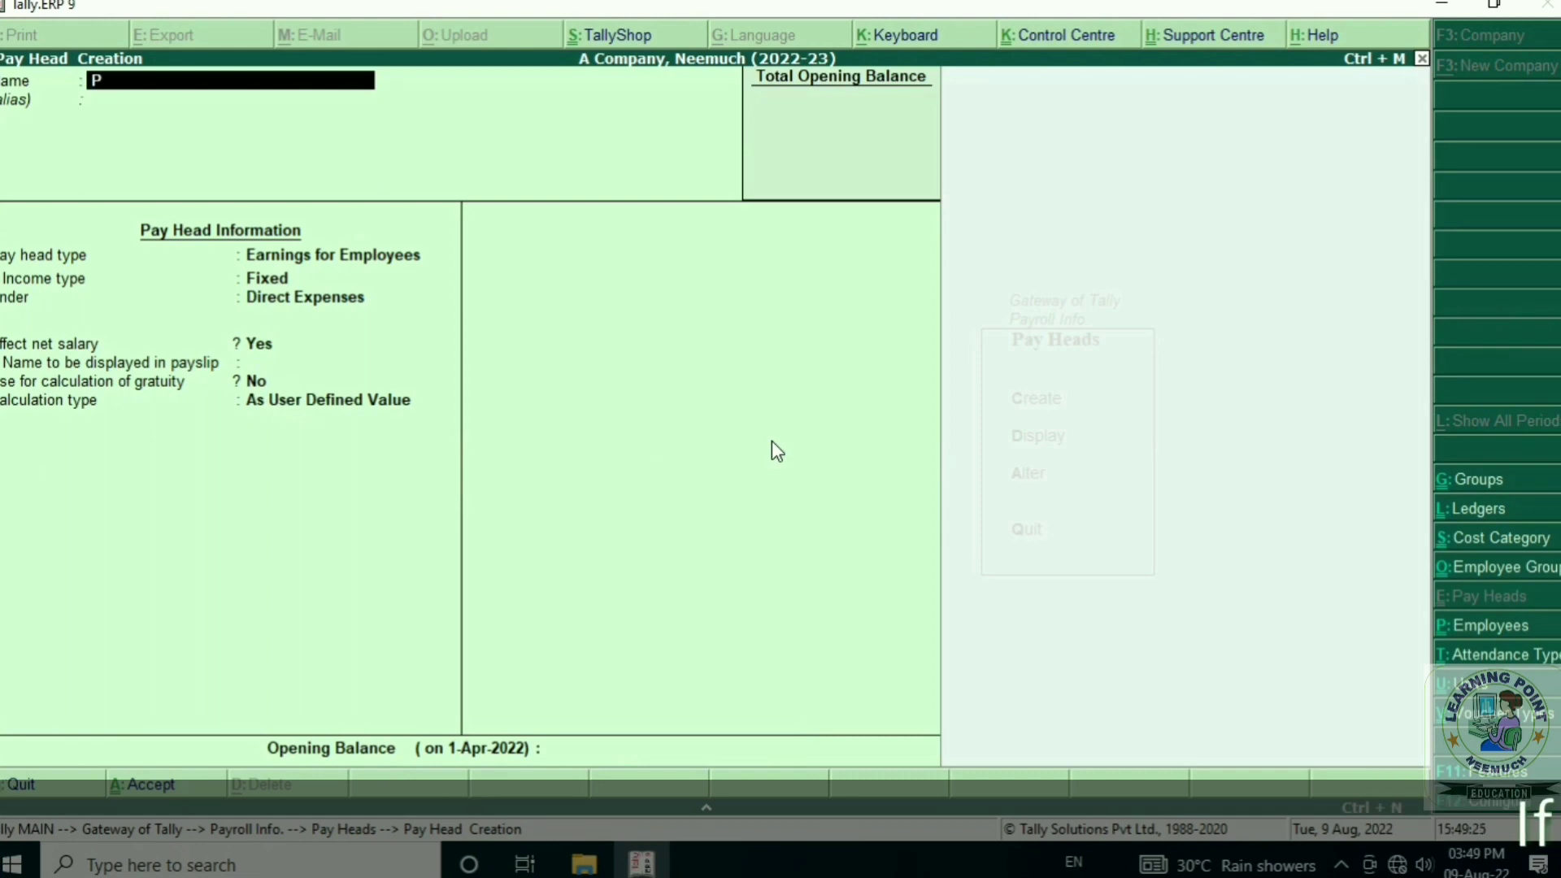
{"action": "key", "text": "Return"}
{"action": "key", "text": "Return"}
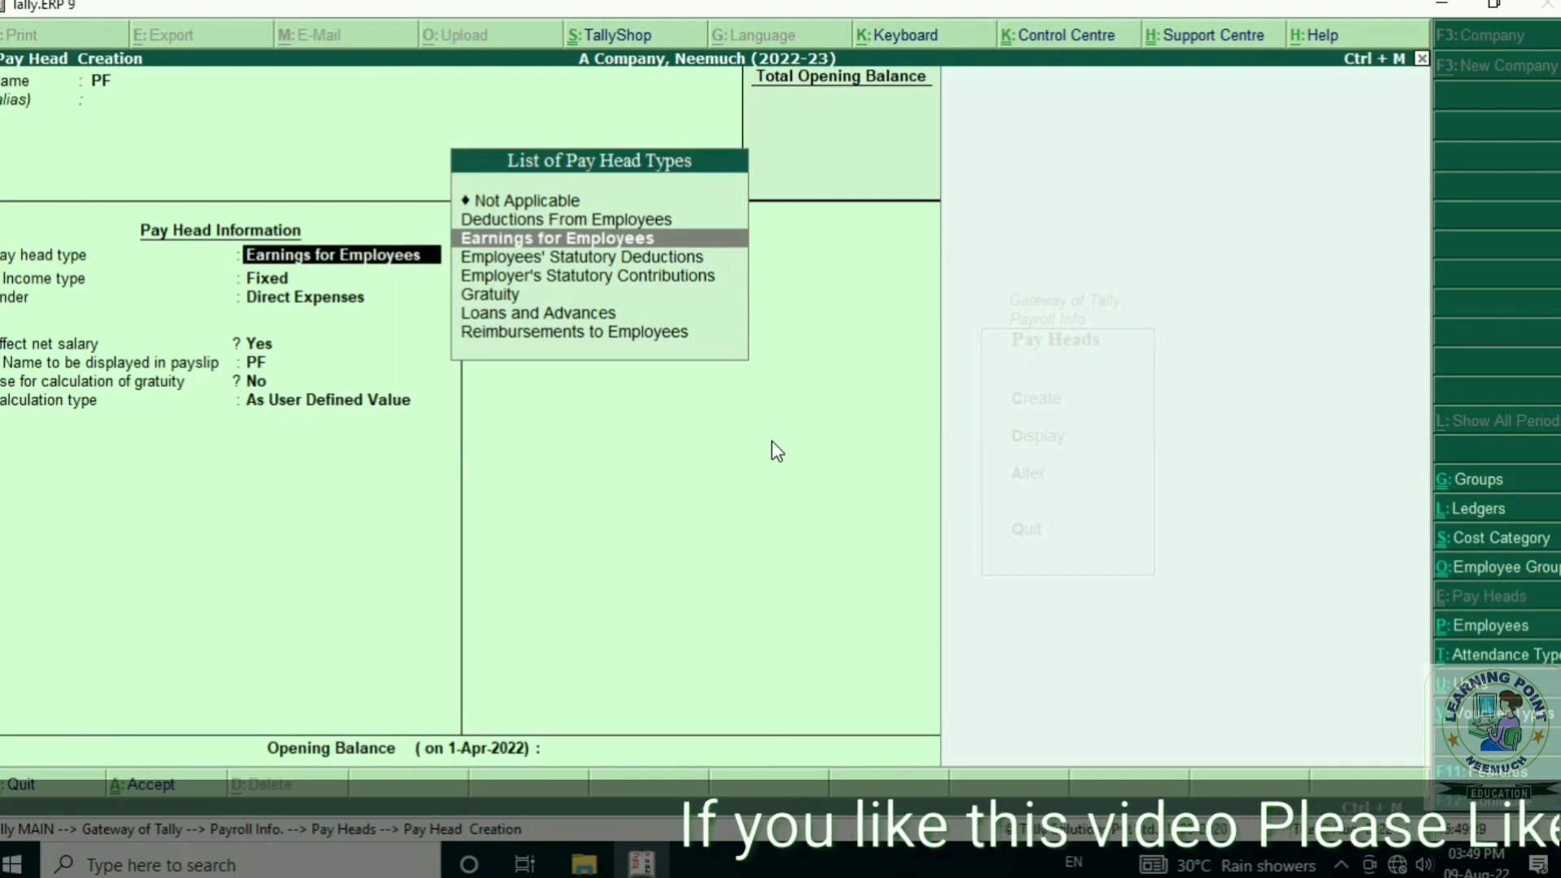
{"action": "key", "text": "Down"}
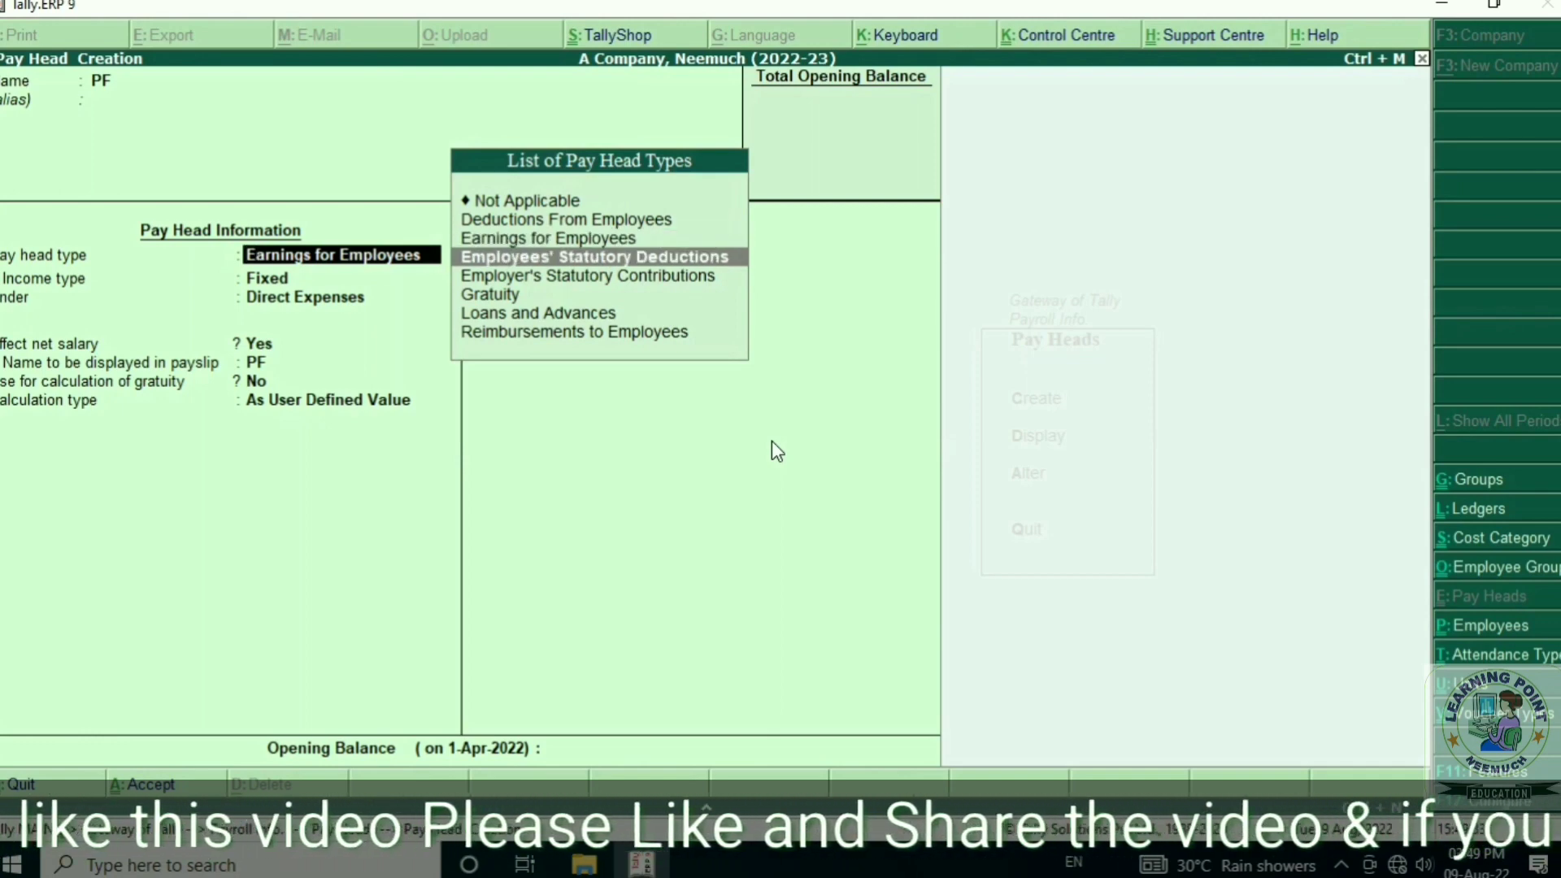
{"action": "key", "text": "Down"}
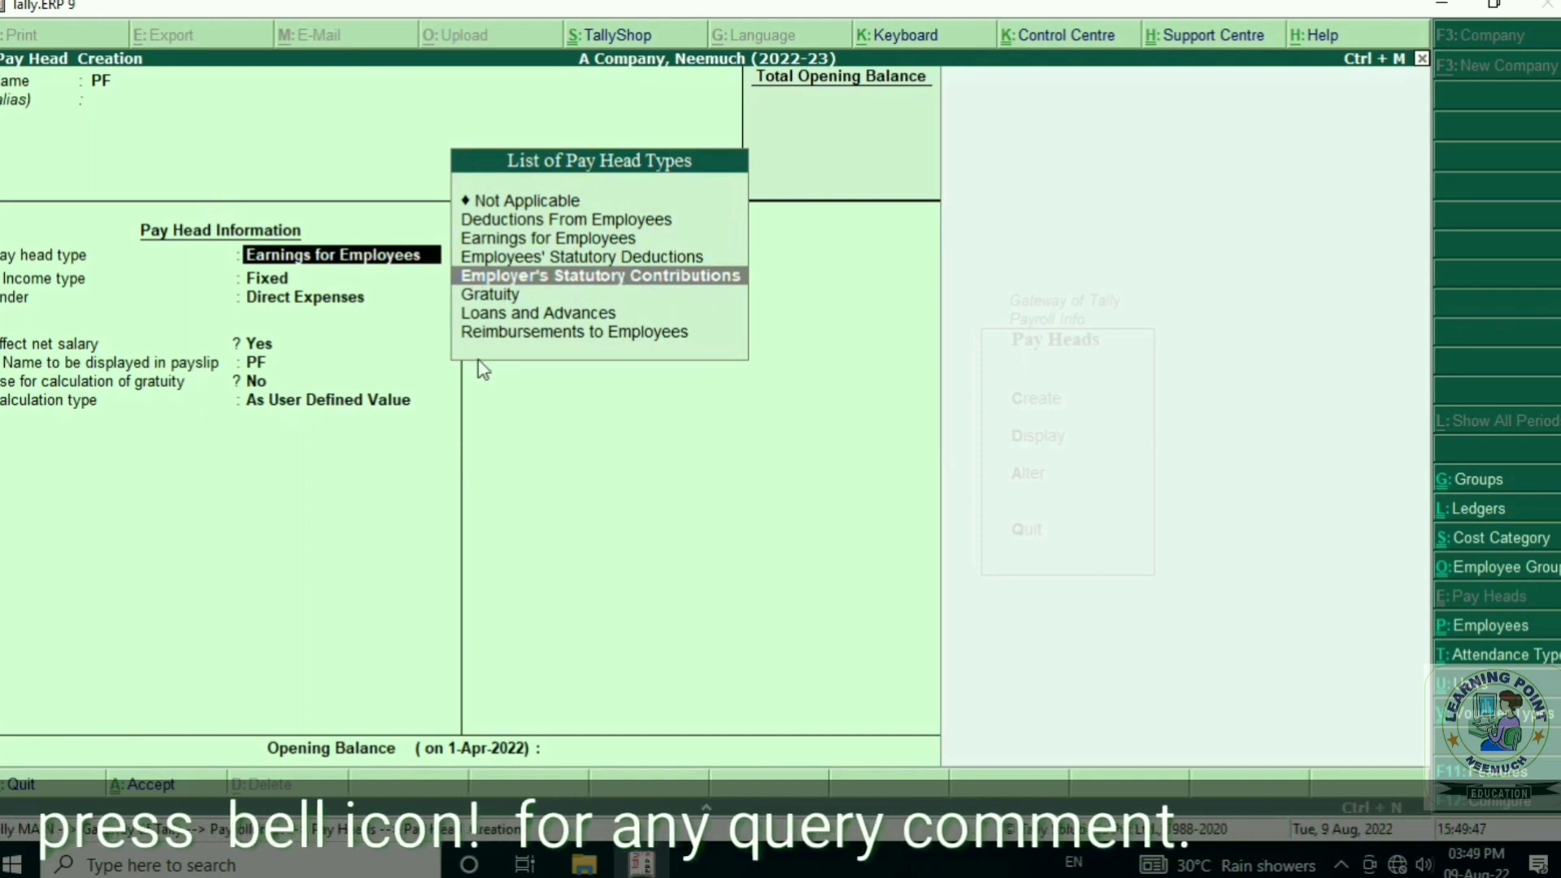
{"action": "key", "text": "Up"}
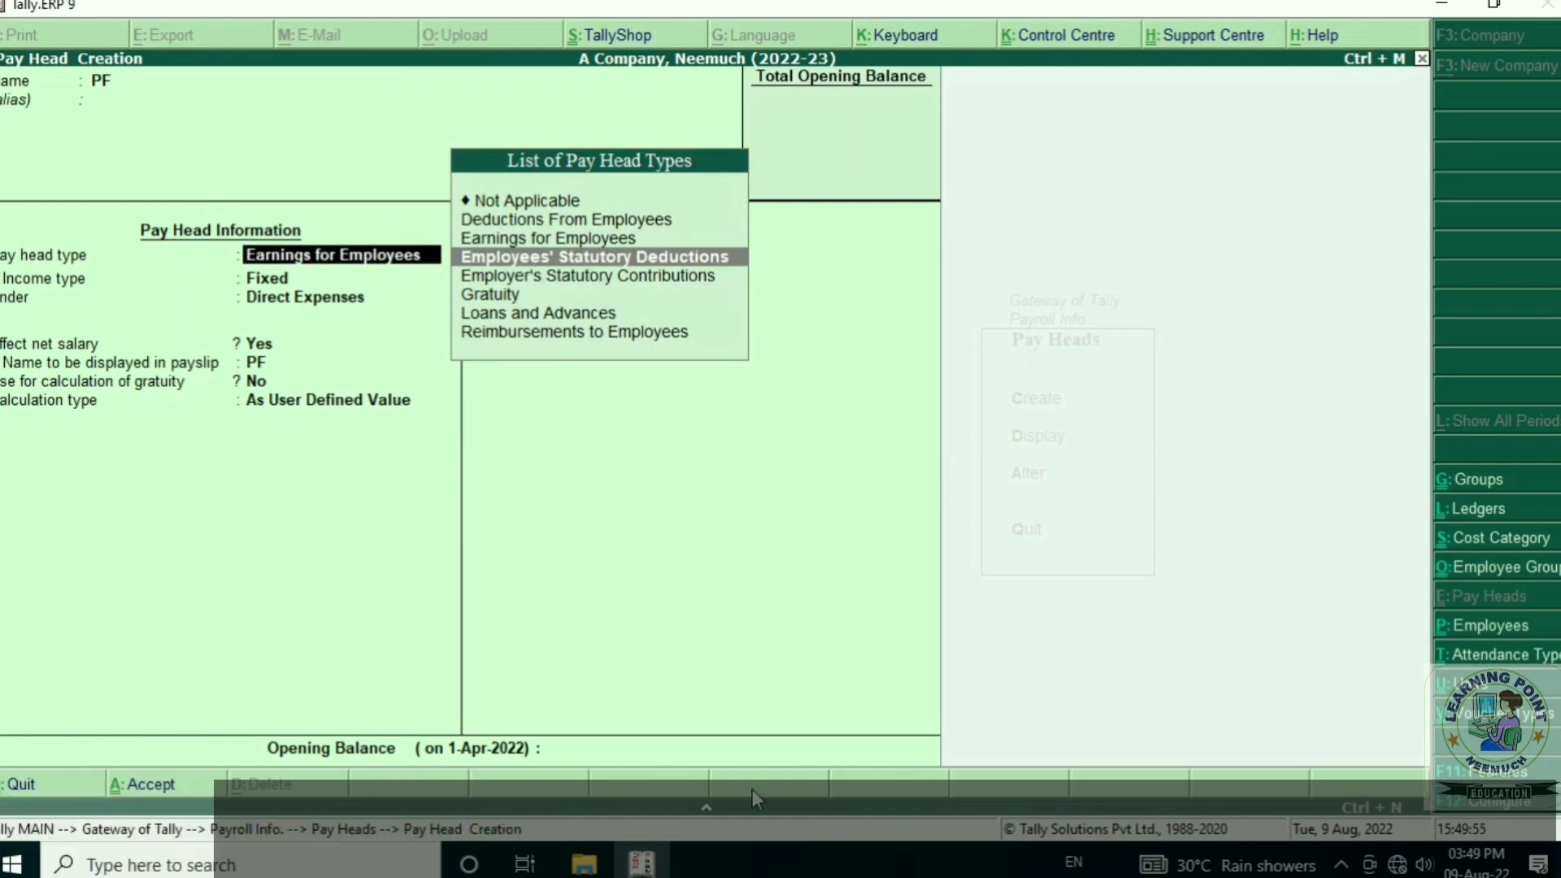
{"action": "key", "text": "Up"}
{"action": "key", "text": "Up"}
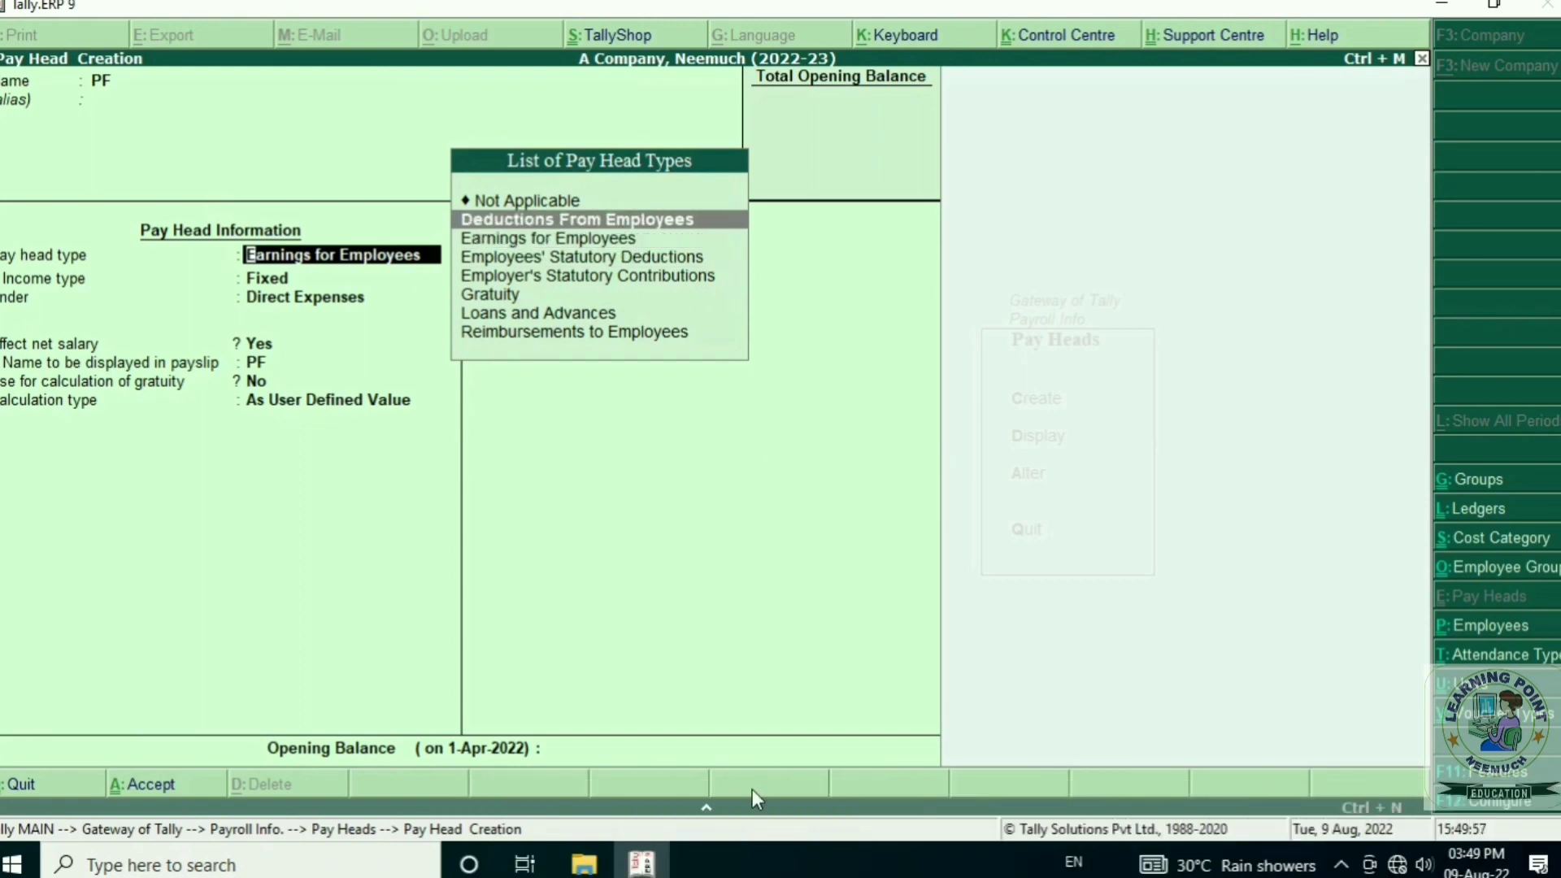
{"action": "key", "text": "Down"}
{"action": "key", "text": "Down"}
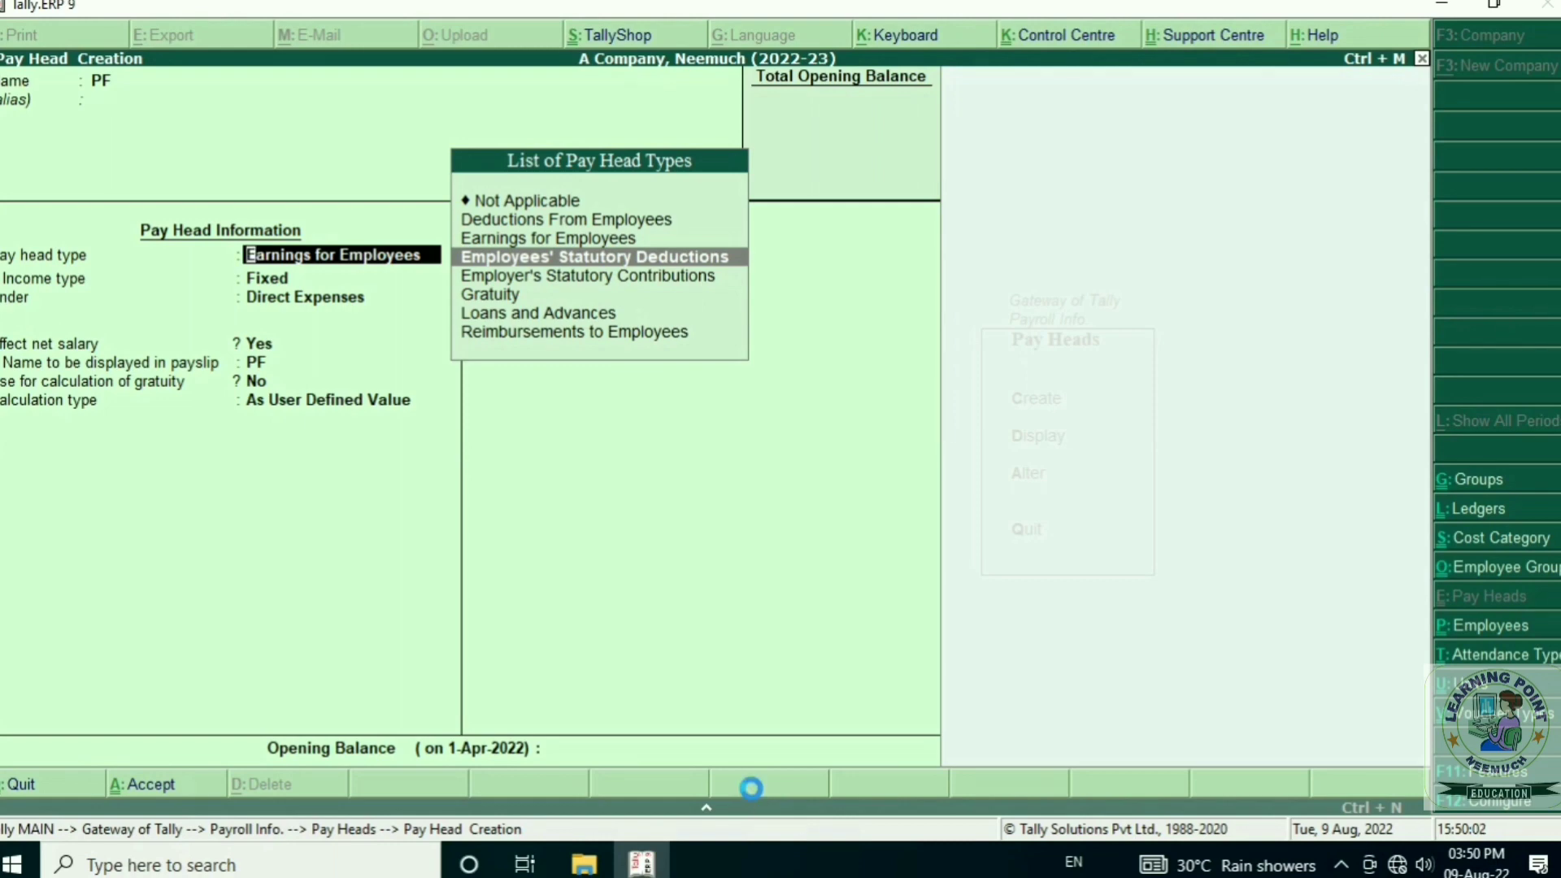
{"action": "key", "text": "Return"}
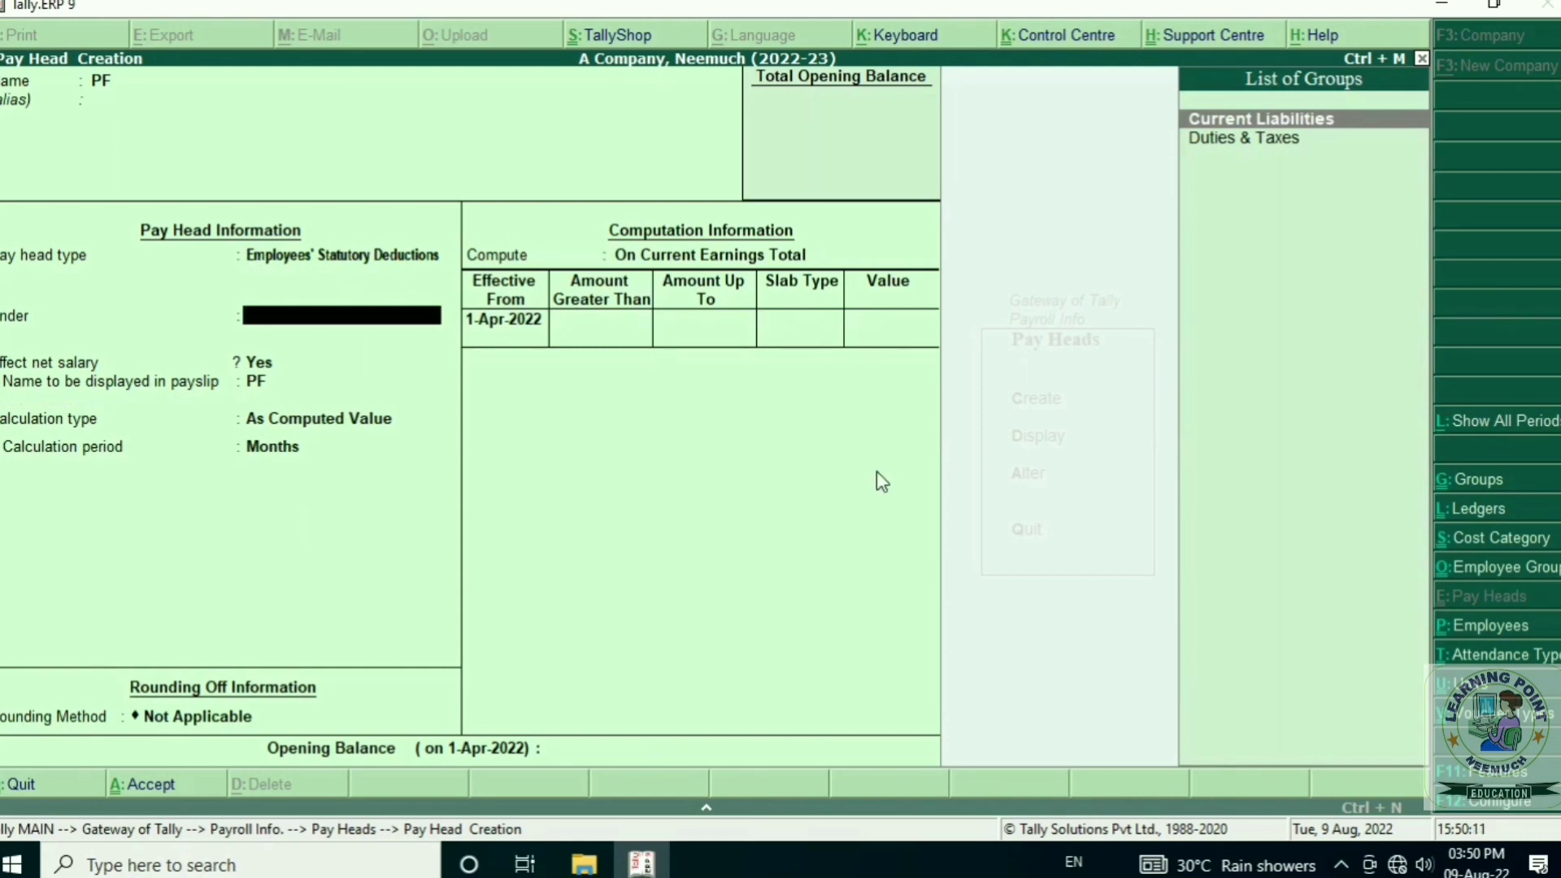
- Place PF under Current Liabilities, keep it affecting net salary, and keep PF as its payslip name
{"action": "key", "text": "Return"}
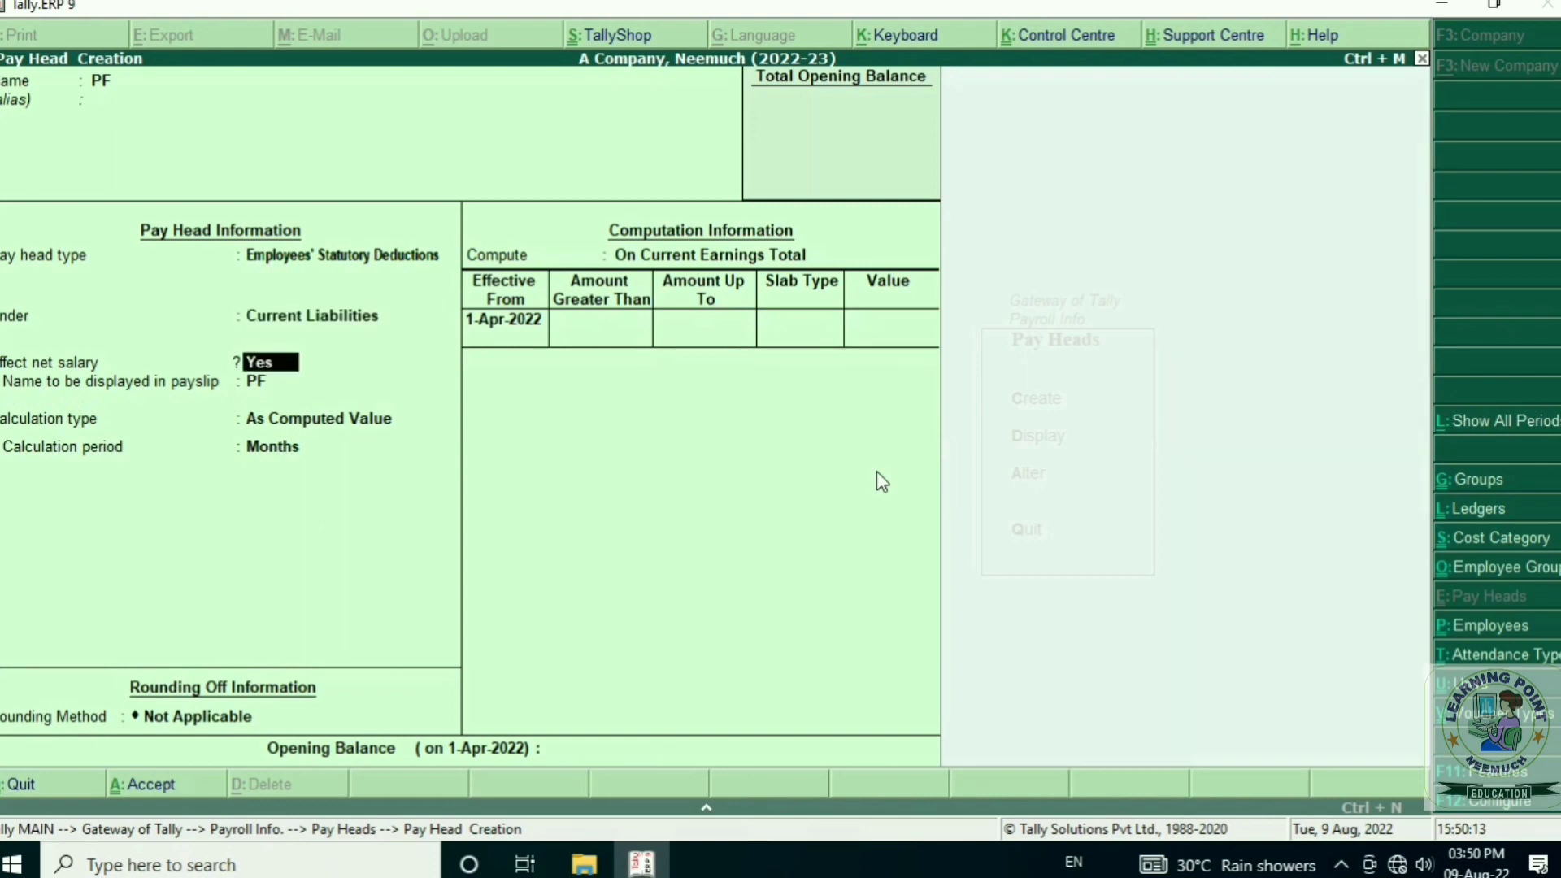
{"action": "key", "text": "Return"}
{"action": "key", "text": "Return"}
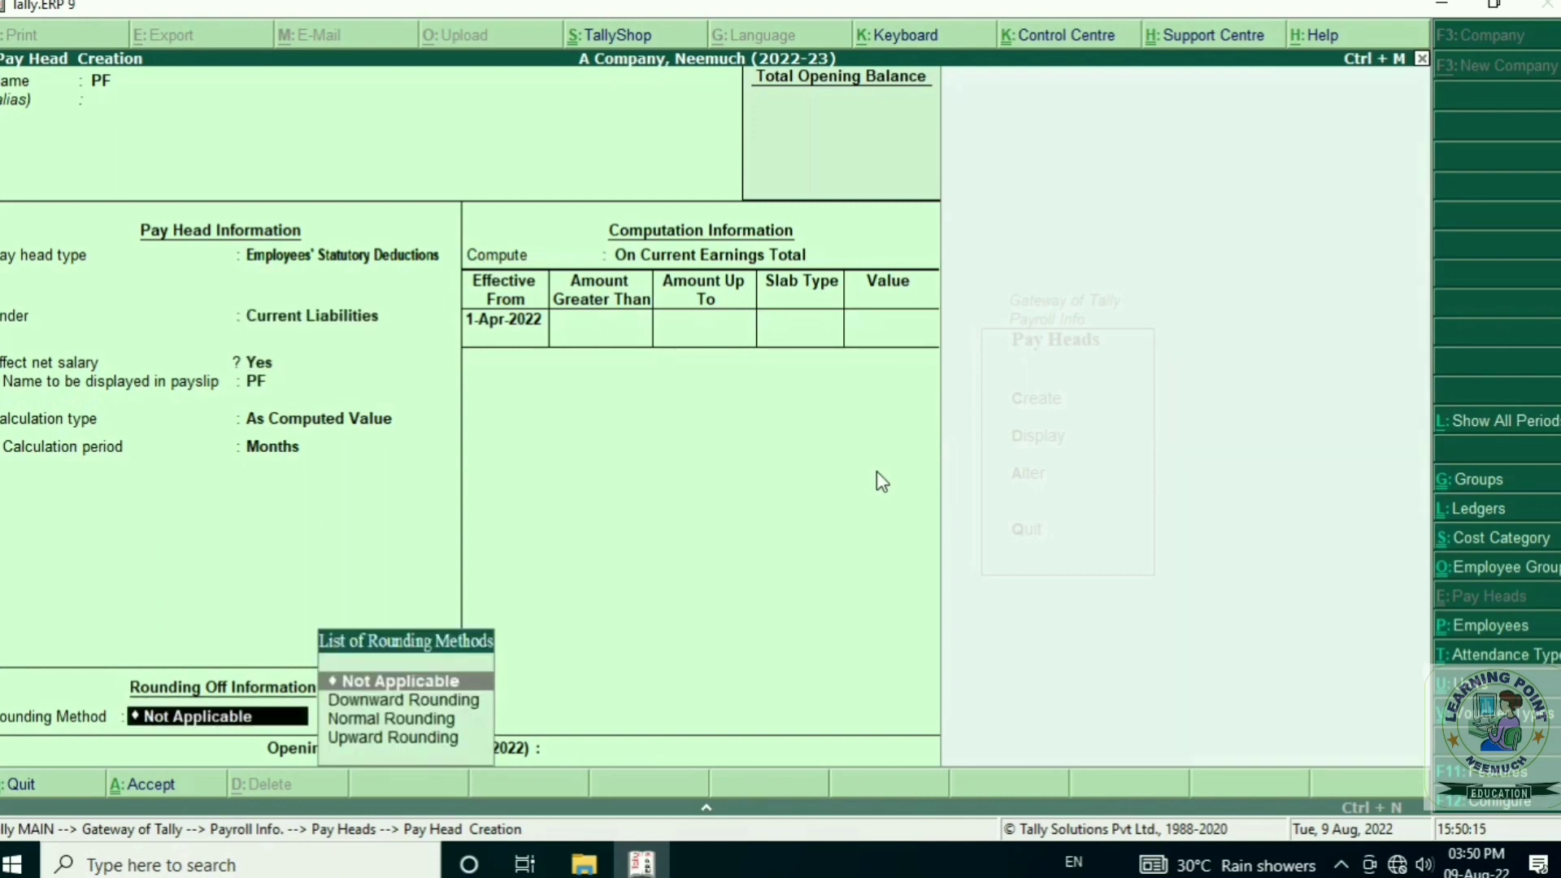
{"action": "left_click", "coordinate": [256, 387]}
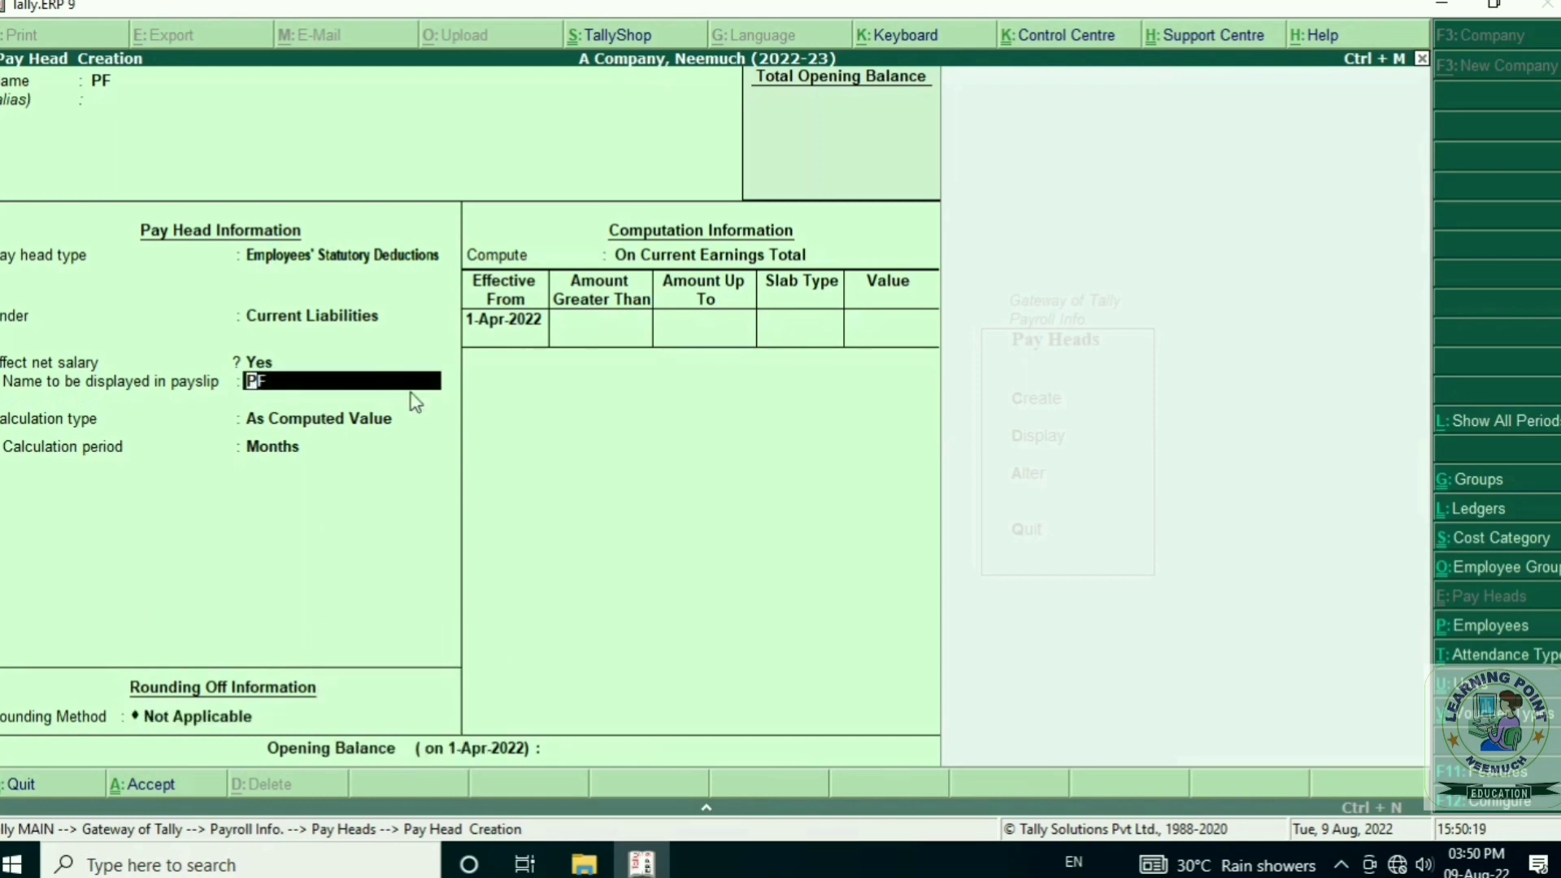
{"action": "key", "text": "Return"}
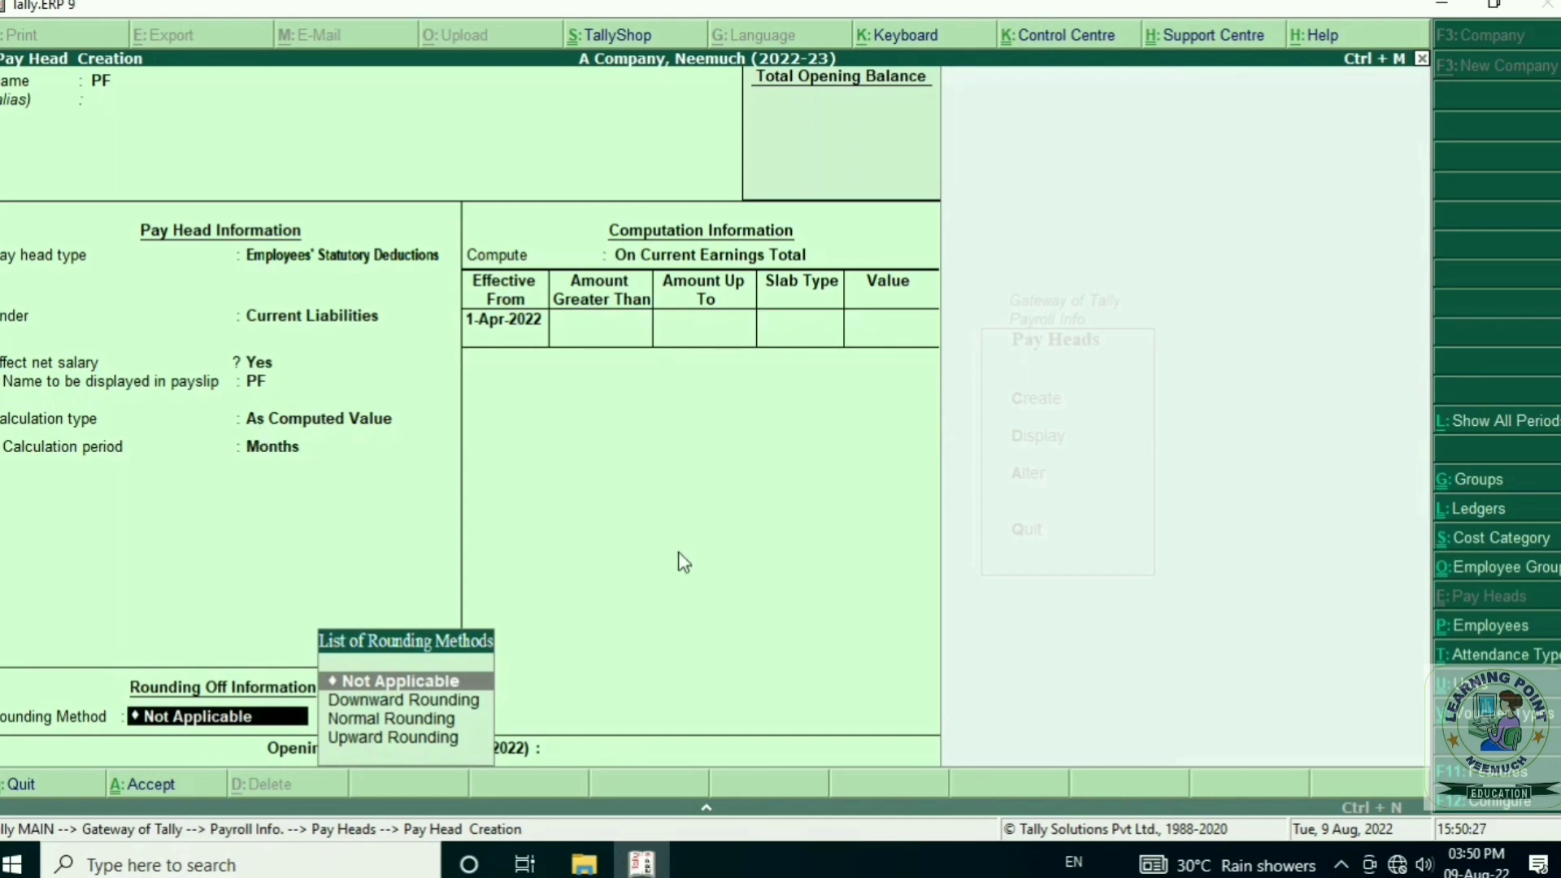
- Set the PF rounding method to Normal Rounding without a limit
{"action": "key", "text": "Down"}
{"action": "key", "text": "Down"}
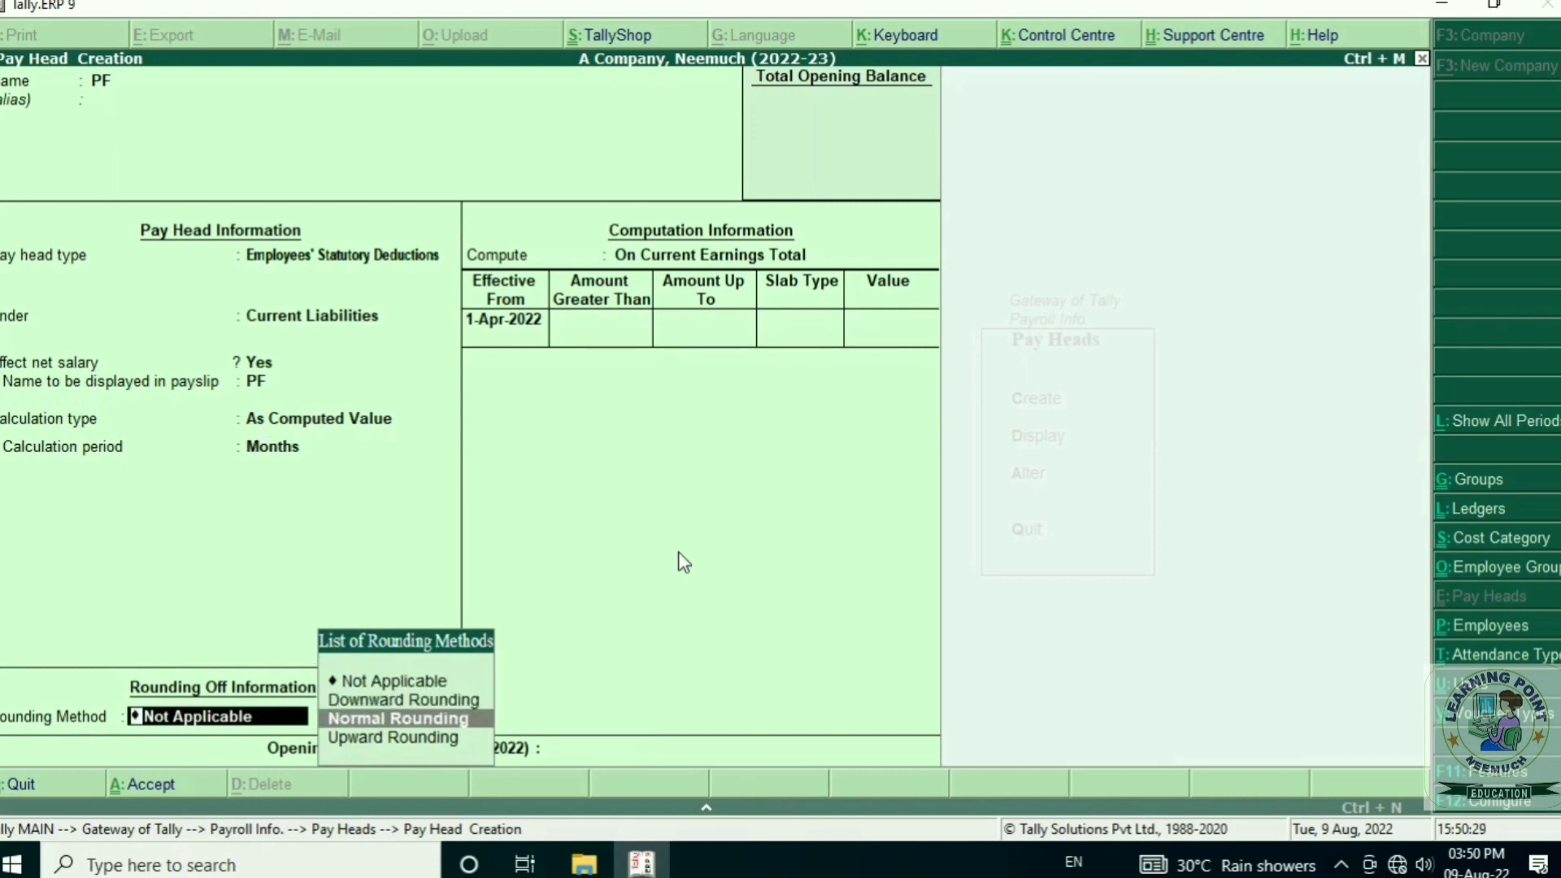
{"action": "key", "text": "Return"}
{"action": "key", "text": "Return"}
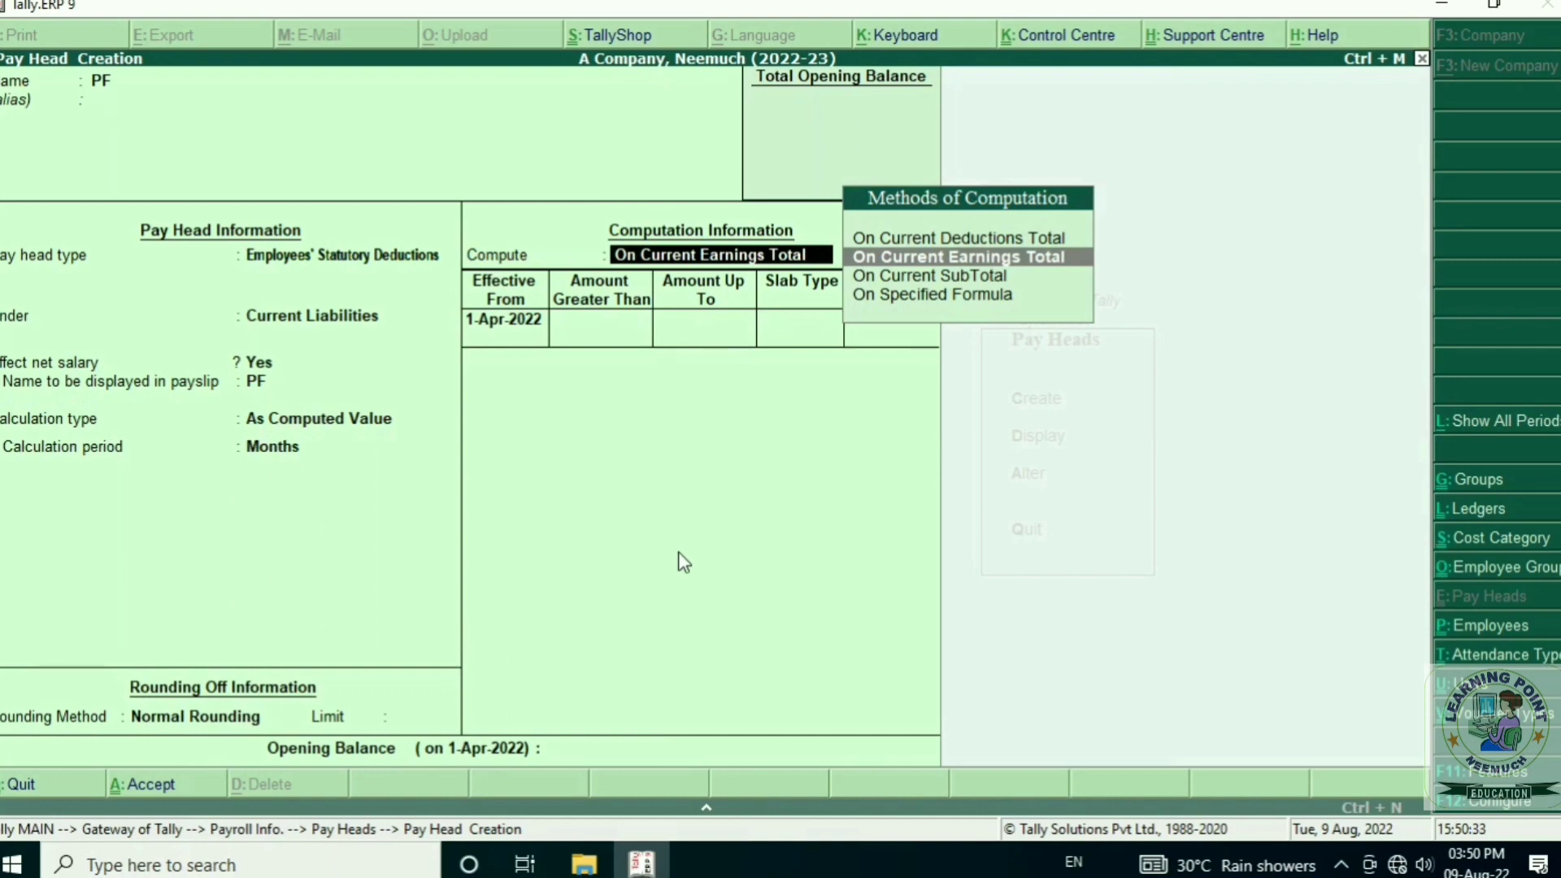
- Compute PF On Specified Formula using only the Basic Salary pay head, effective from 1-Apr-2022
{"action": "key", "text": "Down"}
{"action": "key", "text": "Down"}
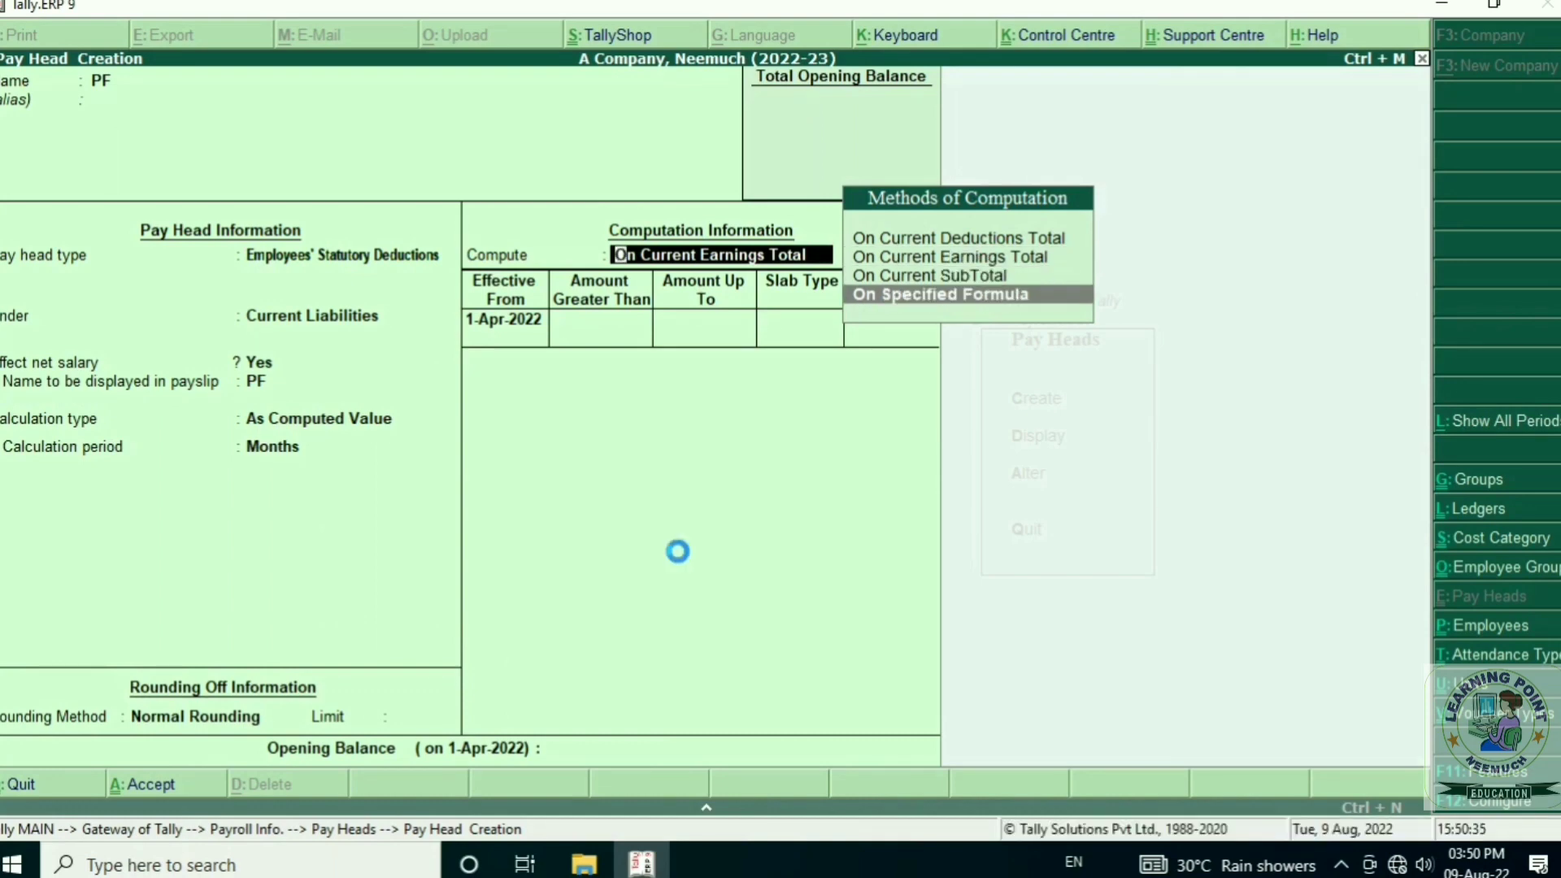
{"action": "key", "text": "Return"}
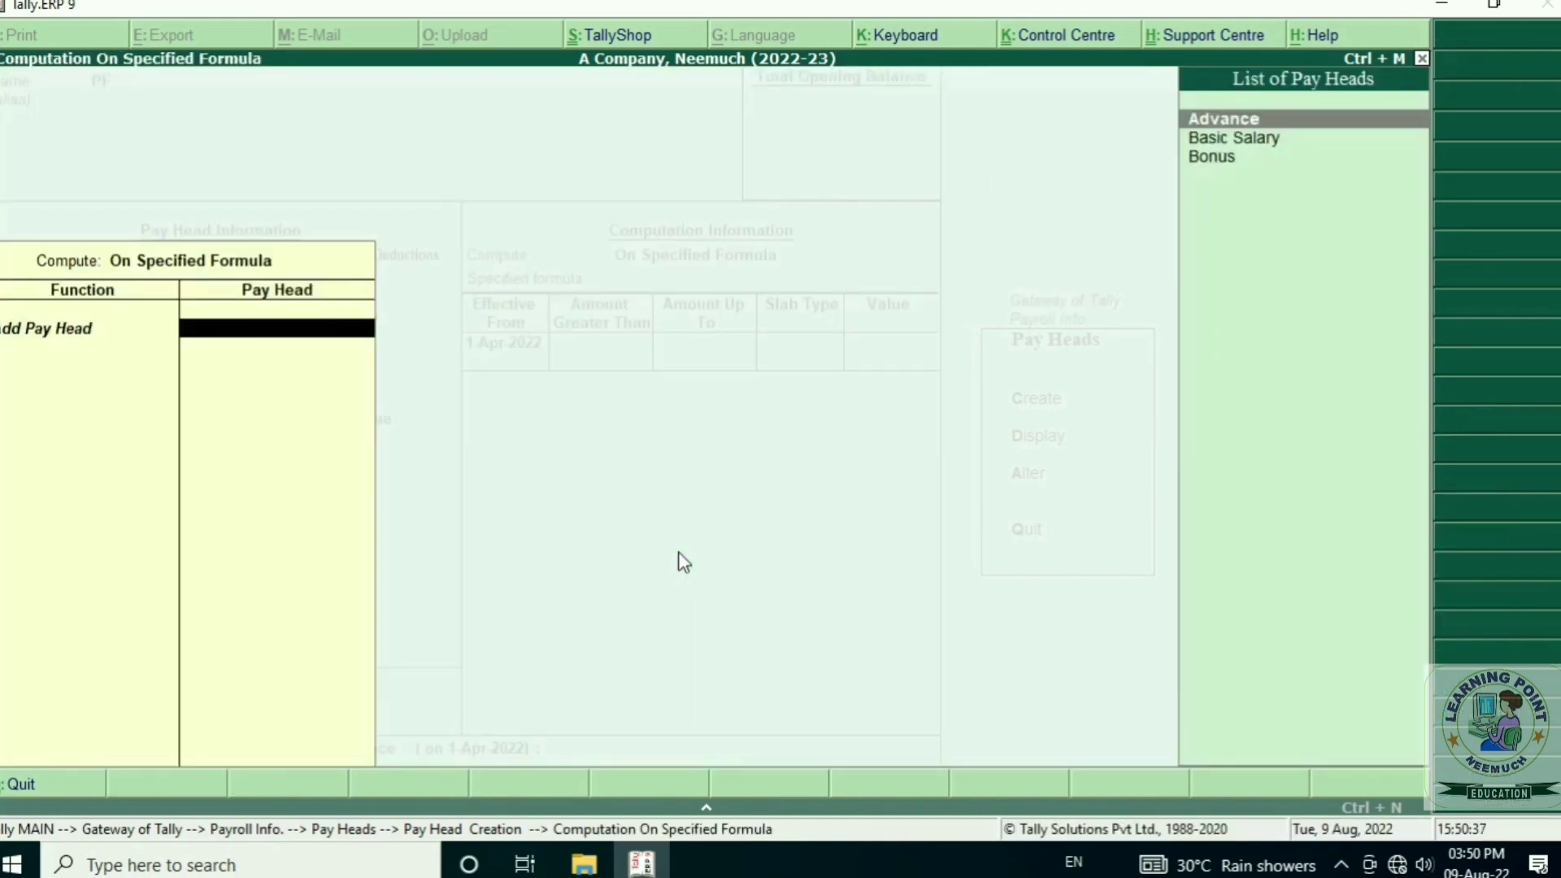
{"action": "key", "text": "Down"}
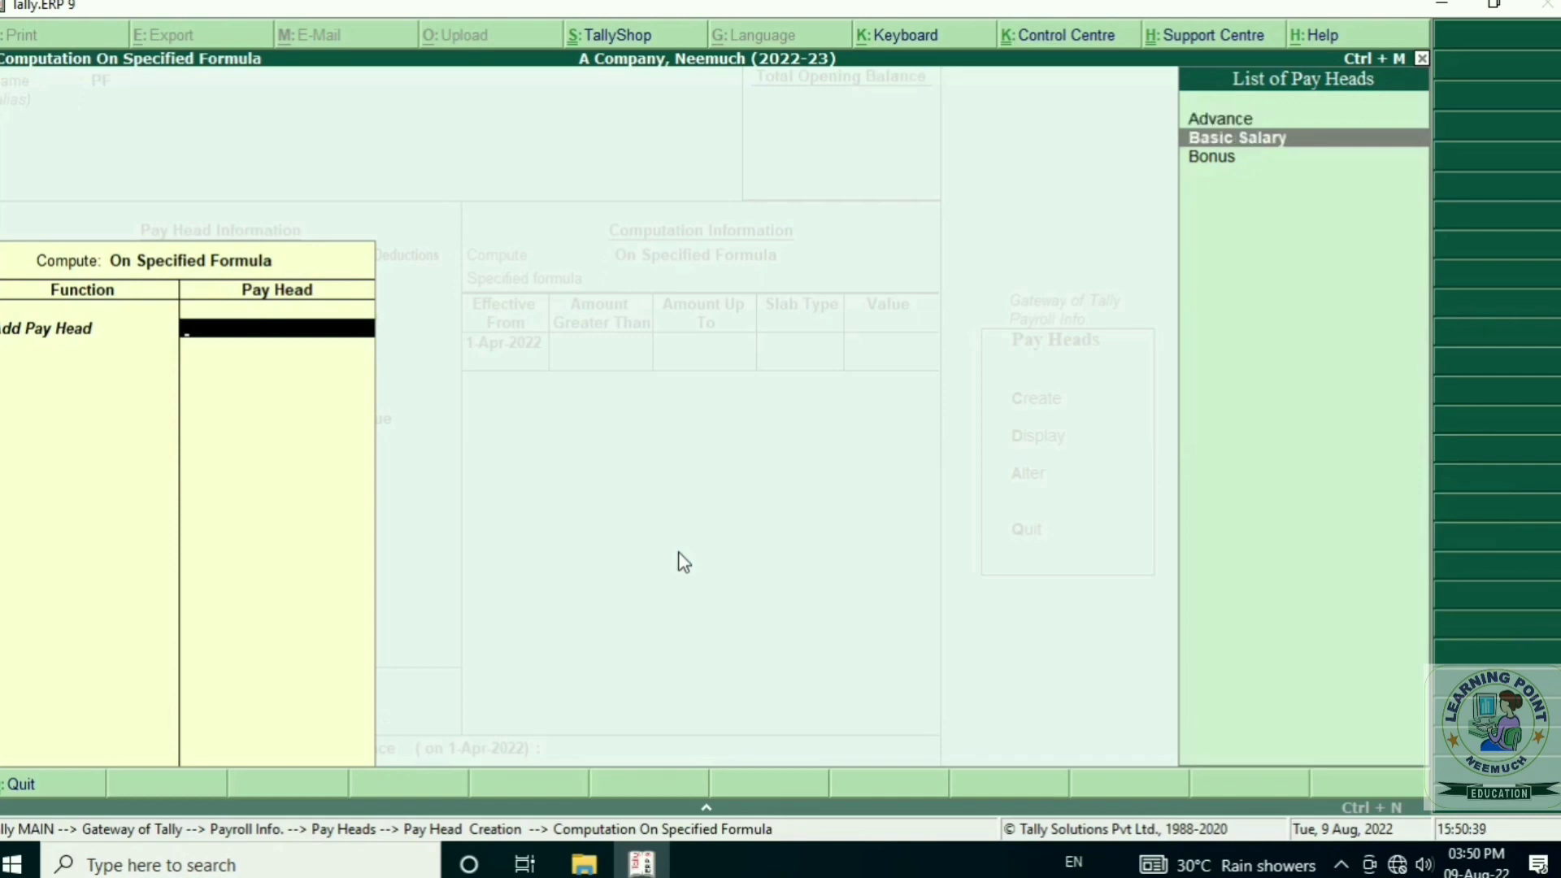
{"action": "key", "text": "Return"}
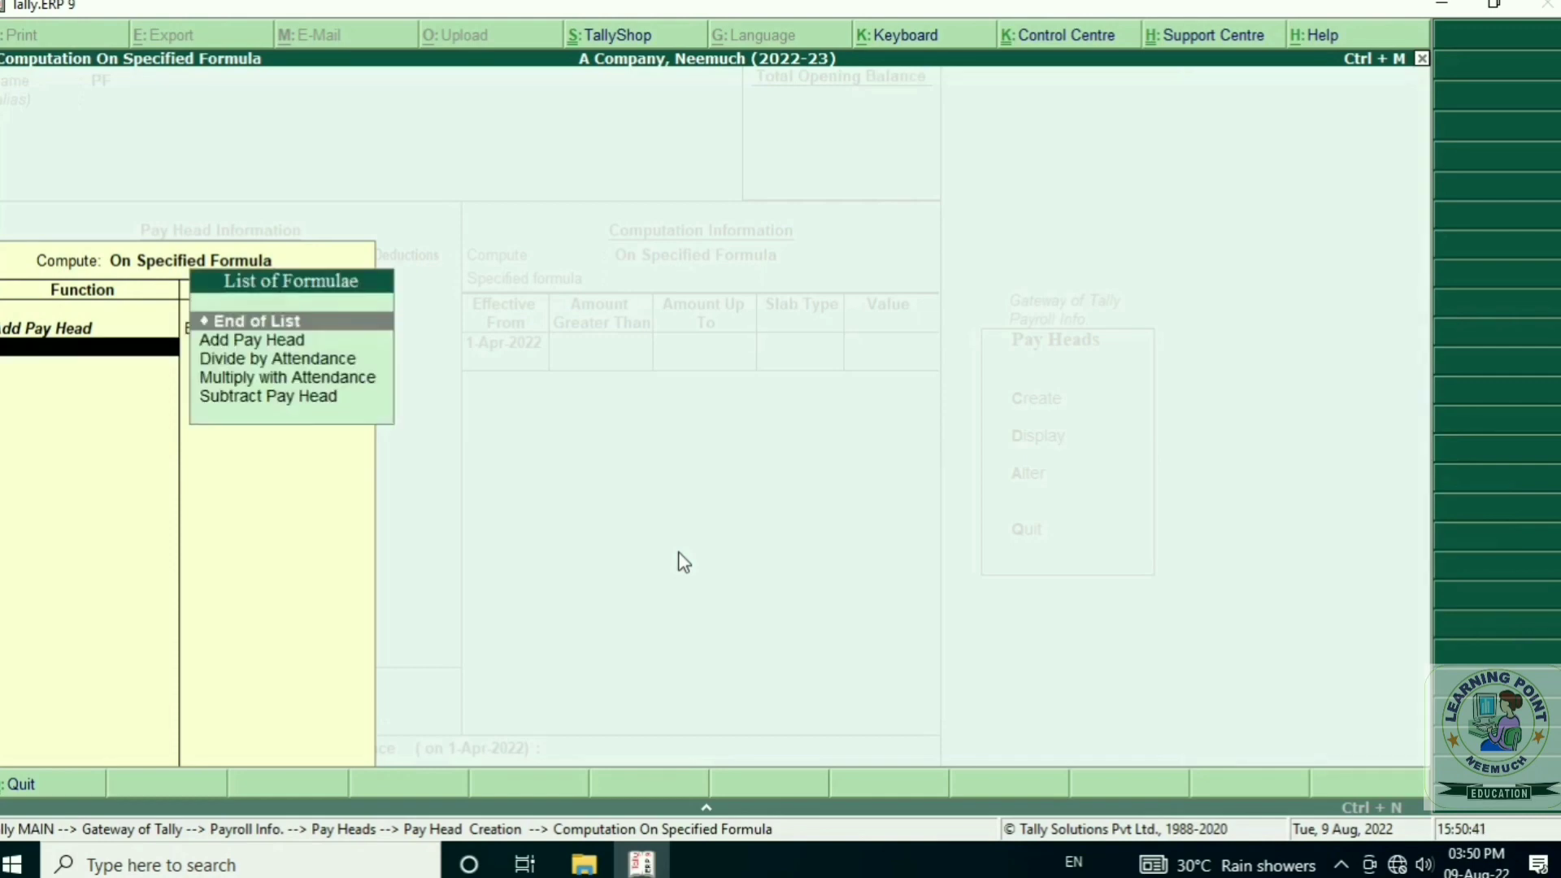
{"action": "key", "text": "Return"}
{"action": "key", "text": "Return"}
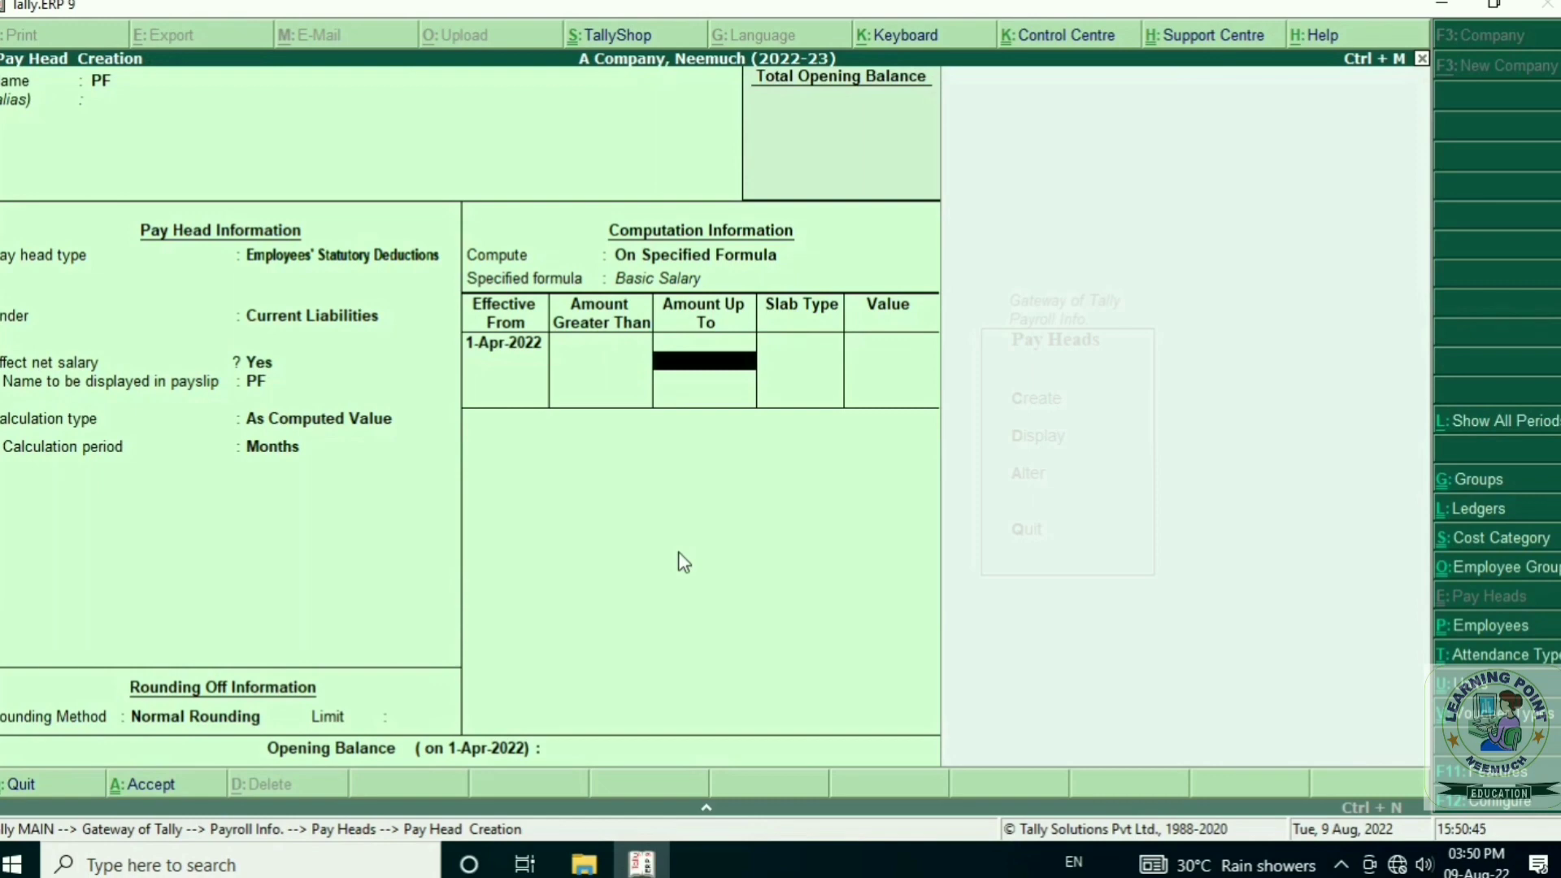
- Enter the first PF slab for amounts up to 10,000 with slab type Value and a value of 1,000
{"action": "type", "text": "10000"}
{"action": "key", "text": "Return"}
{"action": "key", "text": "Down"}
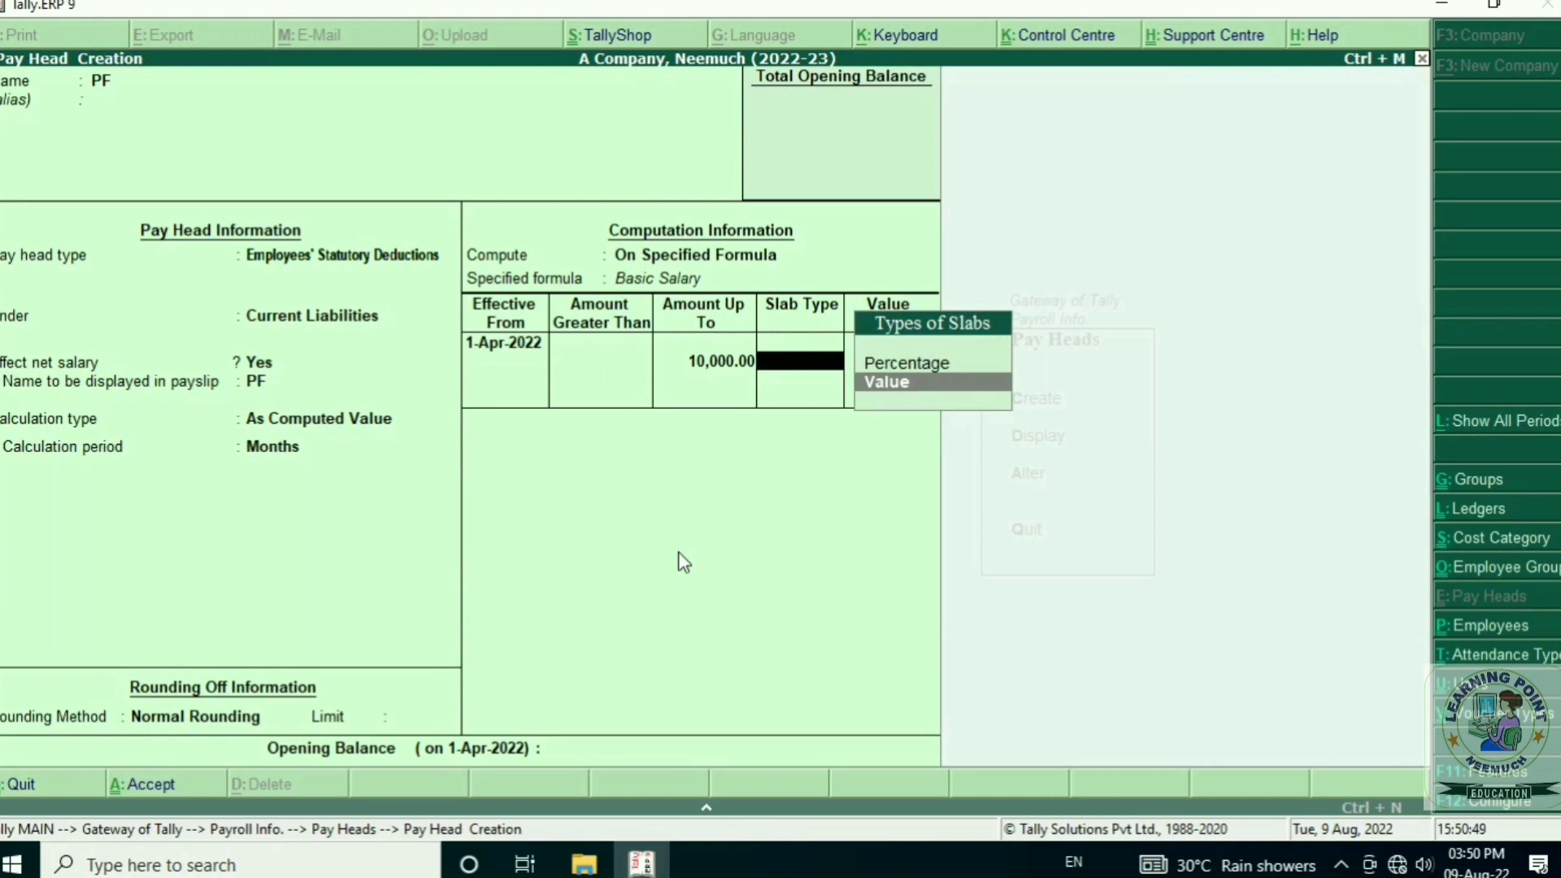
{"action": "key", "text": "Return"}
{"action": "type", "text": "1"}
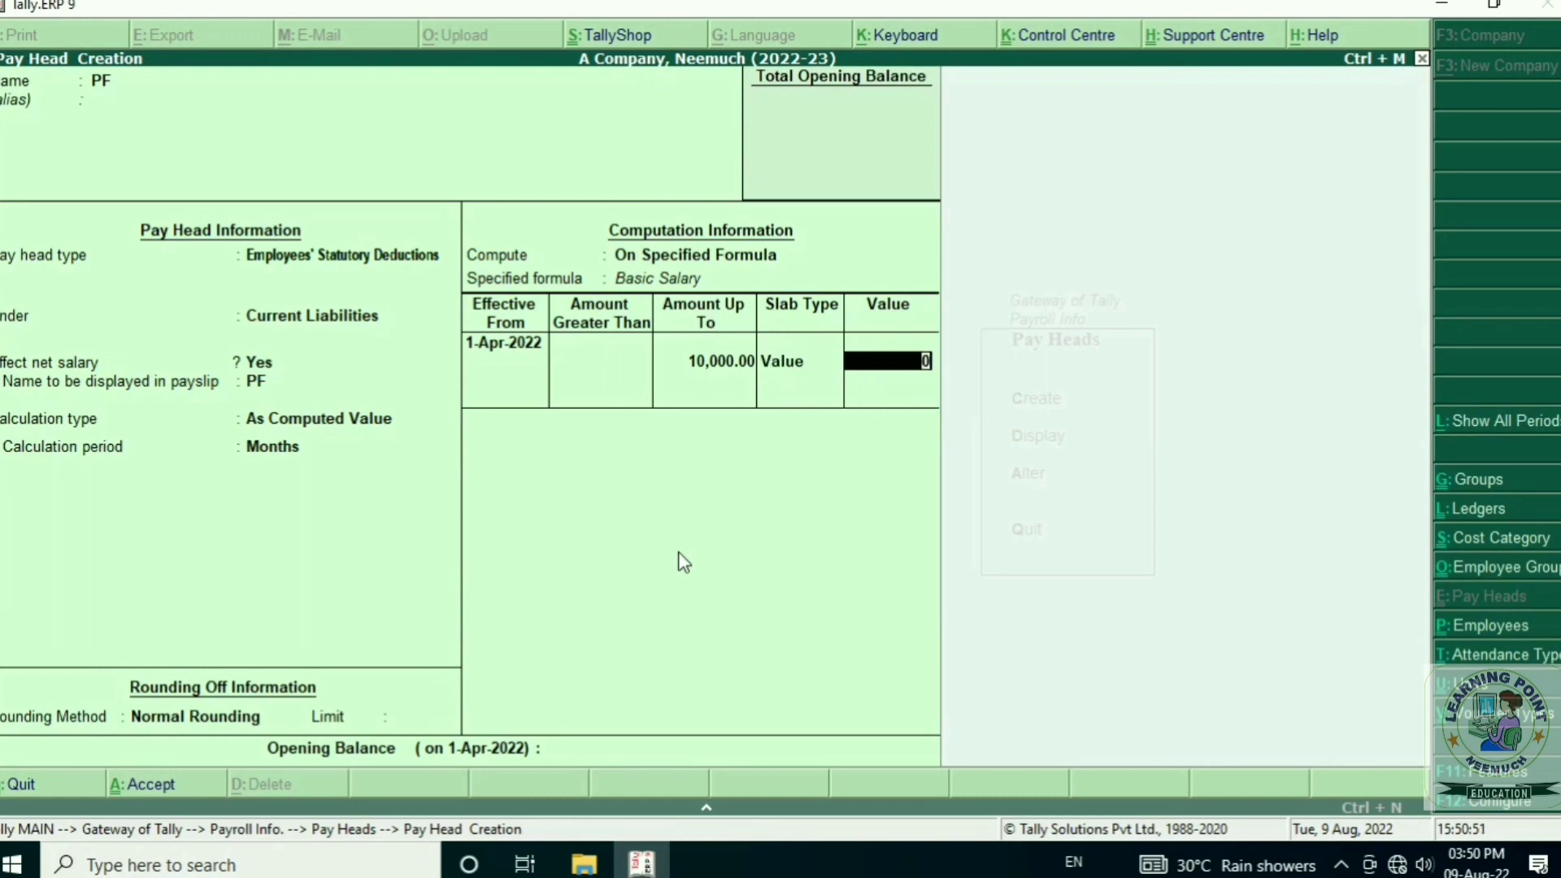
{"action": "type", "text": "000"}
{"action": "key", "text": "Return"}
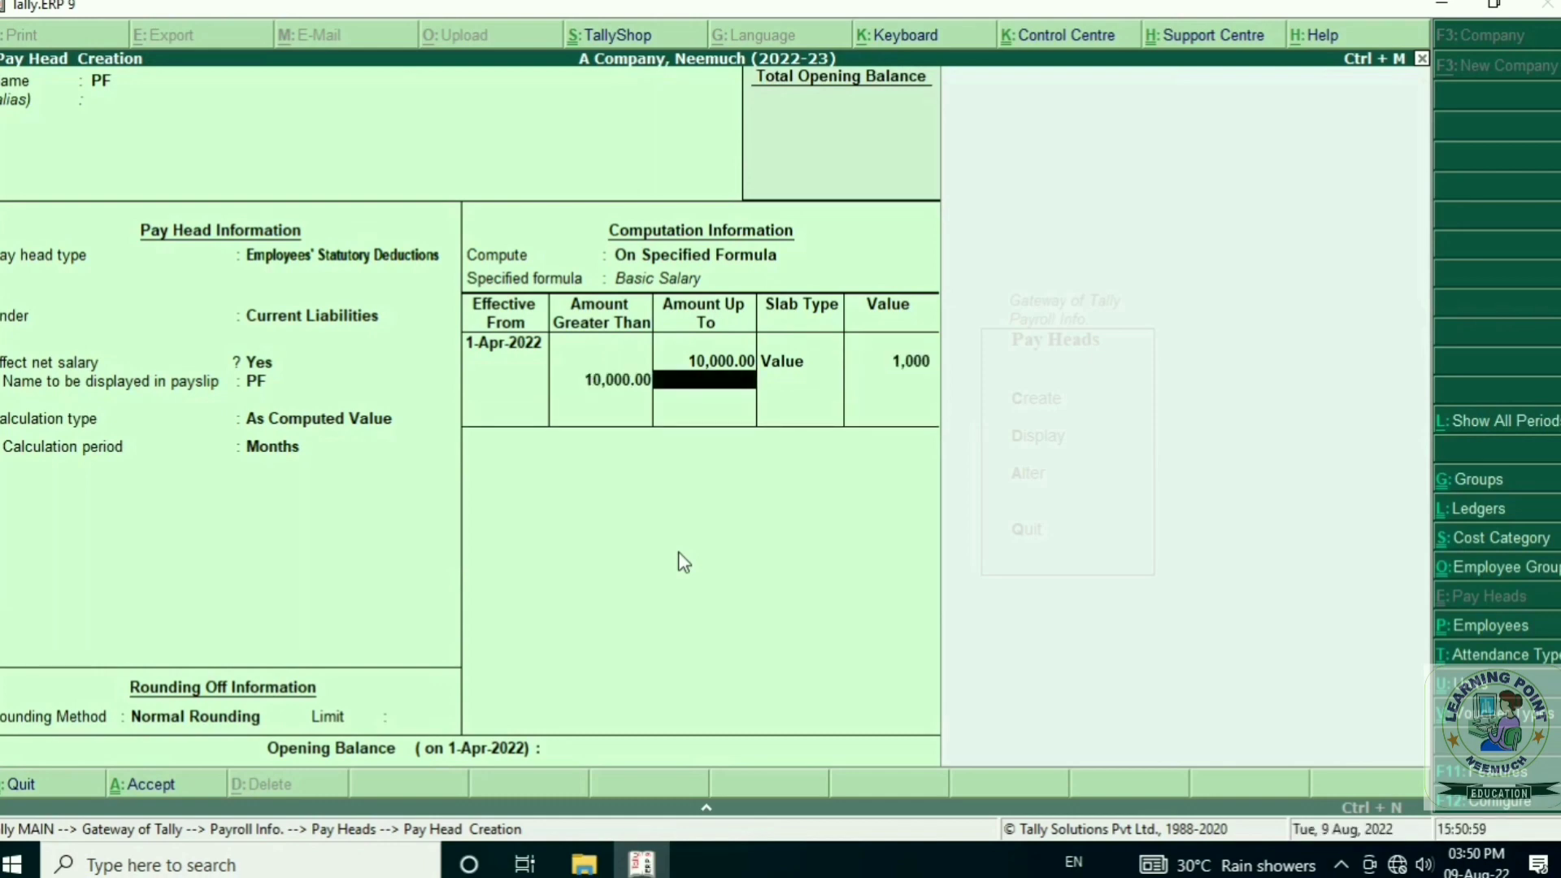
- Change the first PF slab's type to Percentage and set its value to 7.5 %
{"action": "key", "text": "BackSpace"}
{"action": "key", "text": "BackSpace"}
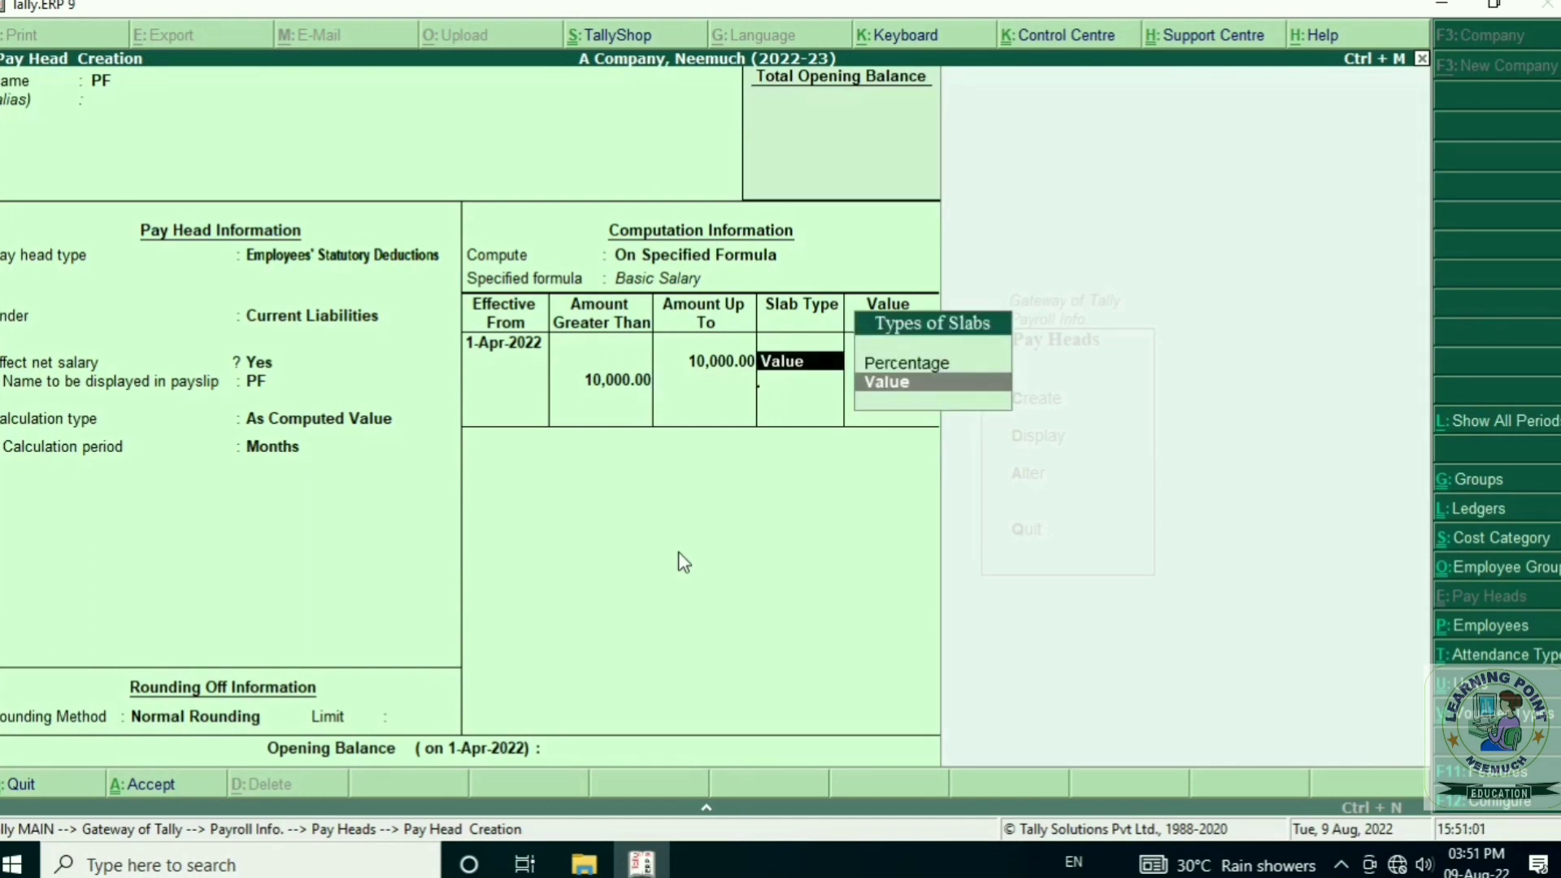
{"action": "key", "text": "Up"}
{"action": "key", "text": "Return"}
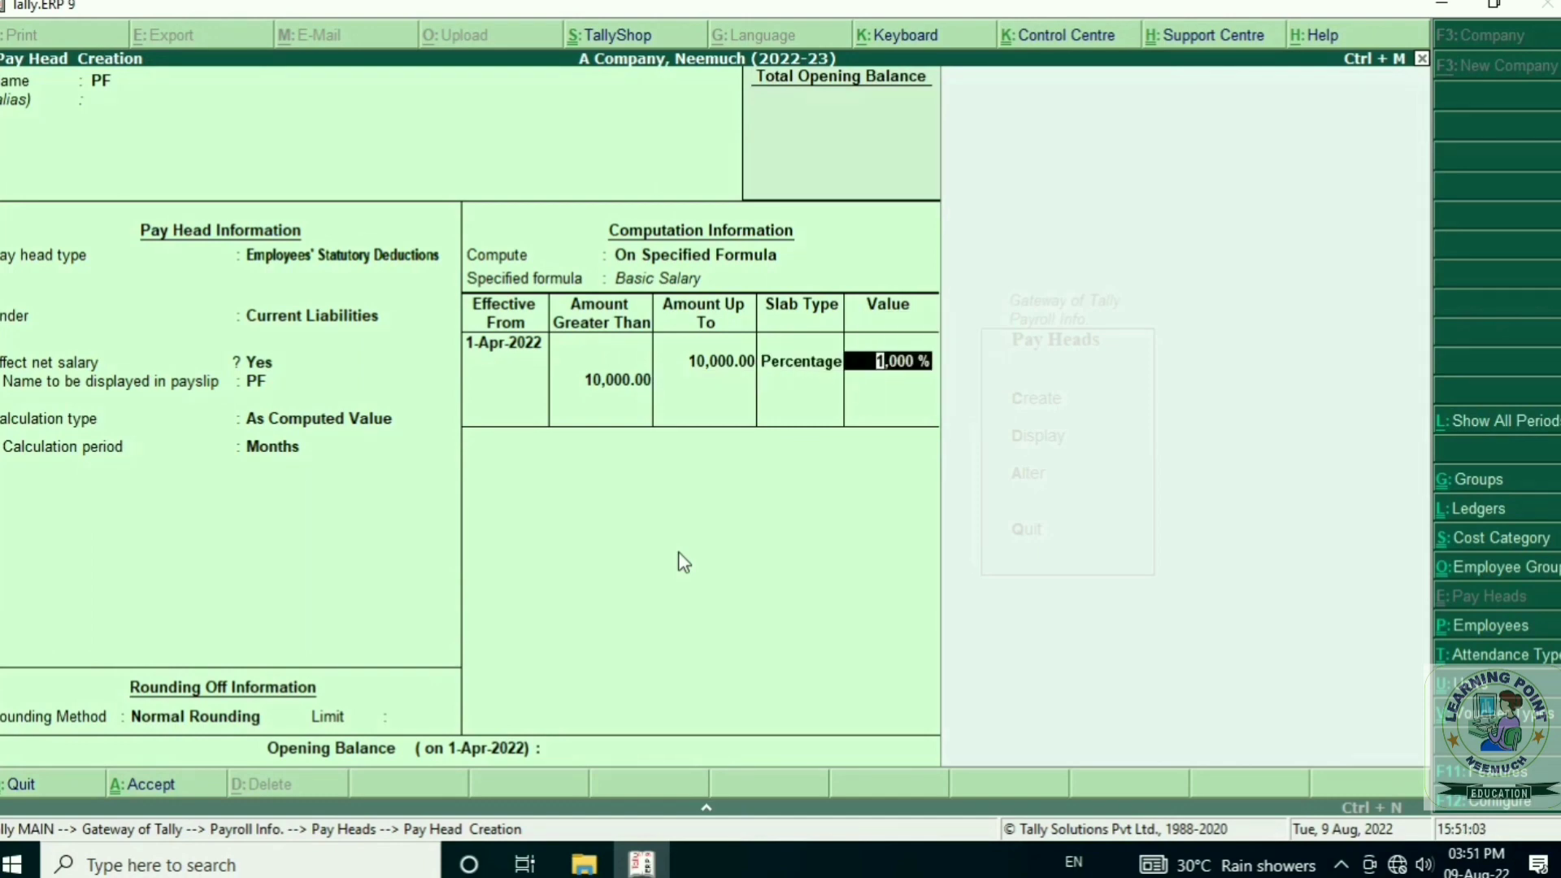
{"action": "key", "text": "BackSpace"}
{"action": "type", "text": "7.5"}
{"action": "key", "text": "Return"}
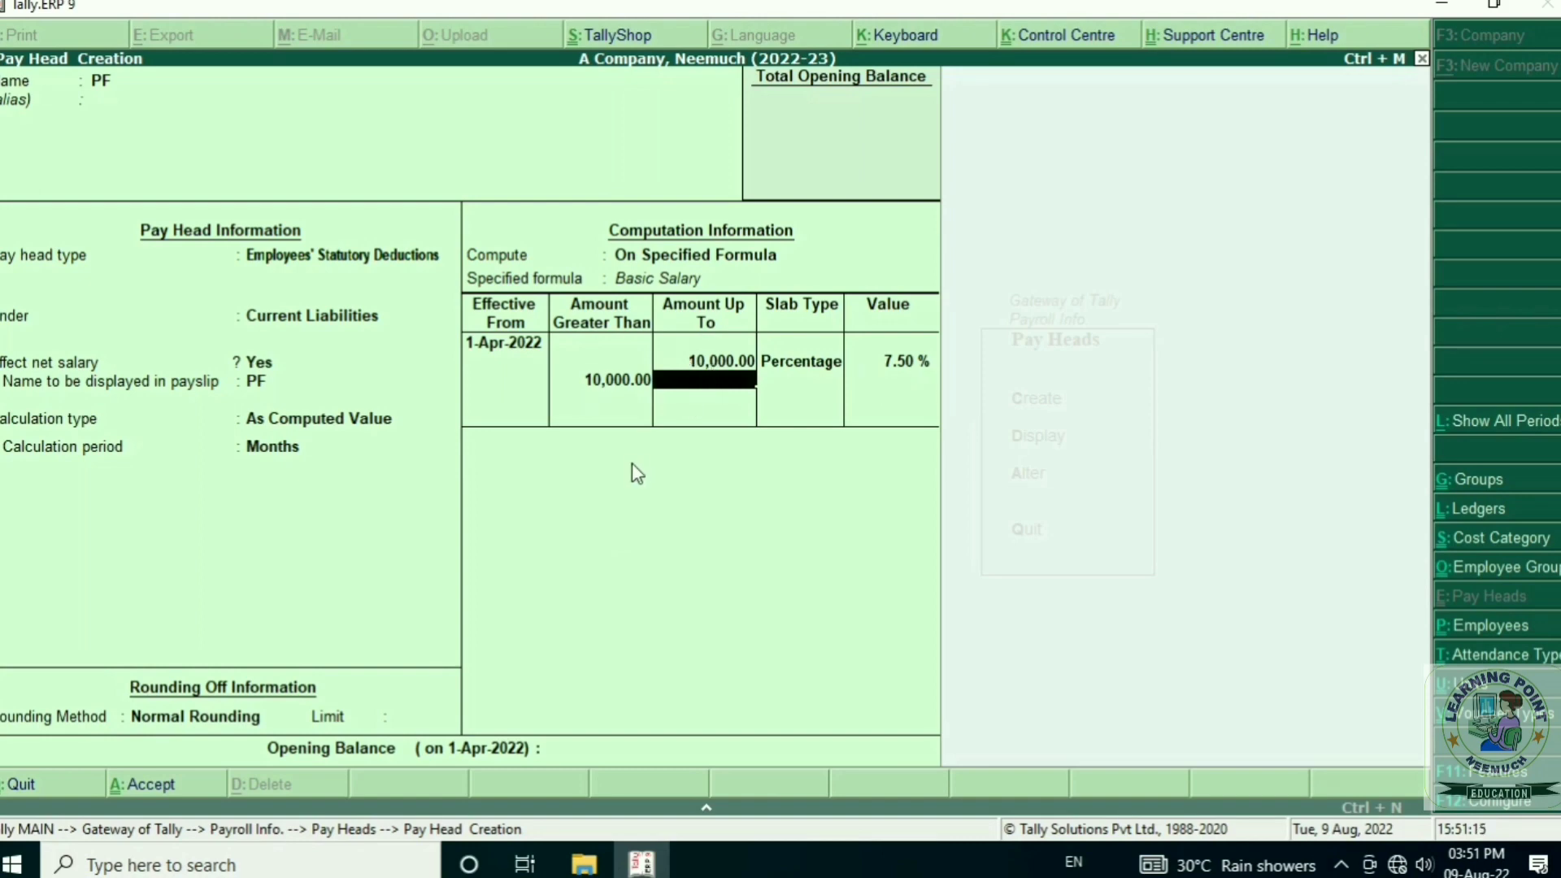
- Add a Percentage slab of 7.9 % for amounts above 10,000 without an upper limit, and save the PF pay head
{"action": "key", "text": "Return"}
{"action": "key", "text": "Return"}
{"action": "type", "text": "7.9"}
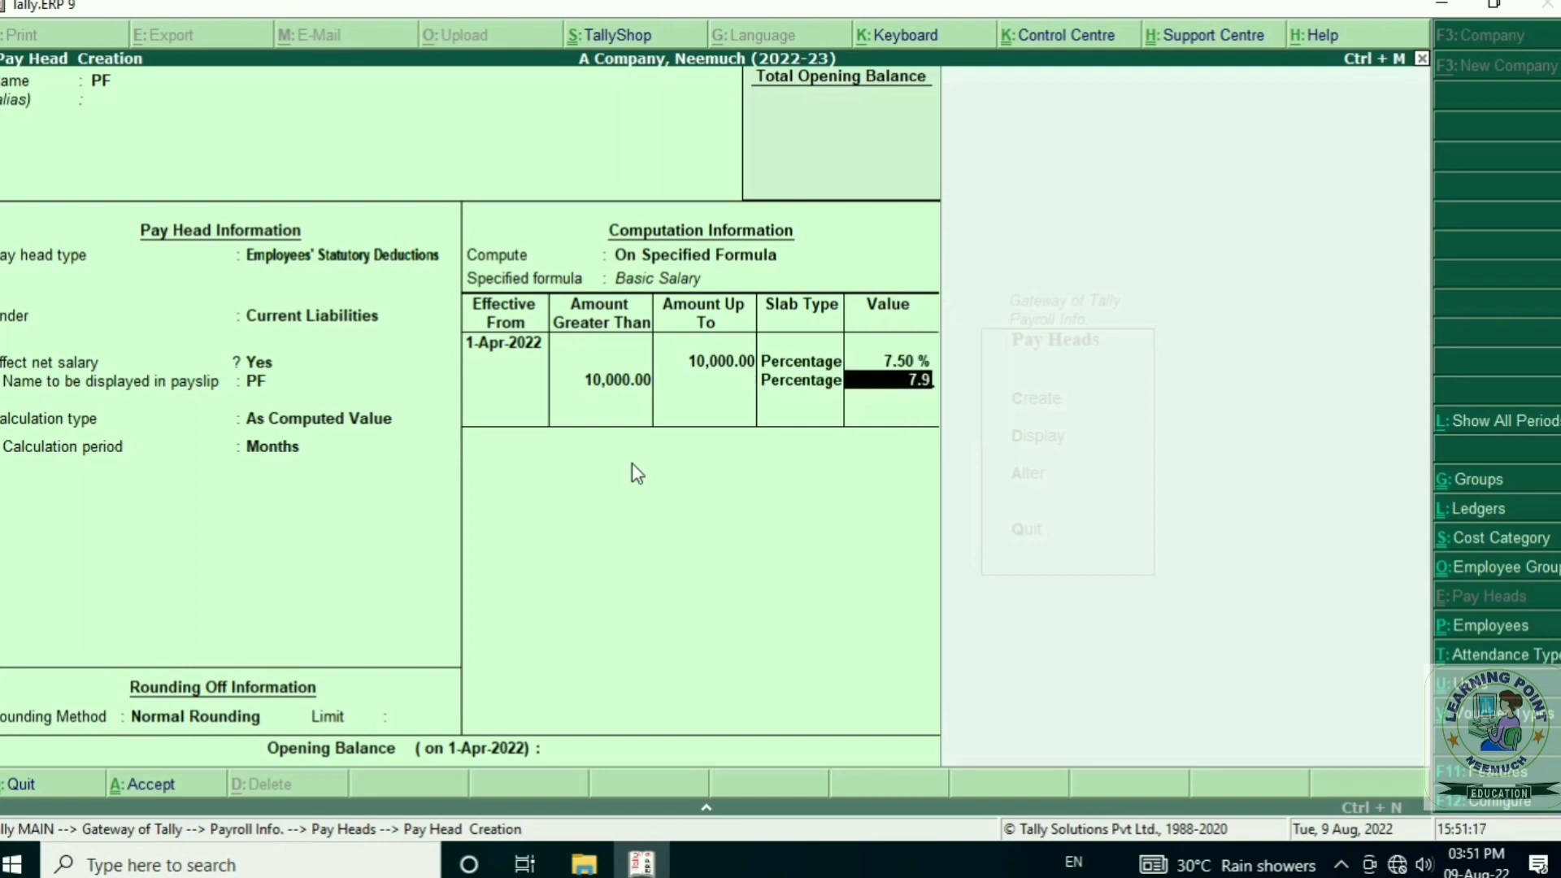
{"action": "key", "text": "Return"}
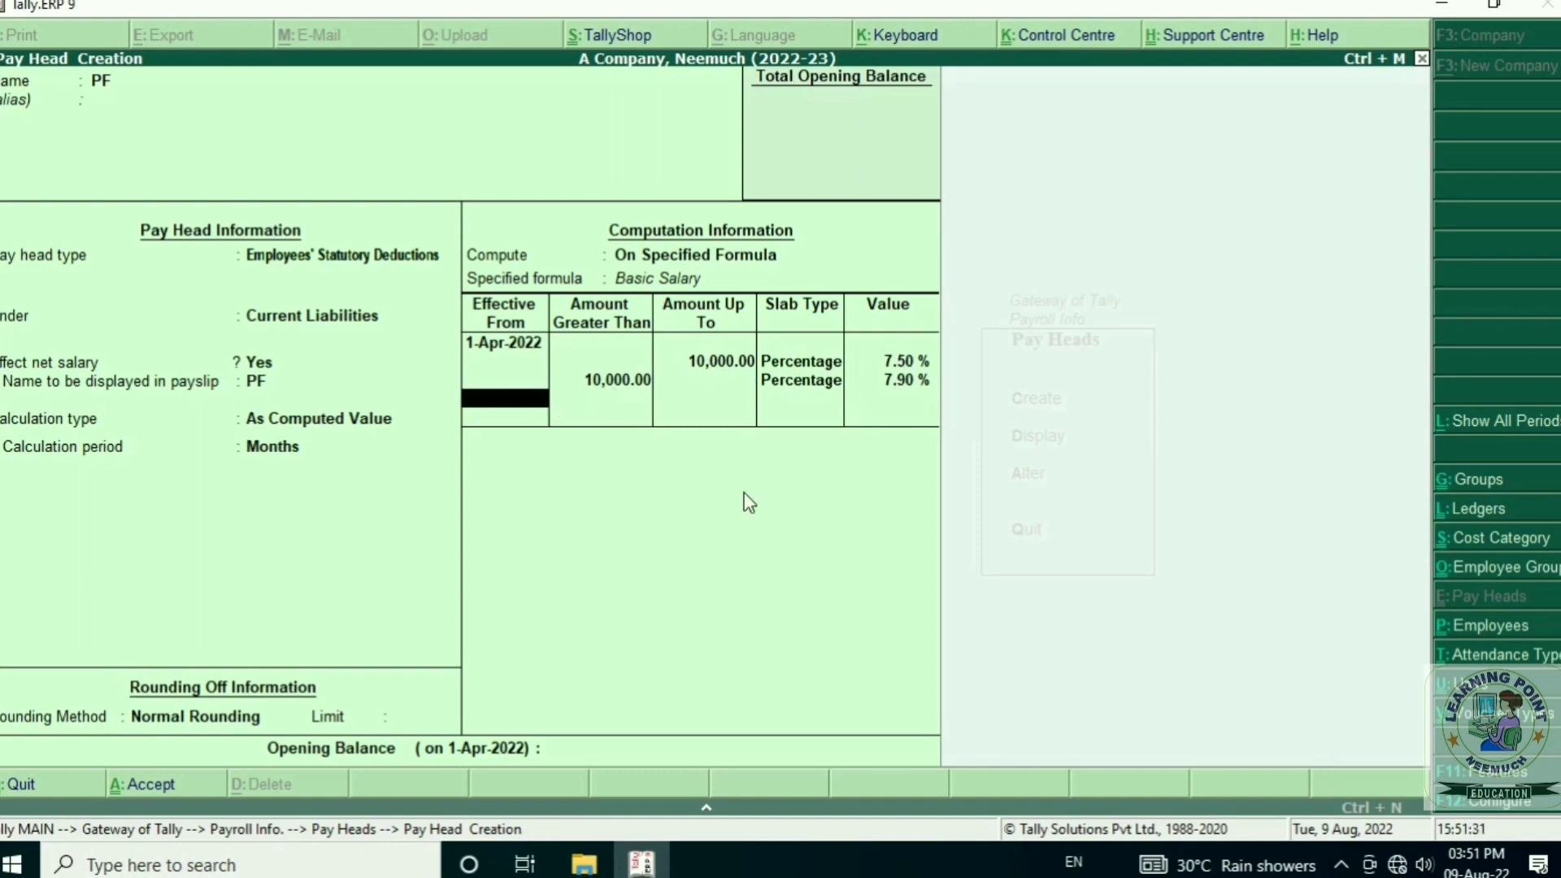
{"action": "key", "text": "Return"}
{"action": "key", "text": "Return"}
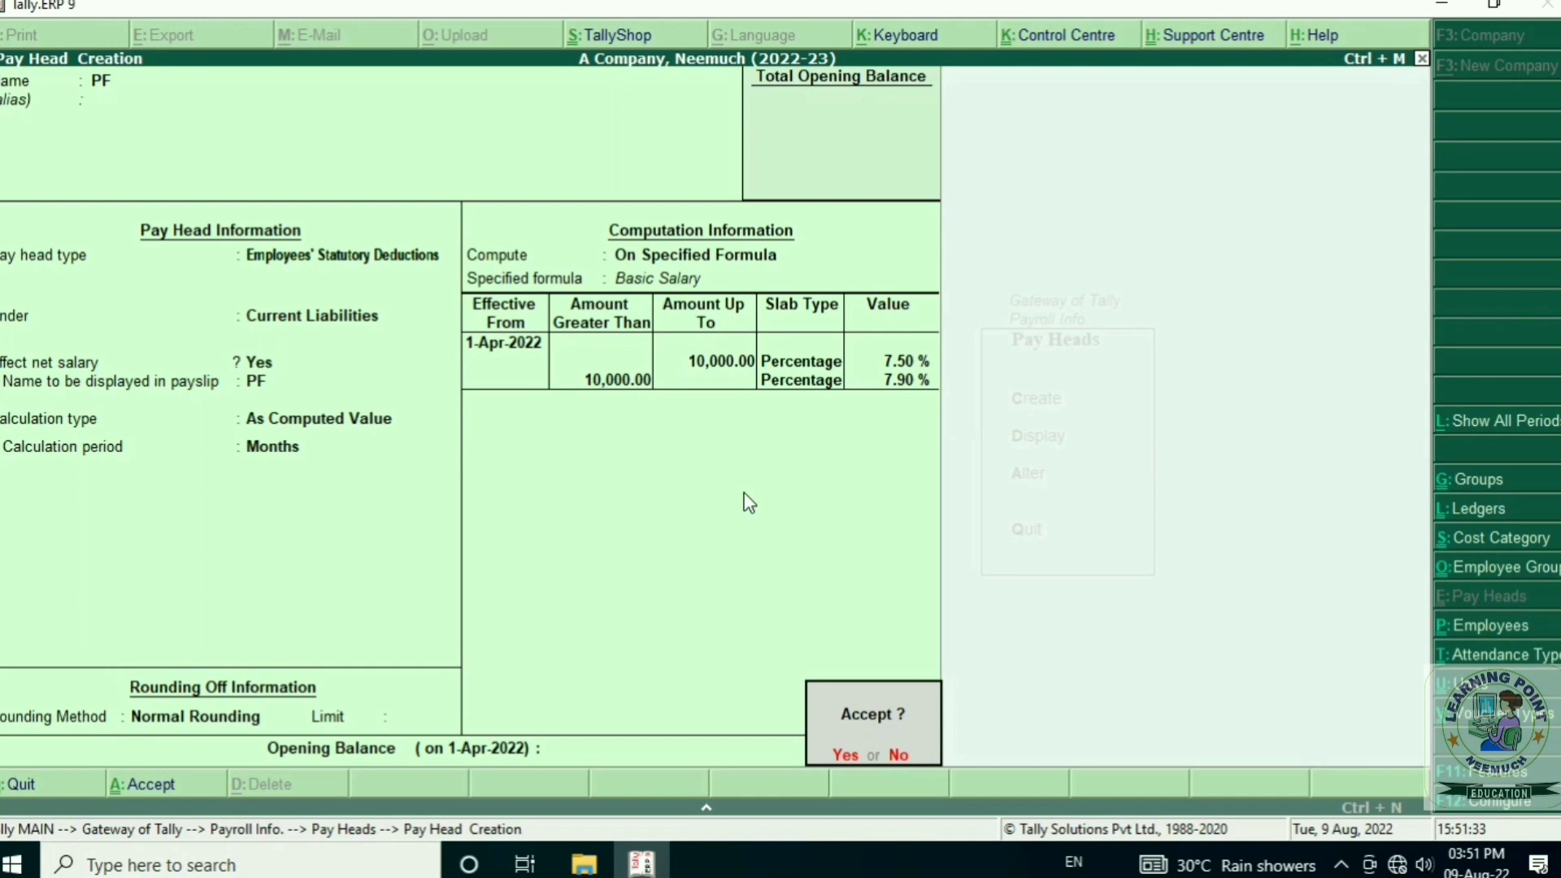
{"action": "key", "text": "Return"}
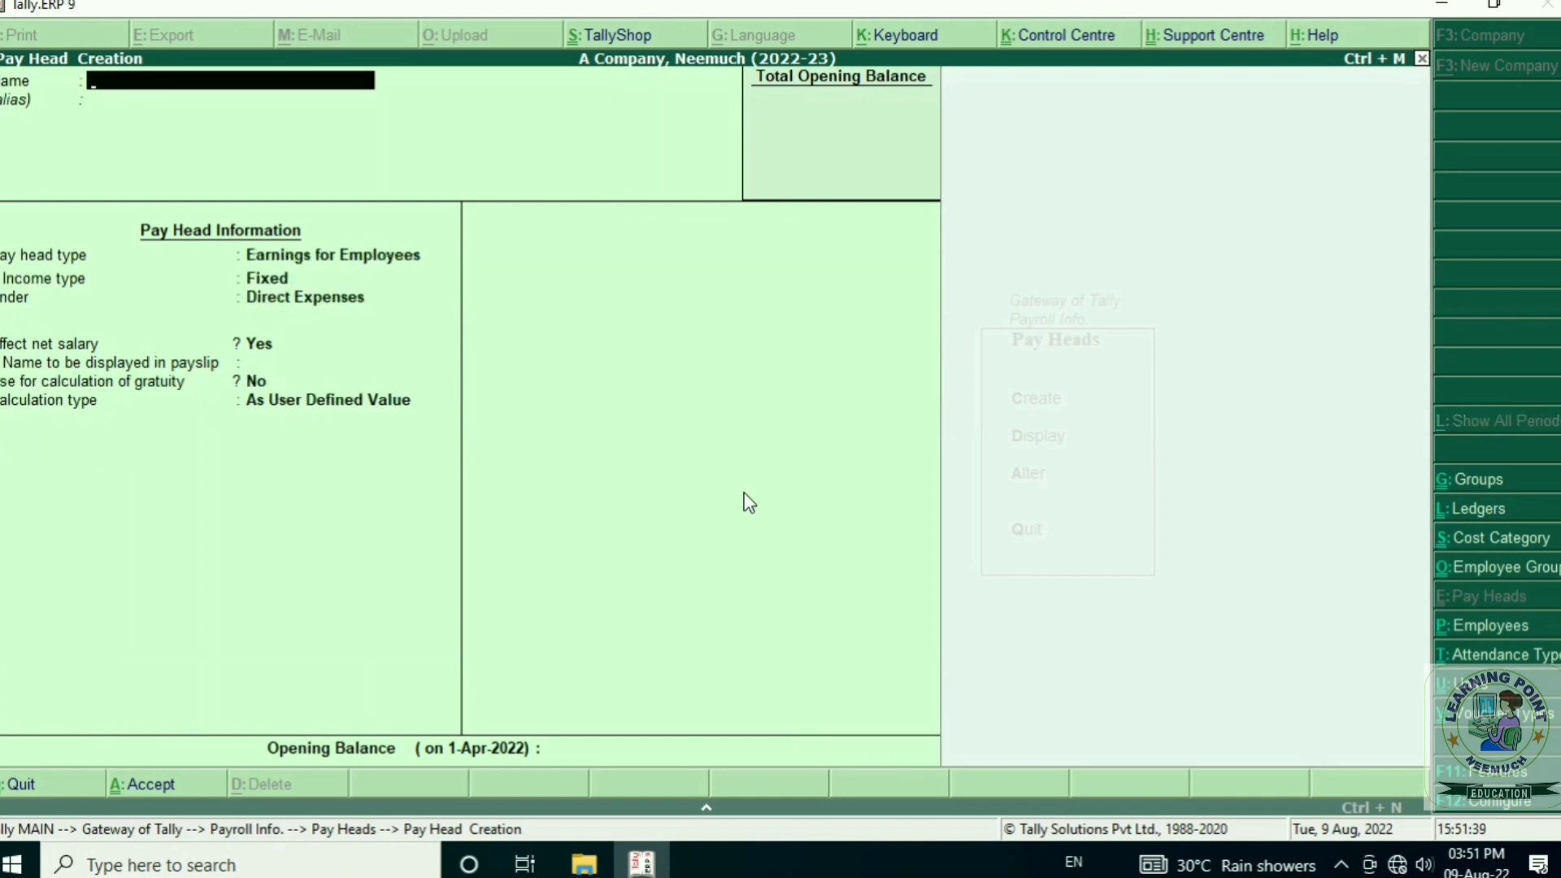
- Start a pay head named DA with type Employees' Statutory Deductions, placed under Current Liabilities
{"action": "type", "text": "DA"}
{"action": "key", "text": "Return"}
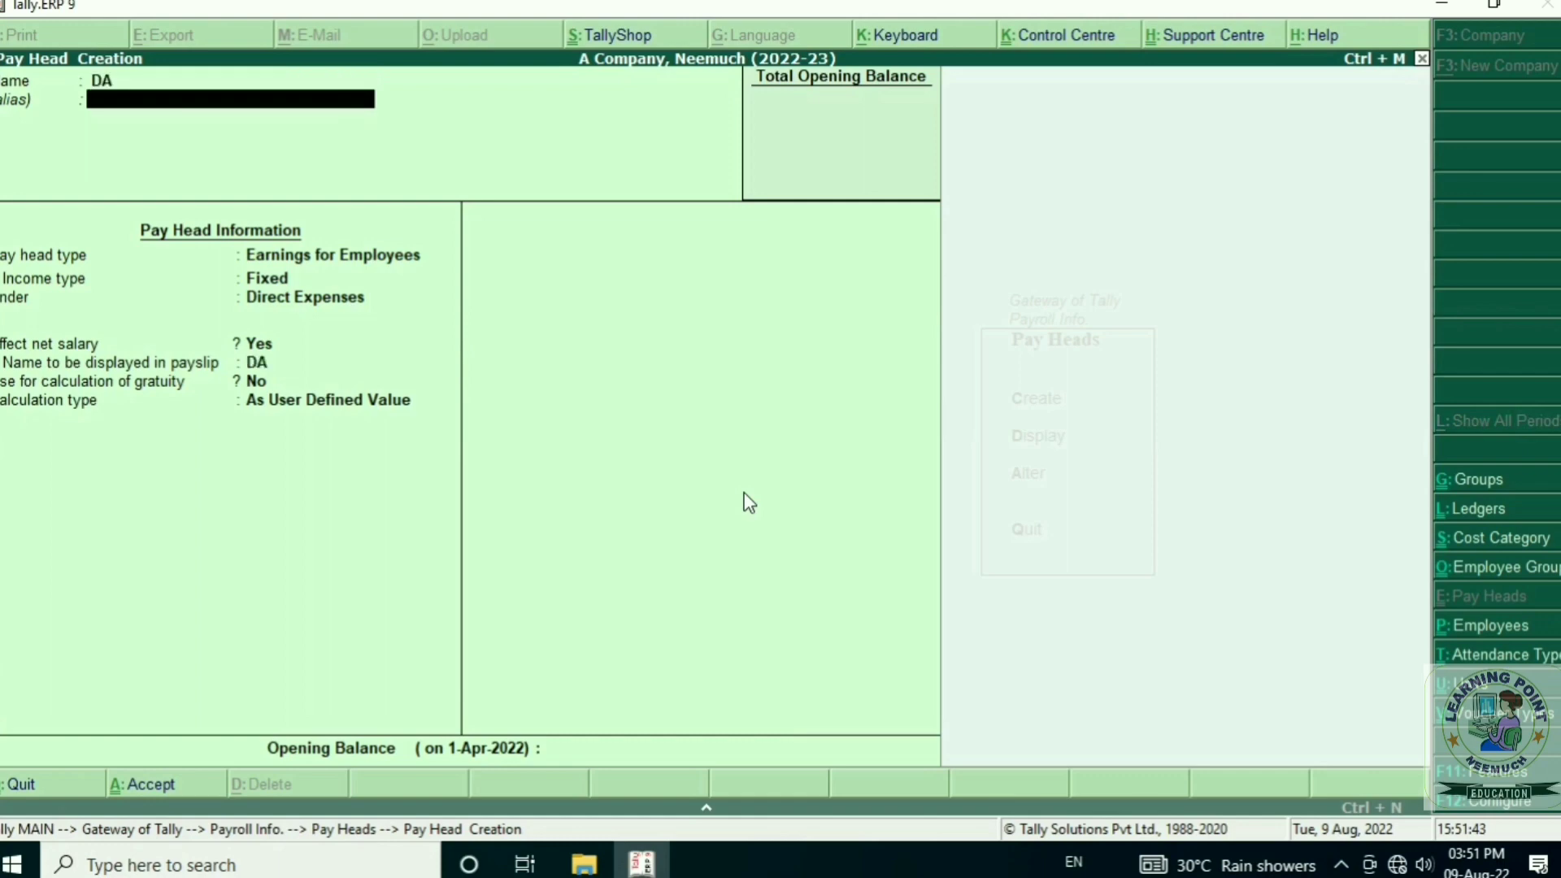
{"action": "key", "text": "Return"}
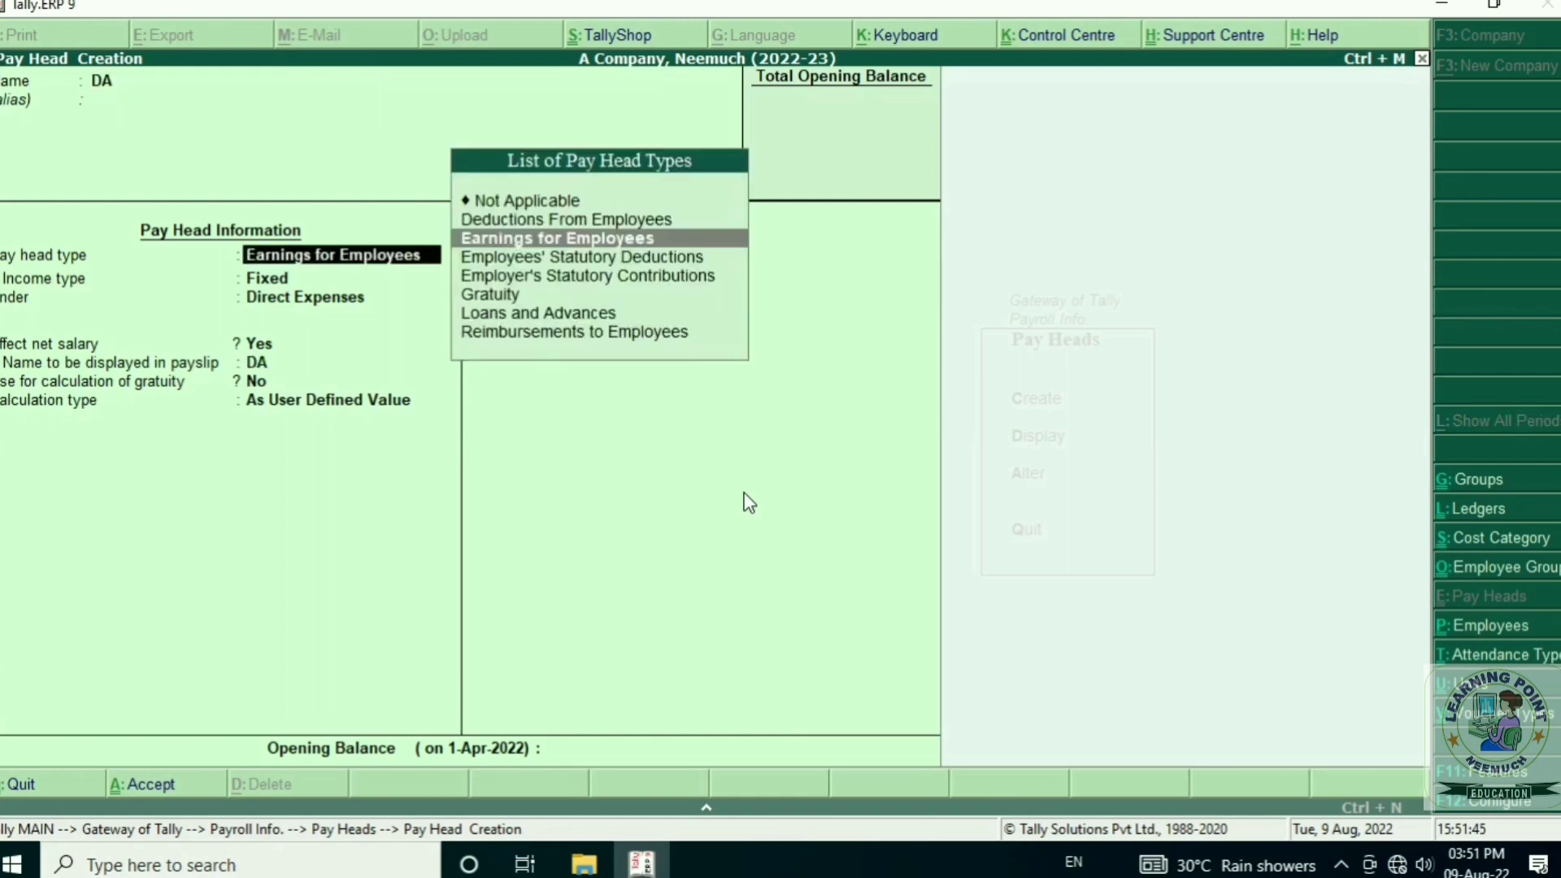
{"action": "key", "text": "Down"}
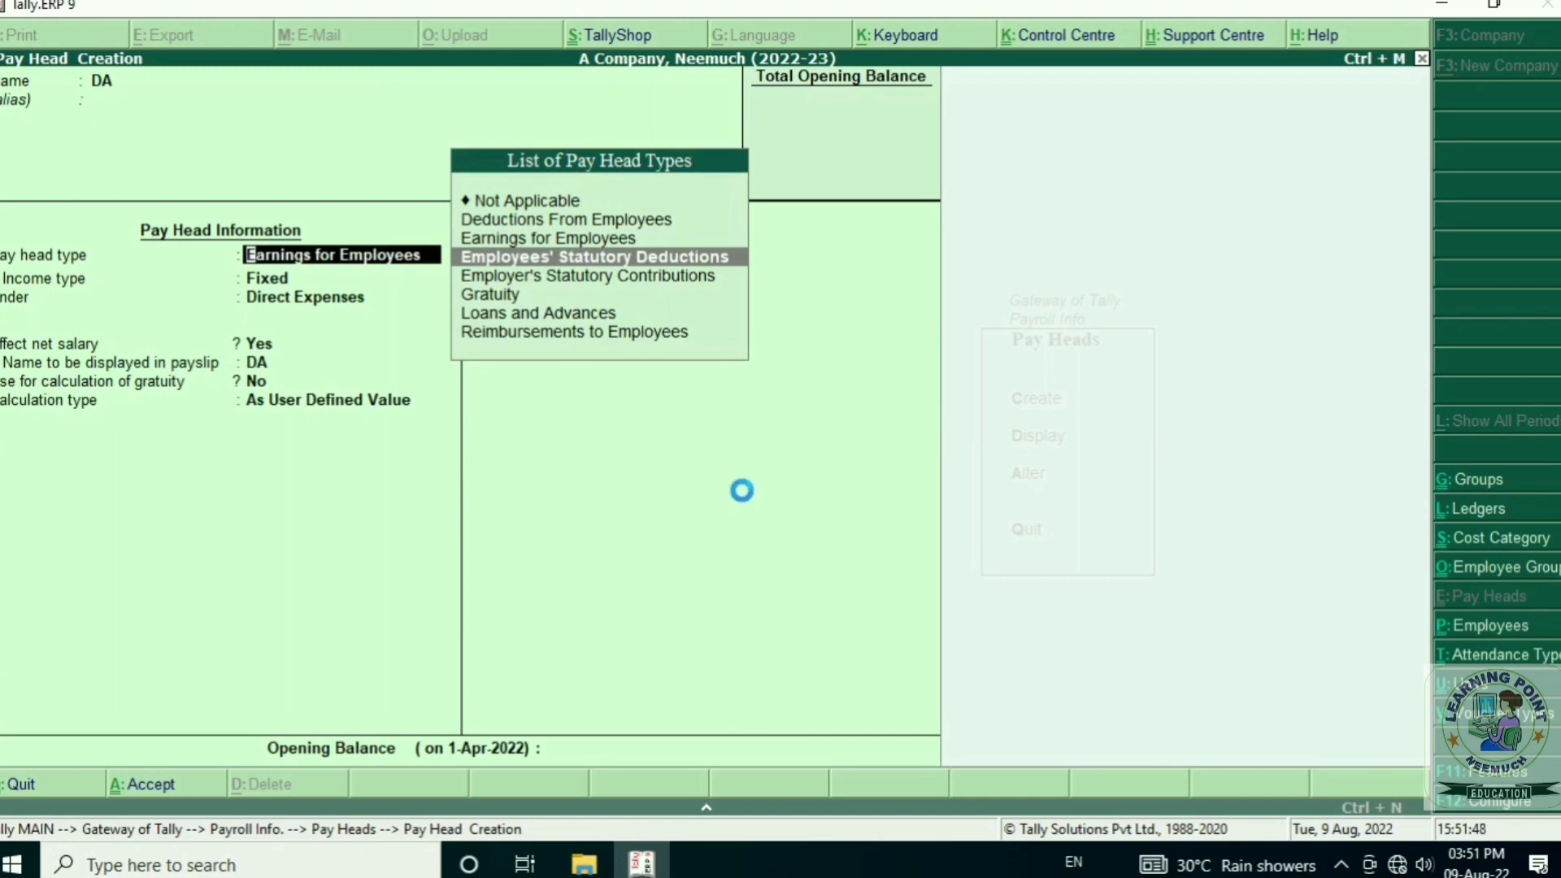
{"action": "key", "text": "Return"}
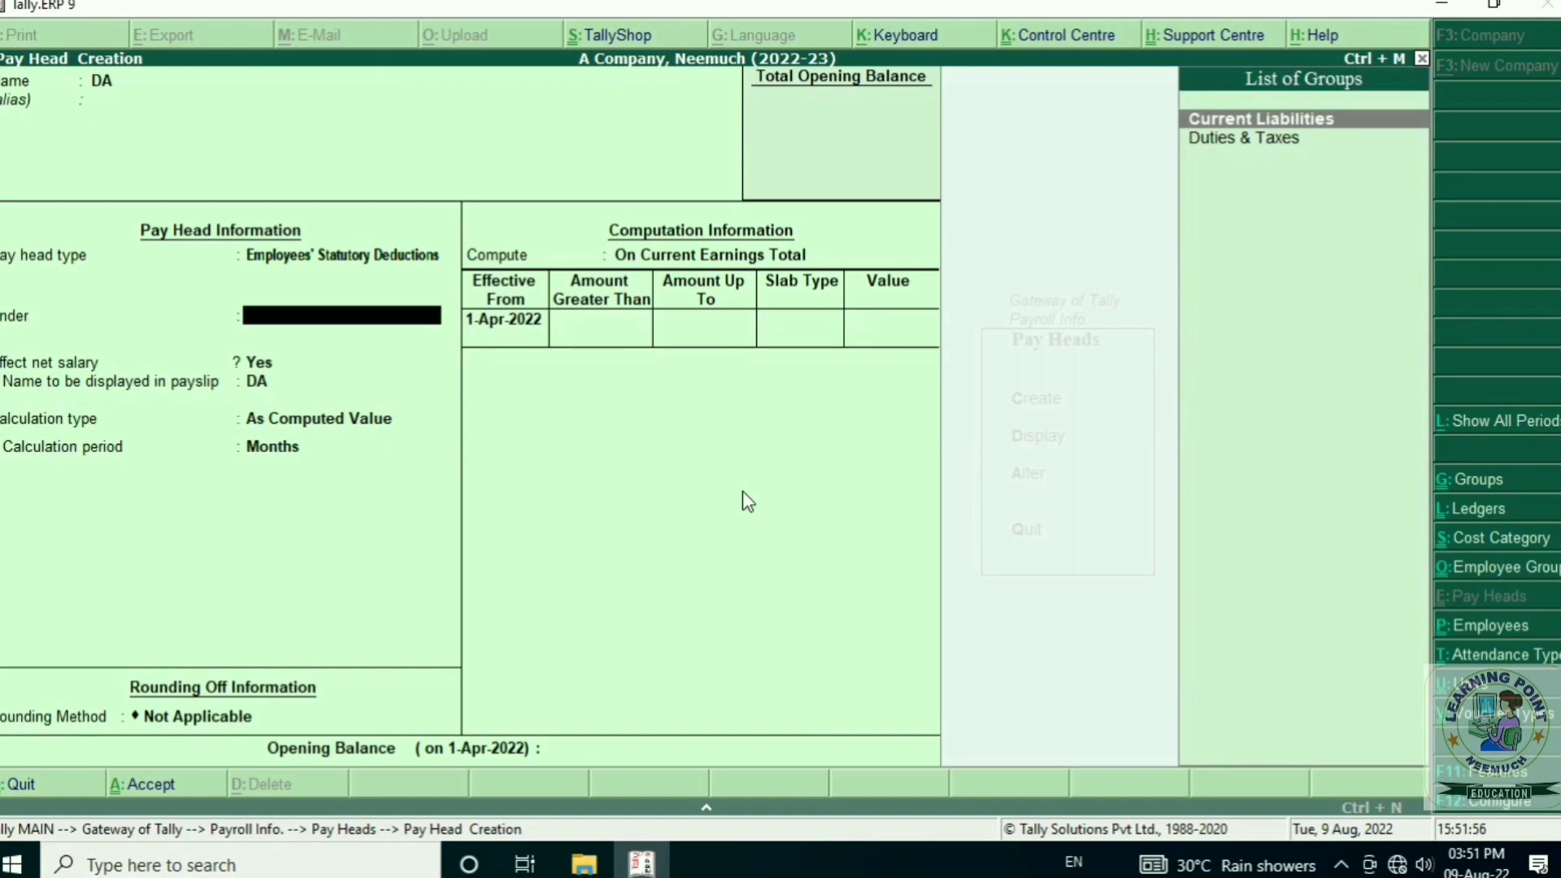
{"action": "key", "text": "Return"}
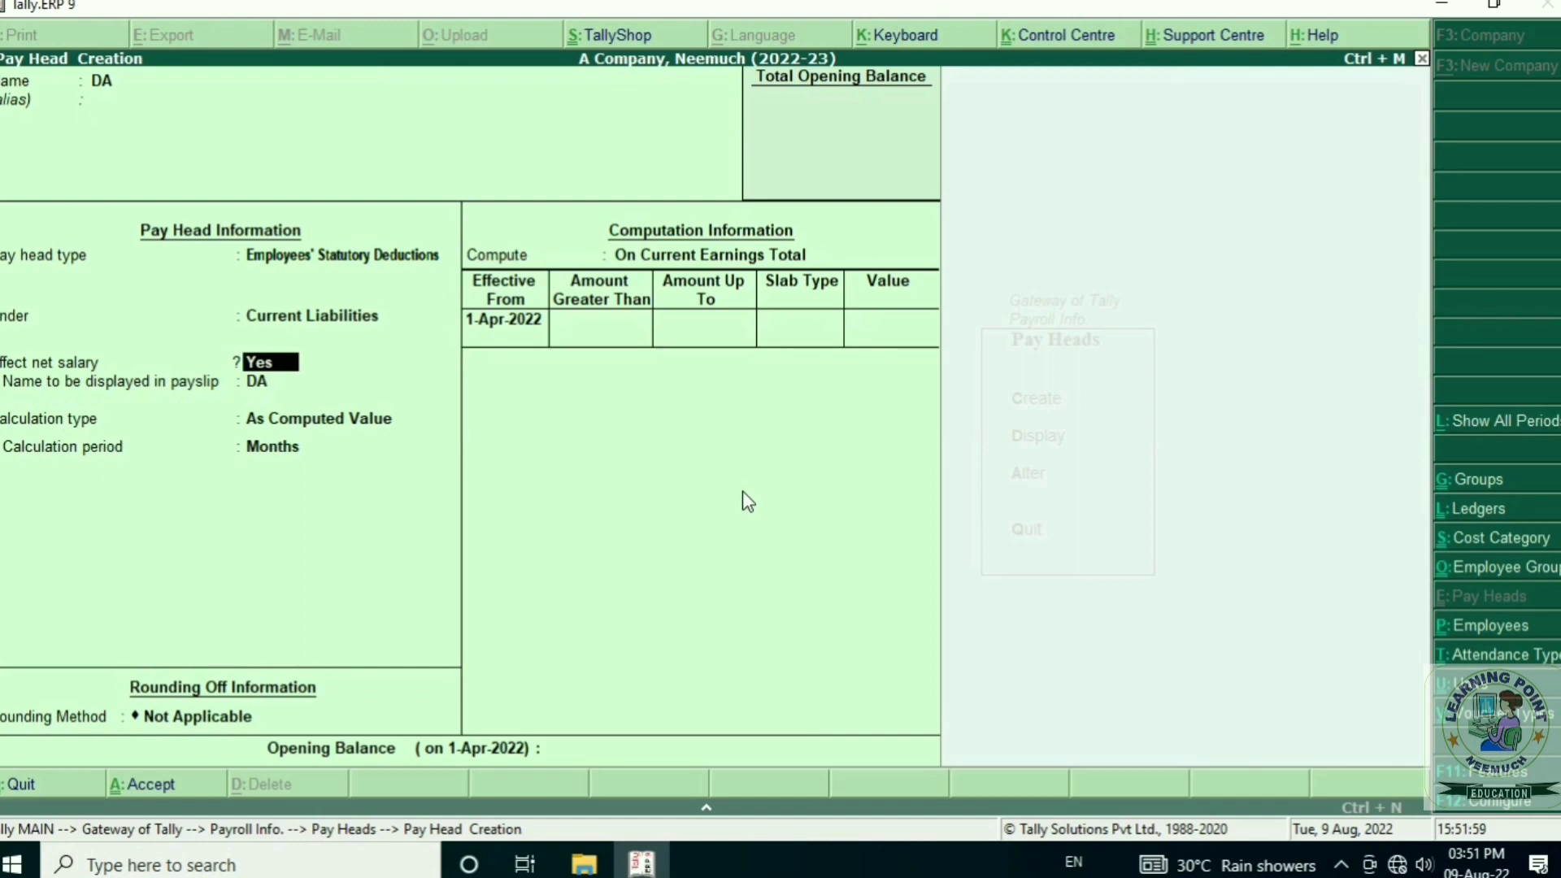
- Keep DA affecting net salary under its own payslip name, and set Normal Rounding with the limit left blank
{"action": "key", "text": "Return"}
{"action": "key", "text": "Return"}
{"action": "key", "text": "Down"}
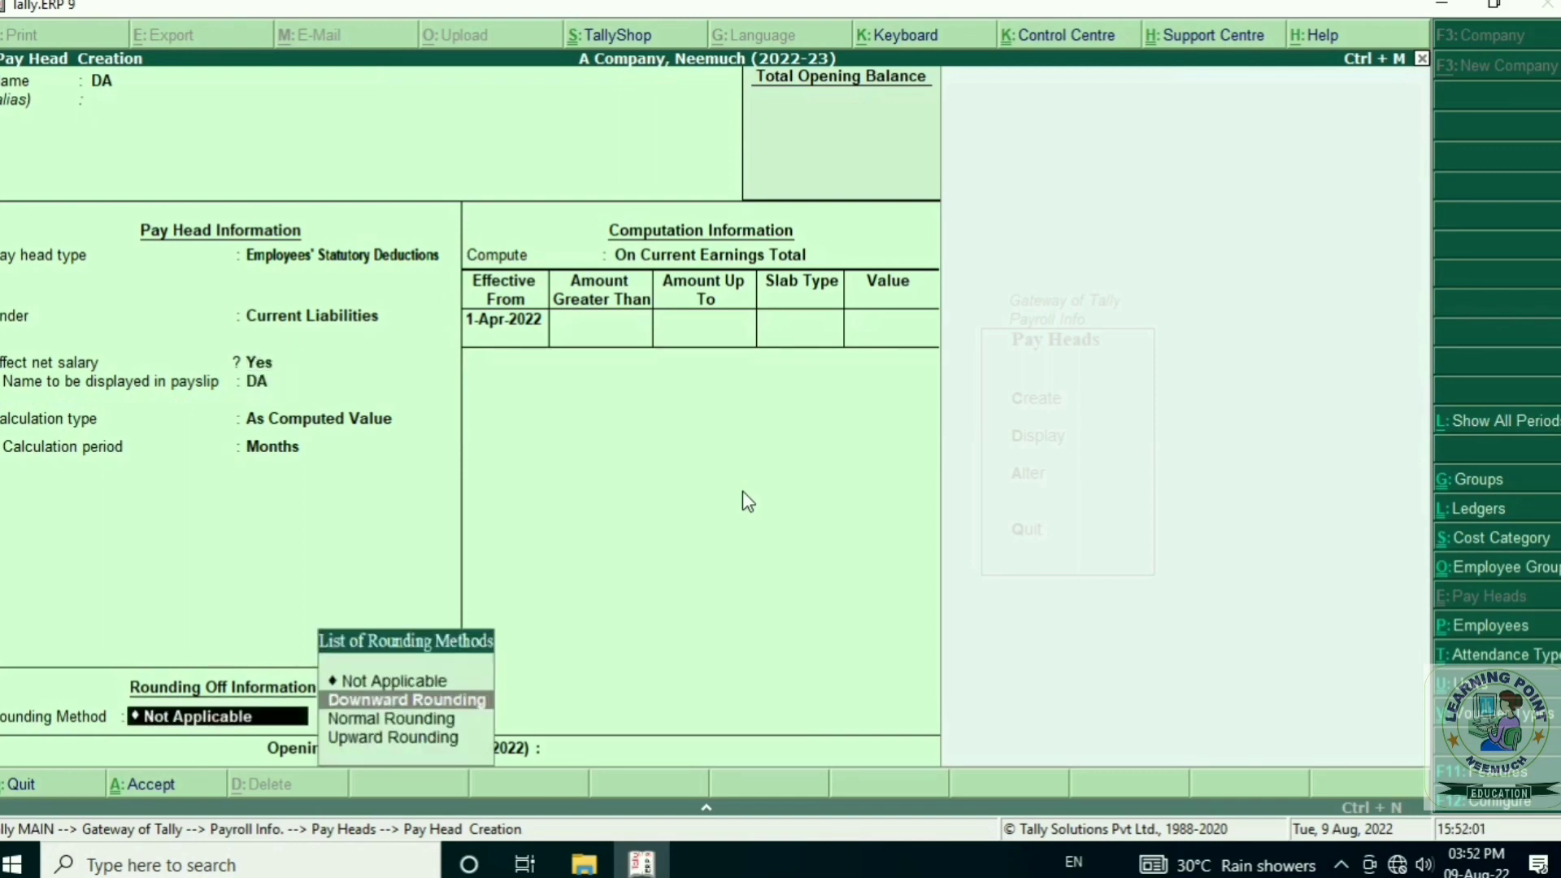
{"action": "key", "text": "Down"}
{"action": "key", "text": "Return"}
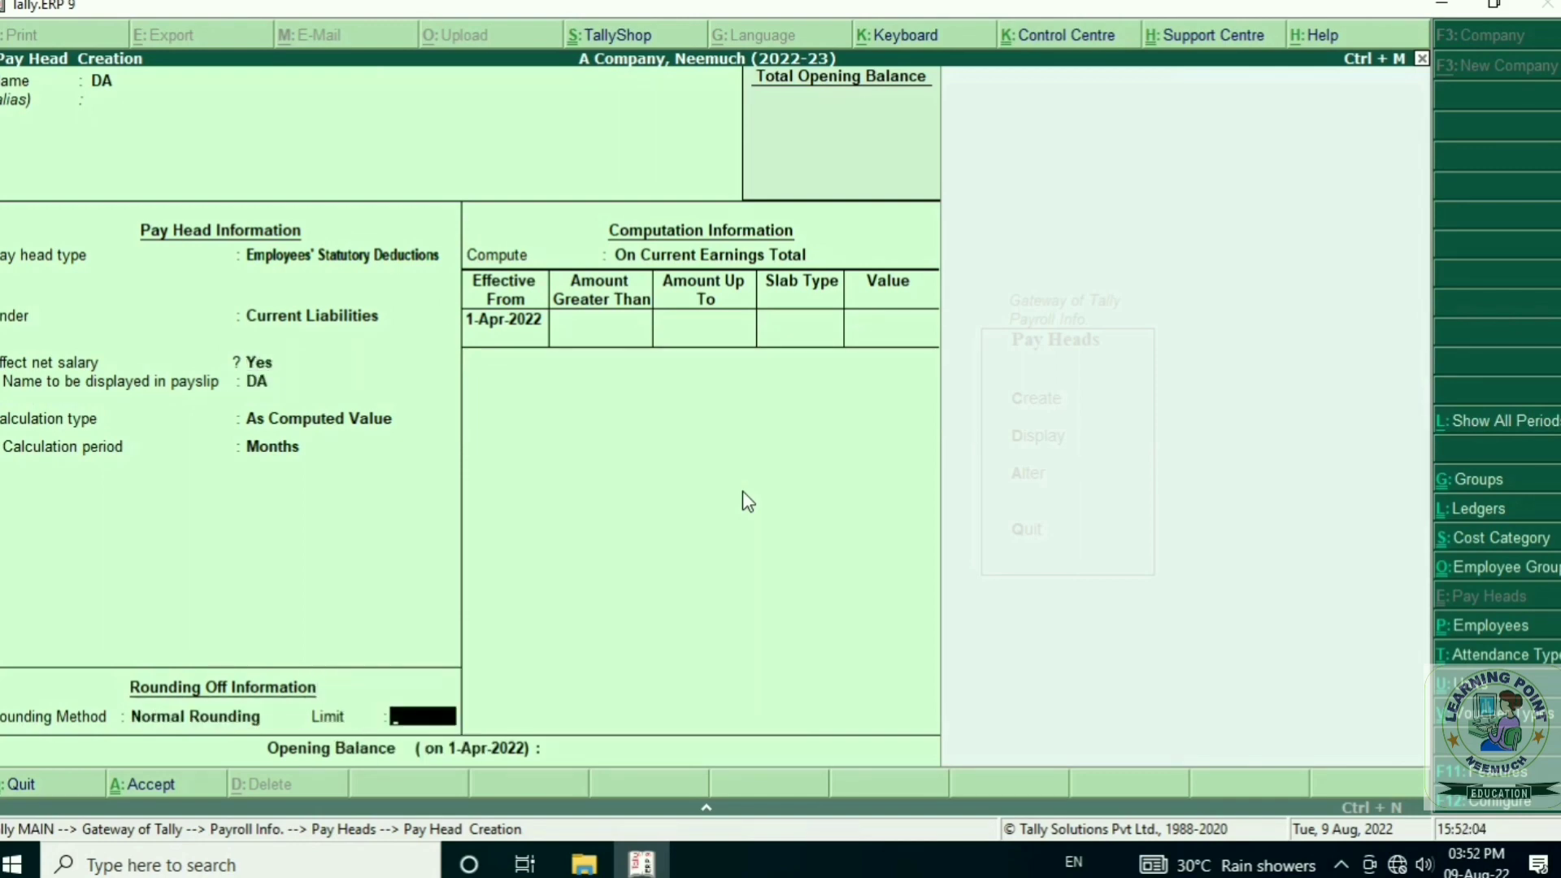
{"action": "key", "text": "Return"}
- Compute DA On Specified Formula using only the Basic Salary pay head
{"action": "key", "text": "Down"}
{"action": "key", "text": "Down"}
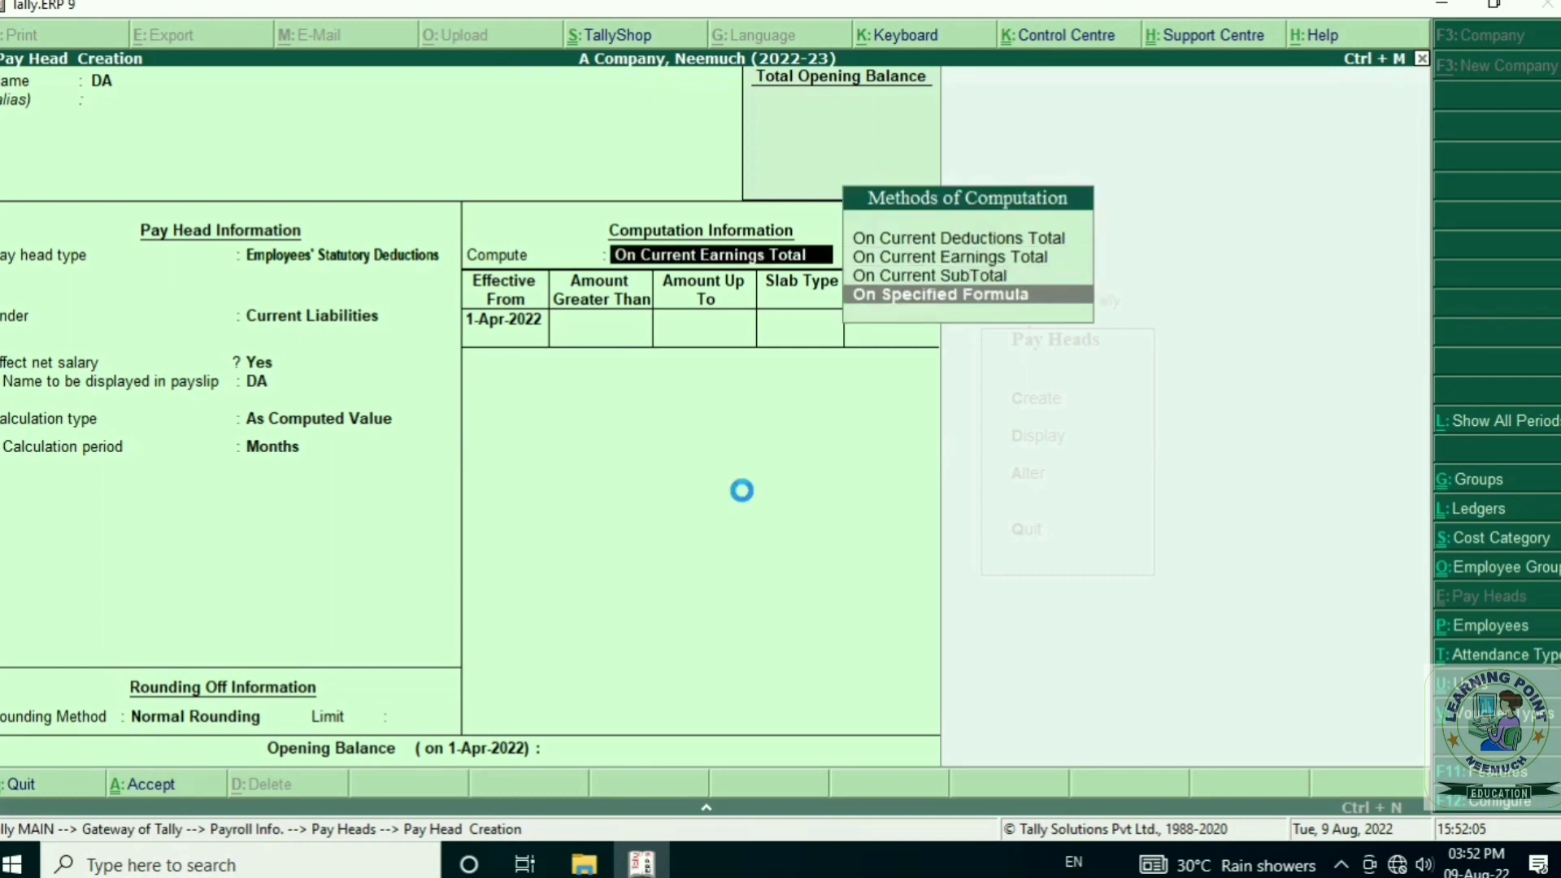
{"action": "key", "text": "Return"}
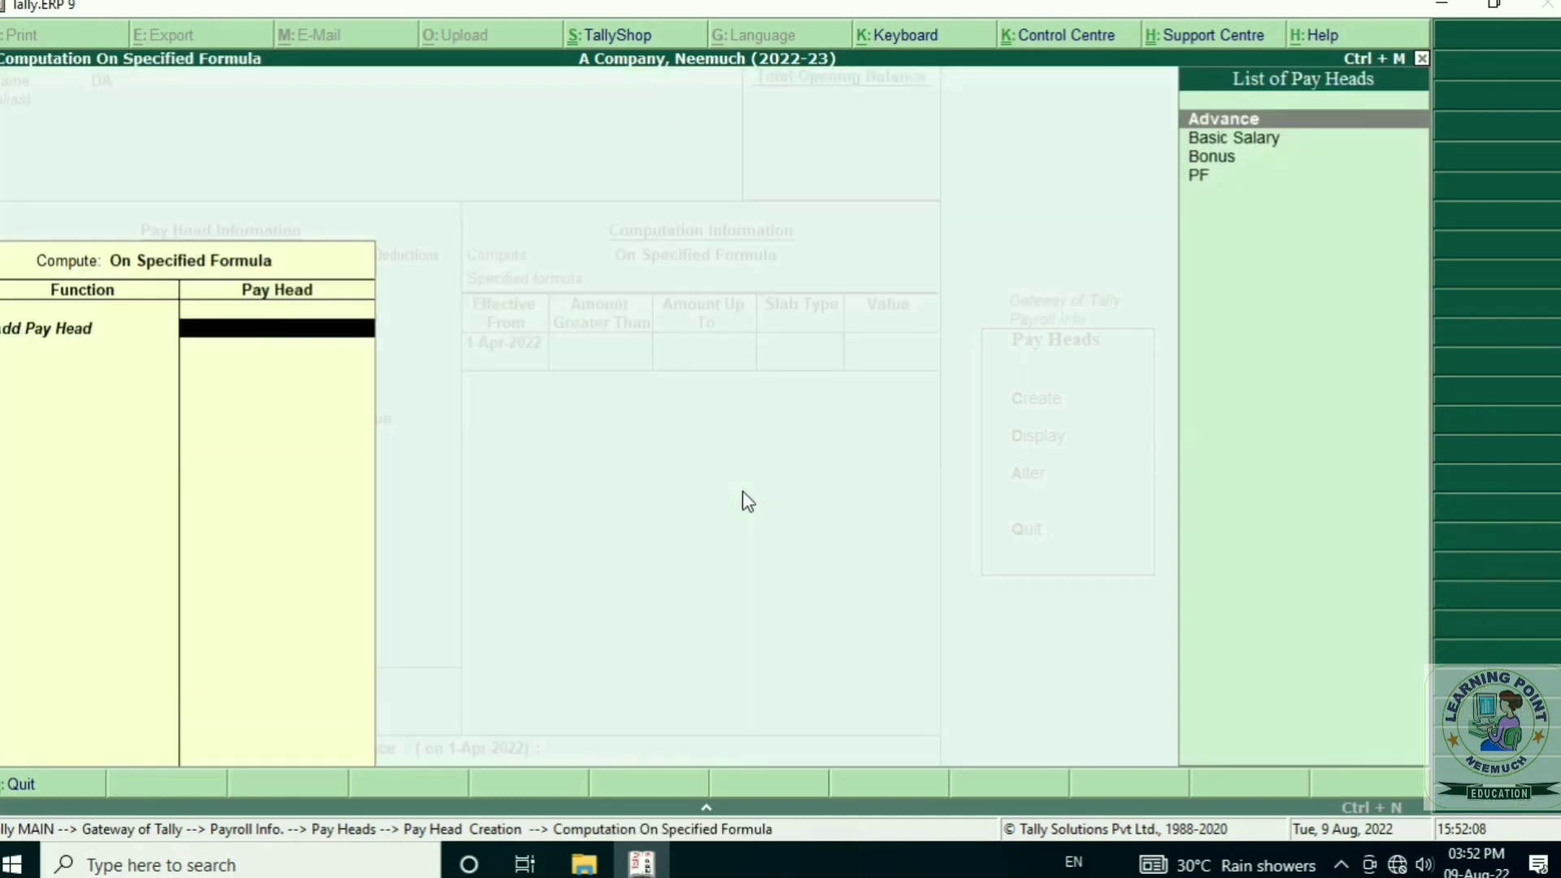
{"action": "key", "text": "Down"}
{"action": "key", "text": "Return"}
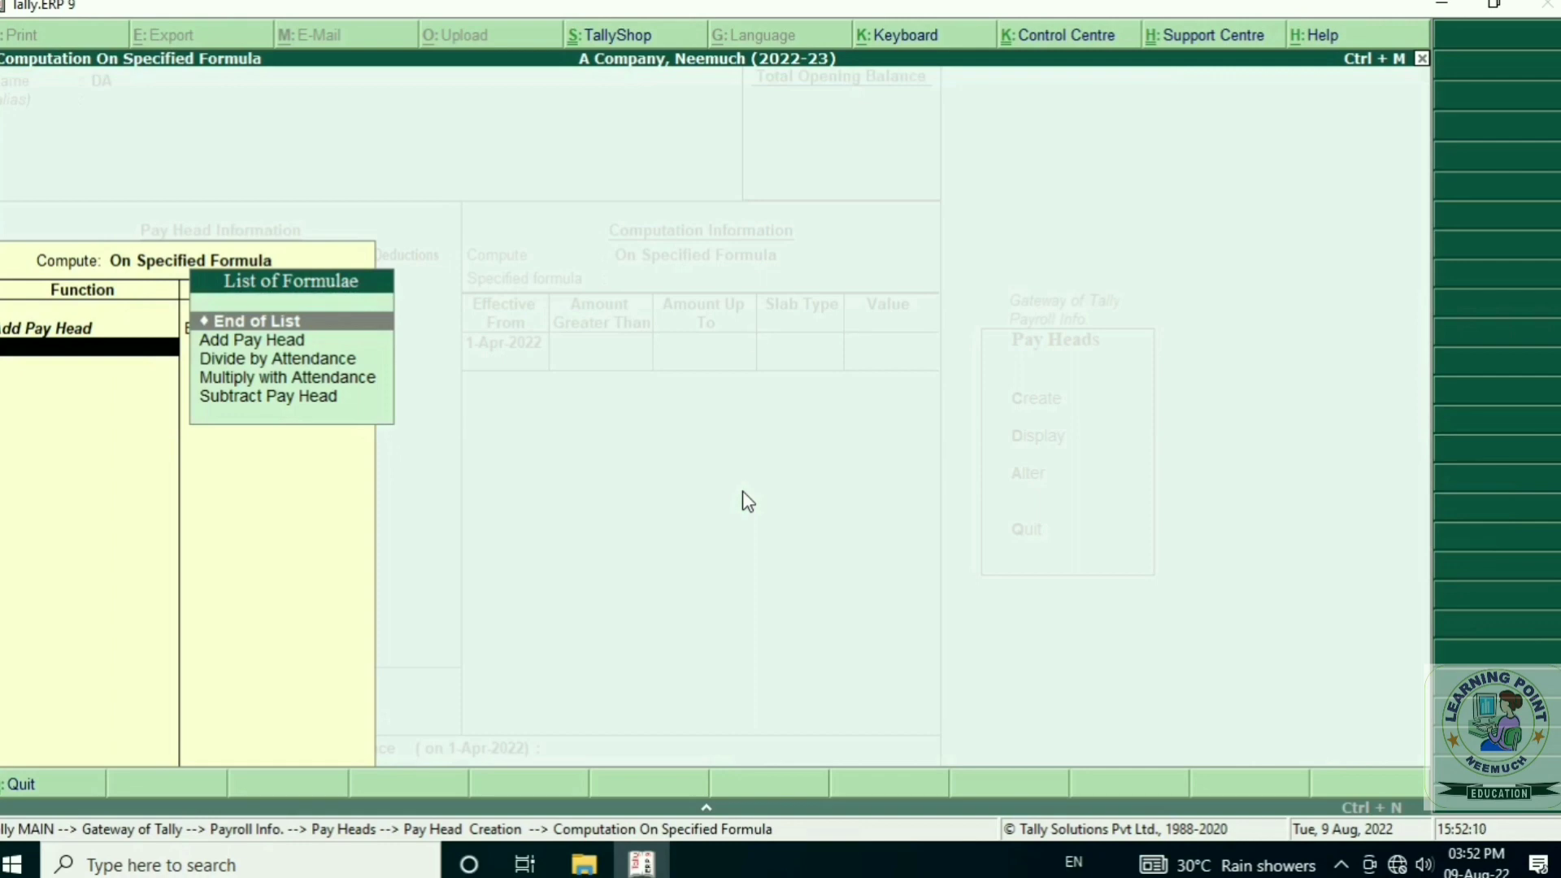
{"action": "key", "text": "Return"}
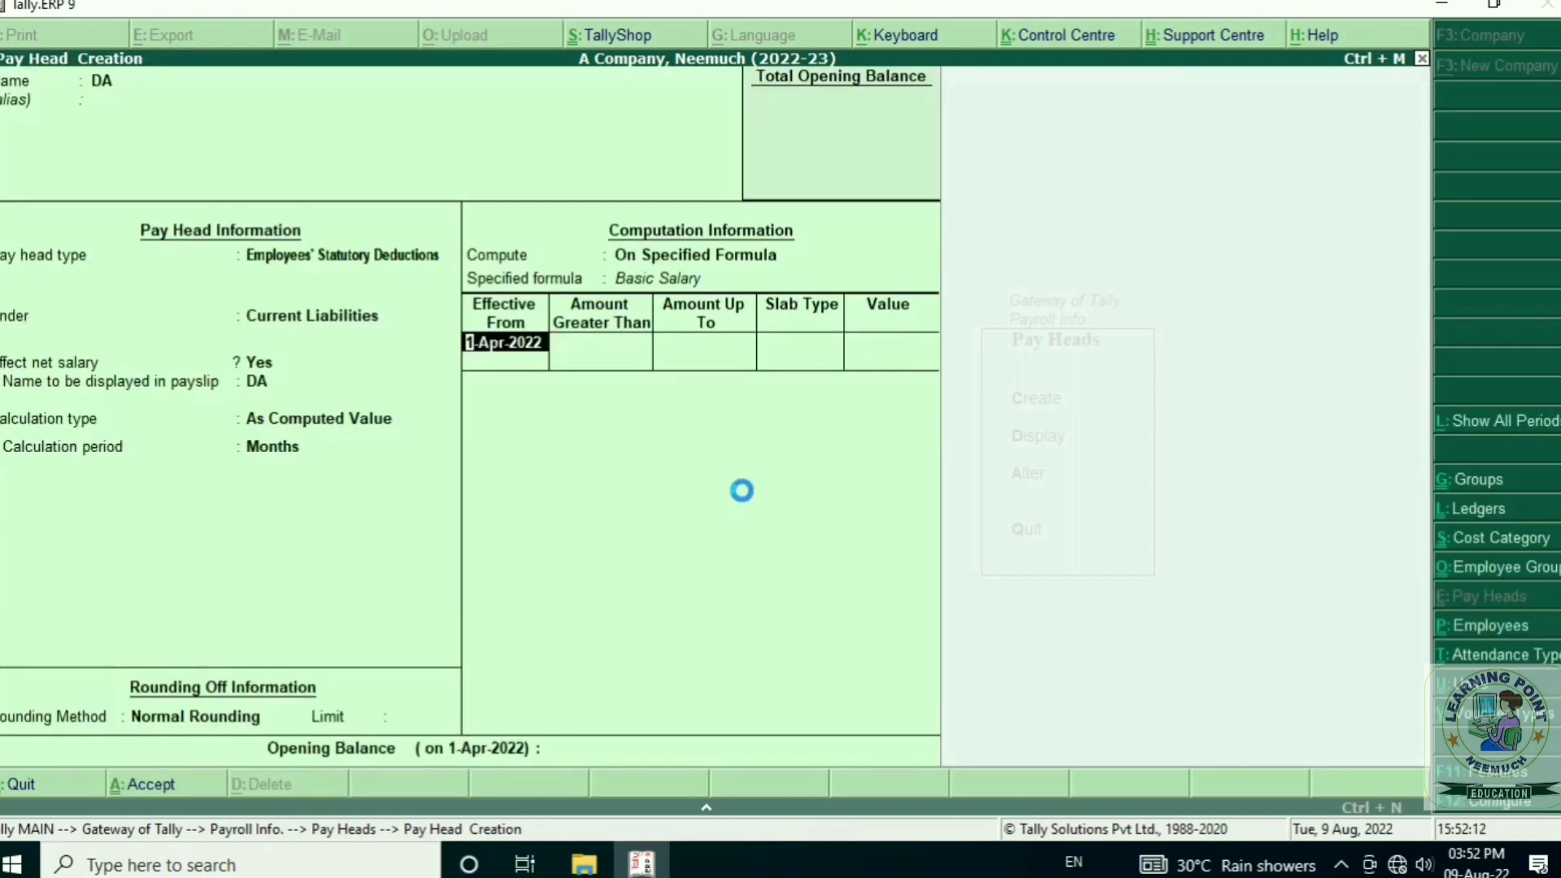
- Add a DA slab effective from 1-Apr-2022 of type Percentage at 3 % without an upper limit, and save the pay head
{"action": "key", "text": "Return"}
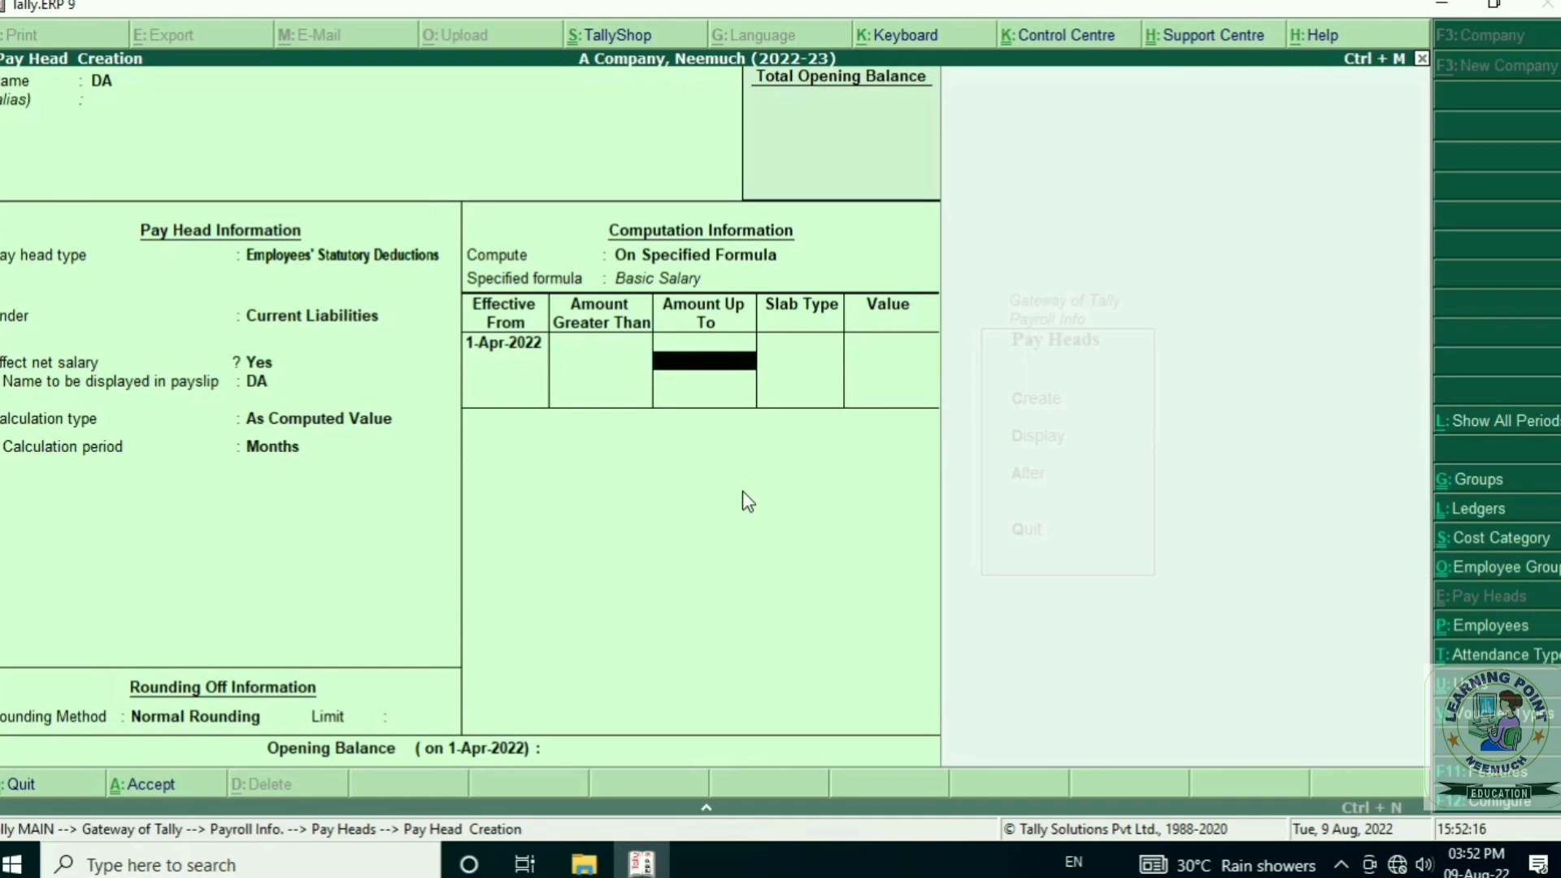
{"action": "key", "text": "Return"}
{"action": "key", "text": "Return"}
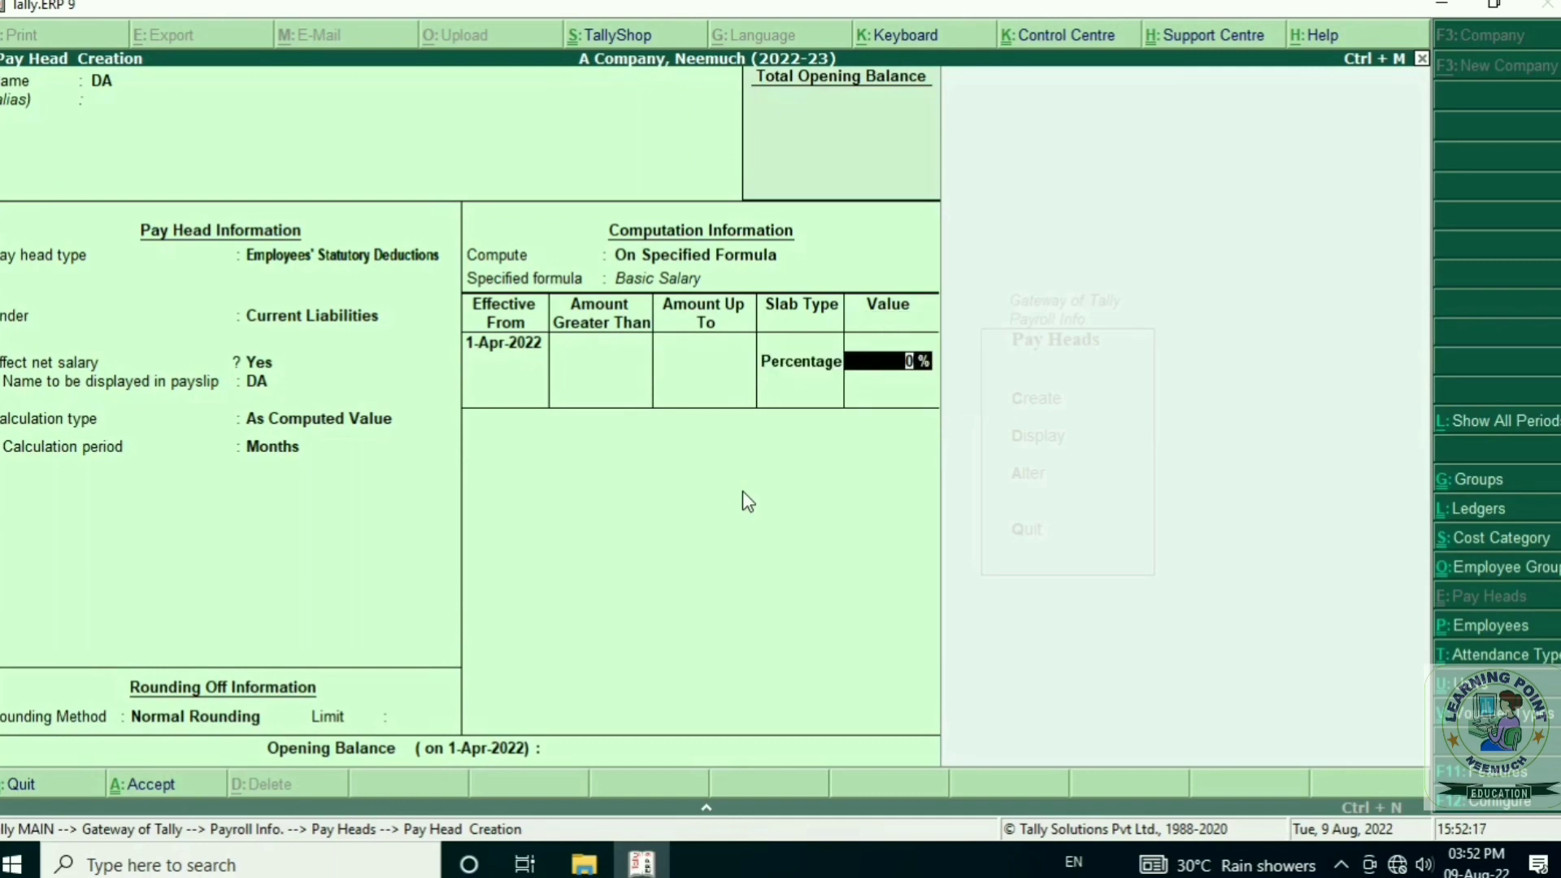
{"action": "type", "text": "3"}
{"action": "key", "text": "Return"}
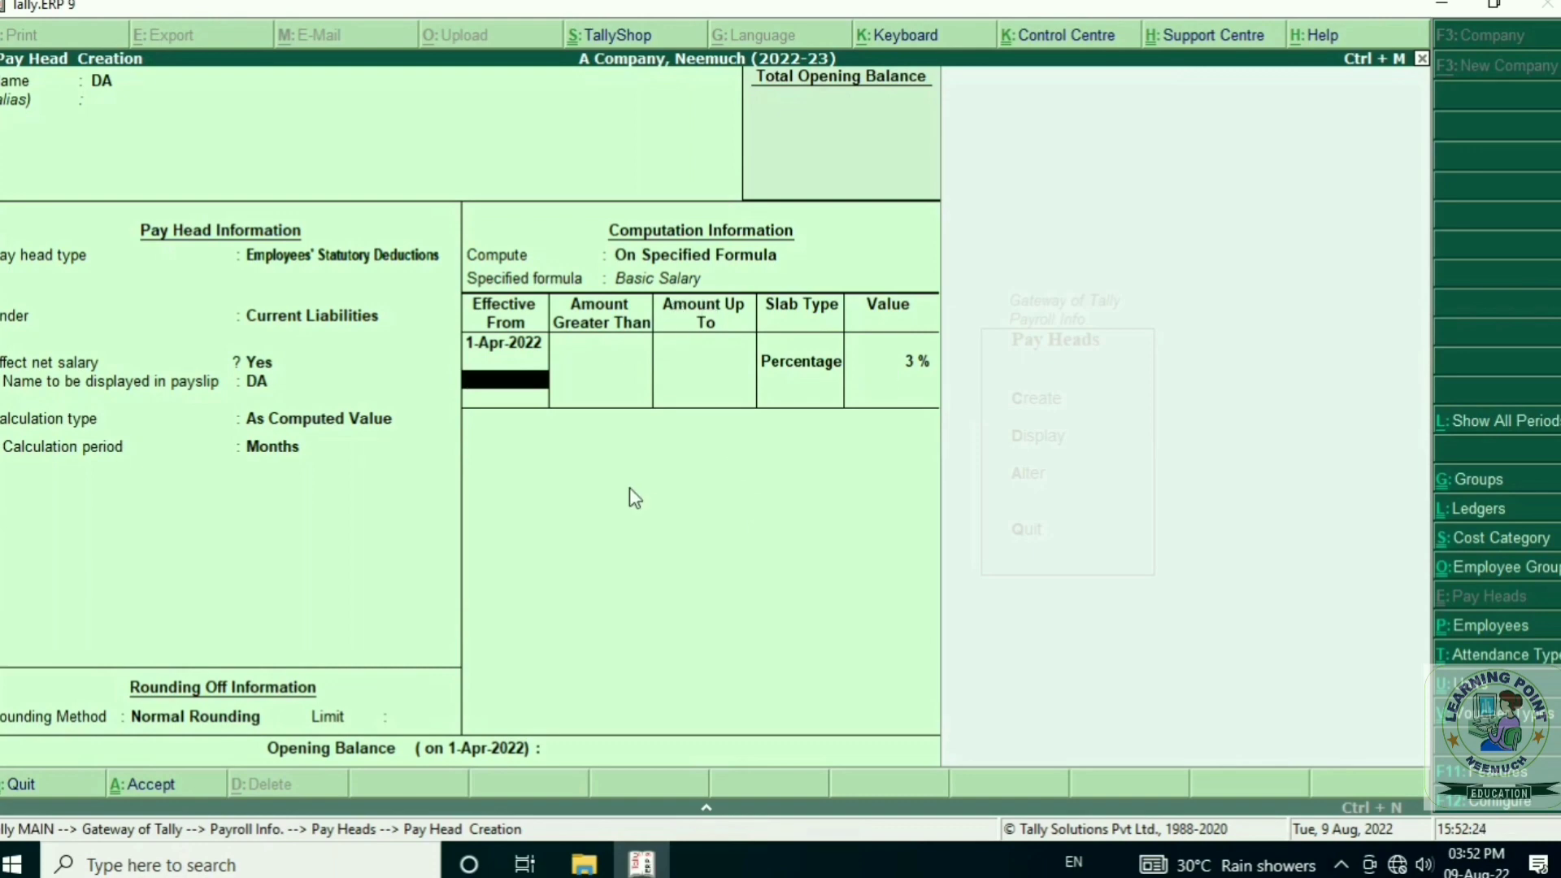
{"action": "key", "text": "Return"}
{"action": "key", "text": "Return"}
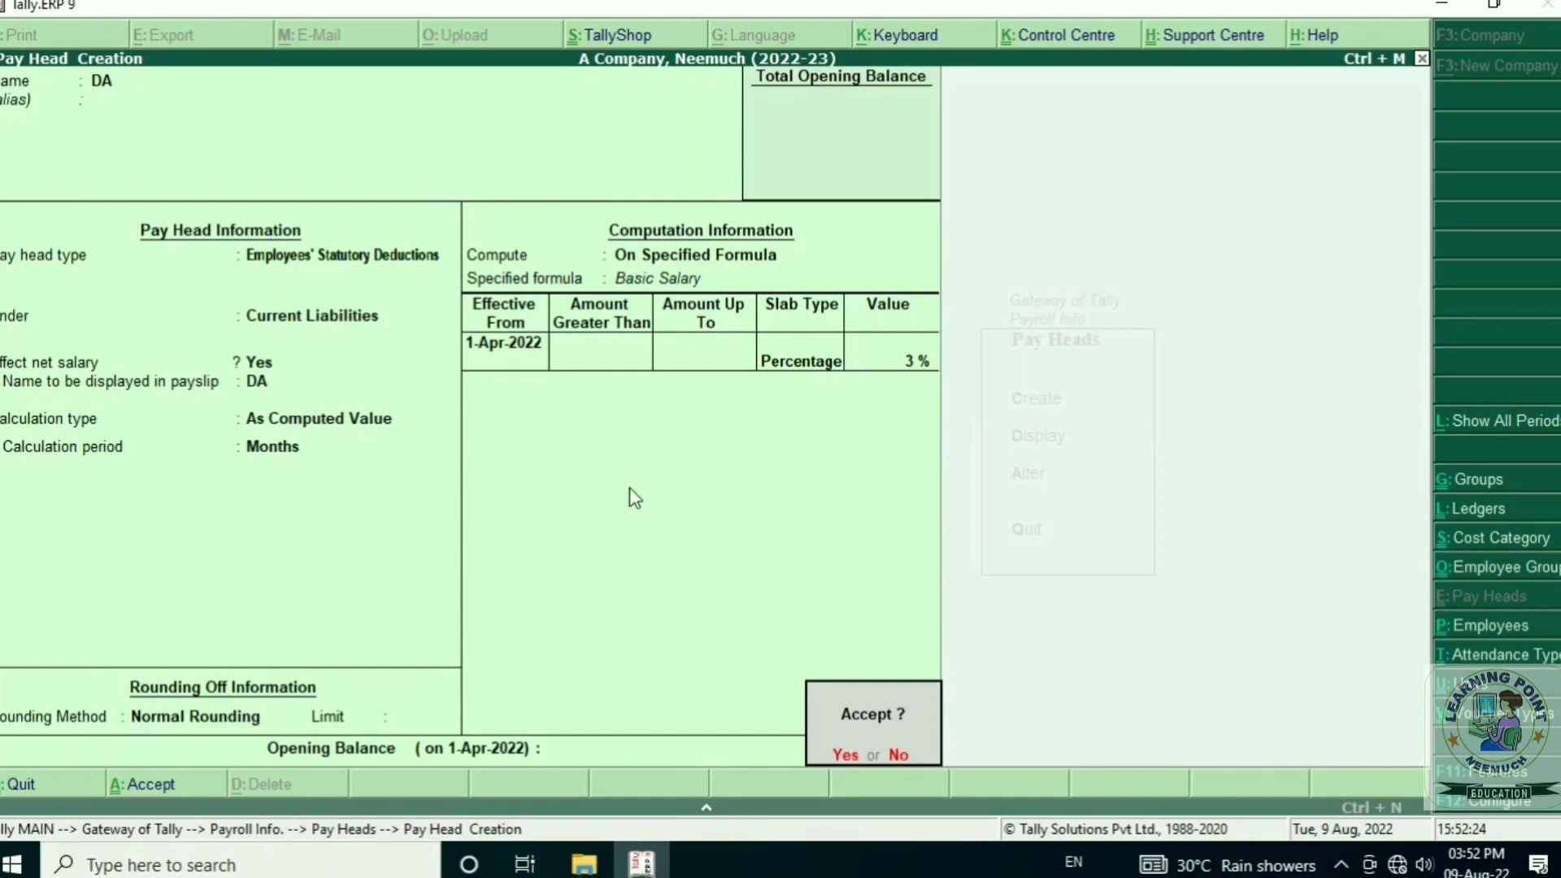
{"action": "key", "text": "Return"}
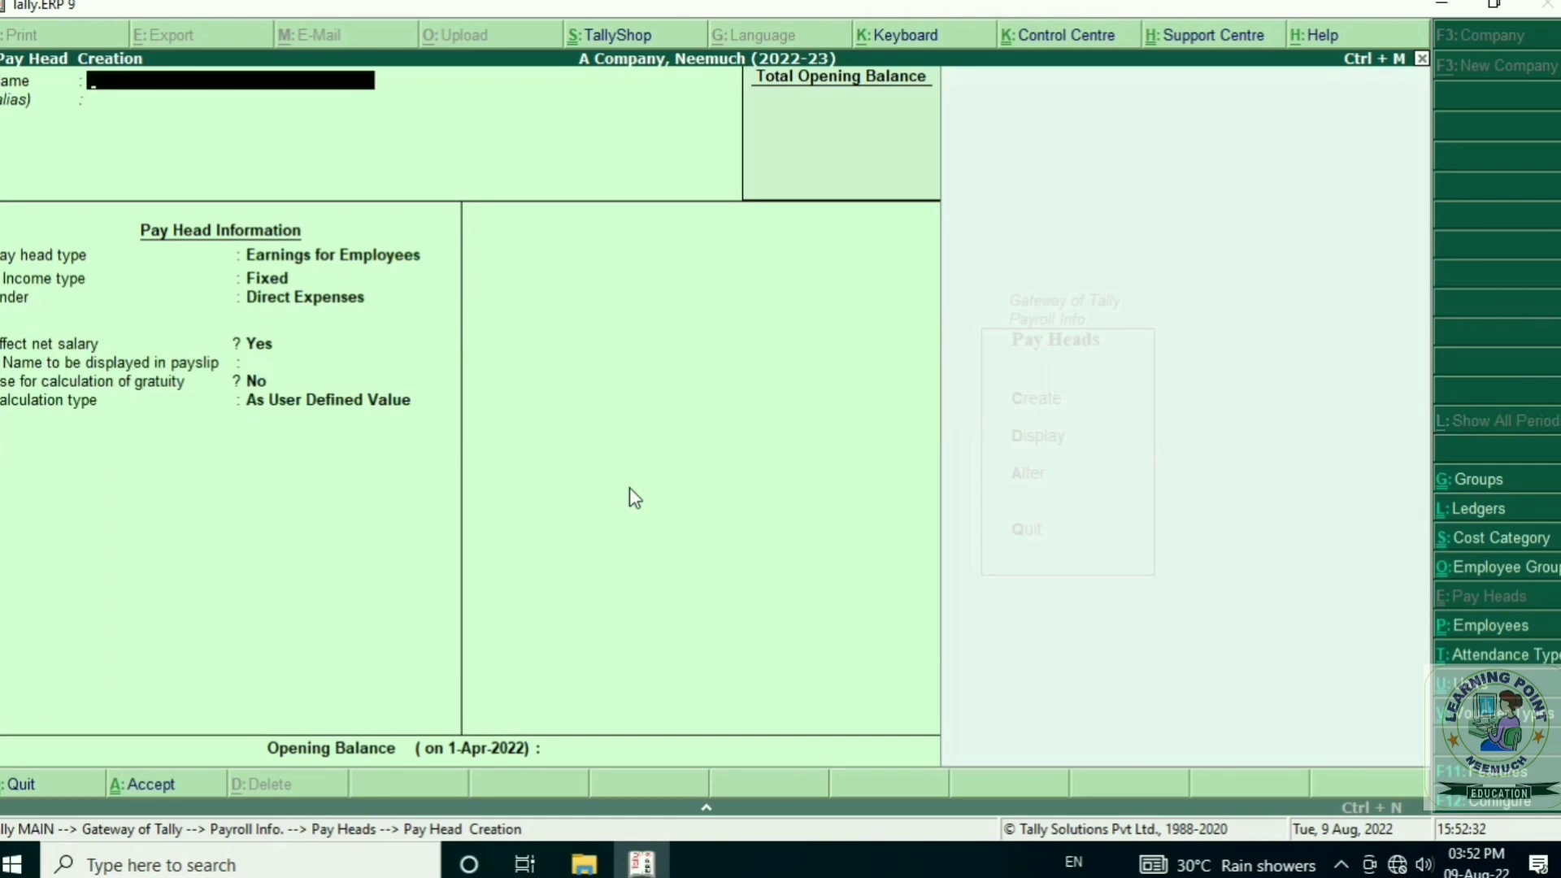
- Start a pay head named HRA with type Employees' Statutory Deductions, placed under Current Liabilities
{"action": "type", "text": "HRA"}
{"action": "key", "text": "Return"}
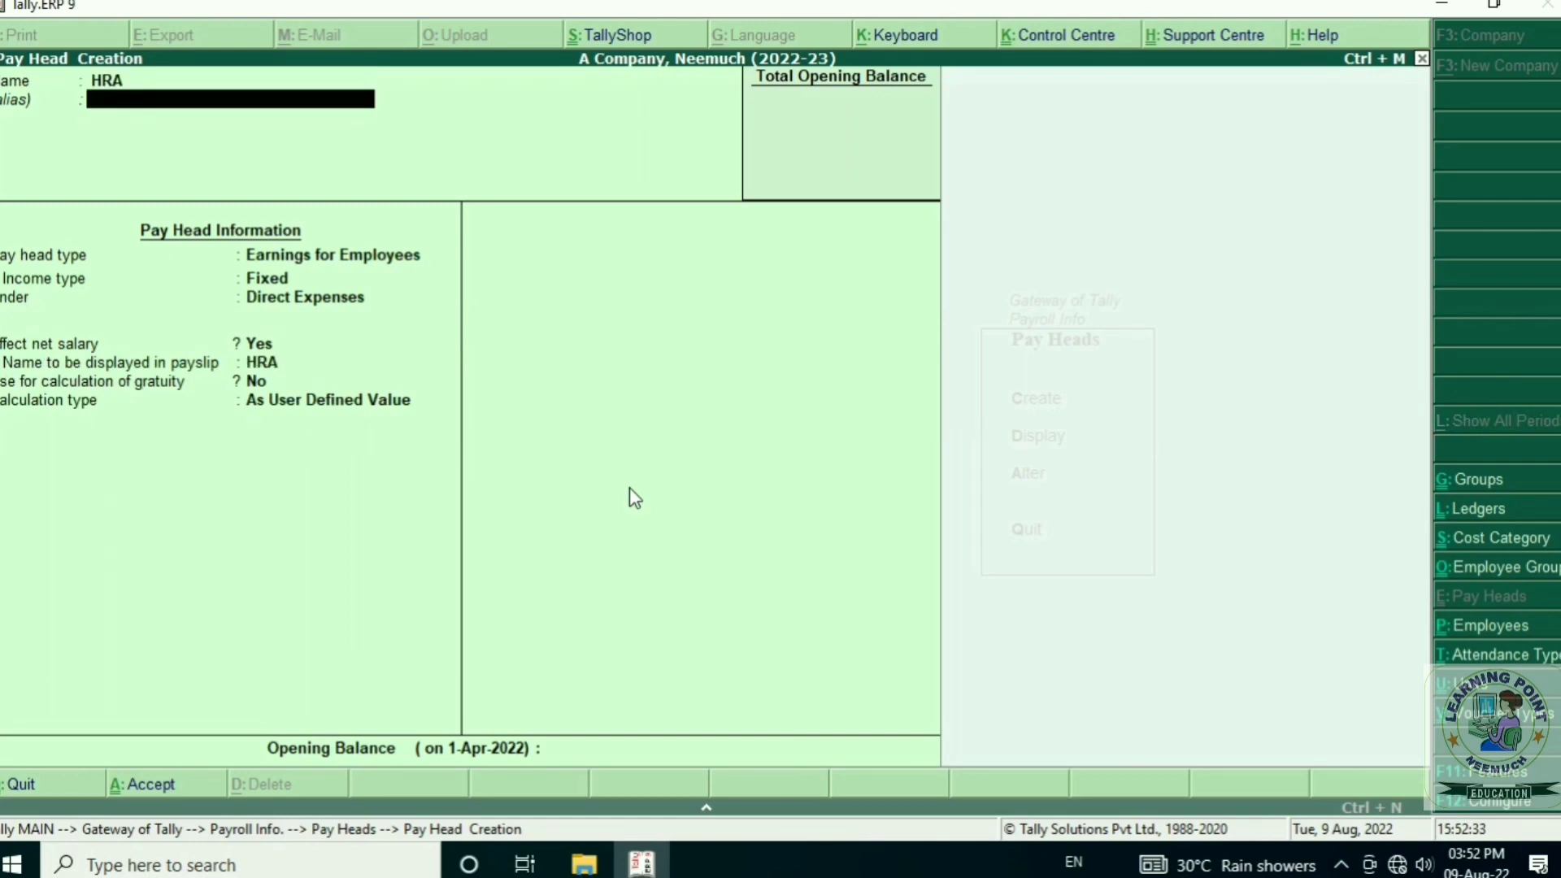
{"action": "key", "text": "Return"}
{"action": "key", "text": "BackSpace"}
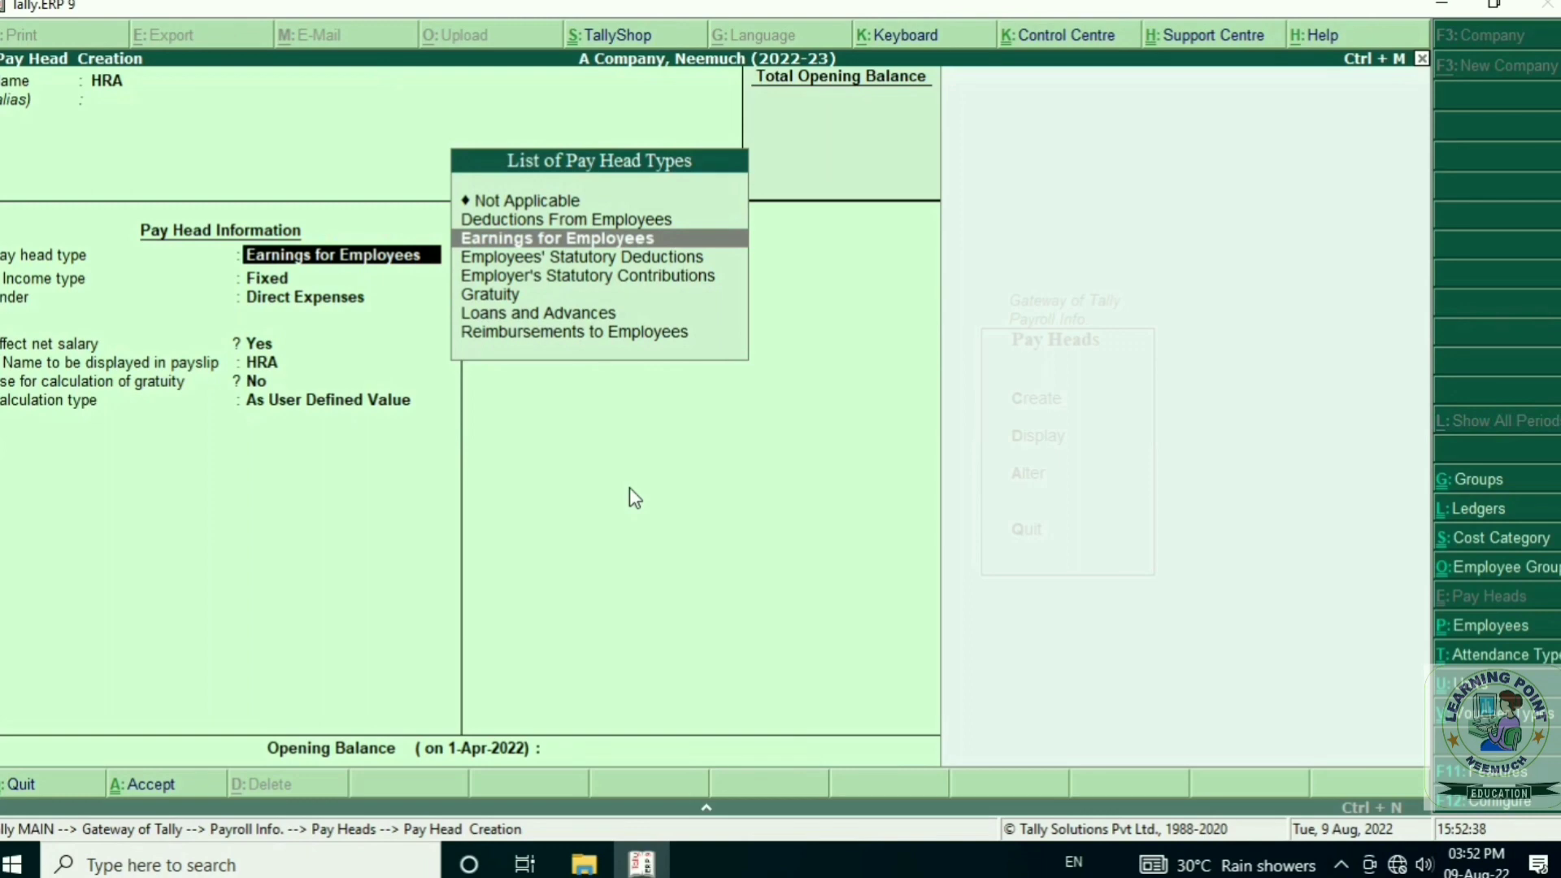
{"action": "key", "text": "Up"}
{"action": "key", "text": "Down"}
{"action": "key", "text": "Down"}
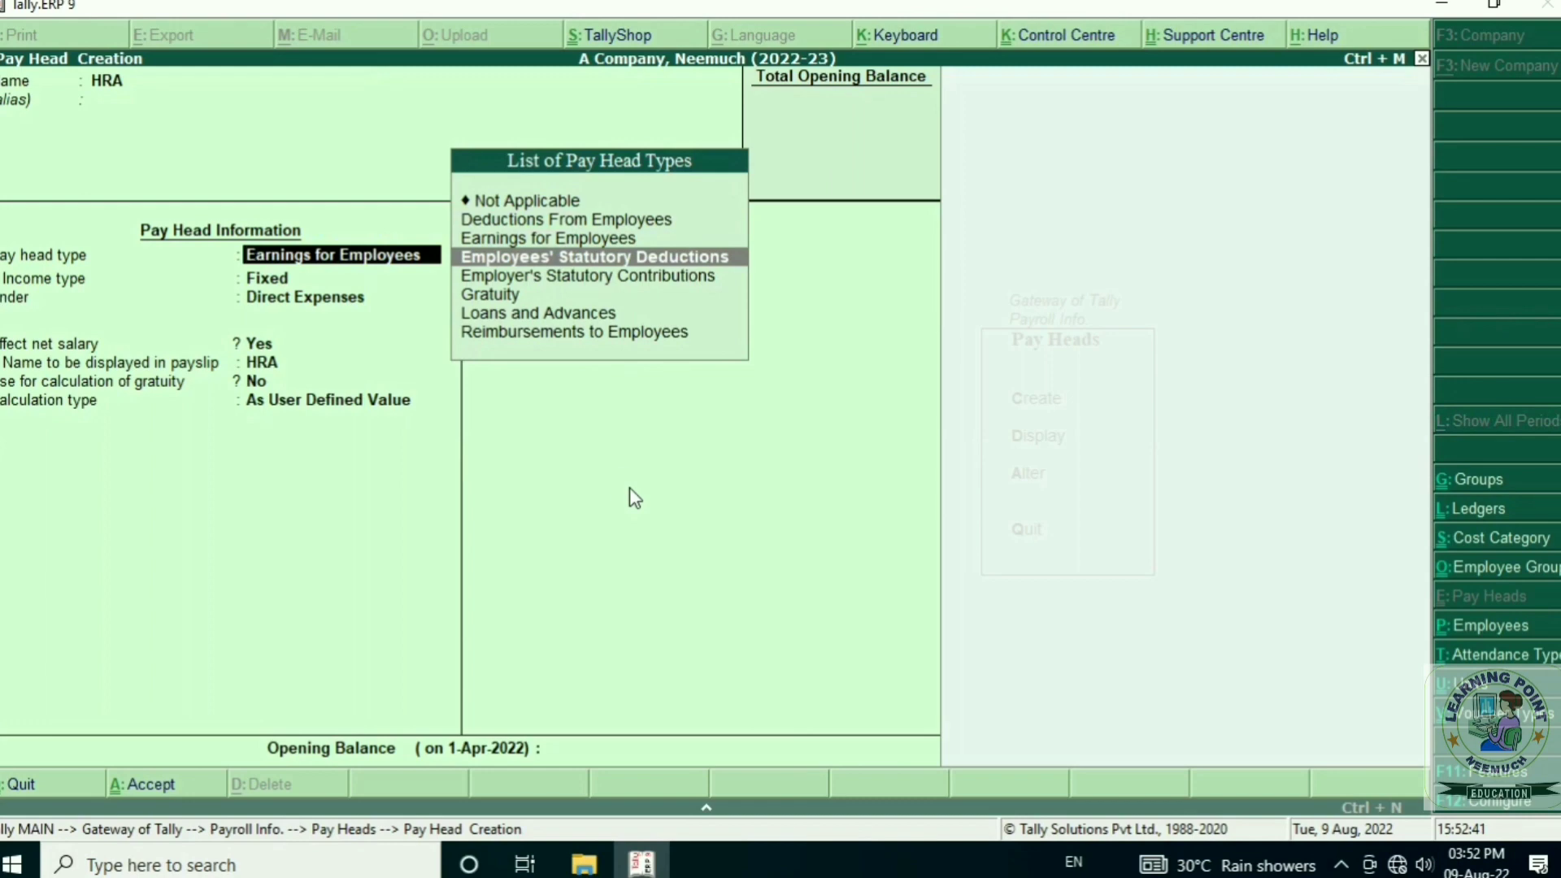
{"action": "key", "text": "Return"}
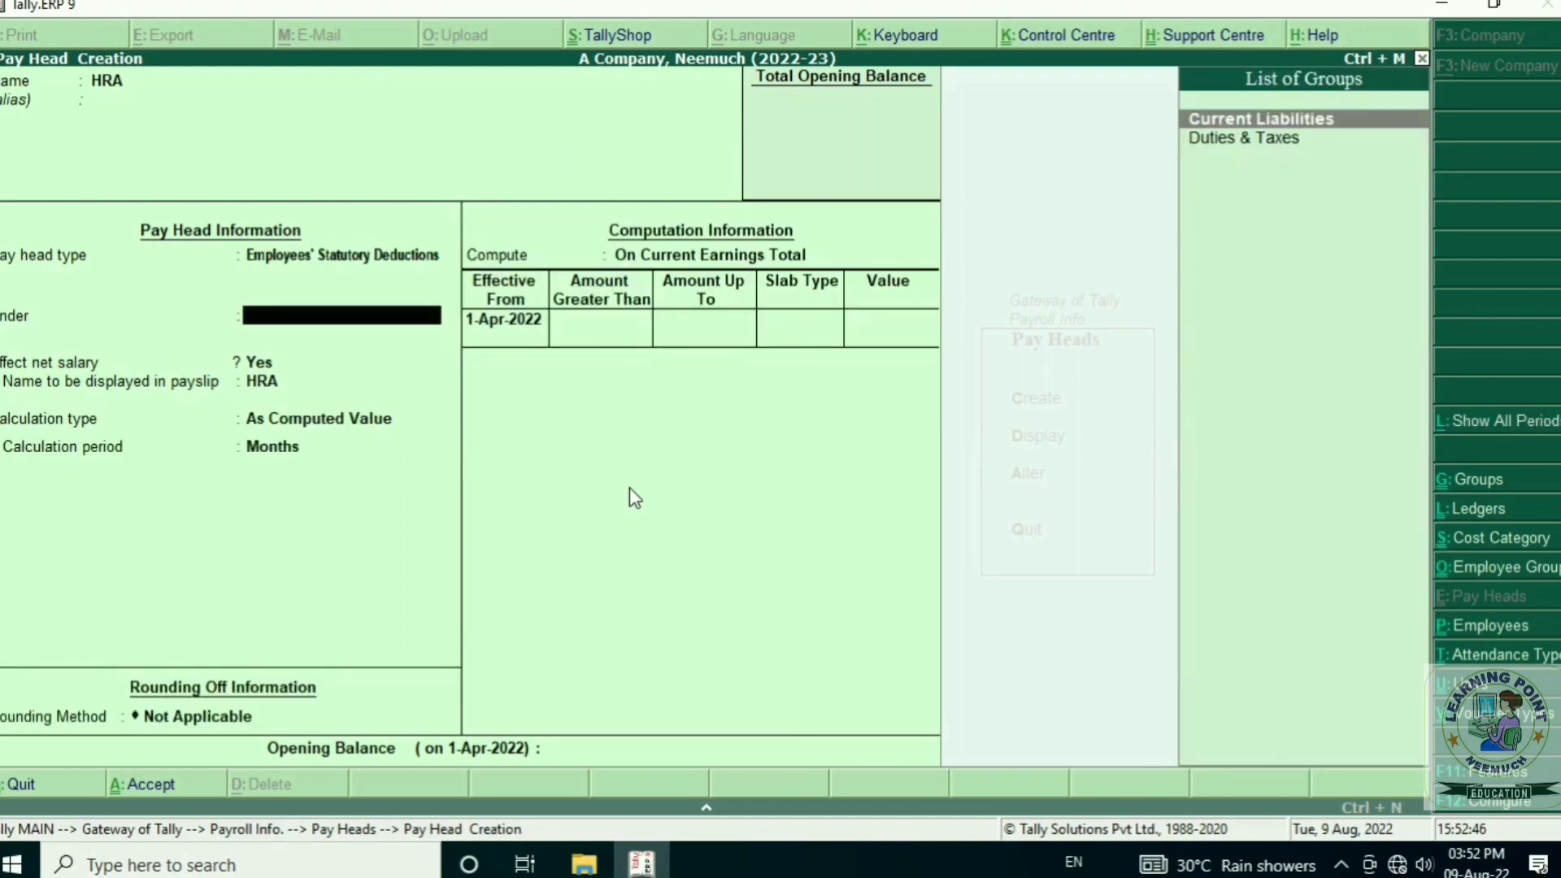
{"action": "key", "text": "Return"}
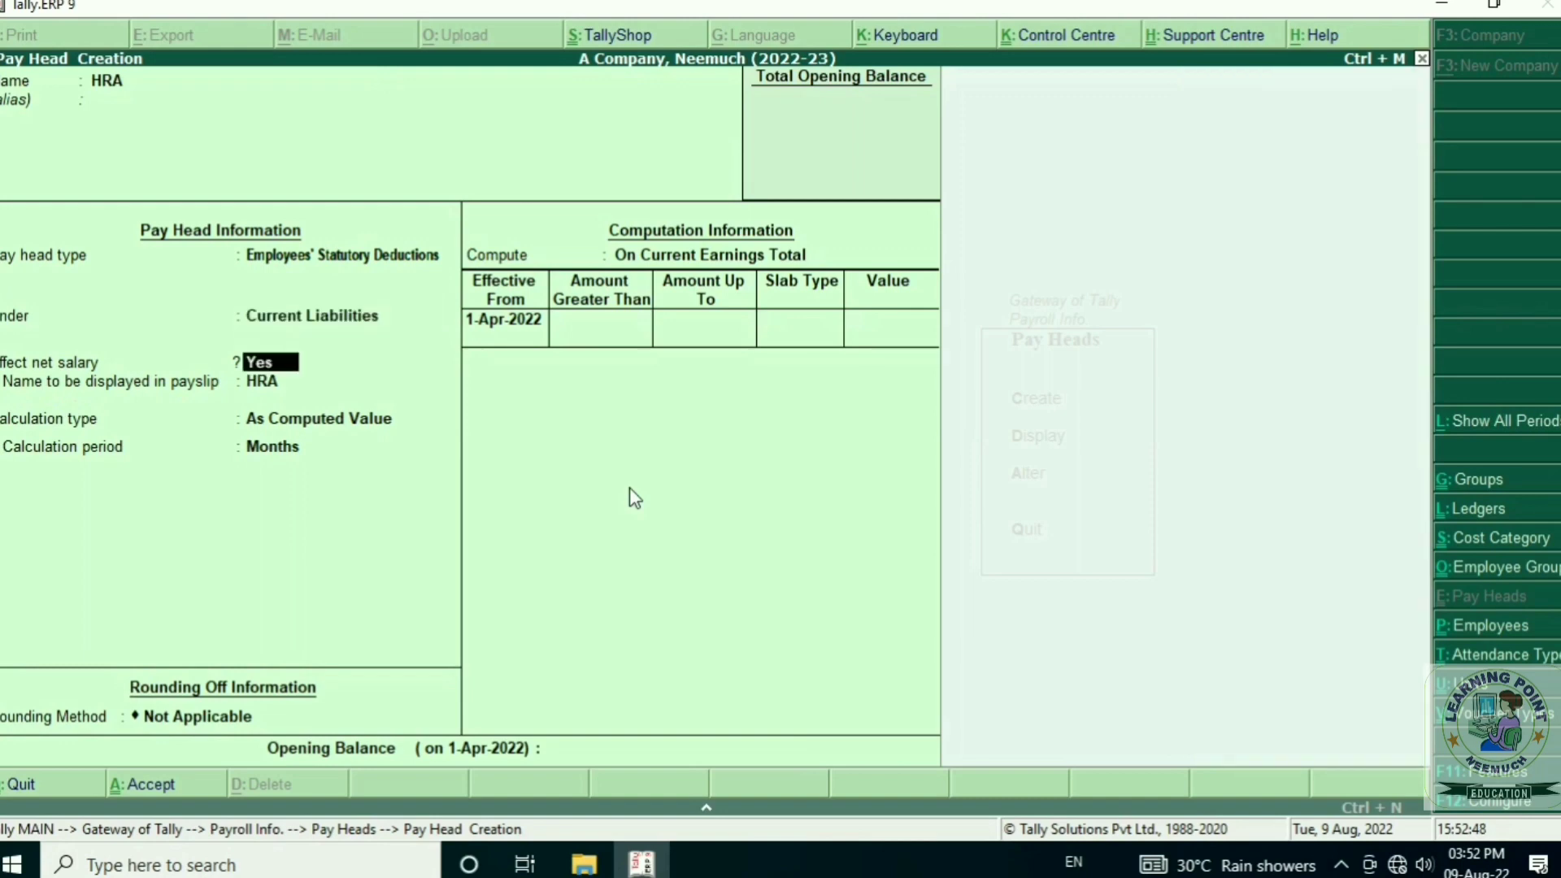
- Keep HRA affecting net salary under its own payslip name, and set Normal Rounding with the limit left blank
{"action": "key", "text": "Return"}
{"action": "key", "text": "Return"}
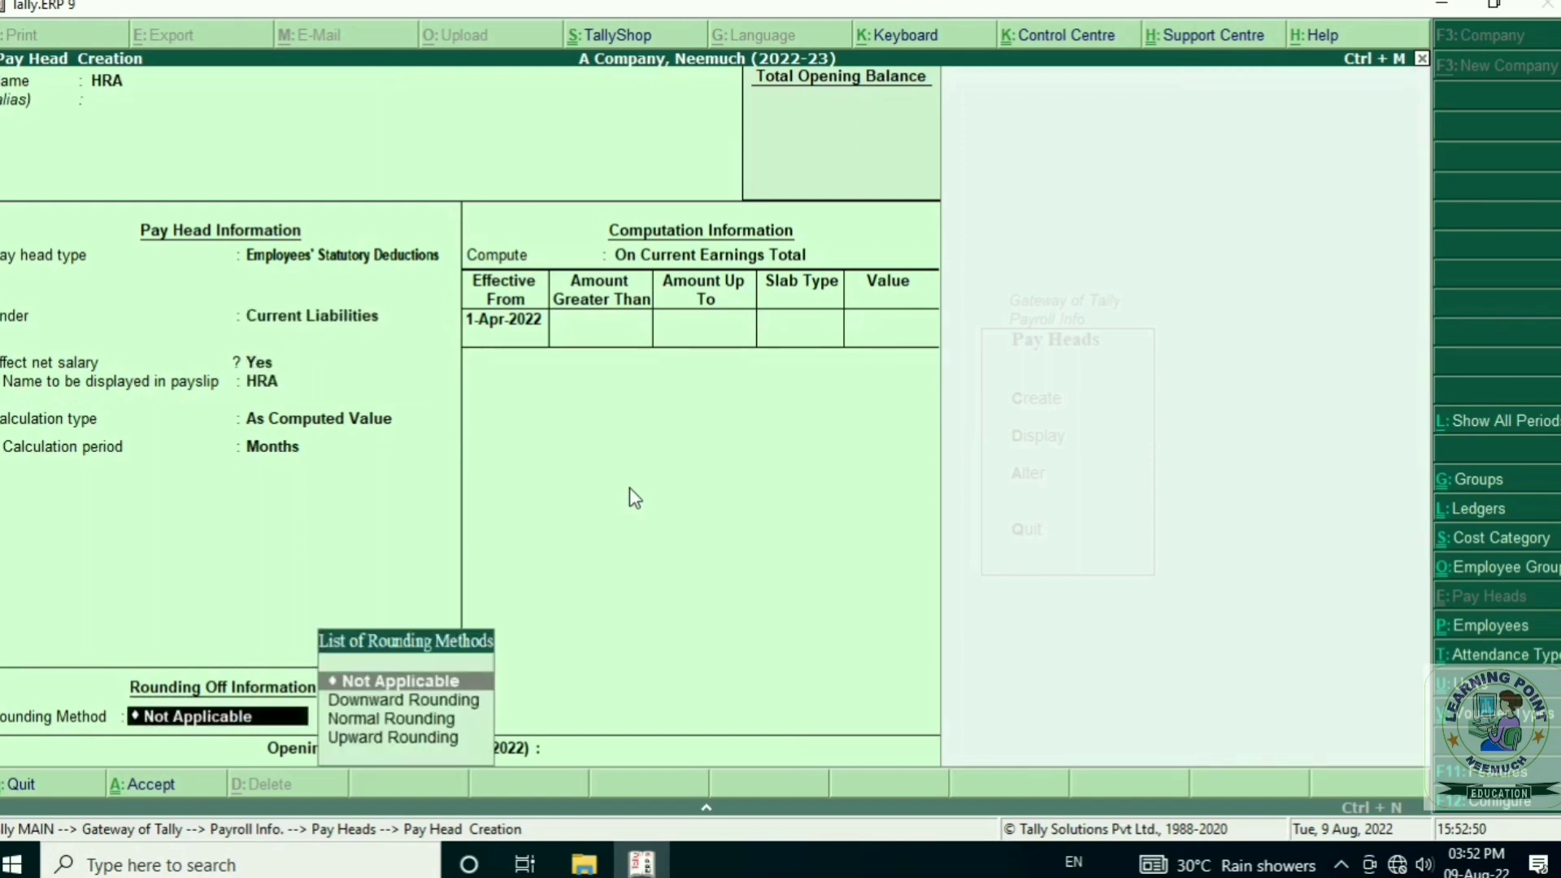
{"action": "key", "text": "Down"}
{"action": "key", "text": "Down"}
{"action": "key", "text": "Return"}
{"action": "key", "text": "Return"}
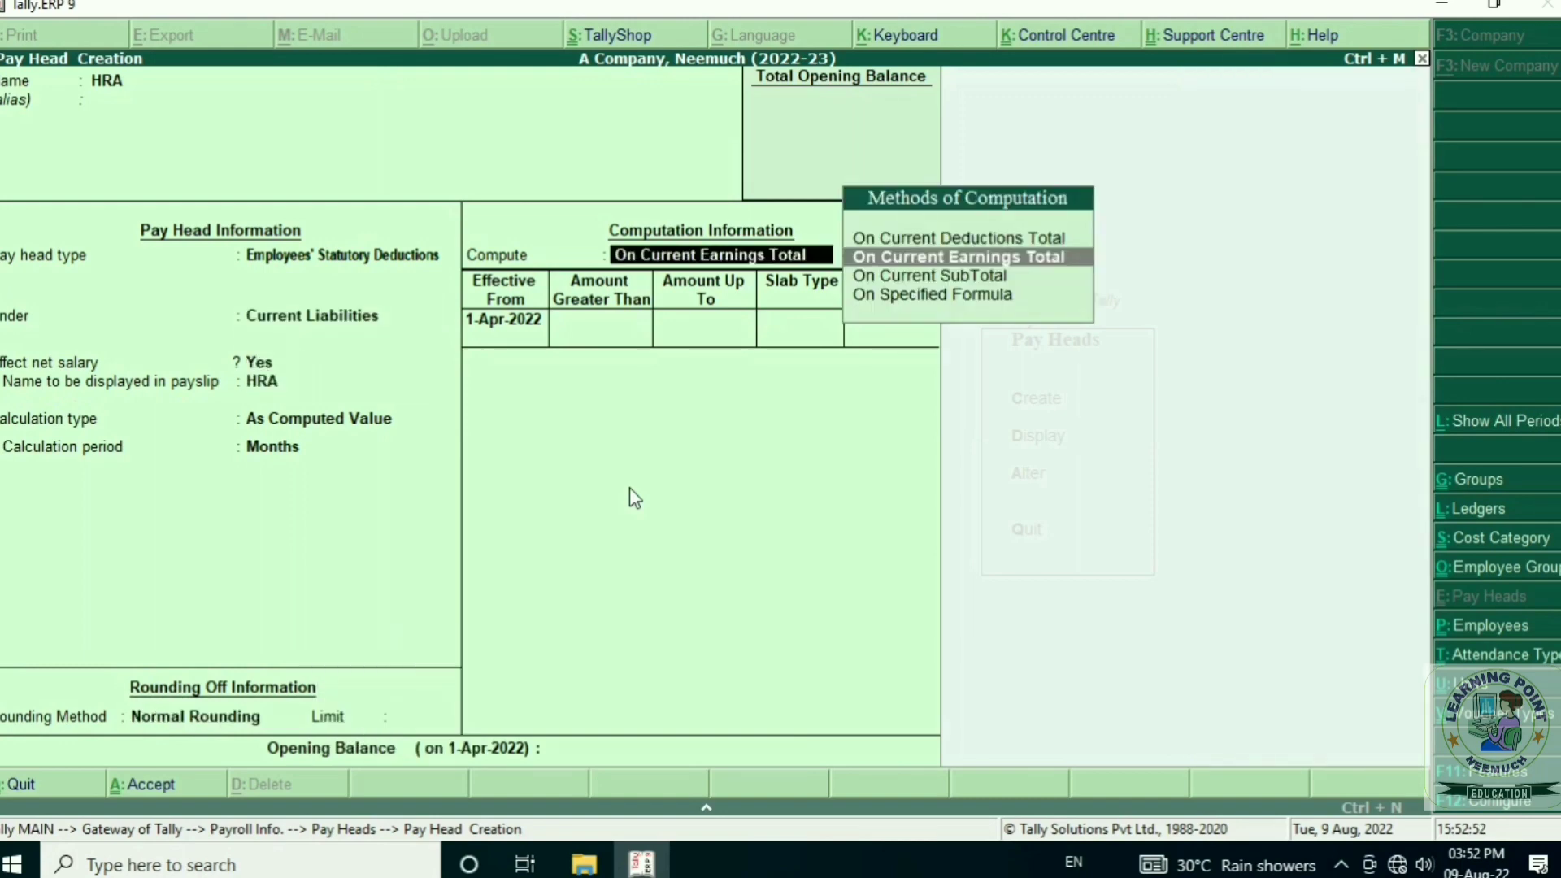
- Compute HRA On Specified Formula as the sum of the Basic Salary and DA pay heads
{"action": "key", "text": "Down"}
{"action": "key", "text": "Down"}
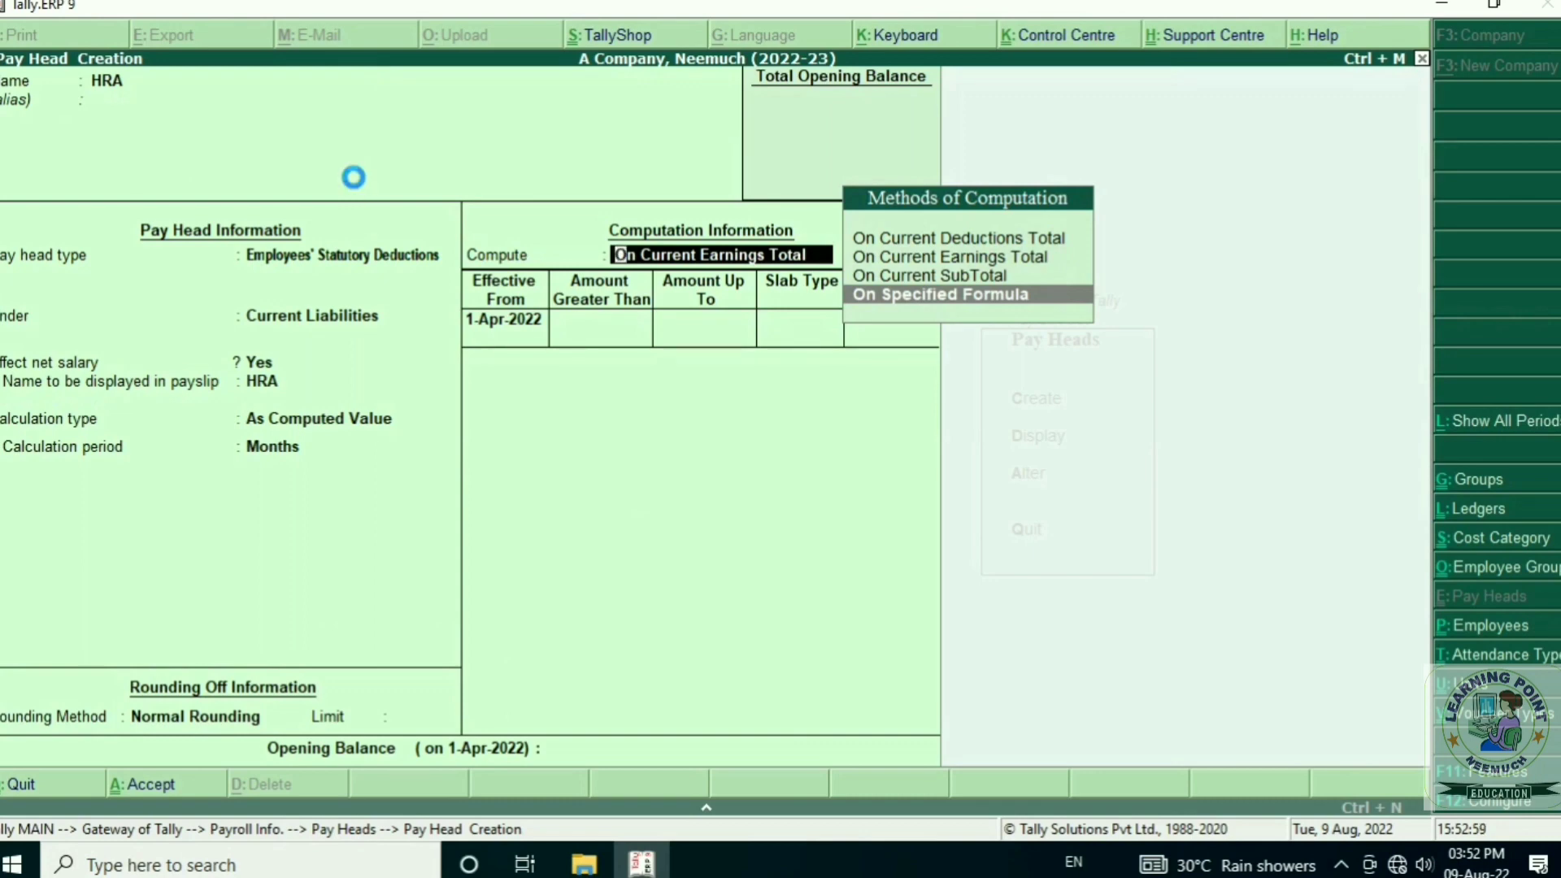
{"action": "key", "text": "Return"}
{"action": "key", "text": "Down"}
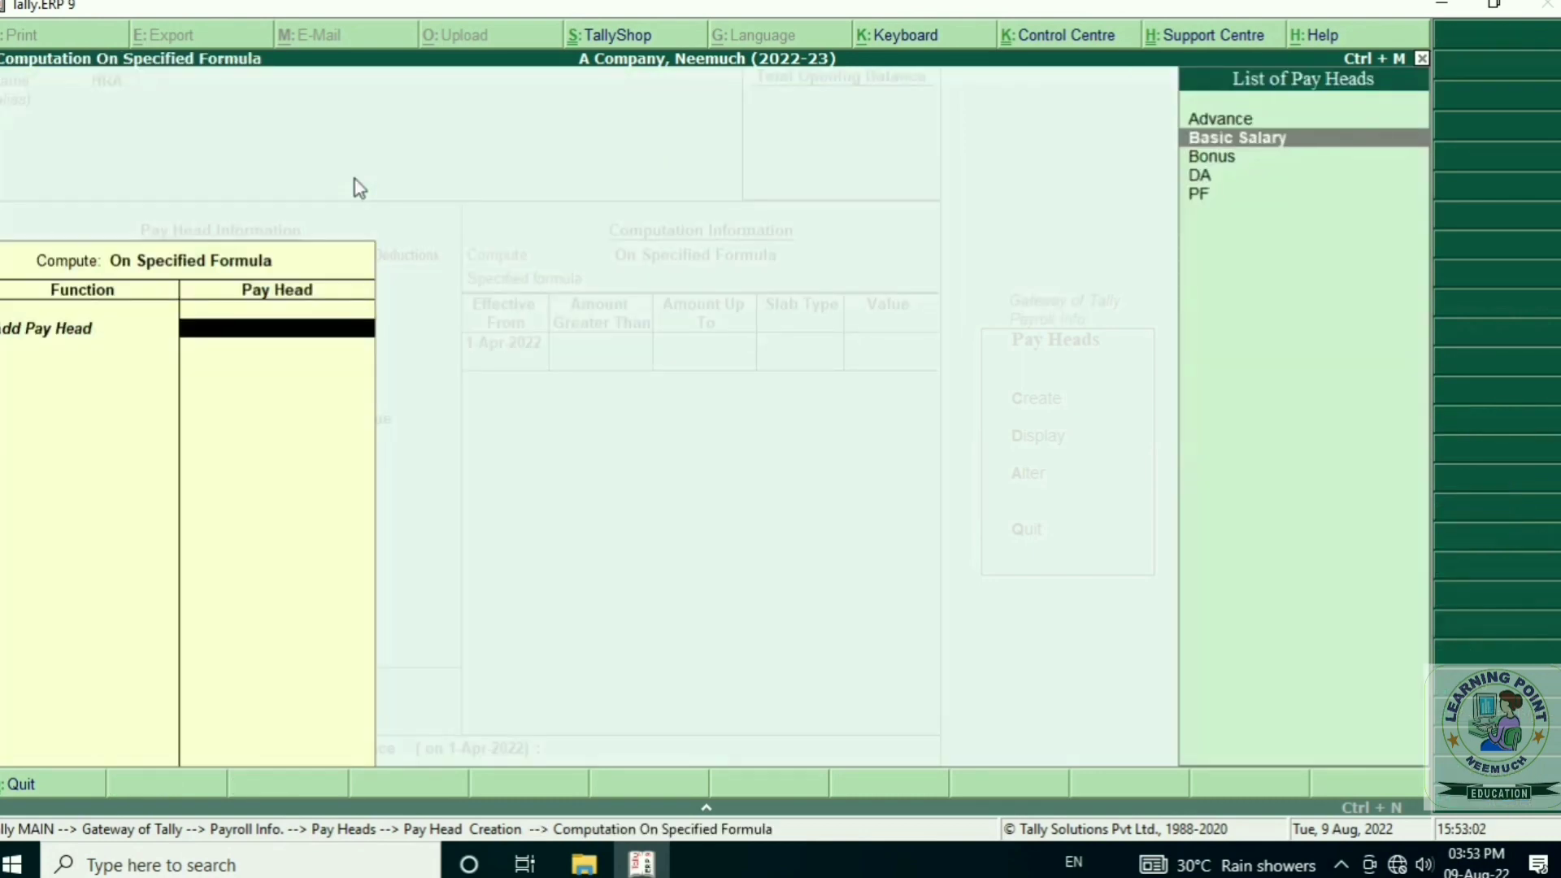
{"action": "key", "text": "Return"}
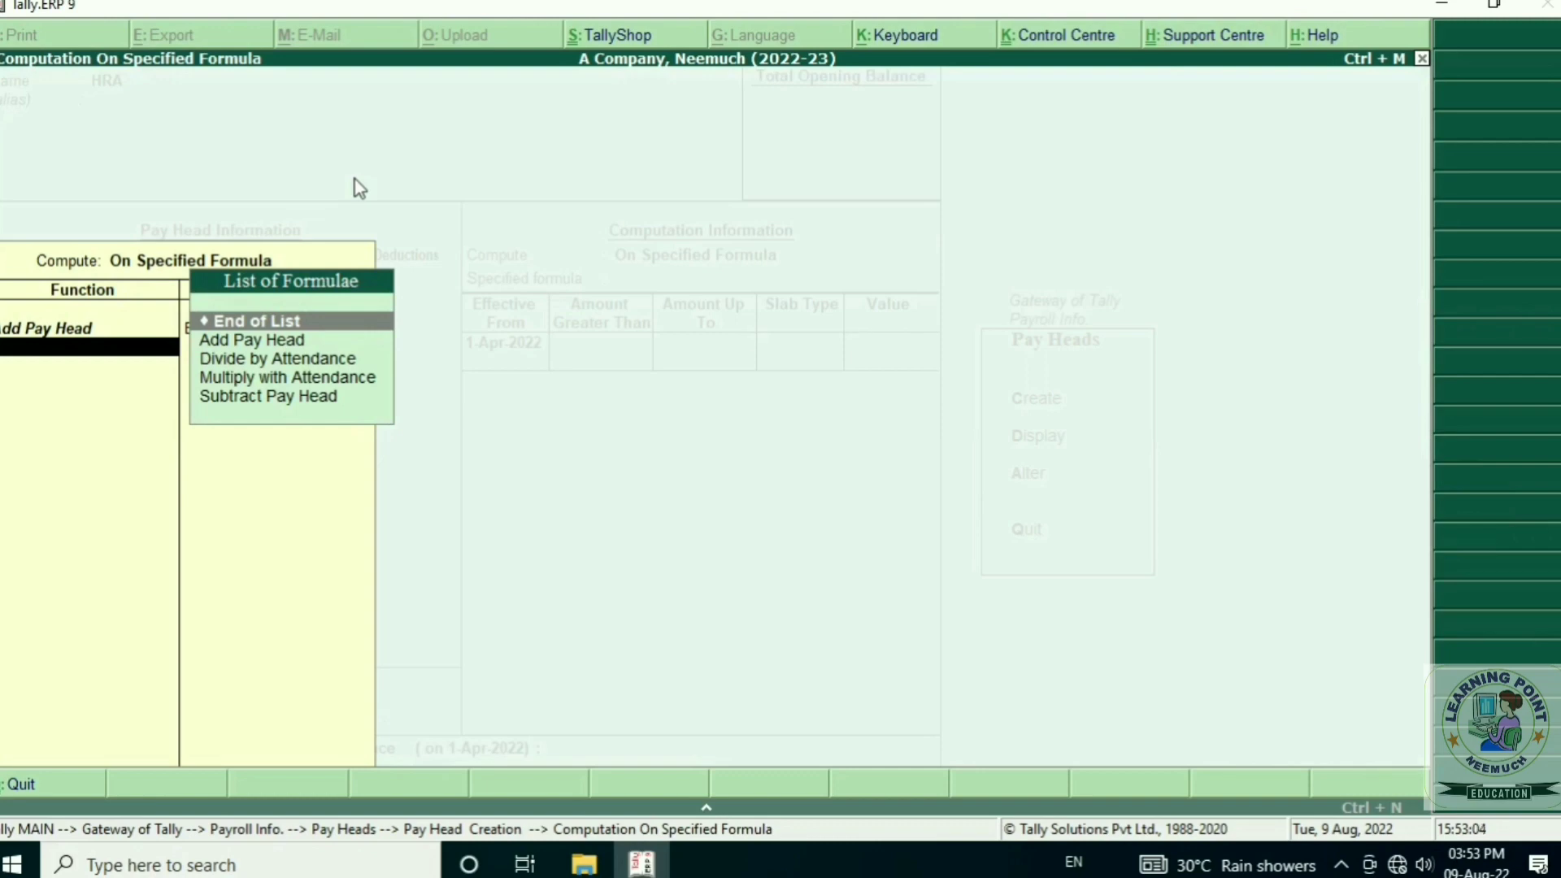
{"action": "key", "text": "Down"}
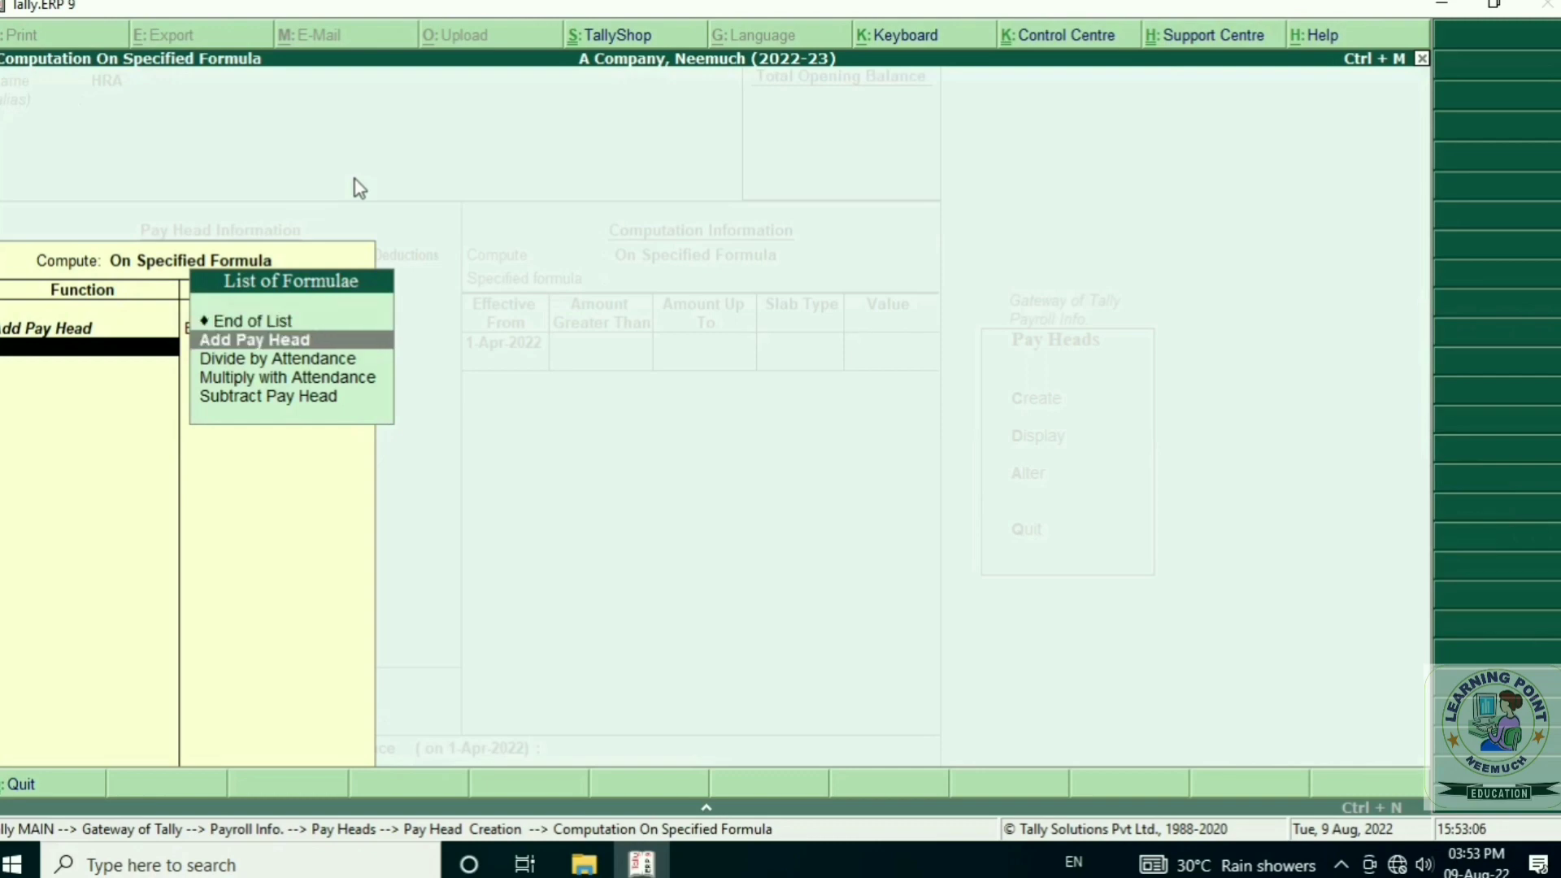
{"action": "key", "text": "Return"}
{"action": "key", "text": "Down"}
{"action": "key", "text": "Down"}
{"action": "key", "text": "Down"}
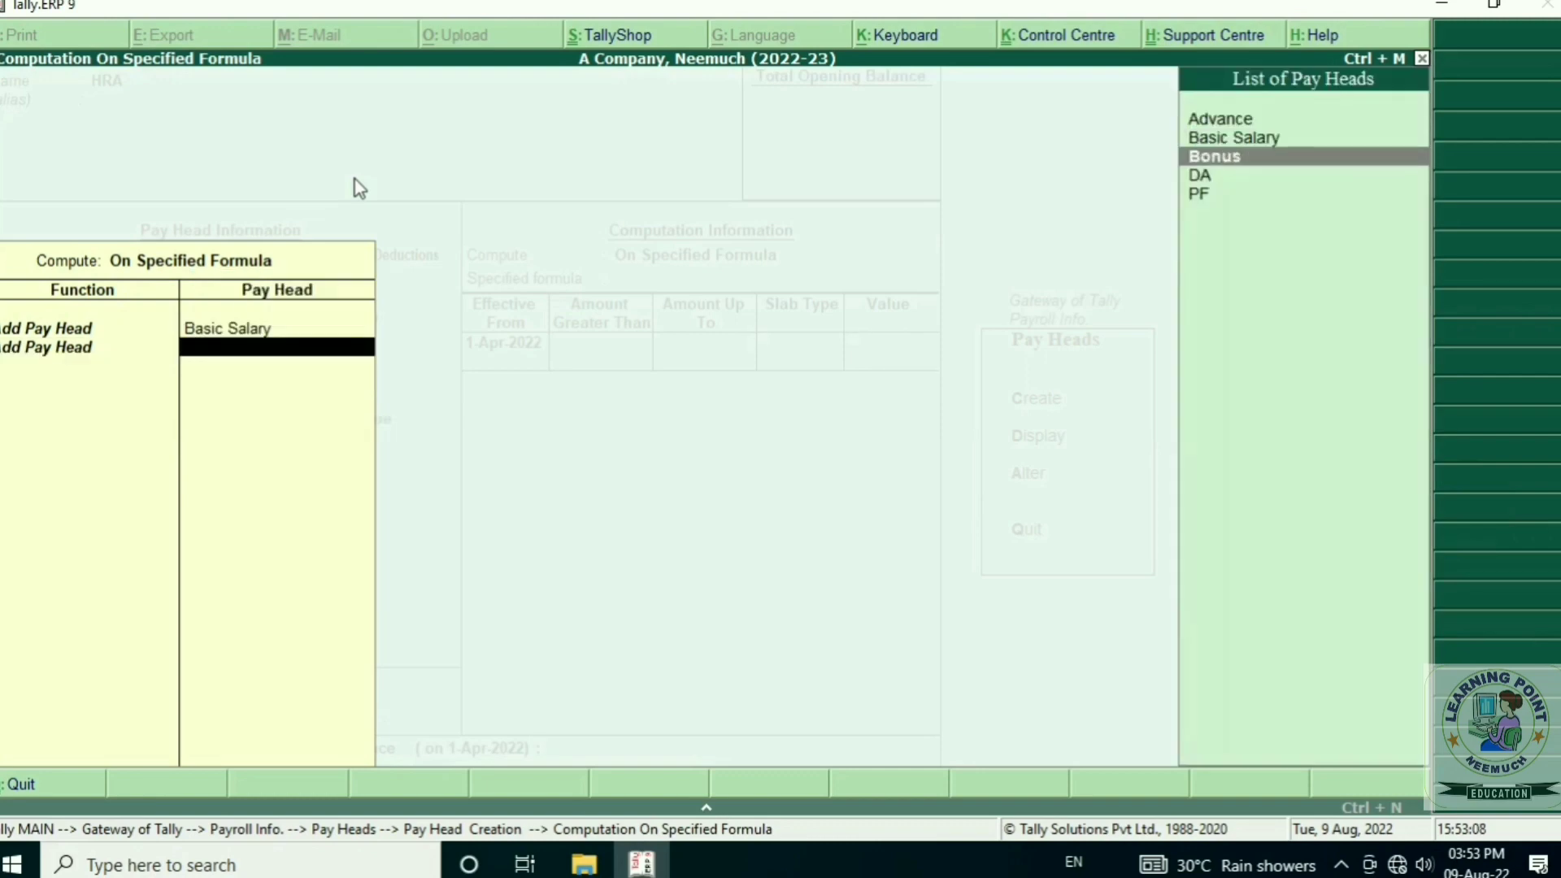
{"action": "key", "text": "Return"}
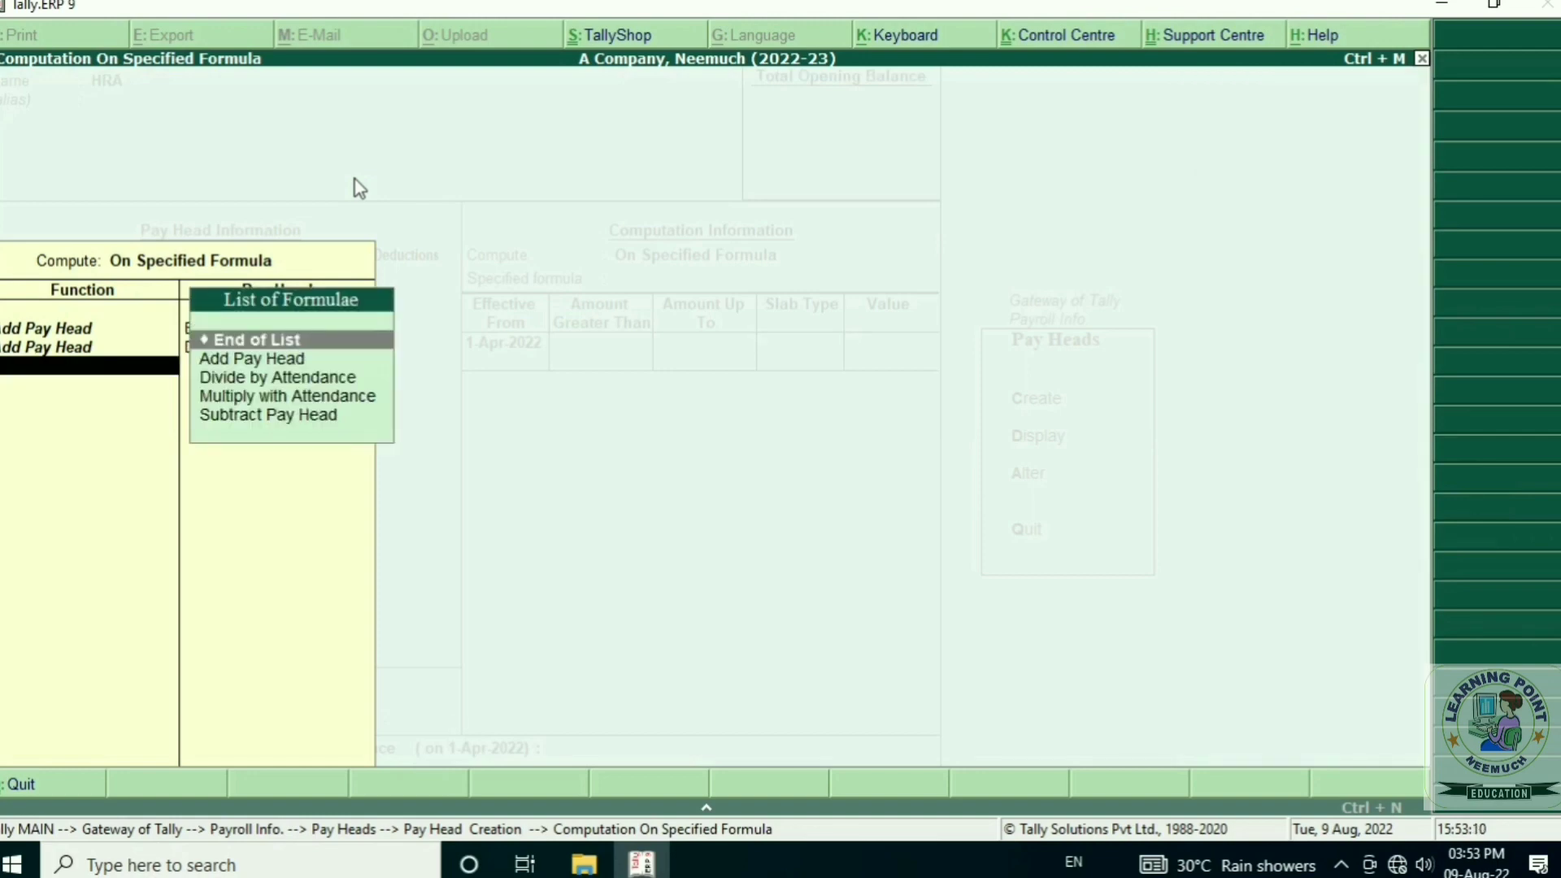
{"action": "key", "text": "Return"}
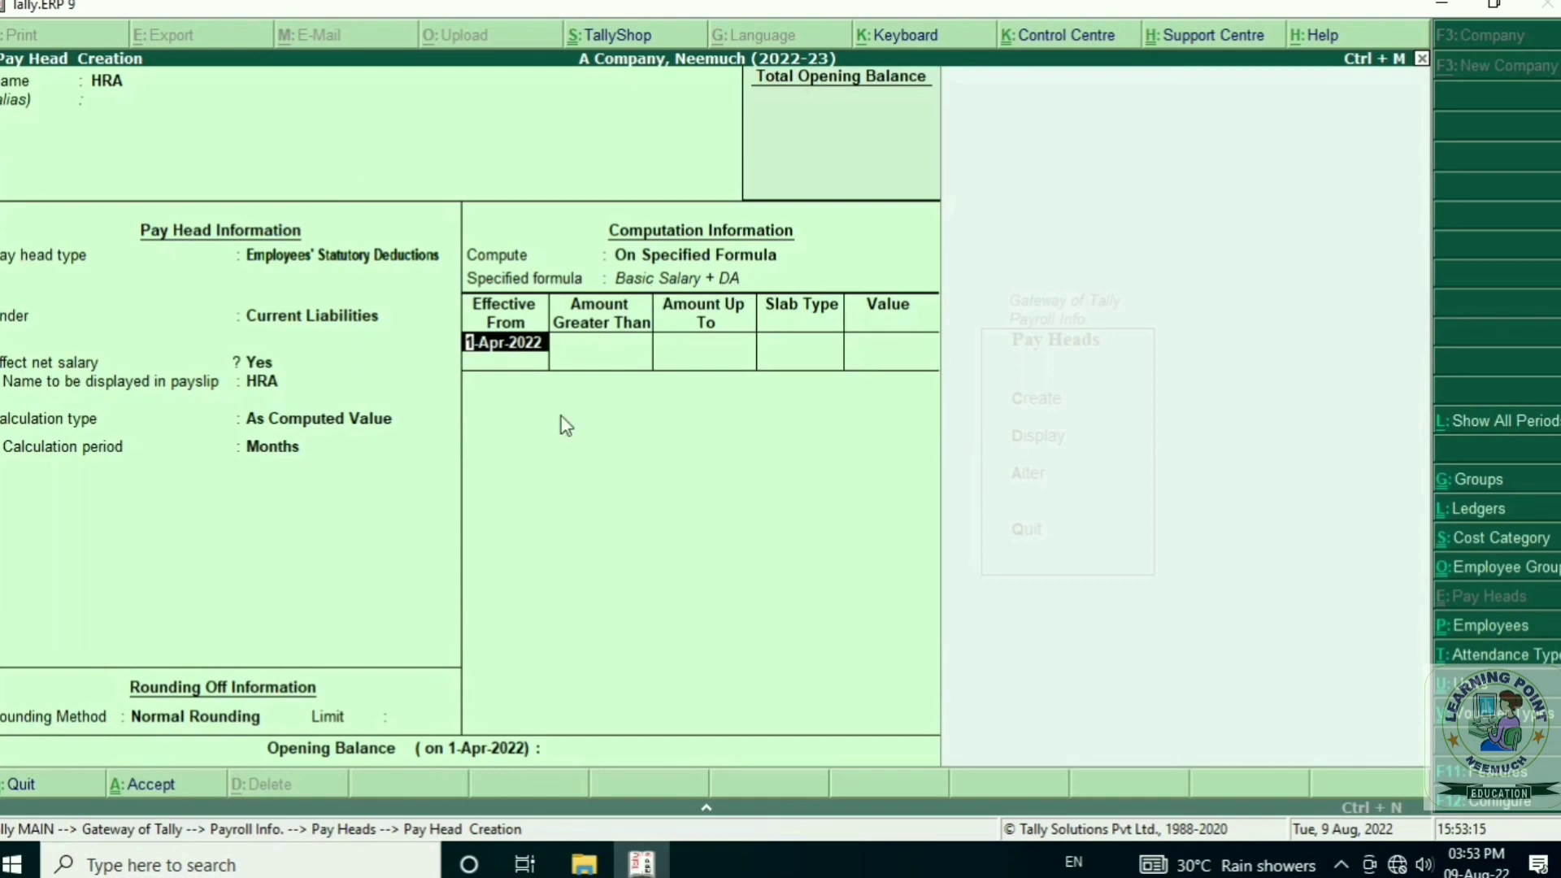
- Add an HRA slab effective from 1-Apr-2022 of type Percentage at 10 % without an upper limit, and save the pay head
{"action": "key", "text": "Return"}
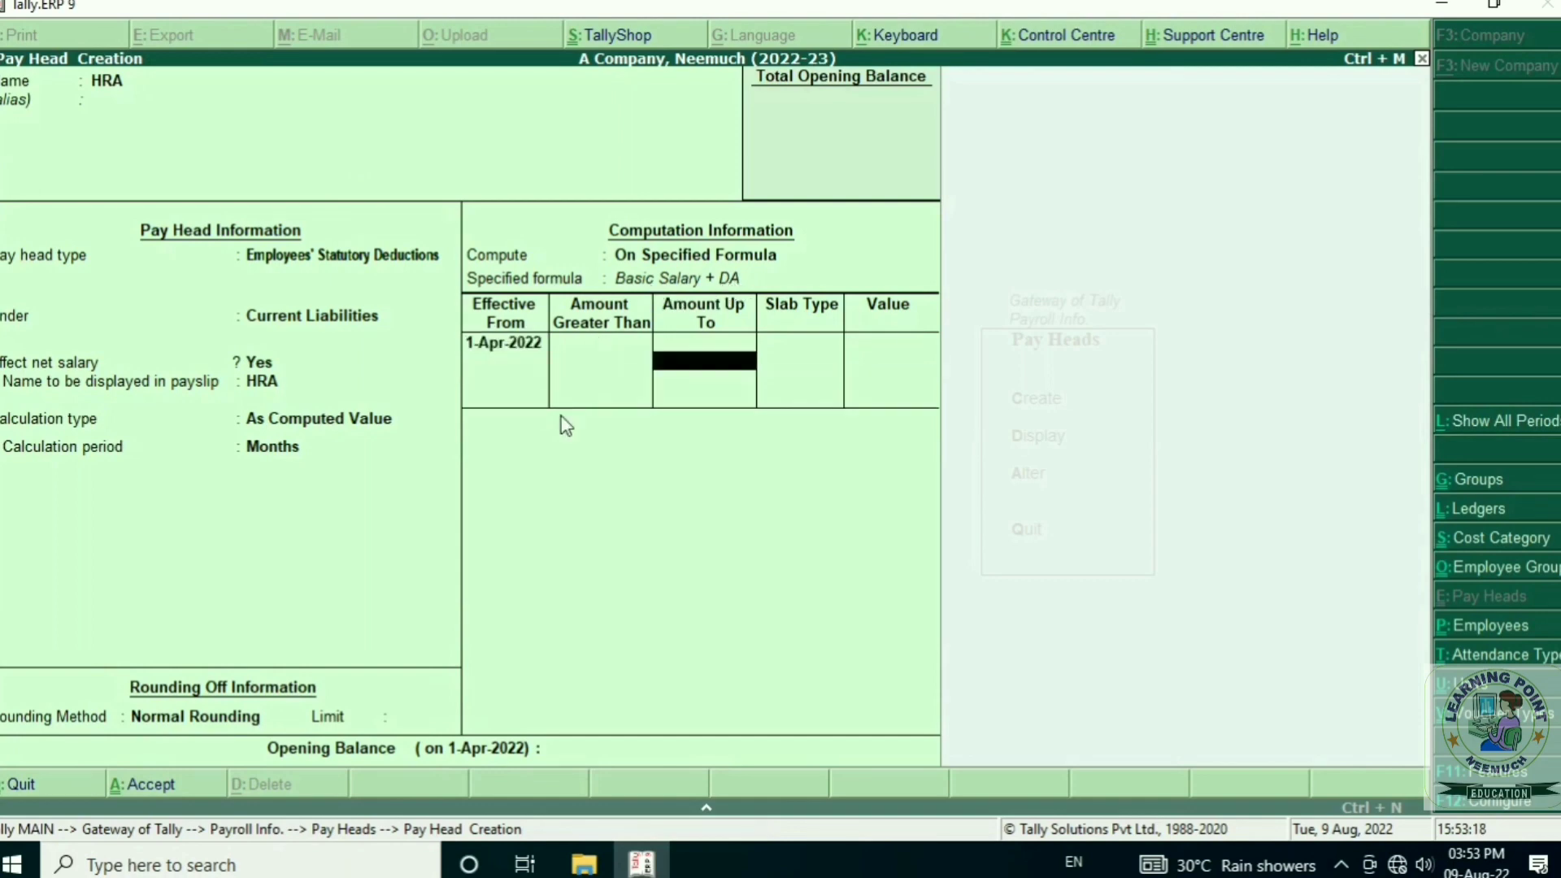
{"action": "key", "text": "Return"}
{"action": "key", "text": "Return"}
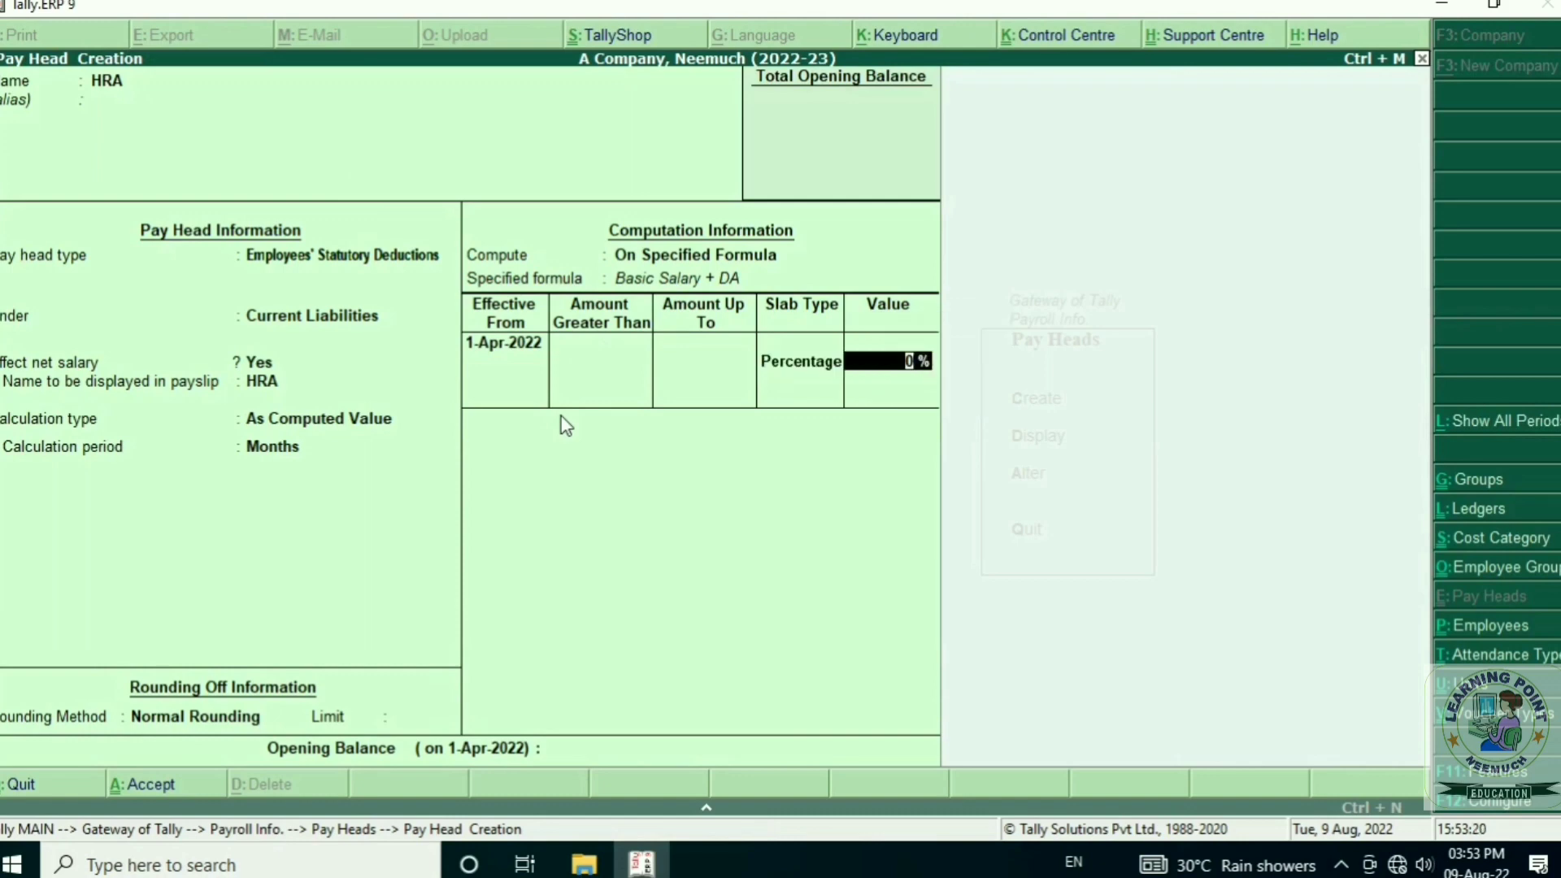
{"action": "type", "text": "10"}
{"action": "key", "text": "Return"}
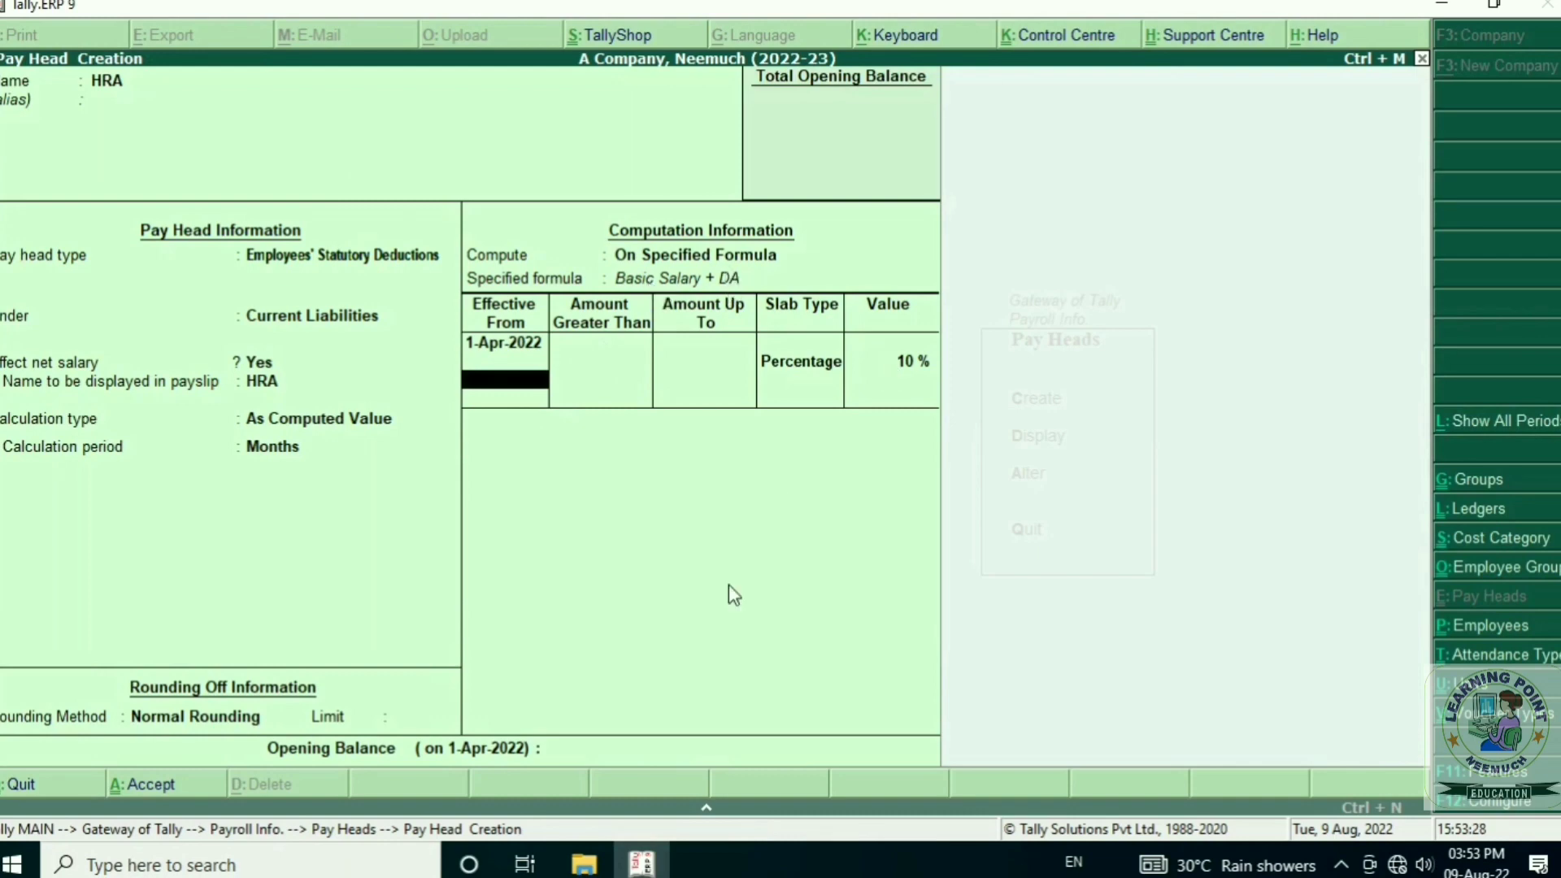
{"action": "key", "text": "Return"}
{"action": "key", "text": "Return"}
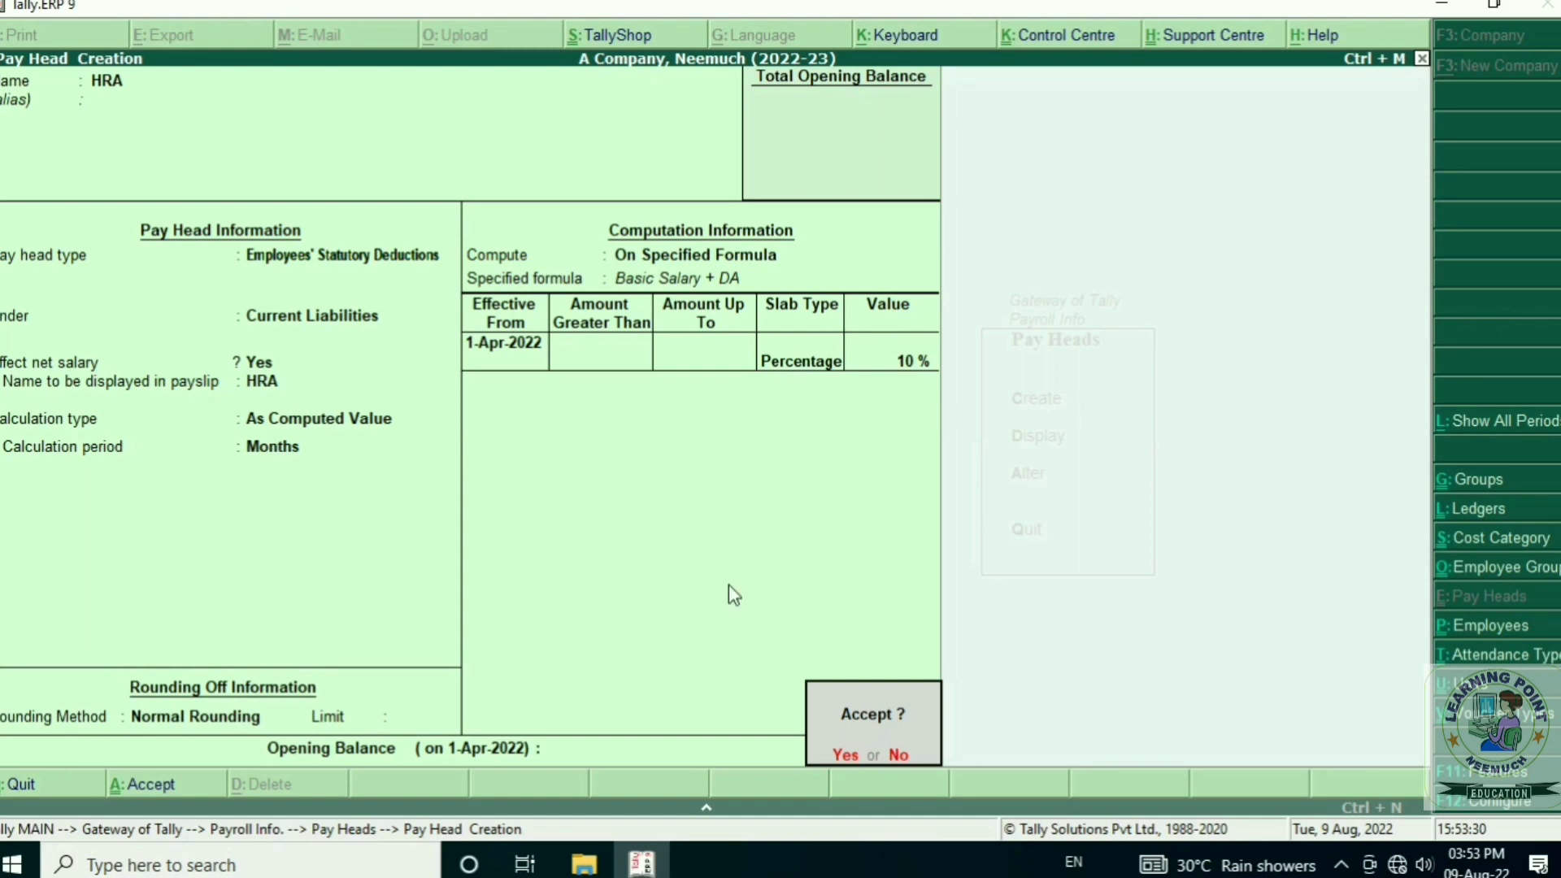
{"action": "key", "text": "Return"}
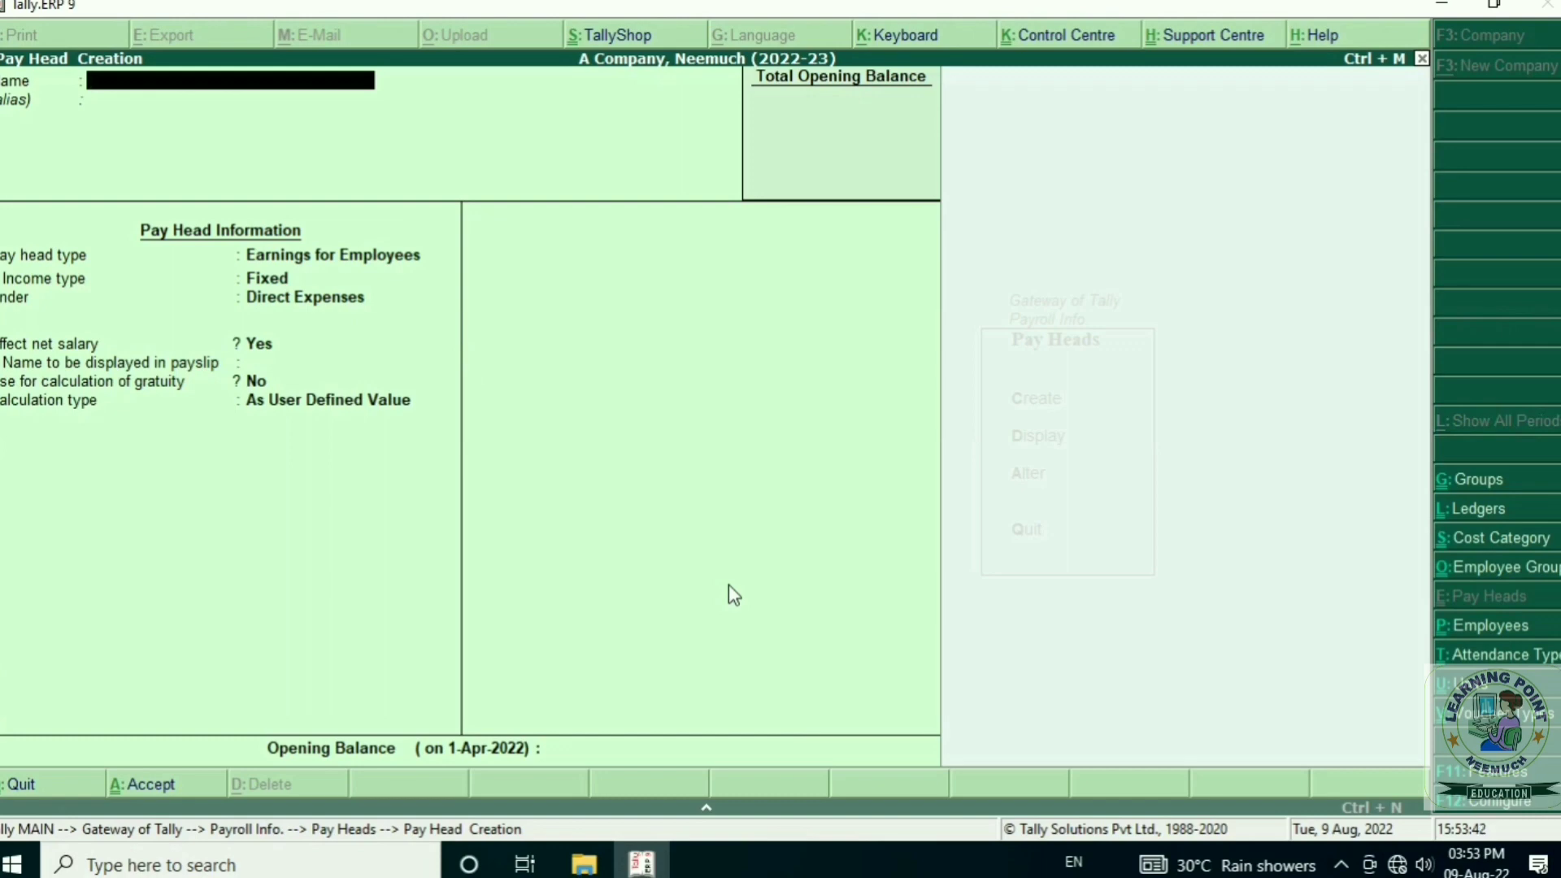
- Leave pay head creation and review the list of existing pay heads for the company
{"action": "key", "text": "Escape"}
{"action": "key", "text": "Return"}
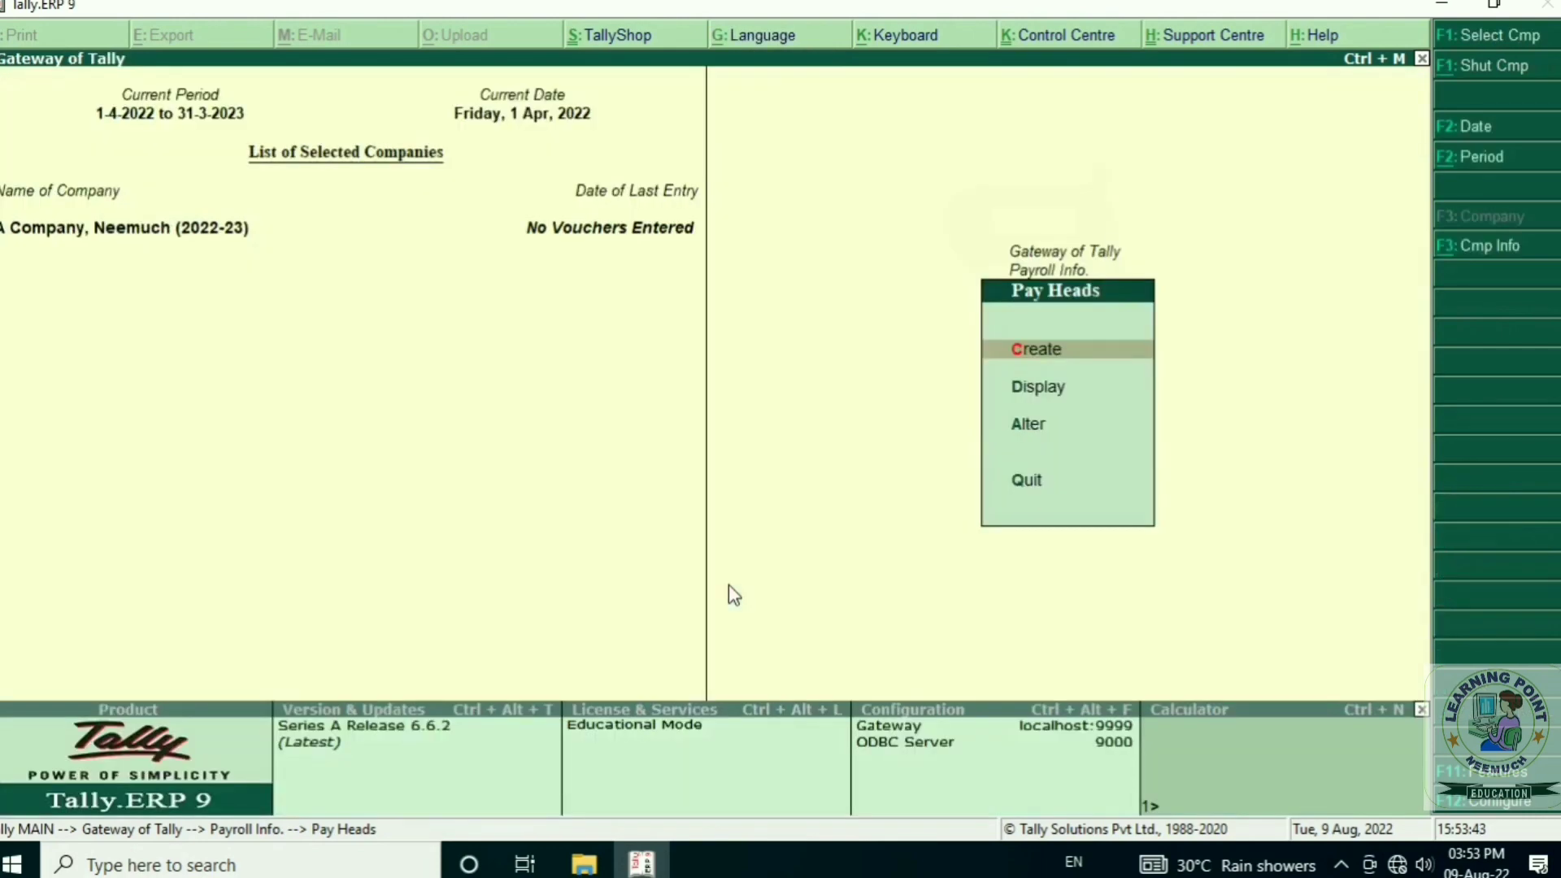
{"action": "key", "text": "Down"}
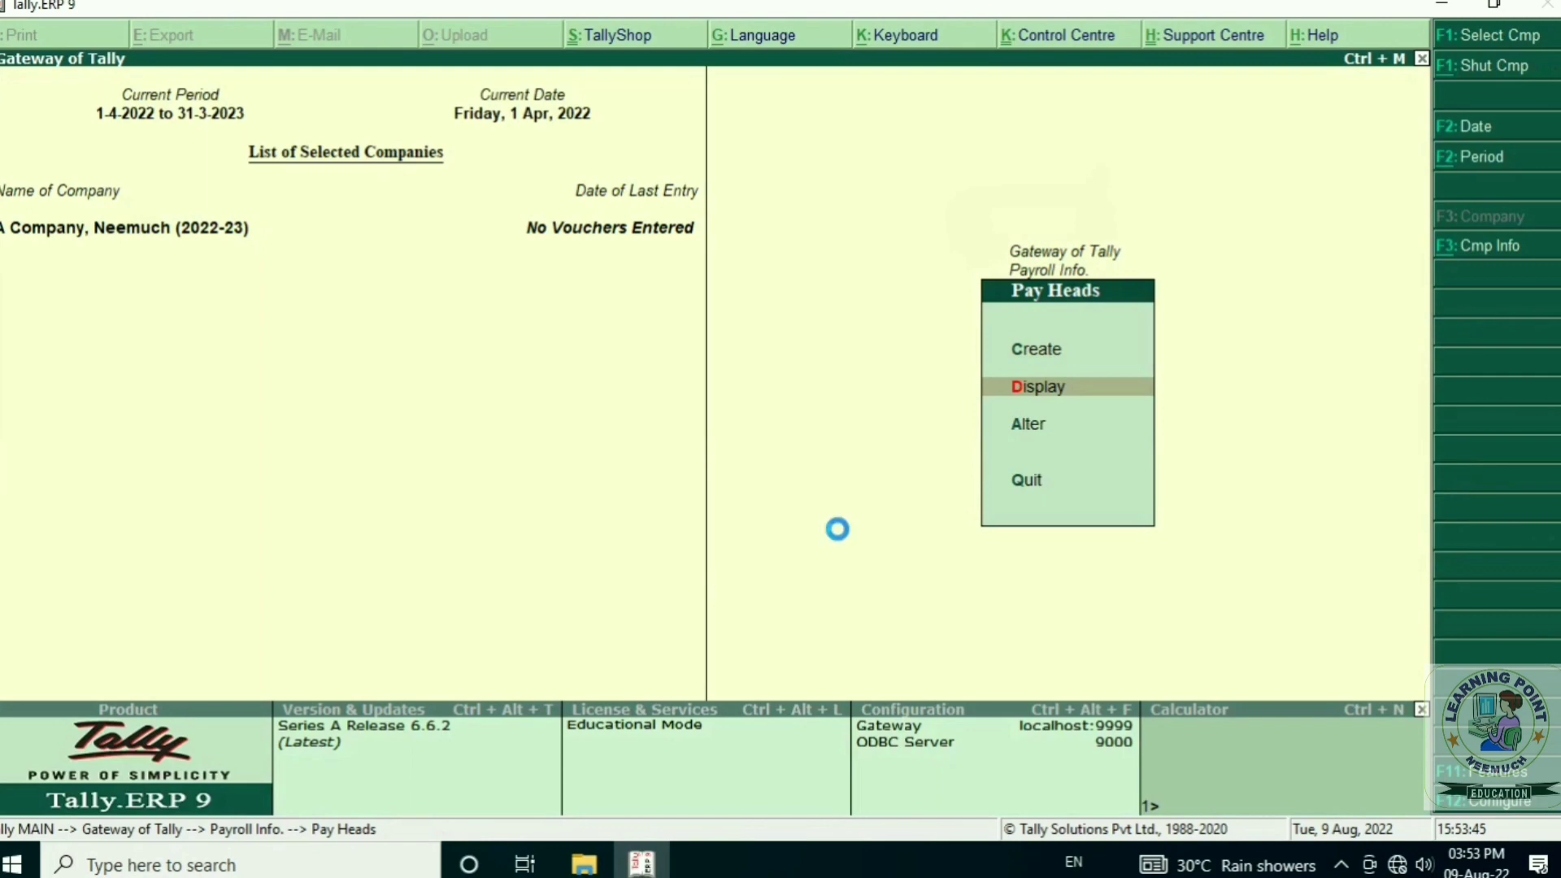
{"action": "key", "text": "Return"}
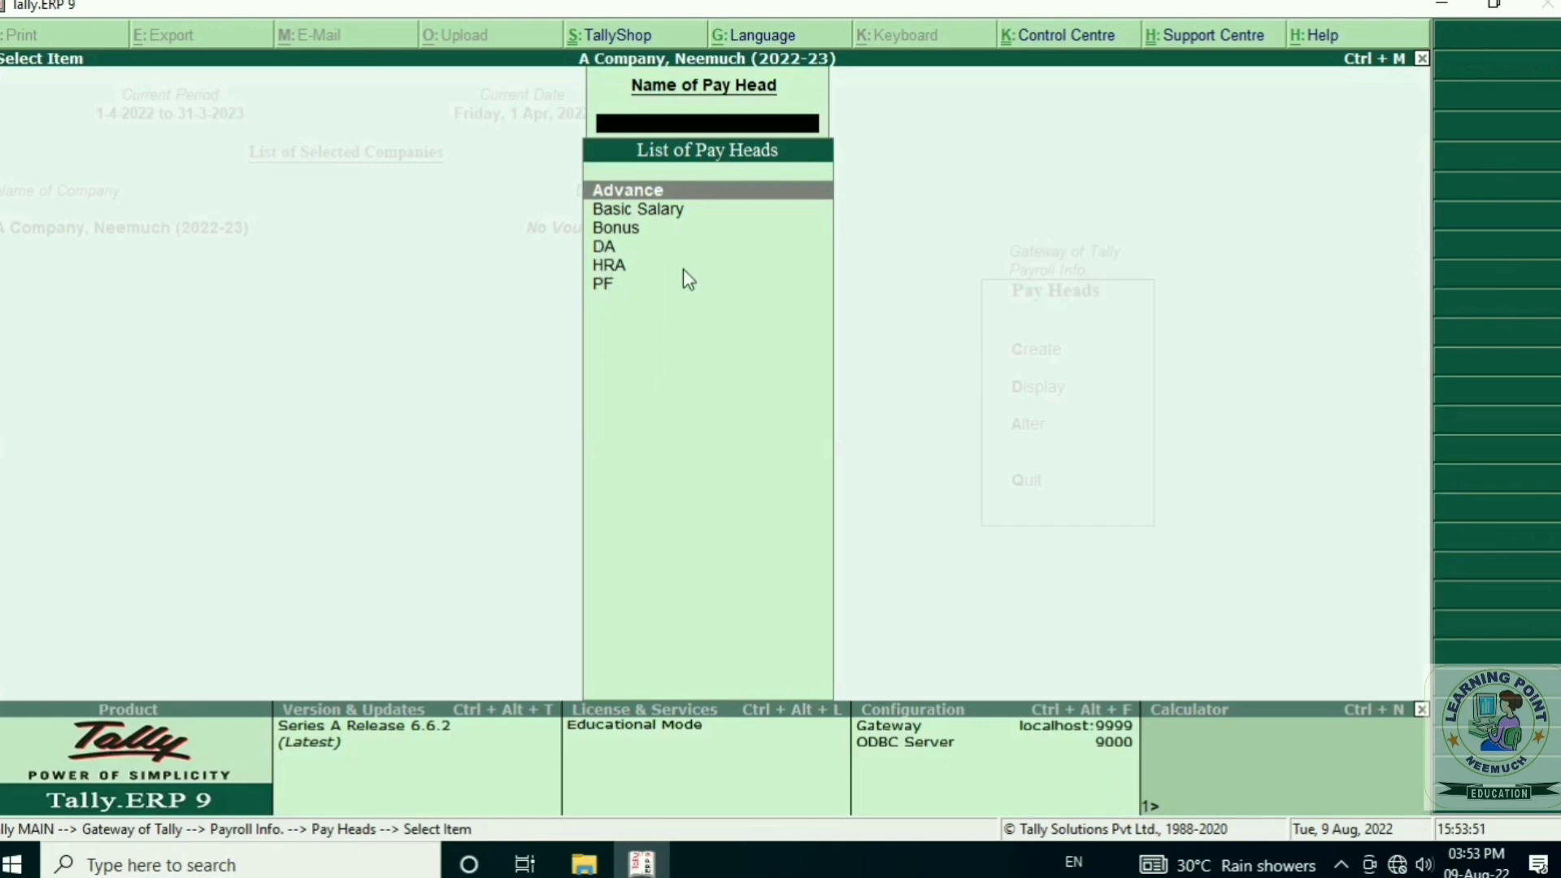
{"action": "key", "text": "Escape"}
{"action": "key", "text": "Escape"}
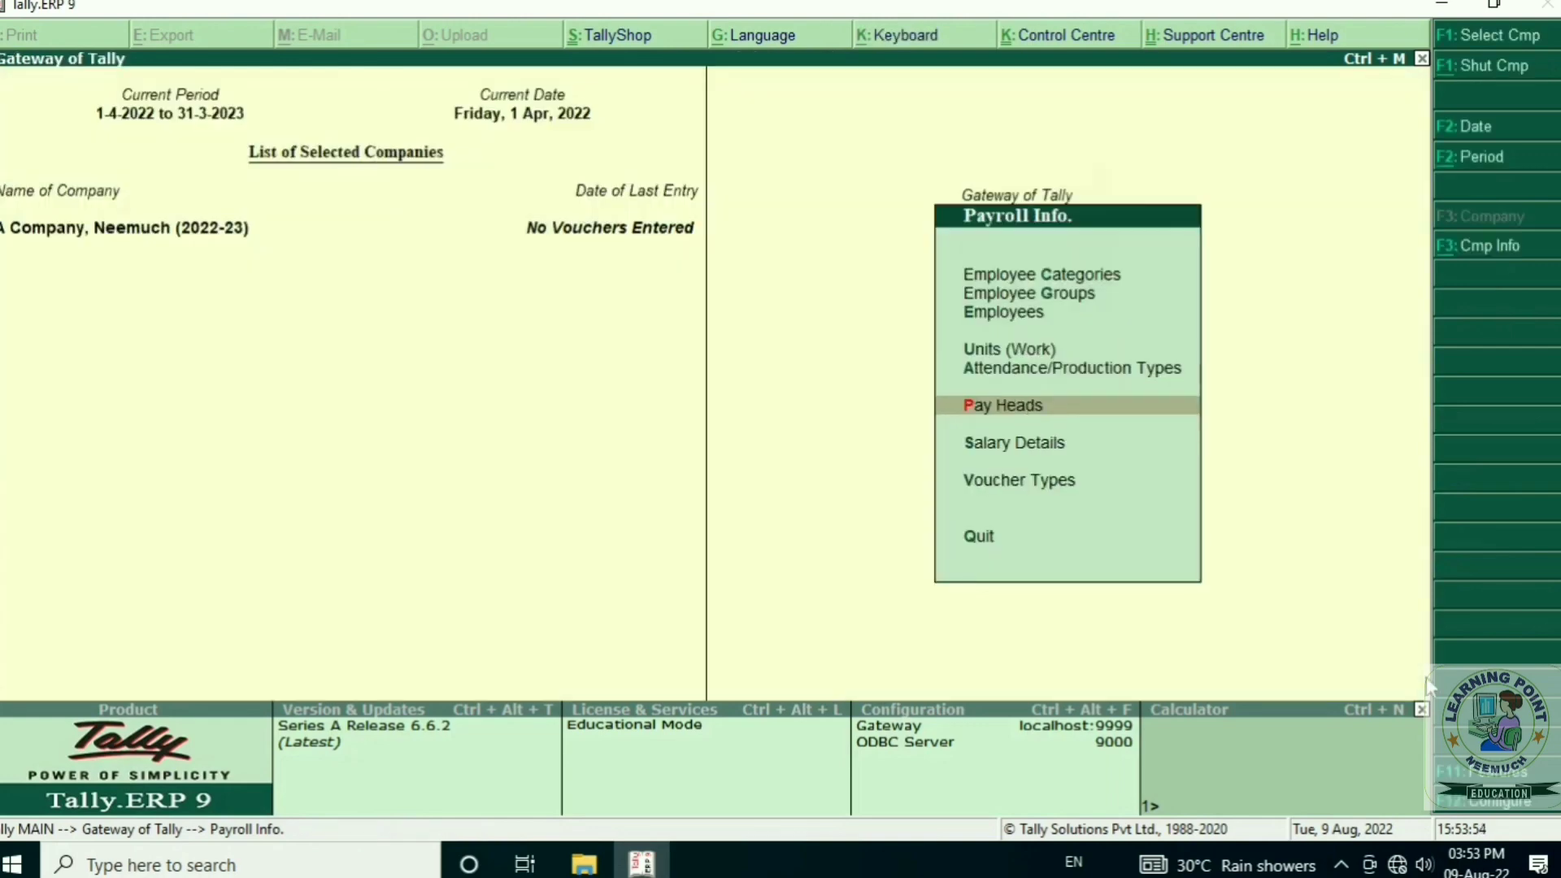
- Define salary details for the Neemuch employee group, effective from 1-Apr-2022
{"action": "key", "text": "Down"}
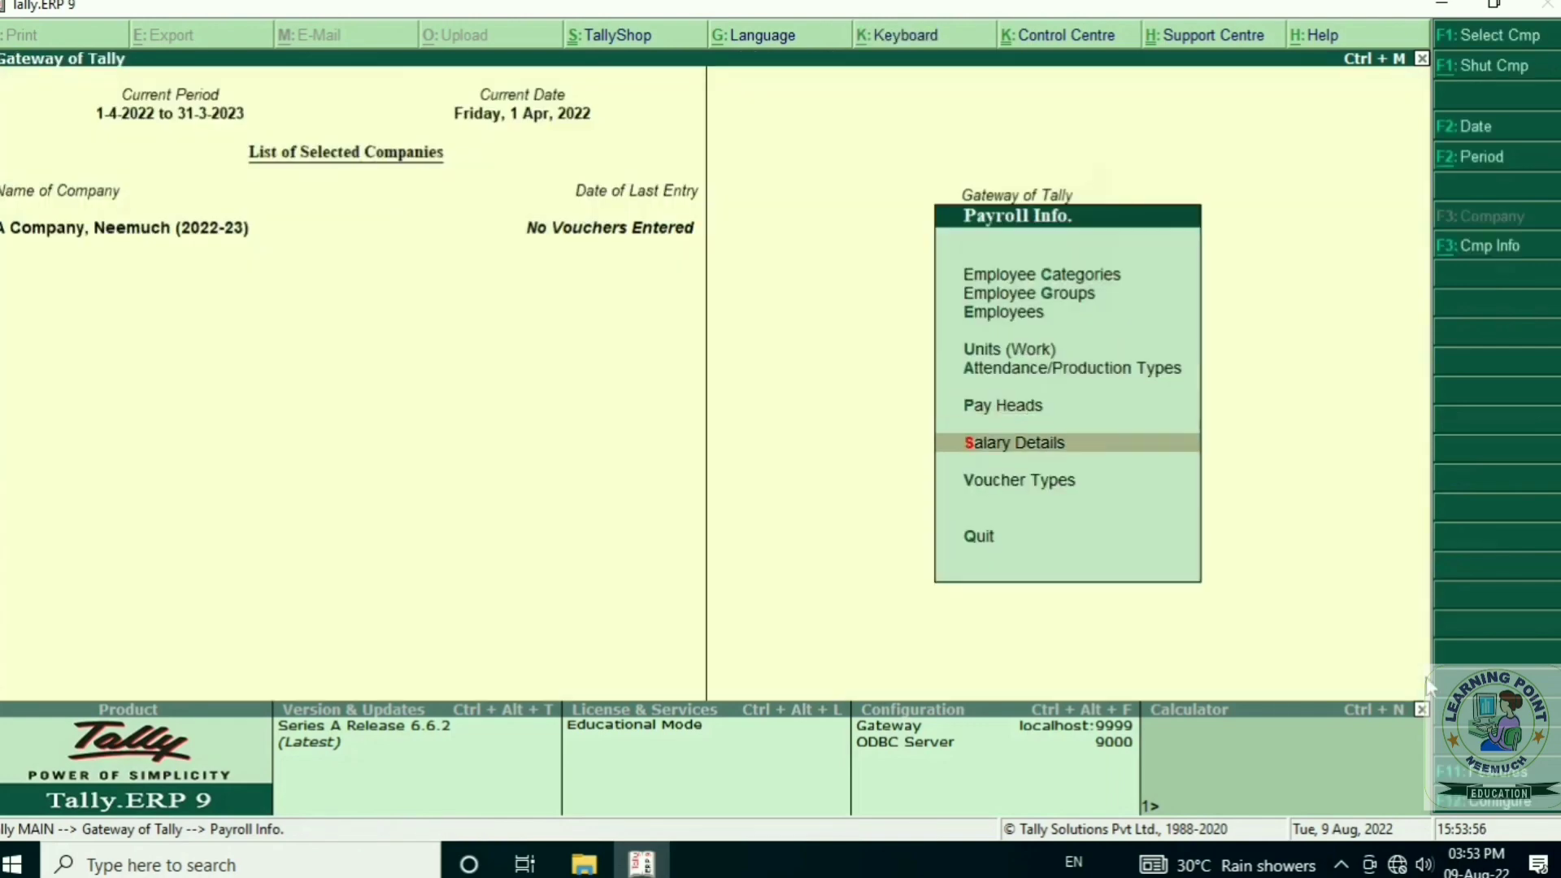
{"action": "key", "text": "Return"}
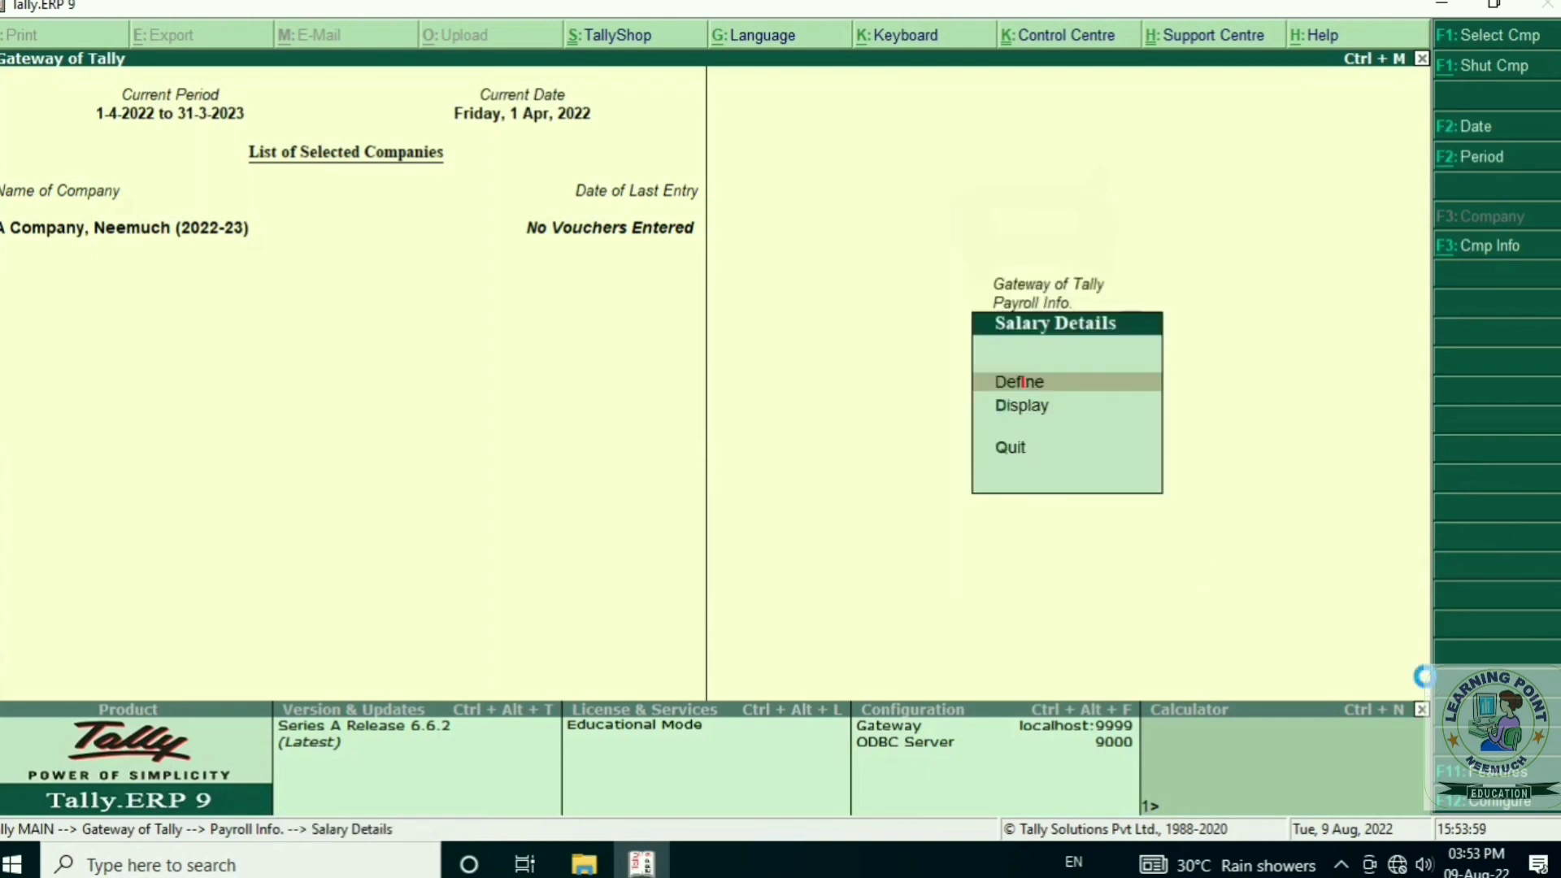
{"action": "key", "text": "Return"}
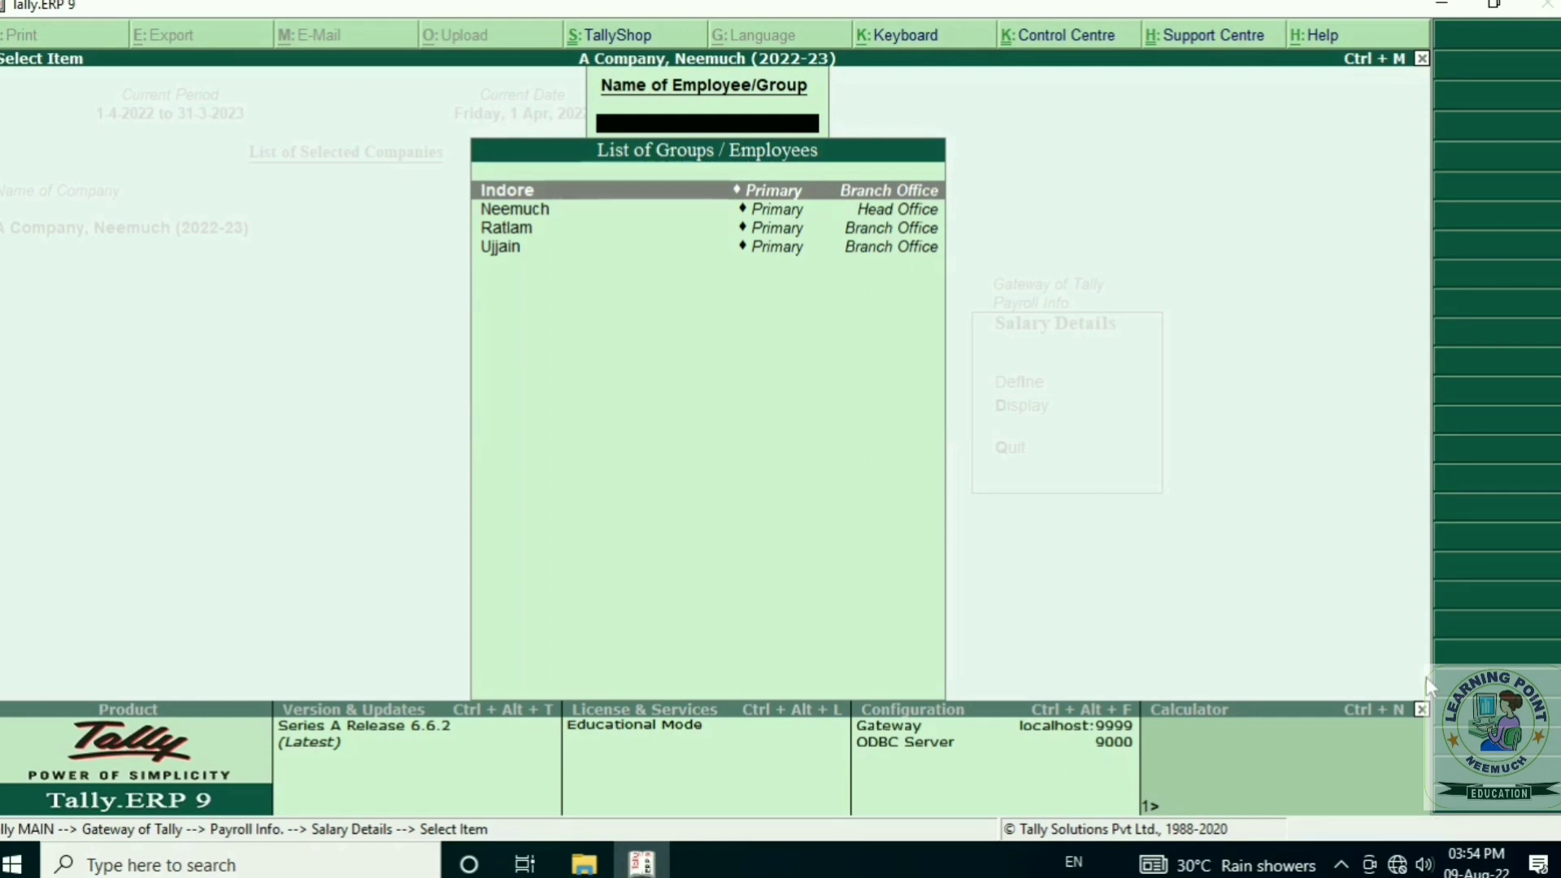
{"action": "key", "text": "Down"}
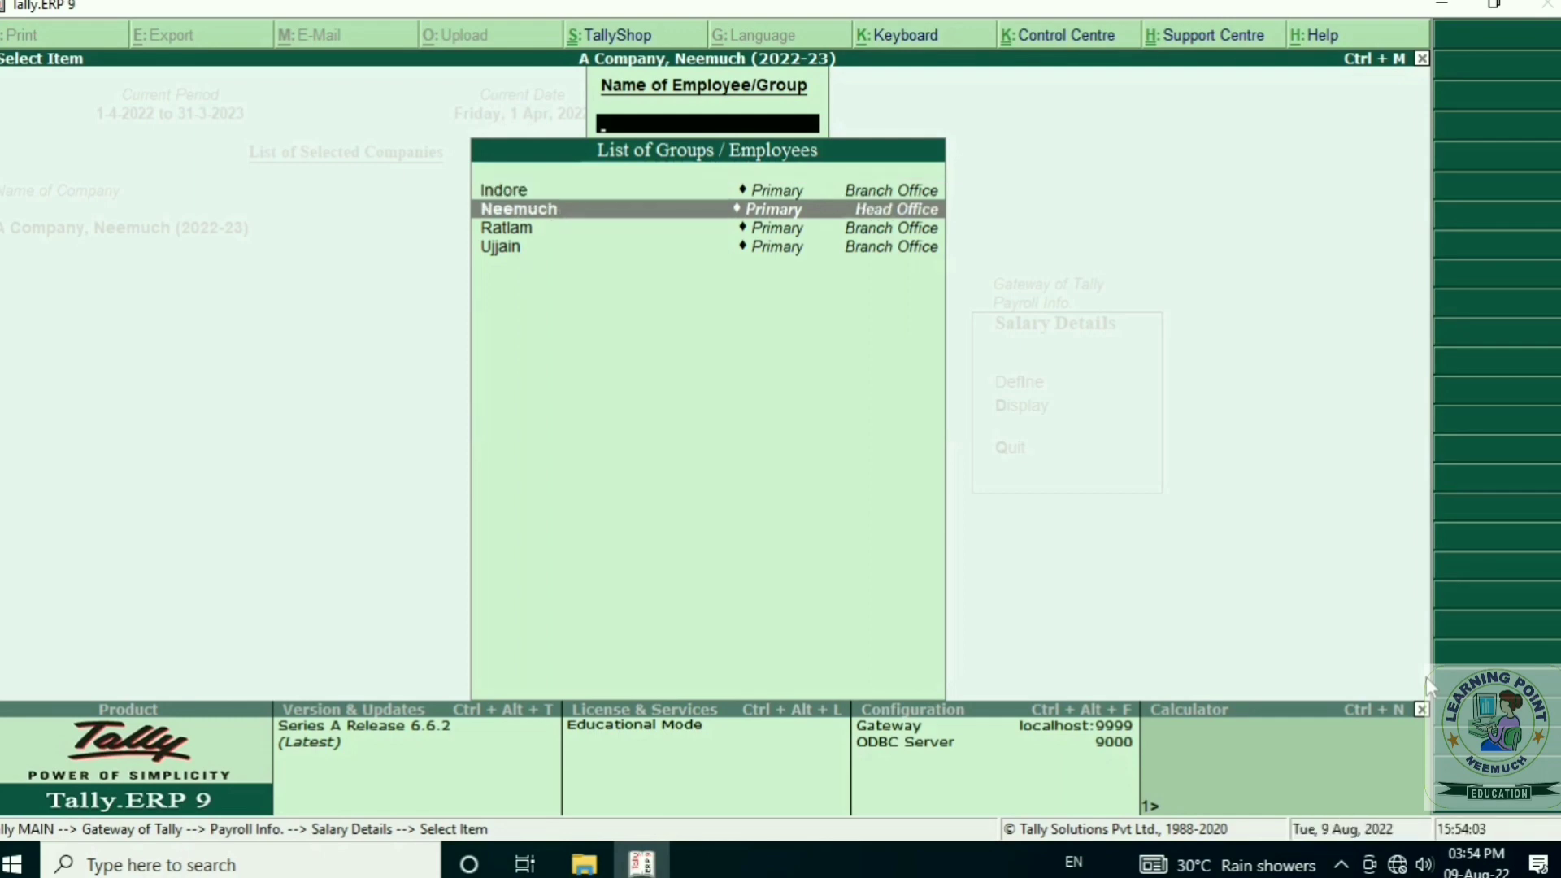
{"action": "key", "text": "Return"}
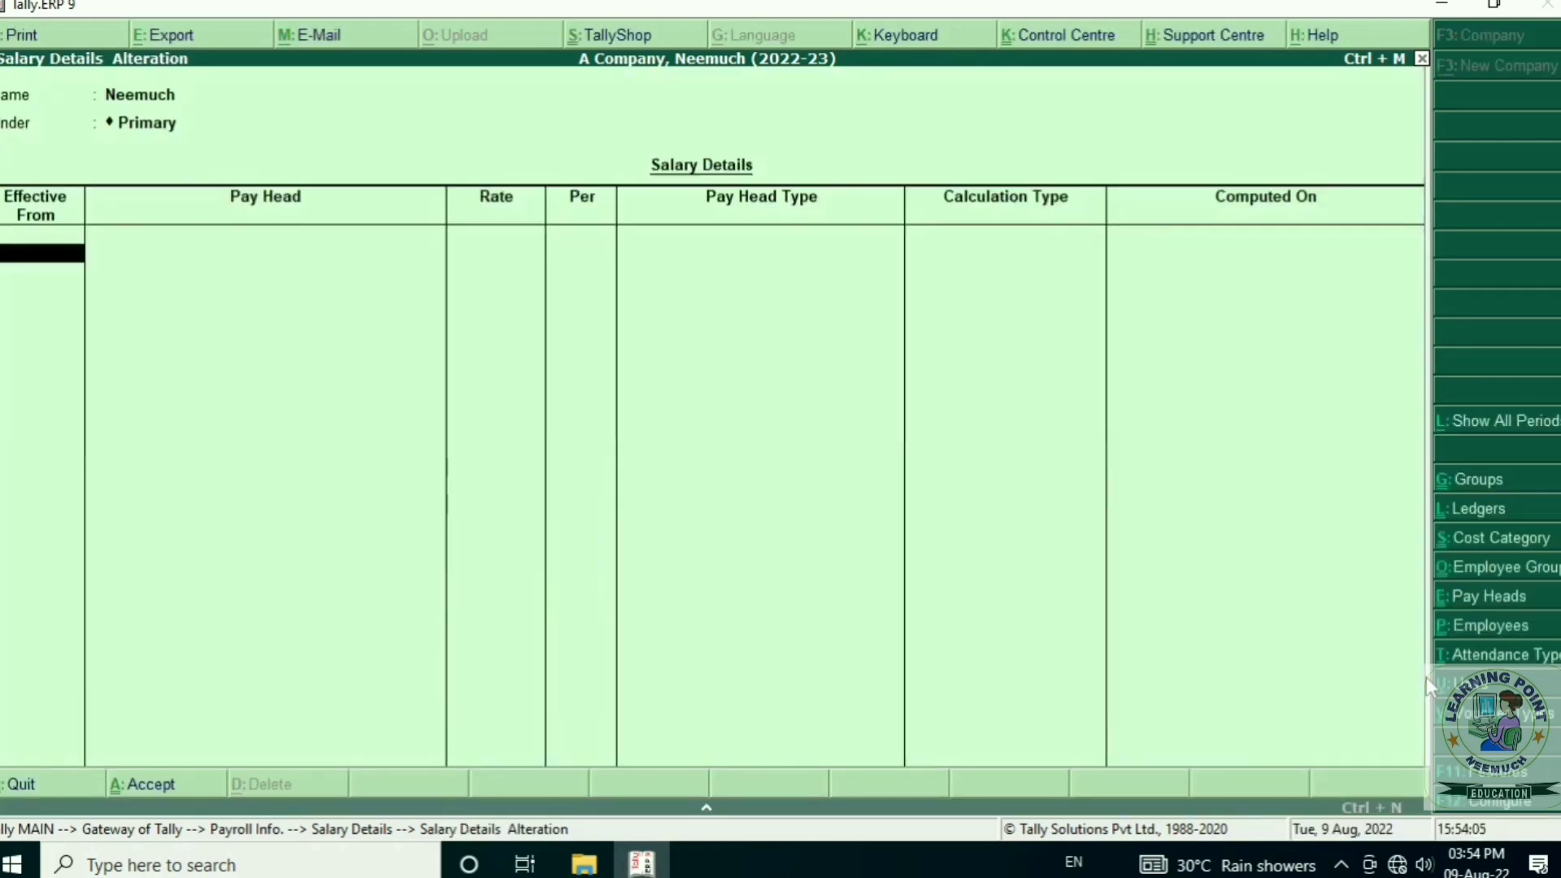
{"action": "type", "text": "1-4"}
{"action": "key", "text": "Return"}
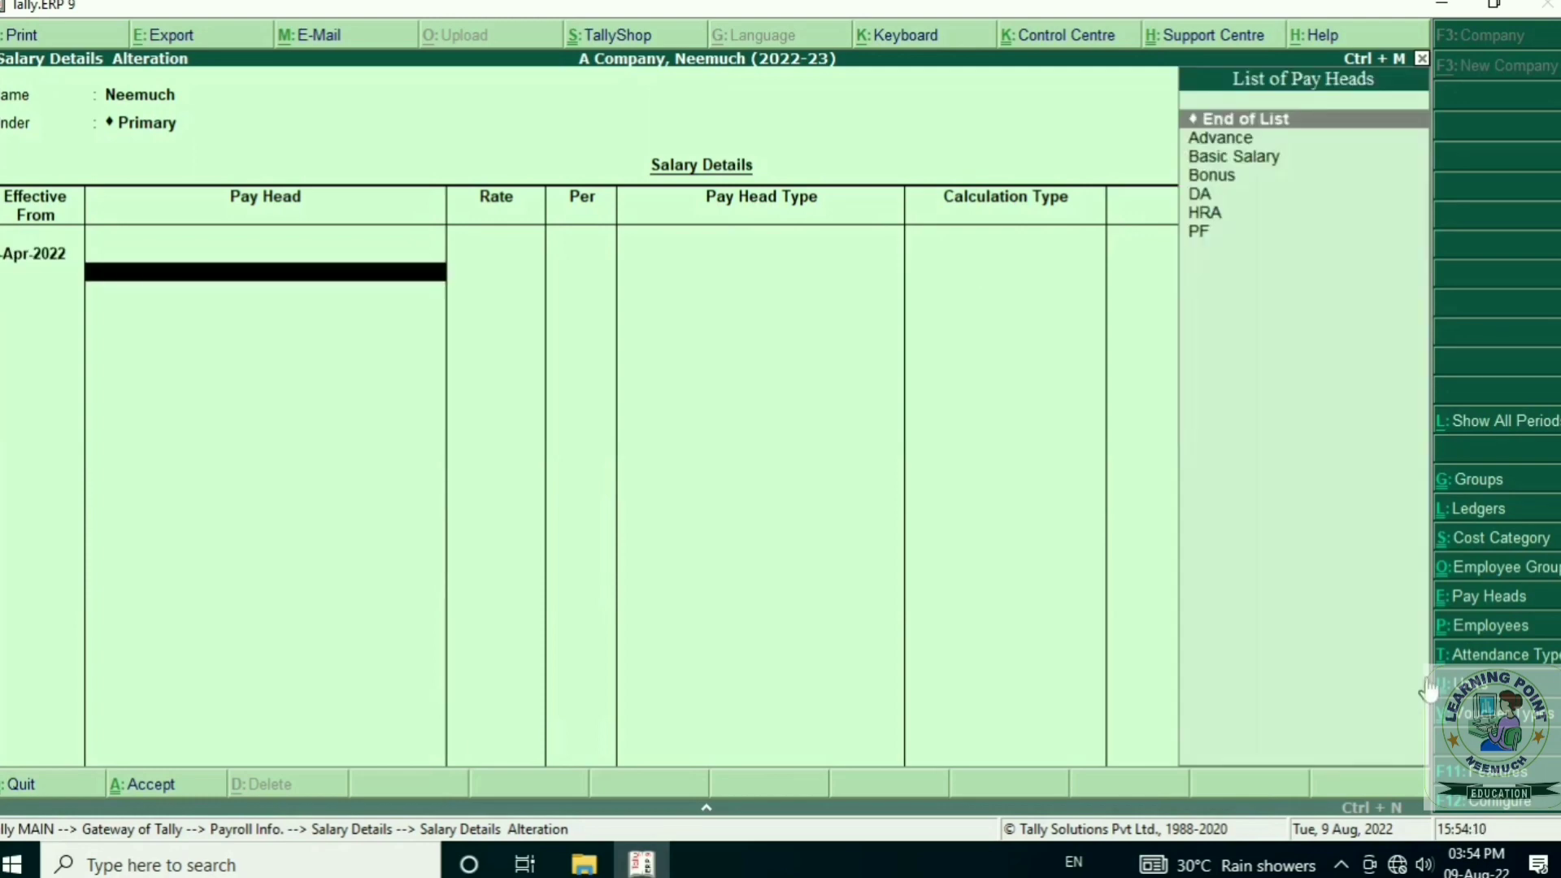
- Add the Basic Salary and Advance pay heads to Neemuch's salary details
{"action": "key", "text": "Down"}
{"action": "key", "text": "Down"}
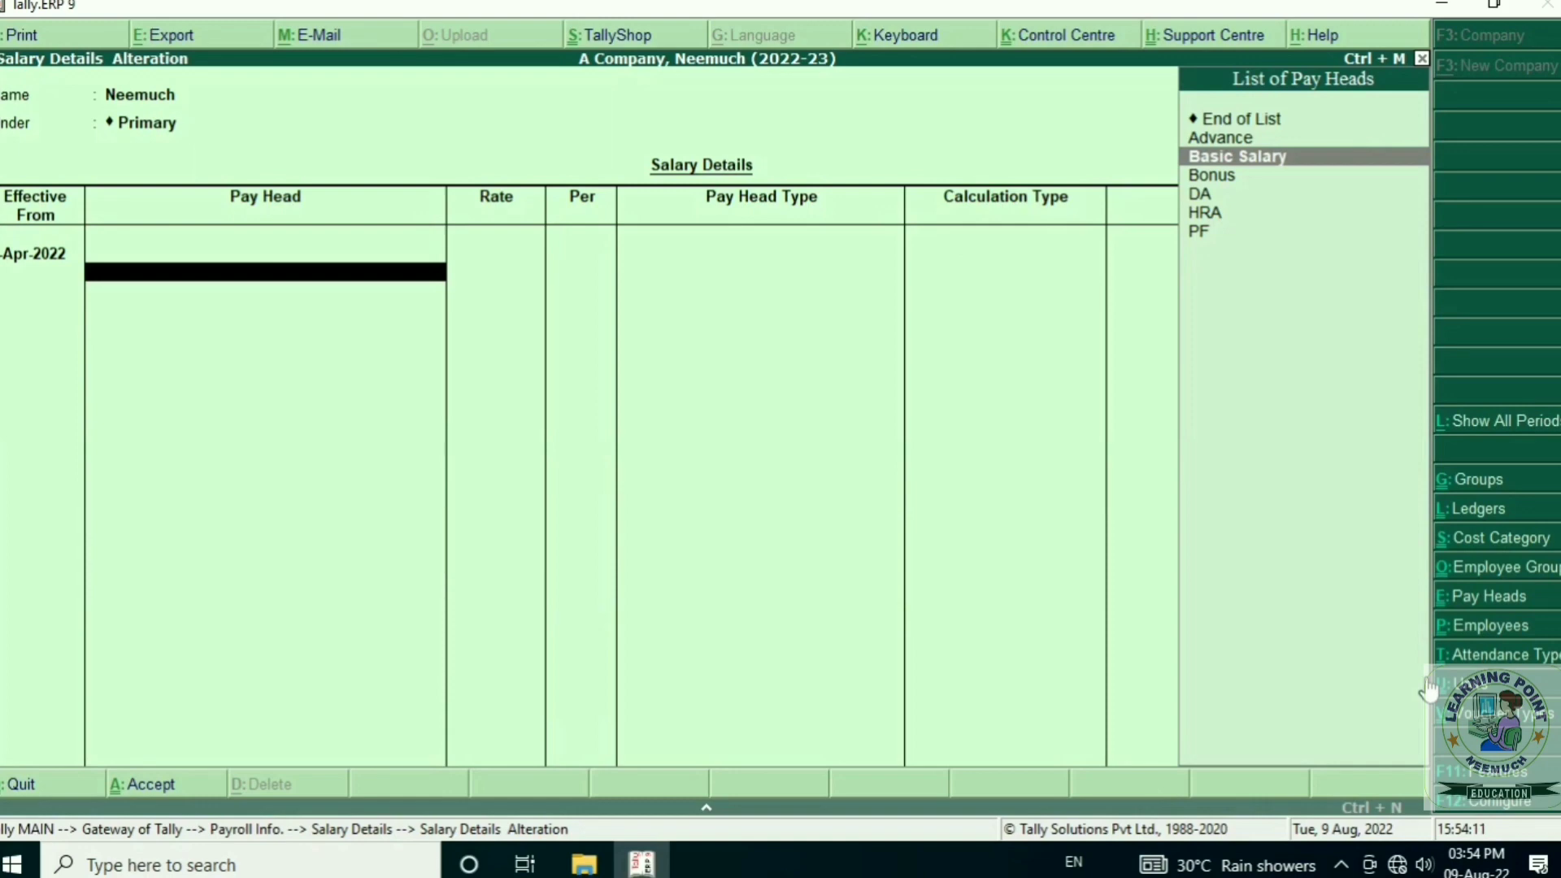
{"action": "key", "text": "Return"}
{"action": "key", "text": "Down"}
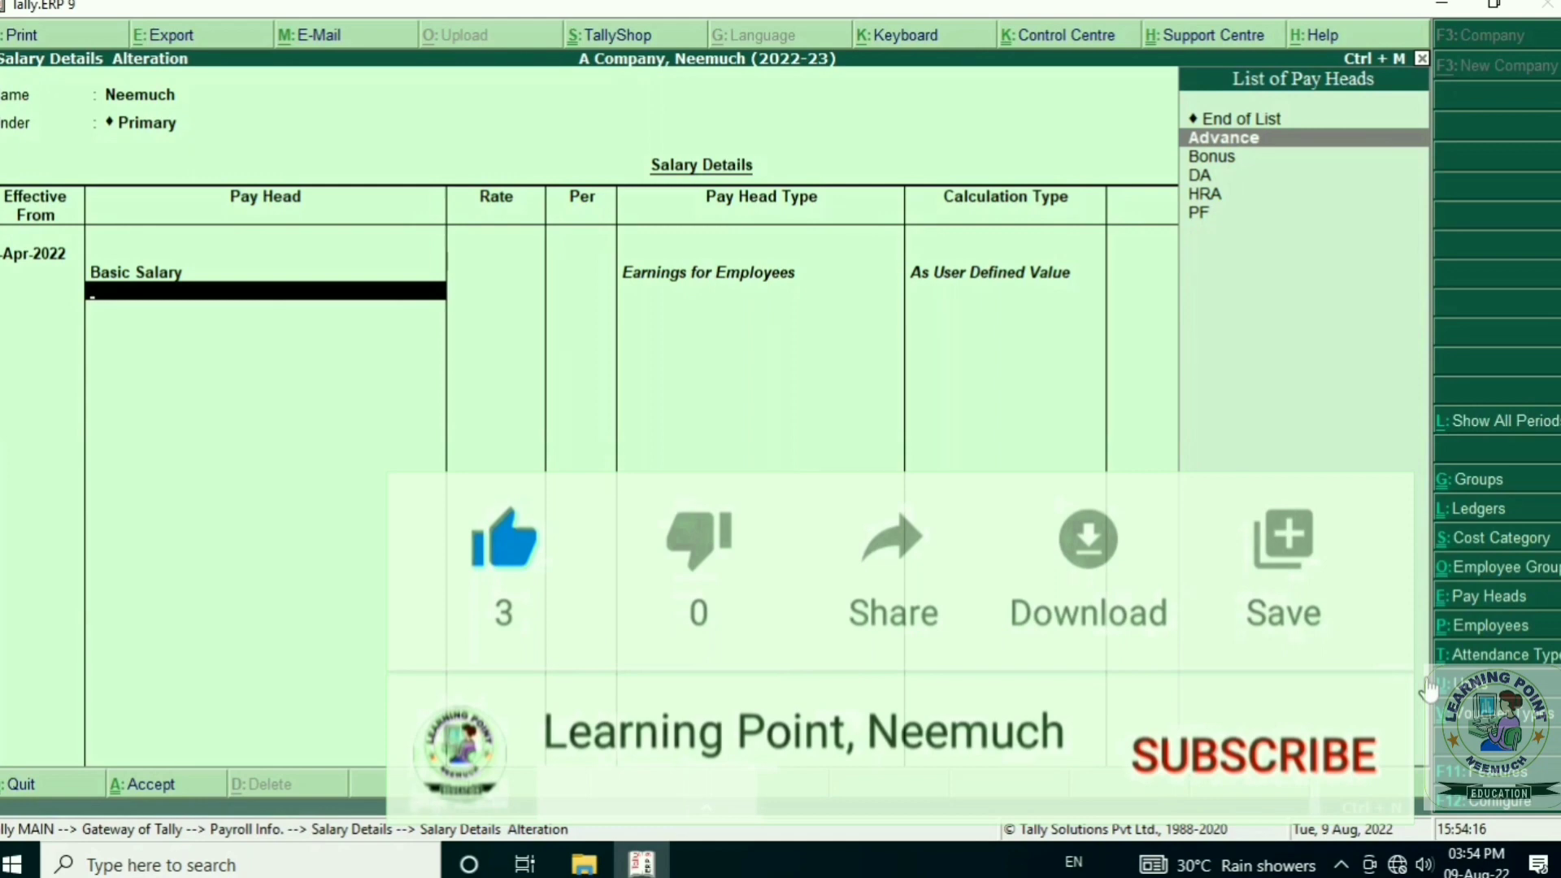
{"action": "key", "text": "Return"}
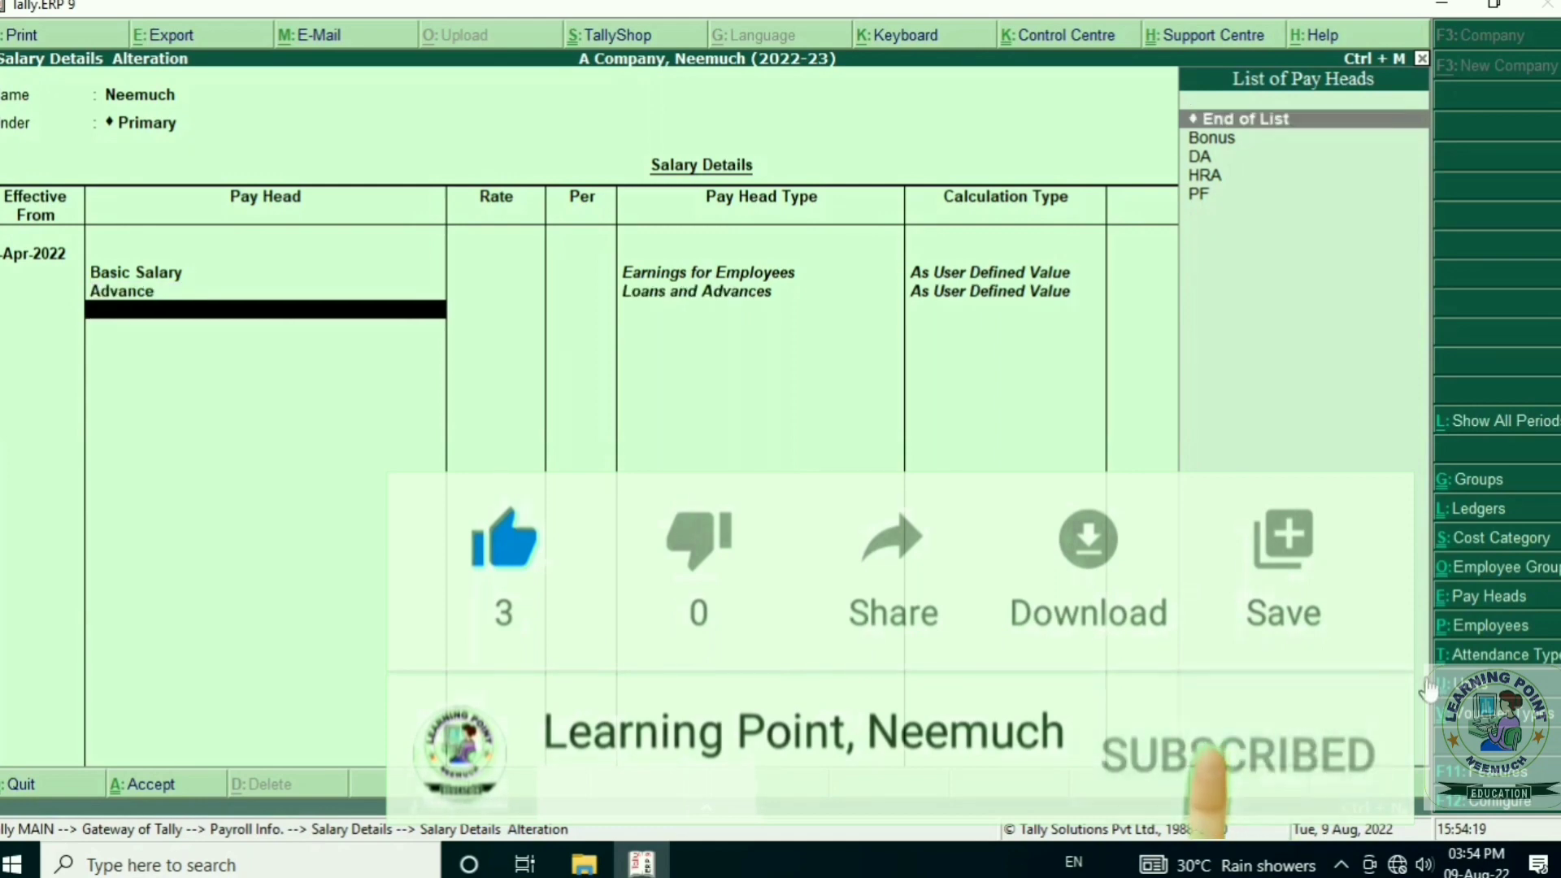
- Add the Bonus pay head to Neemuch's salary details at a rate of 500
{"action": "key", "text": "Down"}
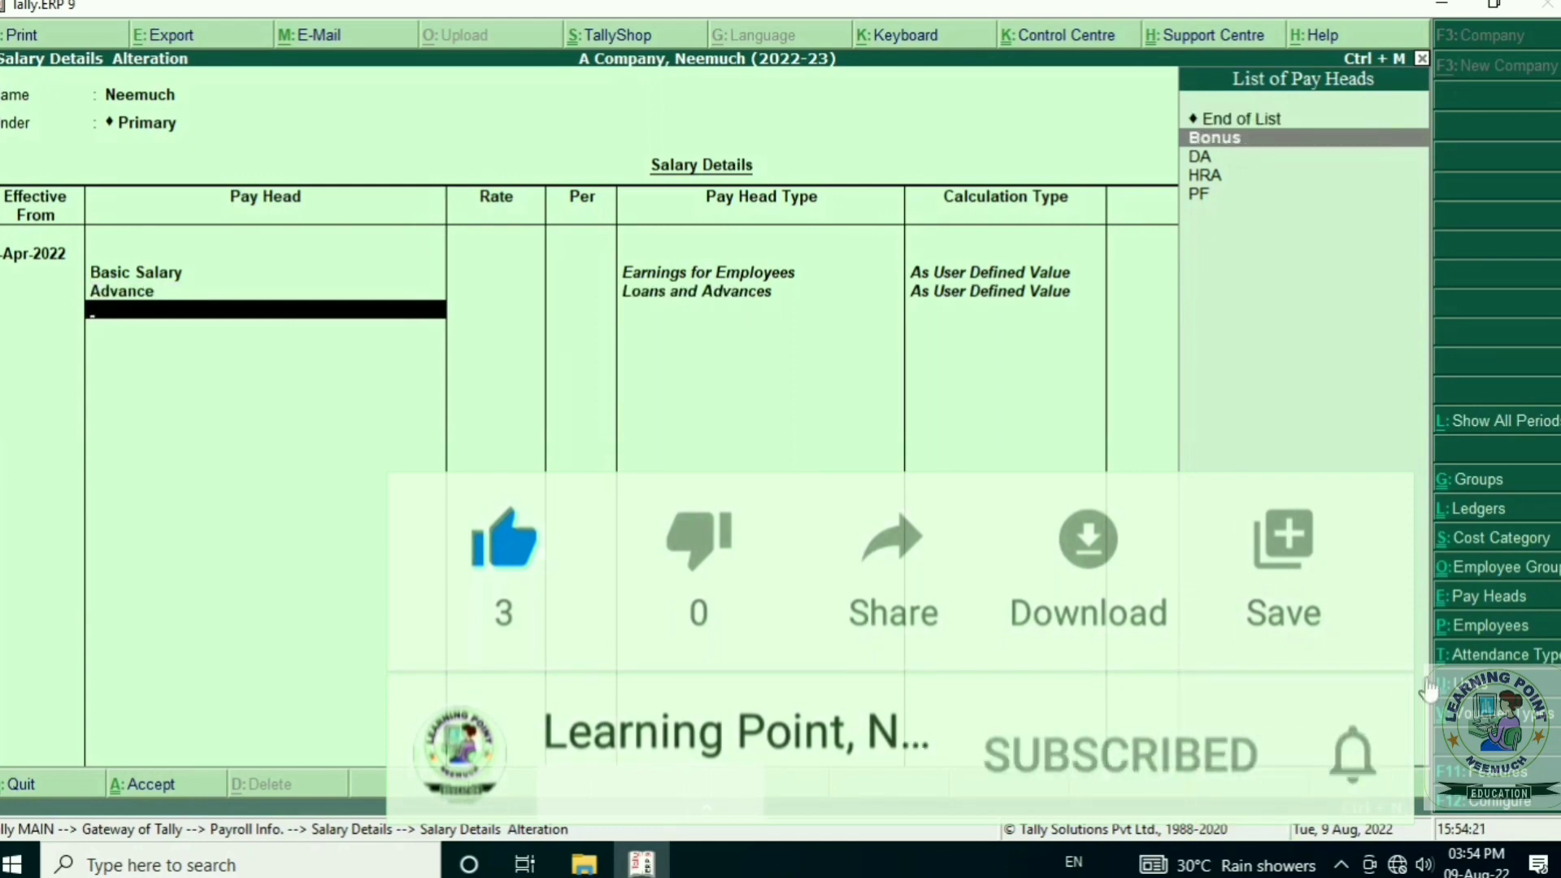
{"action": "key", "text": "Return"}
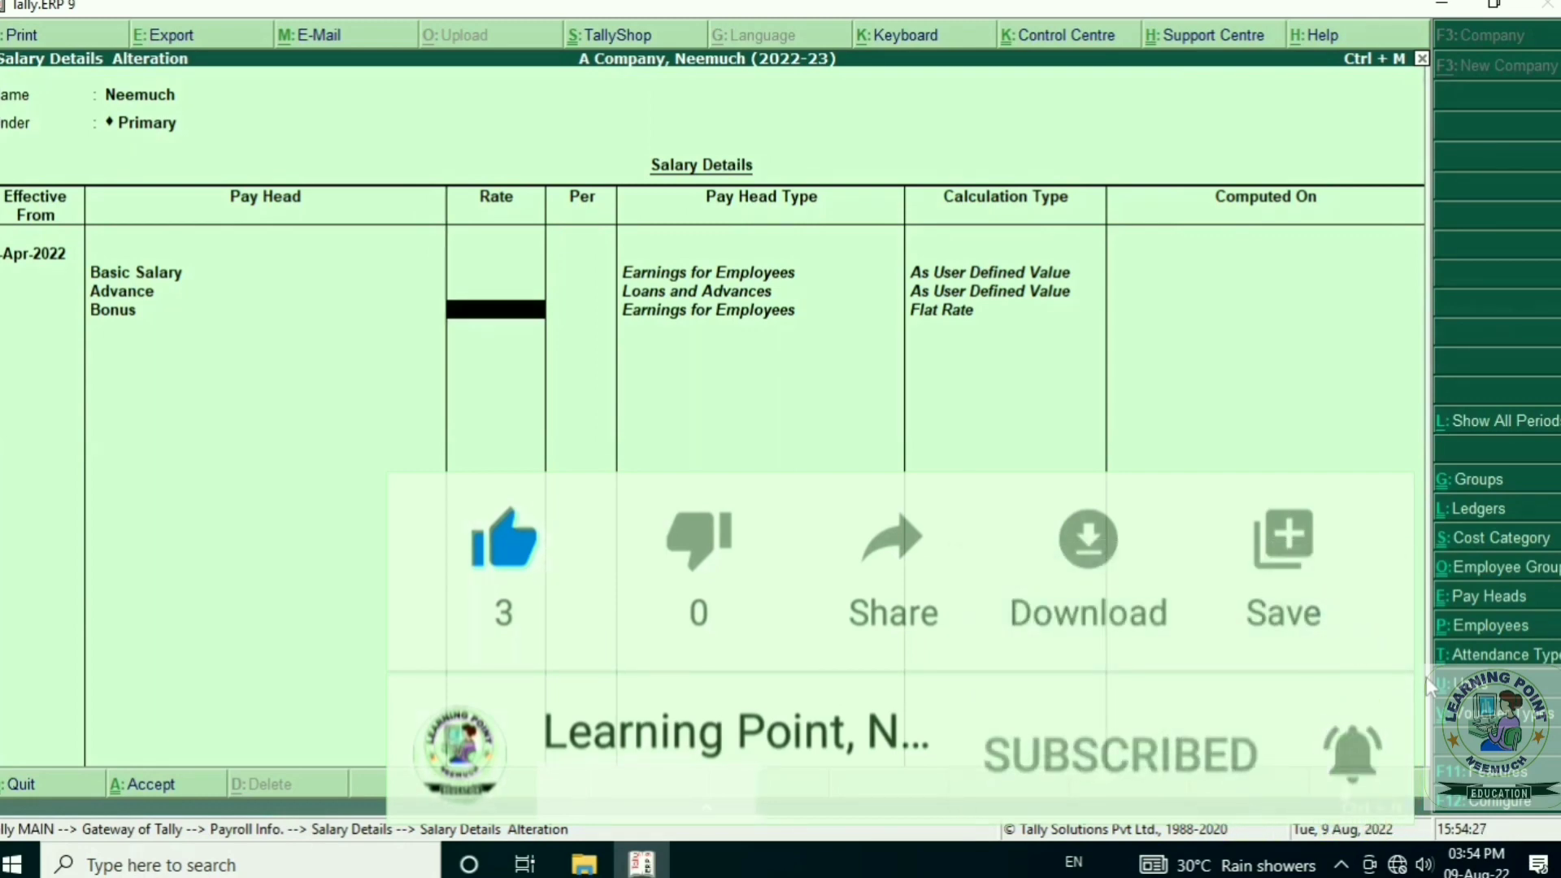
{"action": "type", "text": "500"}
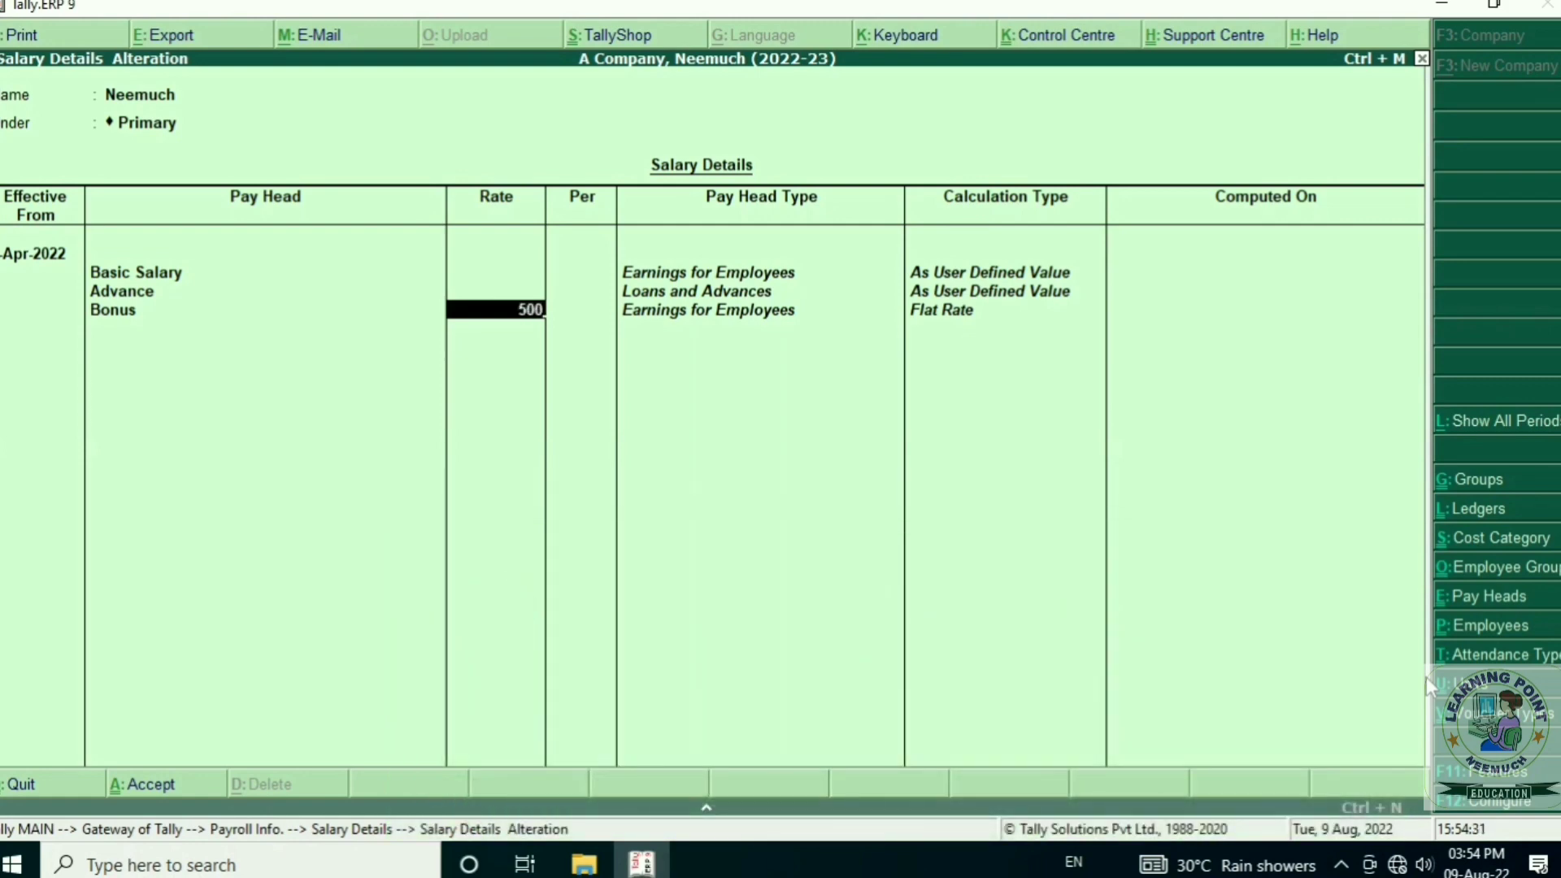
{"action": "key", "text": "Return"}
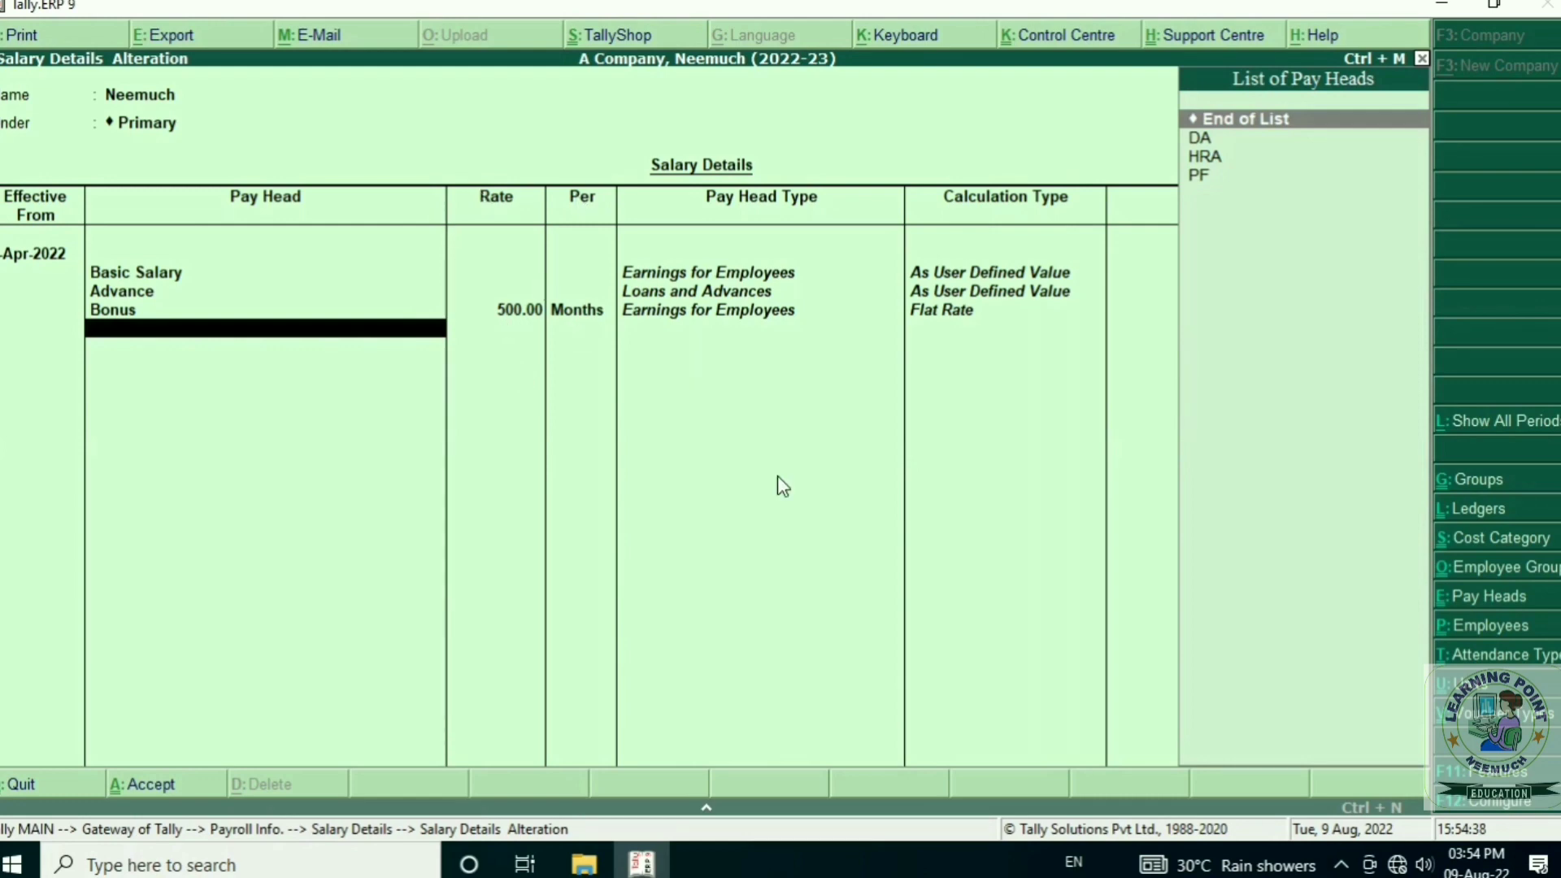
- Add the PF, DA and HRA pay heads in that order, end the list and save Neemuch's salary details
{"action": "key", "text": "Down"}
{"action": "key", "text": "Down"}
{"action": "key", "text": "Down"}
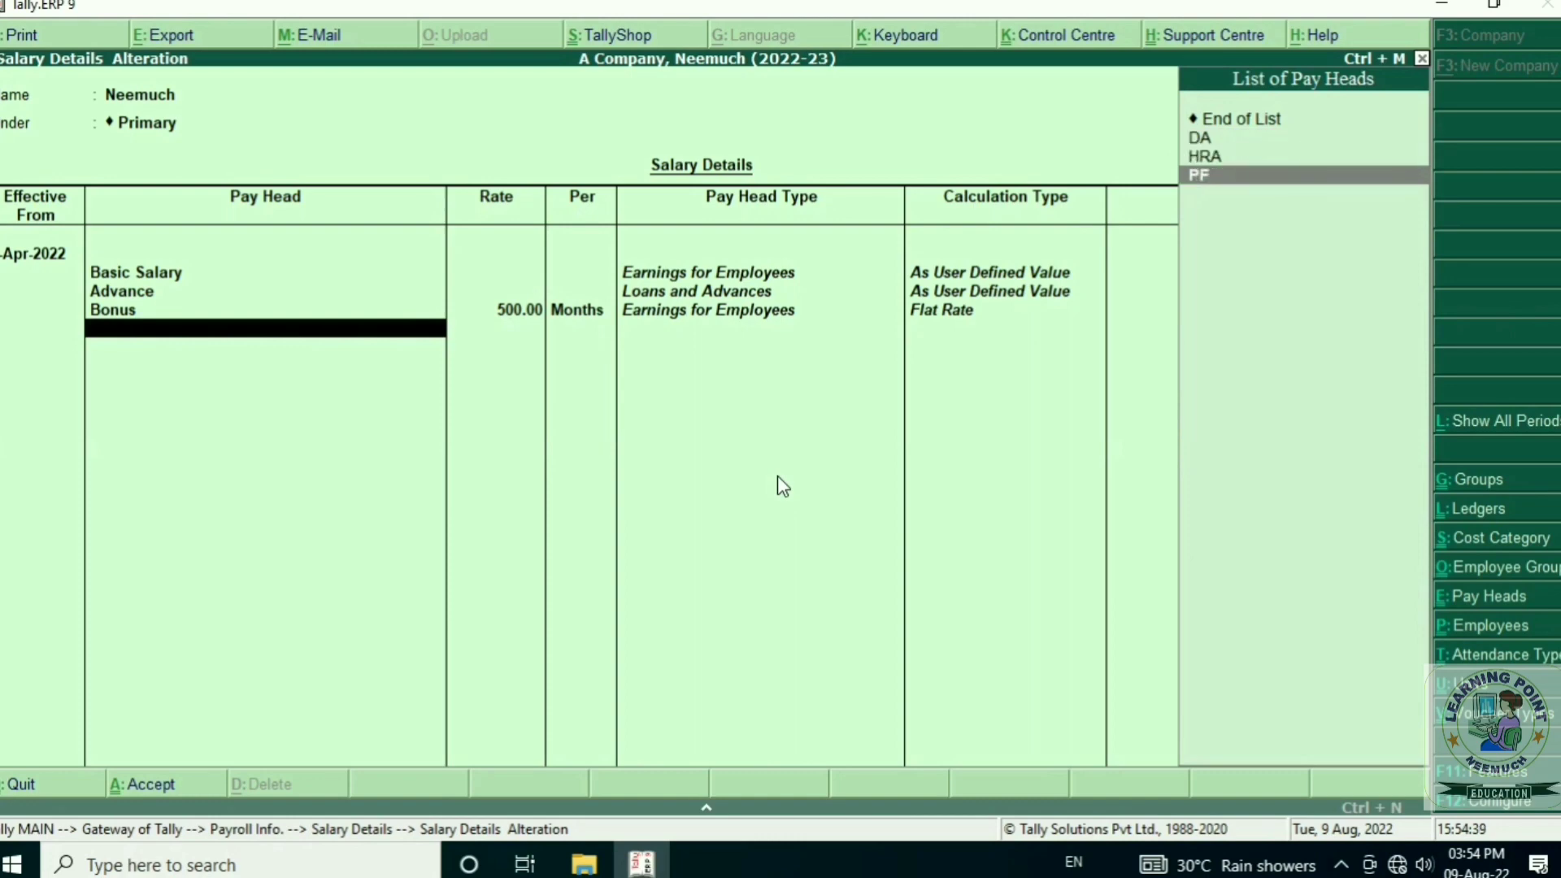
{"action": "key", "text": "Return"}
{"action": "key", "text": "Down"}
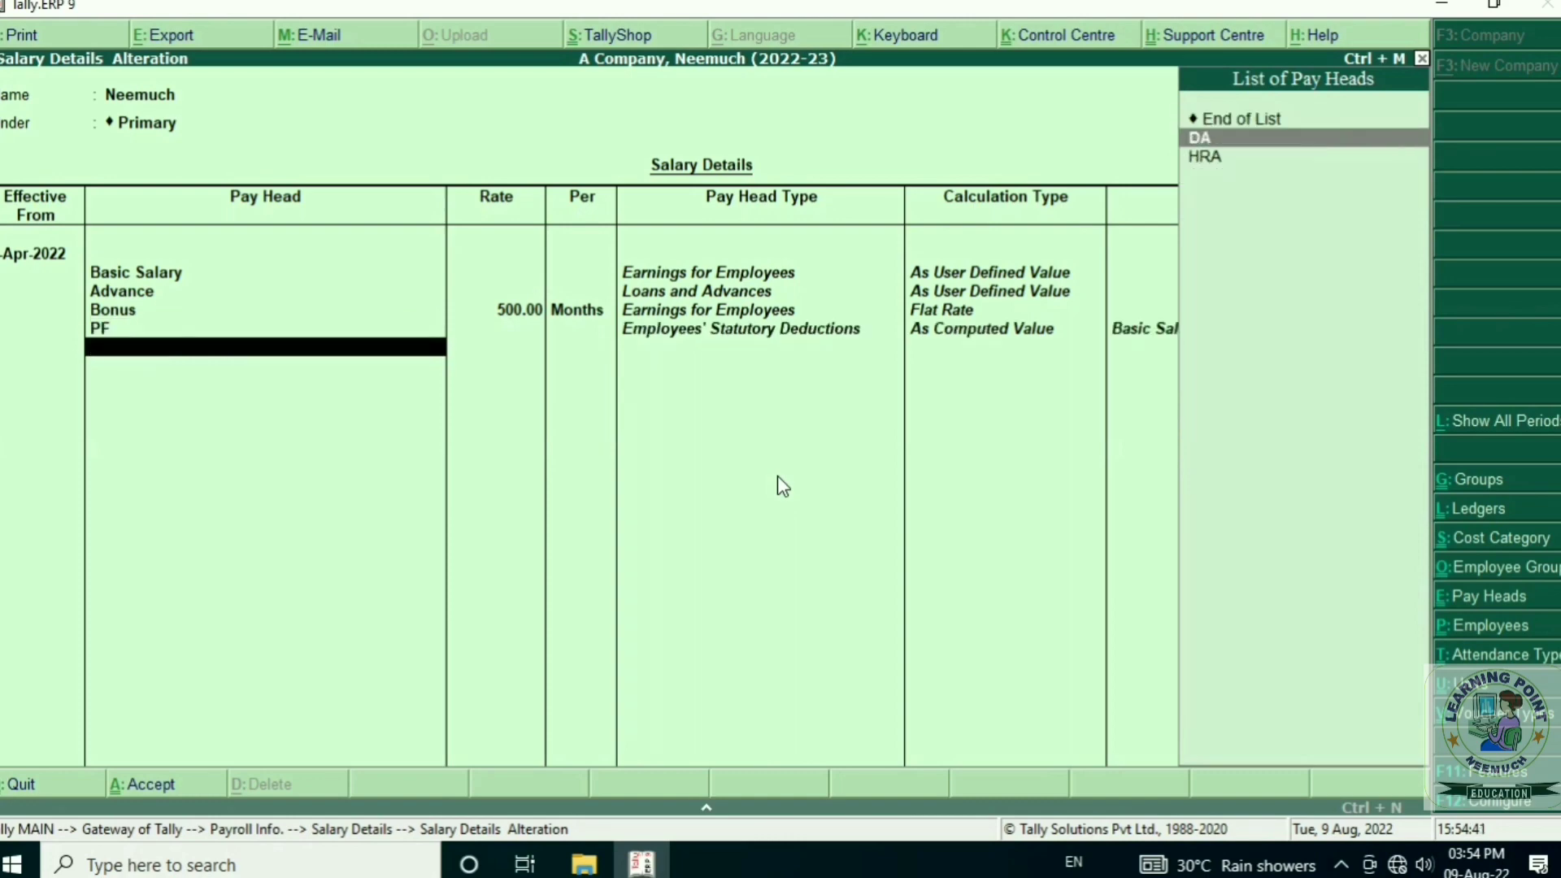
{"action": "key", "text": "Return"}
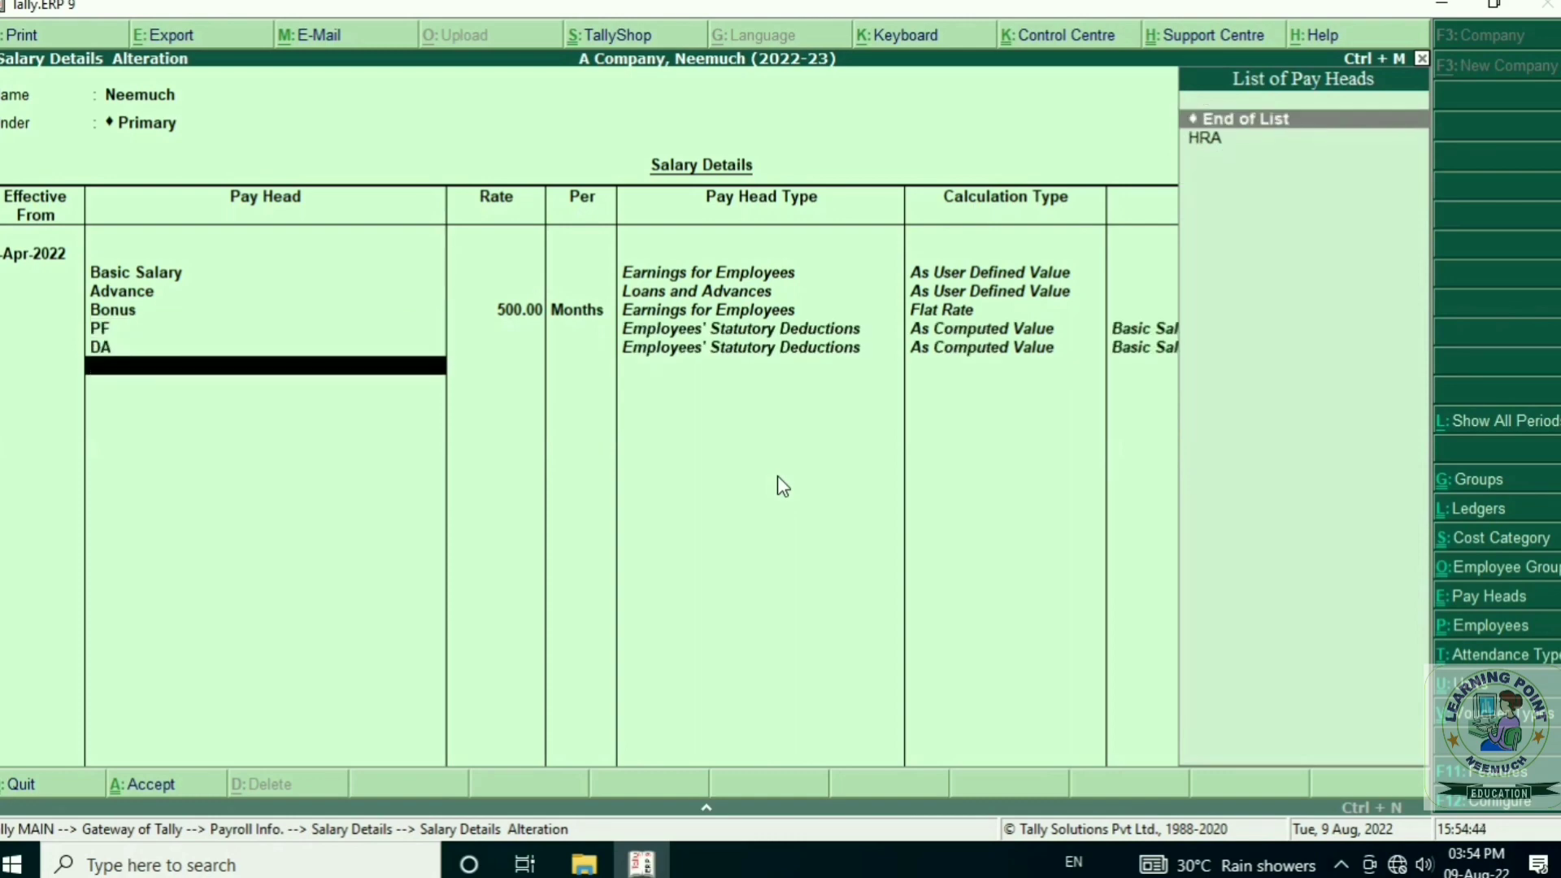
{"action": "key", "text": "Down"}
{"action": "key", "text": "Return"}
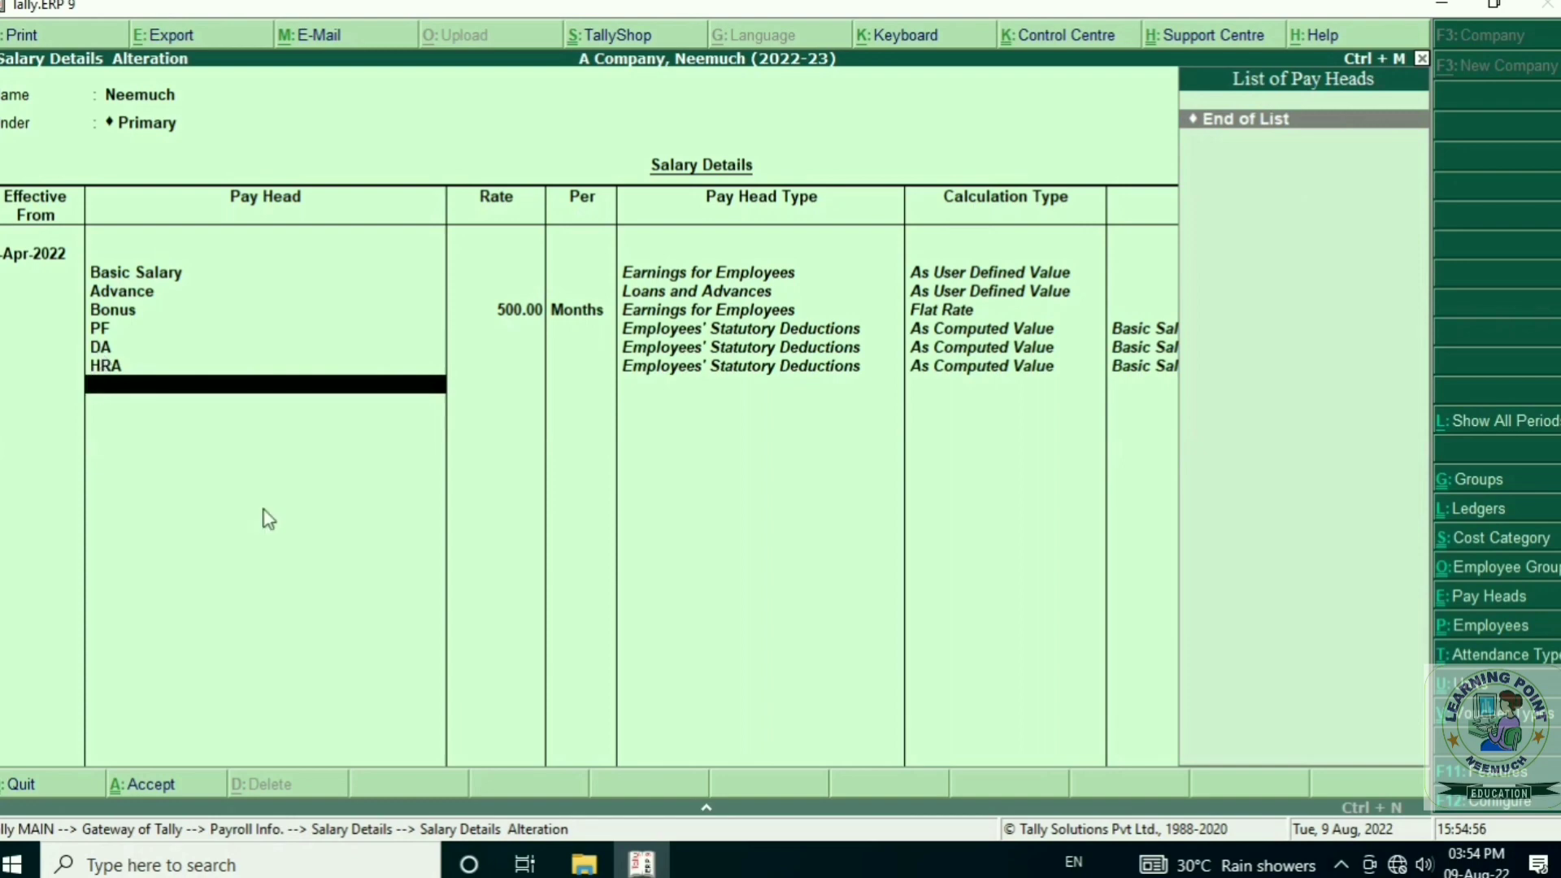
{"action": "key", "text": "Return"}
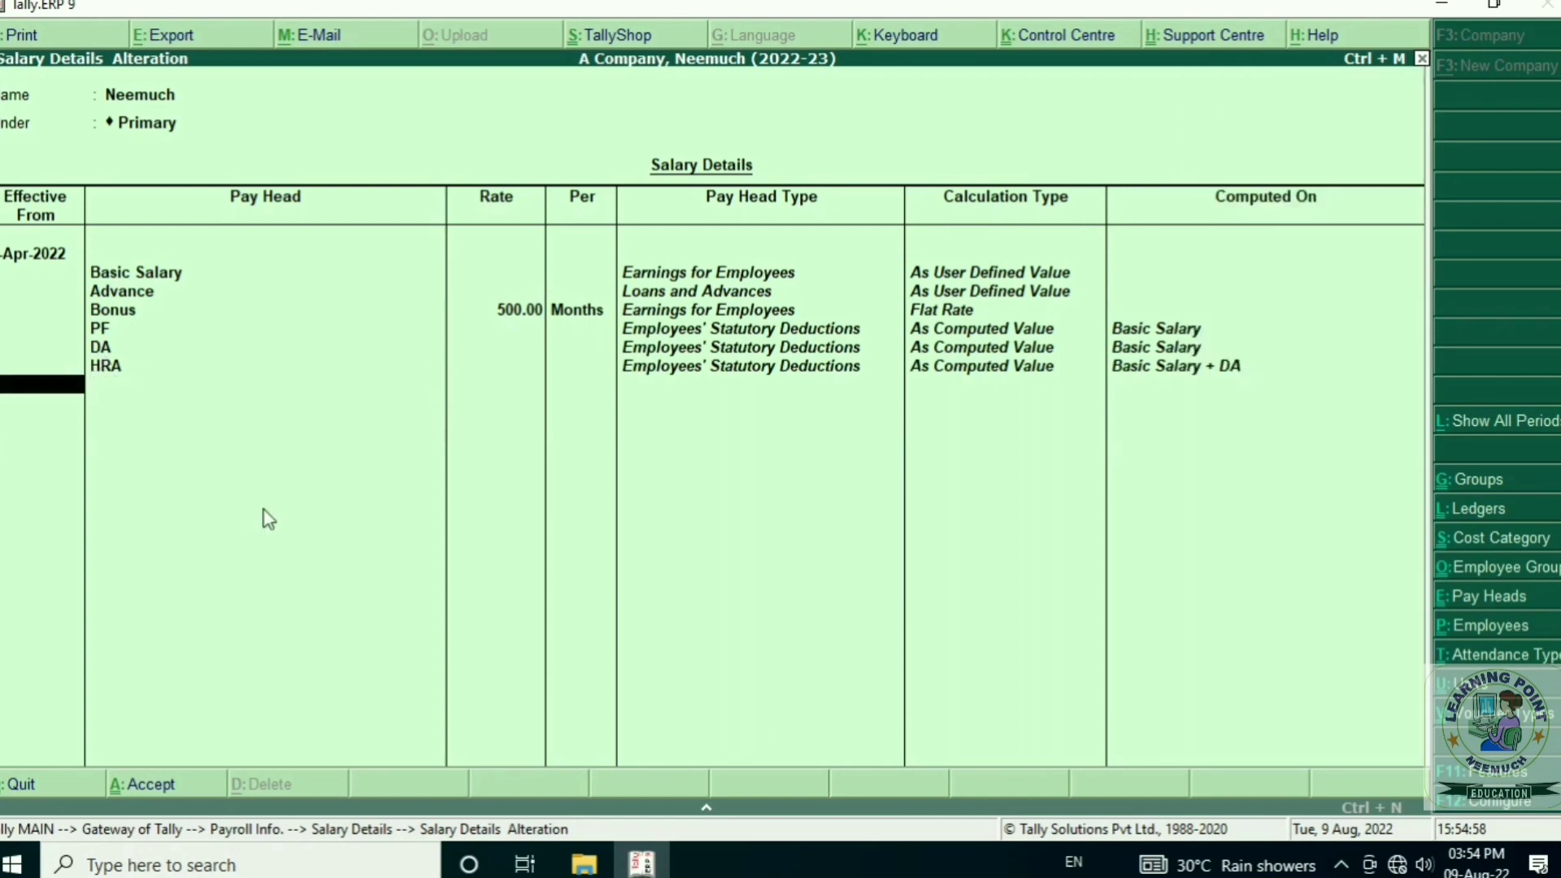
{"action": "key", "text": "Return"}
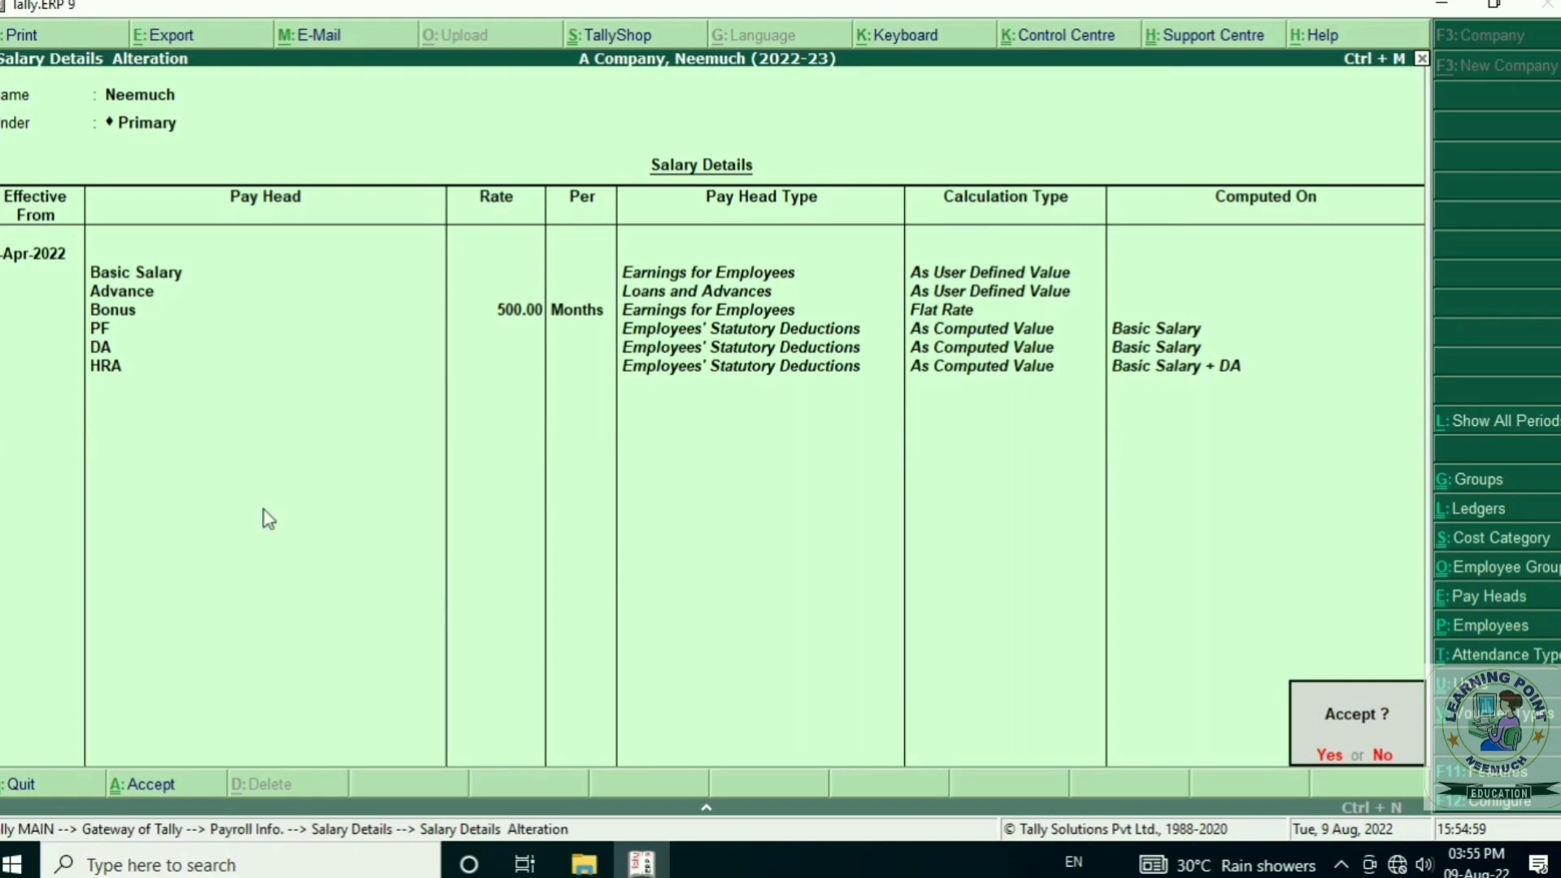
{"action": "key", "text": "Return"}
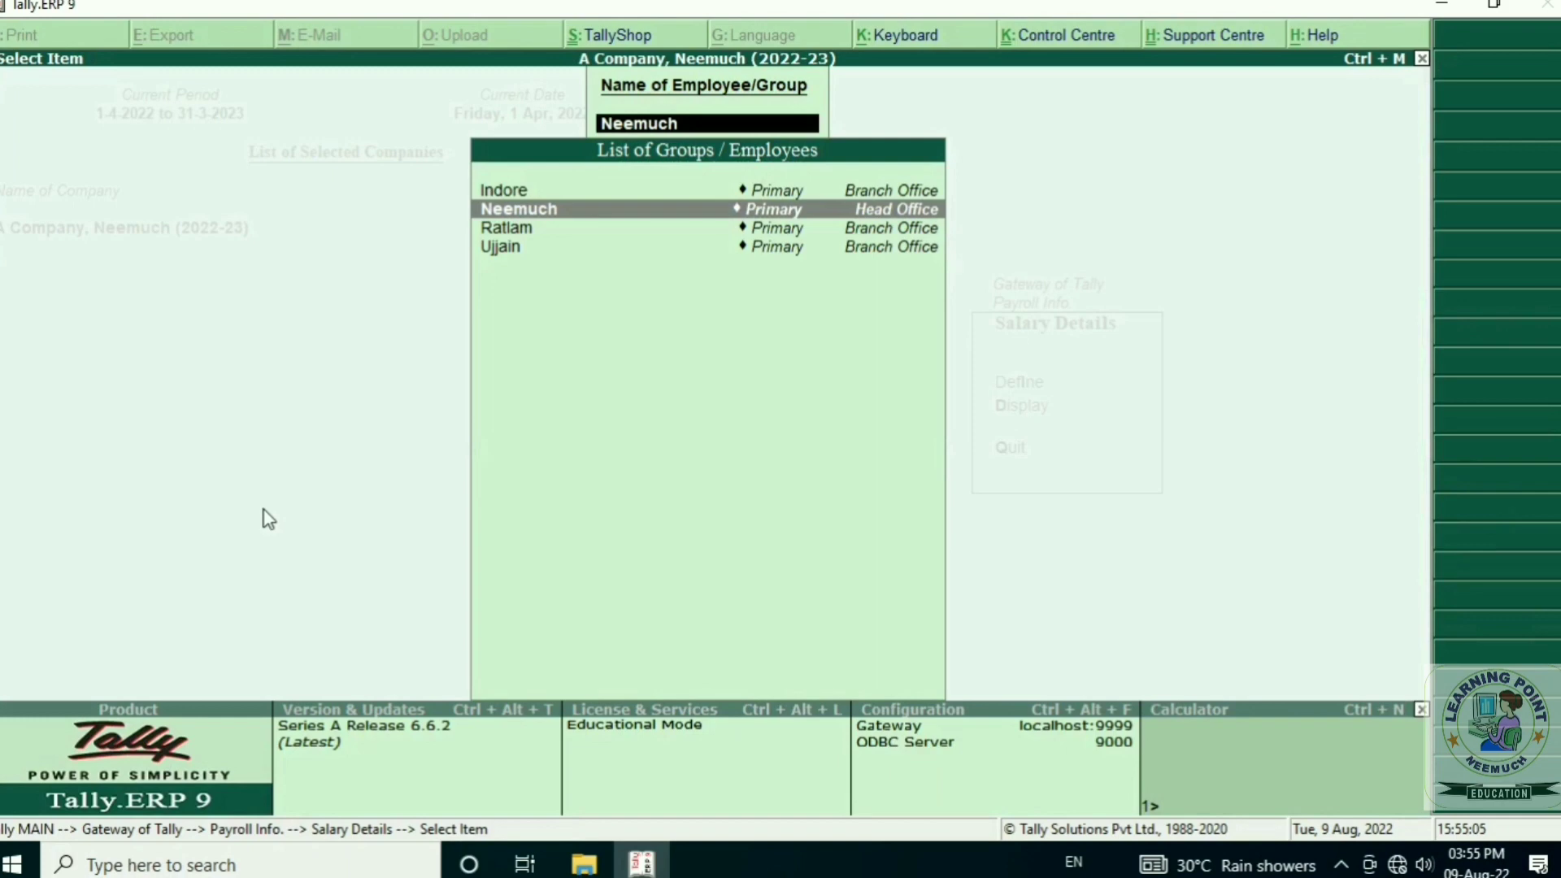
- Start salary details for the Indore group effective from 1-Apr-2022, copying the pay heads from the Neemuch employee group
{"action": "key", "text": "Up"}
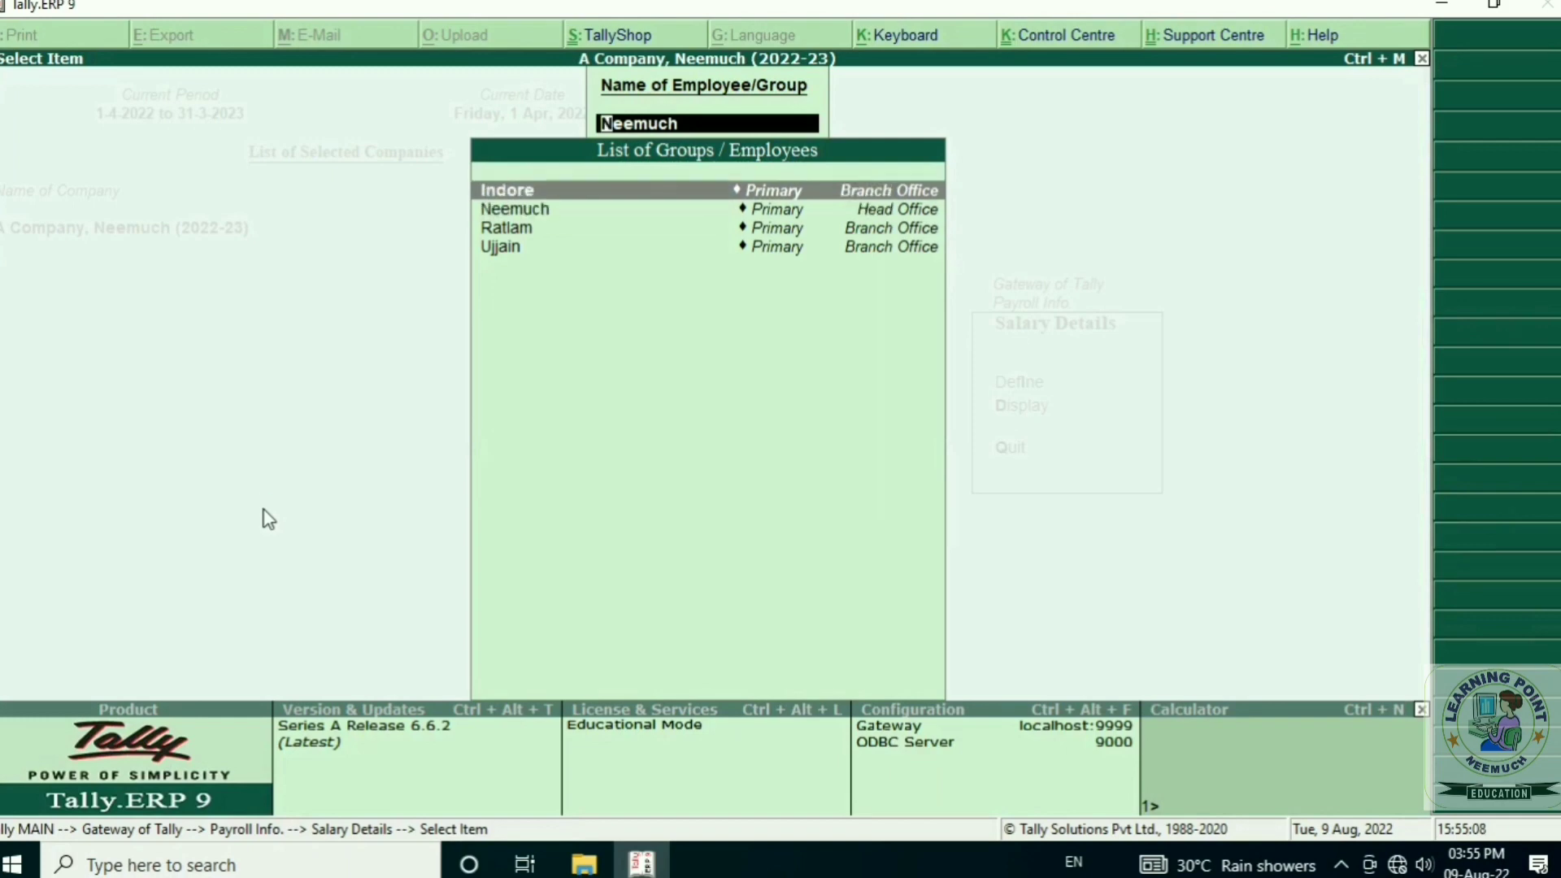
{"action": "key", "text": "Return"}
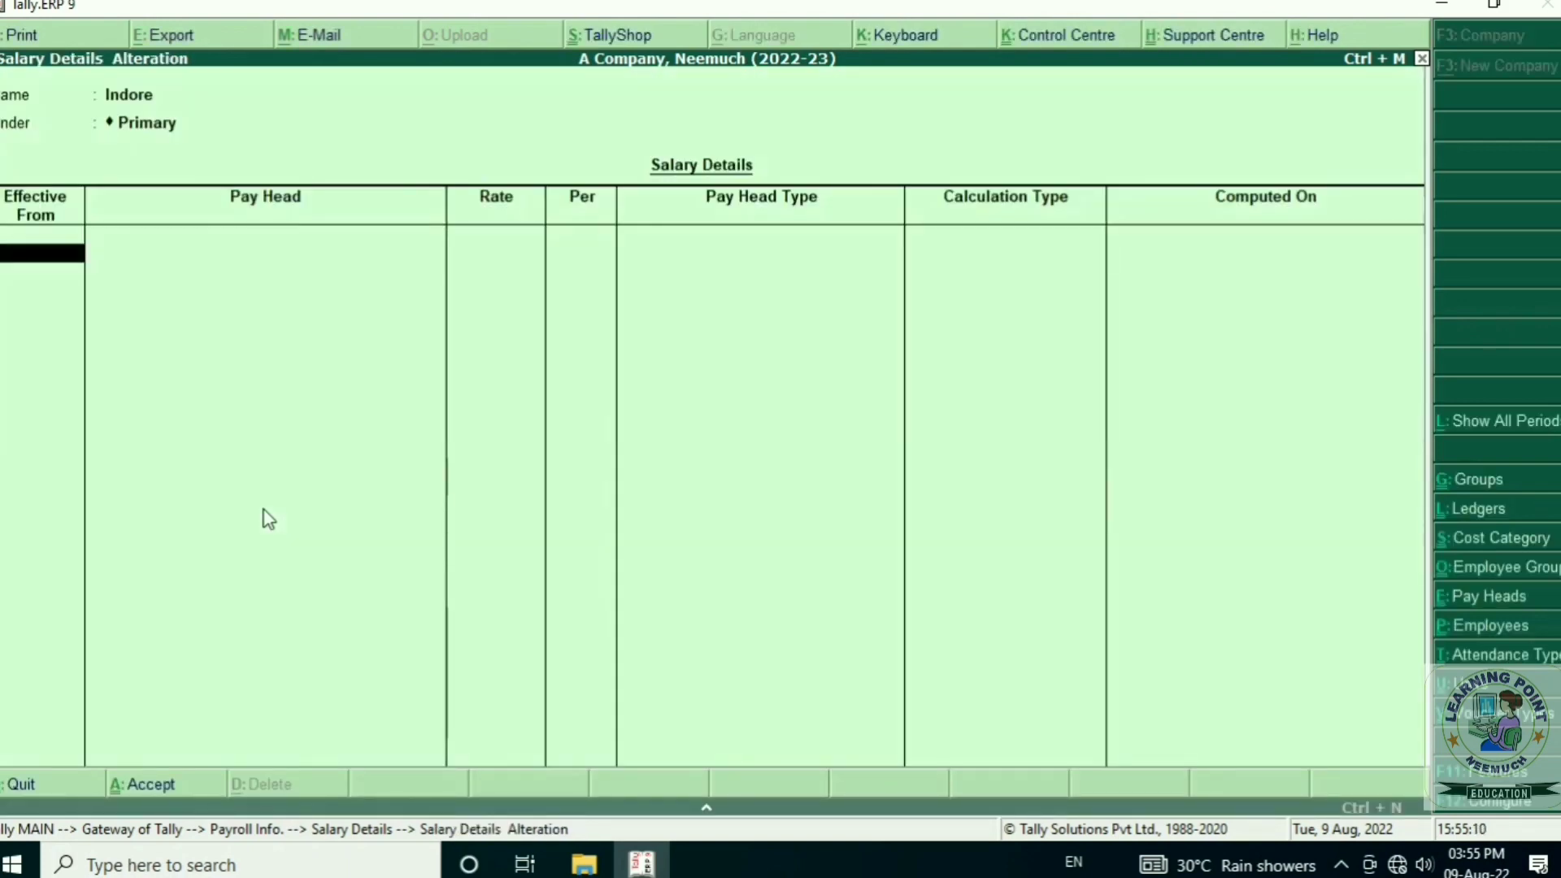
{"action": "type", "text": "1-4"}
{"action": "key", "text": "Return"}
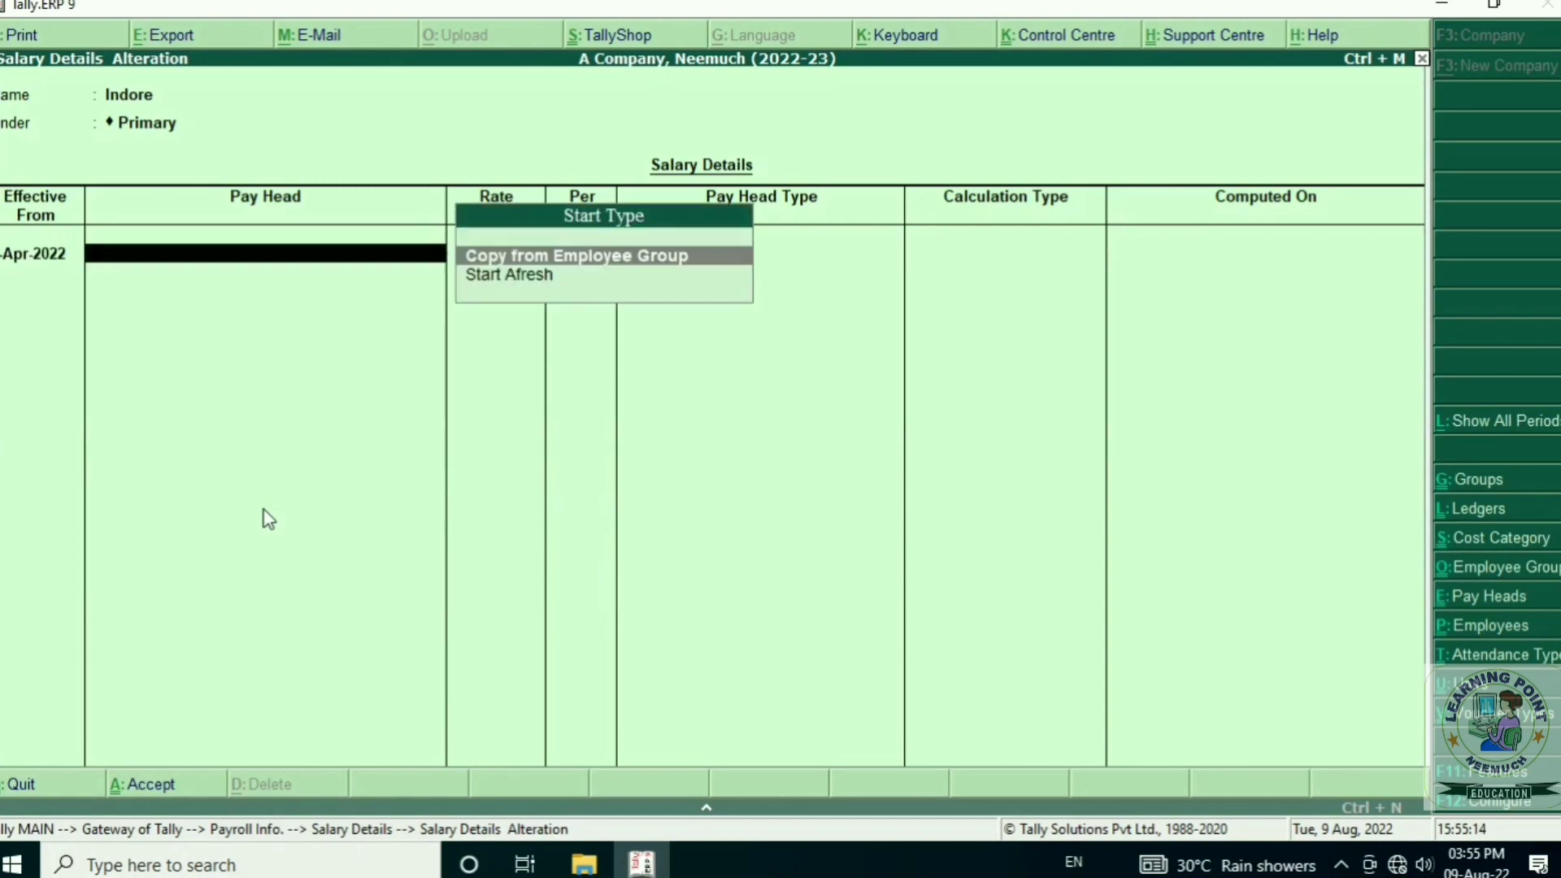
{"action": "key", "text": "Down"}
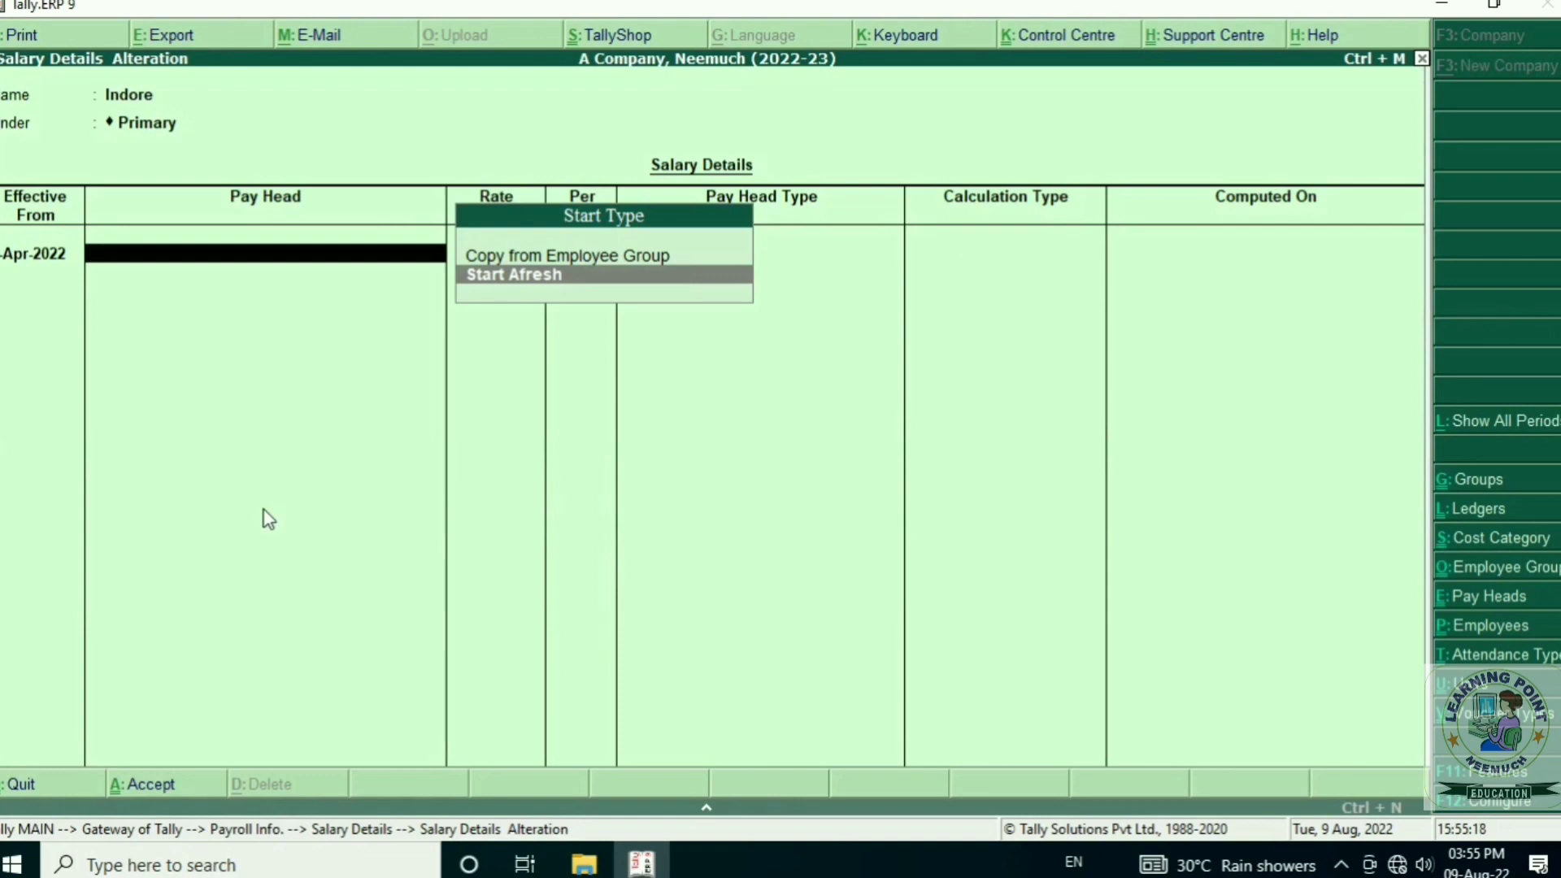
{"action": "key", "text": "Up"}
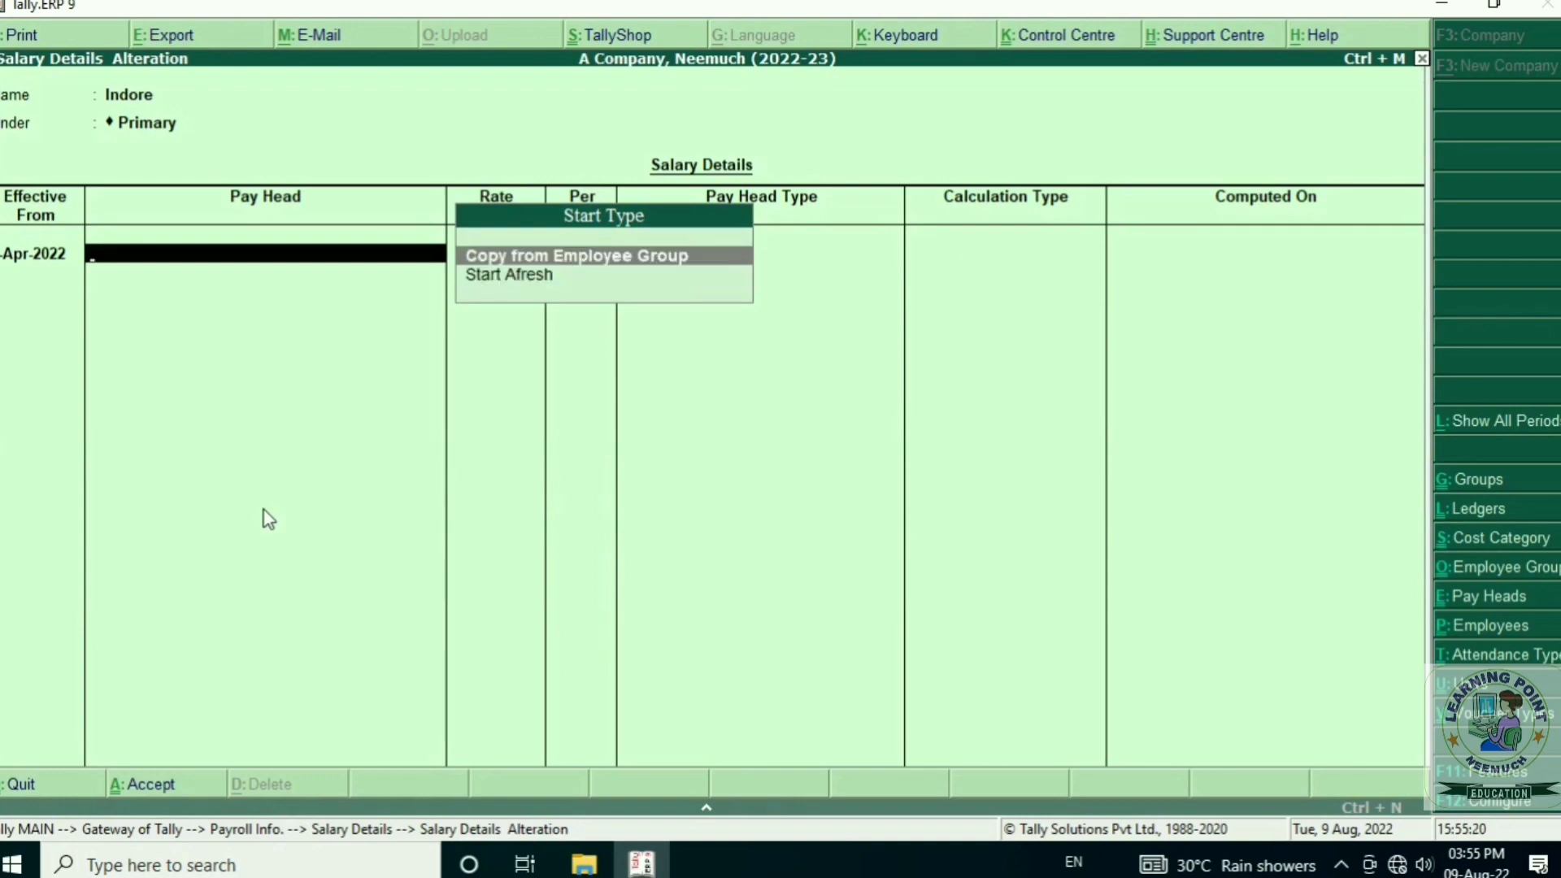
{"action": "key", "text": "Return"}
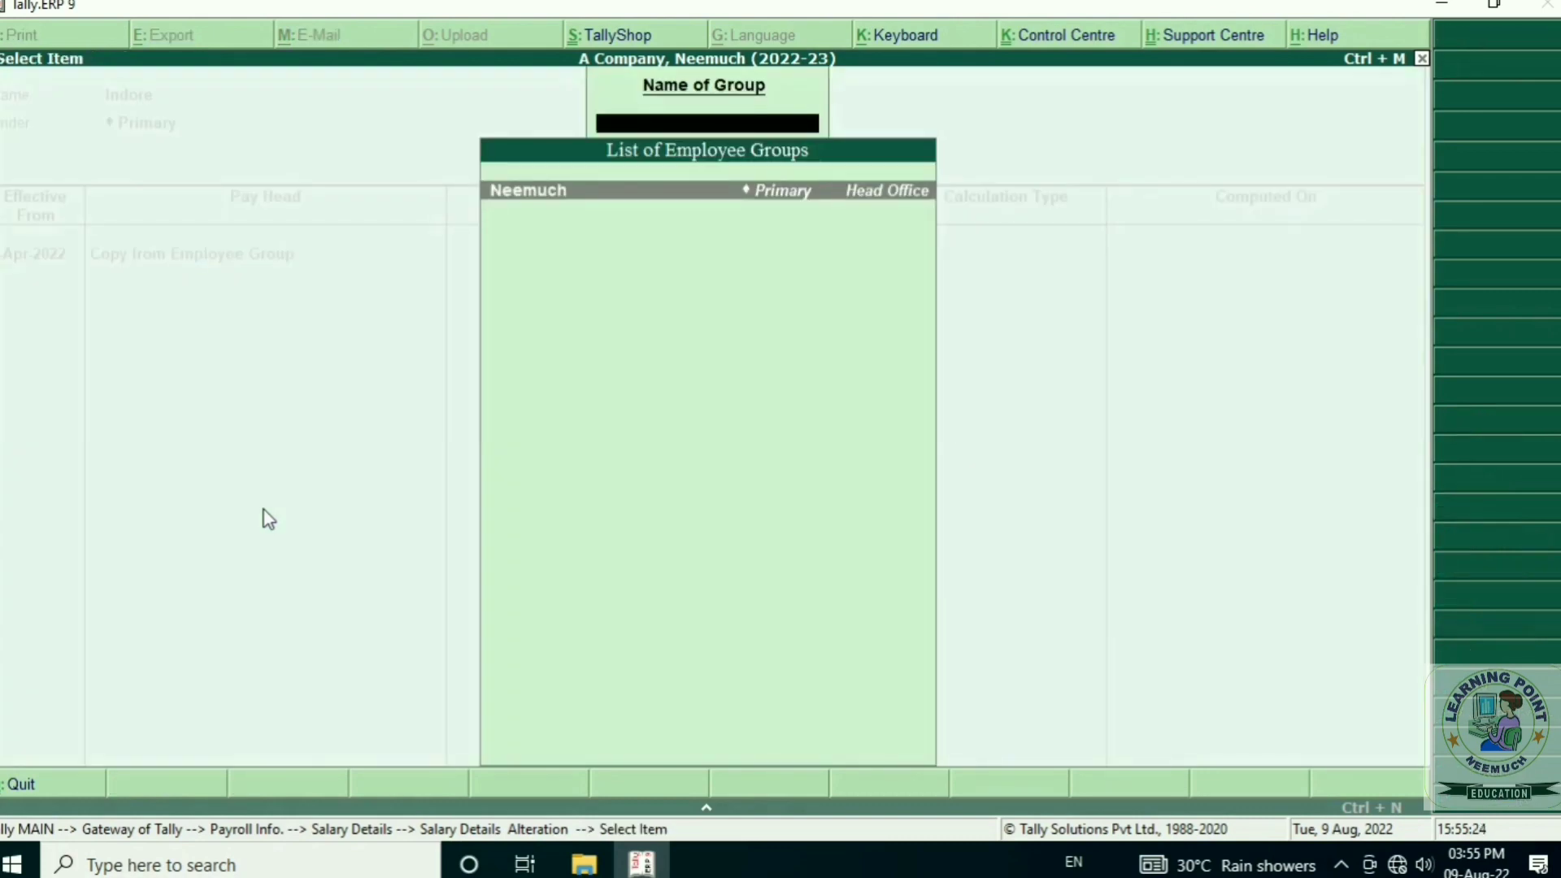
{"action": "key", "text": "Return"}
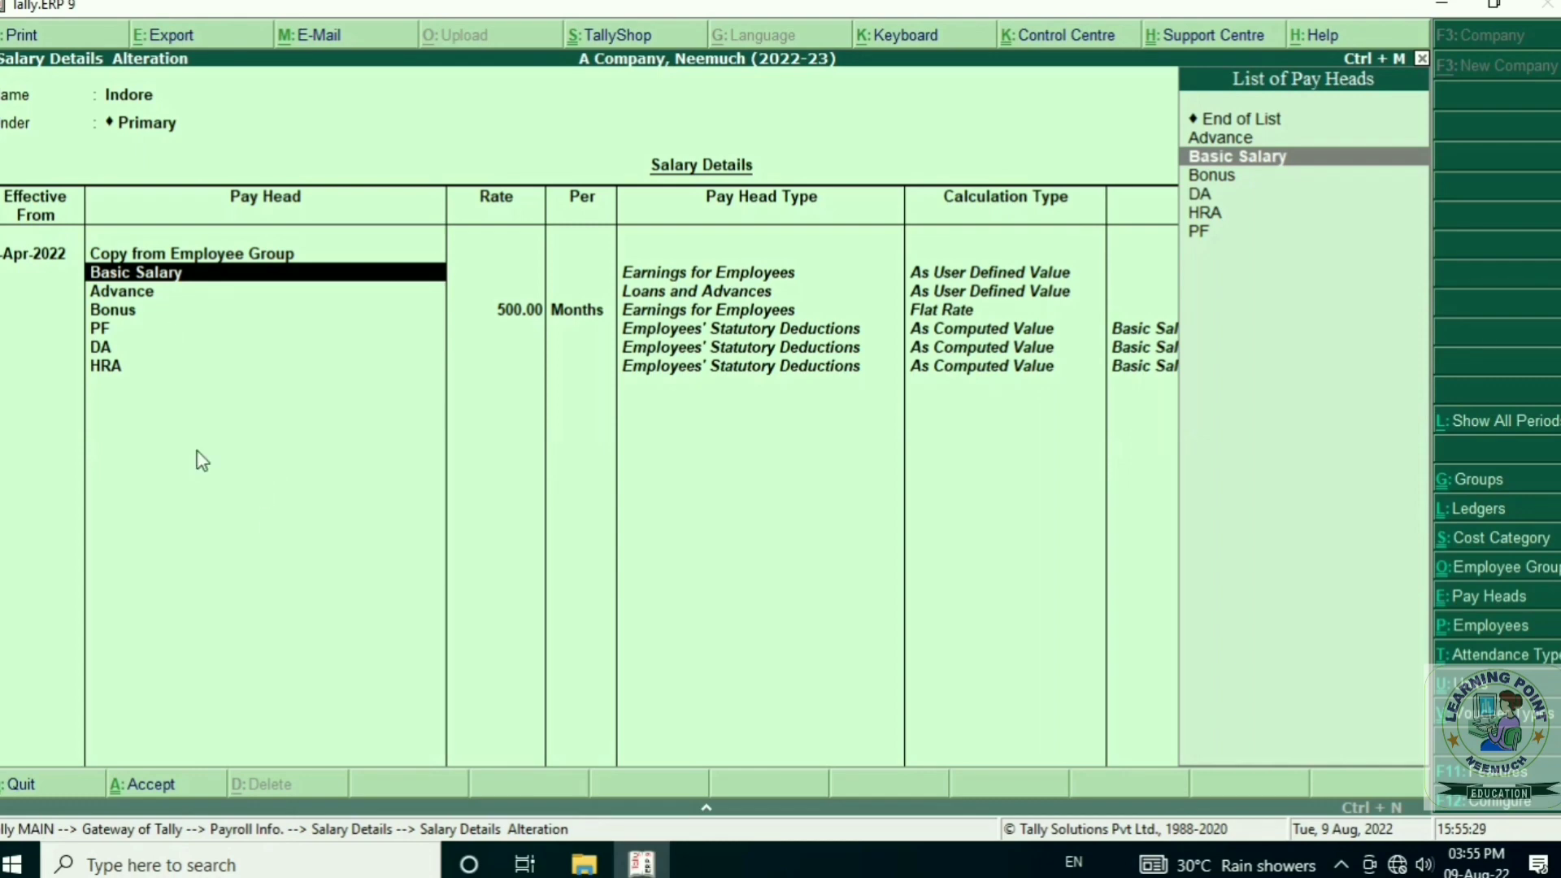
- Keep Basic Salary and Advance in Indore's salary details and set the Bonus rate to 300 per month
{"action": "key", "text": "Return"}
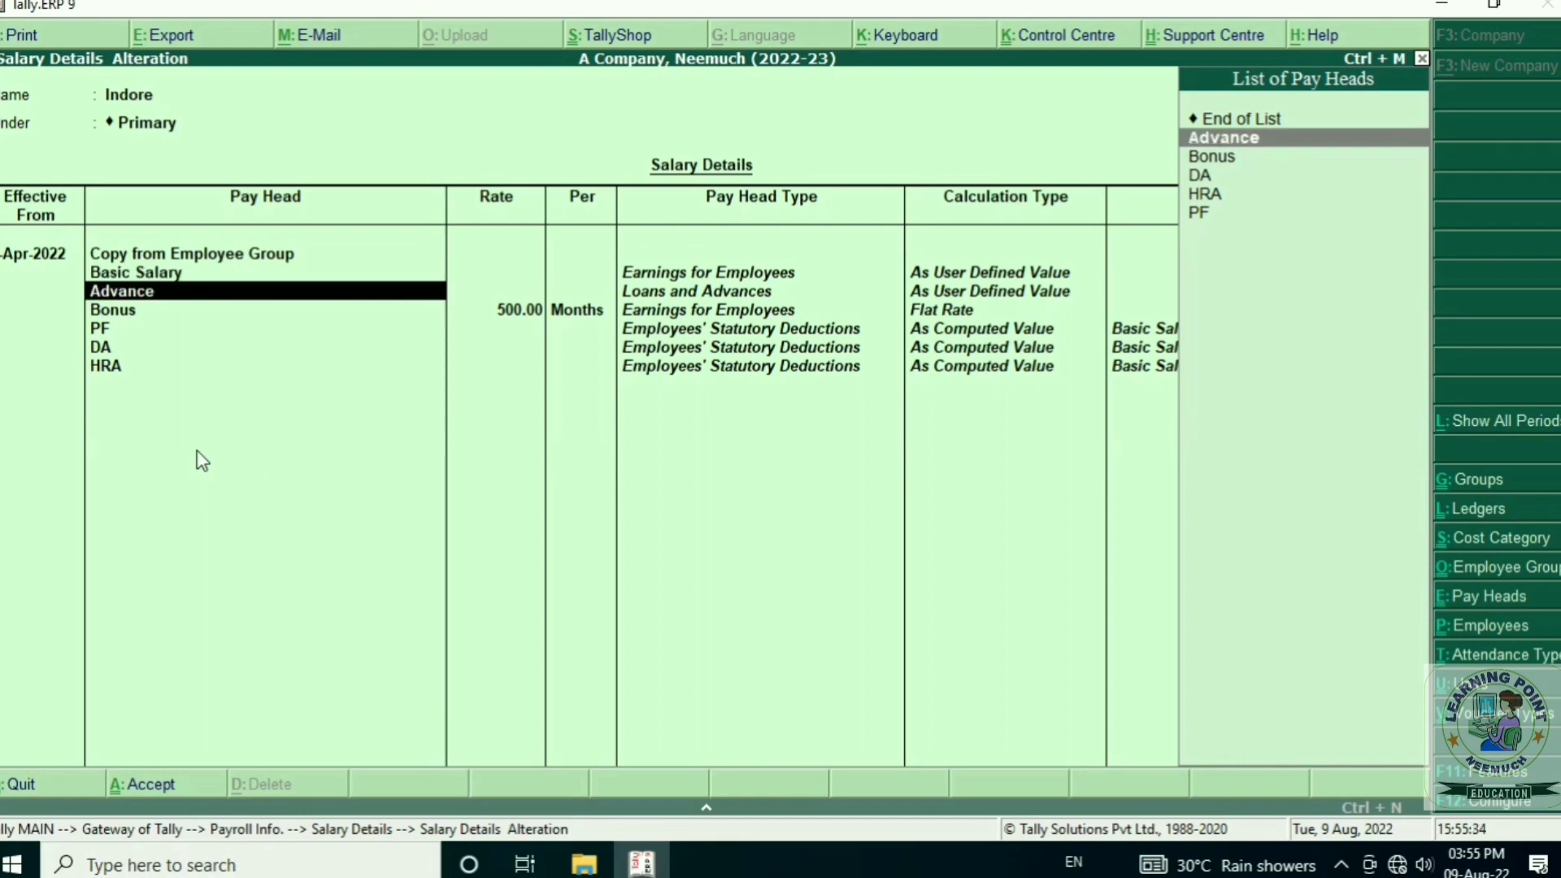
{"action": "key", "text": "Return"}
{"action": "key", "text": "Return"}
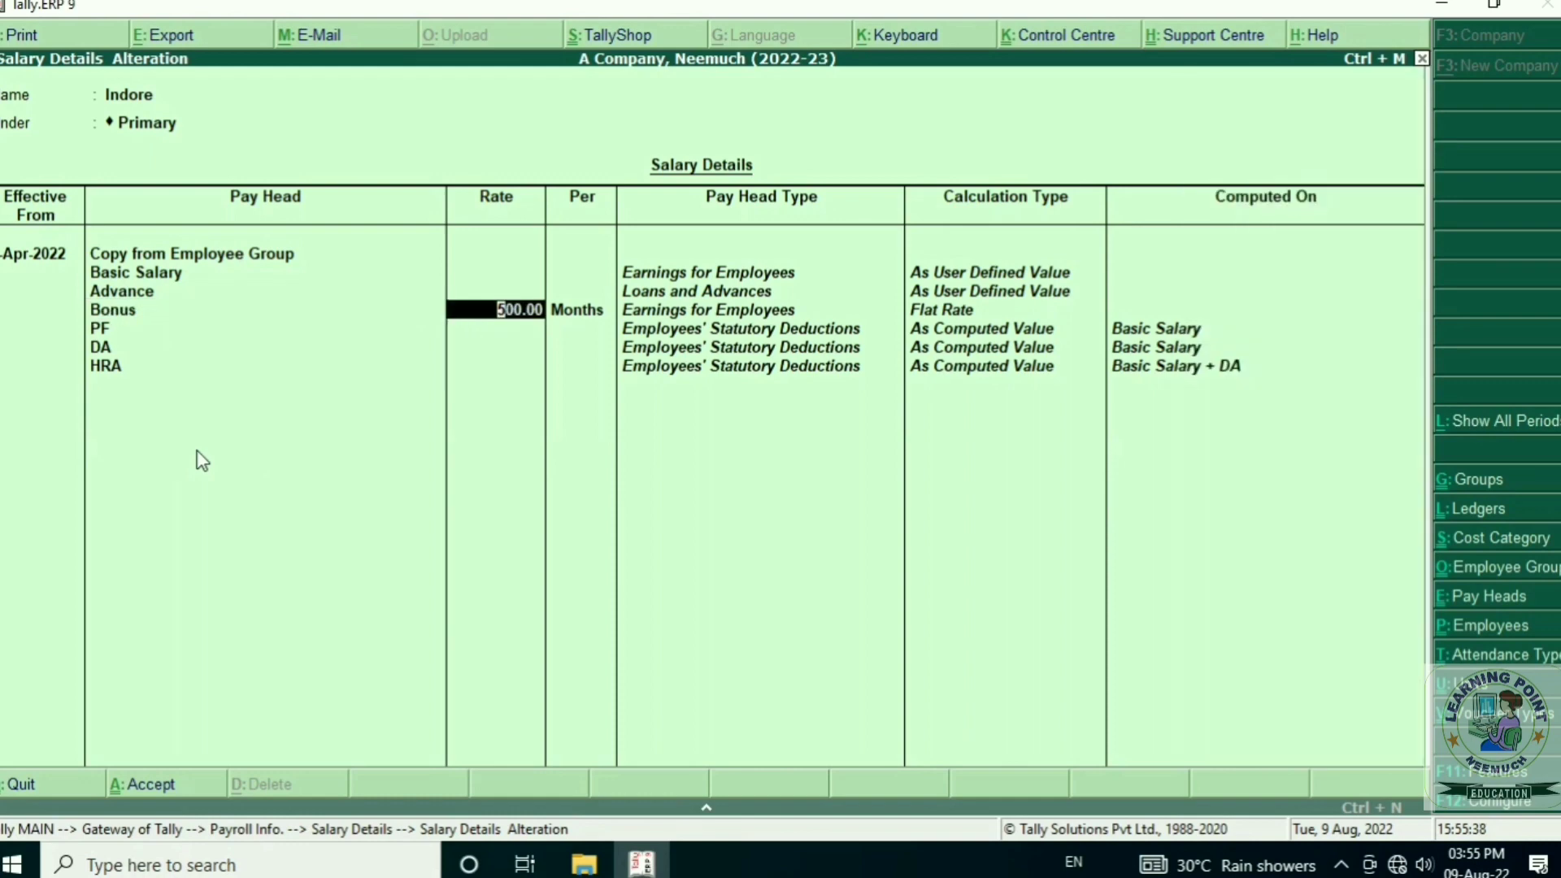
{"action": "type", "text": "300"}
{"action": "key", "text": "Return"}
{"action": "key", "text": "Return"}
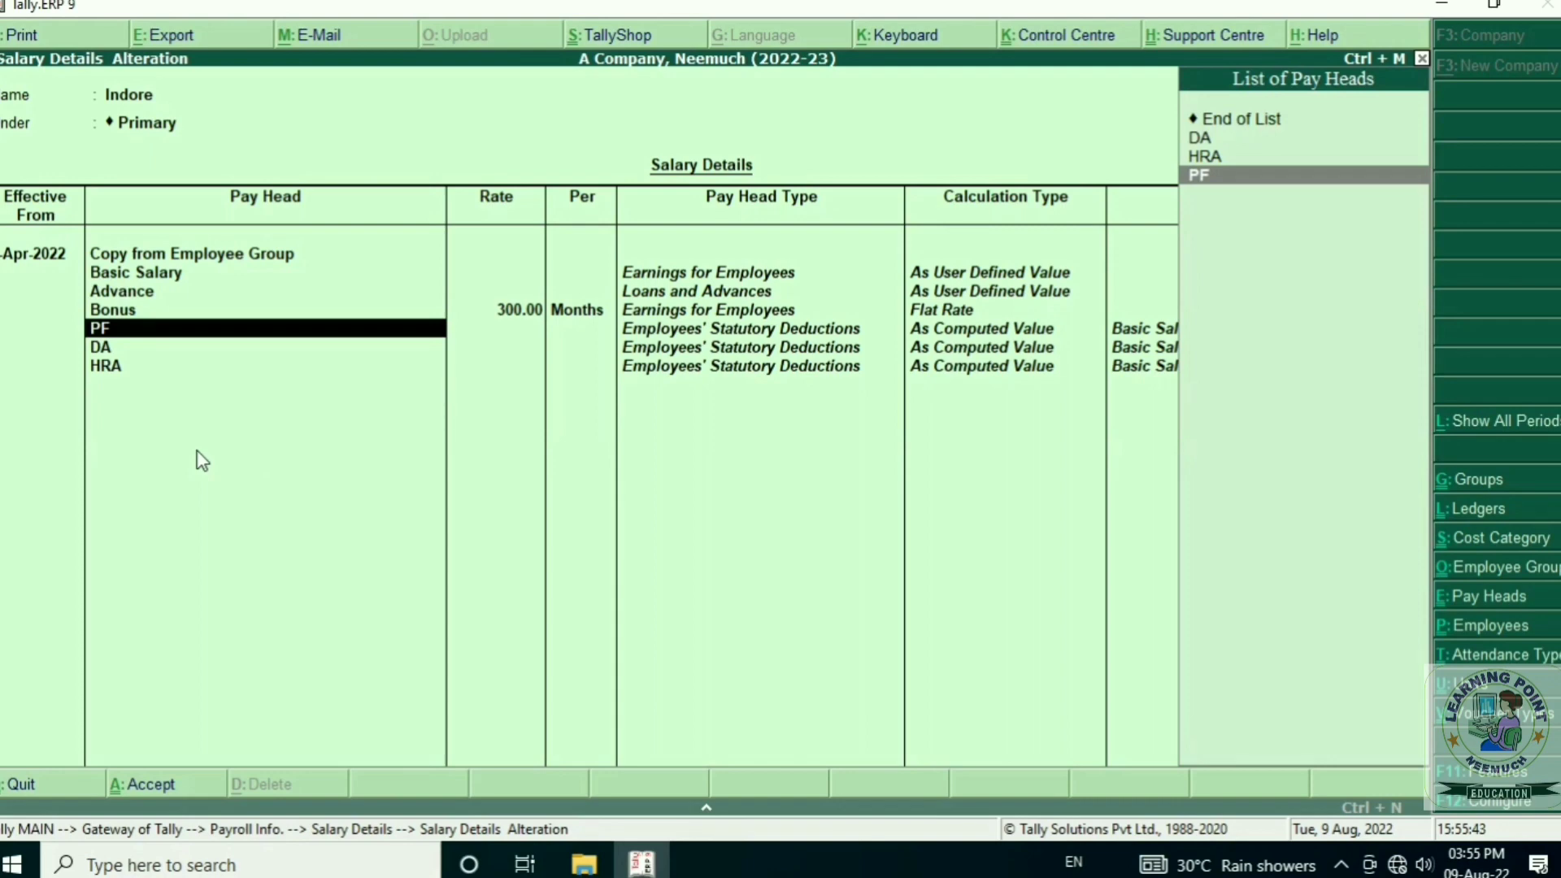
- Keep the PF, DA and HRA pay heads for Indore, end the list and save its salary details
{"action": "key", "text": "Return"}
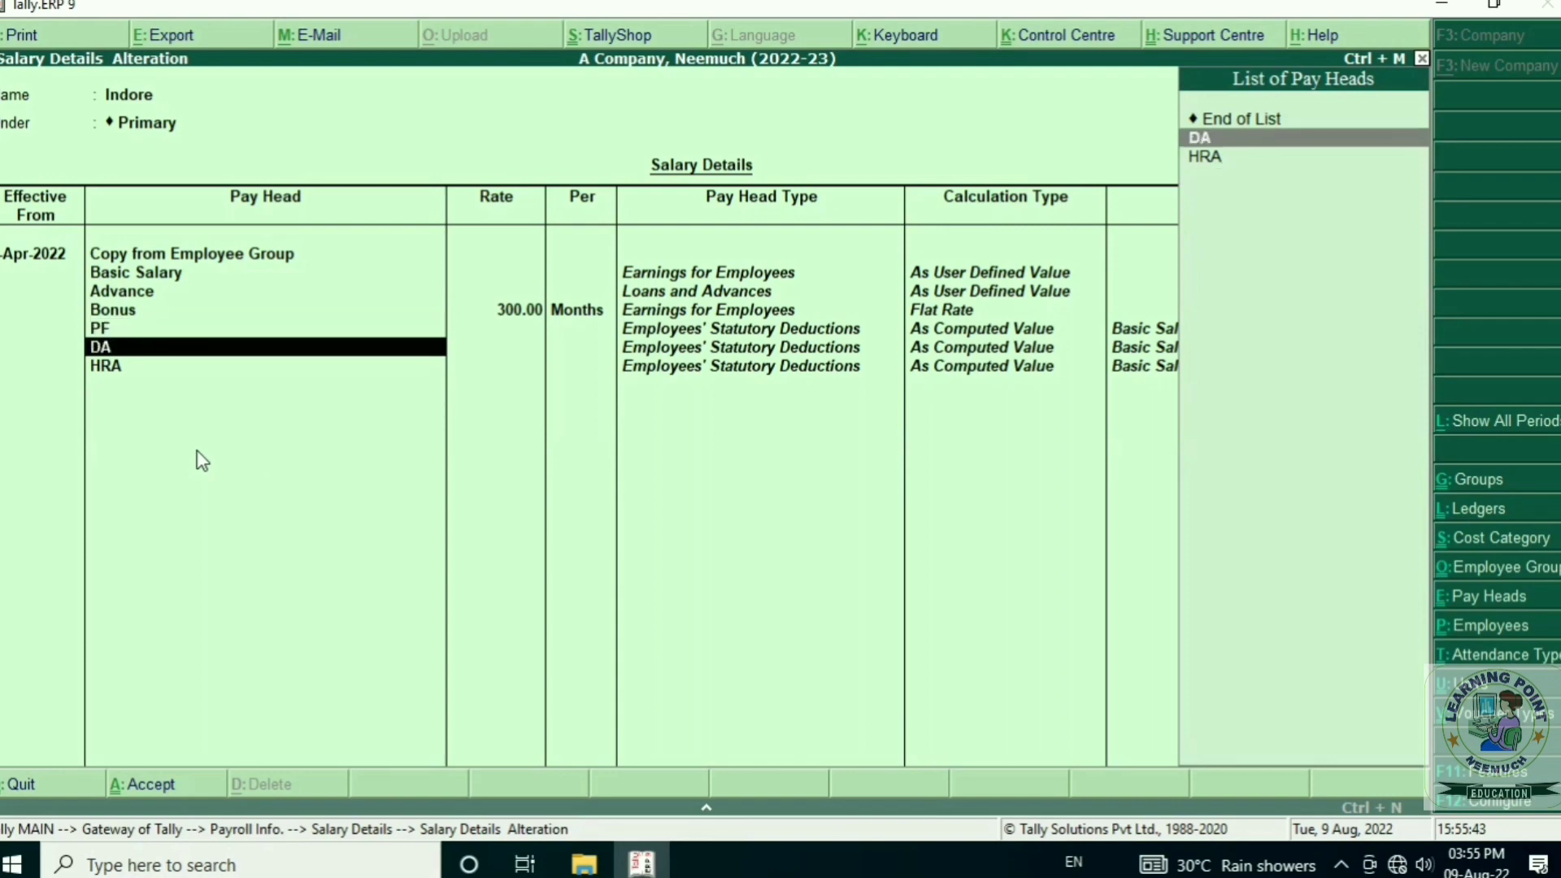
{"action": "key", "text": "Return"}
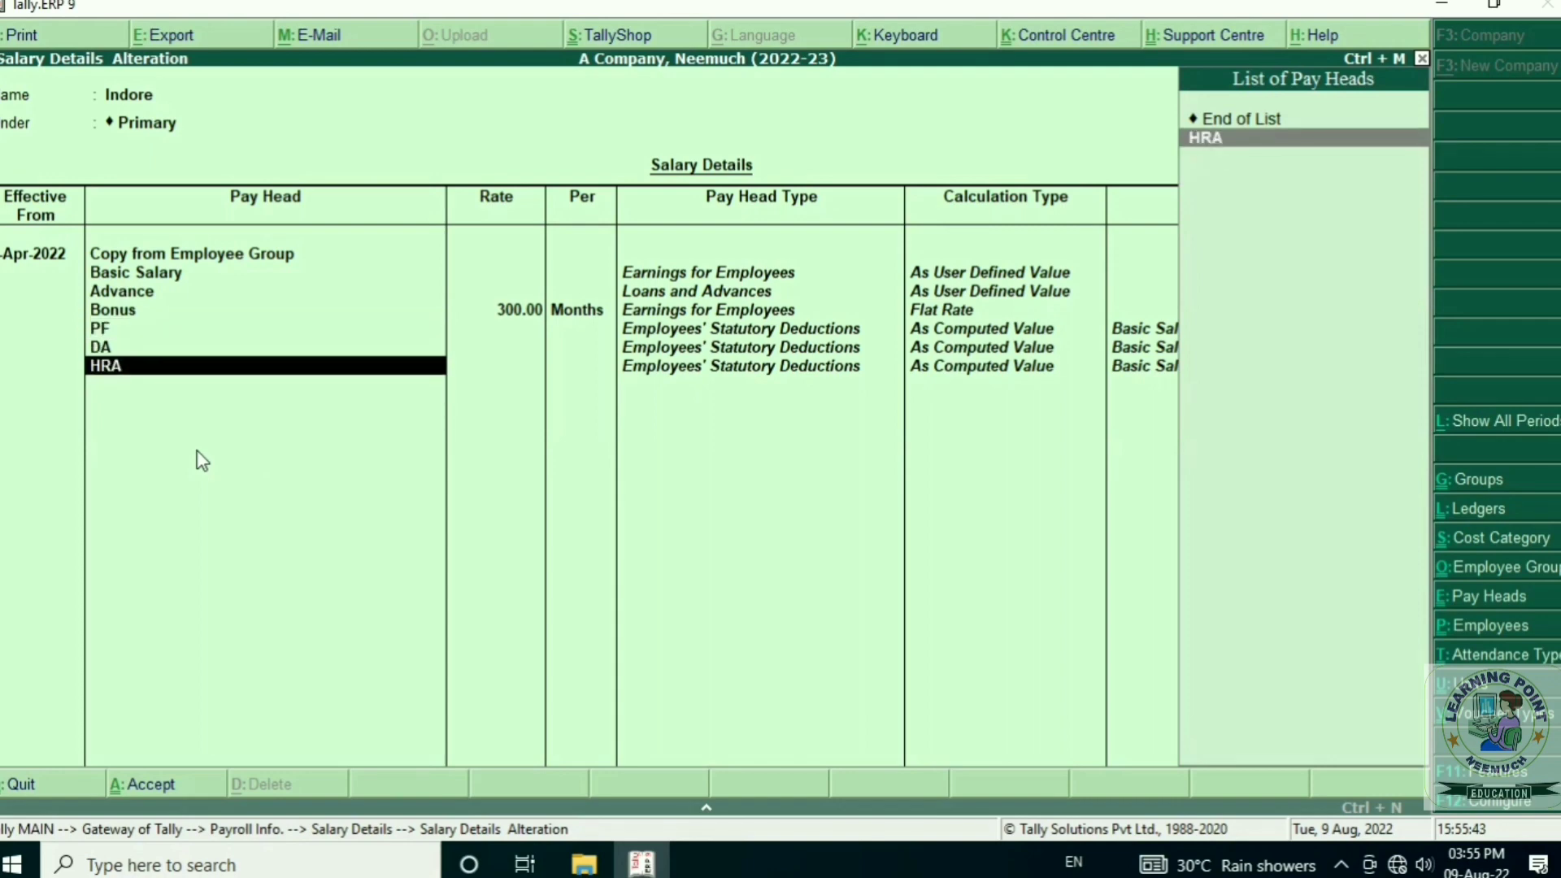
{"action": "key", "text": "Return"}
{"action": "key", "text": "Return"}
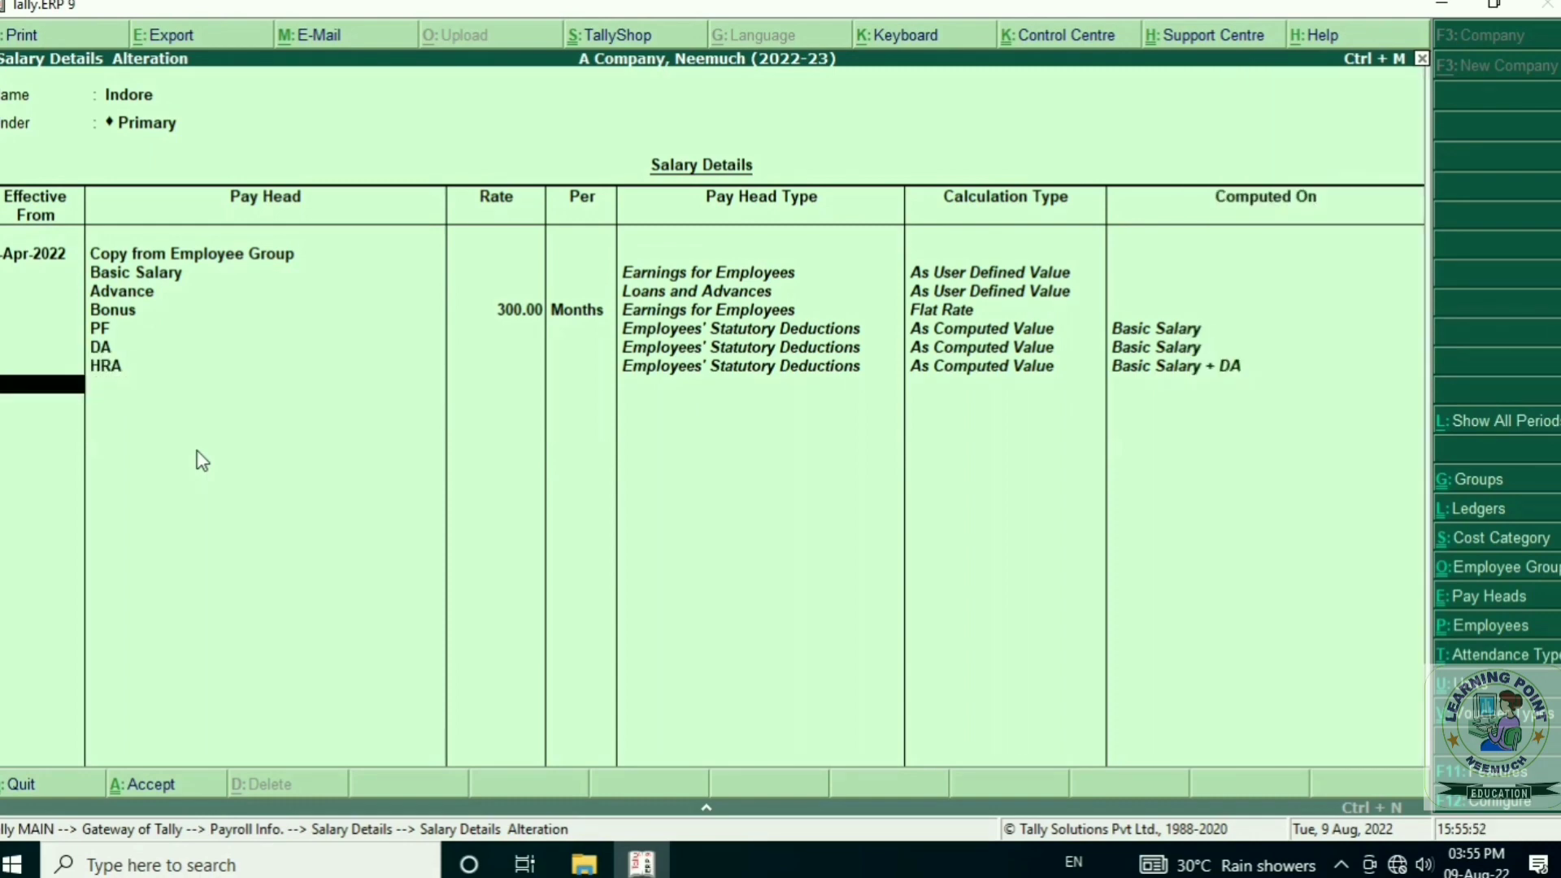
{"action": "key", "text": "Return"}
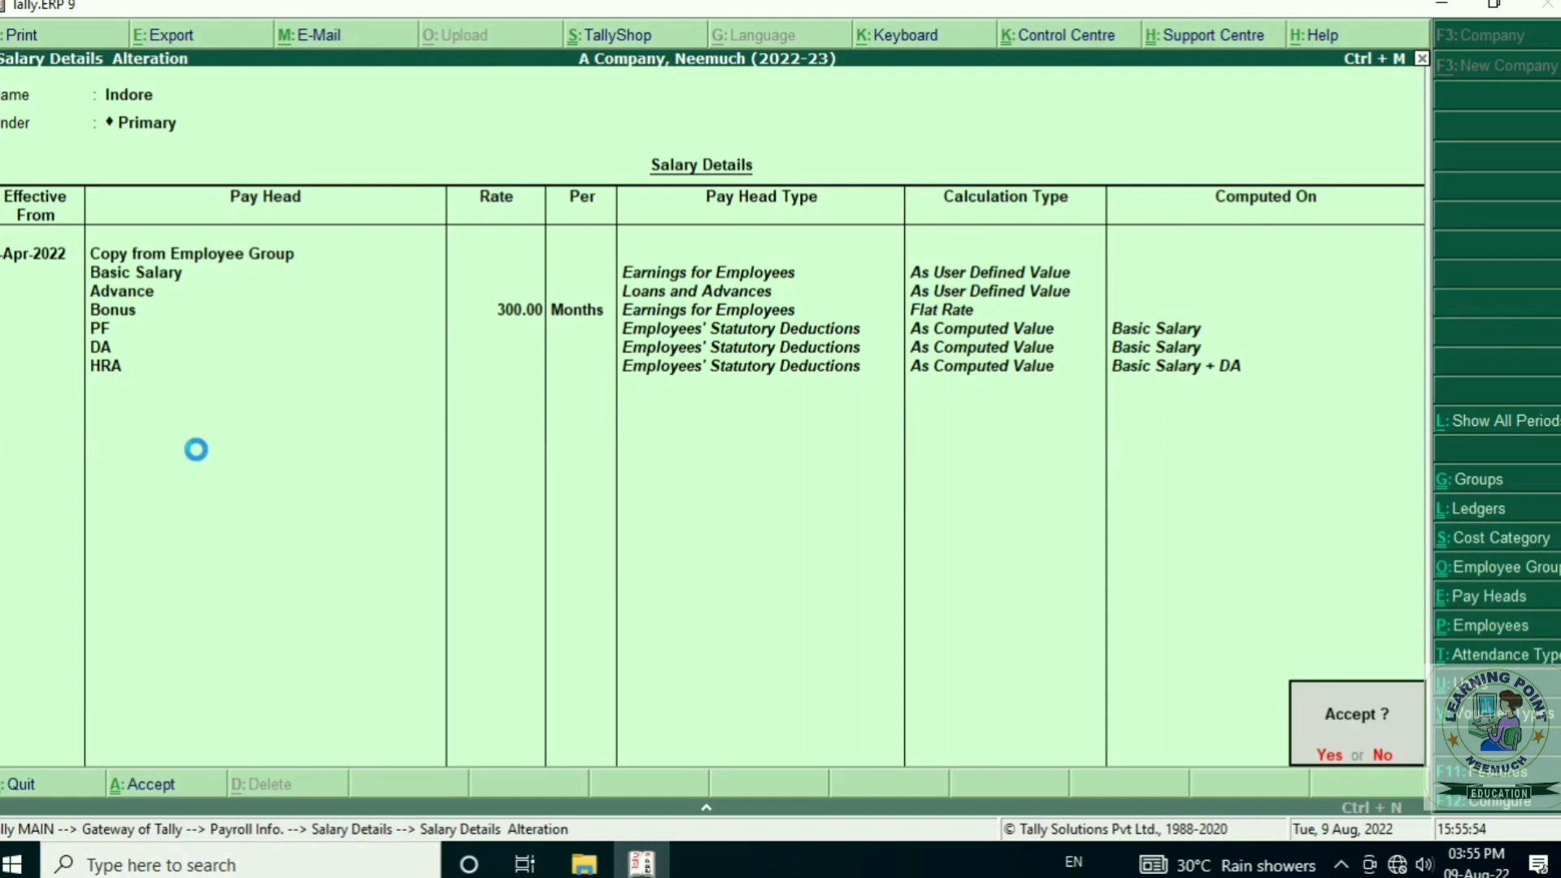
{"action": "key", "text": "y"}
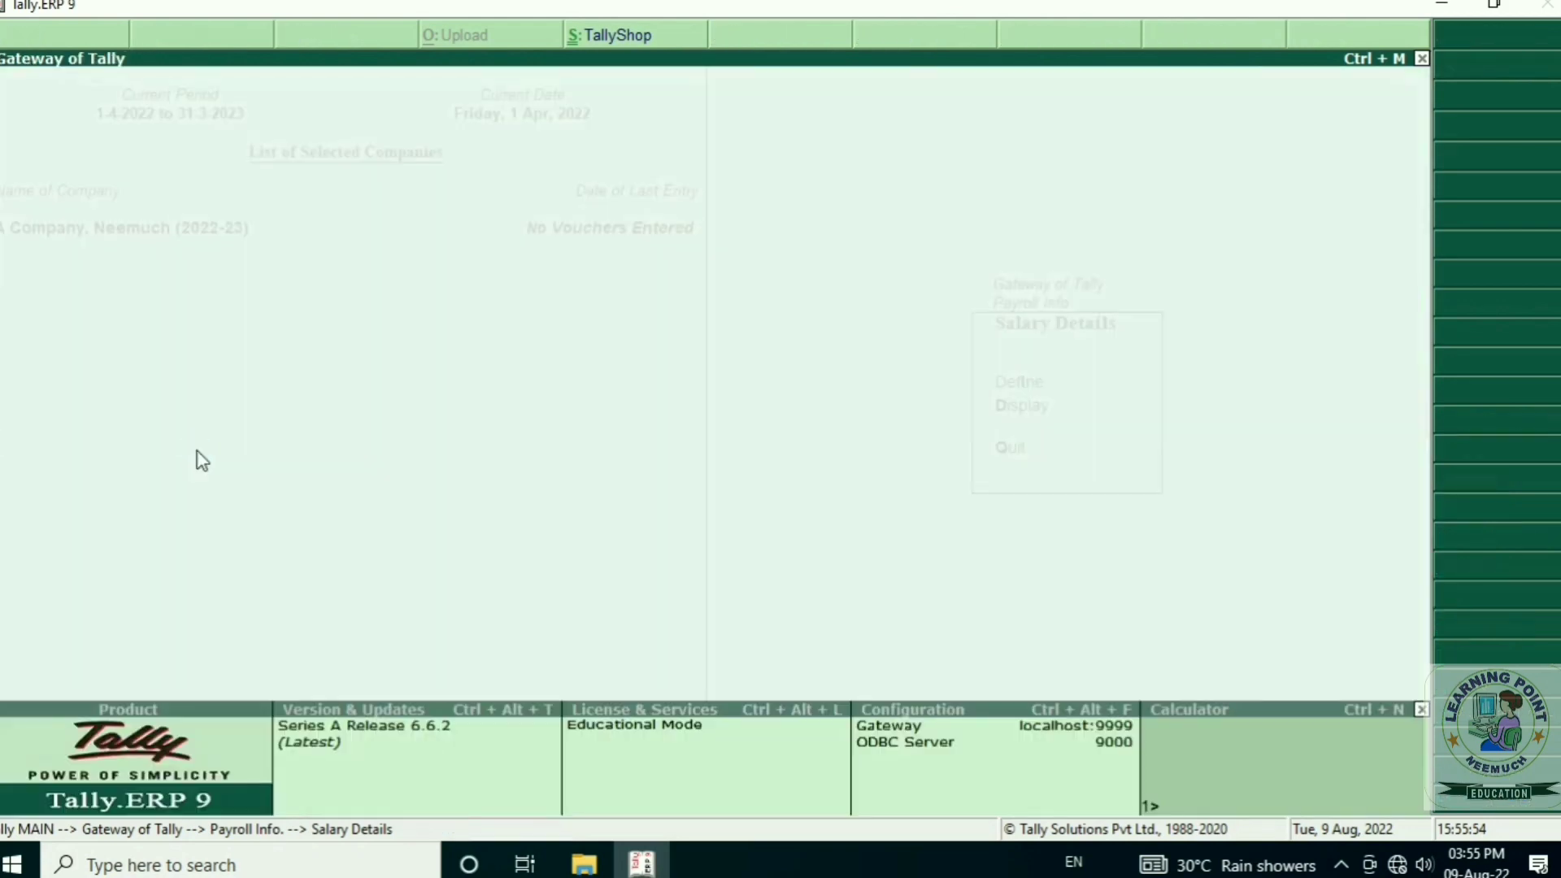
- Define salary details for the Ratlam group effective from 1-Apr-2022, copying the pay heads from the Indore employee group
{"action": "key", "text": "Down"}
{"action": "key", "text": "Down"}
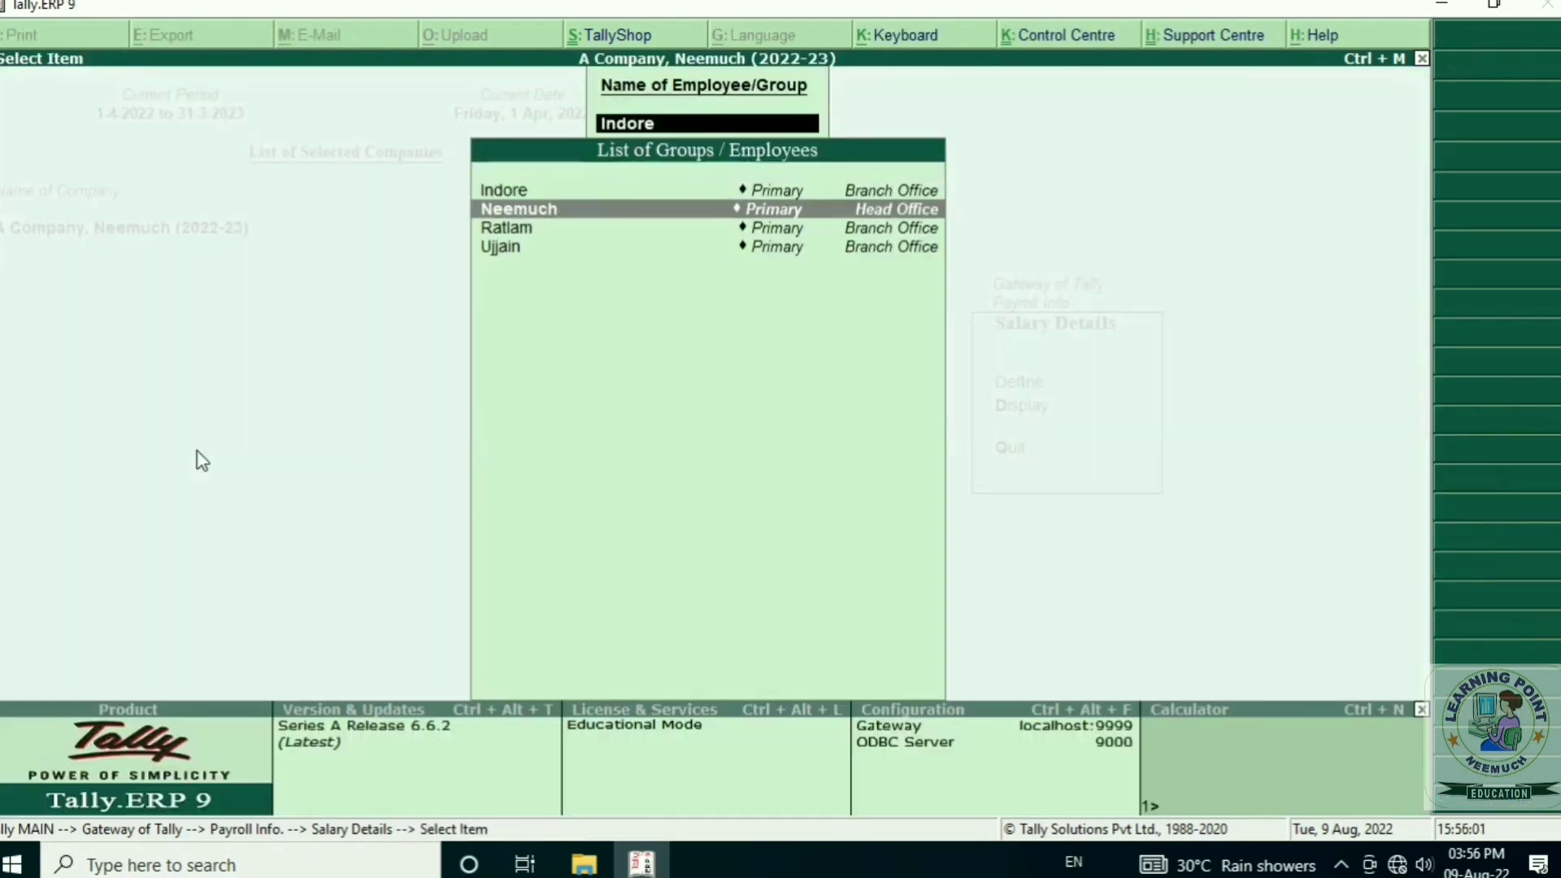
{"action": "key", "text": "Return"}
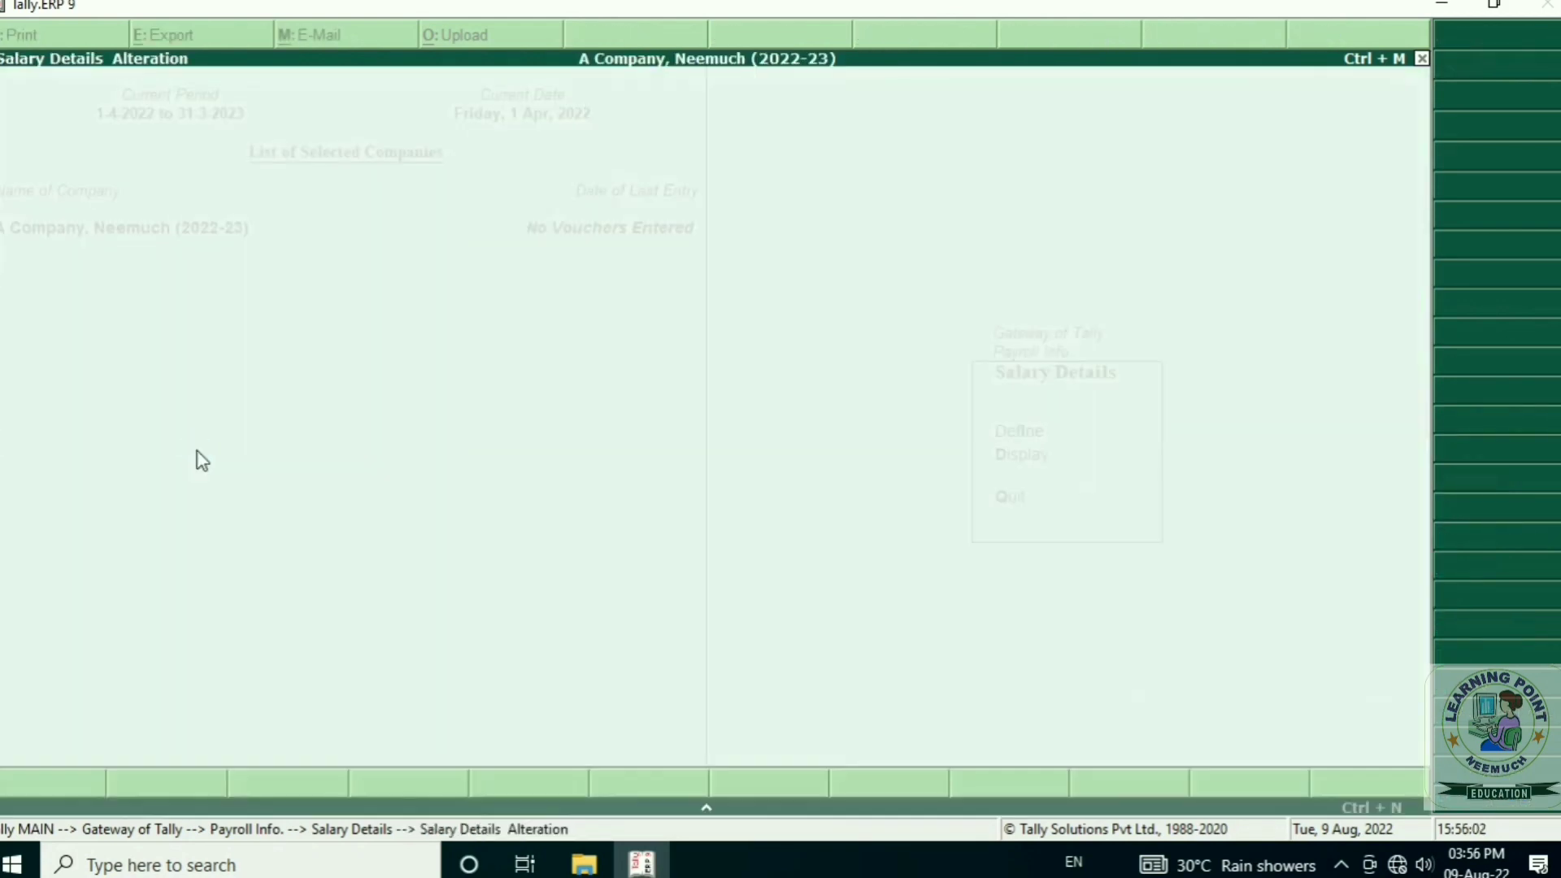
{"action": "type", "text": "1-4"}
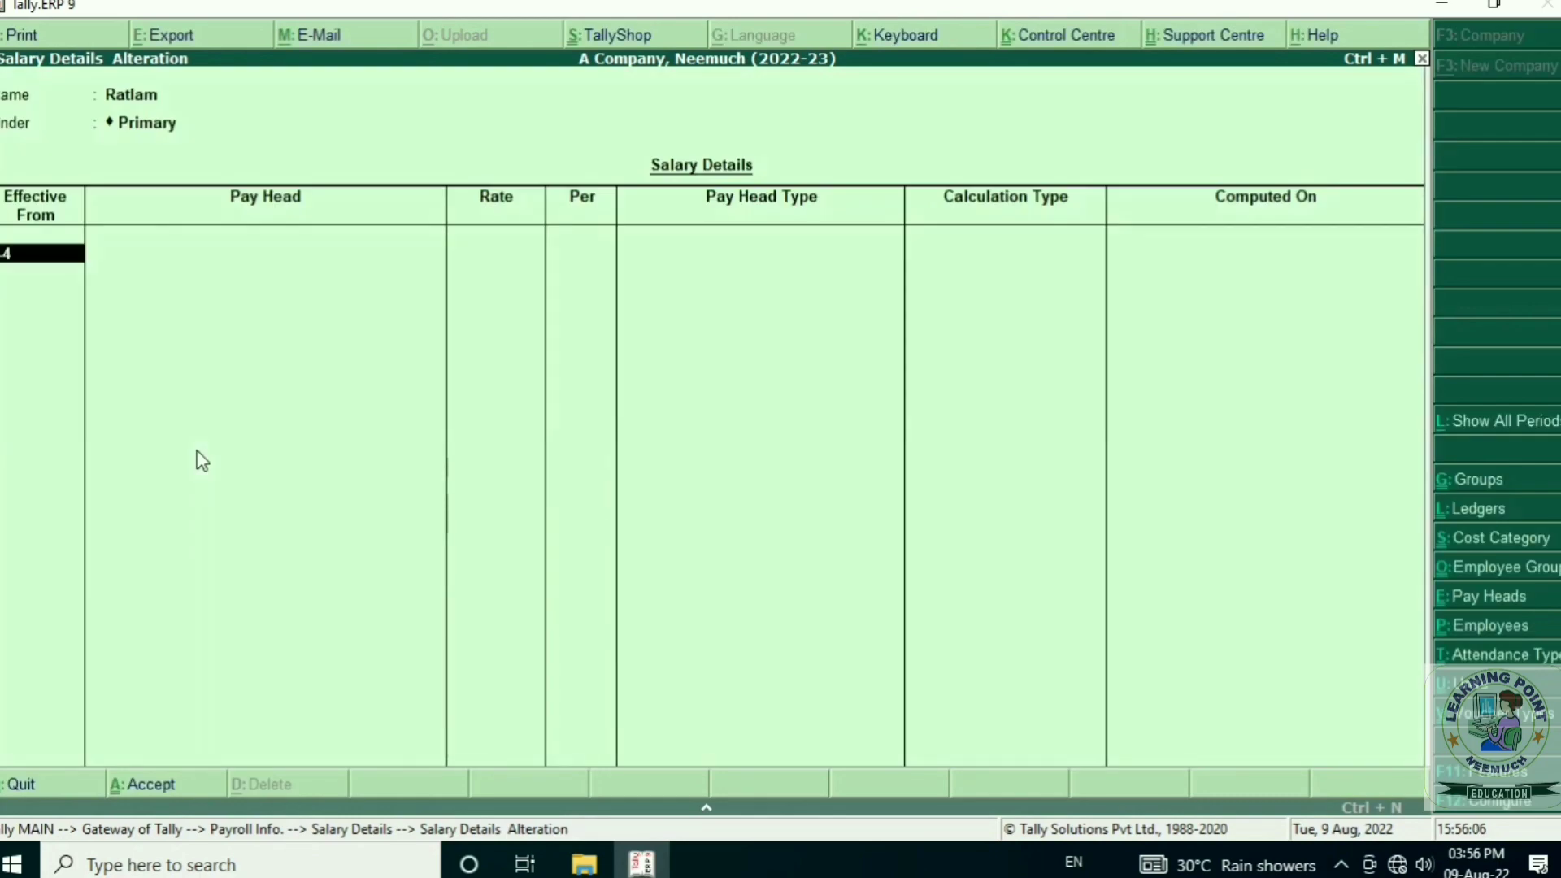
{"action": "key", "text": "Return"}
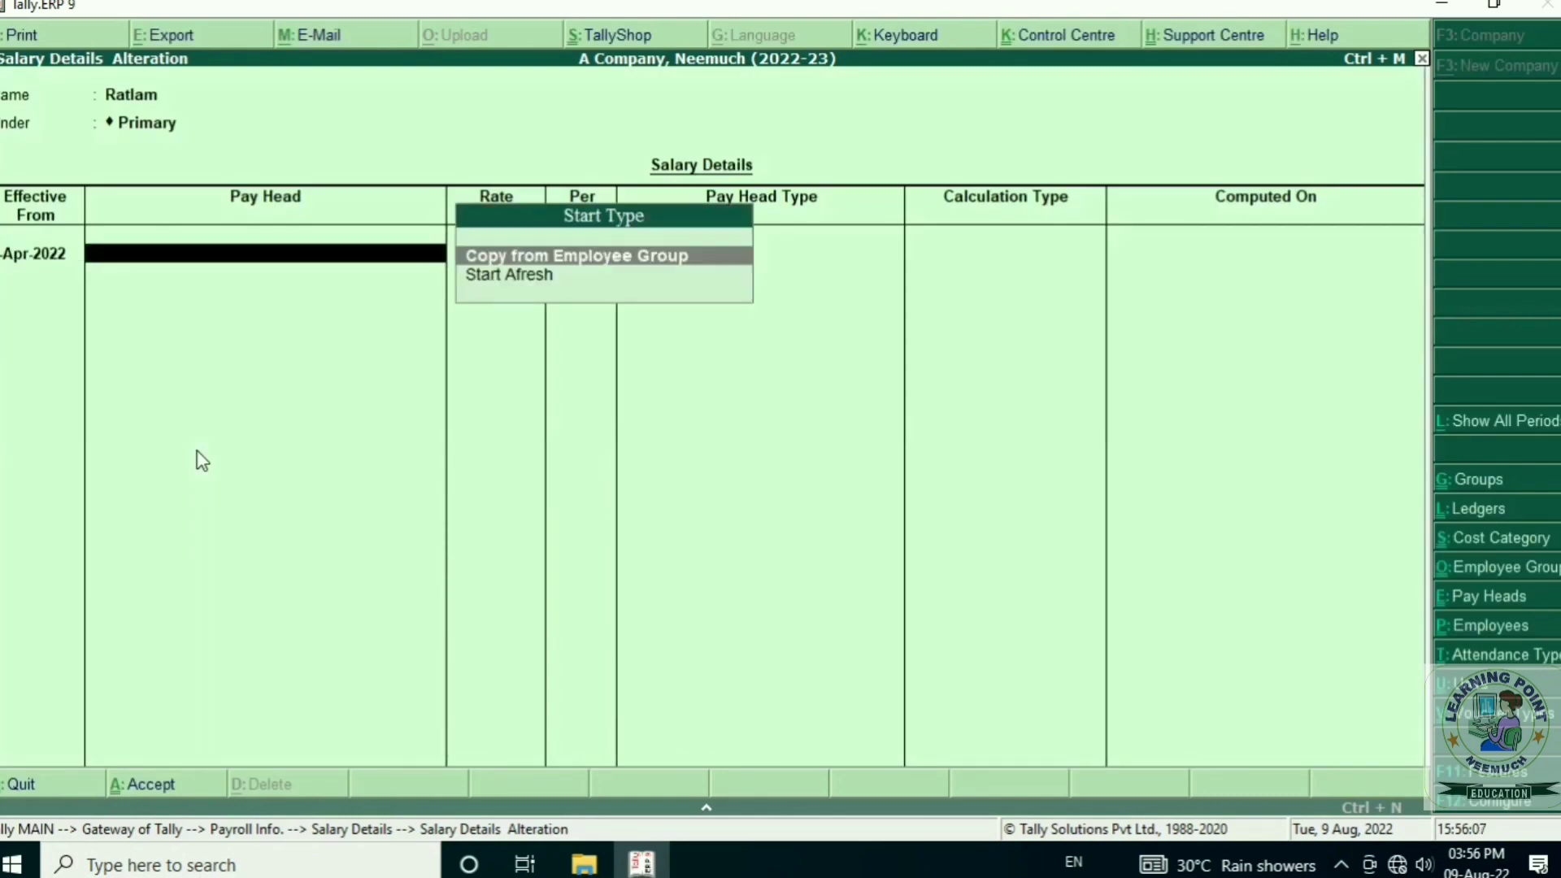
{"action": "key", "text": "Return"}
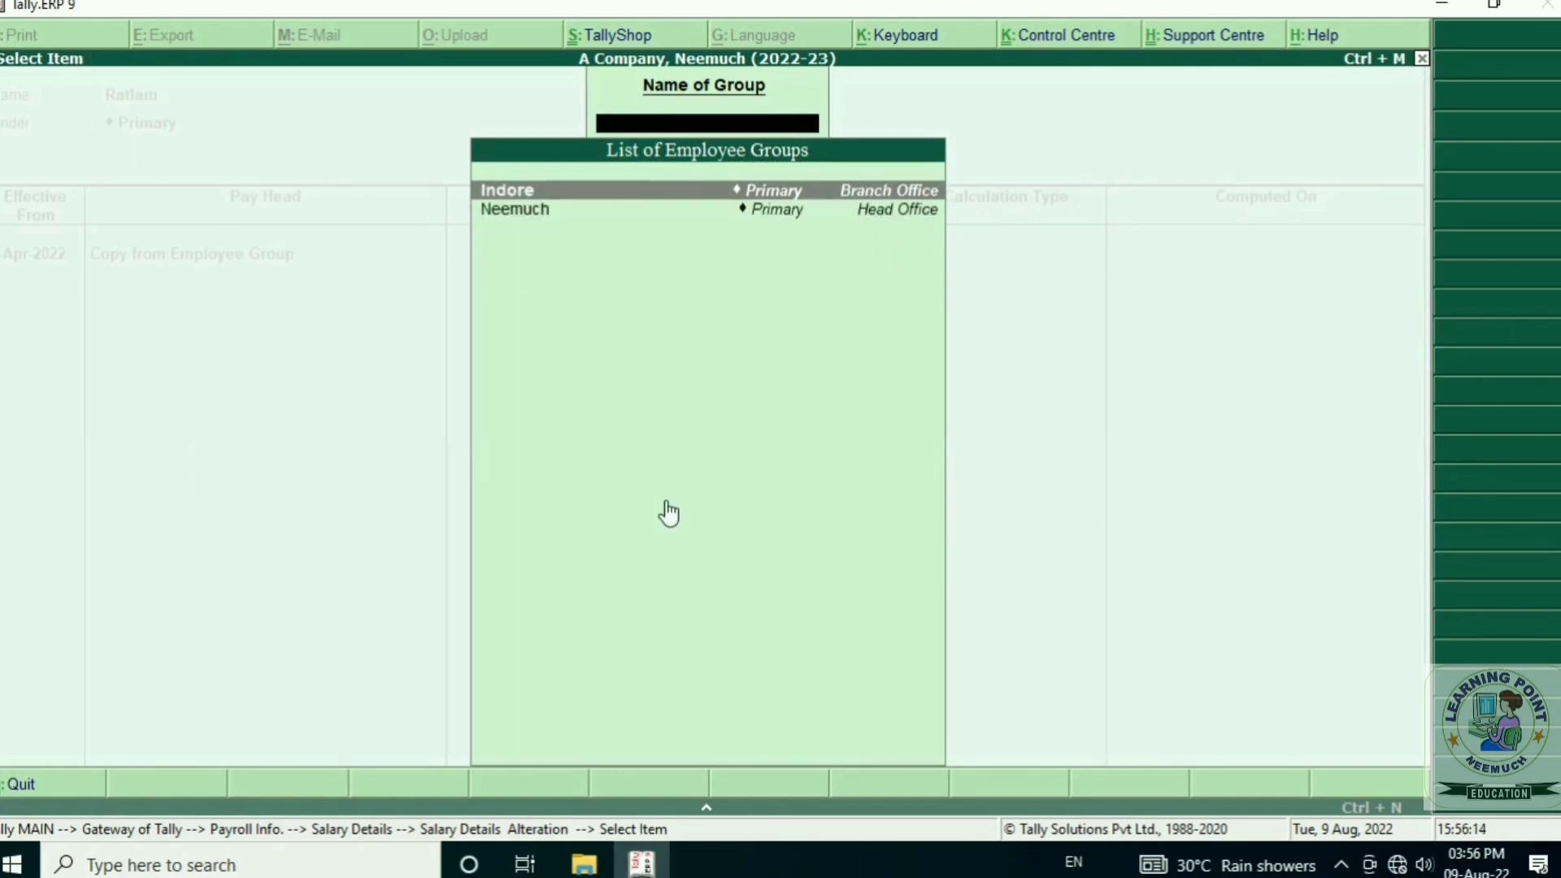
{"action": "key", "text": "Return"}
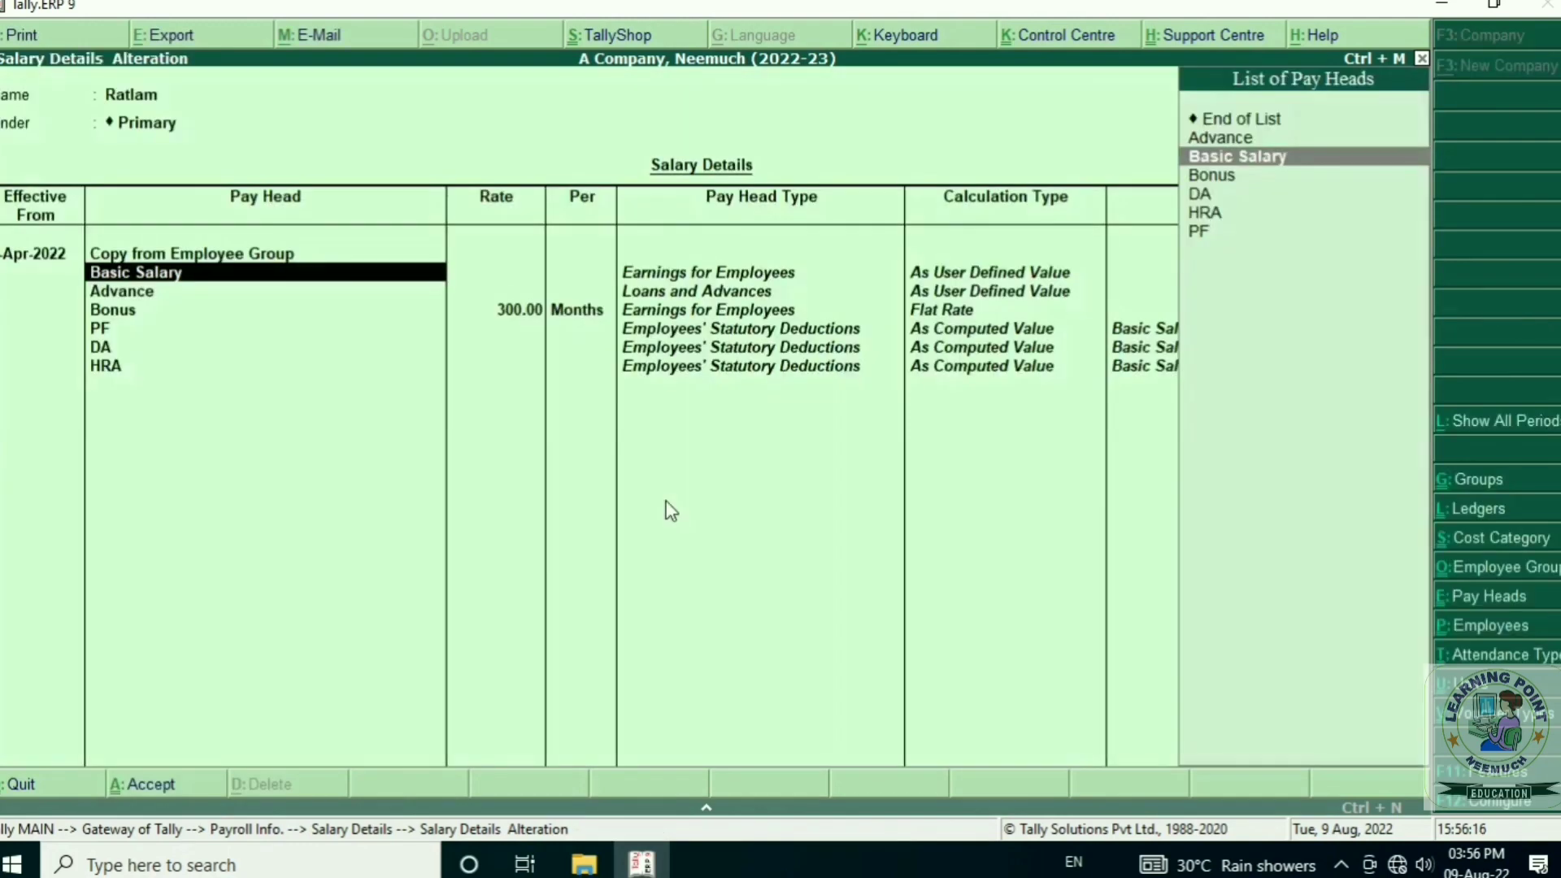
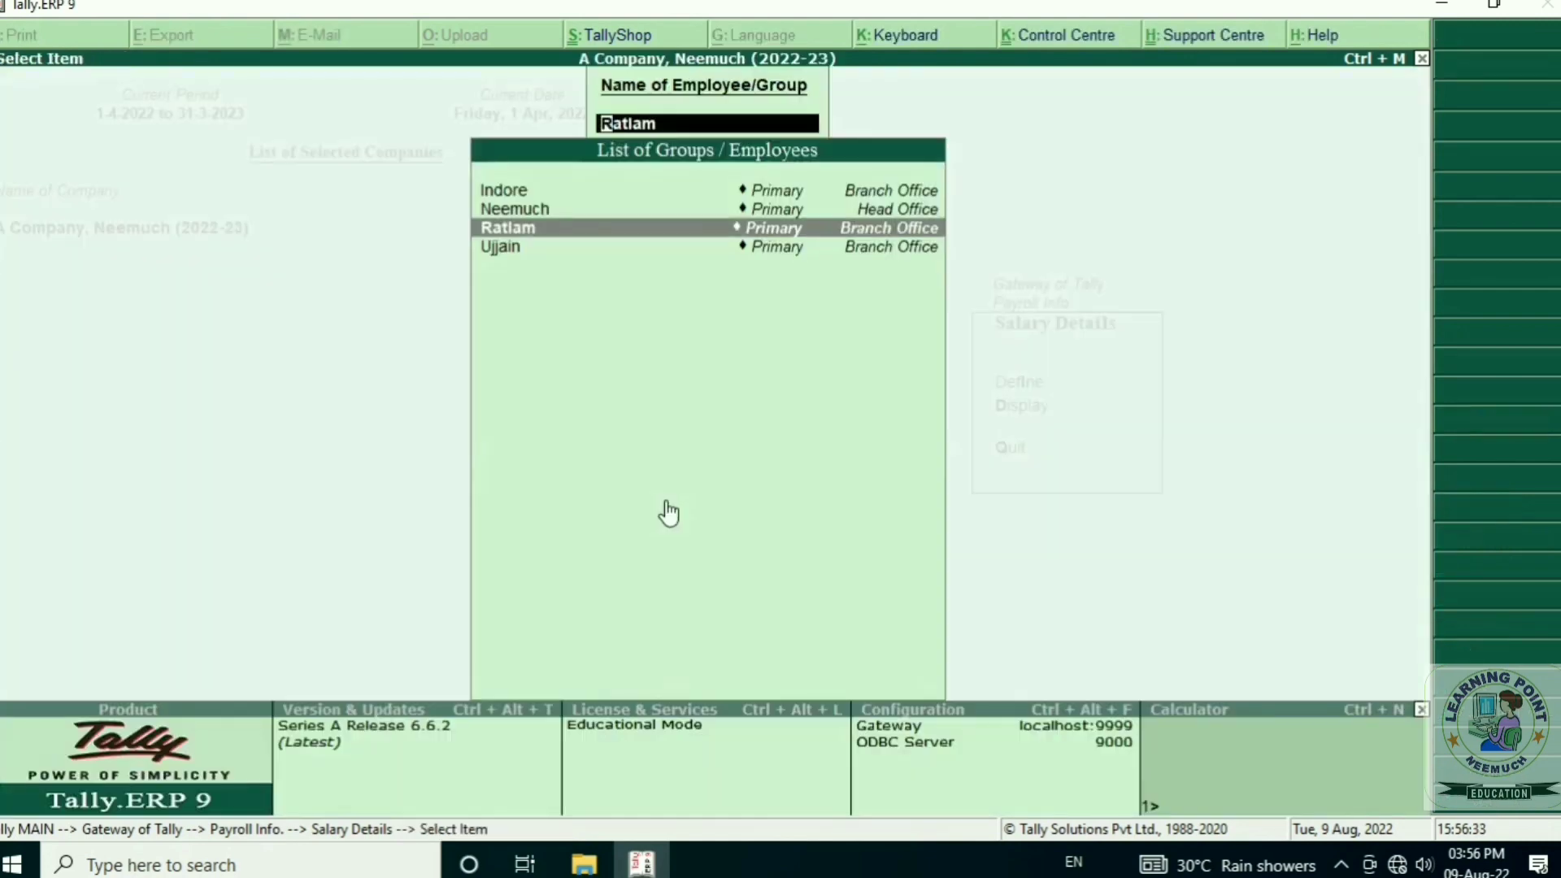
- Define salary details for the Ujjain group effective from 1-Apr-2022, copying them from the Ratlam employee group, and save
{"action": "key", "text": "Down"}
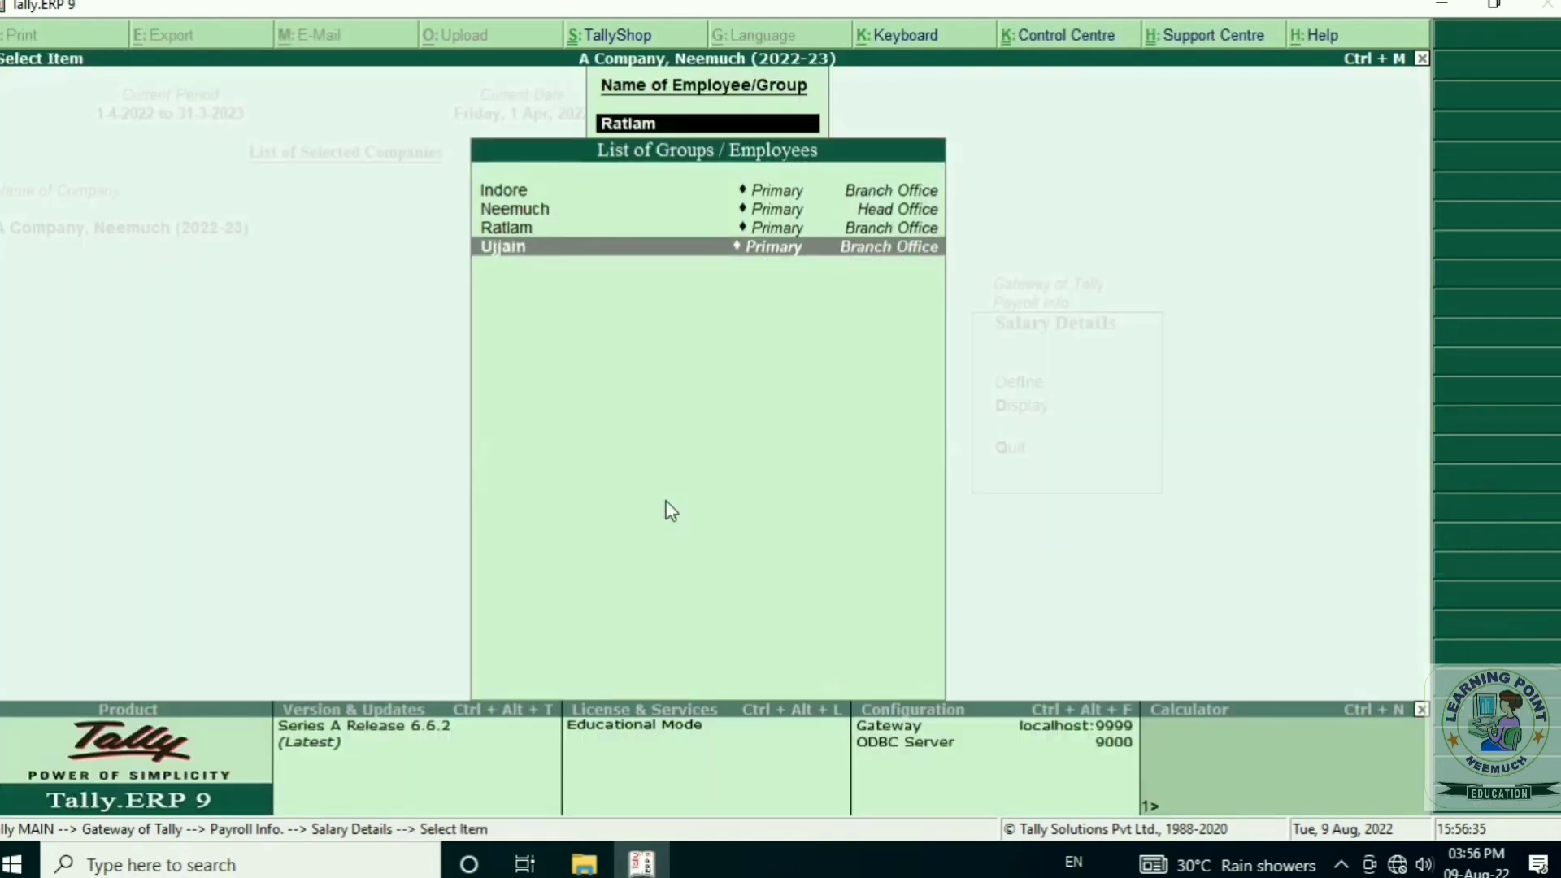
{"action": "key", "text": "Return"}
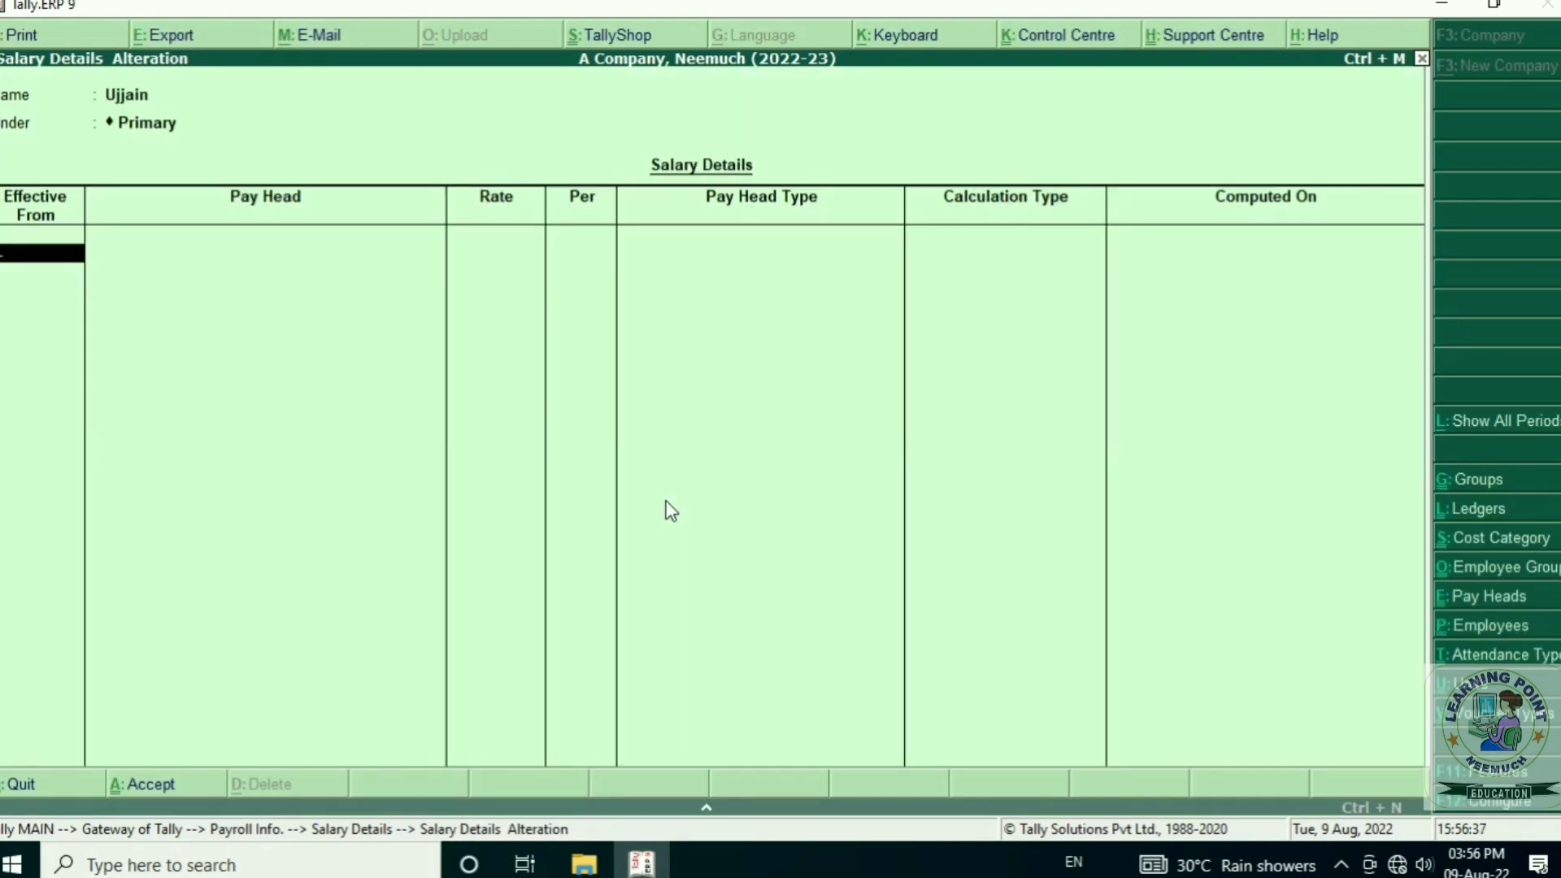
{"action": "type", "text": "4"}
{"action": "key", "text": "Return"}
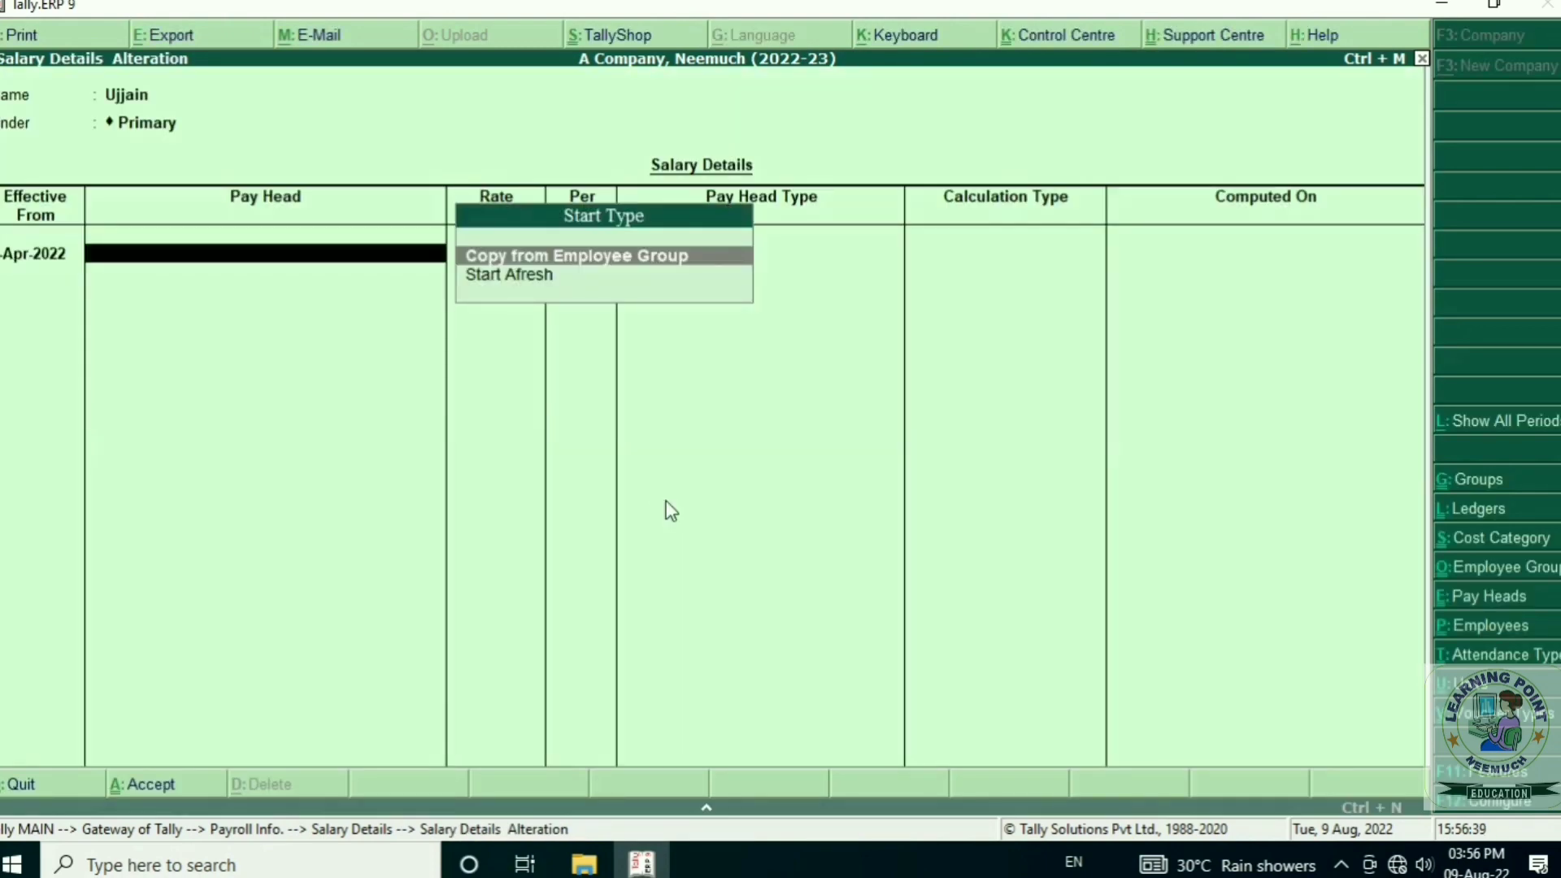
{"action": "key", "text": "Return"}
{"action": "key", "text": "Down"}
{"action": "key", "text": "Up"}
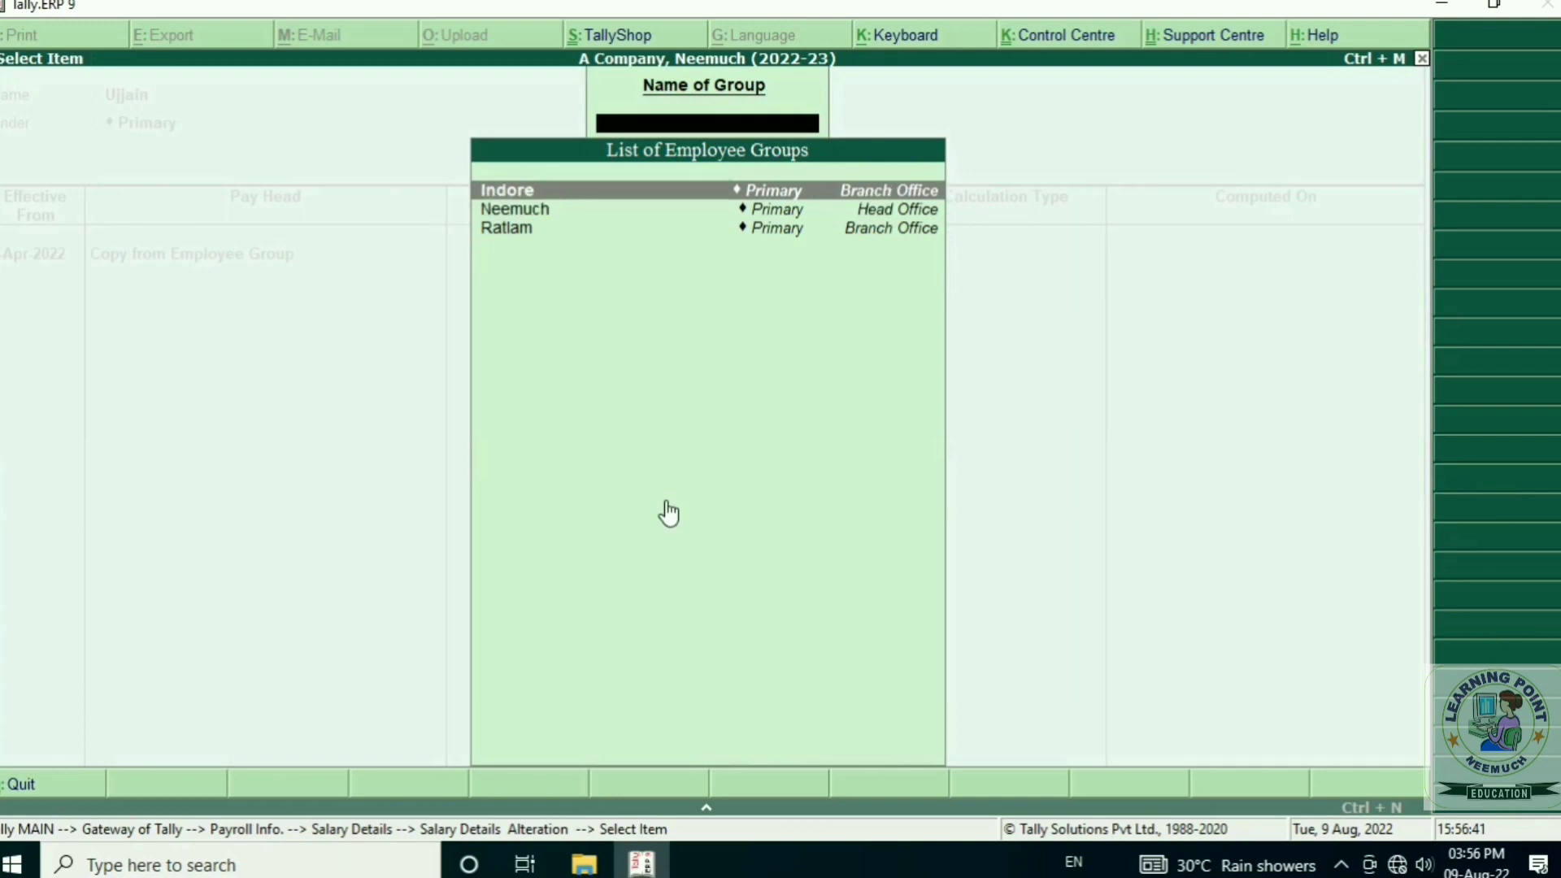
{"action": "key", "text": "Down"}
{"action": "key", "text": "Down"}
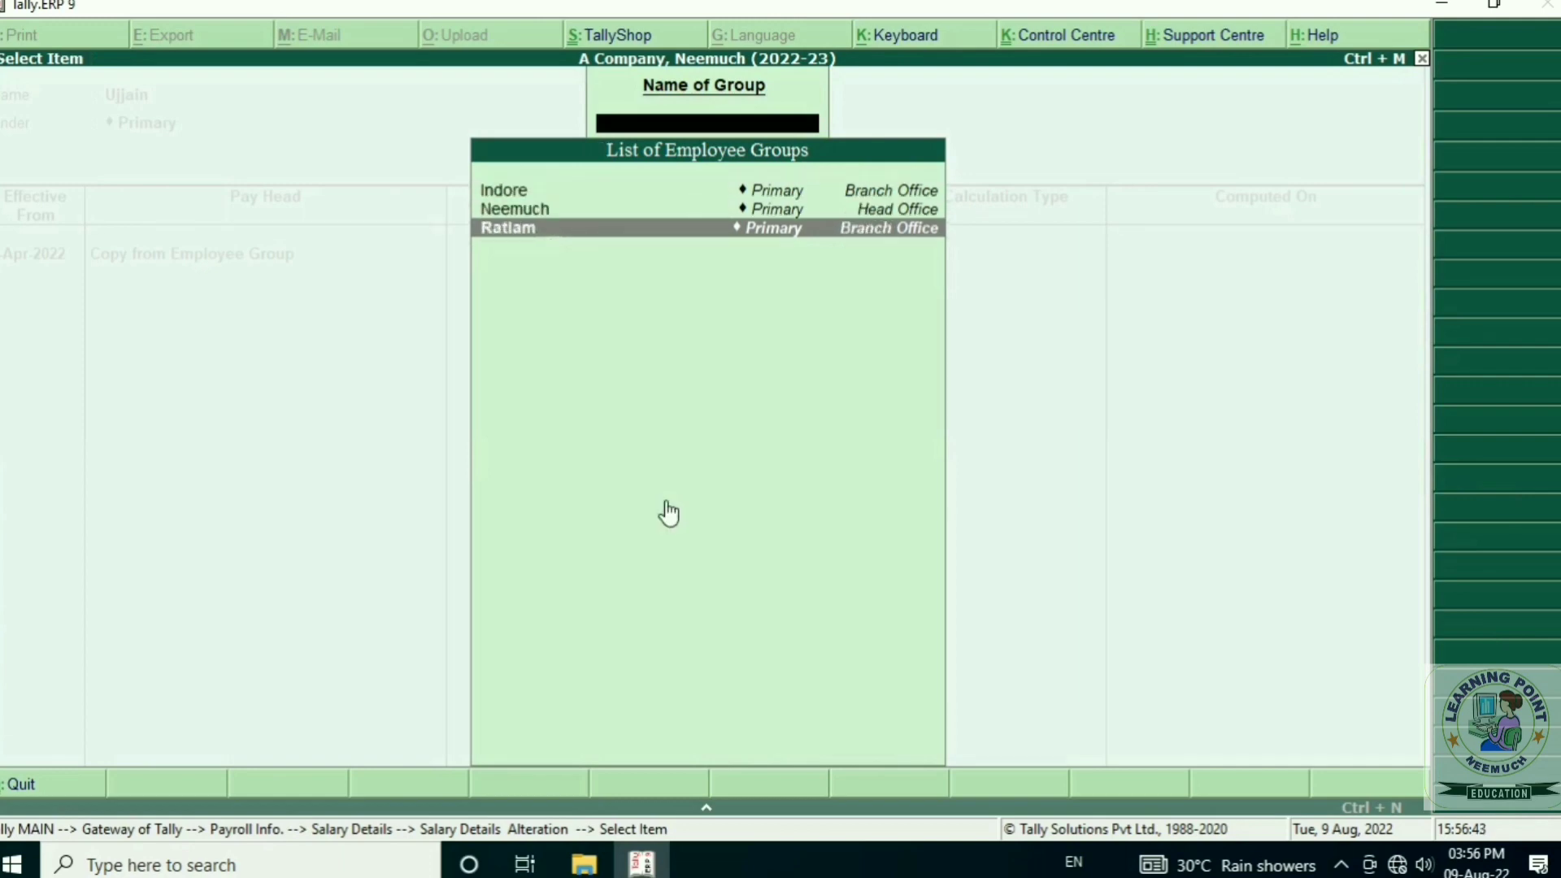
{"action": "key", "text": "Return"}
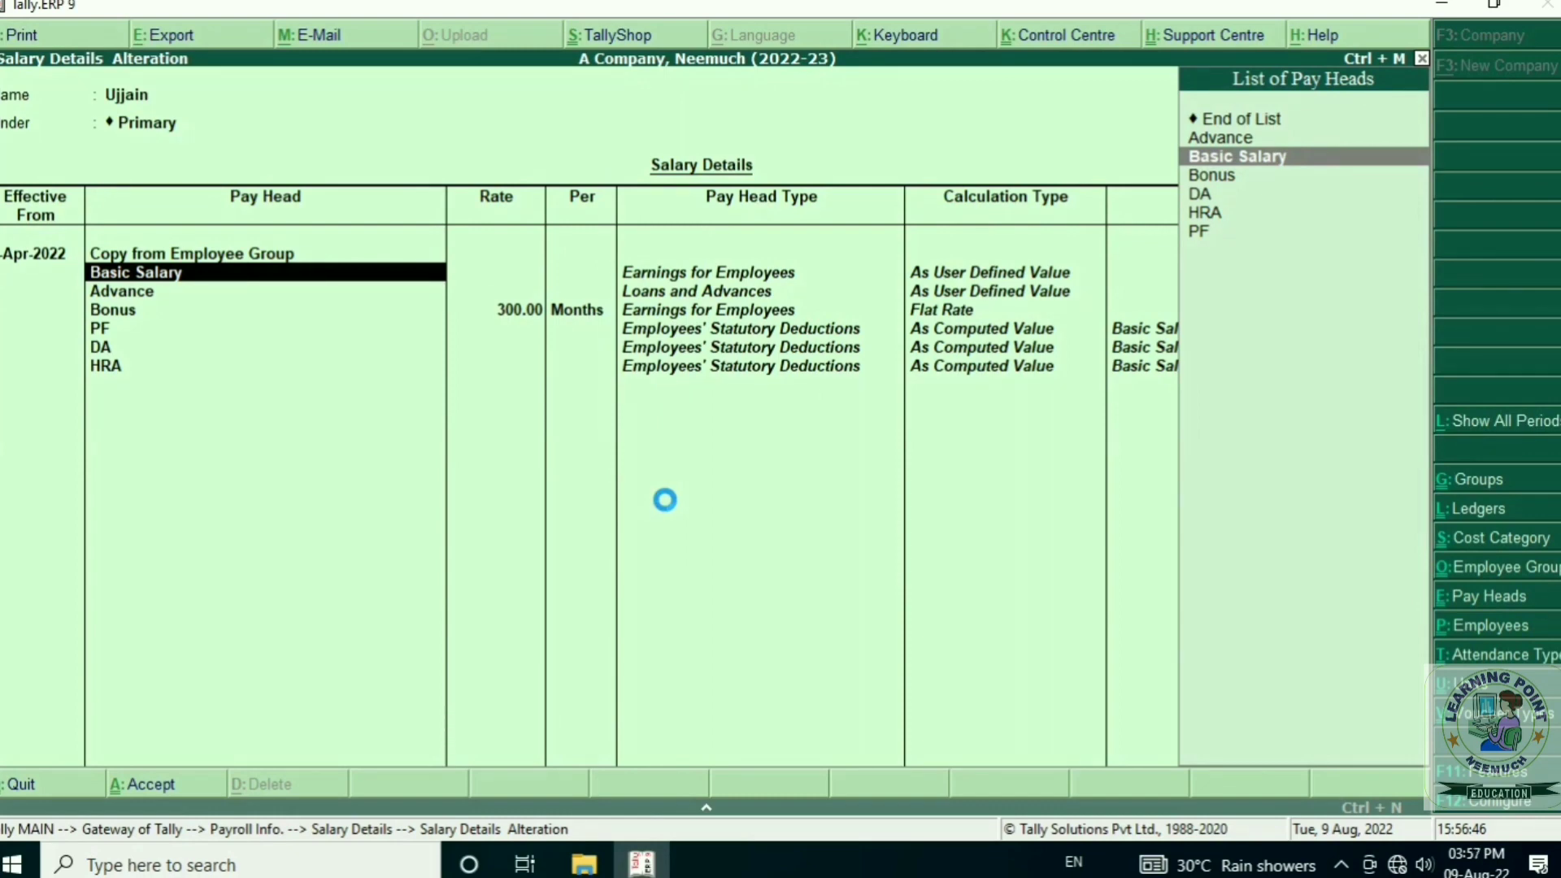
{"action": "key", "text": "ctrl+a"}
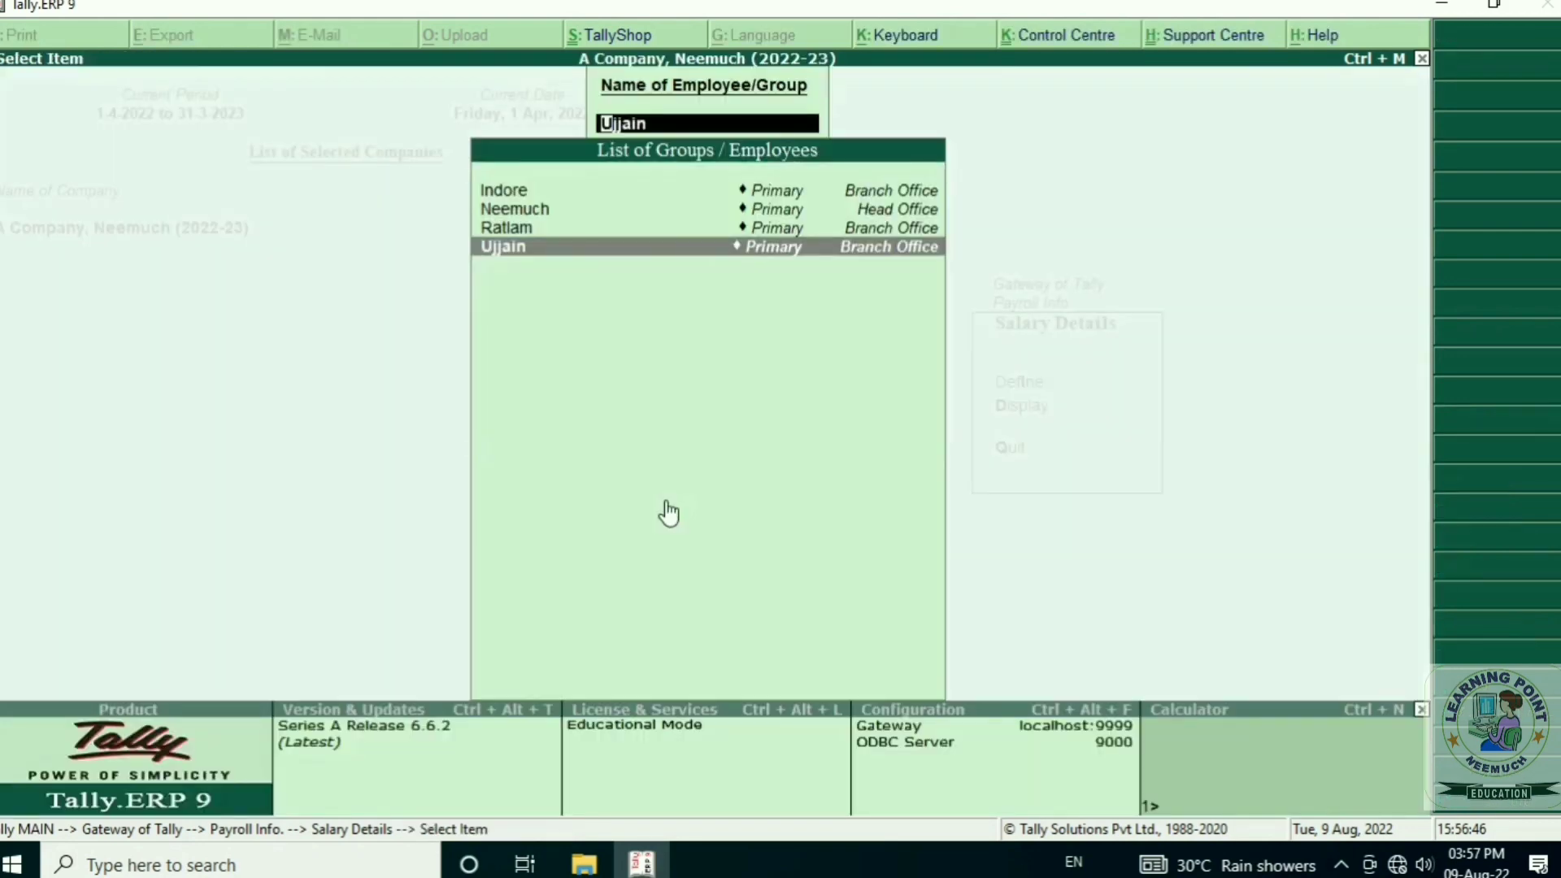
- Reopen Ratlam's salary details to check the pay heads, and return to the payroll masters without saving changes
{"action": "key", "text": "Up"}
{"action": "key", "text": "Up"}
{"action": "key", "text": "Up"}
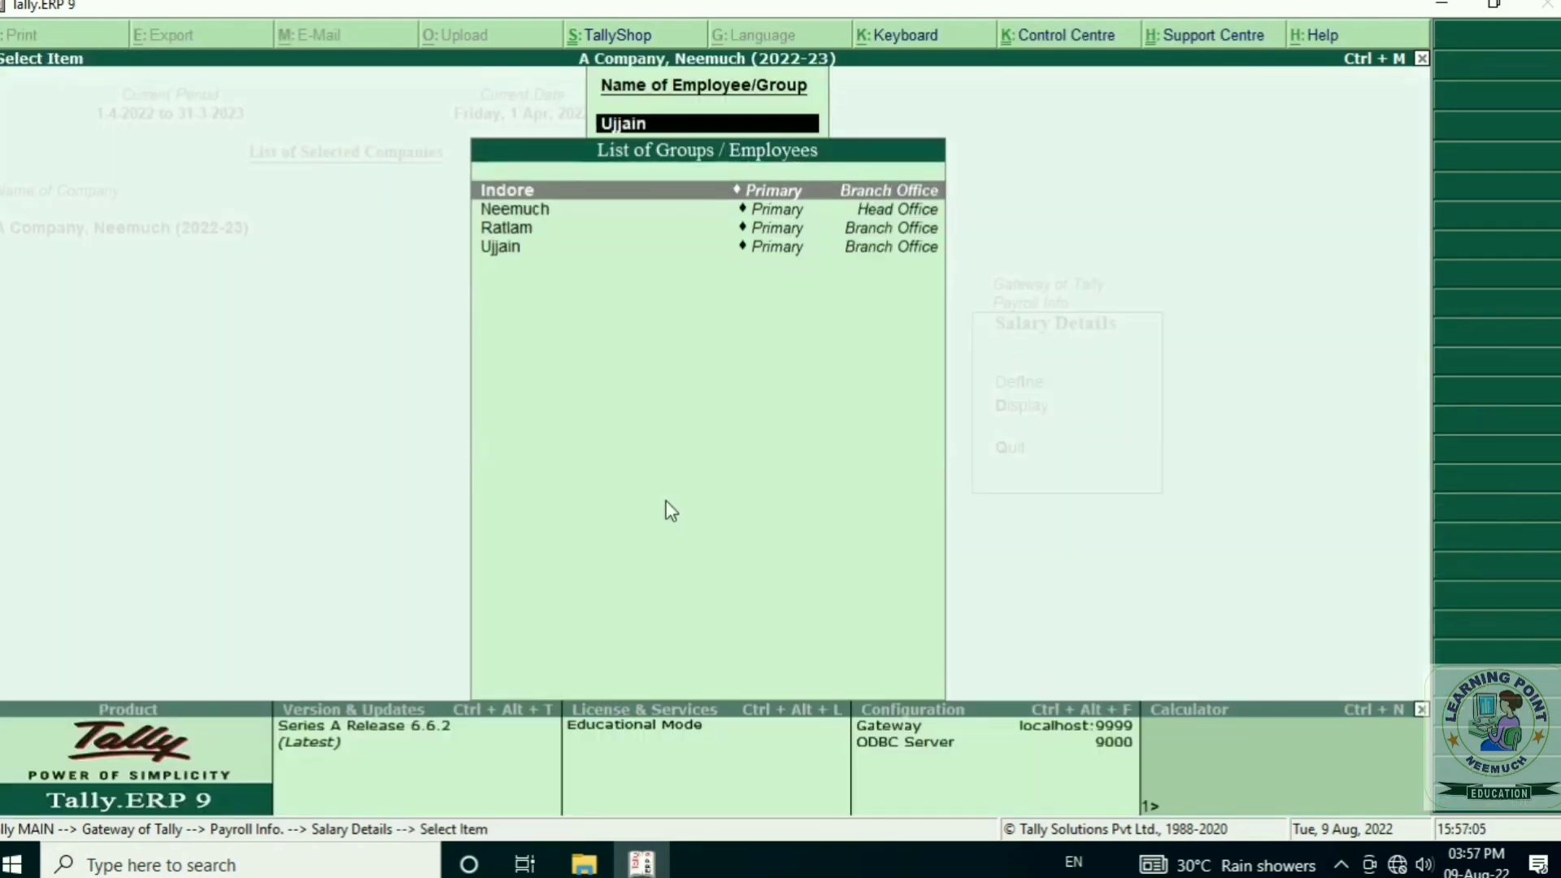
{"action": "key", "text": "Down"}
{"action": "key", "text": "Down"}
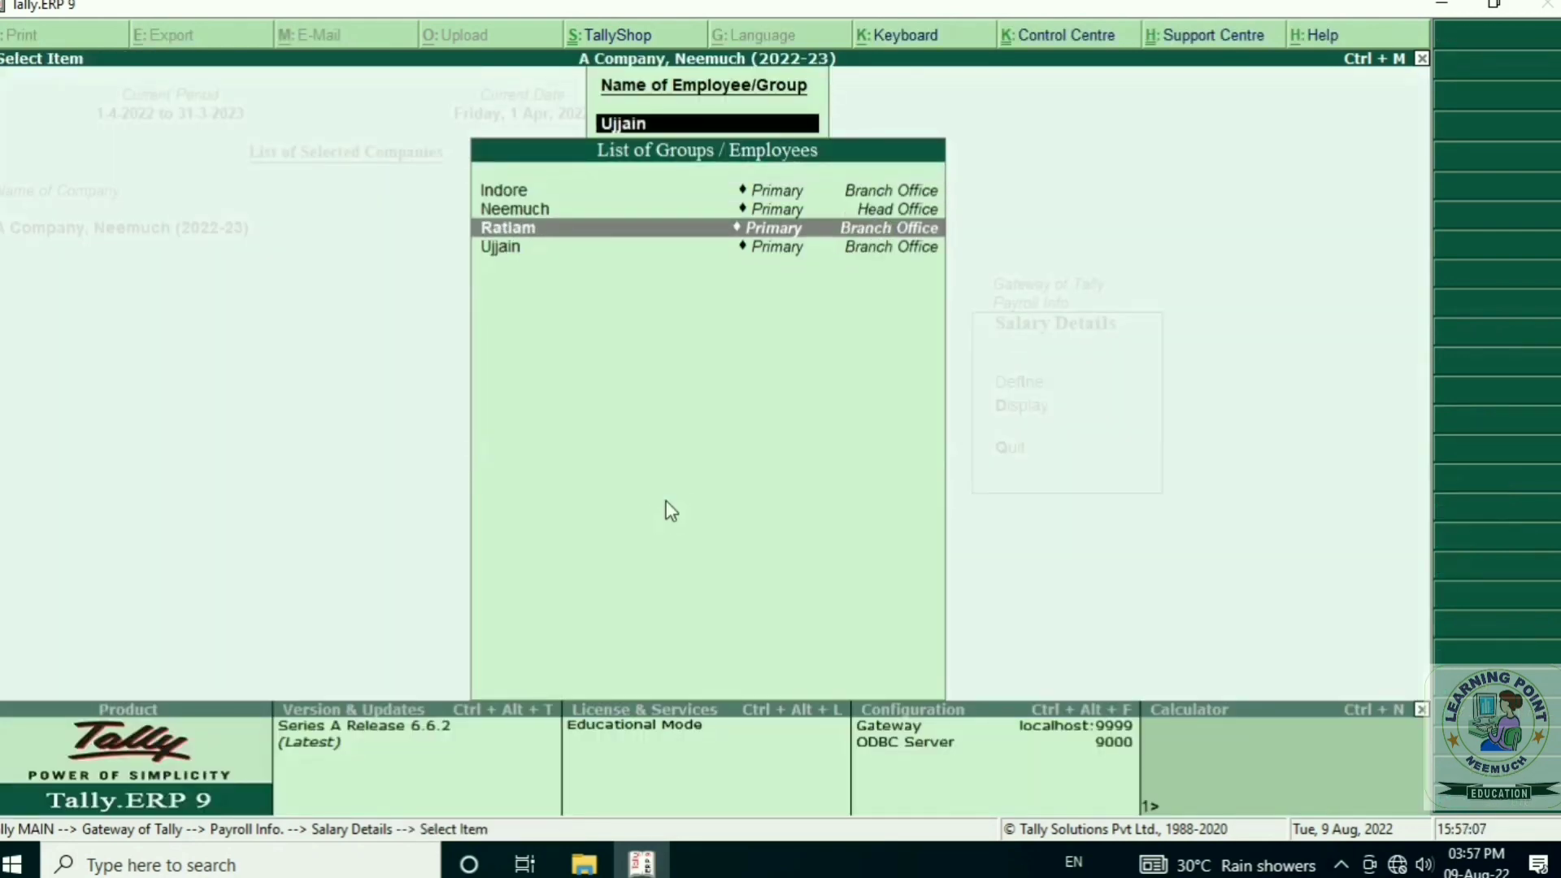
{"action": "key", "text": "Return"}
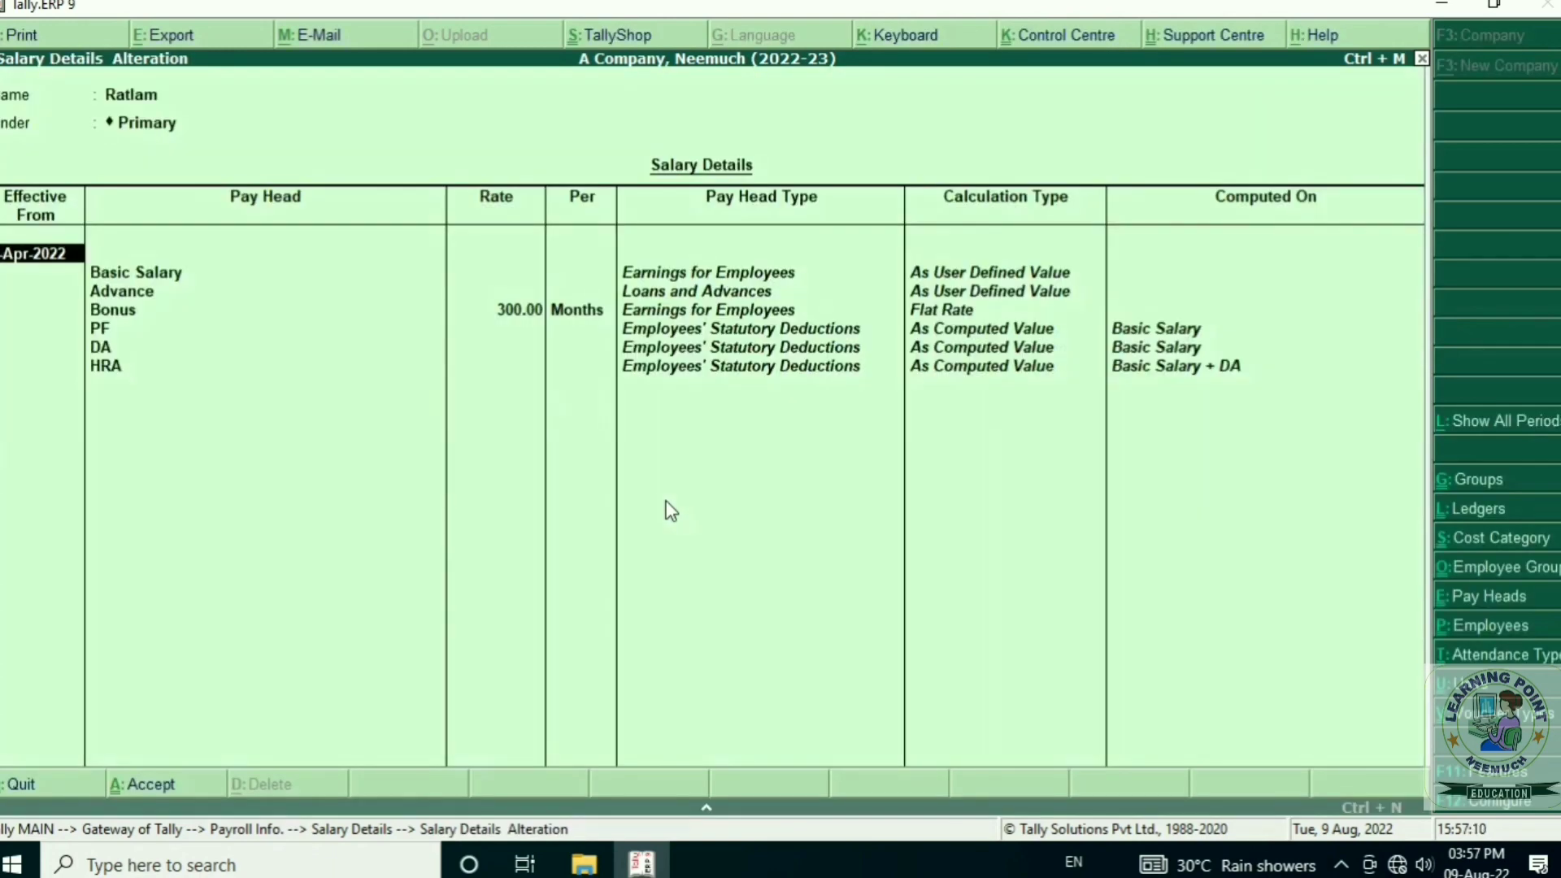
{"action": "type", "text": "1"}
{"action": "key", "text": "Escape"}
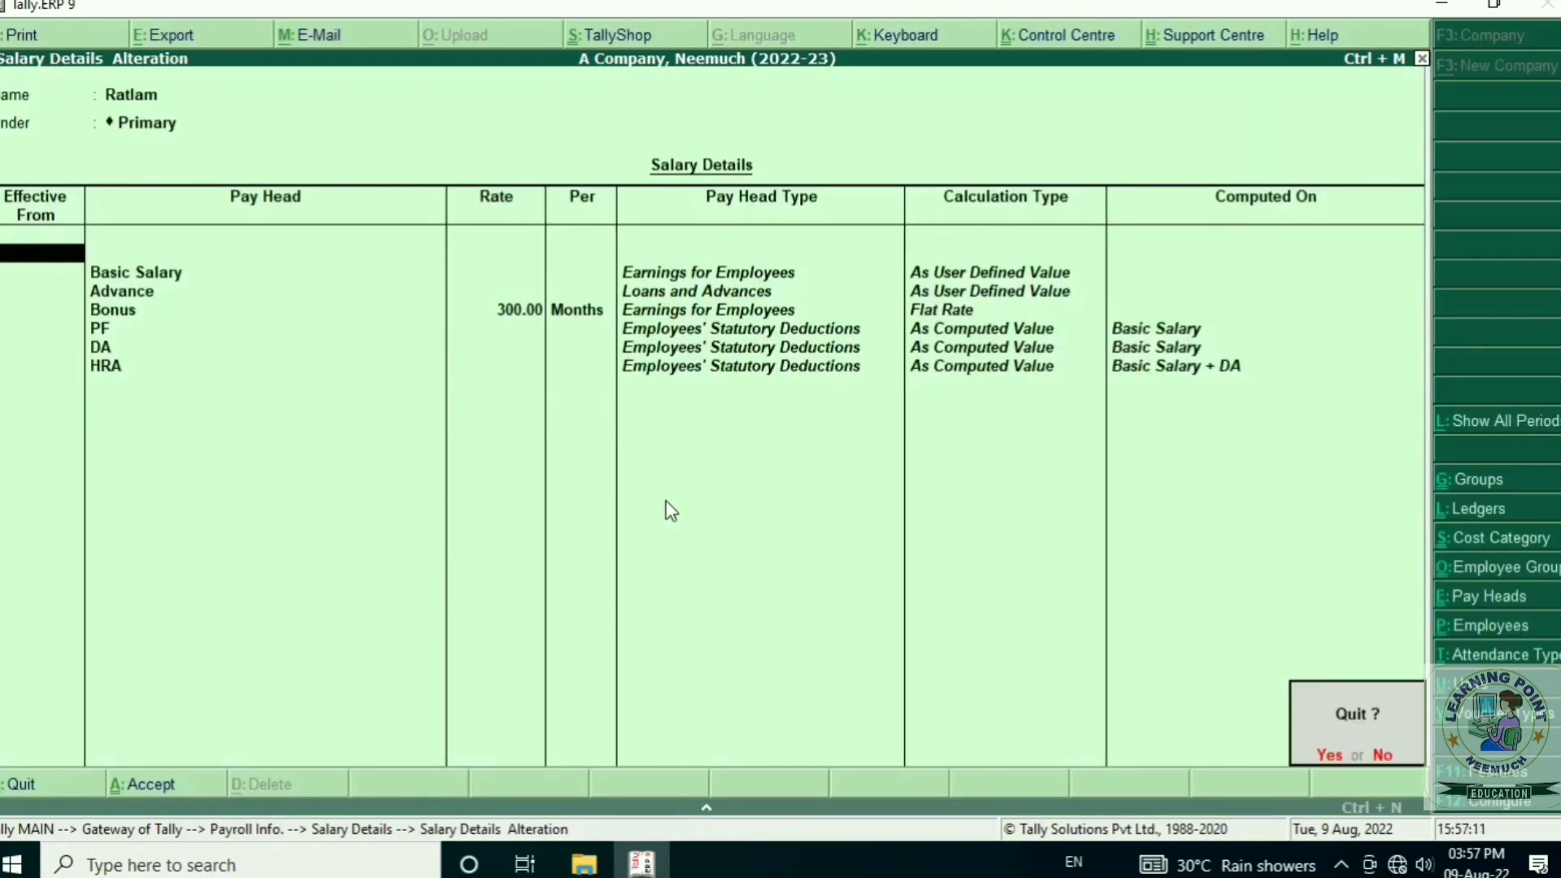
{"action": "key", "text": "y"}
{"action": "key", "text": "Escape"}
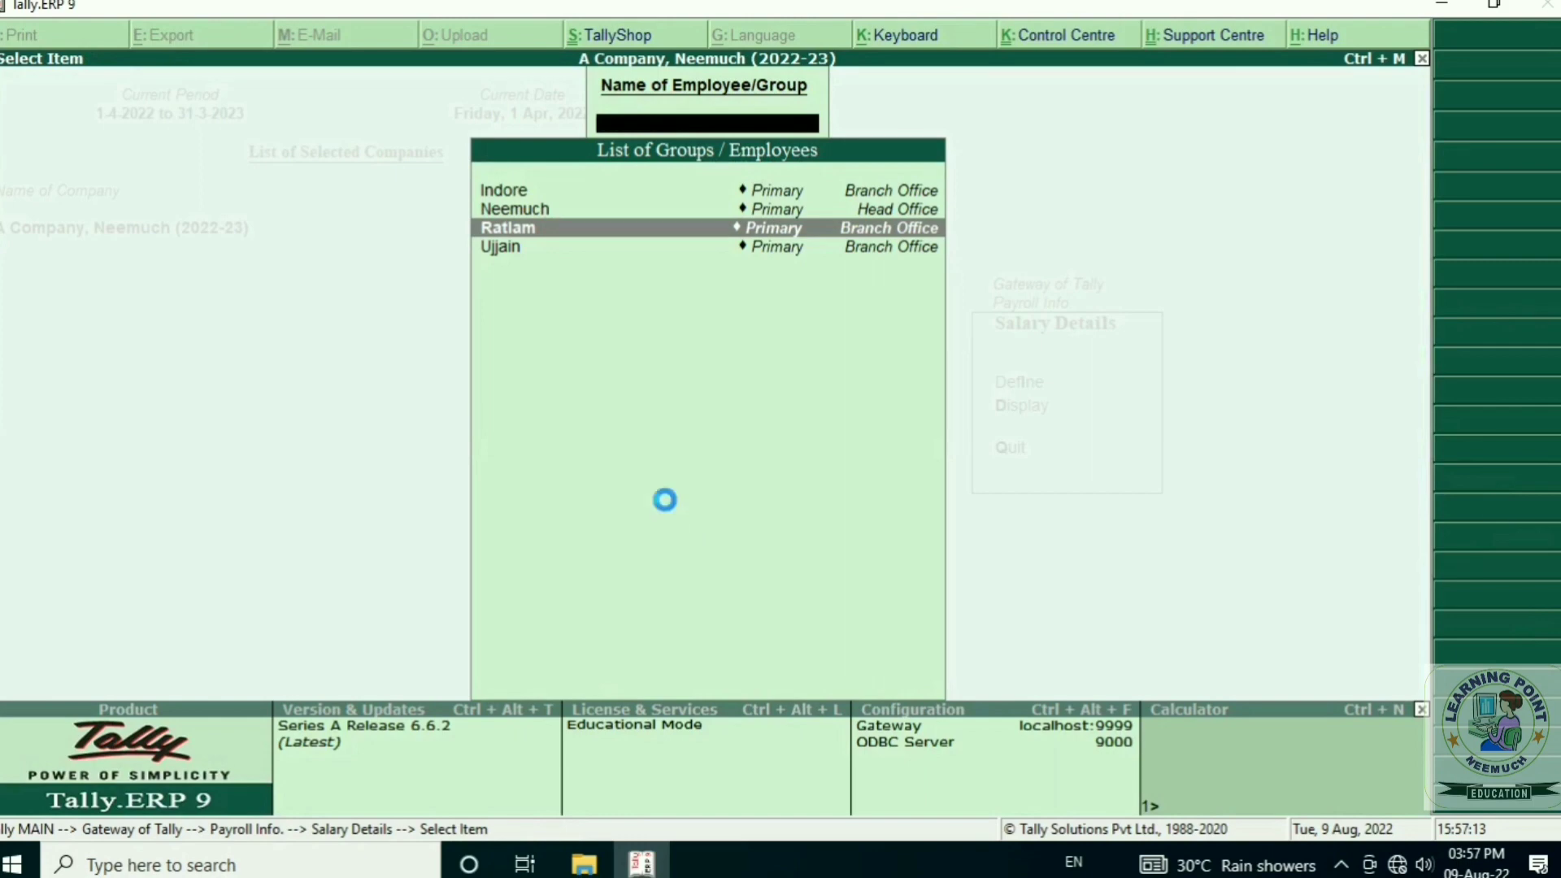
{"action": "key", "text": "Escape"}
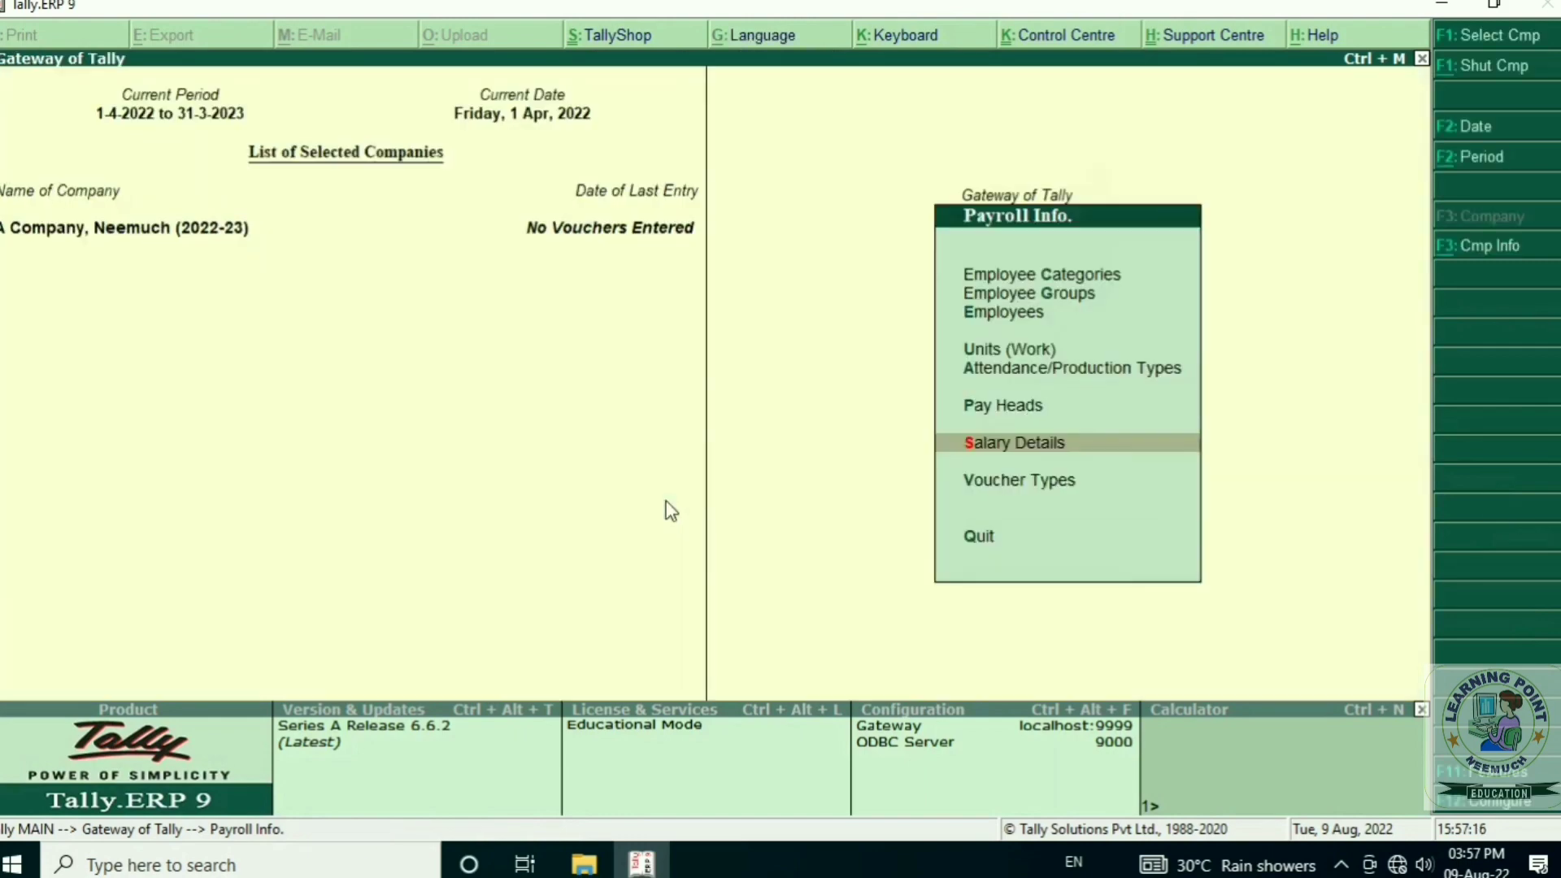
- Look through the list of voucher types available for payroll and return to the payroll masters
{"action": "key", "text": "Down"}
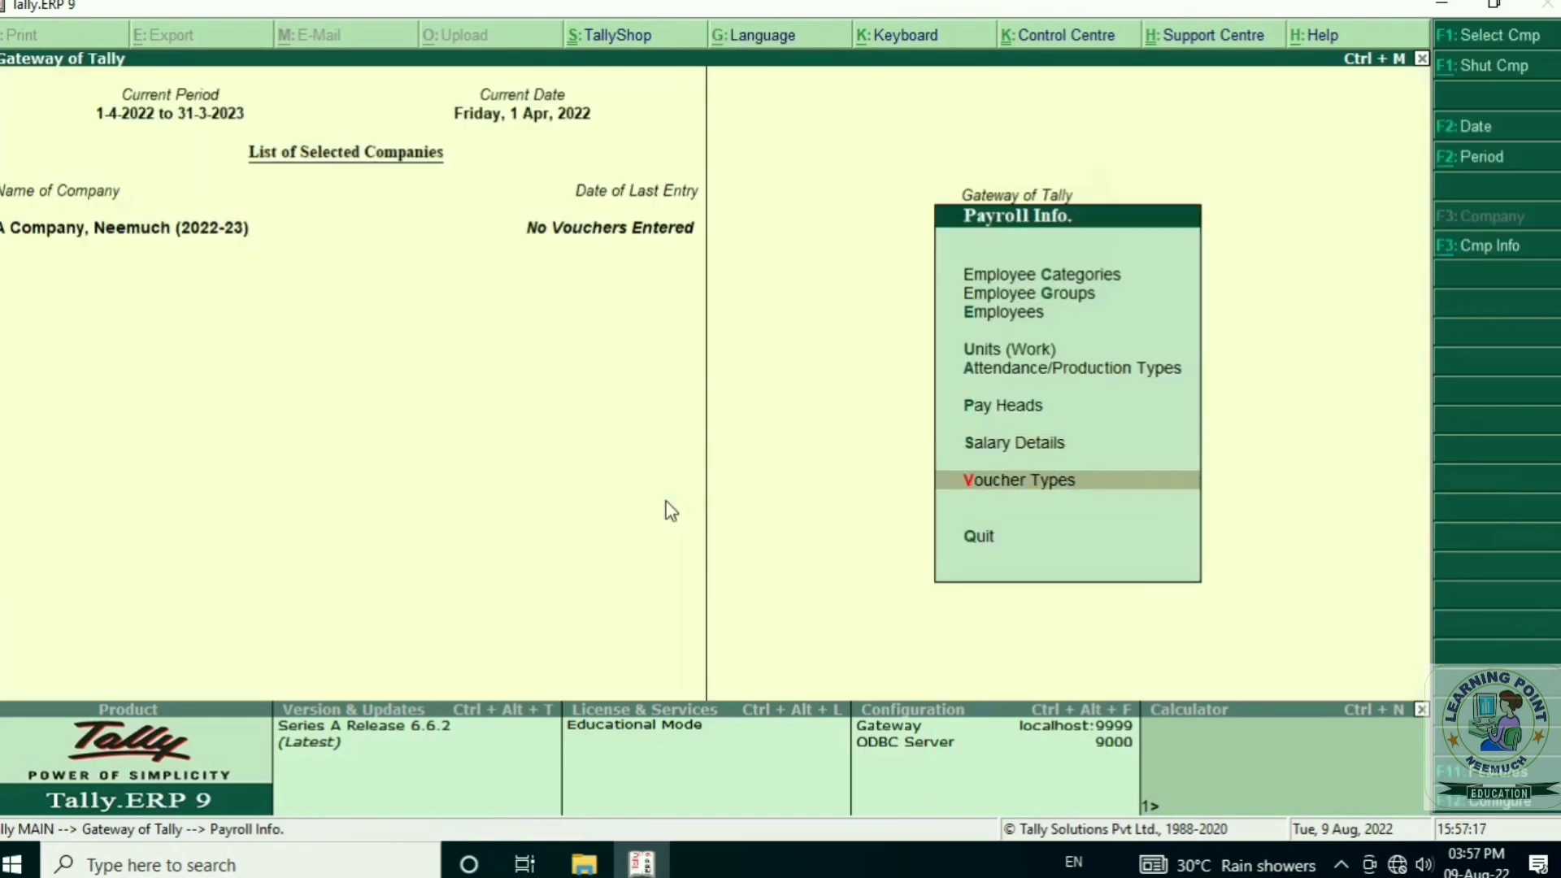
{"action": "key", "text": "Return"}
{"action": "key", "text": "Down"}
{"action": "key", "text": "Return"}
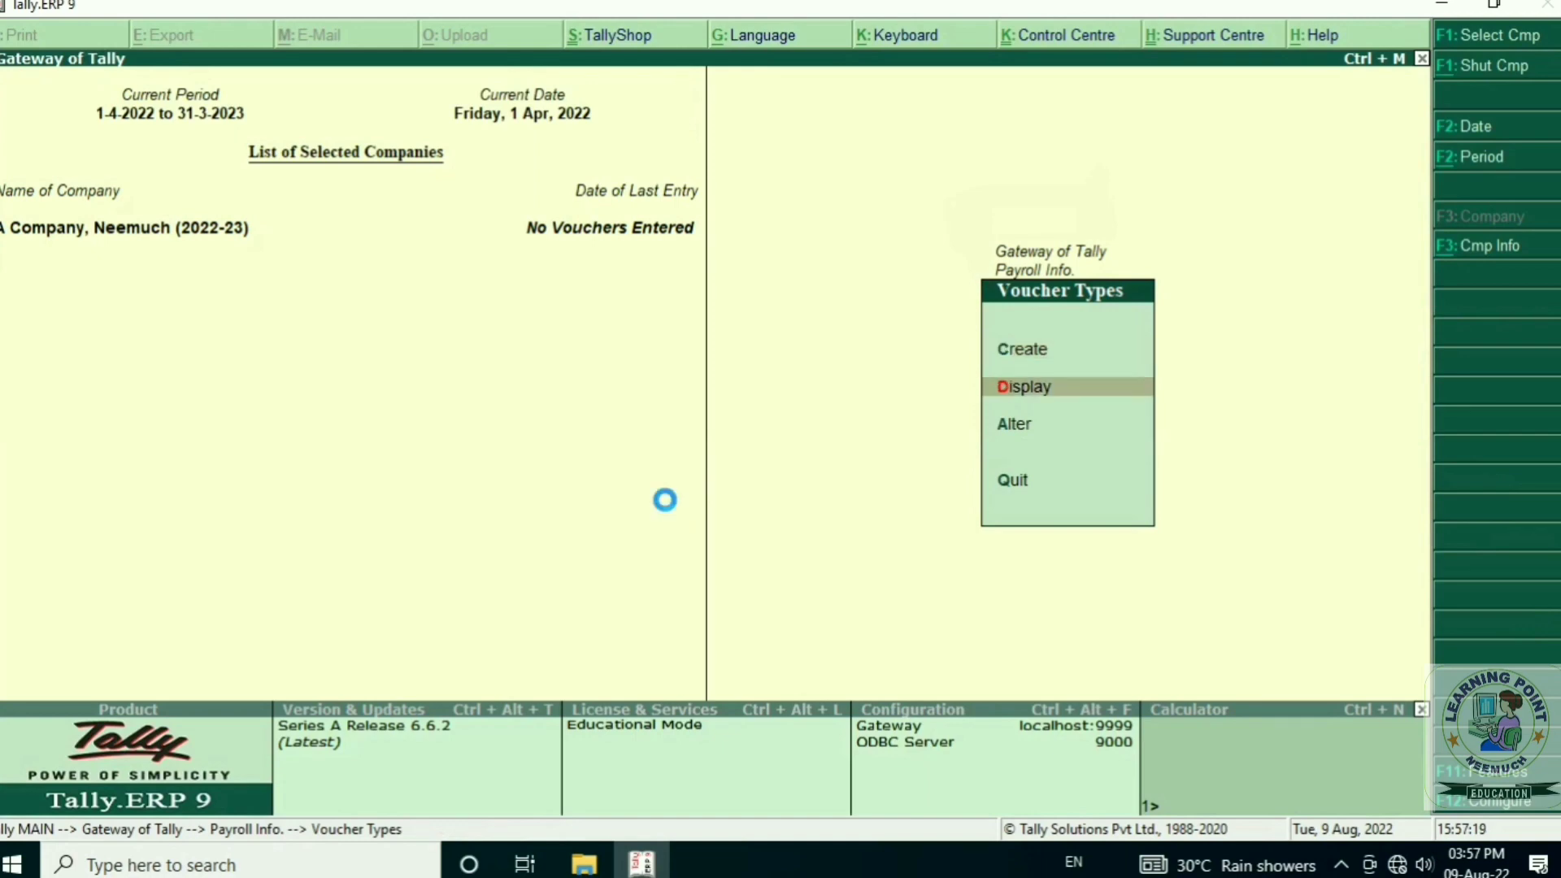
{"action": "key", "text": "Down"}
{"action": "key", "text": "Down"}
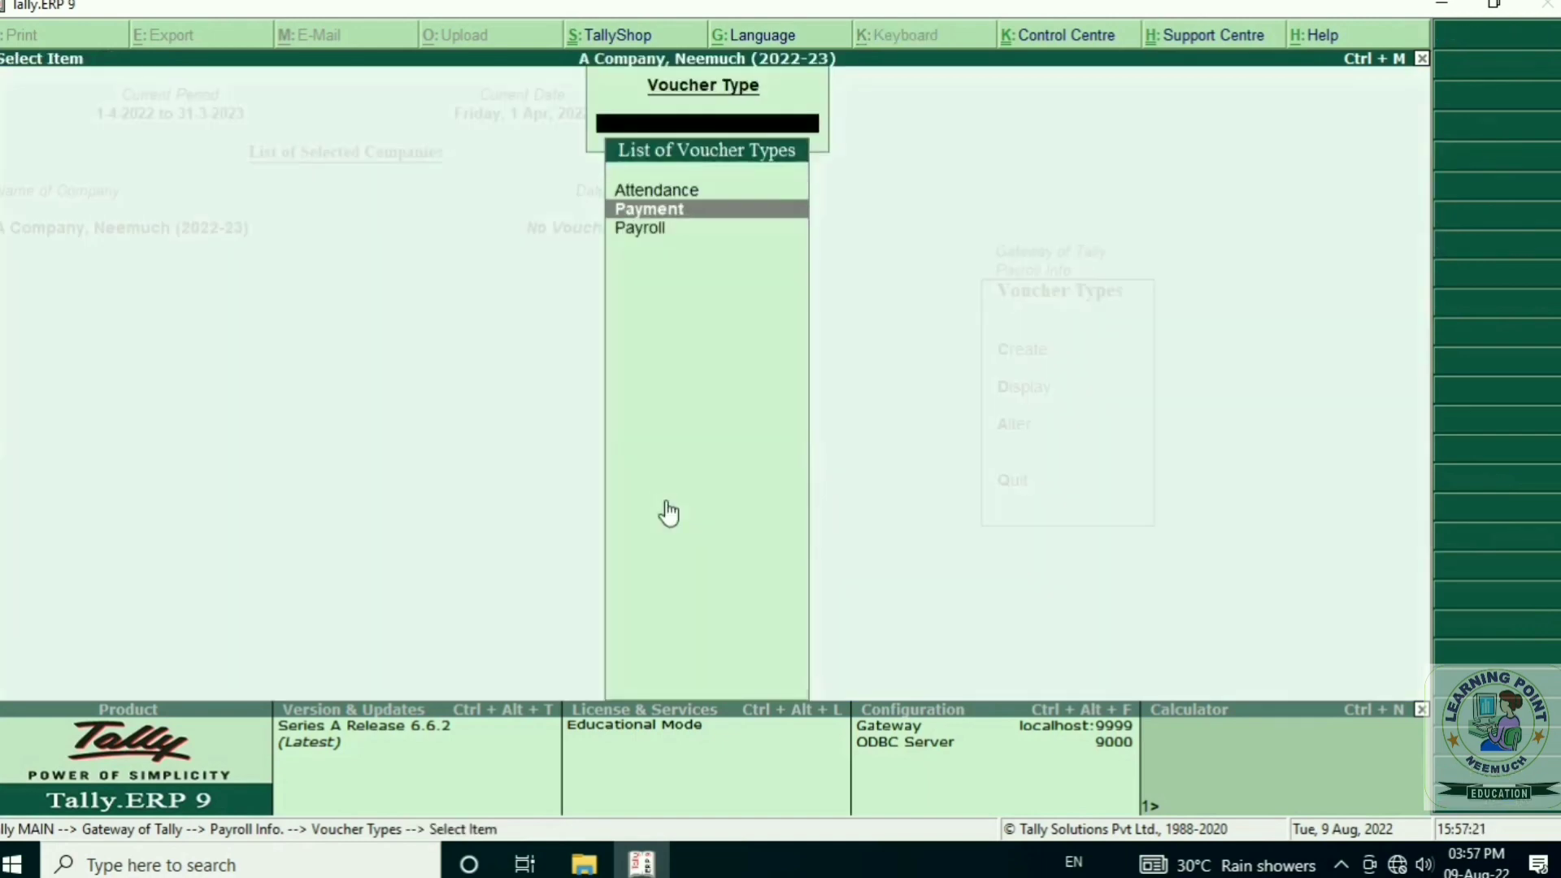
{"action": "key", "text": "Escape"}
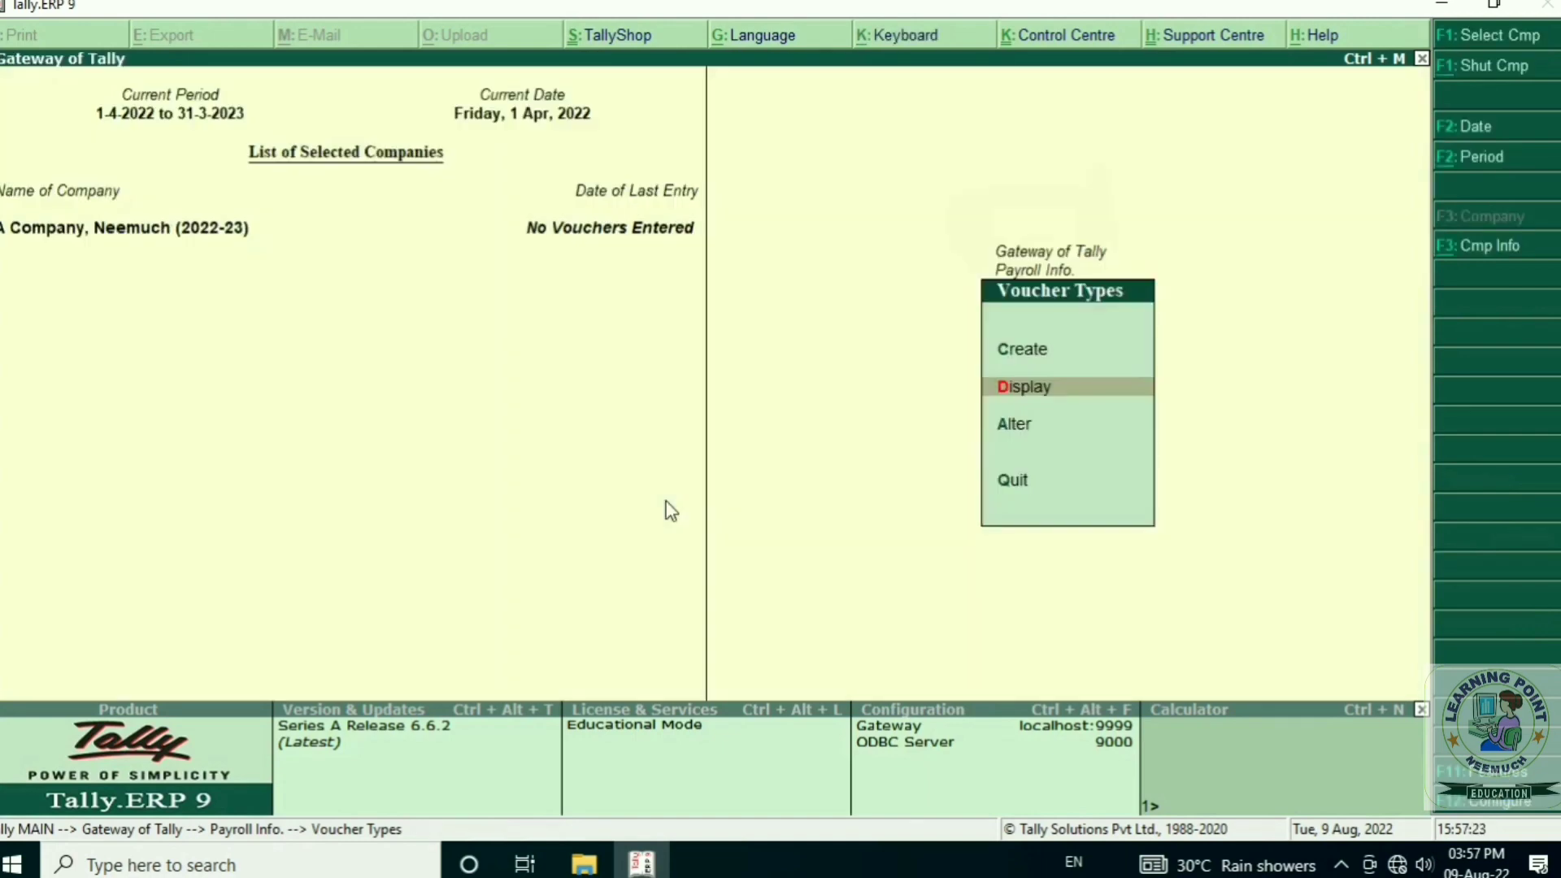
{"action": "key", "text": "Escape"}
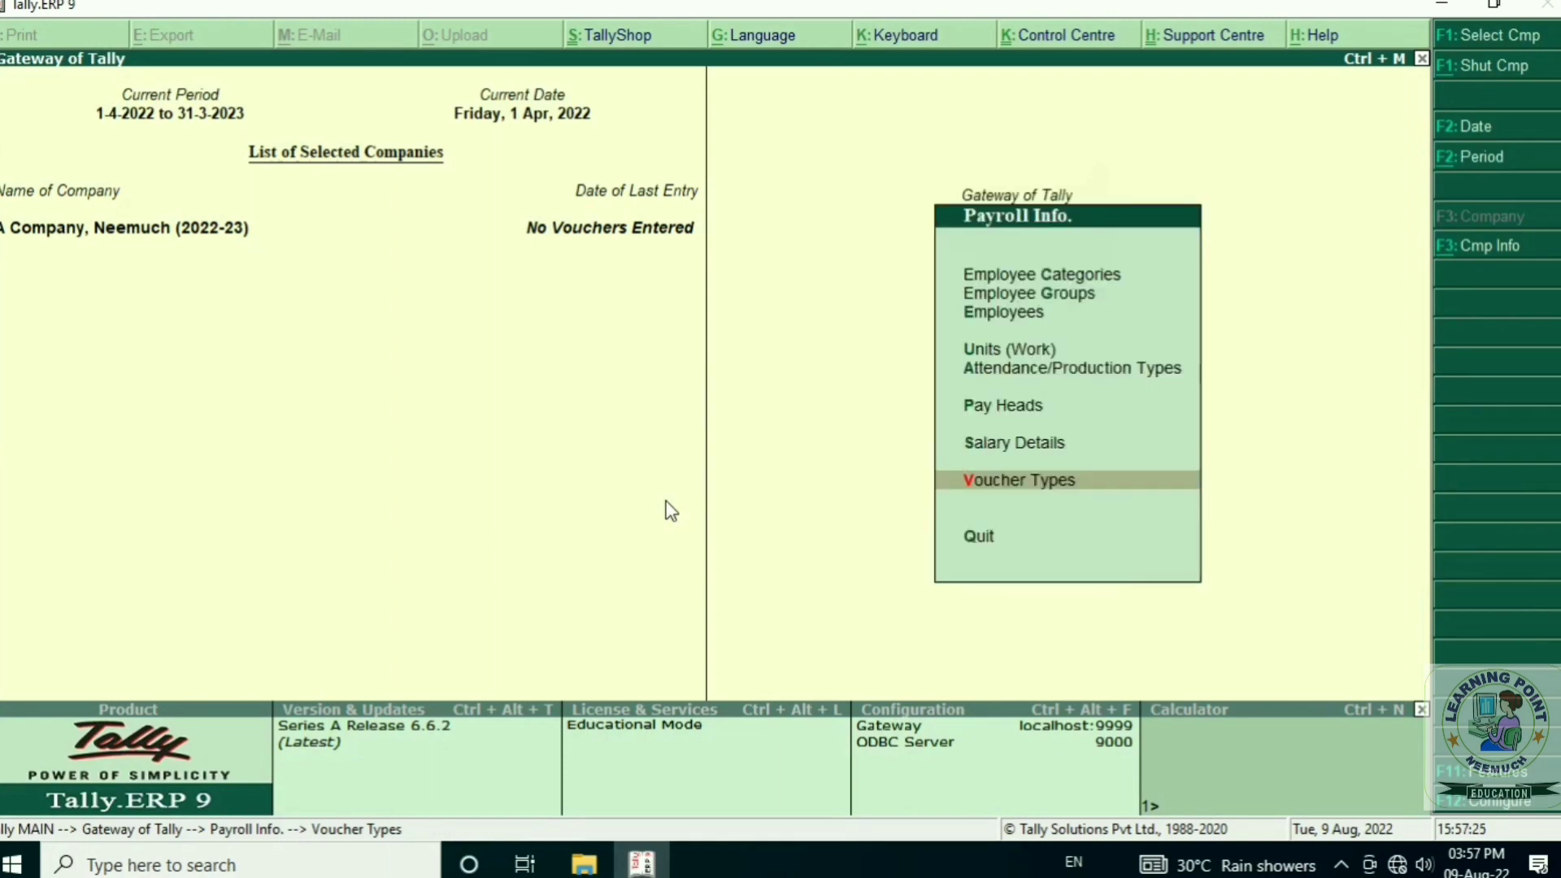
{"action": "key", "text": "Down"}
{"action": "key", "text": "Down"}
{"action": "key", "text": "Down"}
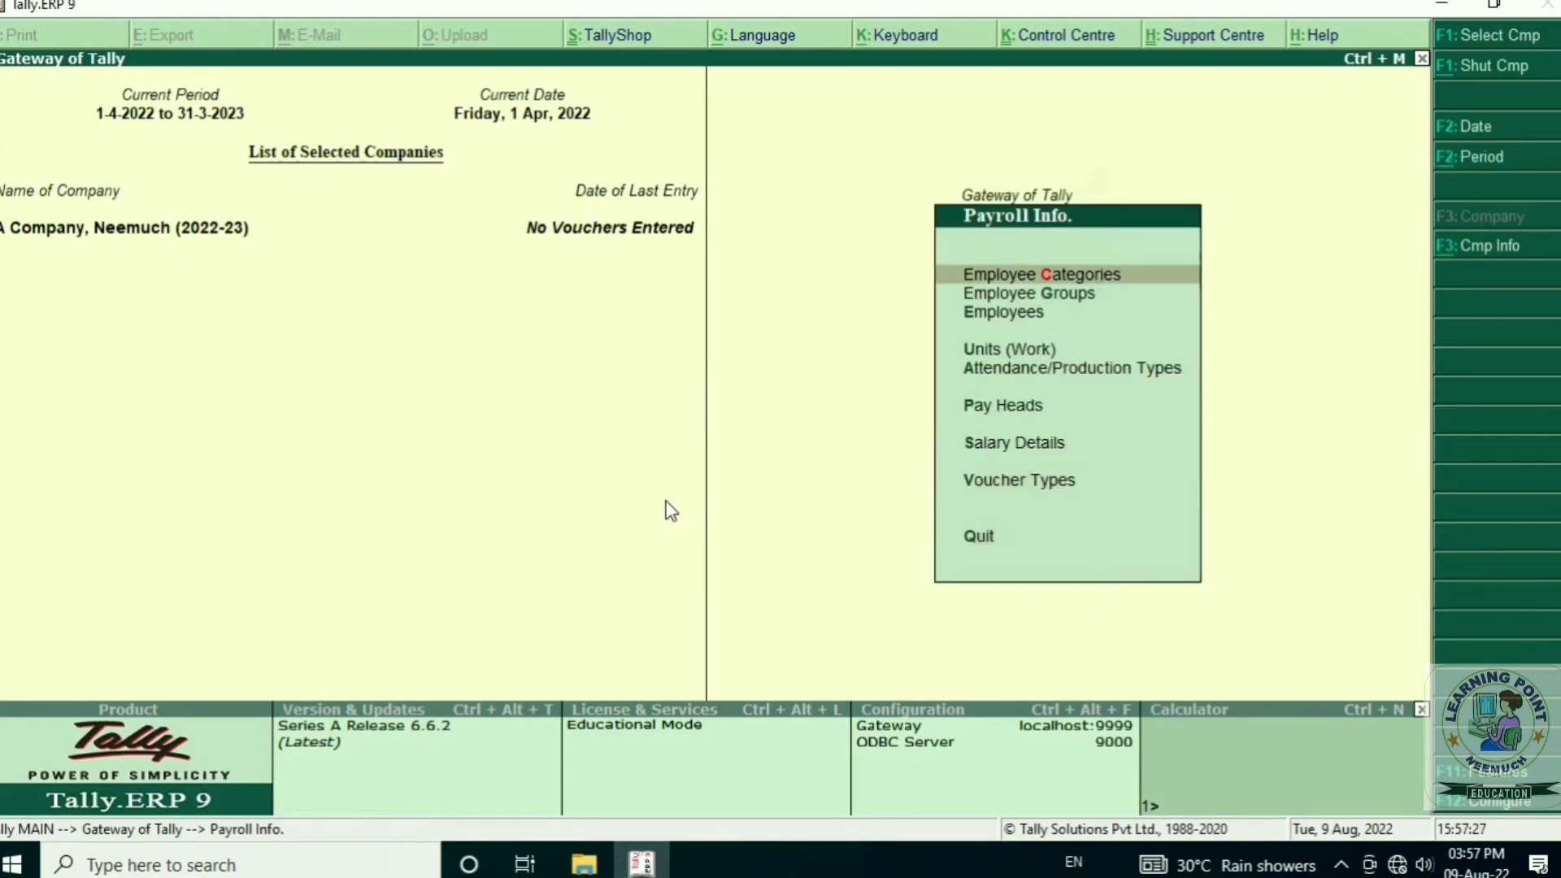
{"action": "key", "text": "Up"}
{"action": "key", "text": "Down"}
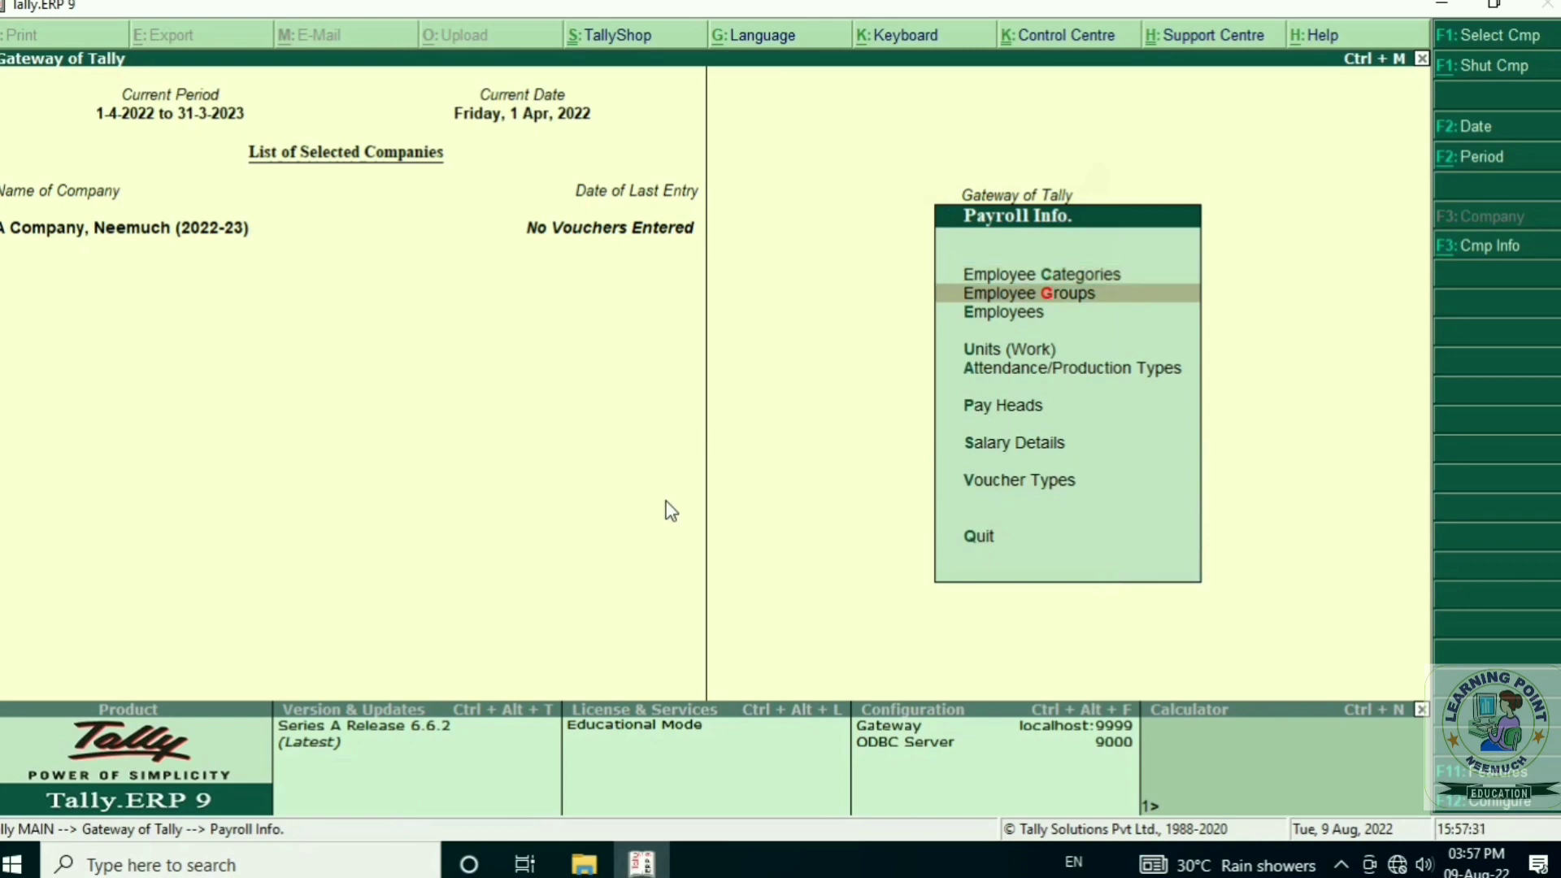
- Start creating a single employee and assign the Head Office category
{"action": "key", "text": "Down"}
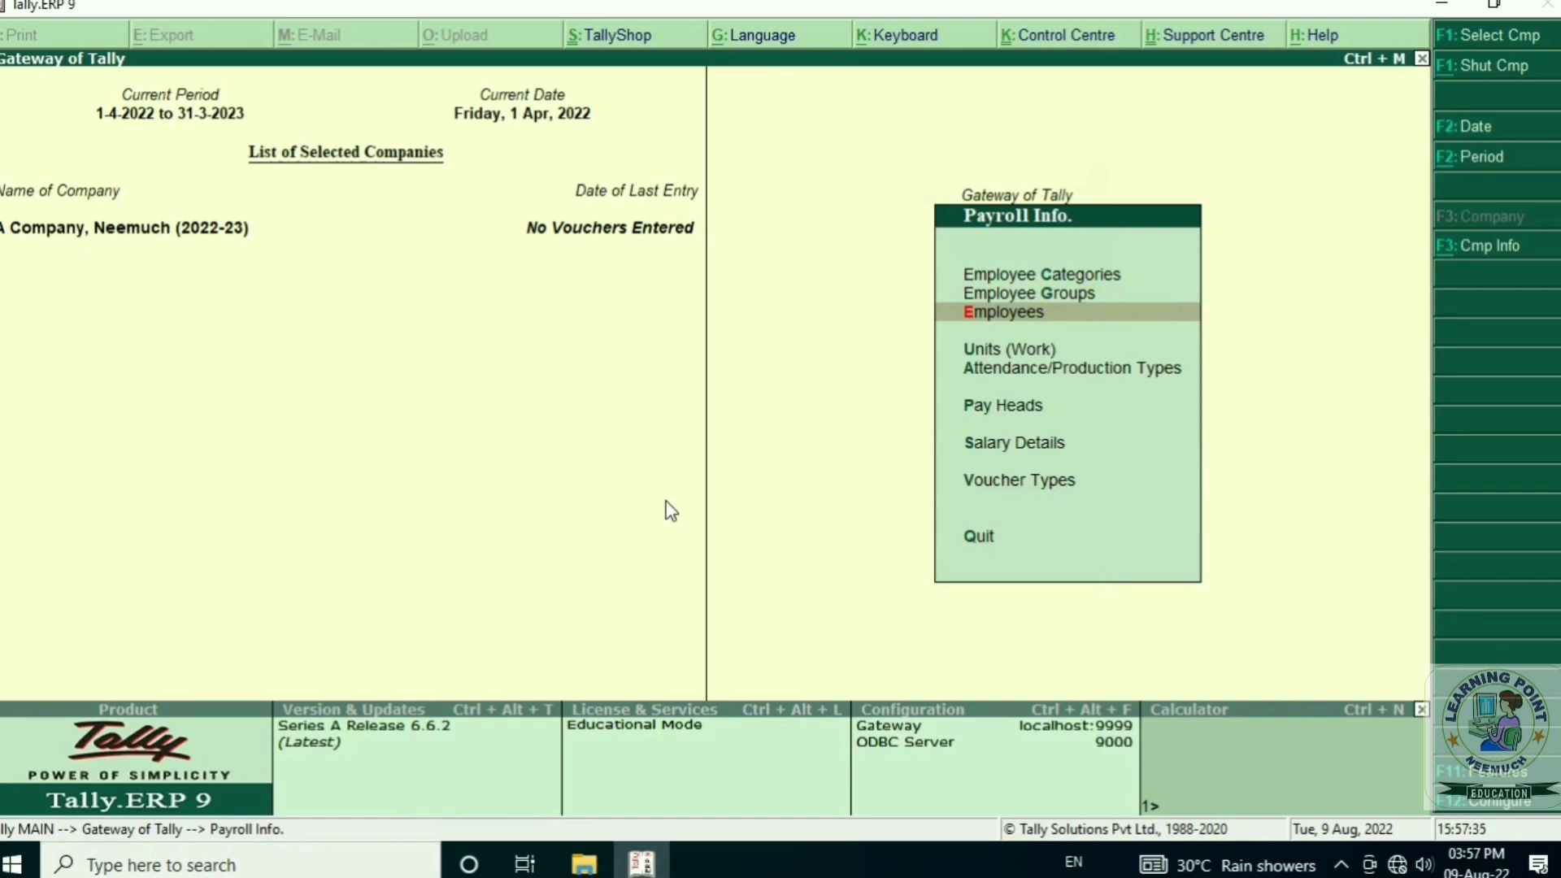
{"action": "key", "text": "Return"}
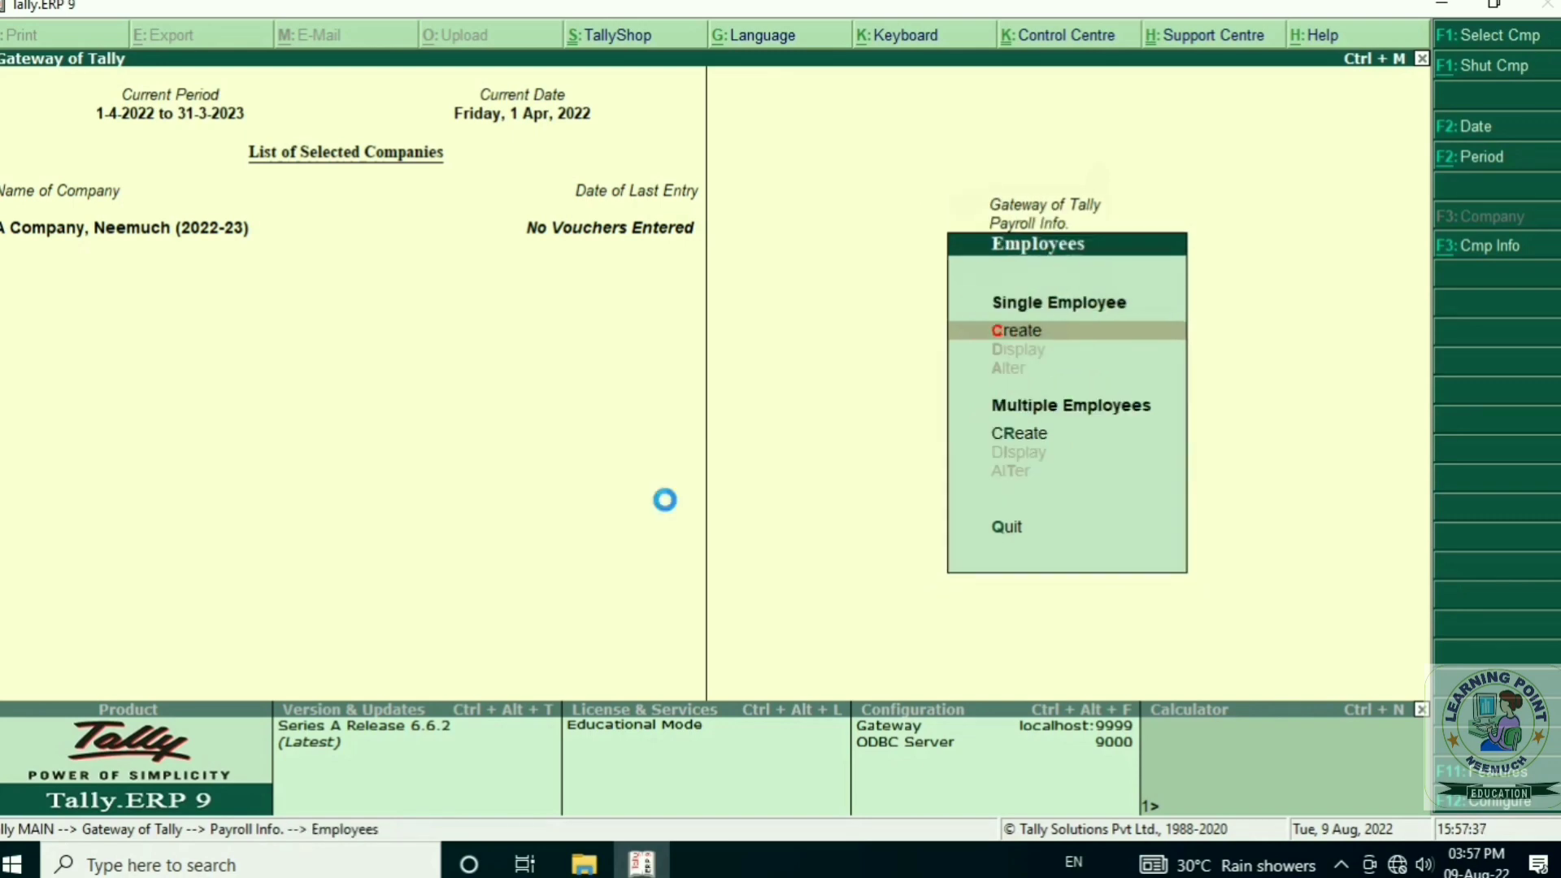
{"action": "key", "text": "Return"}
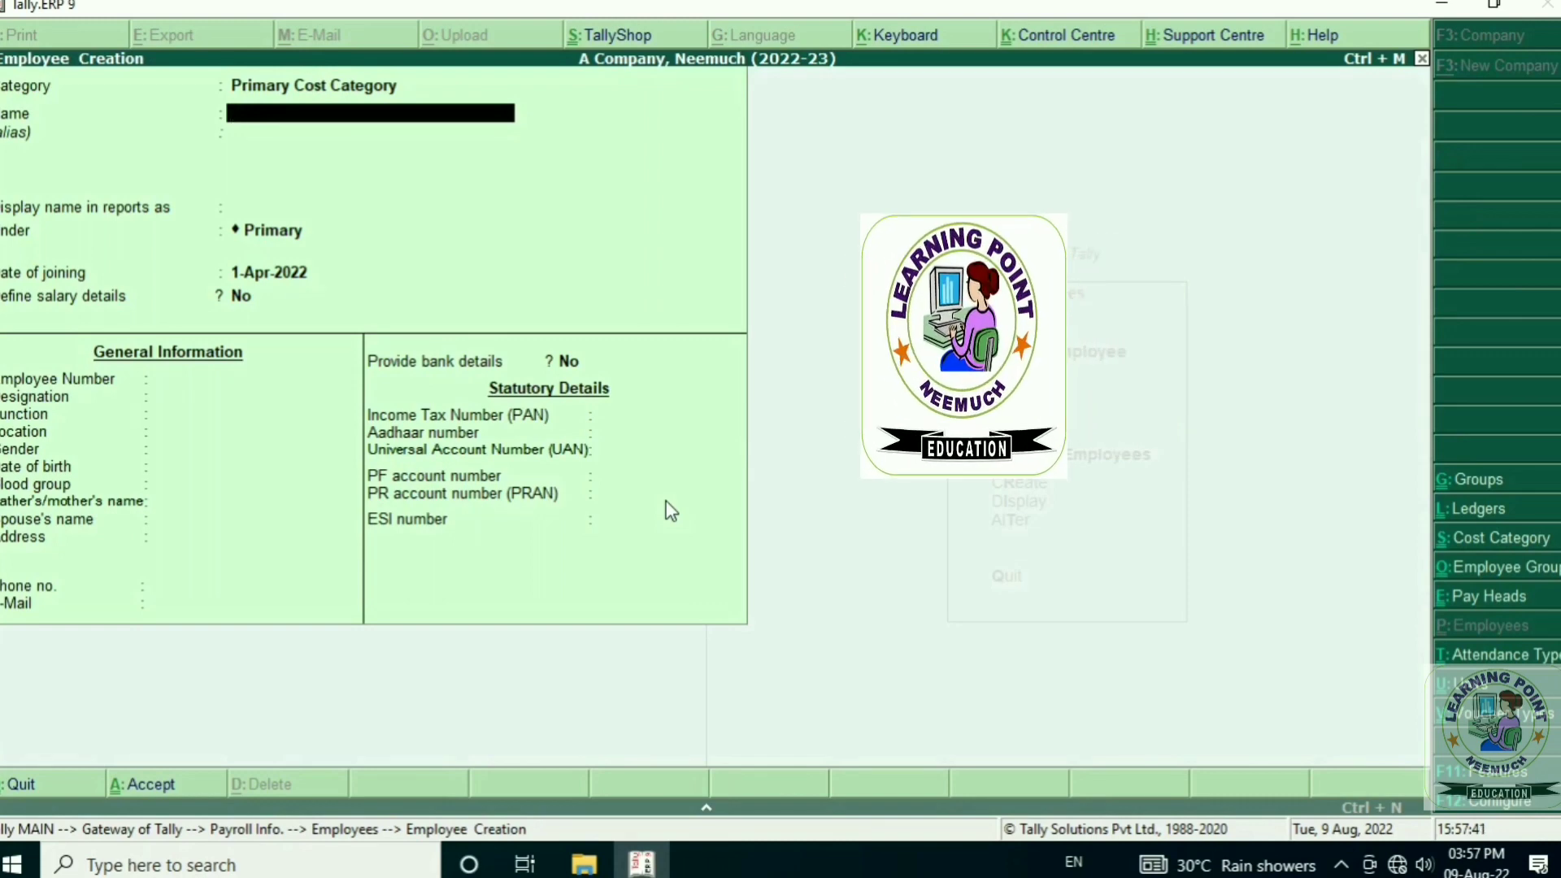
{"action": "key", "text": "BackSpace"}
{"action": "key", "text": "BackSpace"}
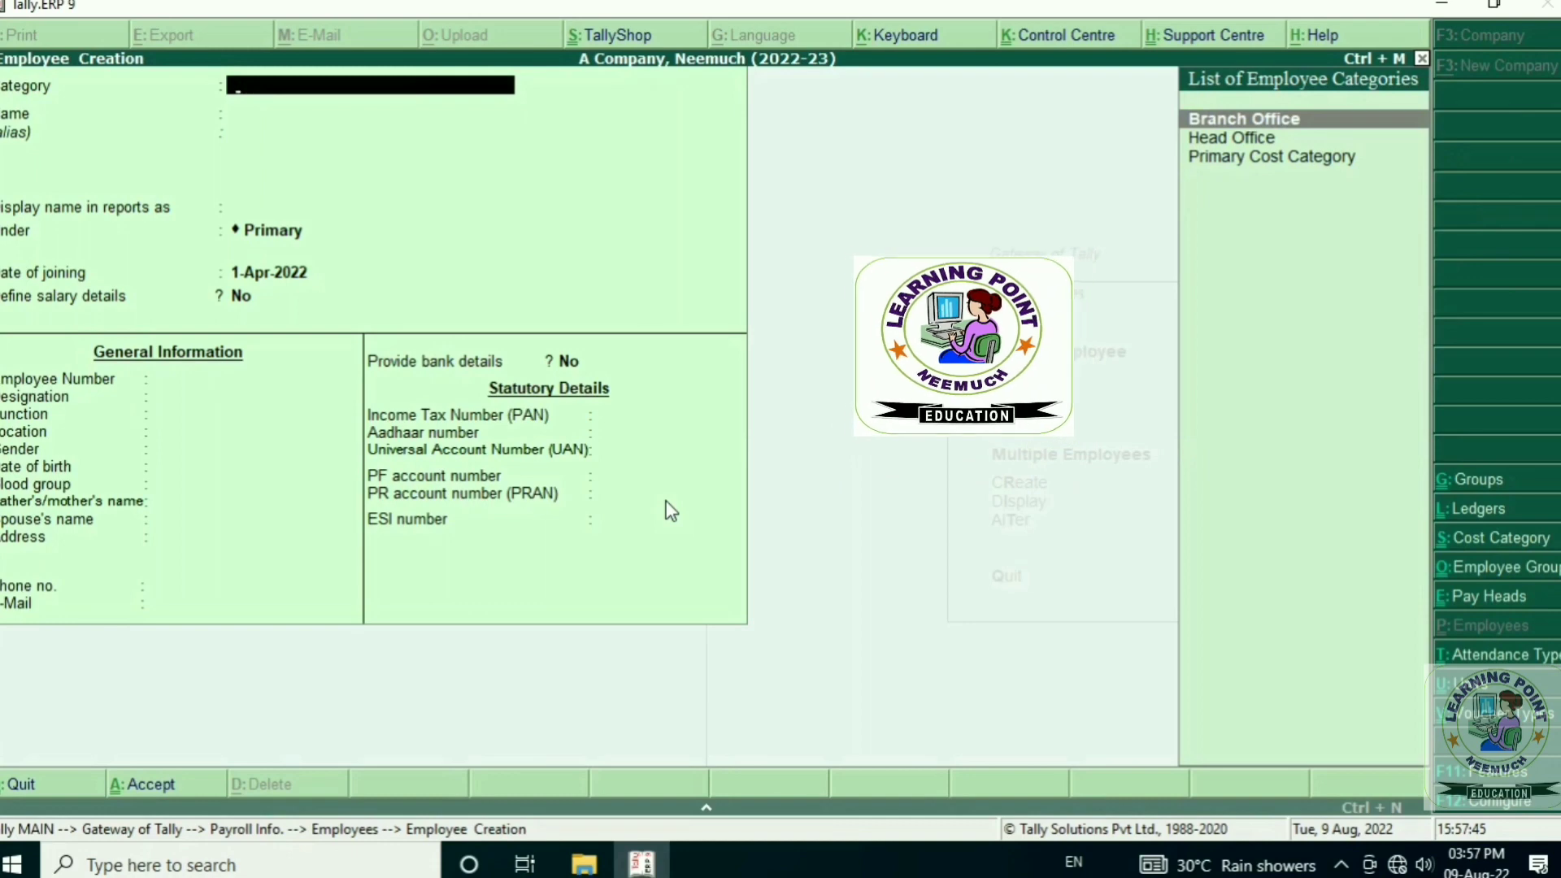
{"action": "key", "text": "Down"}
{"action": "key", "text": "Return"}
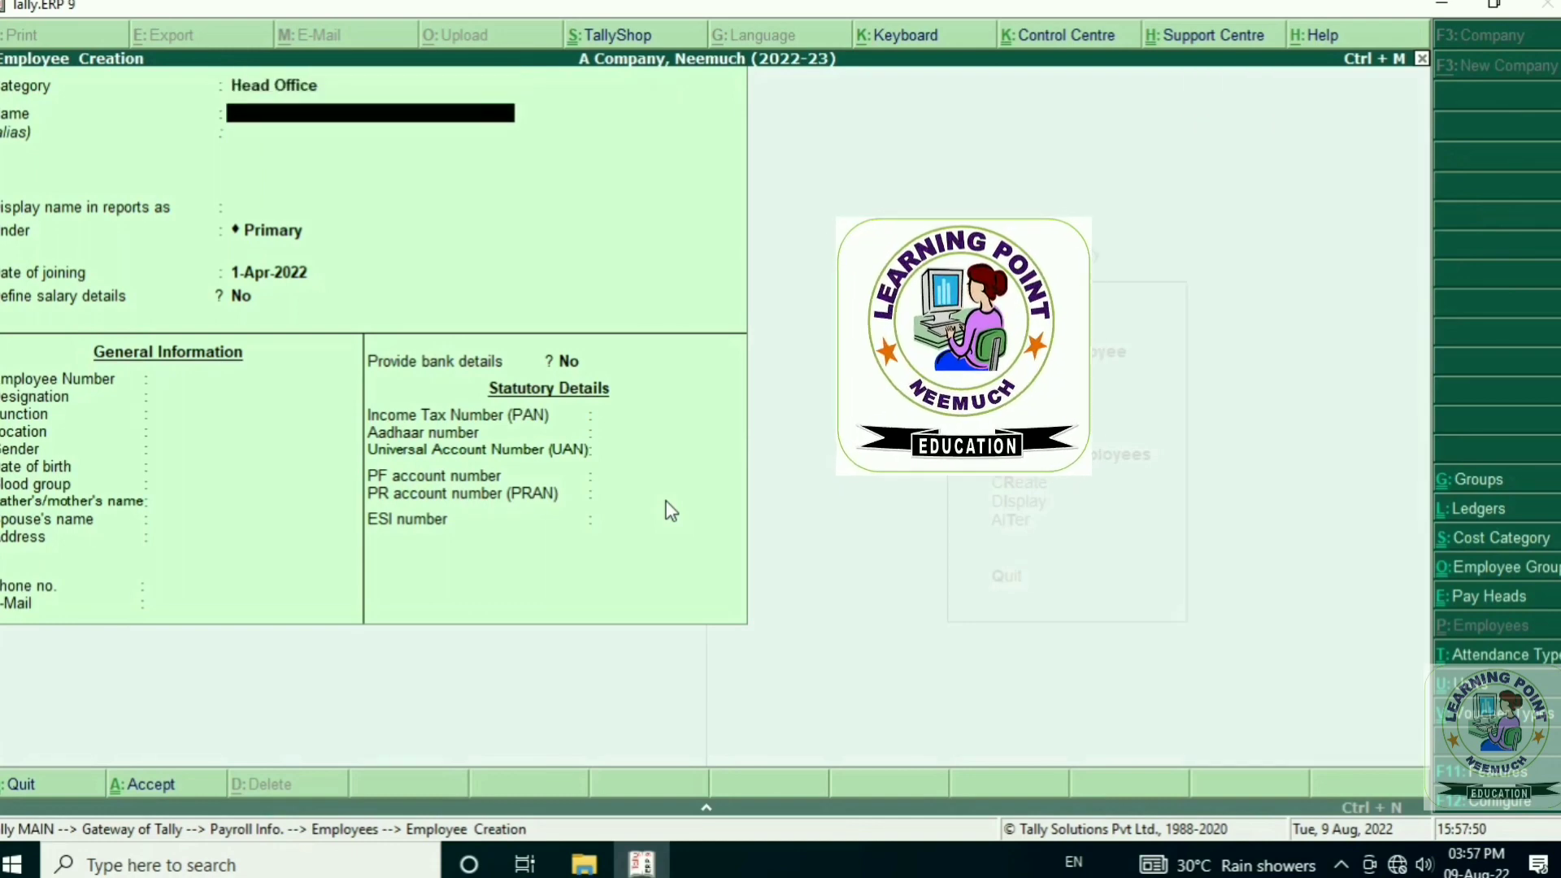
- Enter the Head Office employee's full name, place the employee under the Neemuch group and keep 1-Apr-2022 as the joining date
{"action": "type", "text": "Riy"}
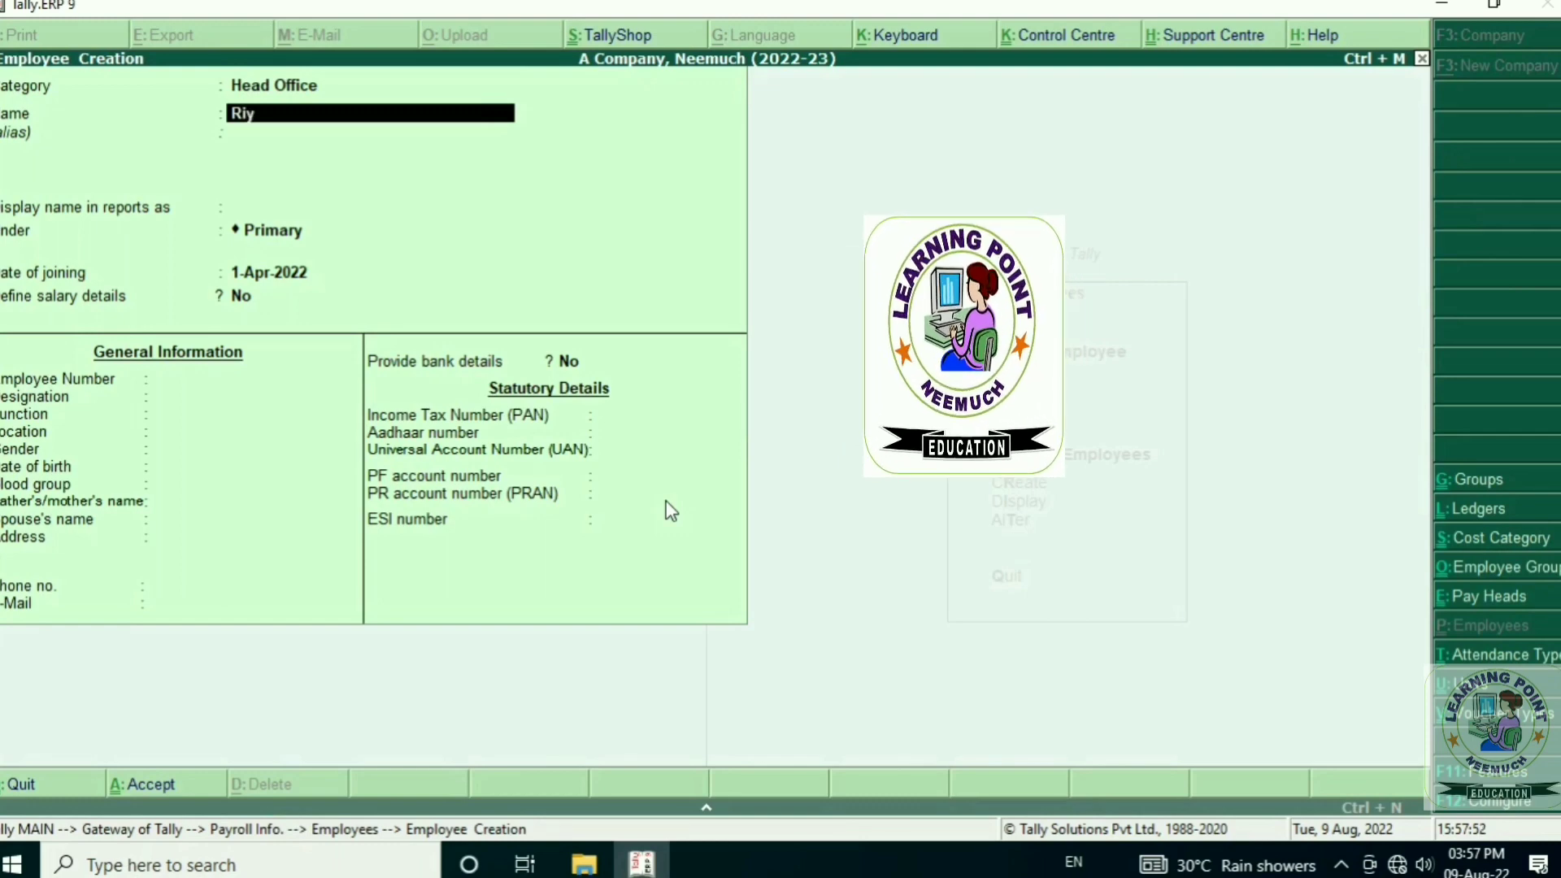
{"action": "type", "text": "a Jain"}
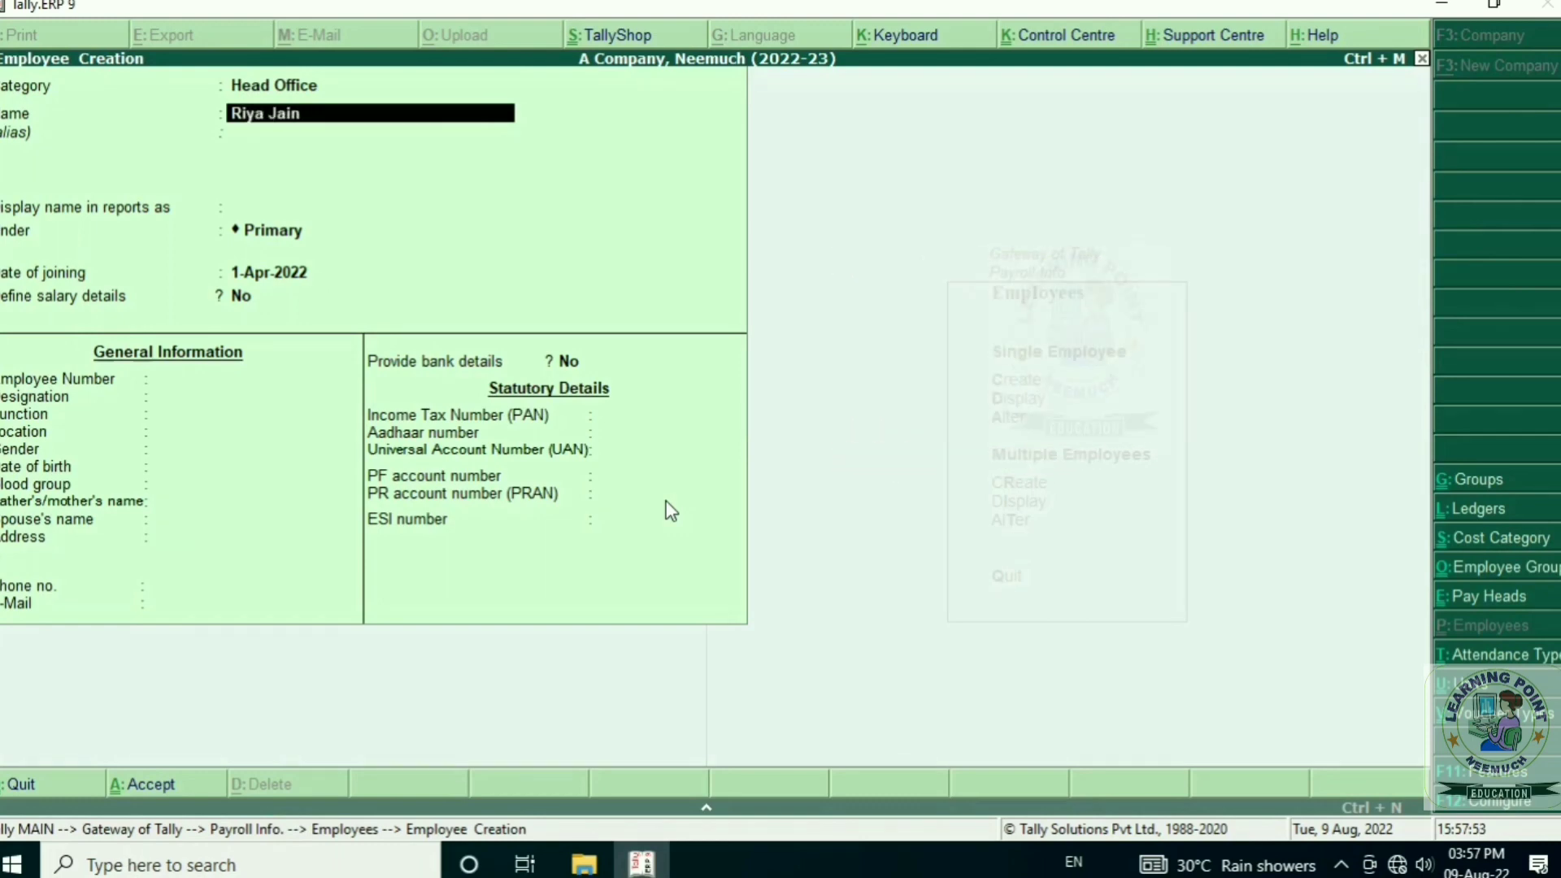
{"action": "key", "text": "Return"}
{"action": "key", "text": "Return"}
{"action": "key", "text": "Return"}
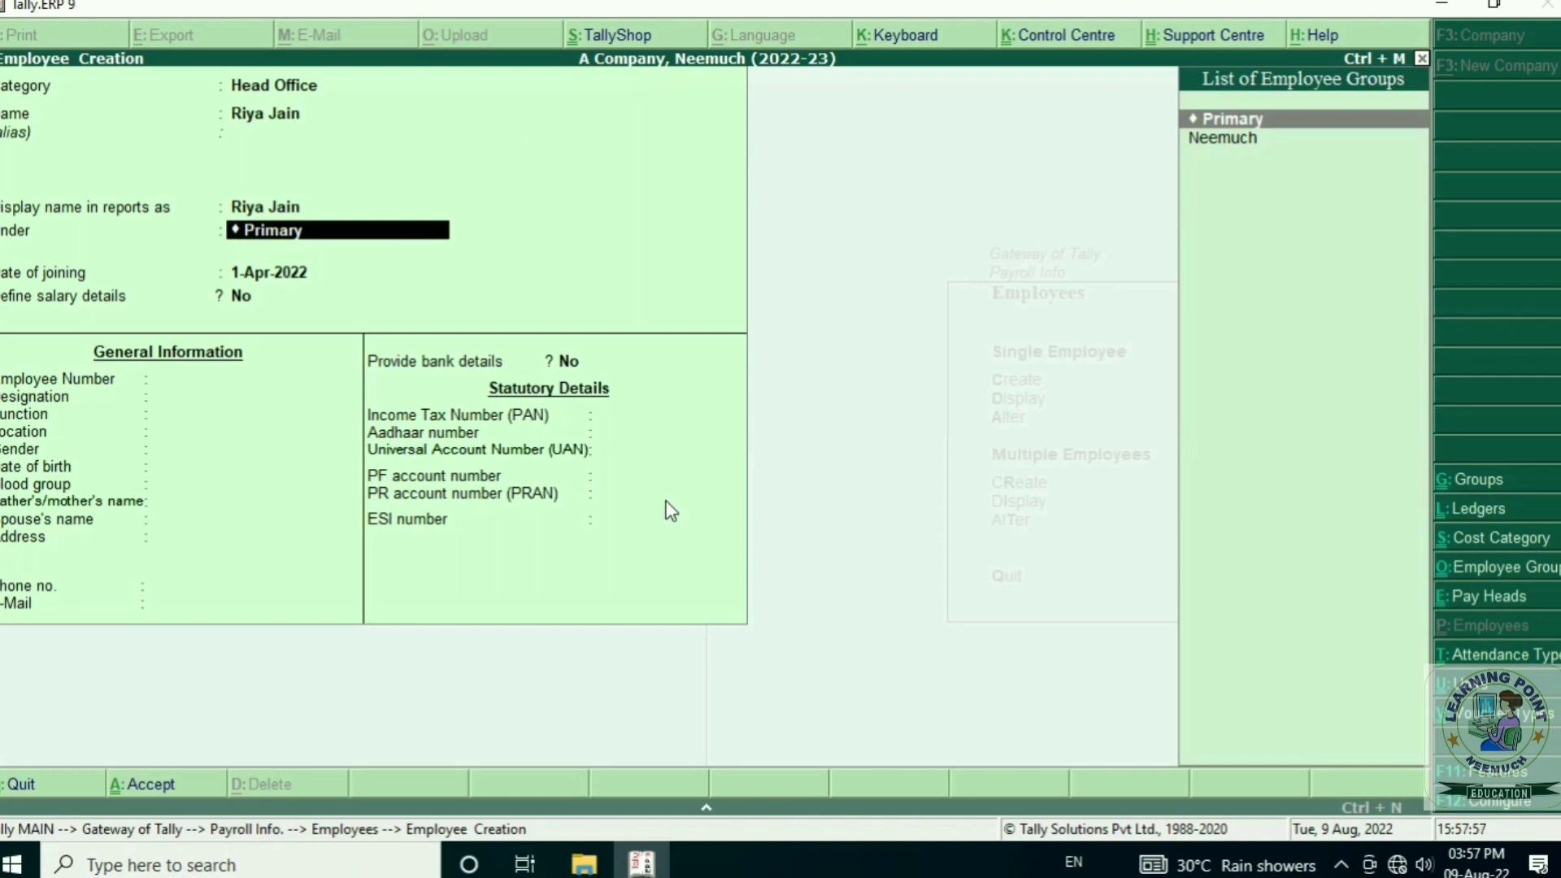
{"action": "key", "text": "Down"}
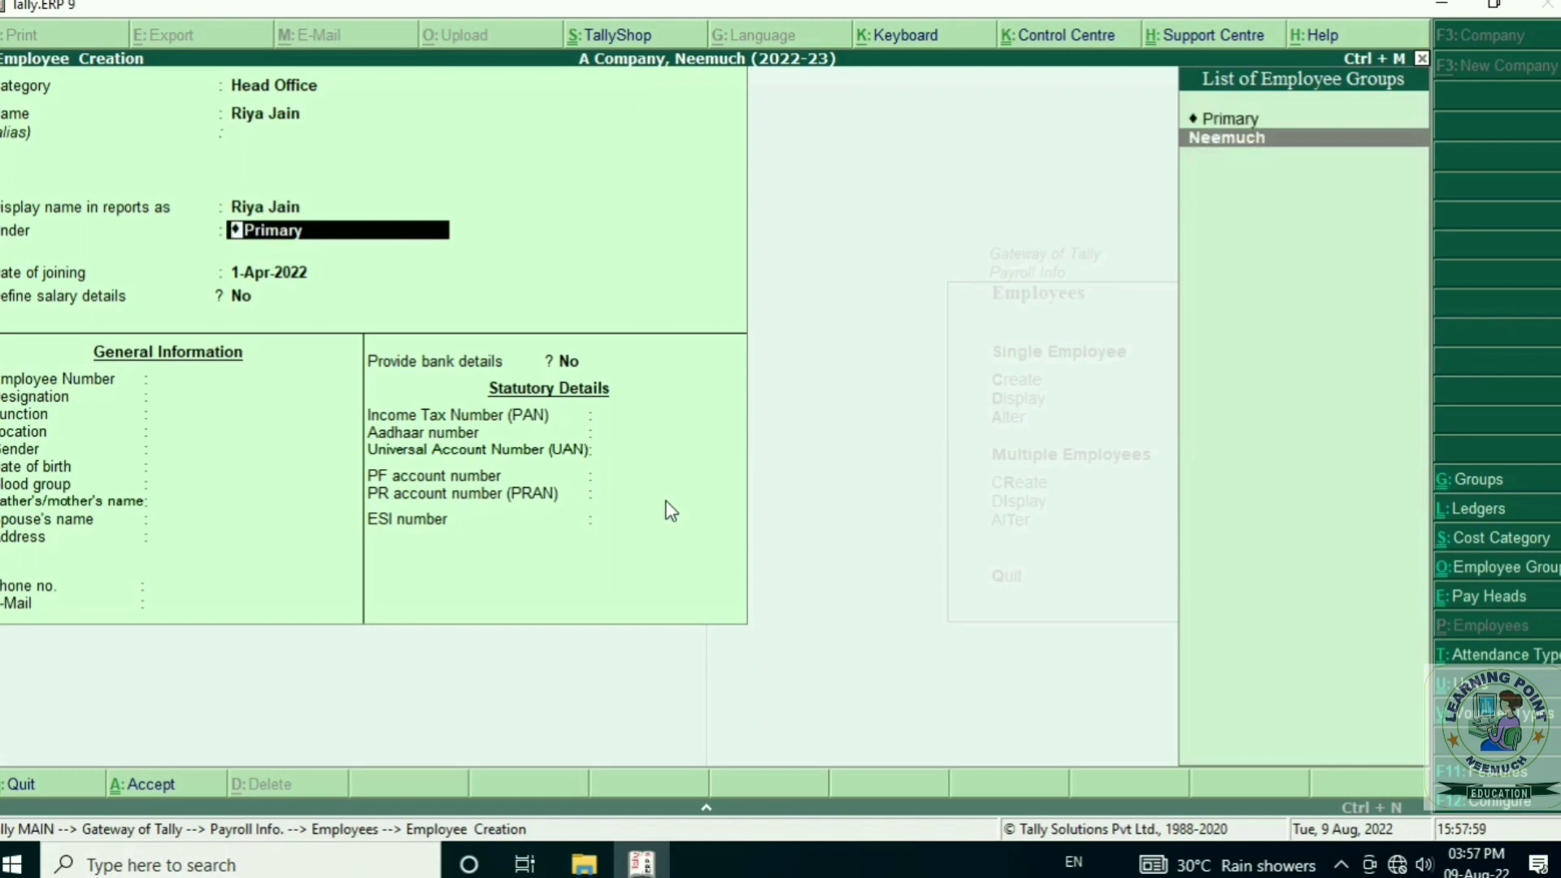
{"action": "key", "text": "Return"}
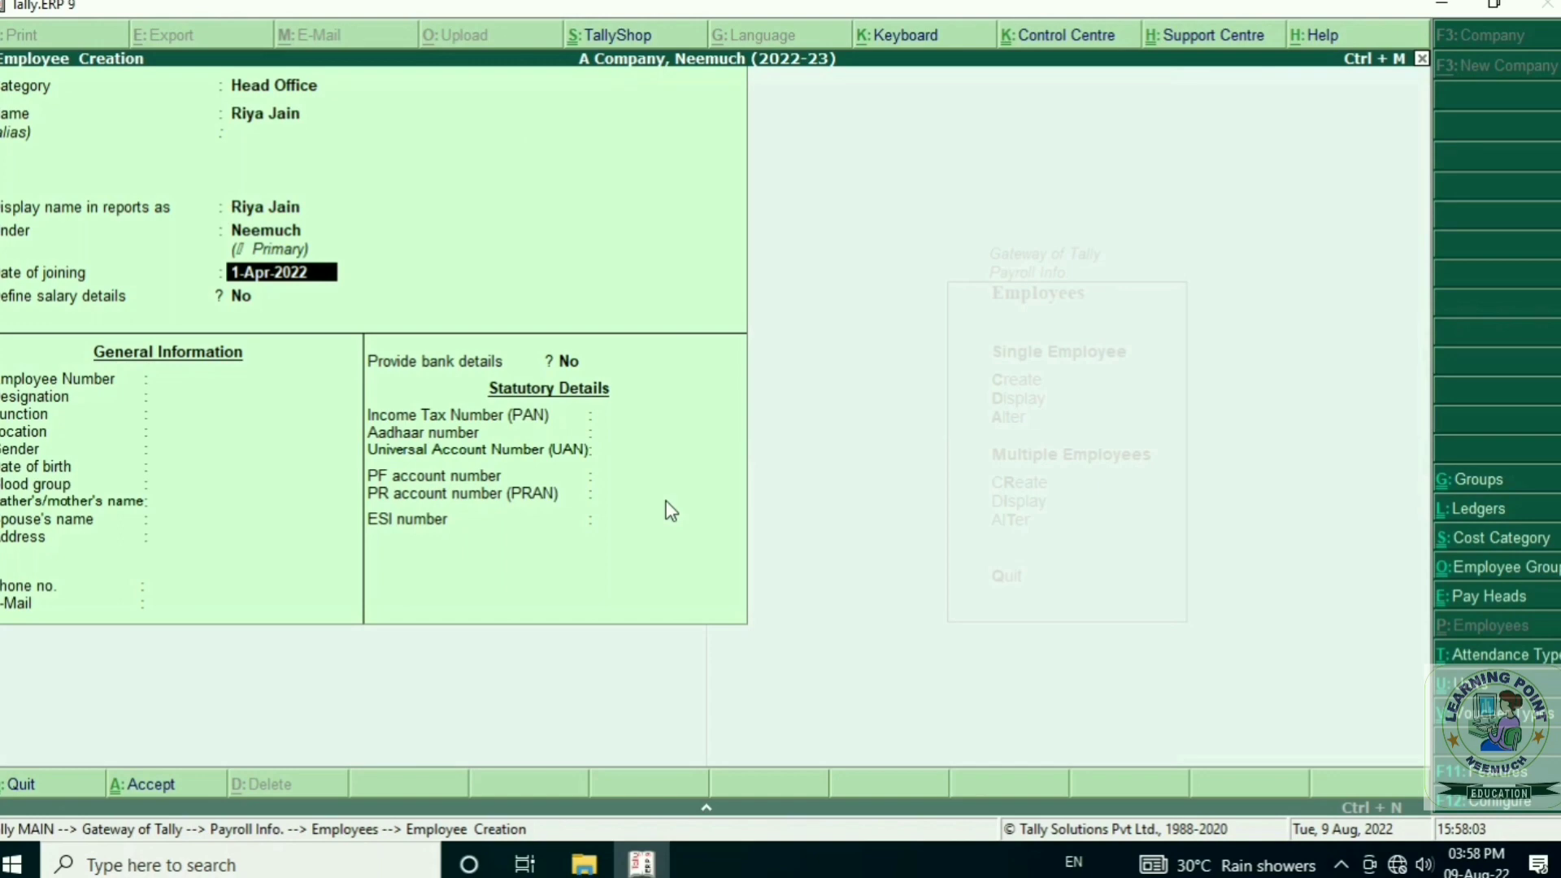
{"action": "key", "text": "Return"}
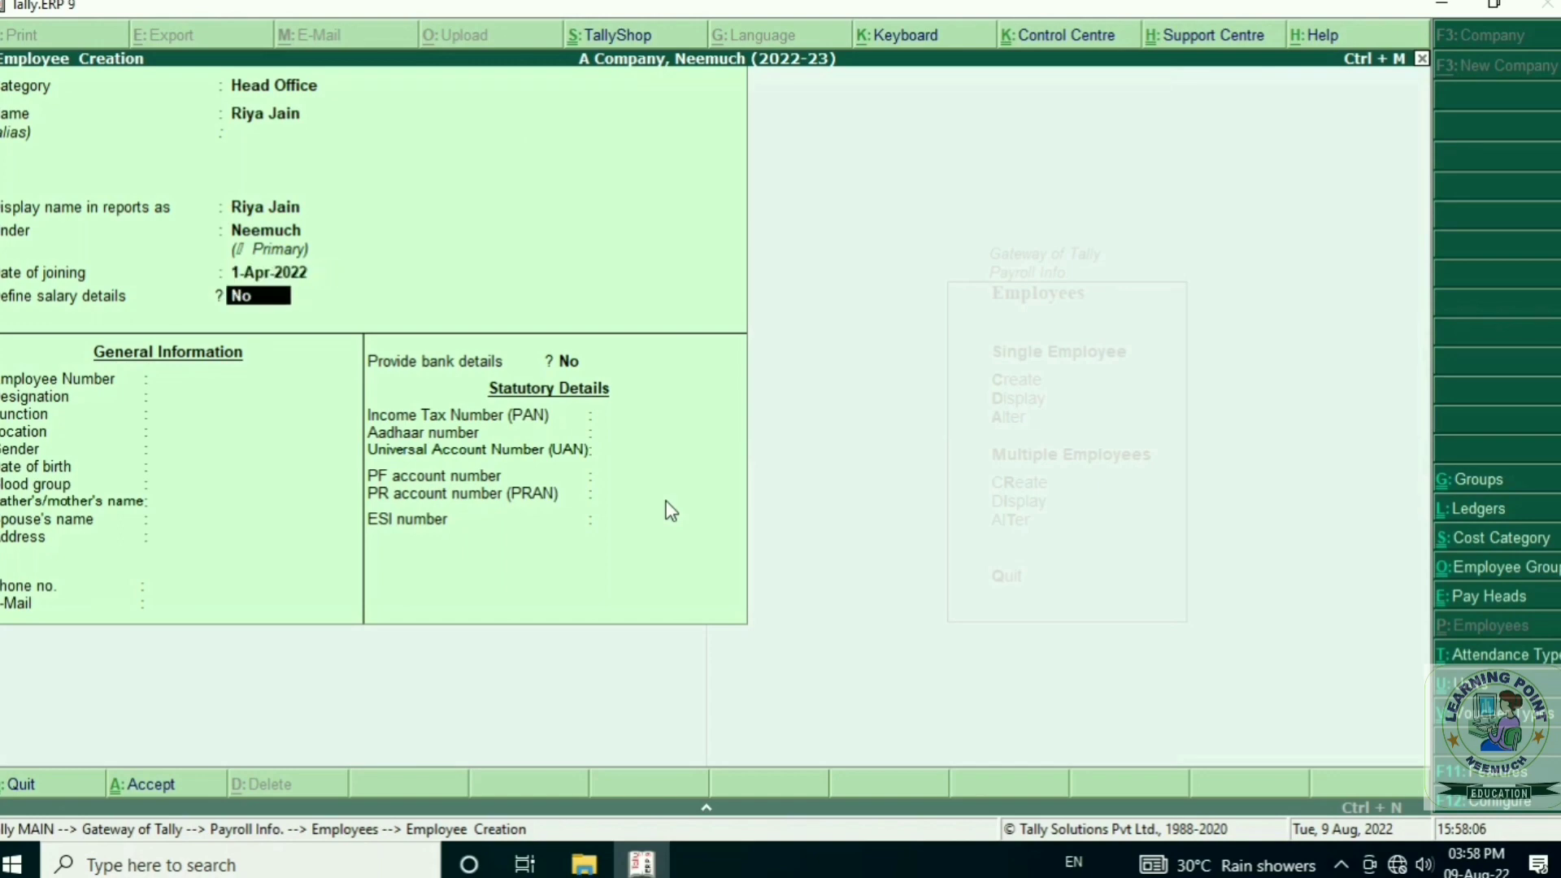
- Define the employee's salary details from 1-Apr-2022 by copying the pay heads from the Neemuch employee group, and save the employee
{"action": "type", "text": "y"}
{"action": "key", "text": "Return"}
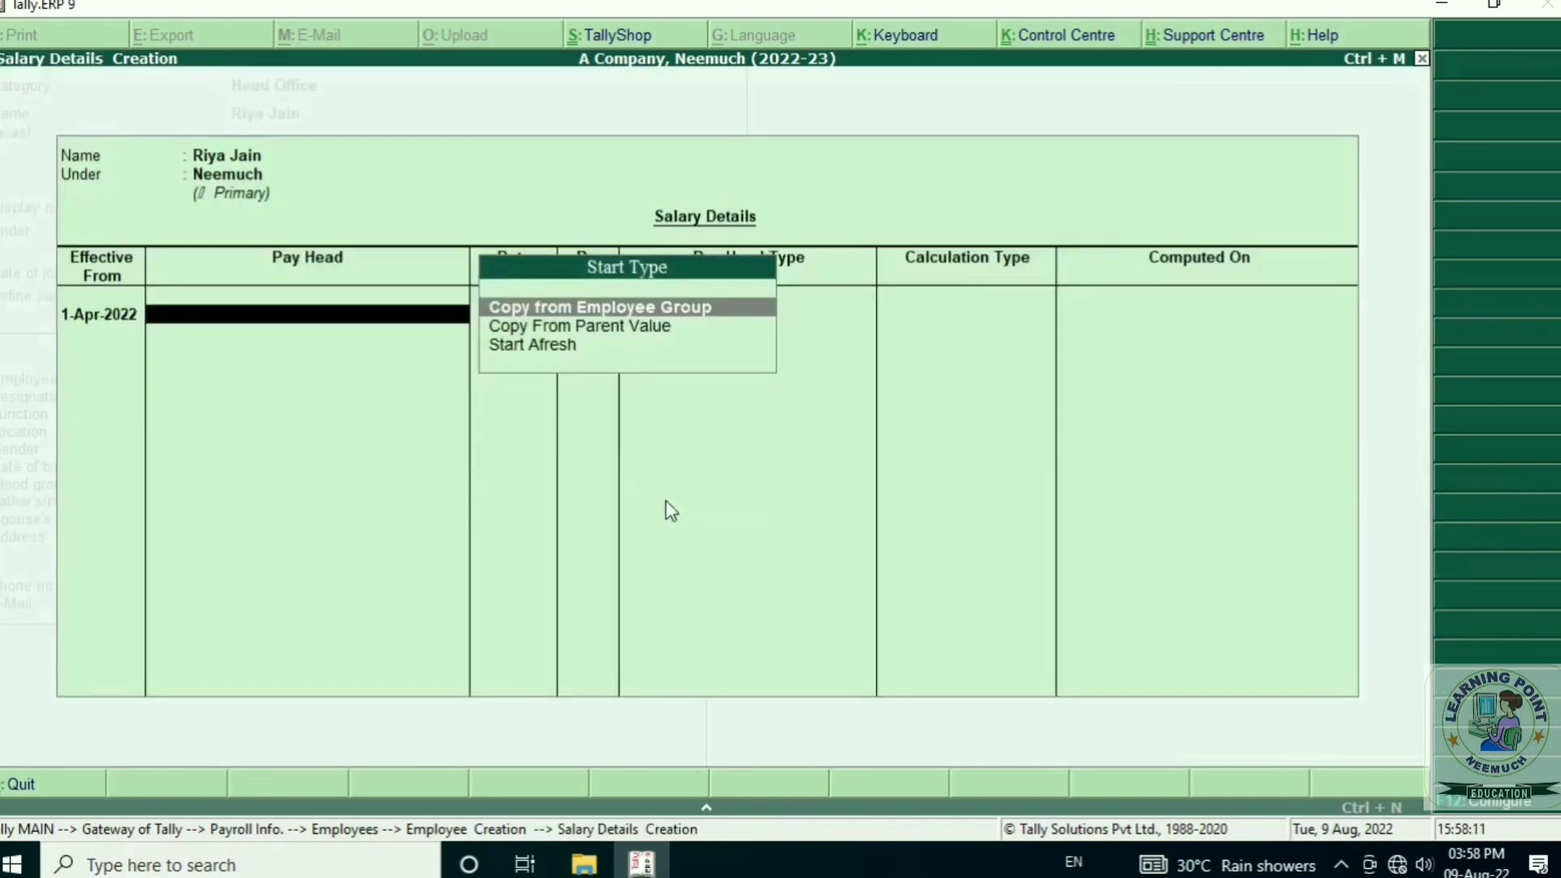
{"action": "key", "text": "Return"}
{"action": "key", "text": "Down"}
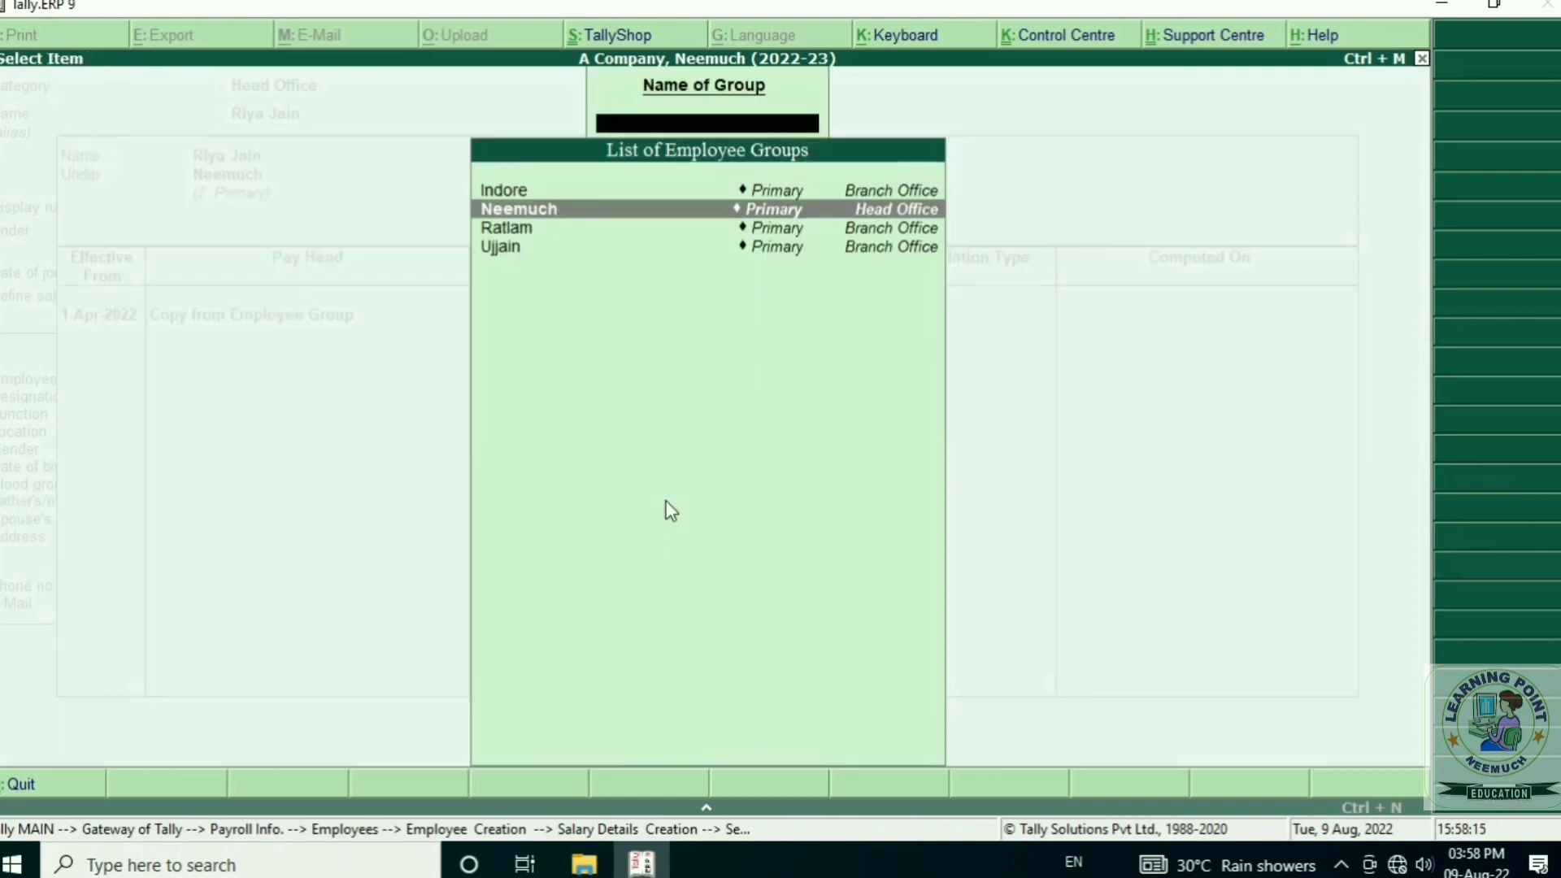
{"action": "key", "text": "Return"}
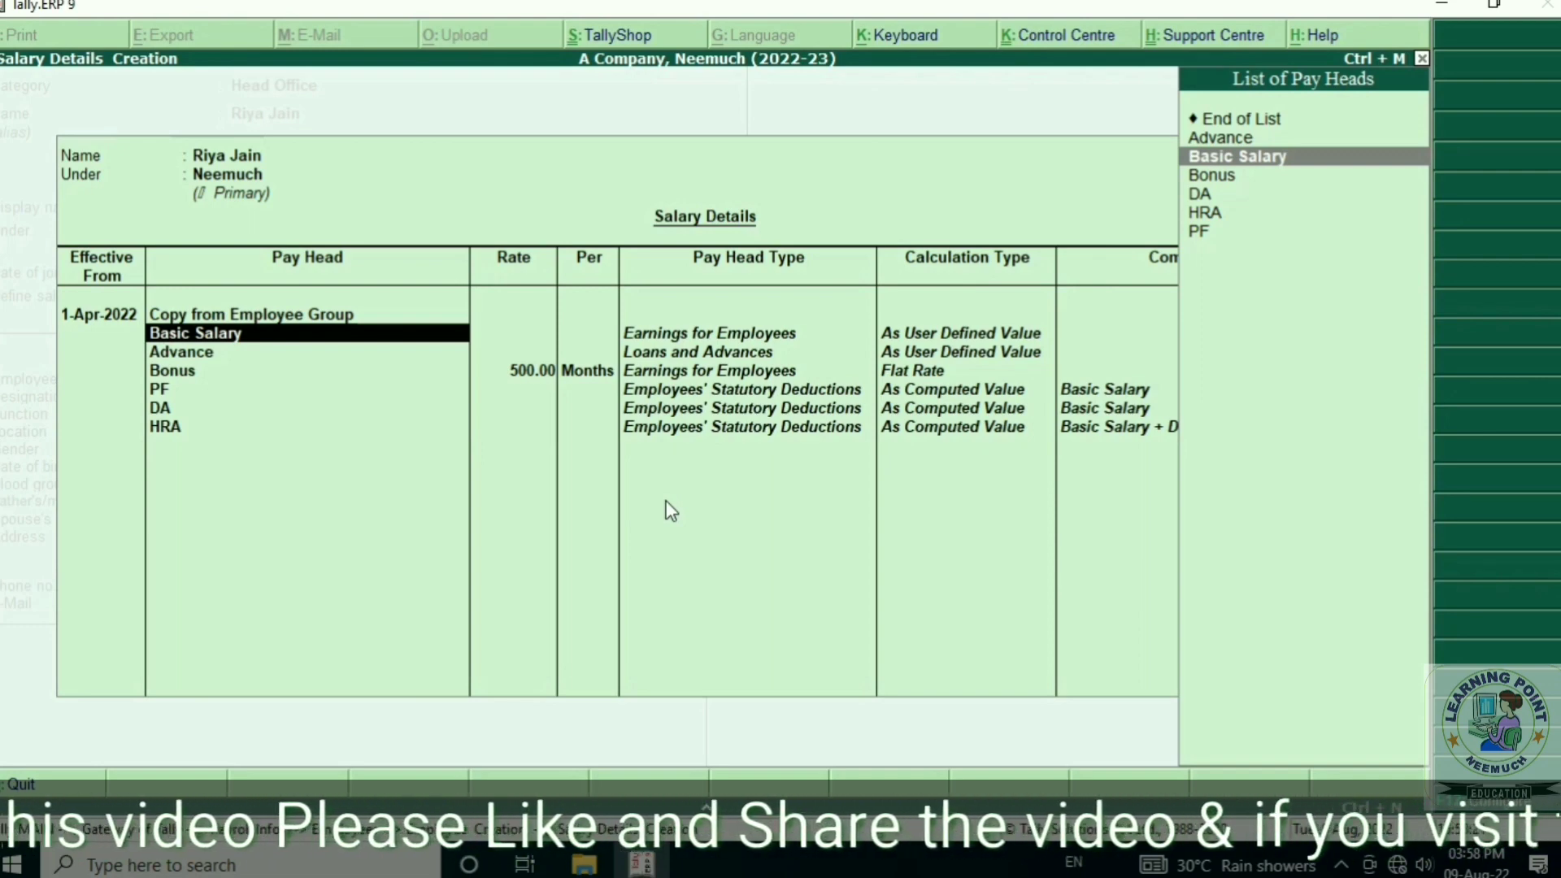
{"action": "key", "text": "ctrl+a"}
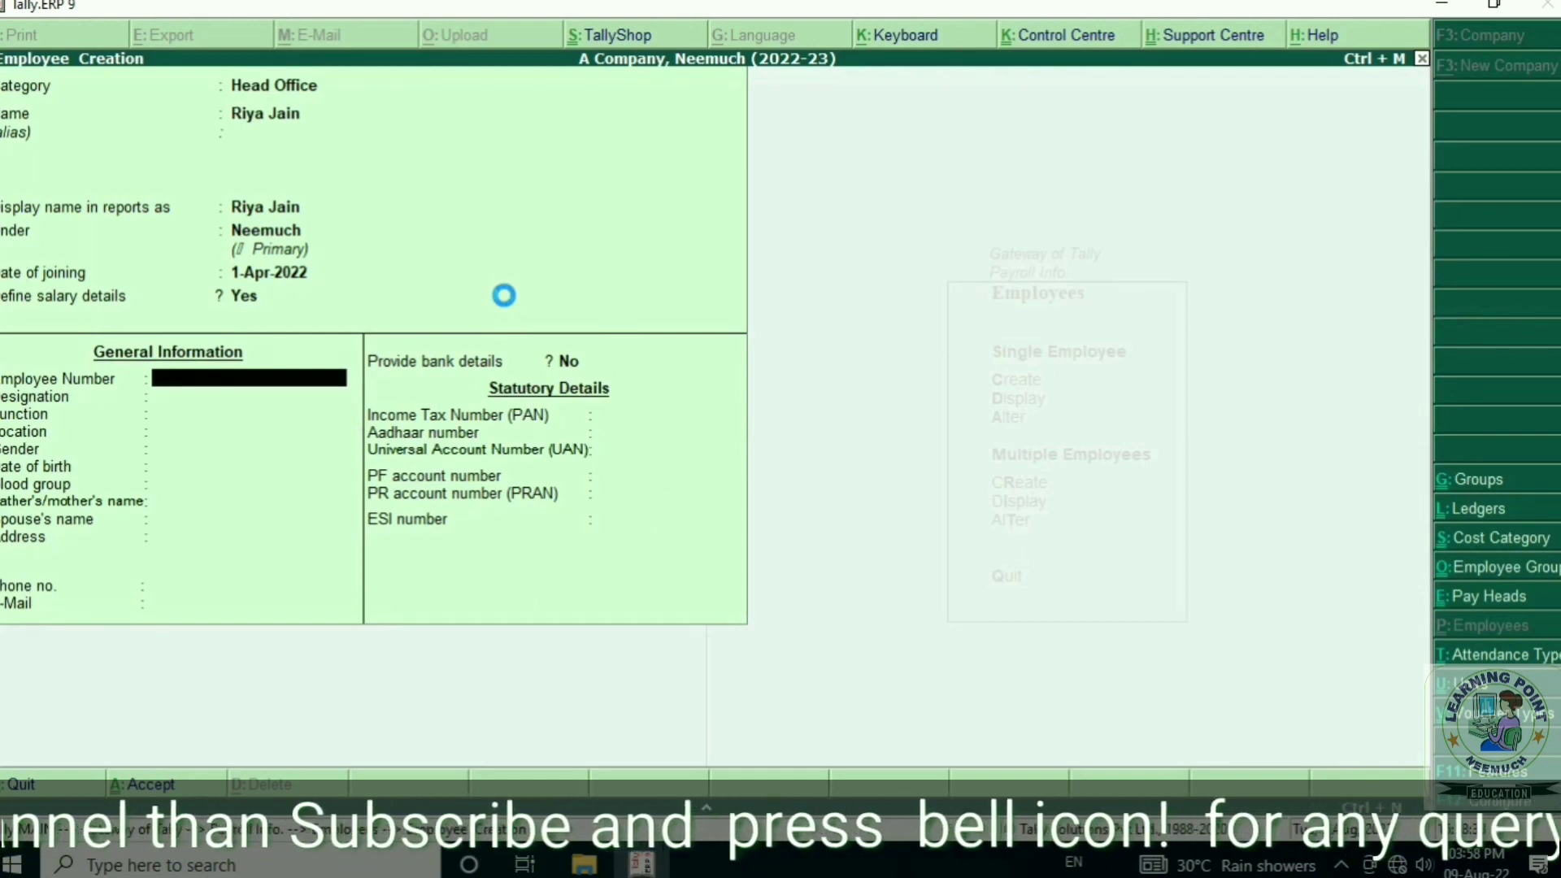
{"action": "key", "text": "ctrl+a"}
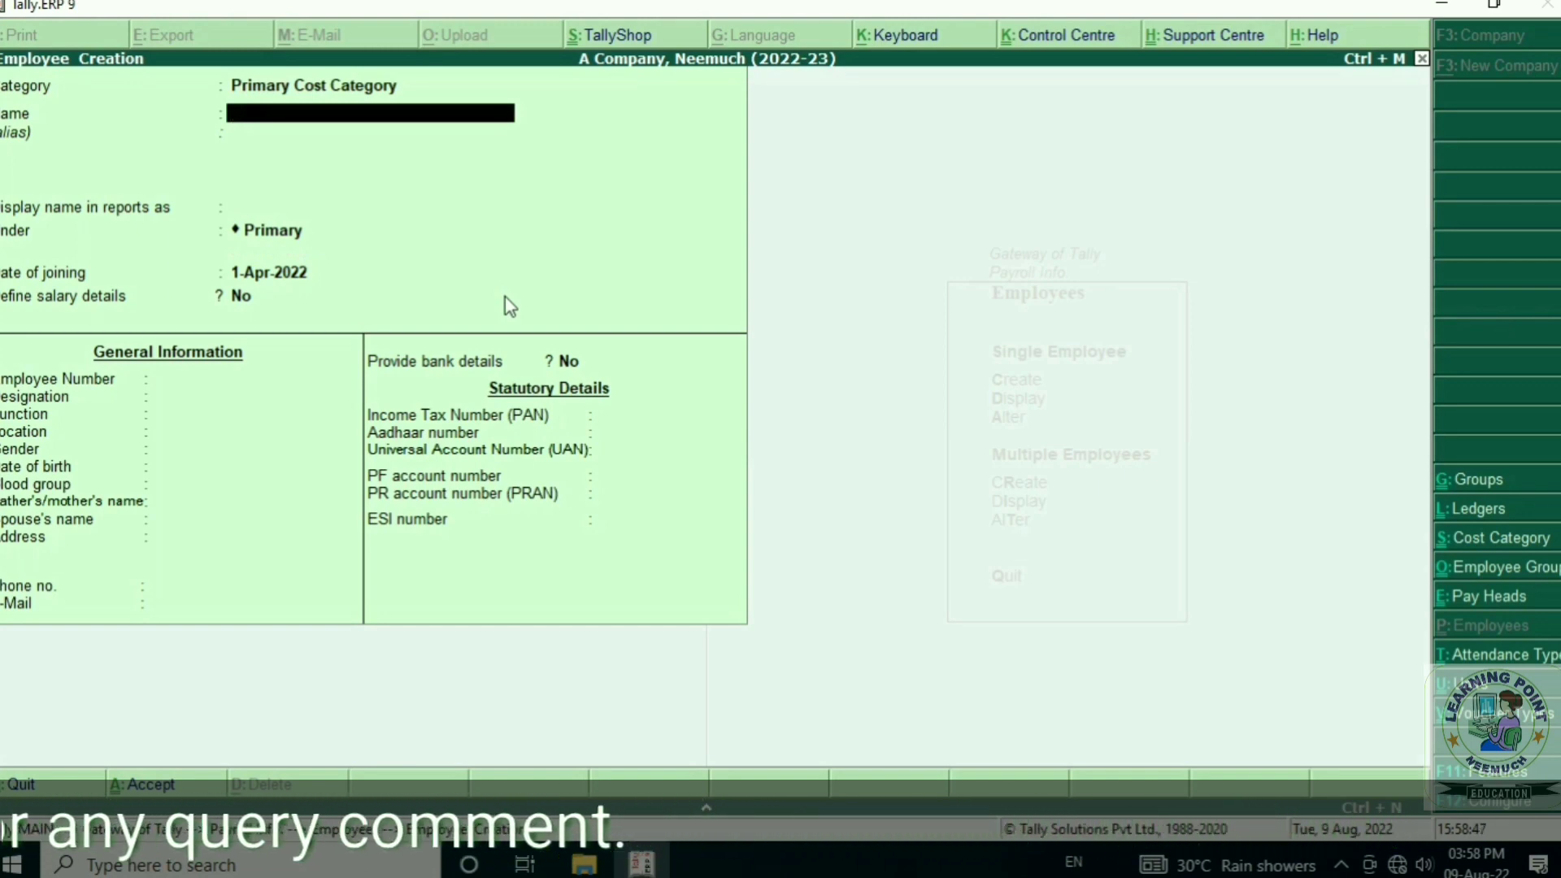
- Assign the Branch Office category to a second employee and enter the employee's full name
{"action": "key", "text": "BackSpace"}
{"action": "type", "text": "B"}
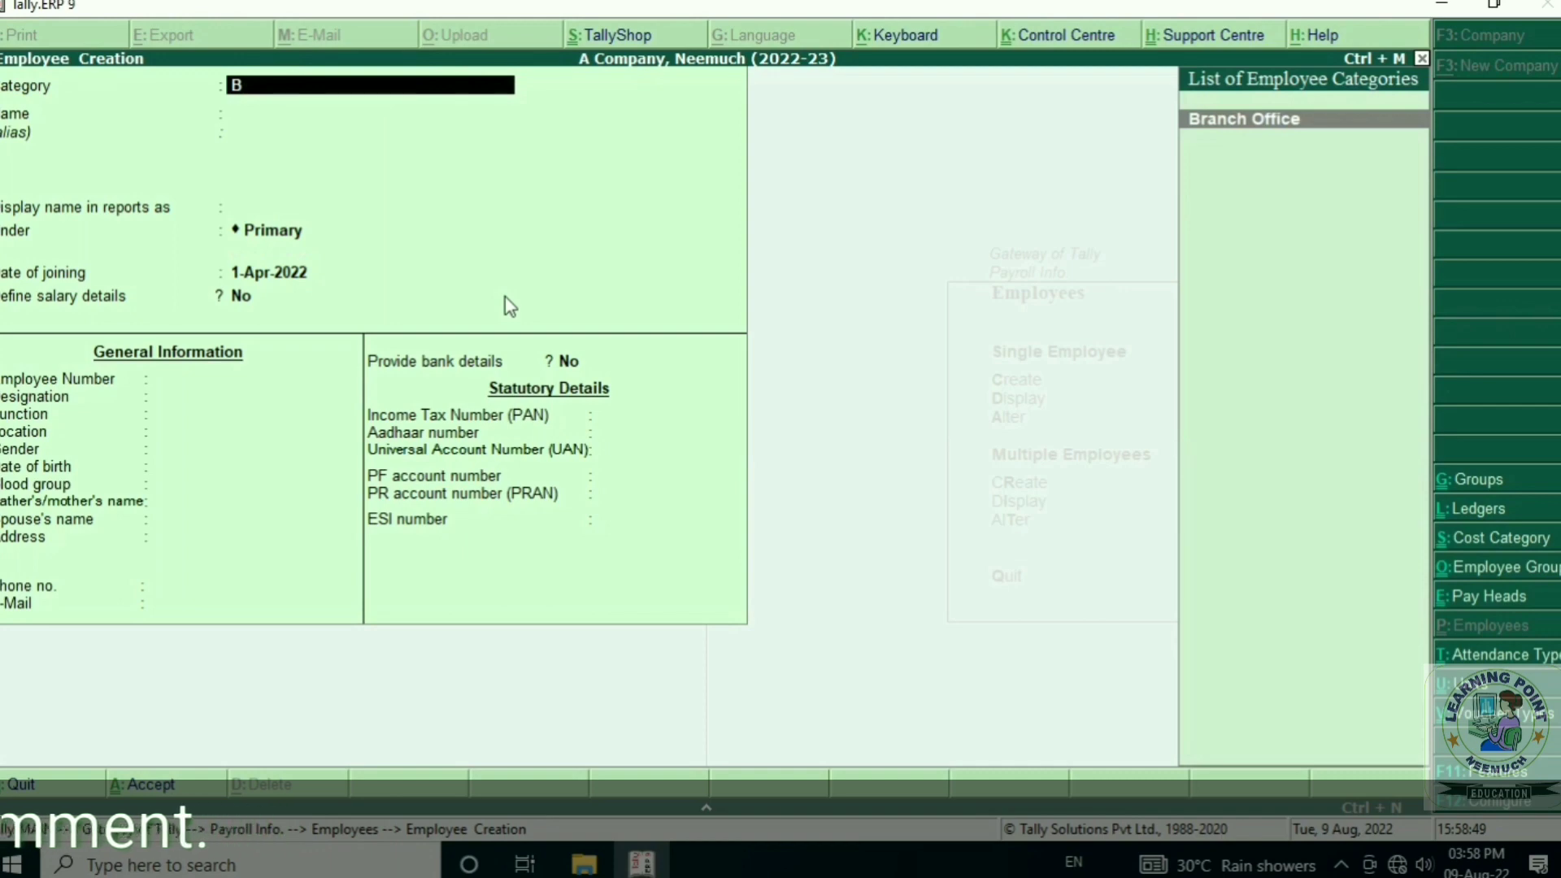
{"action": "key", "text": "Return"}
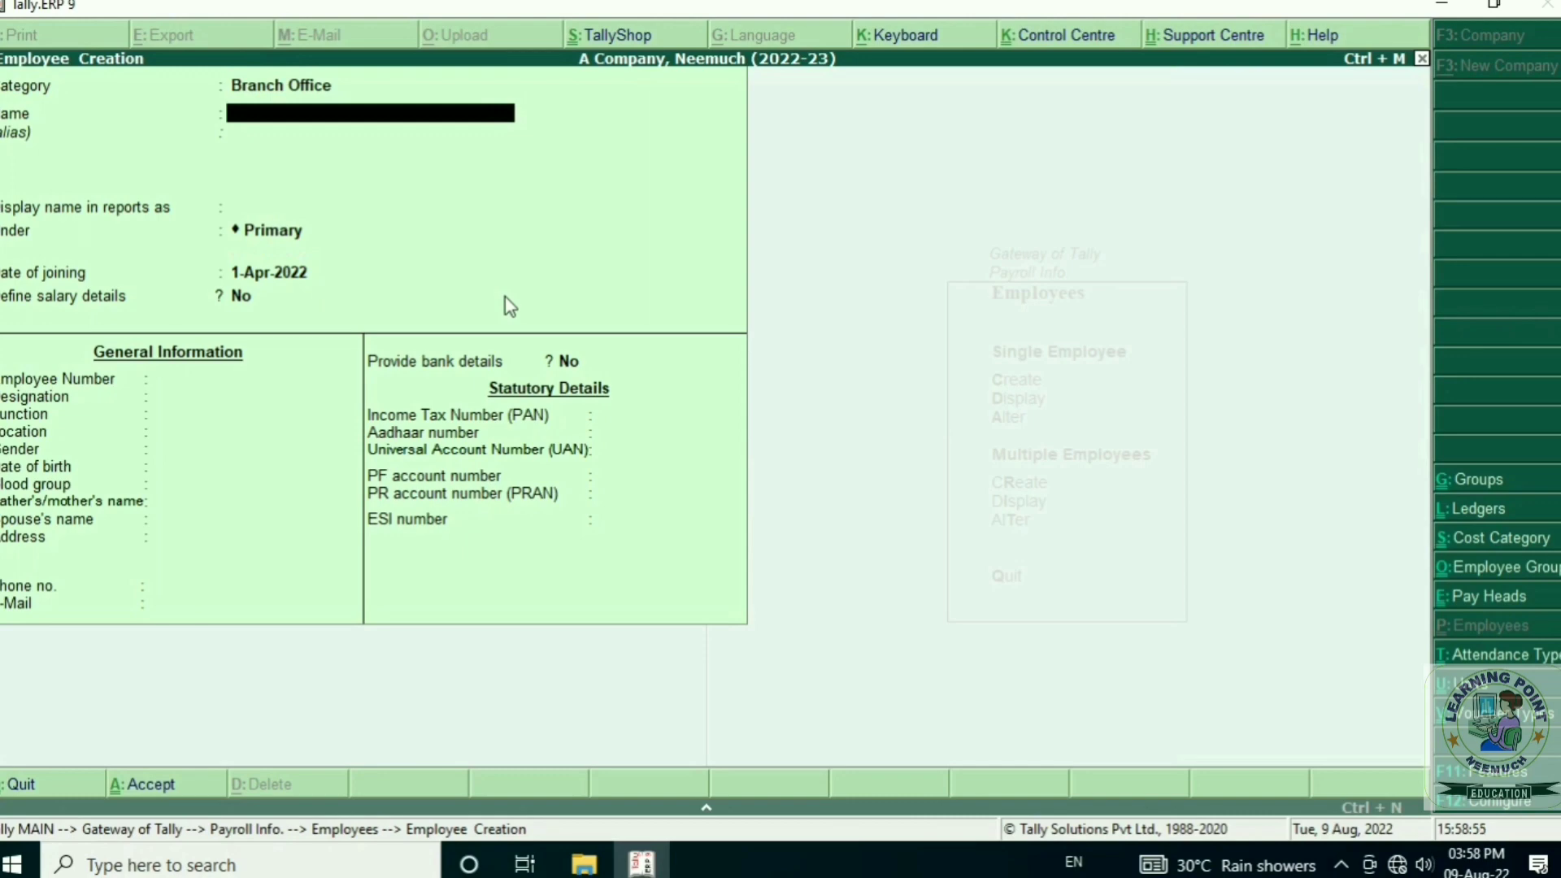
{"action": "type", "text": "Samyak Porwal"}
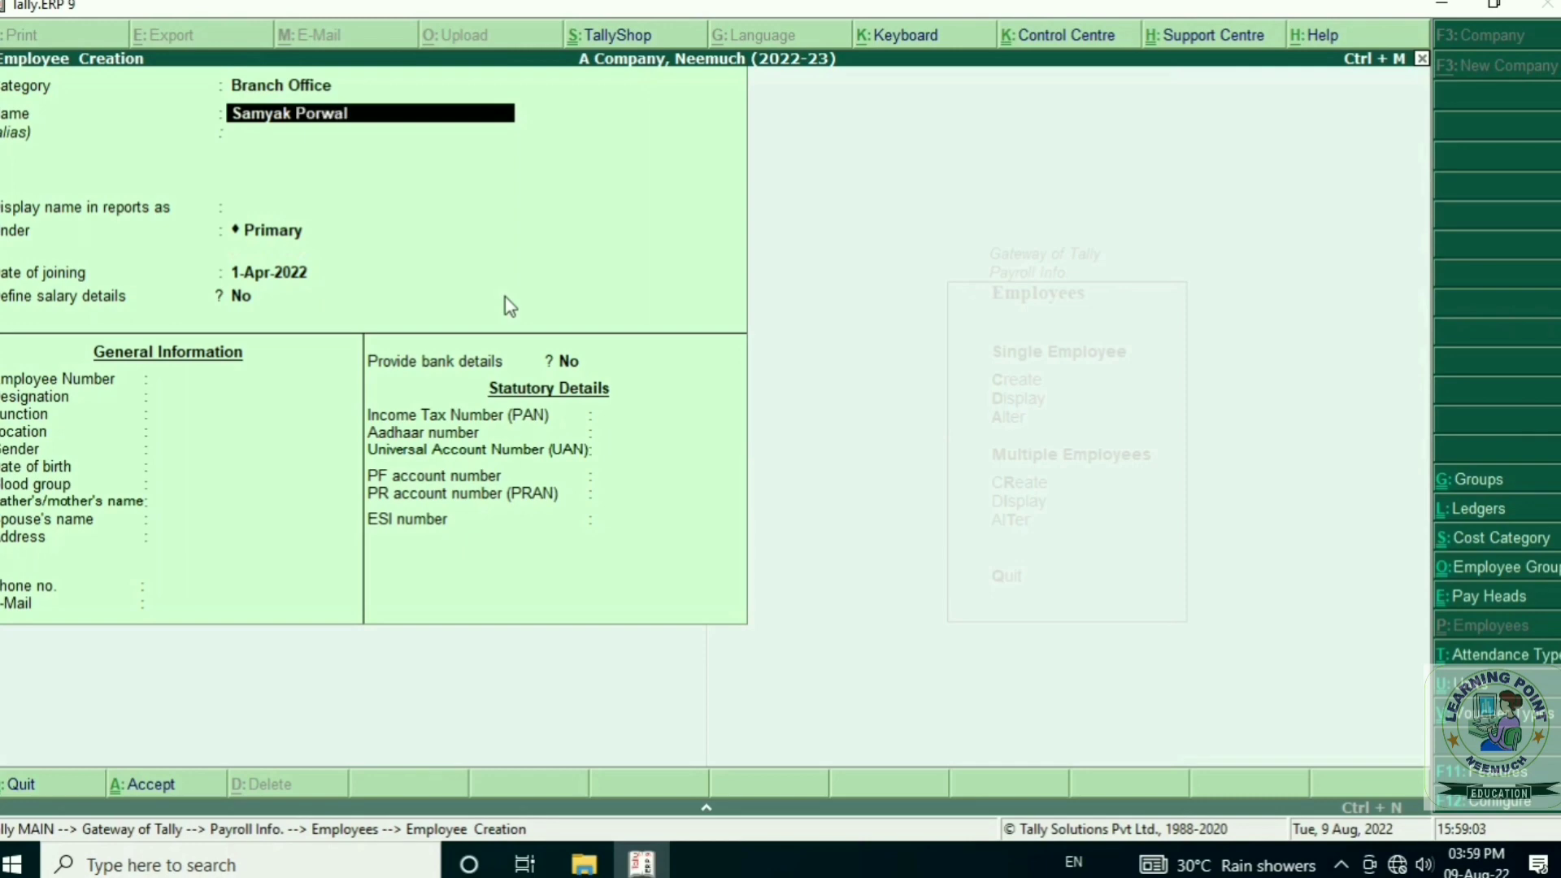
{"action": "key", "text": "Return"}
{"action": "key", "text": "Return"}
{"action": "key", "text": "Return"}
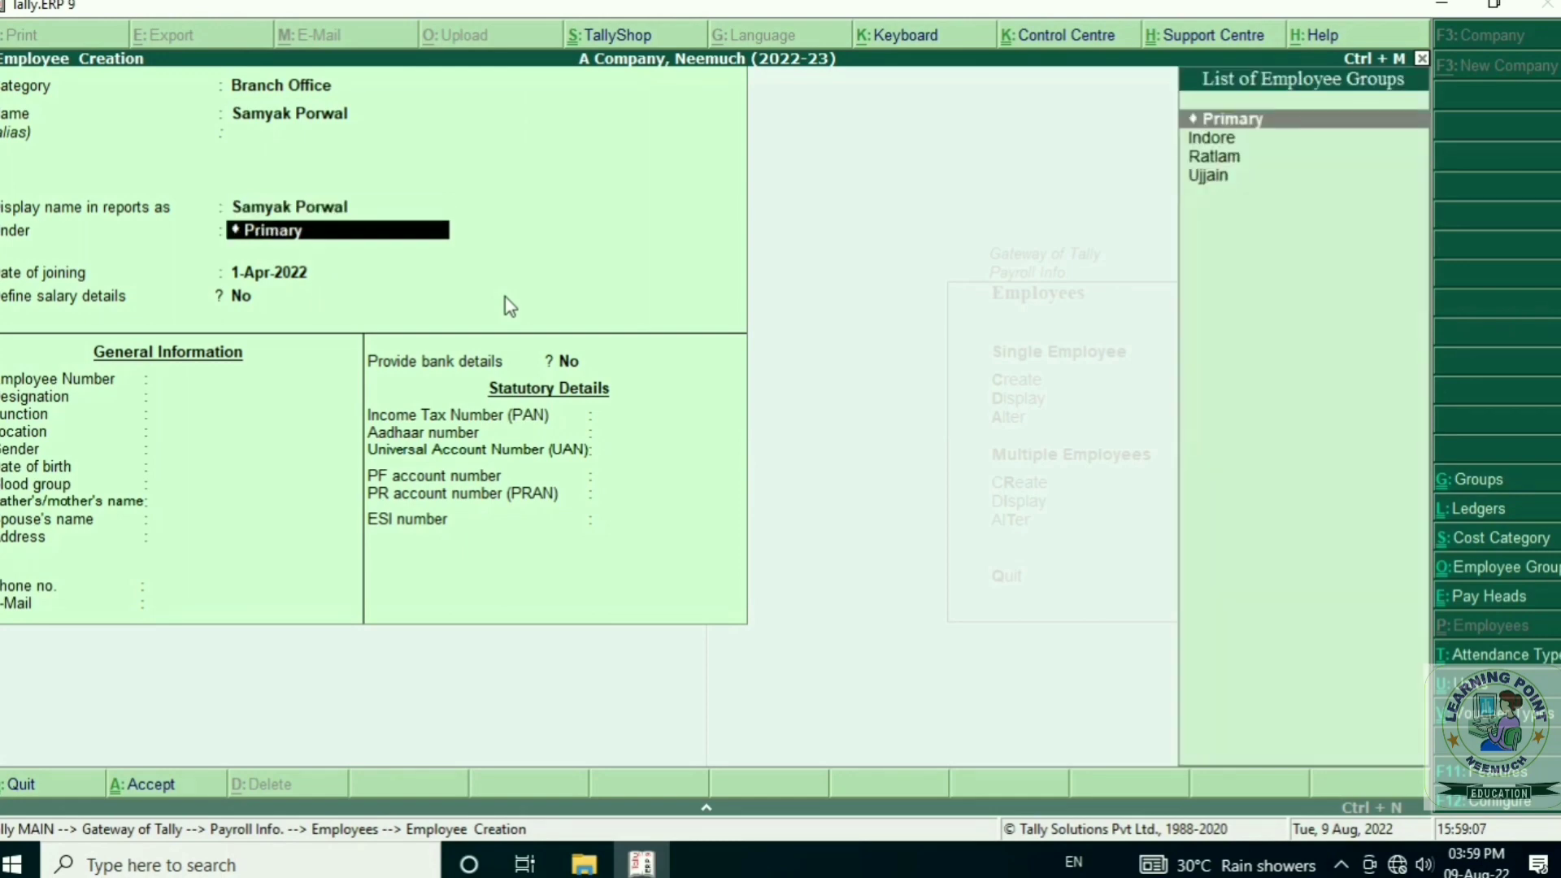
- Place the Branch Office employee under the Ujjain group, keeping 1-Apr-2022 as the joining date
{"action": "key", "text": "Down"}
{"action": "key", "text": "Down"}
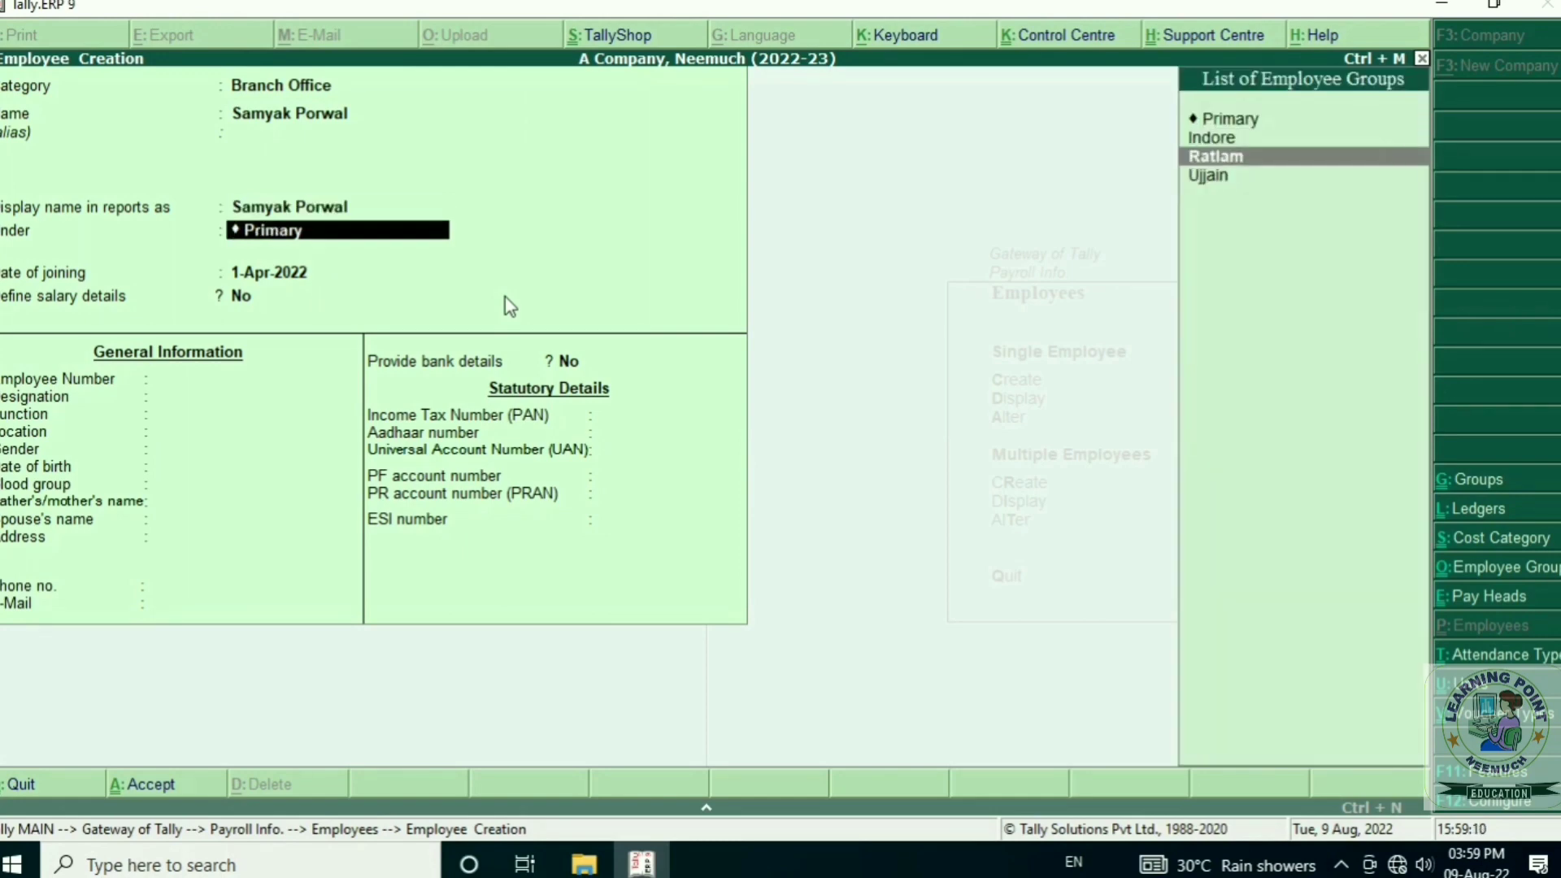
{"action": "key", "text": "Down"}
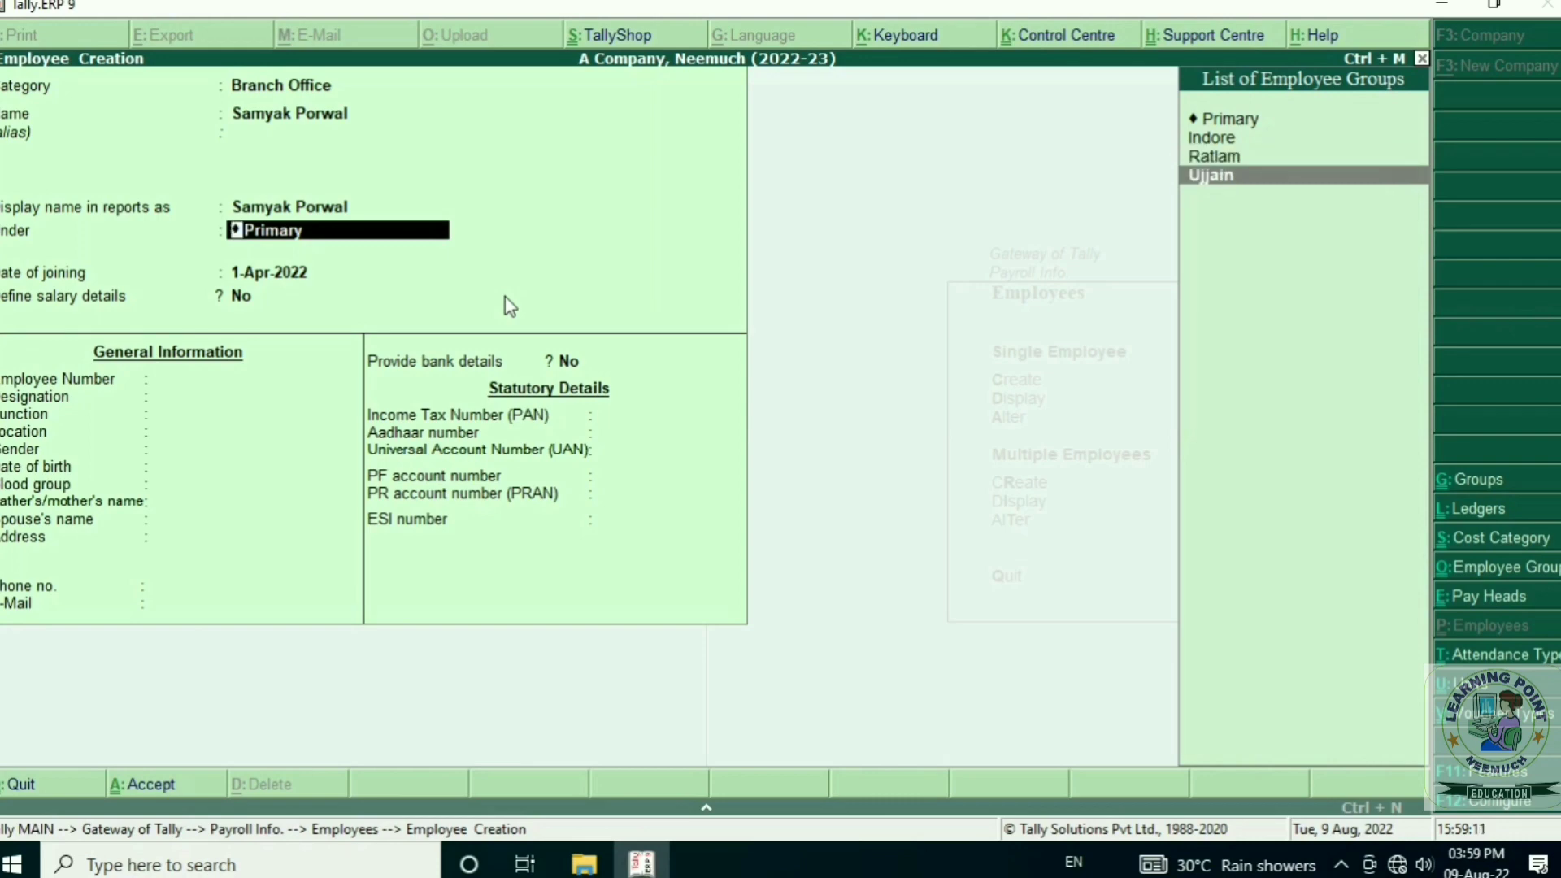
{"action": "key", "text": "Return"}
{"action": "key", "text": "Return"}
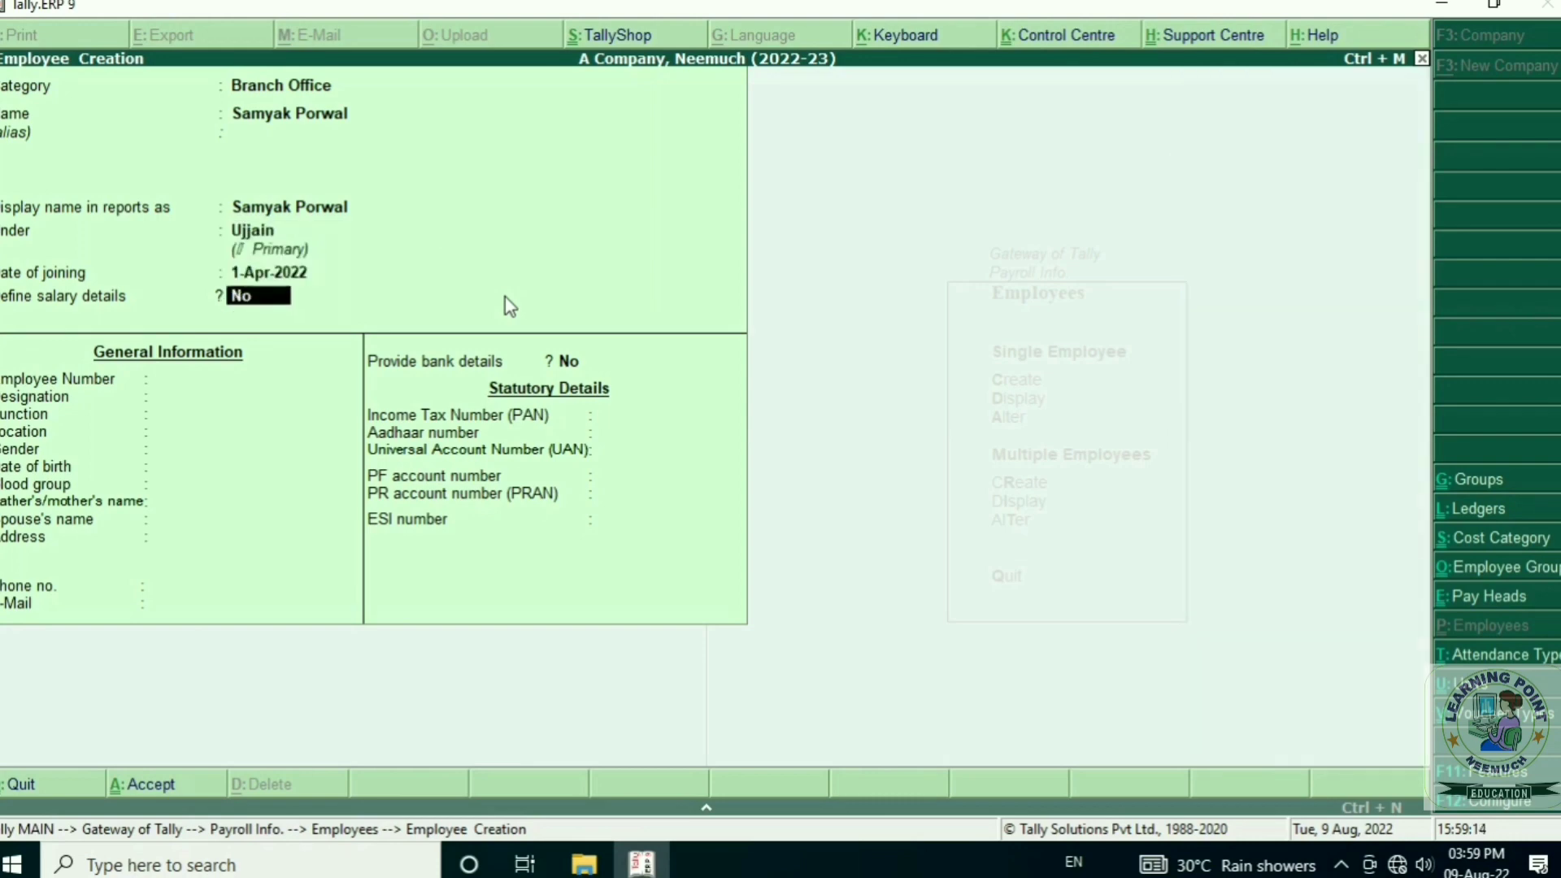
- Define the Branch Office employee's salary details from 1-Apr-2022 by copying the pay heads from the Ujjain employee group
{"action": "type", "text": "y"}
{"action": "key", "text": "Return"}
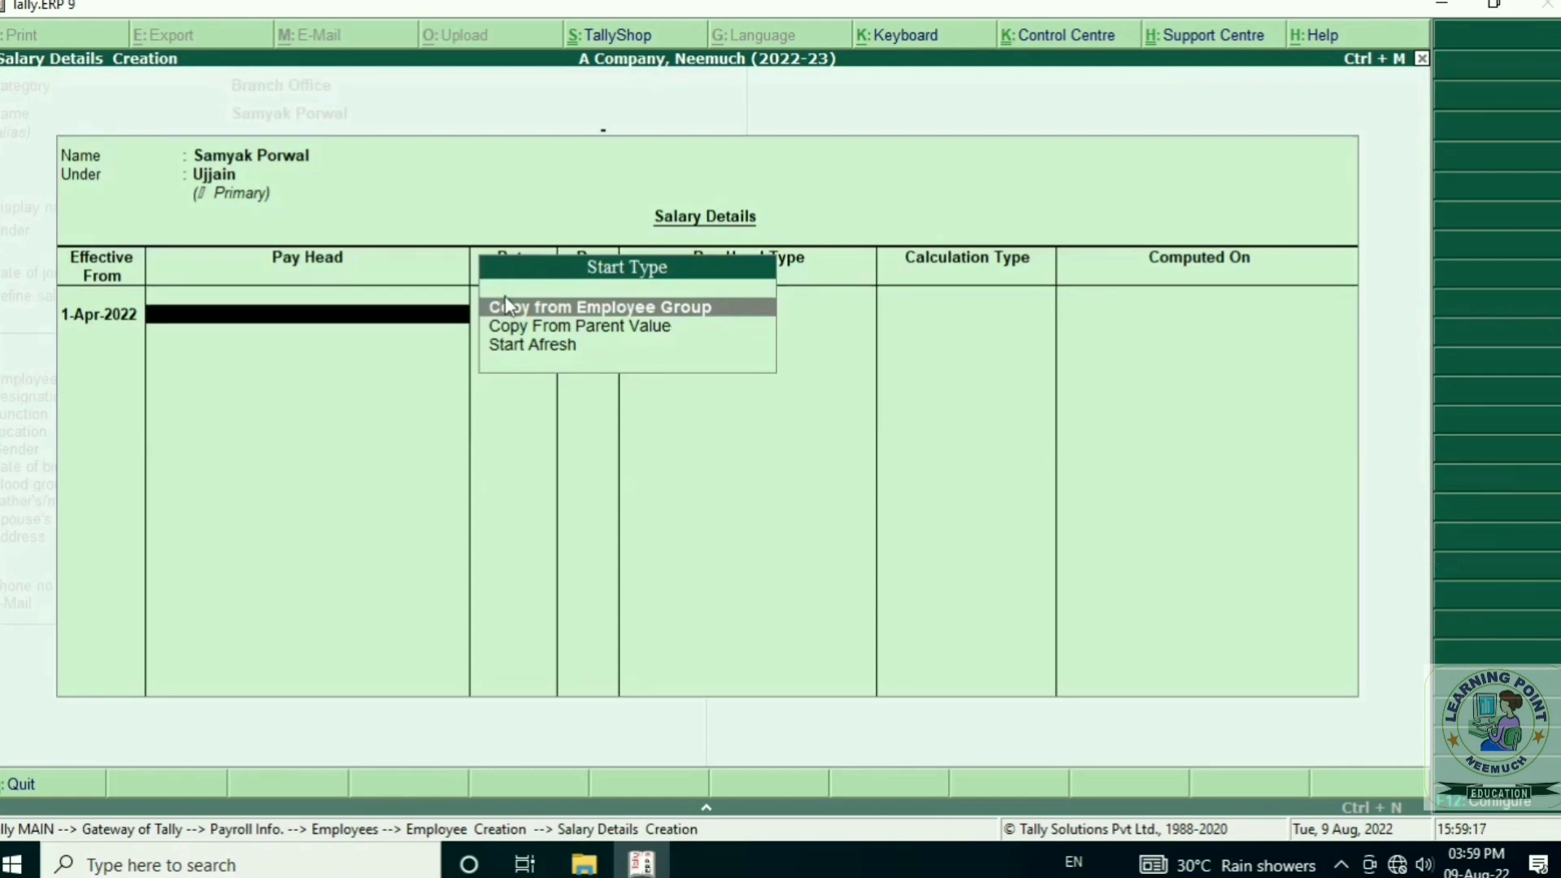
{"action": "key", "text": "Return"}
{"action": "key", "text": "Down"}
{"action": "key", "text": "Down"}
{"action": "key", "text": "Down"}
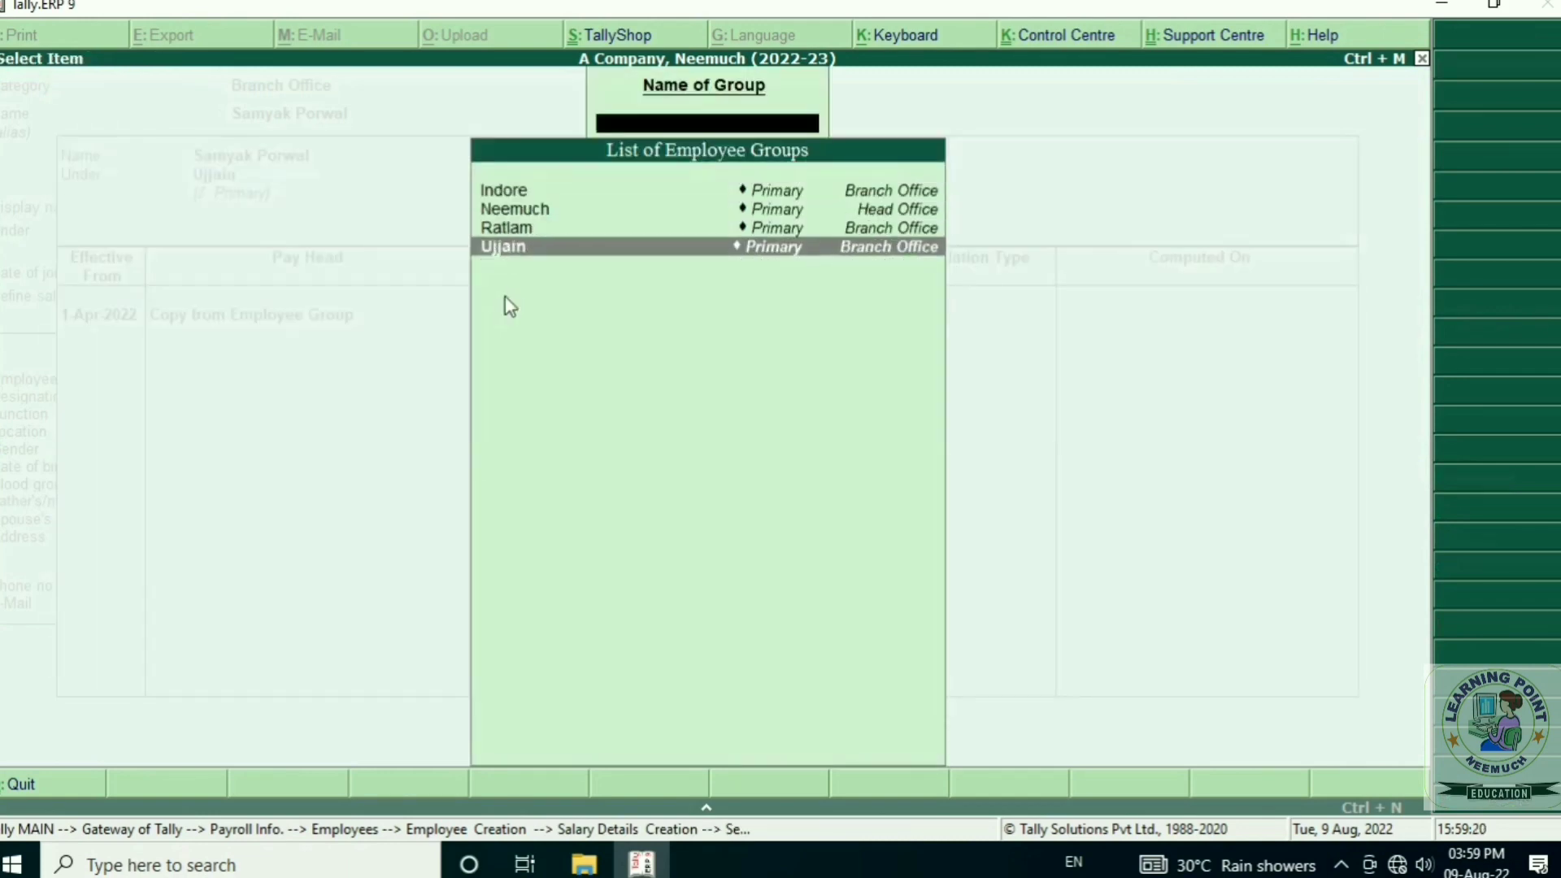
{"action": "key", "text": "Return"}
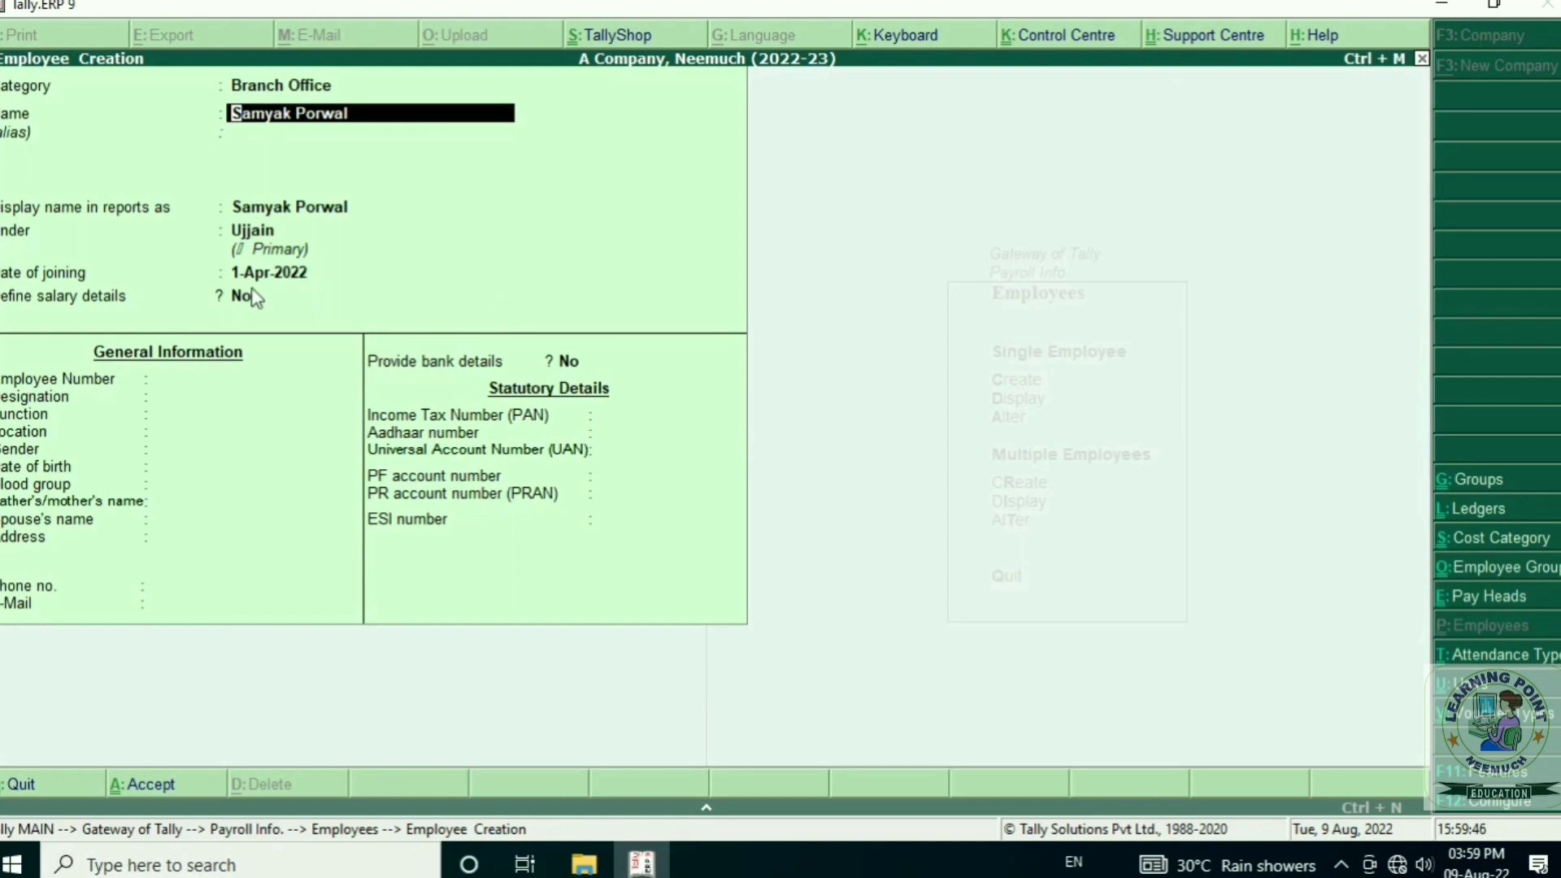
- Reopen the Branch Office employee's salary details to check and accept the copied pay heads, and save the employee
{"action": "left_click", "coordinate": [318, 301]}
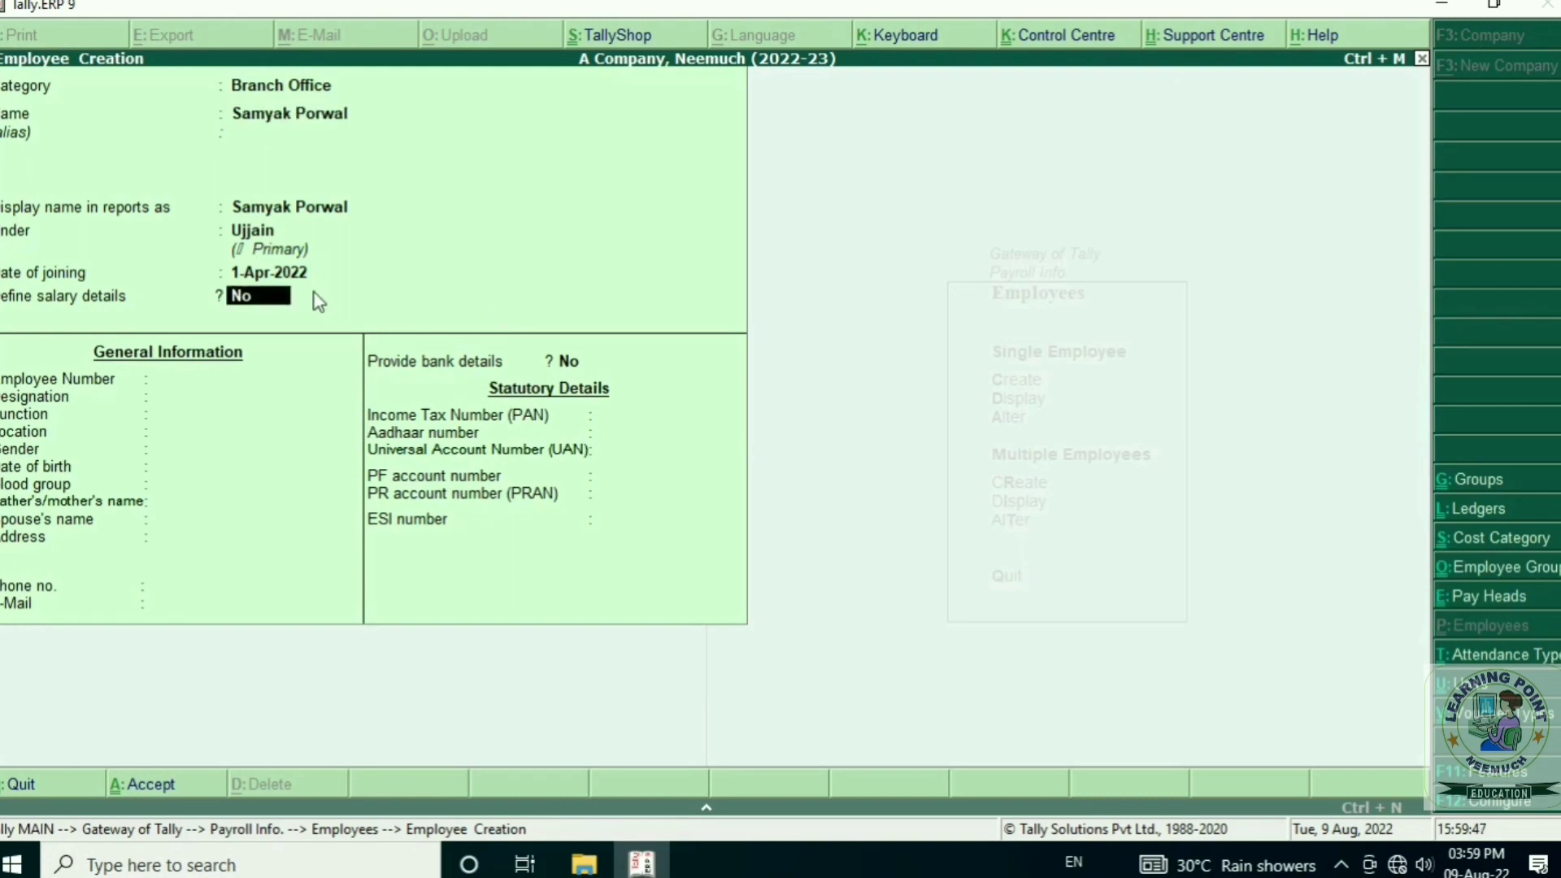
{"action": "key", "text": "y"}
{"action": "key", "text": "Return"}
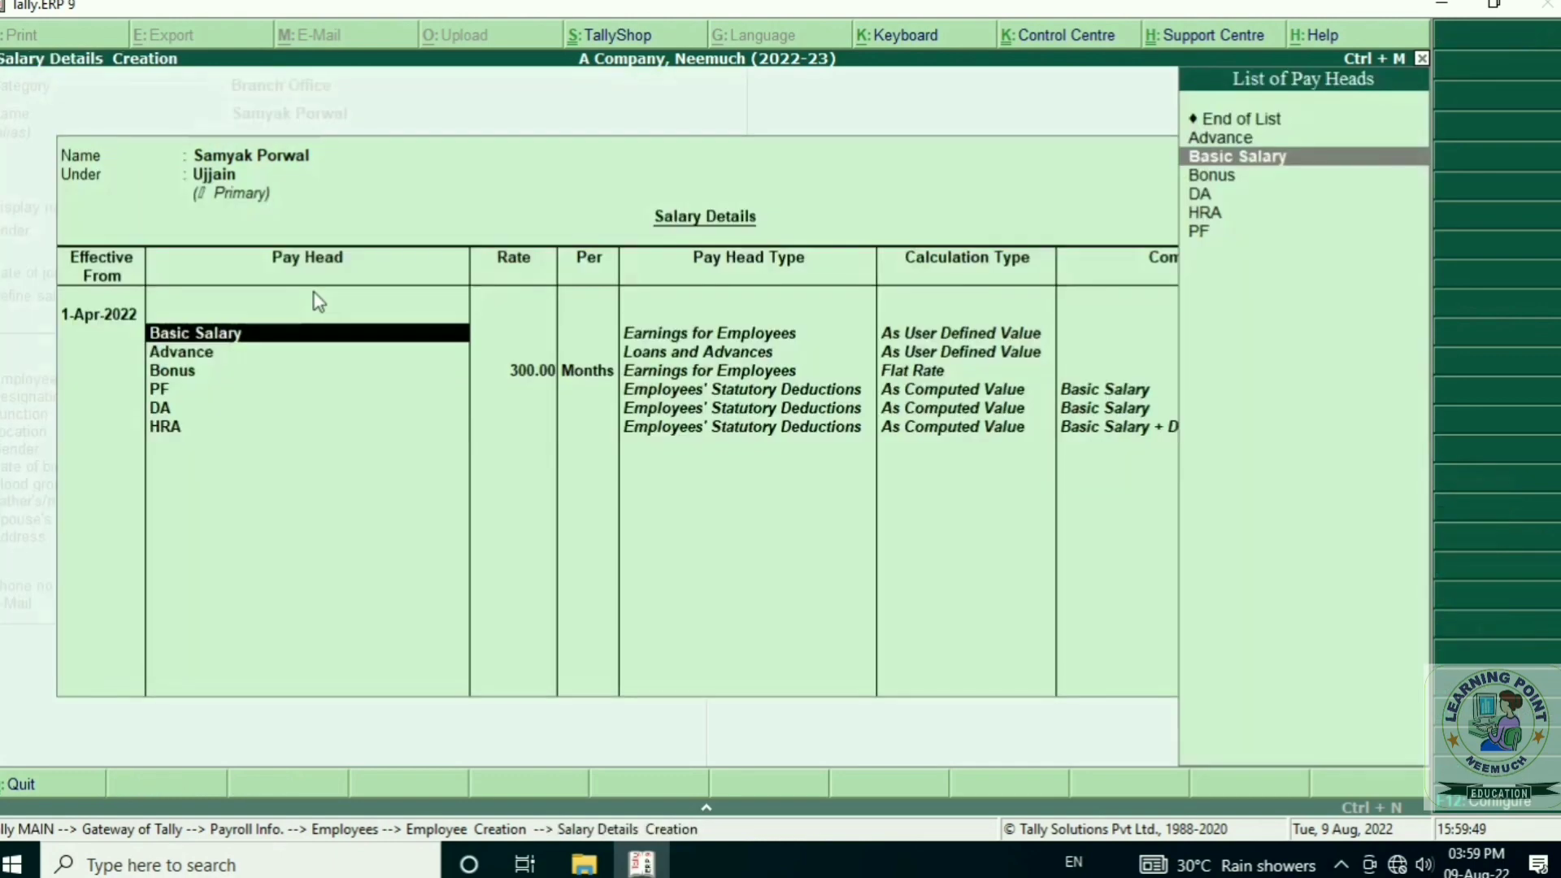
{"action": "key", "text": "Escape"}
{"action": "key", "text": "Escape"}
{"action": "key", "text": "y"}
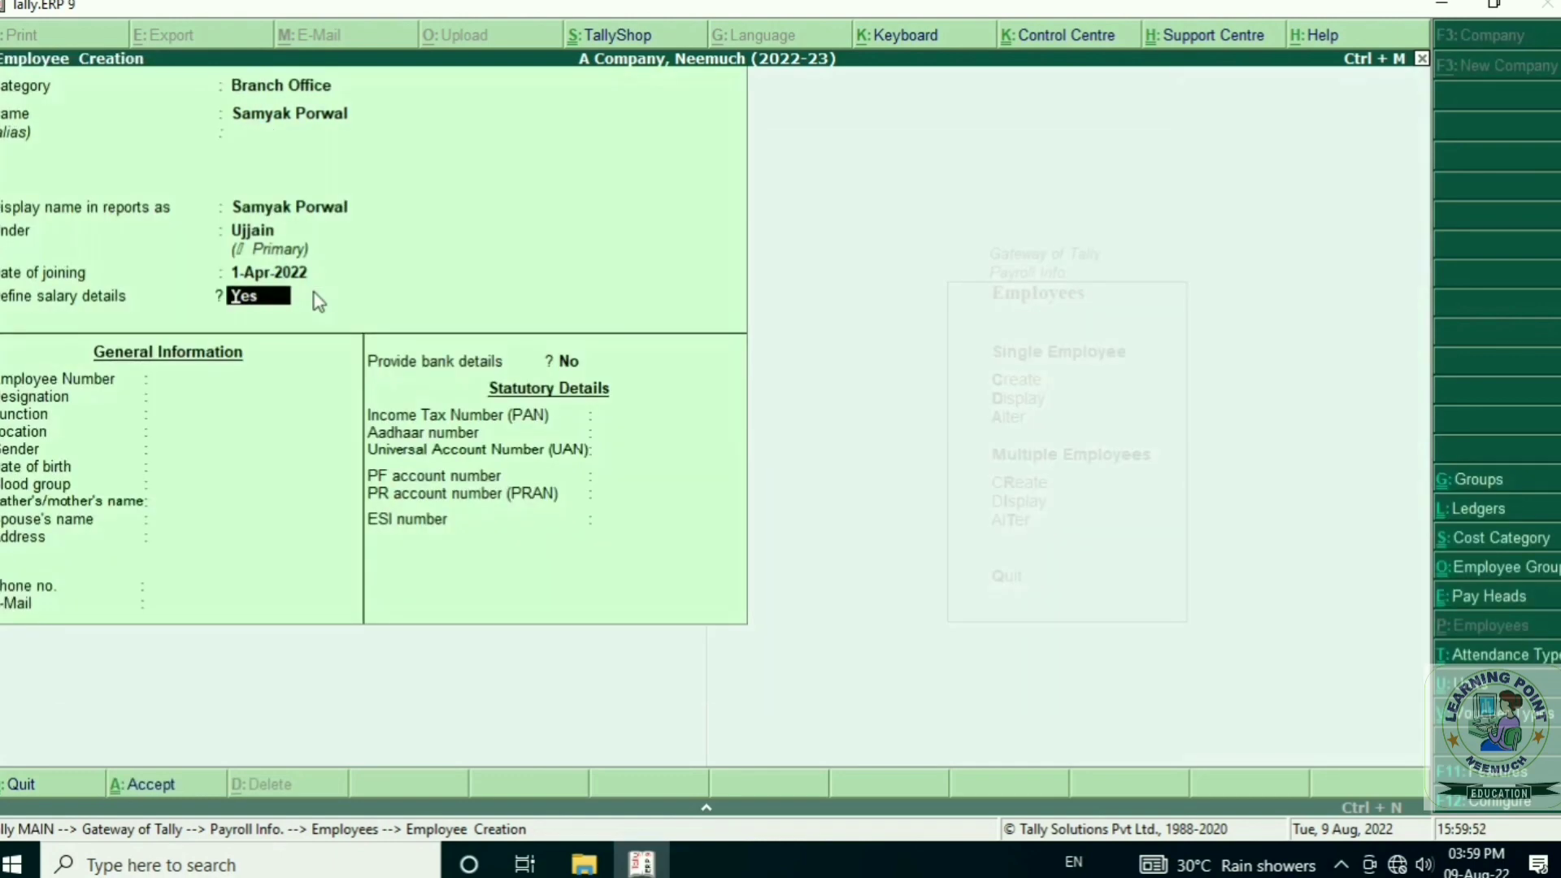
{"action": "left_click", "coordinate": [318, 302]}
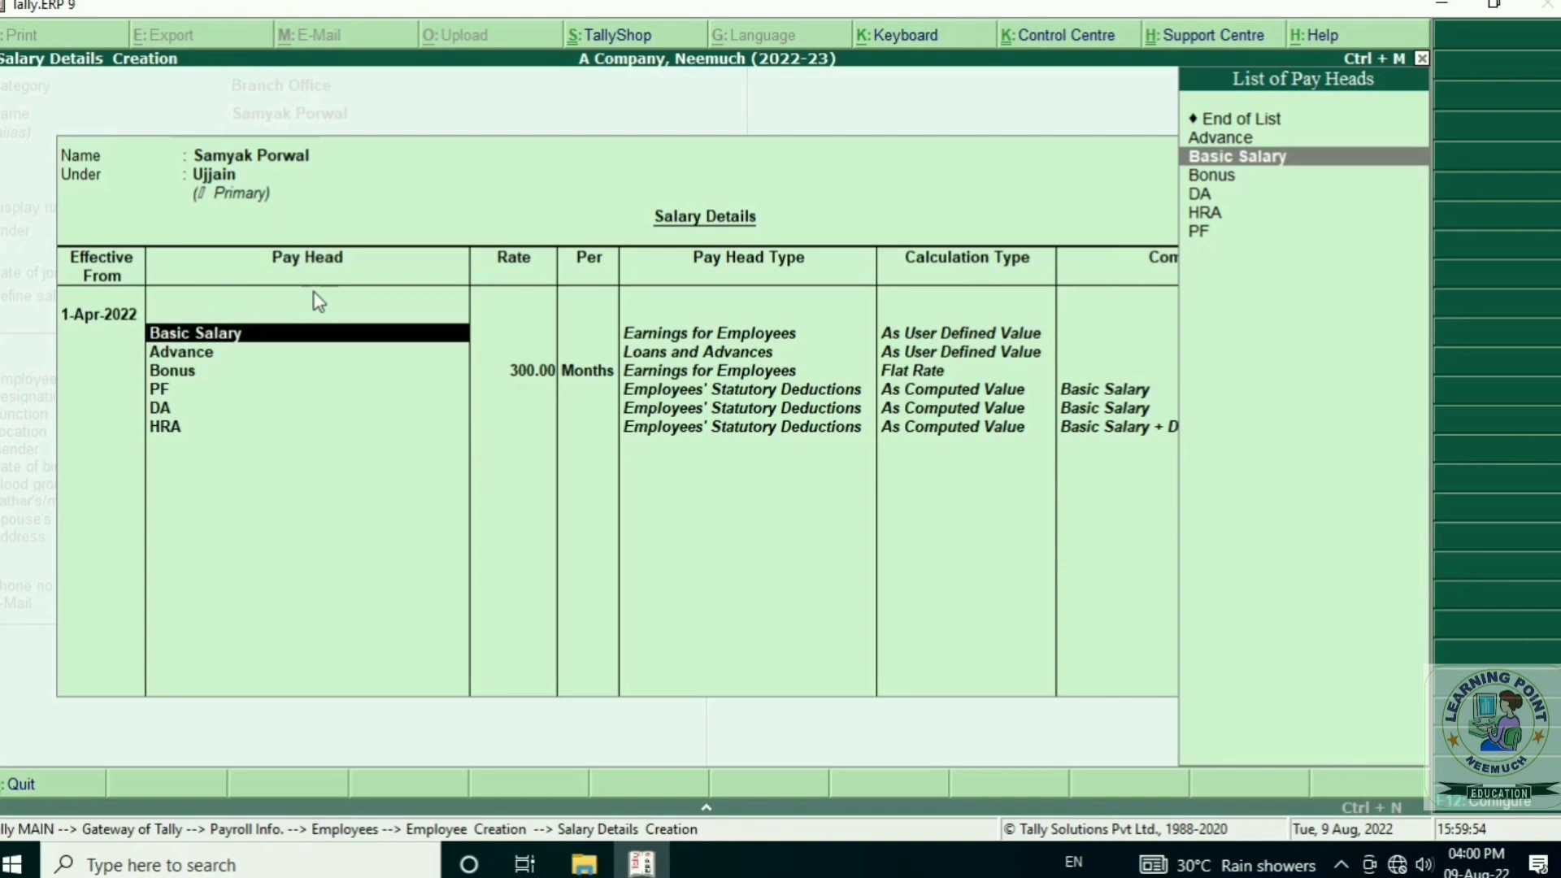
{"action": "key", "text": "ctrl+a"}
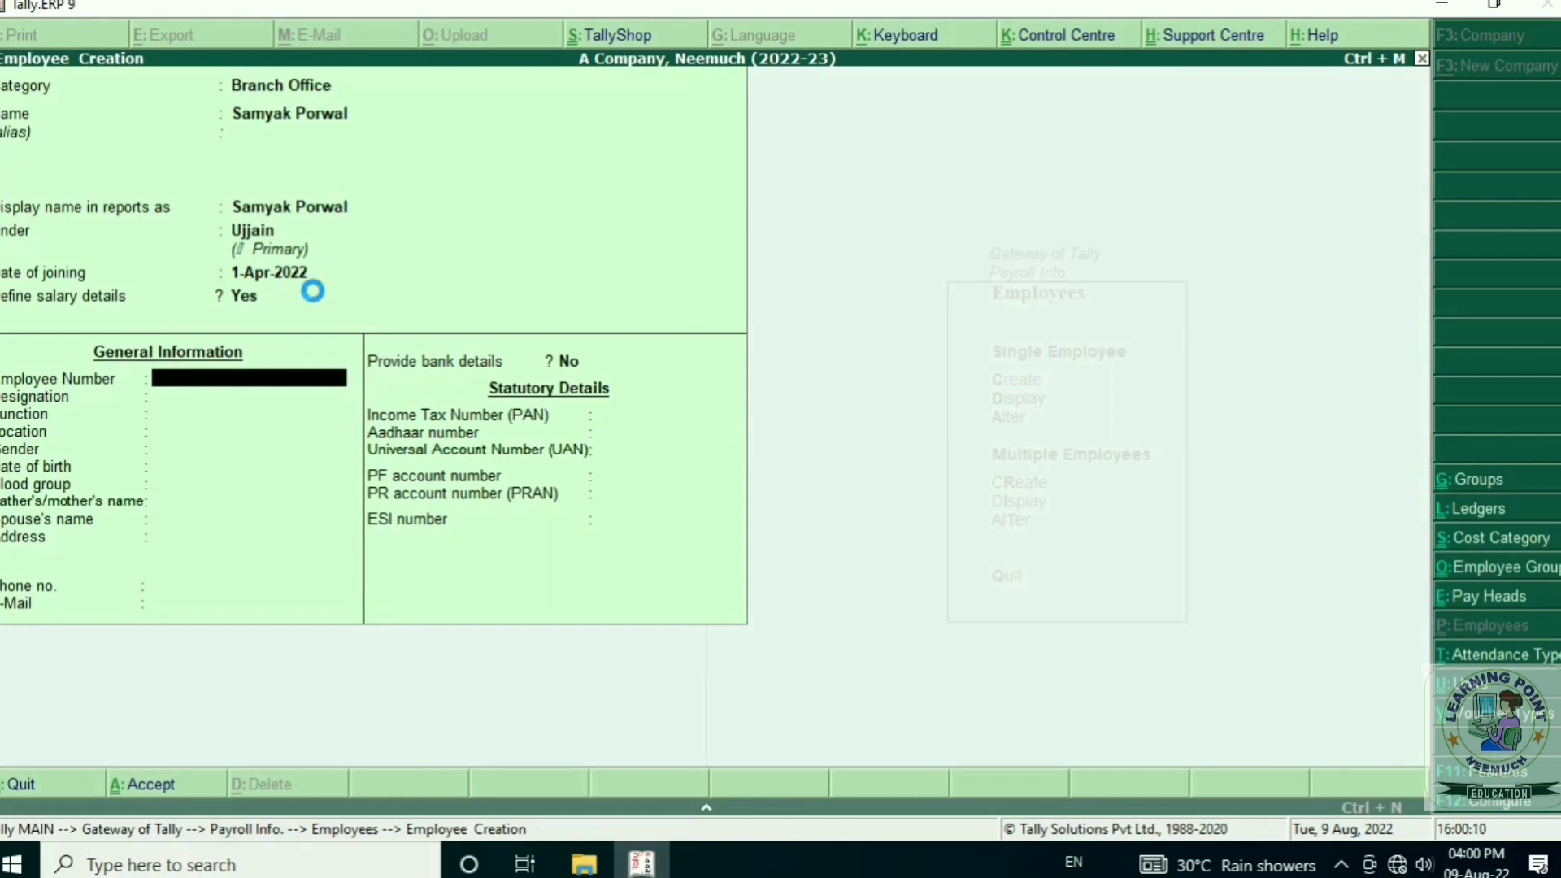
{"action": "key", "text": "ctrl+a"}
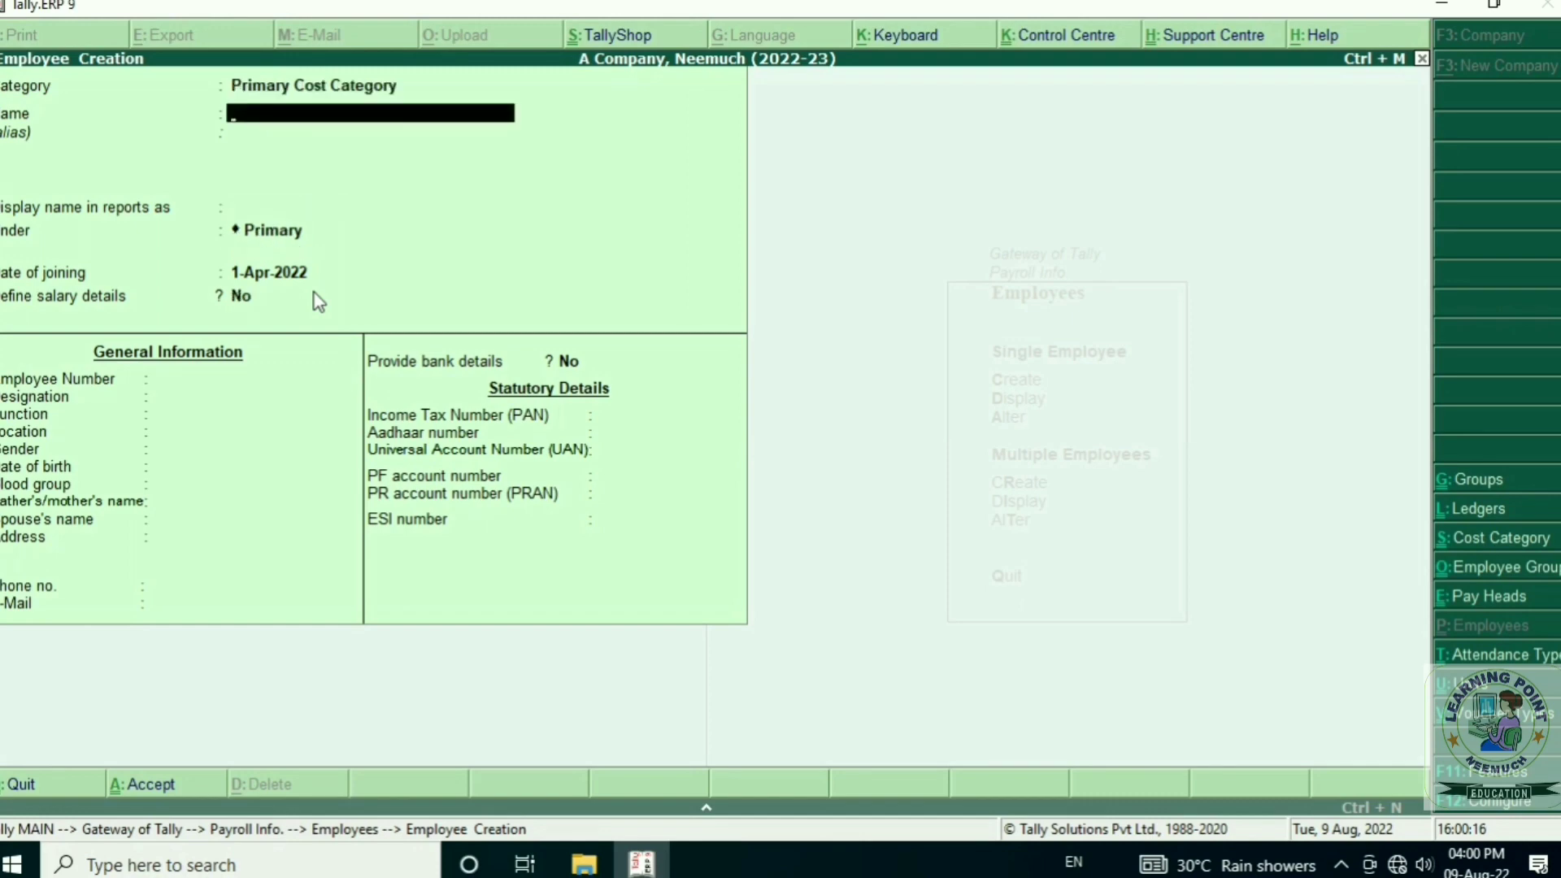
- Quit the blank employee creation form and return to the payroll masters
{"action": "key", "text": "Escape"}
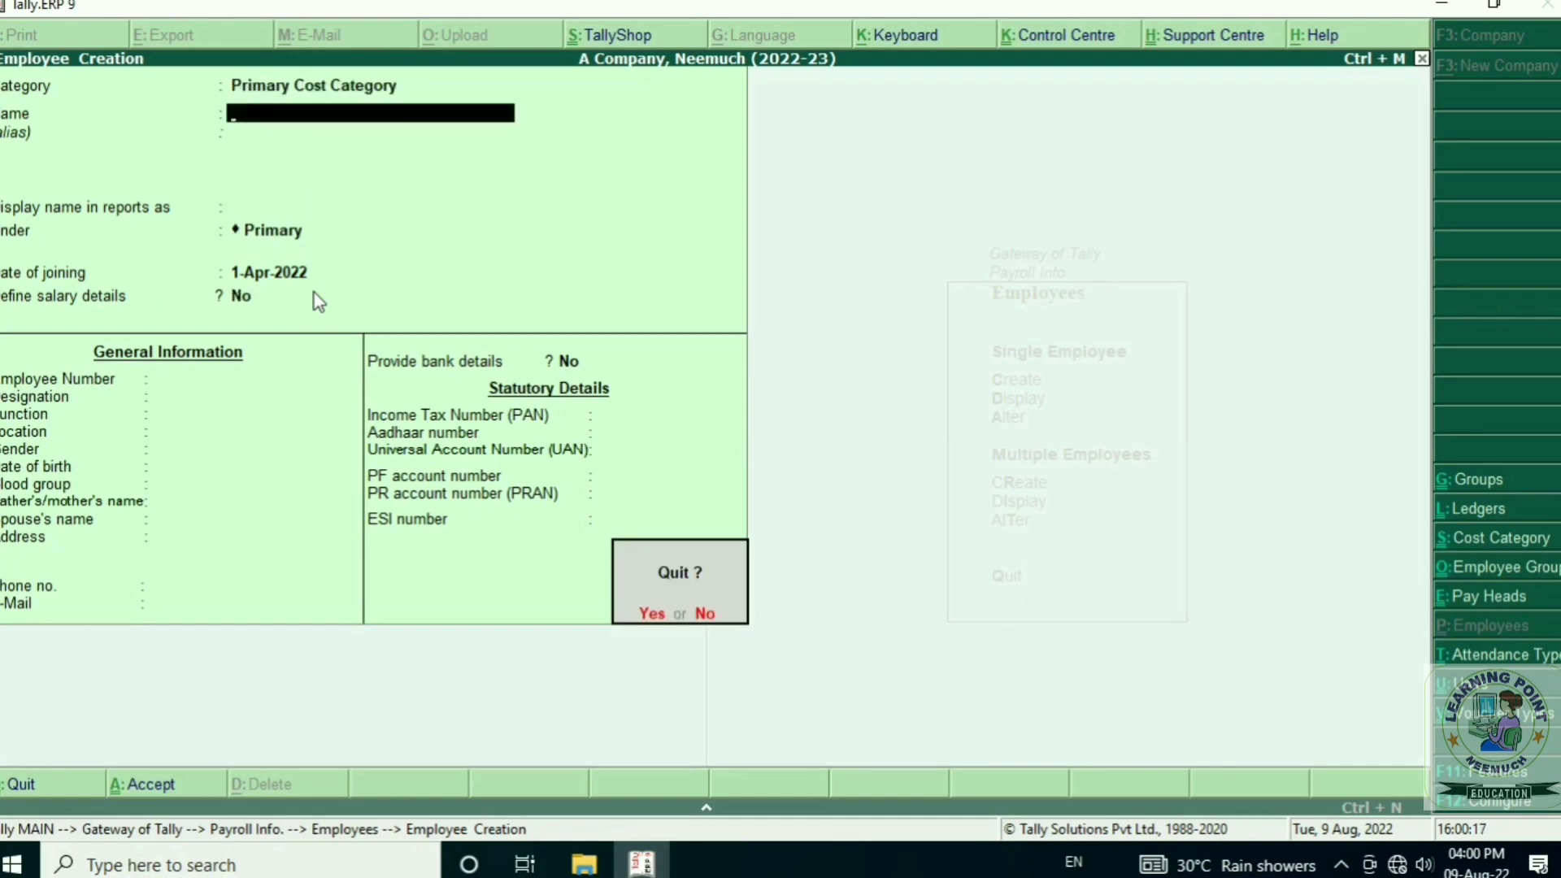
{"action": "key", "text": "Return"}
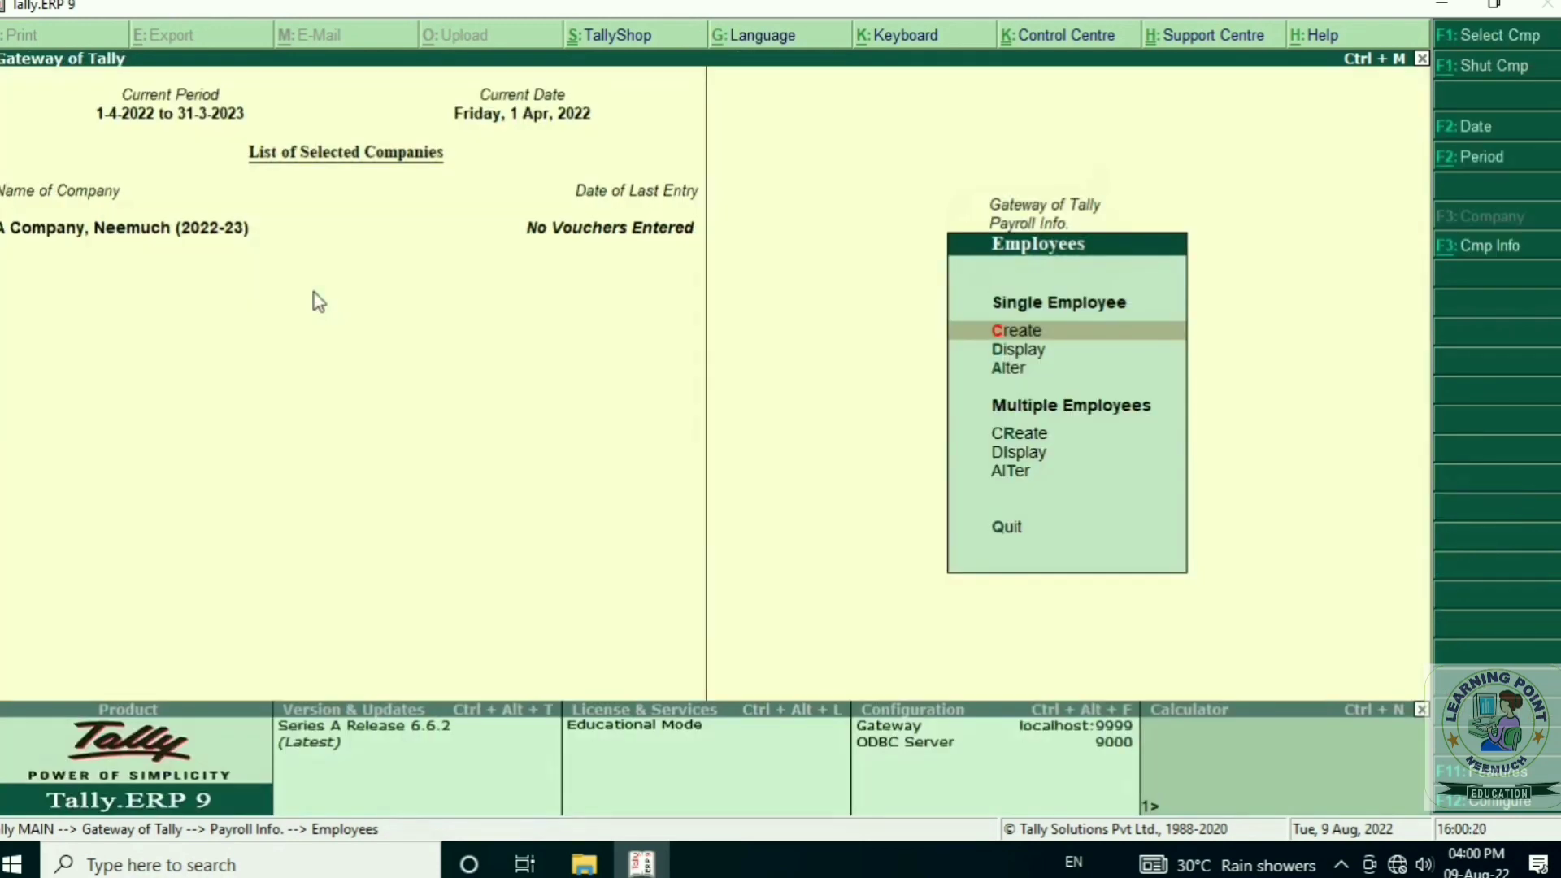
{"action": "key", "text": "Escape"}
{"action": "key", "text": "Up"}
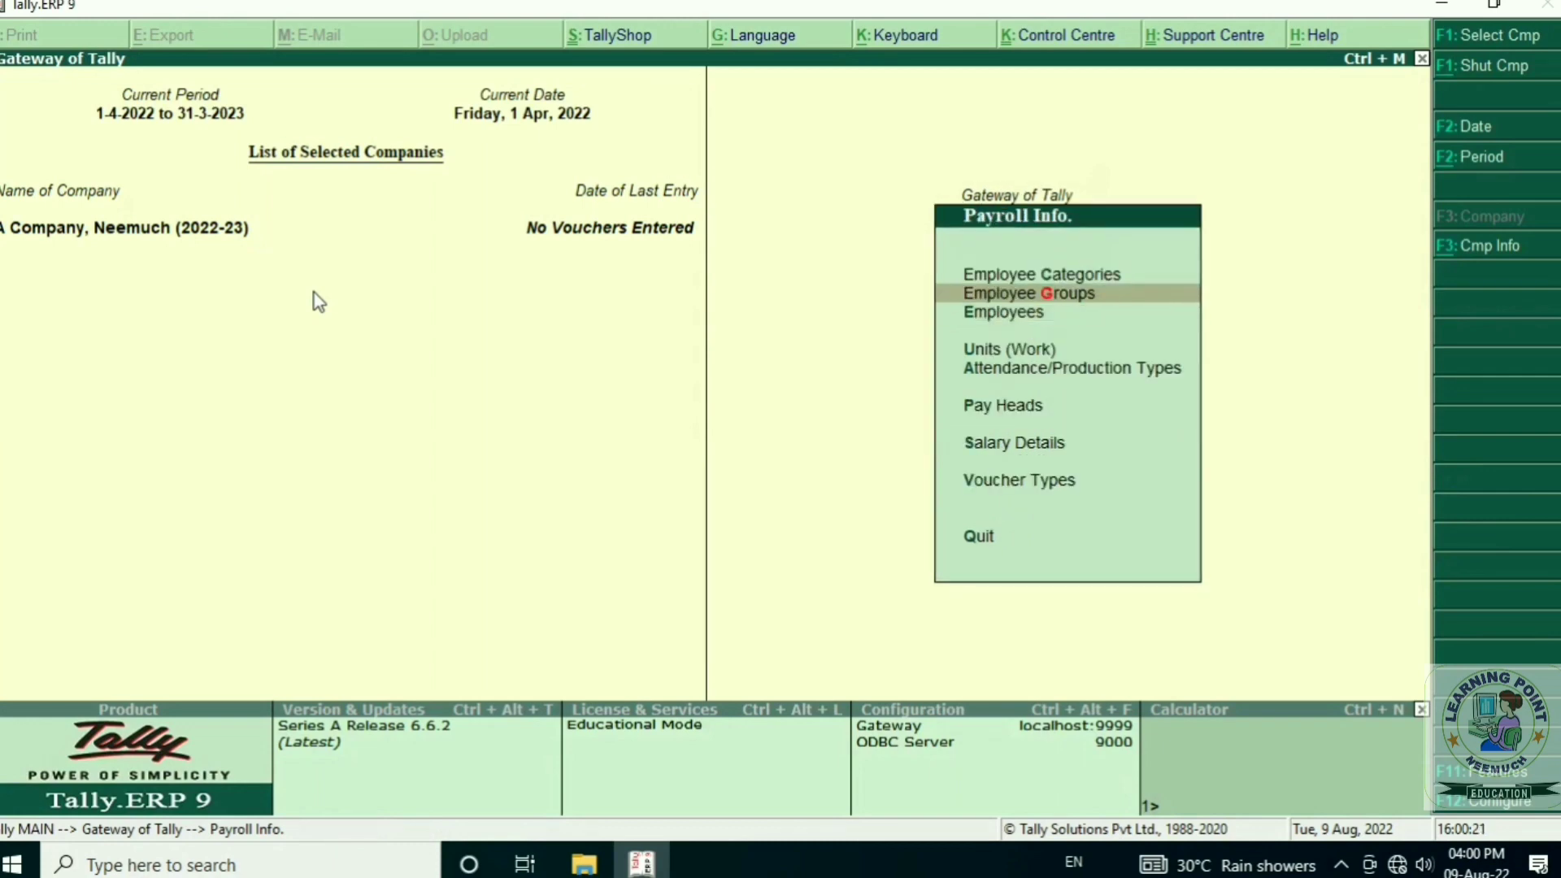
{"action": "key", "text": "Up"}
{"action": "key", "text": "Down"}
{"action": "key", "text": "Down"}
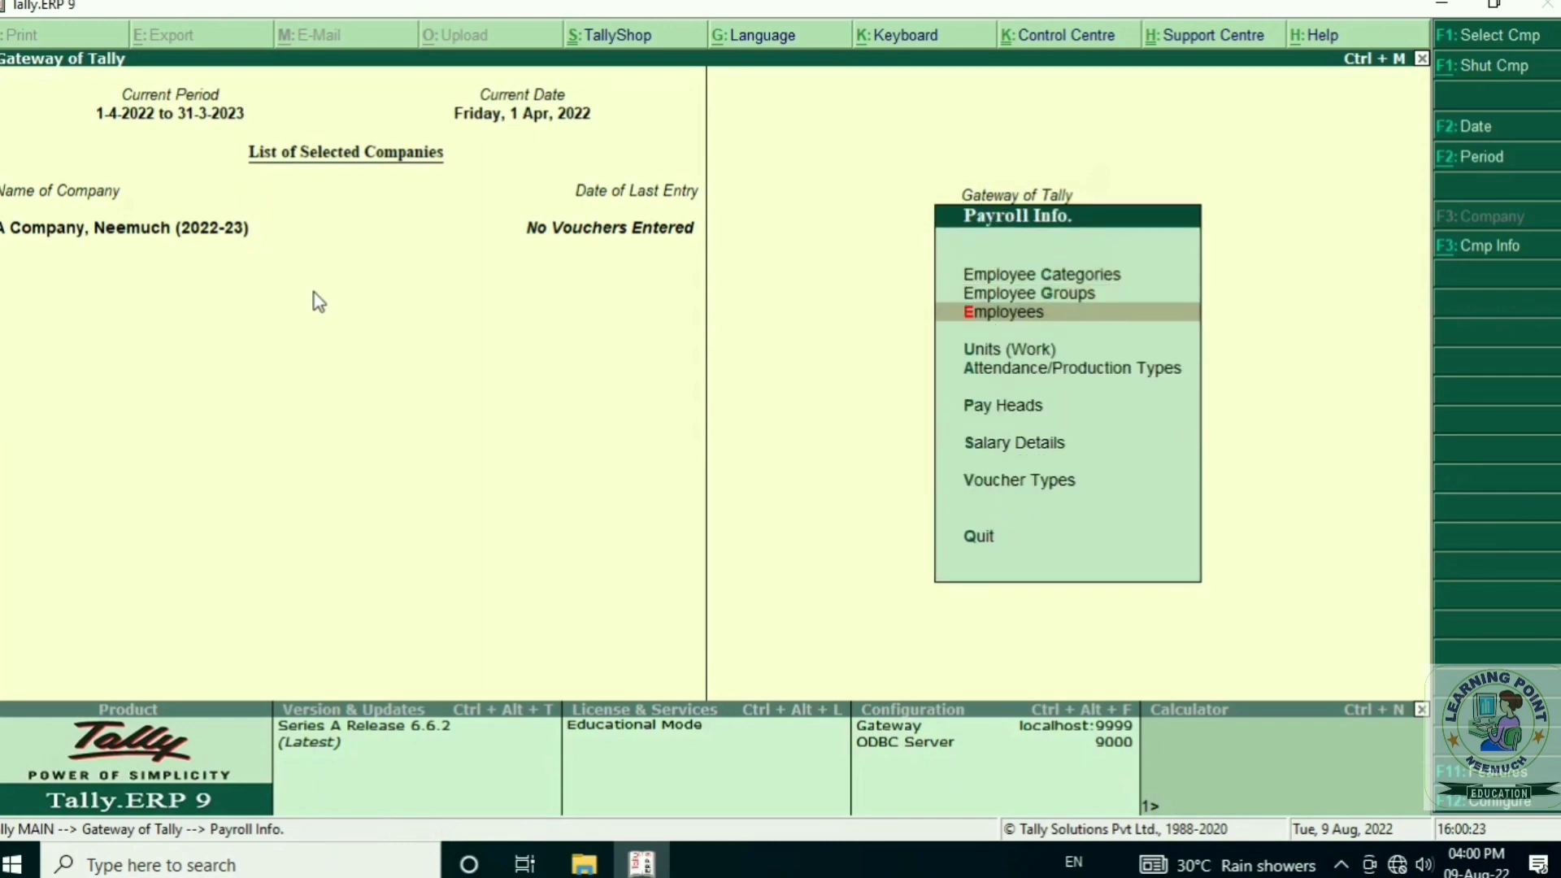
{"action": "key", "text": "Down"}
{"action": "key", "text": "Down"}
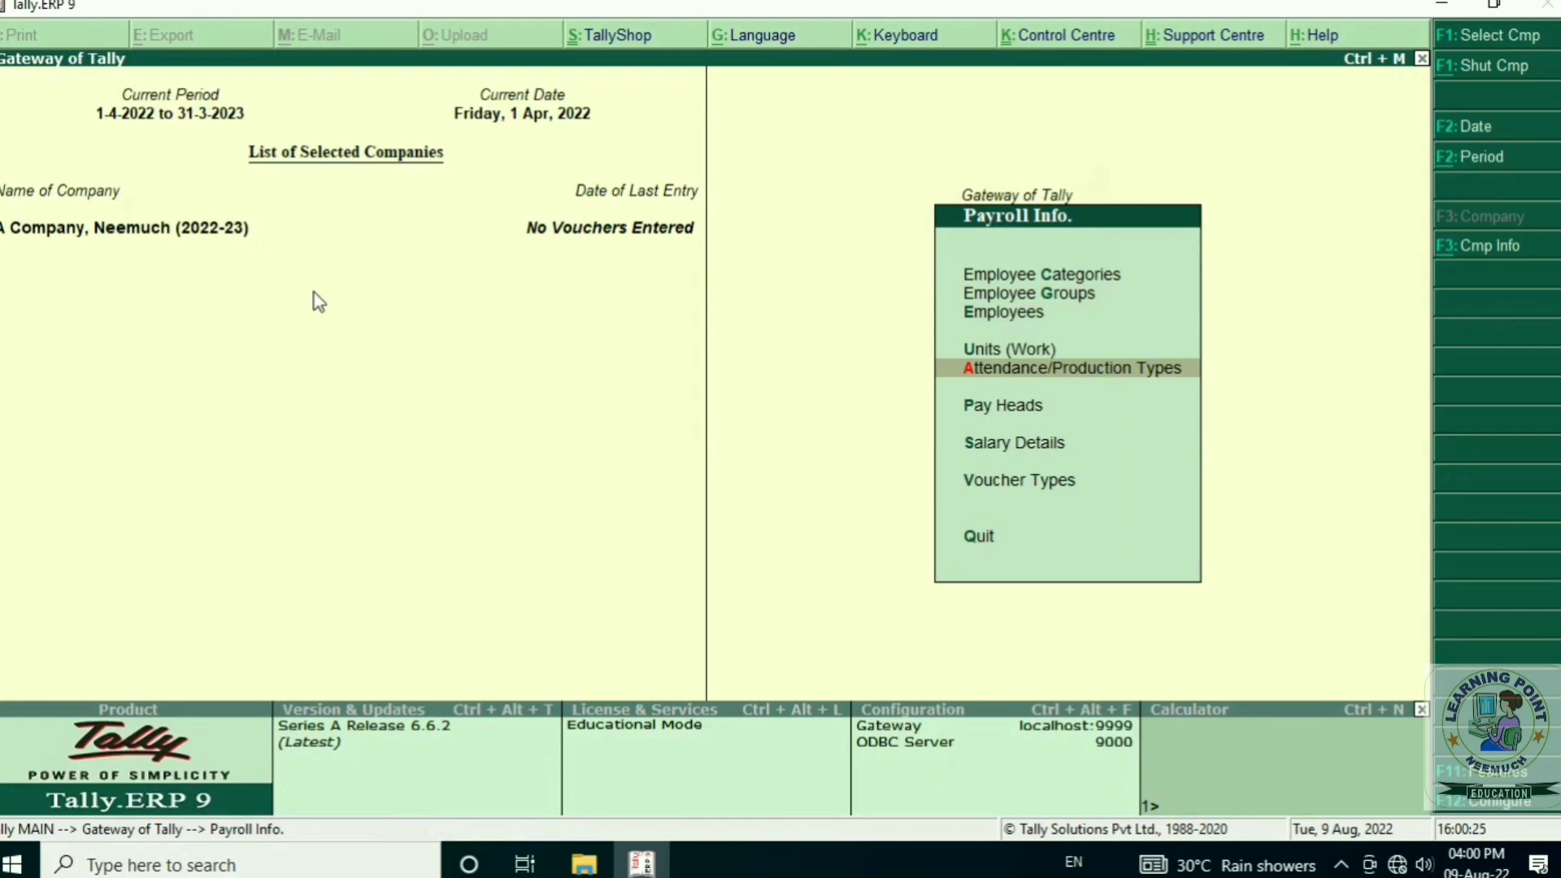
- Leave the payroll masters and start a new attendance voucher among the payroll vouchers
{"action": "key", "text": "Escape"}
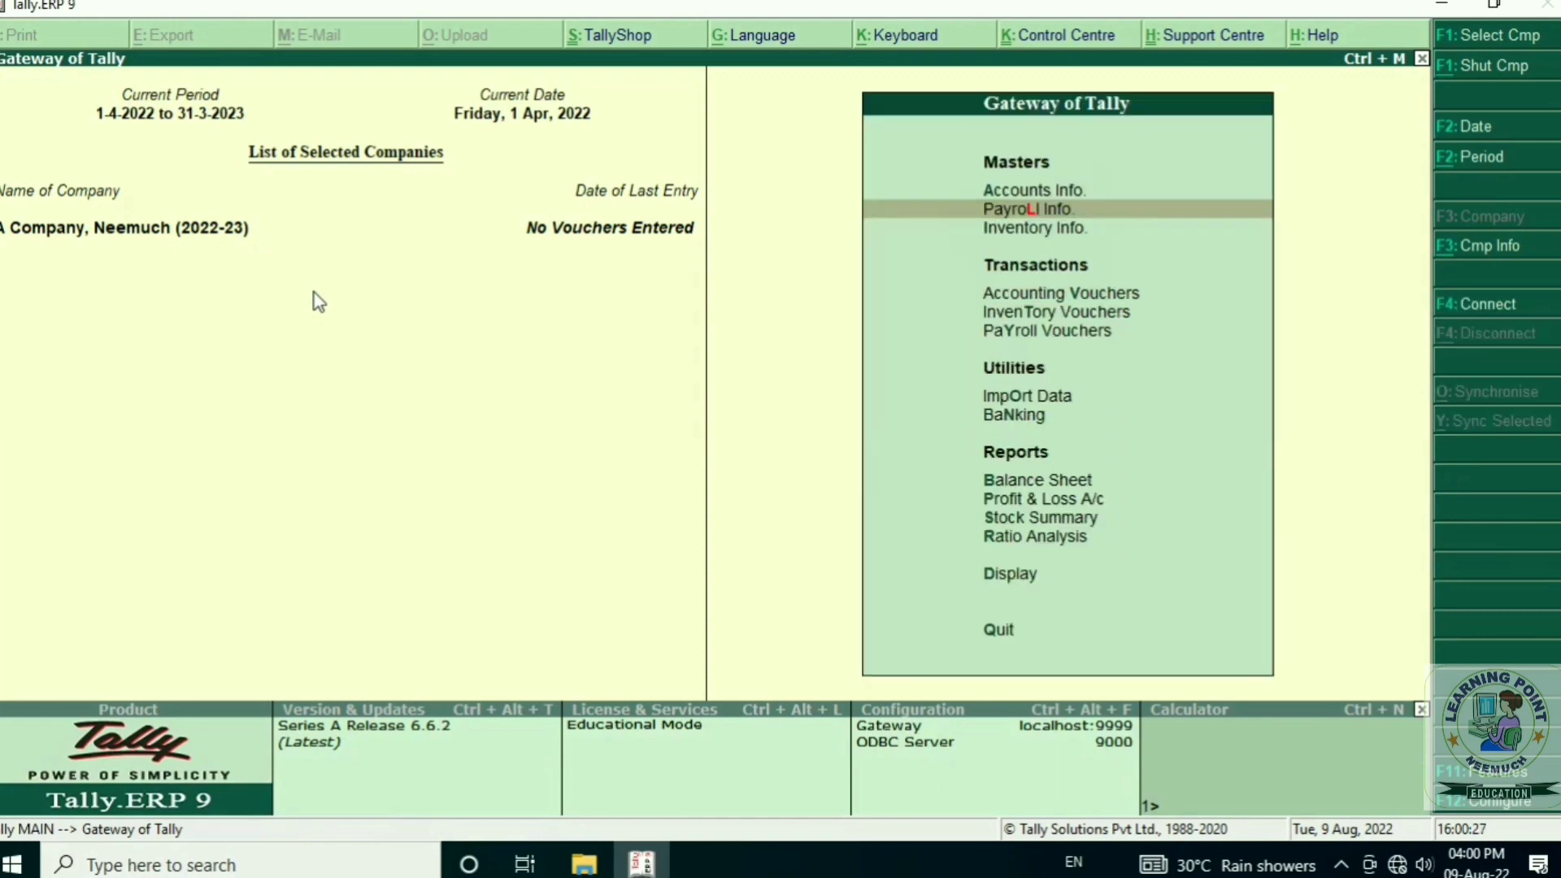
{"action": "key", "text": "Down"}
{"action": "key", "text": "Down"}
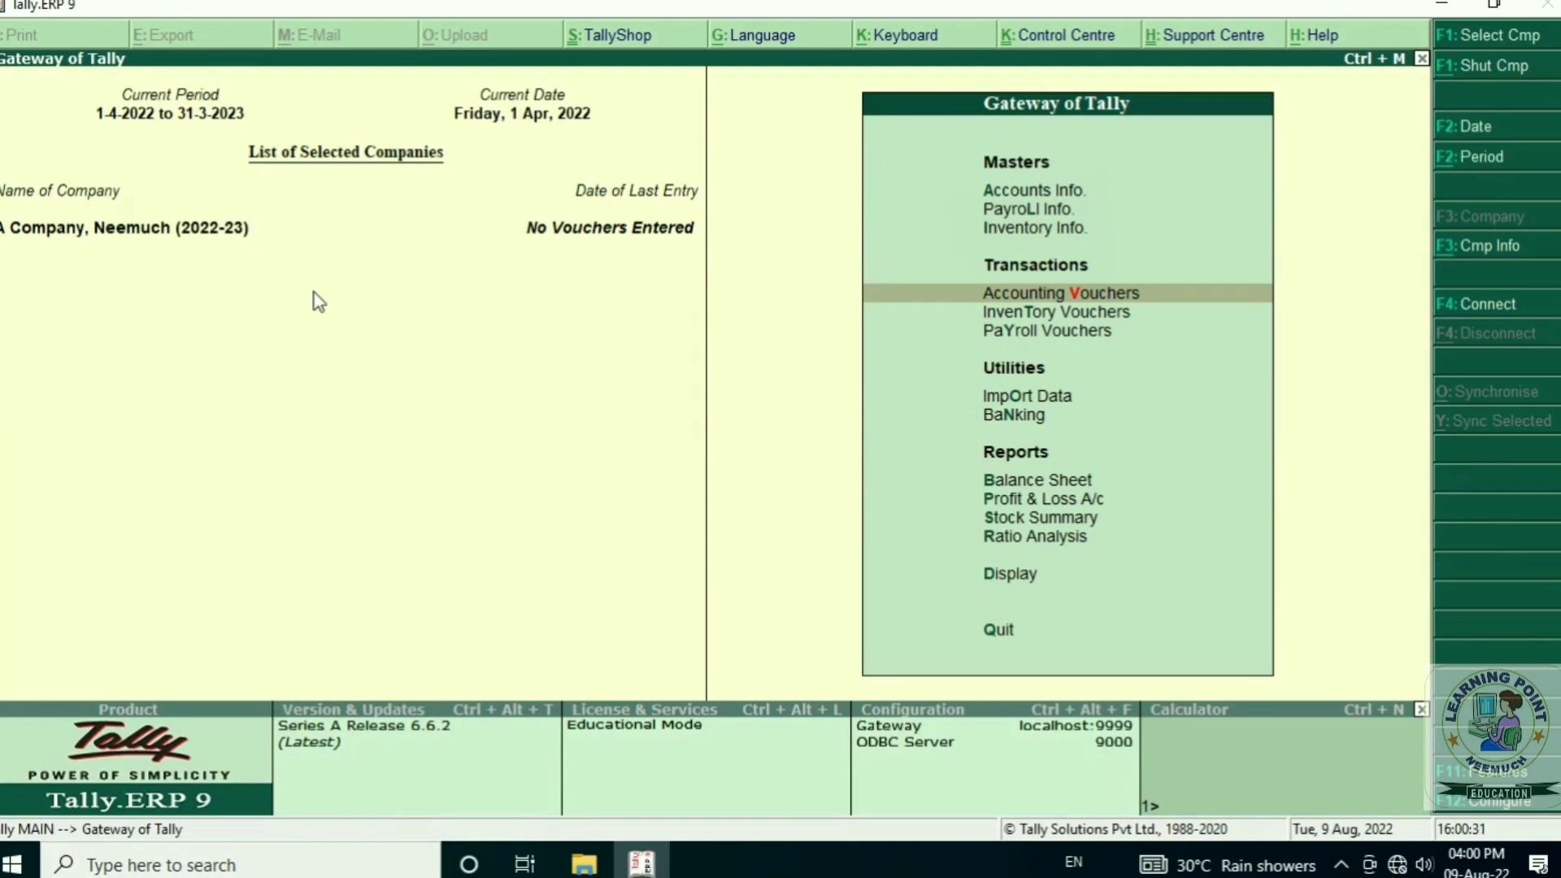
{"action": "key", "text": "Down"}
{"action": "key", "text": "Down"}
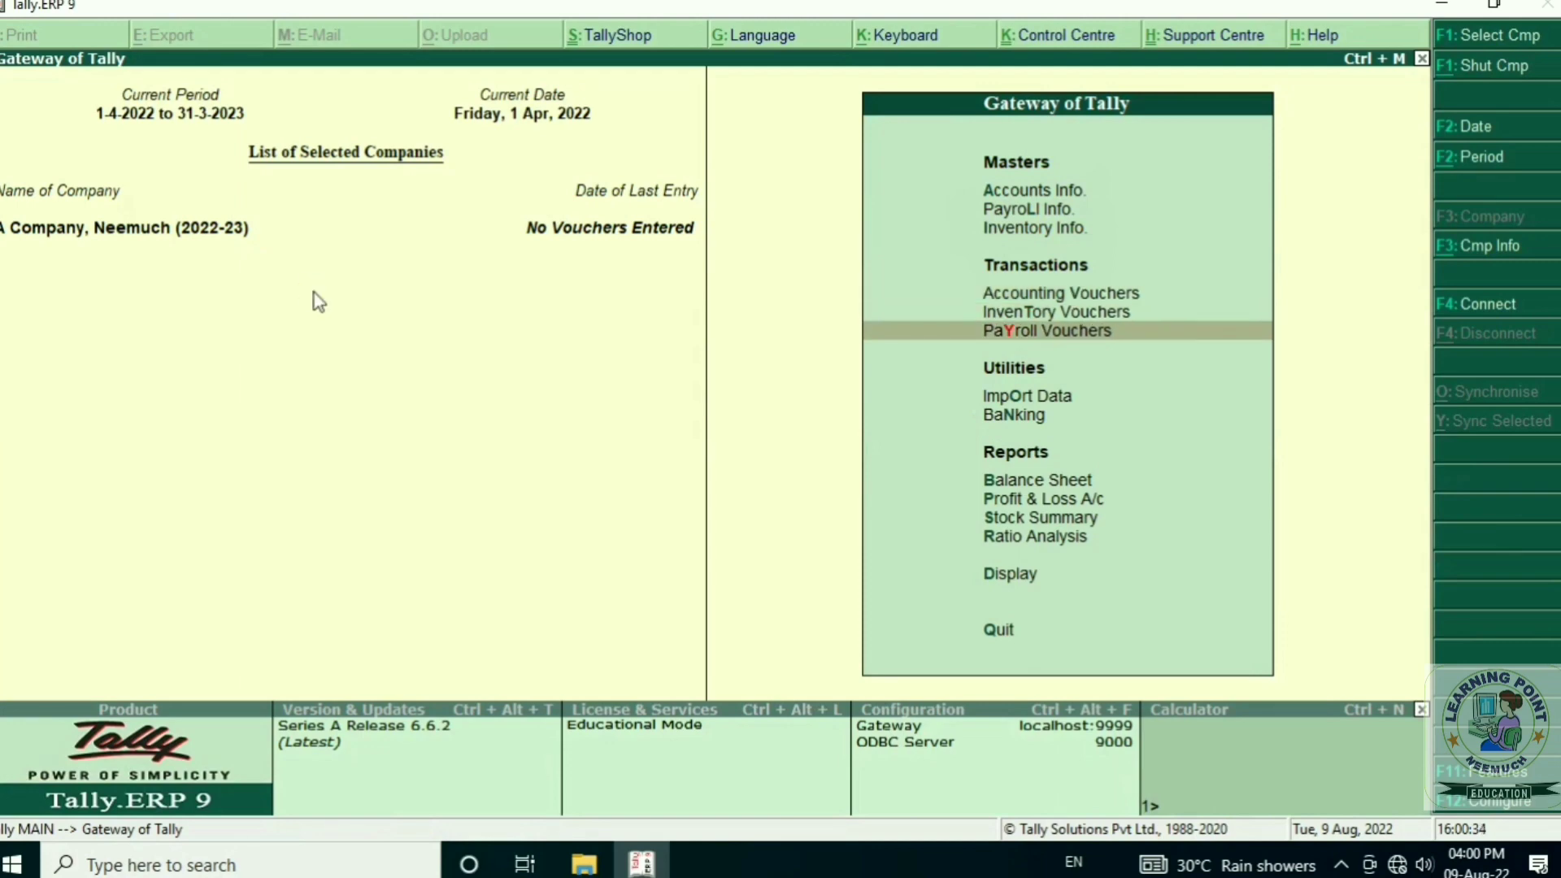
{"action": "key", "text": "Return"}
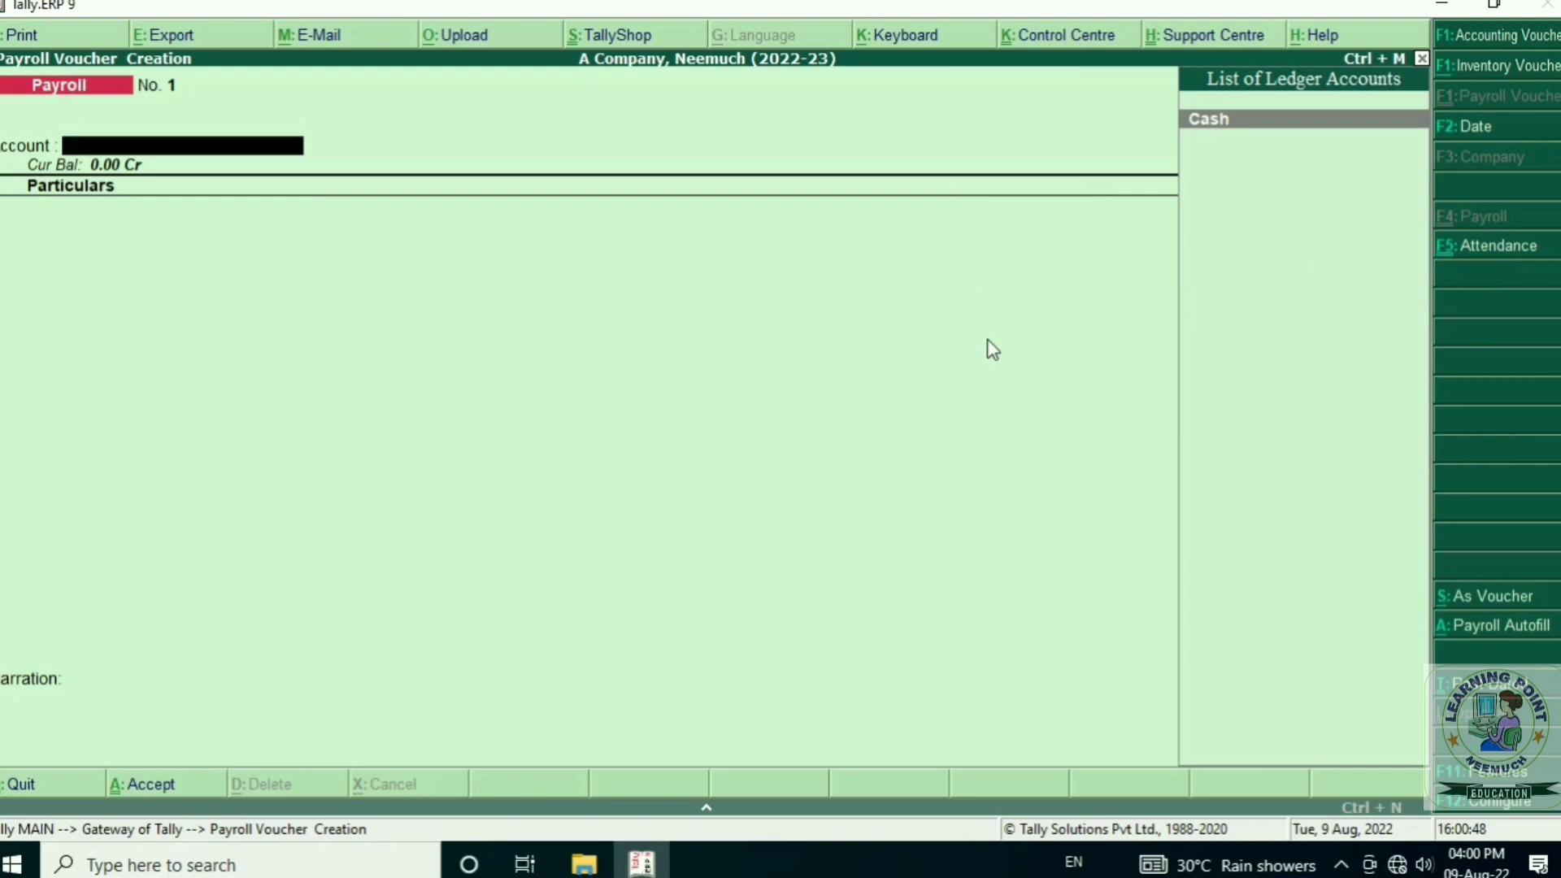
{"action": "key", "text": "F5"}
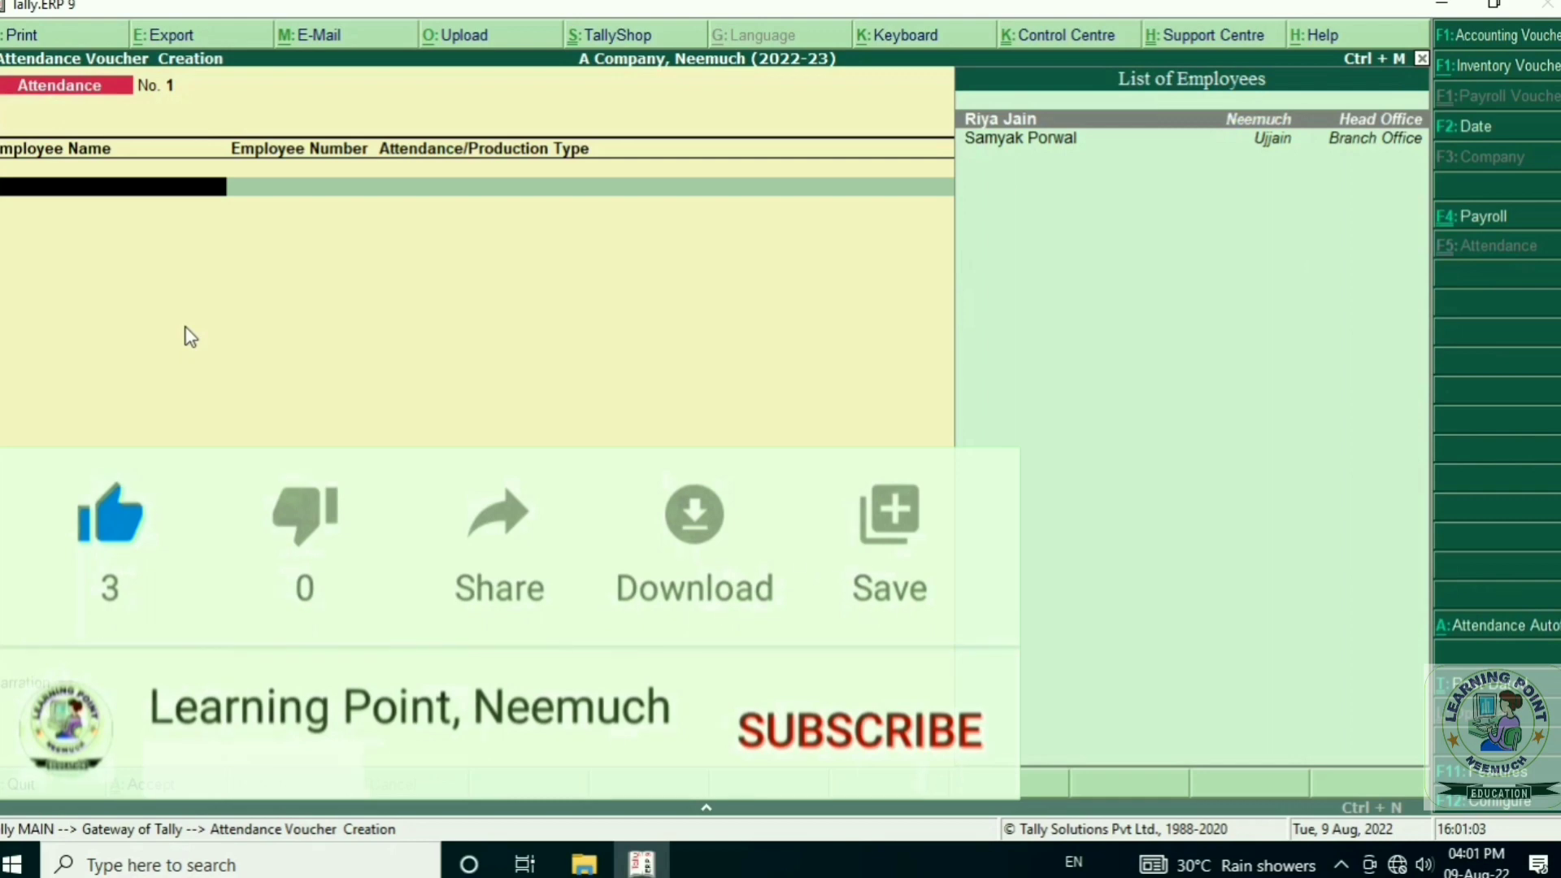
- Record 6 days of Leave for the Head Office employee in the attendance voucher
{"action": "key", "text": "Return"}
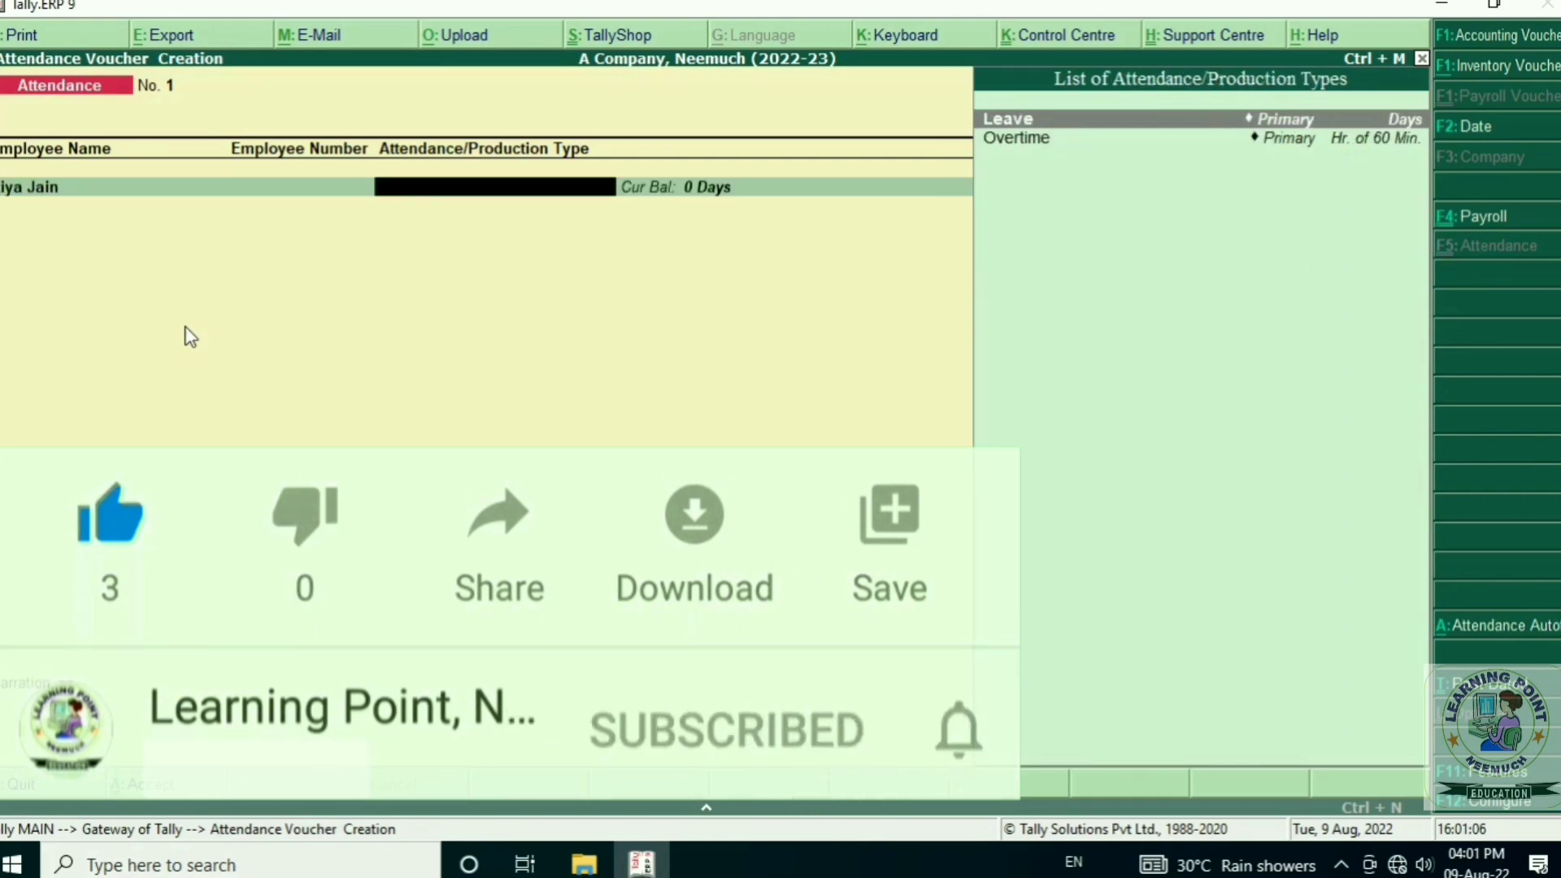
{"action": "key", "text": "Return"}
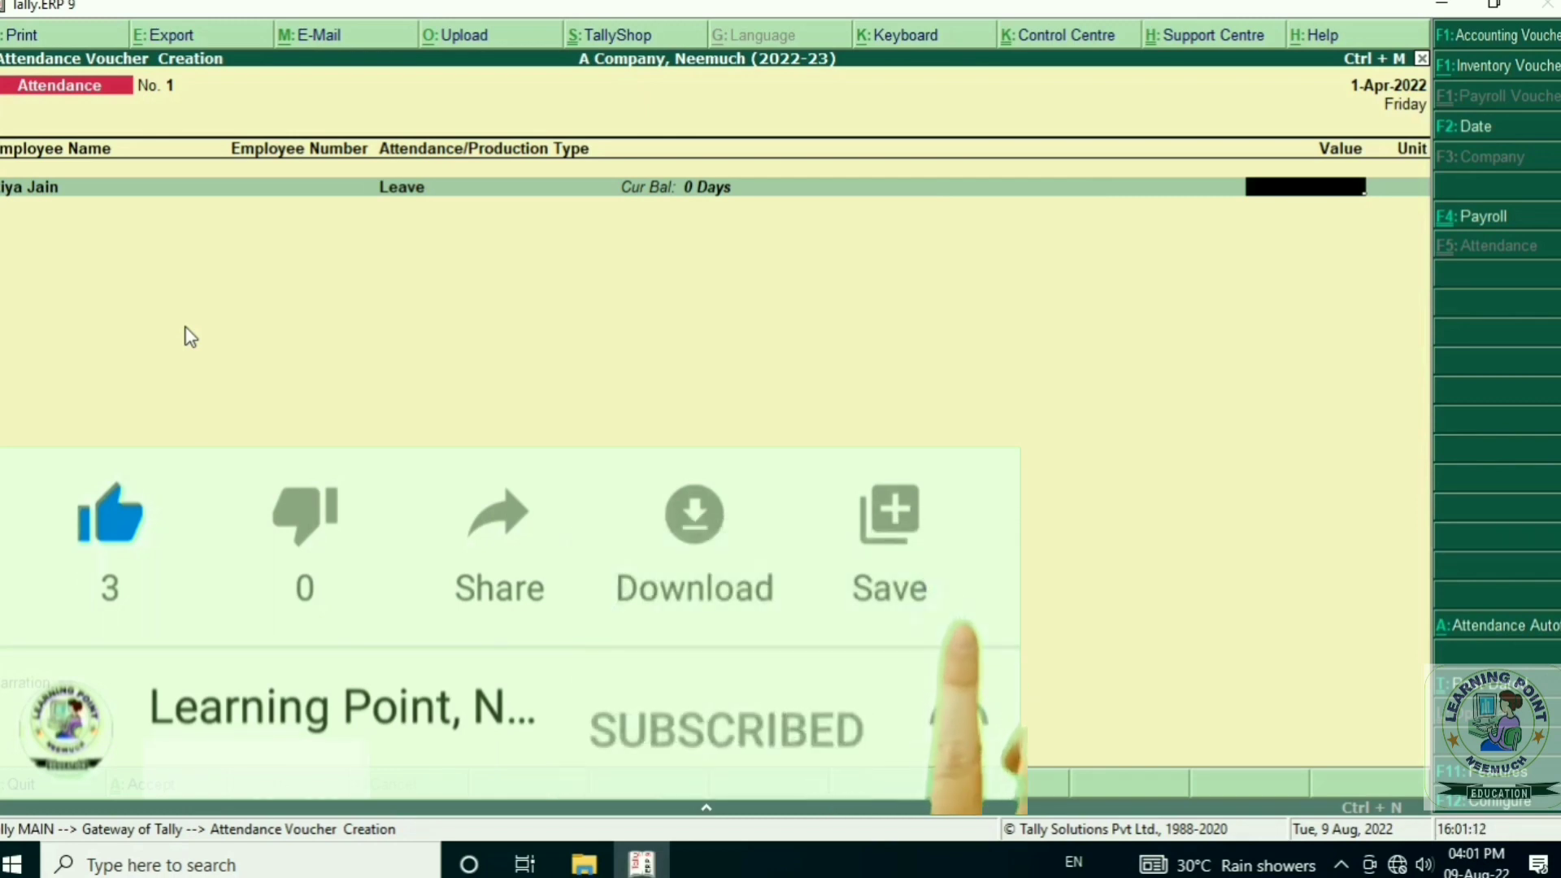
{"action": "type", "text": "6"}
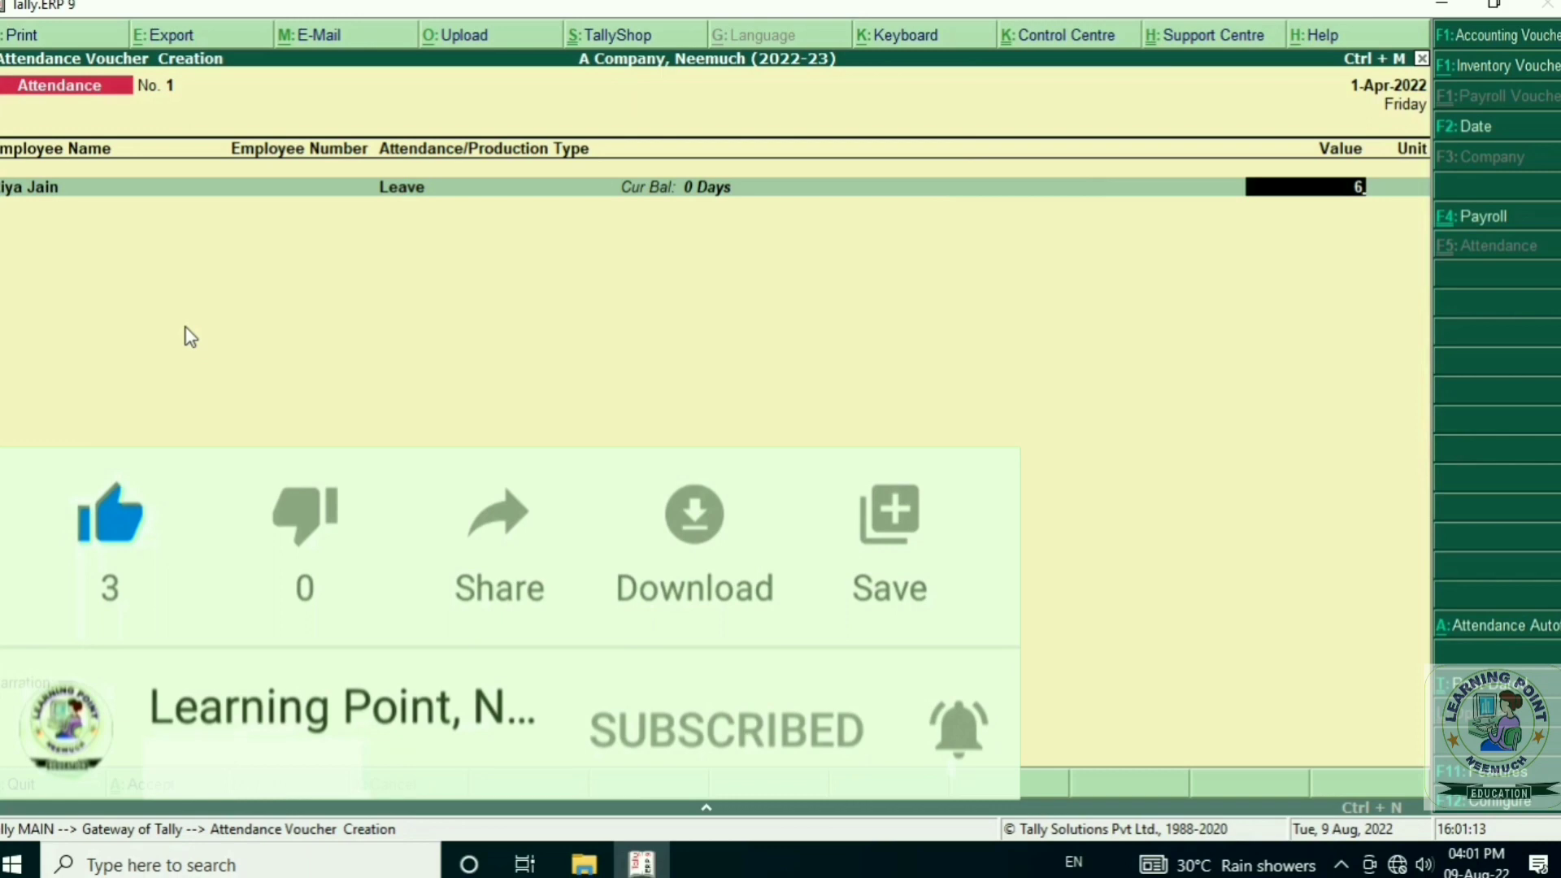
{"action": "key", "text": "Return"}
- Add an Overtime entry of 15 hours for the same Head Office employee
{"action": "key", "text": "Down"}
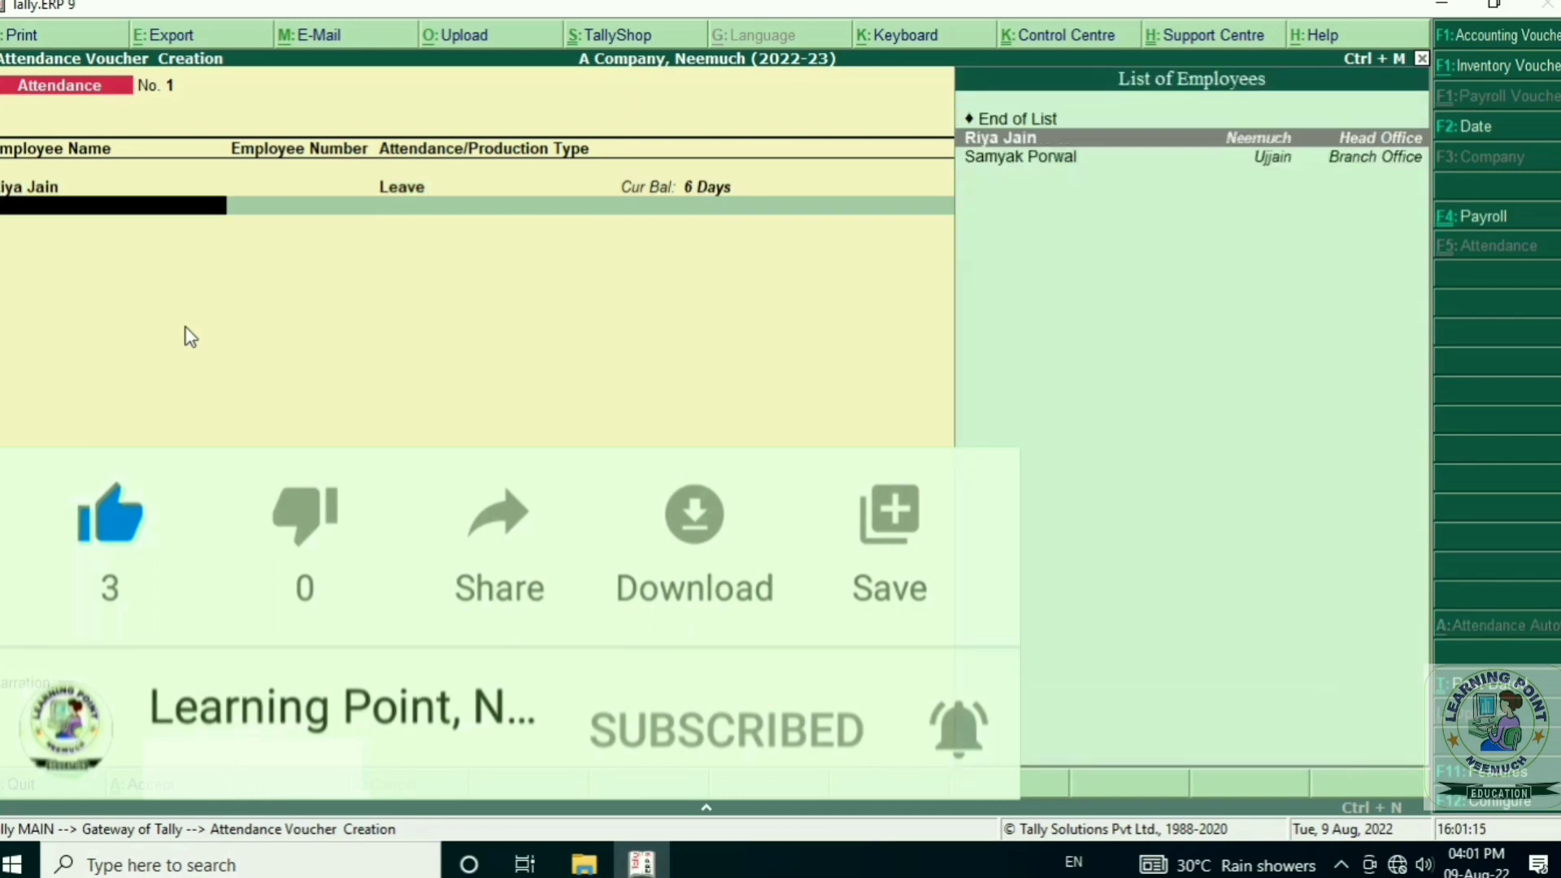
{"action": "key", "text": "Return"}
{"action": "key", "text": "Down"}
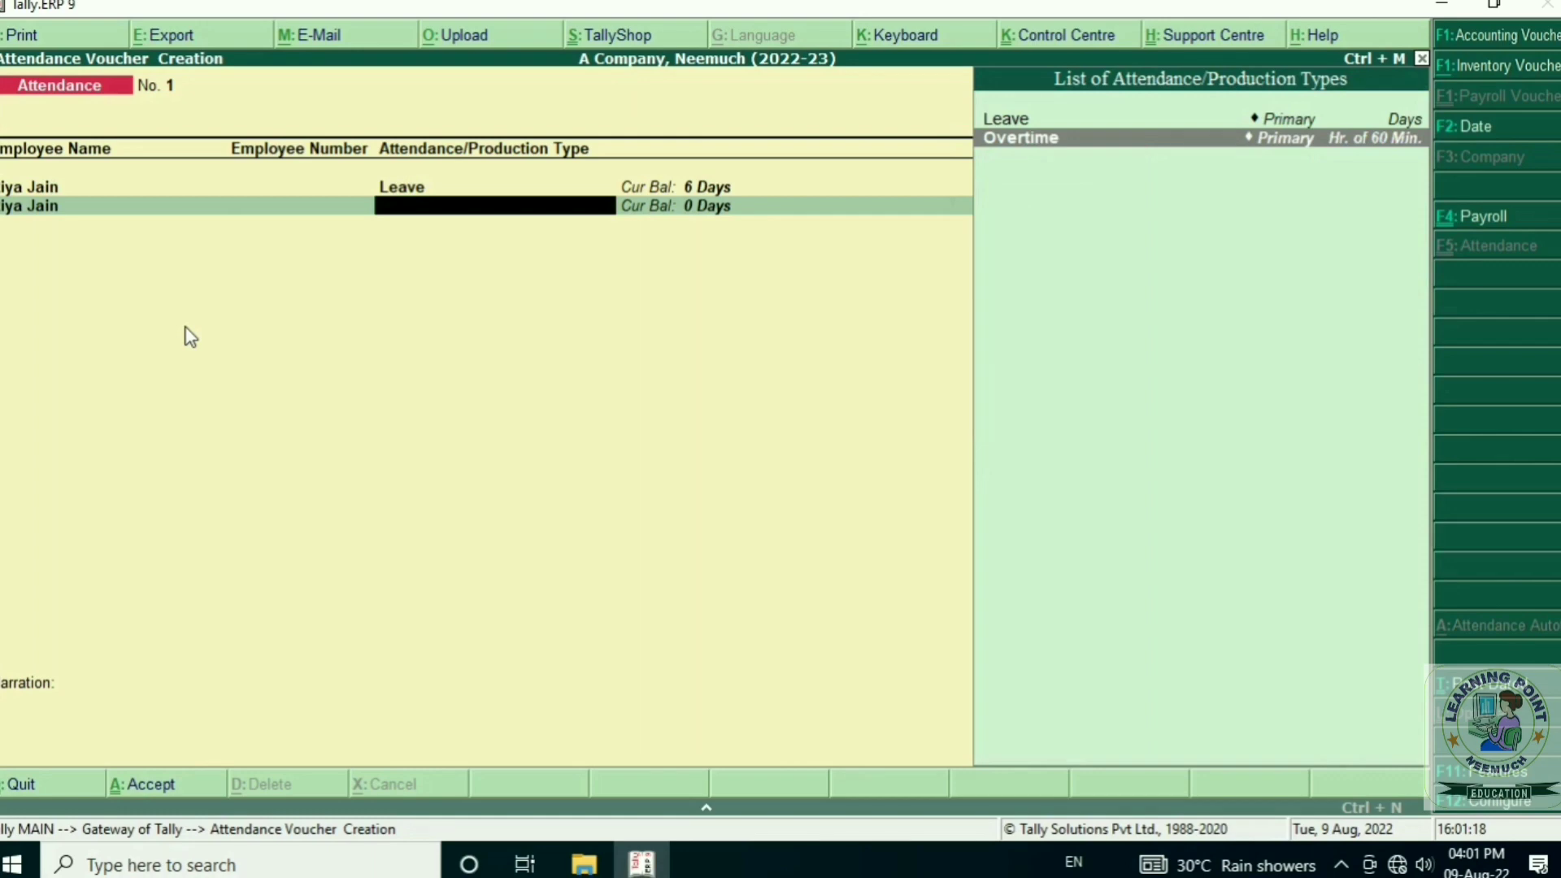
{"action": "key", "text": "Return"}
{"action": "type", "text": "15"}
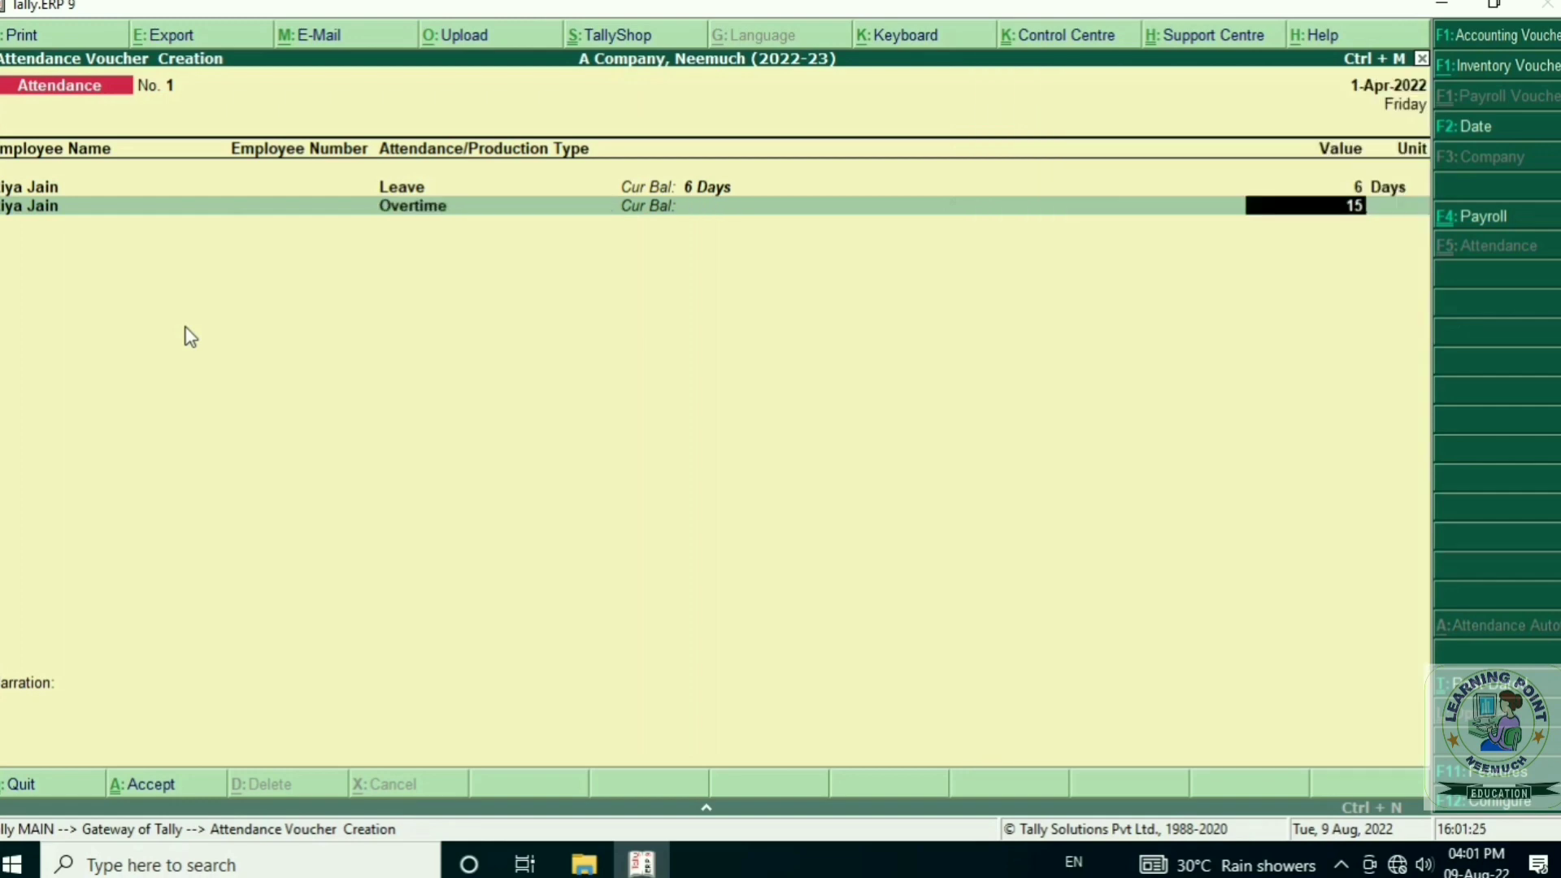
{"action": "key", "text": "Return"}
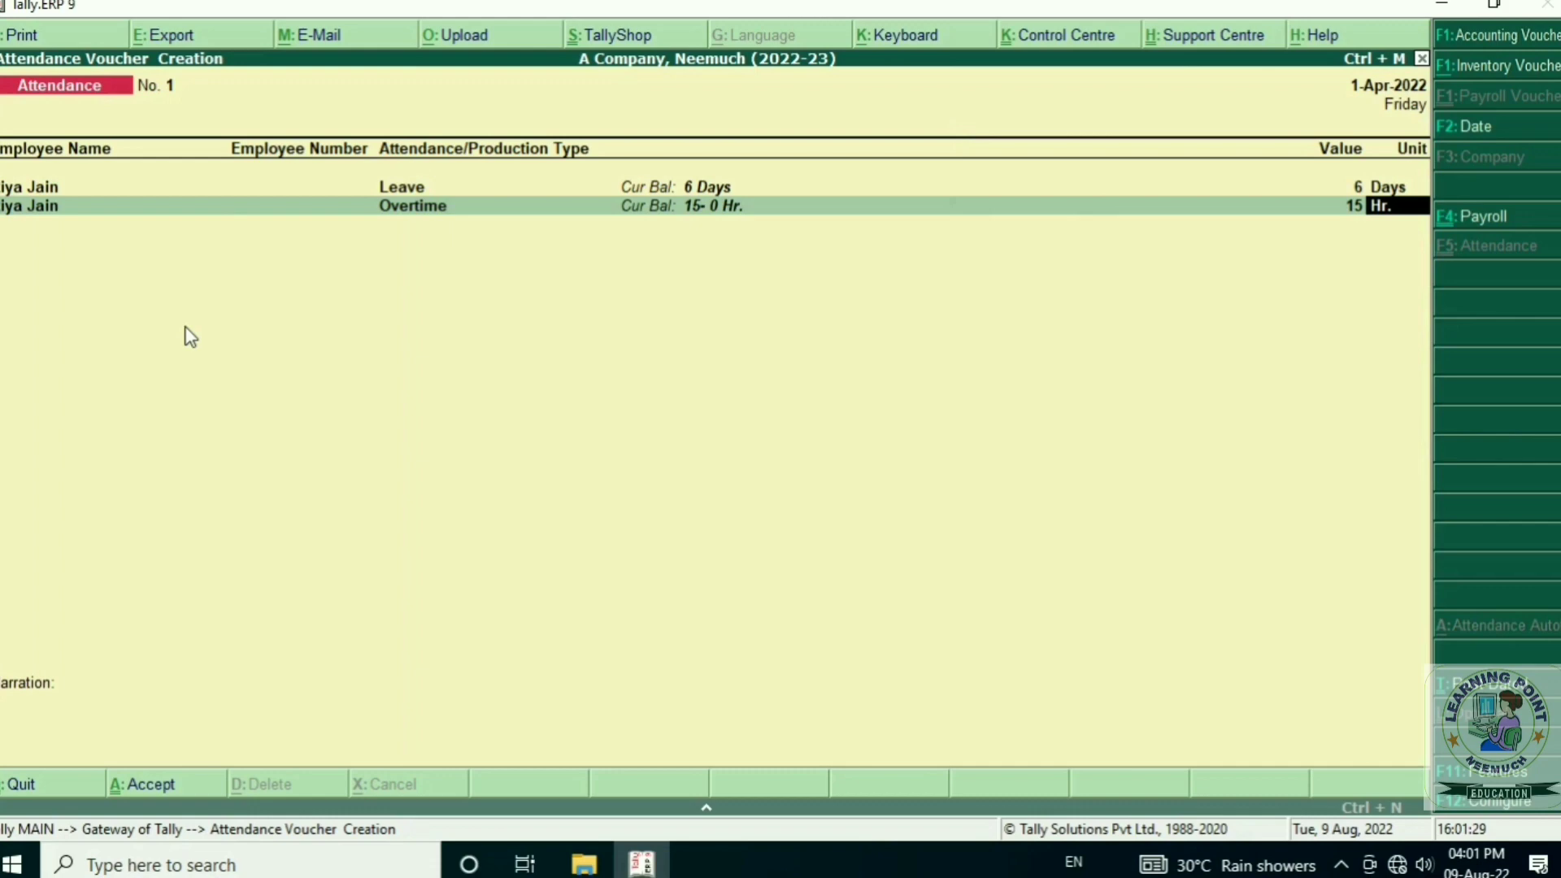
{"action": "key", "text": "Return"}
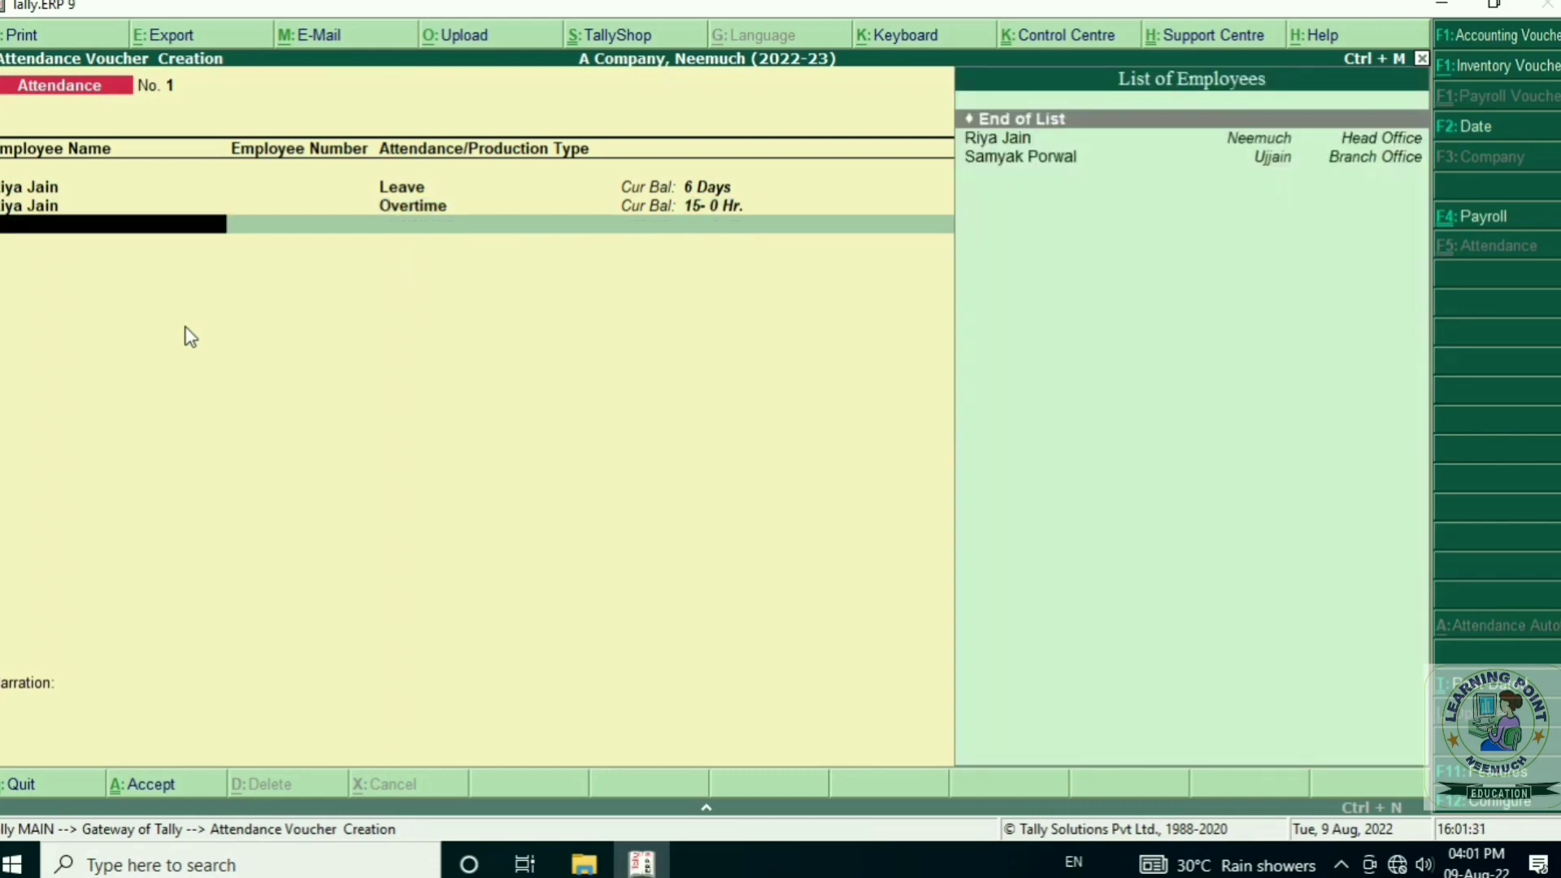
- Add a Leave entry of 3 days for the Branch Office employee in the Ujjain group
{"action": "key", "text": "Down"}
{"action": "key", "text": "Down"}
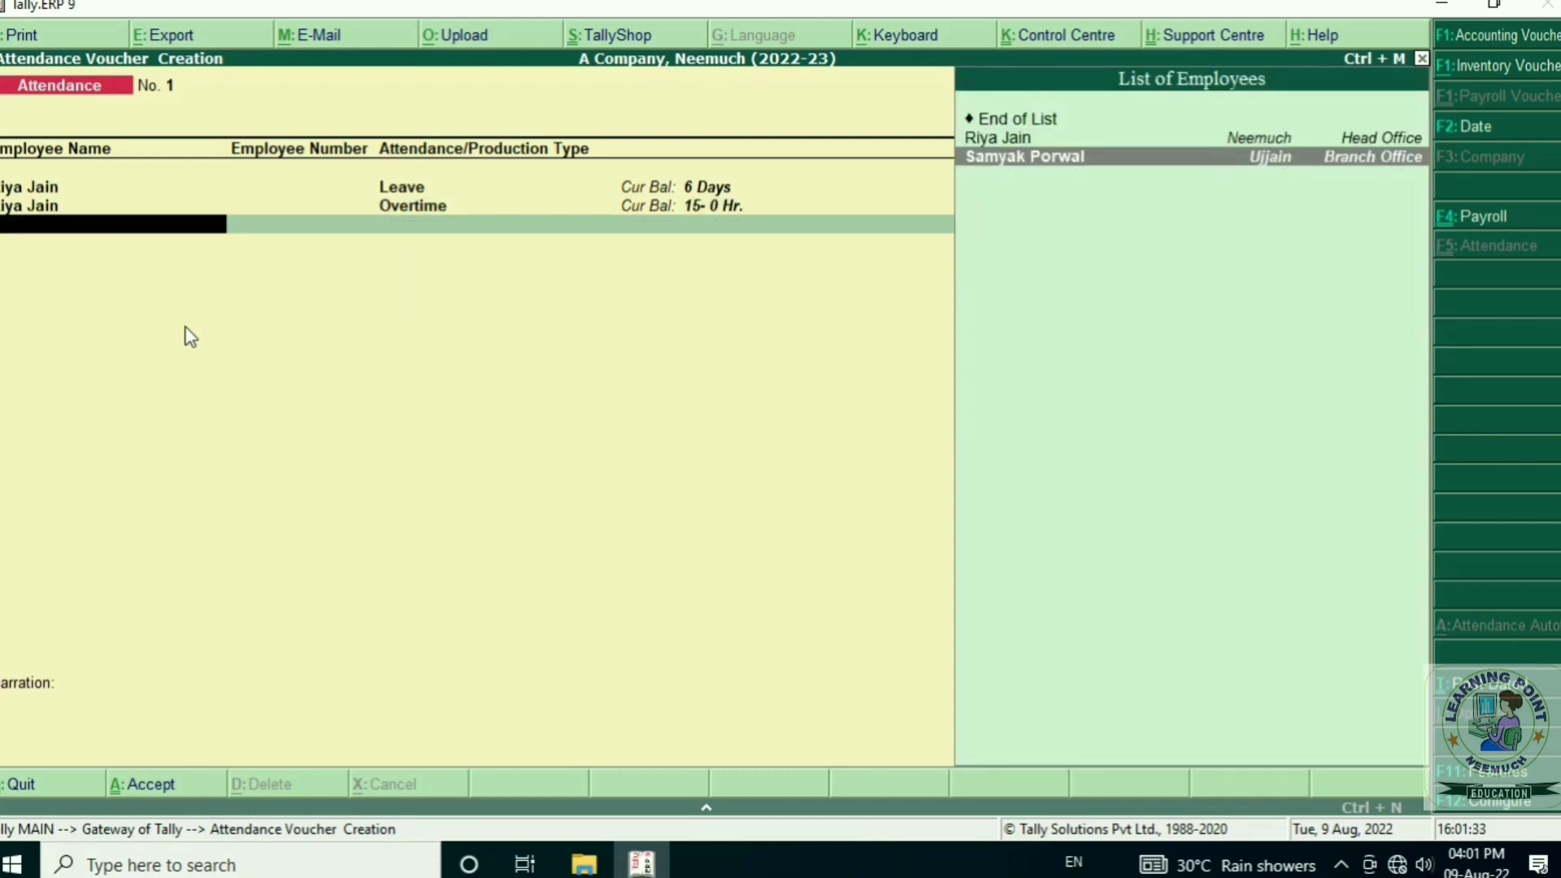
{"action": "key", "text": "Return"}
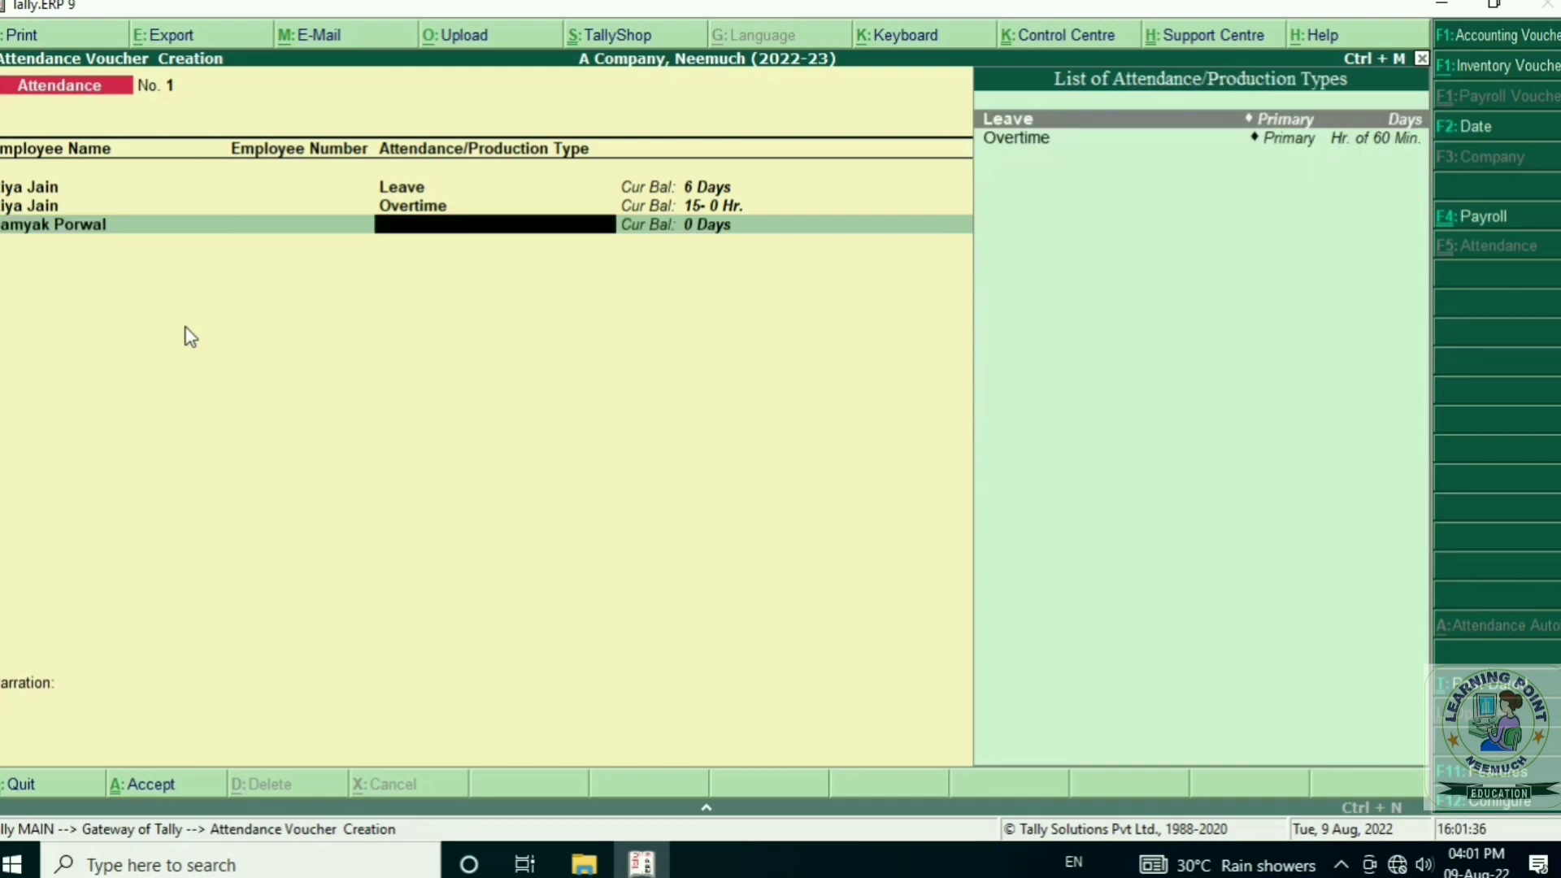
{"action": "key", "text": "Return"}
{"action": "type", "text": "3"}
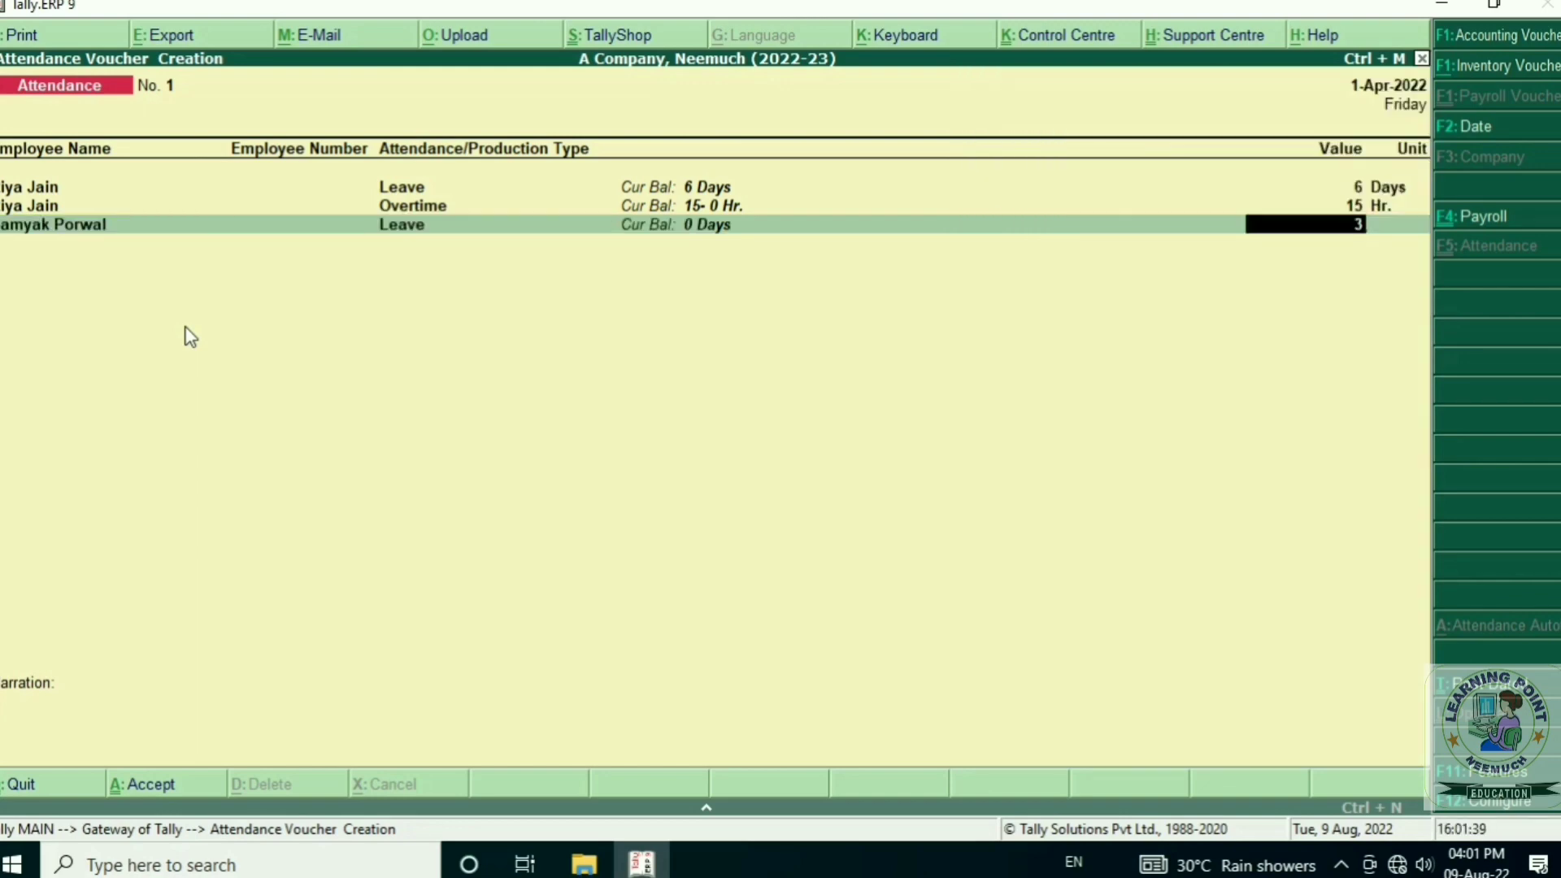
{"action": "key", "text": "Return"}
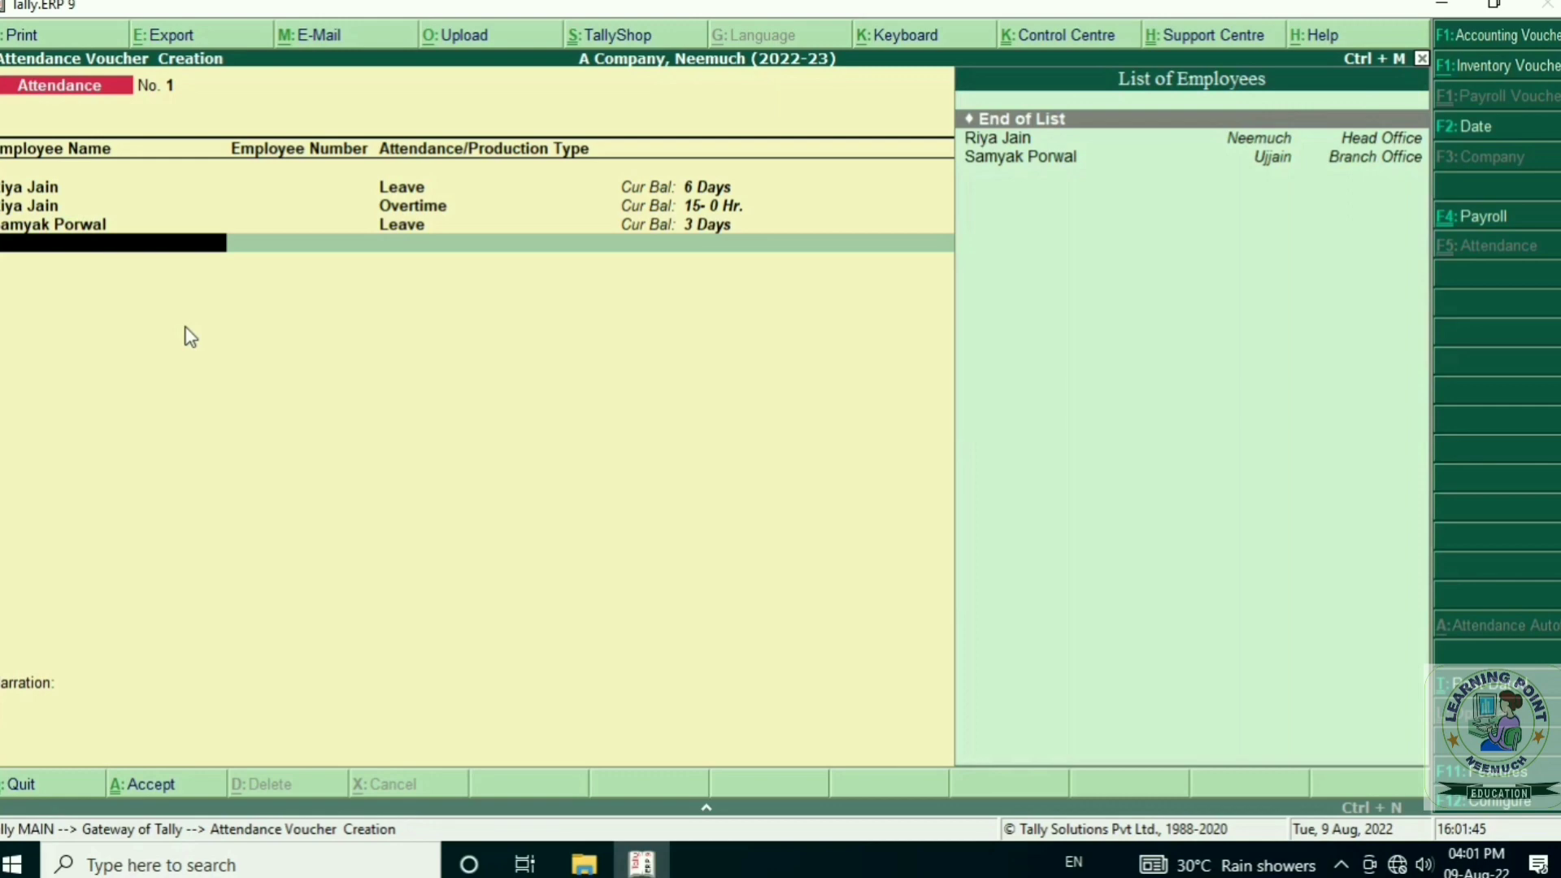
- End the attendance entries without a narration, set the voucher date to 31-5-2022, and save the attendance voucher
{"action": "key", "text": "Return"}
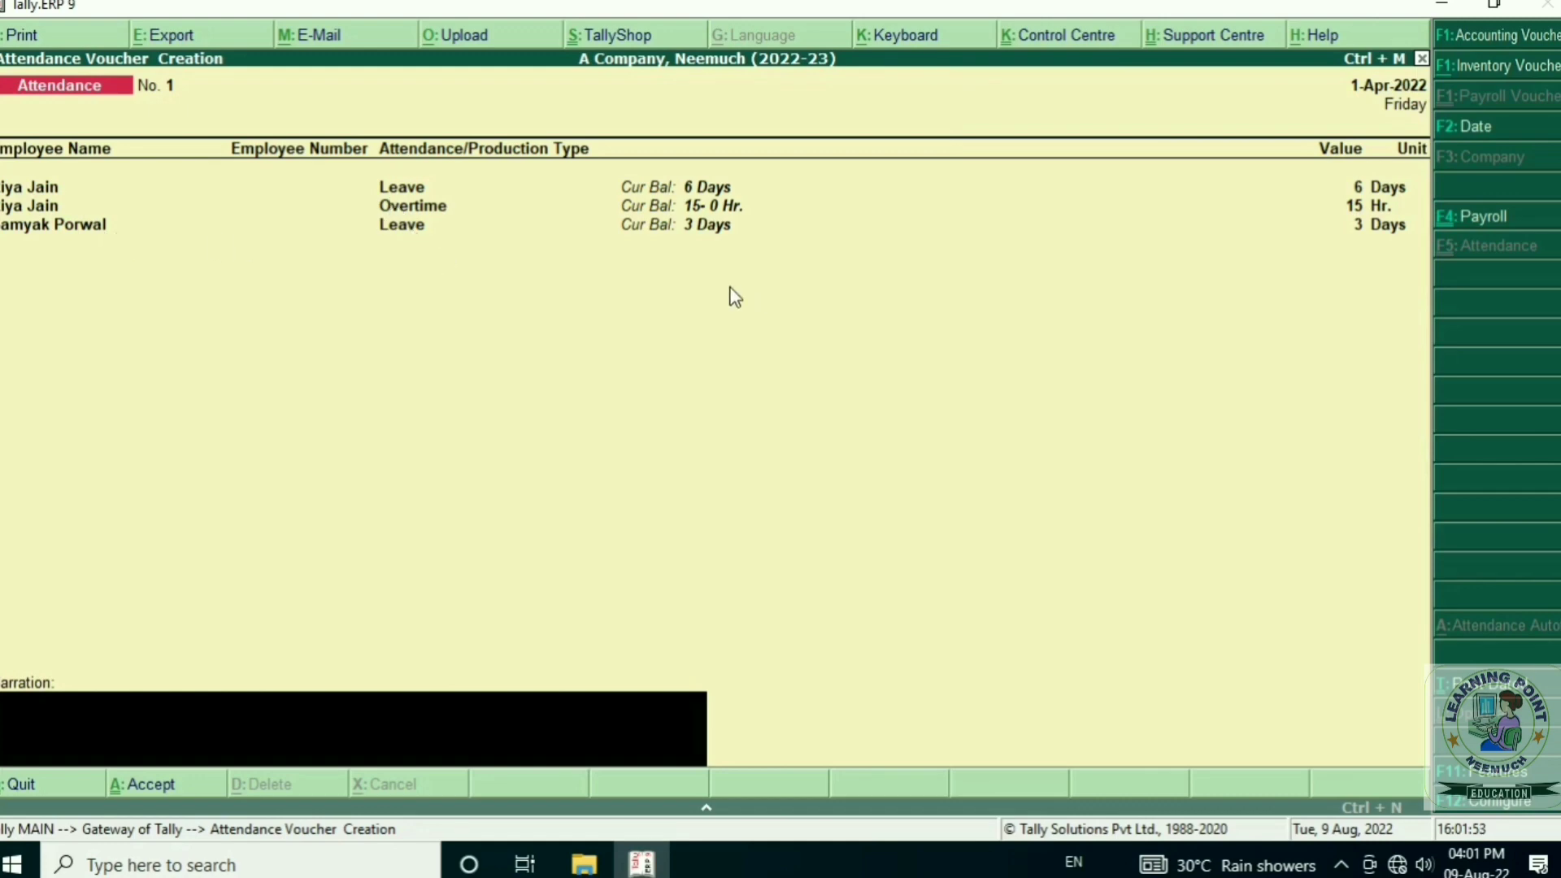
{"action": "key", "text": "Return"}
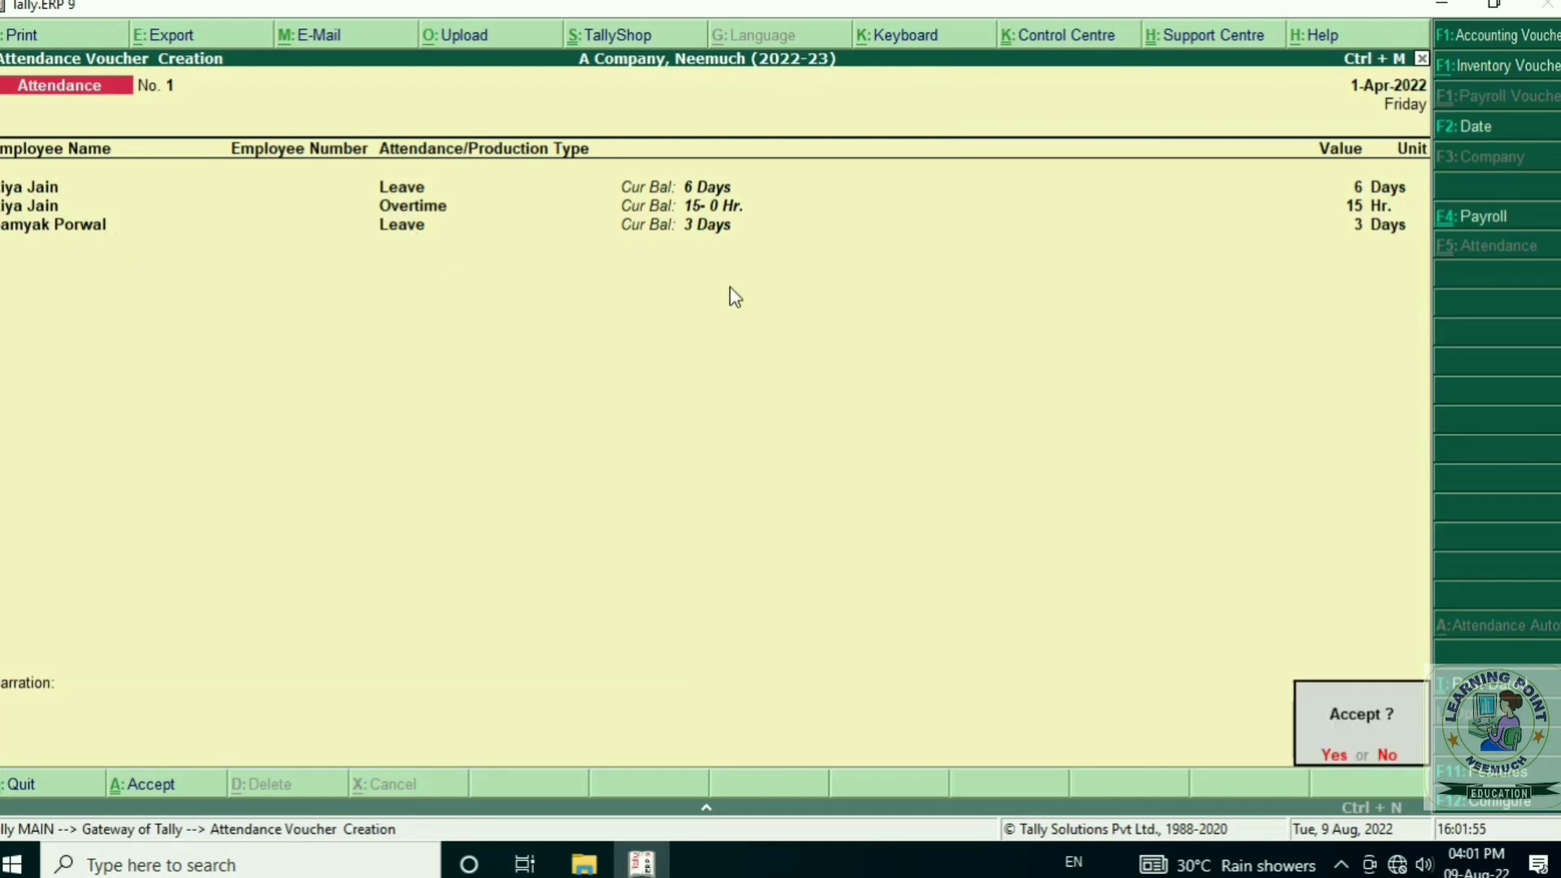
{"action": "key", "text": "Escape"}
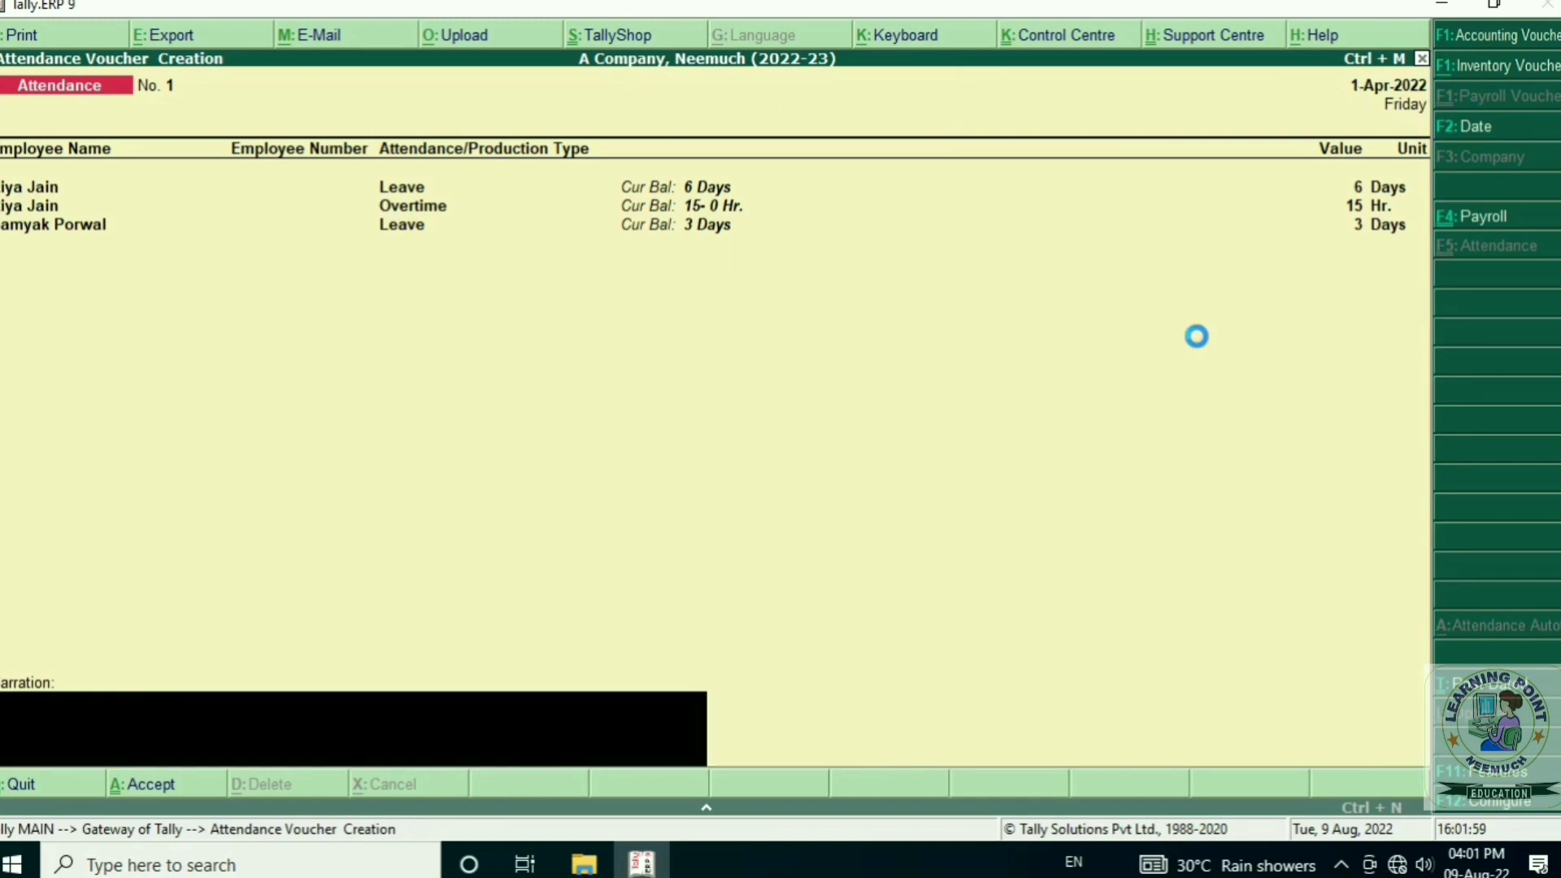
{"action": "key", "text": "F2"}
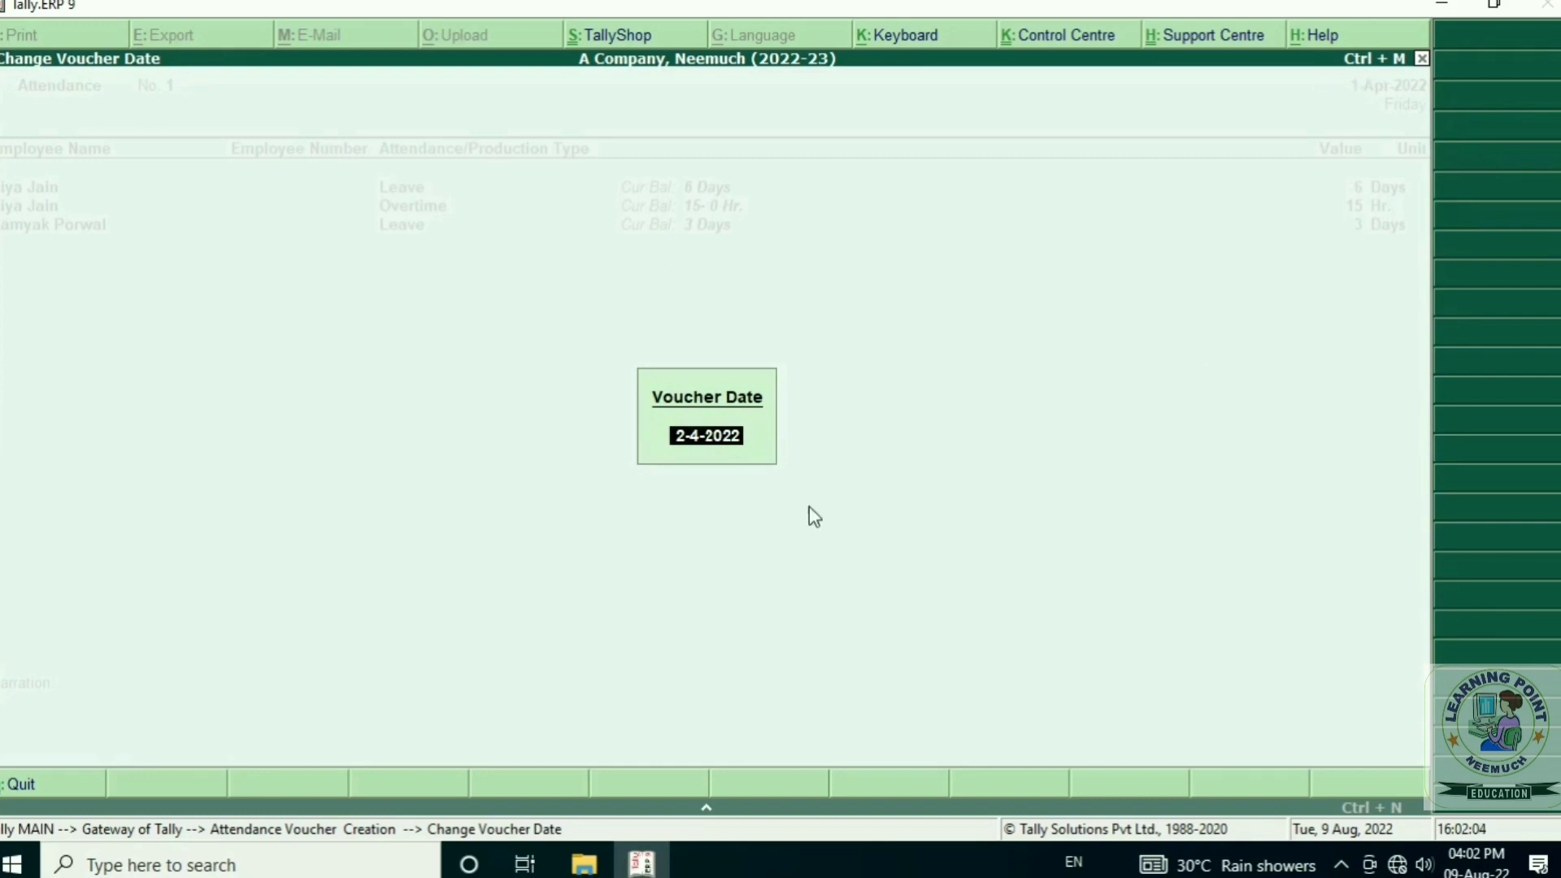
{"action": "type", "text": "31-5"}
{"action": "key", "text": "Return"}
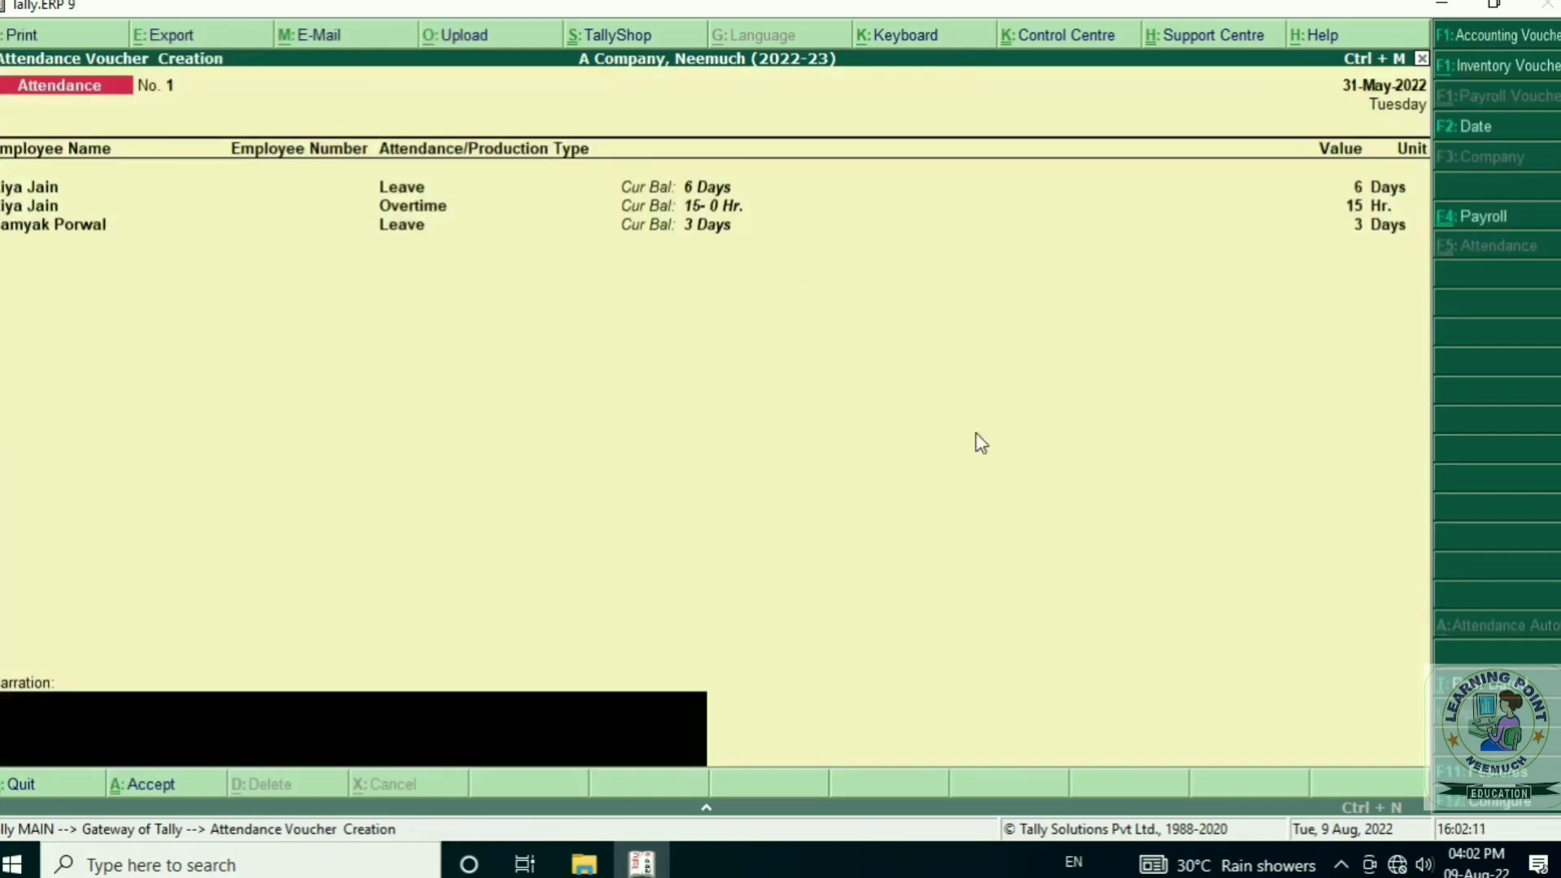
{"action": "key", "text": "Return"}
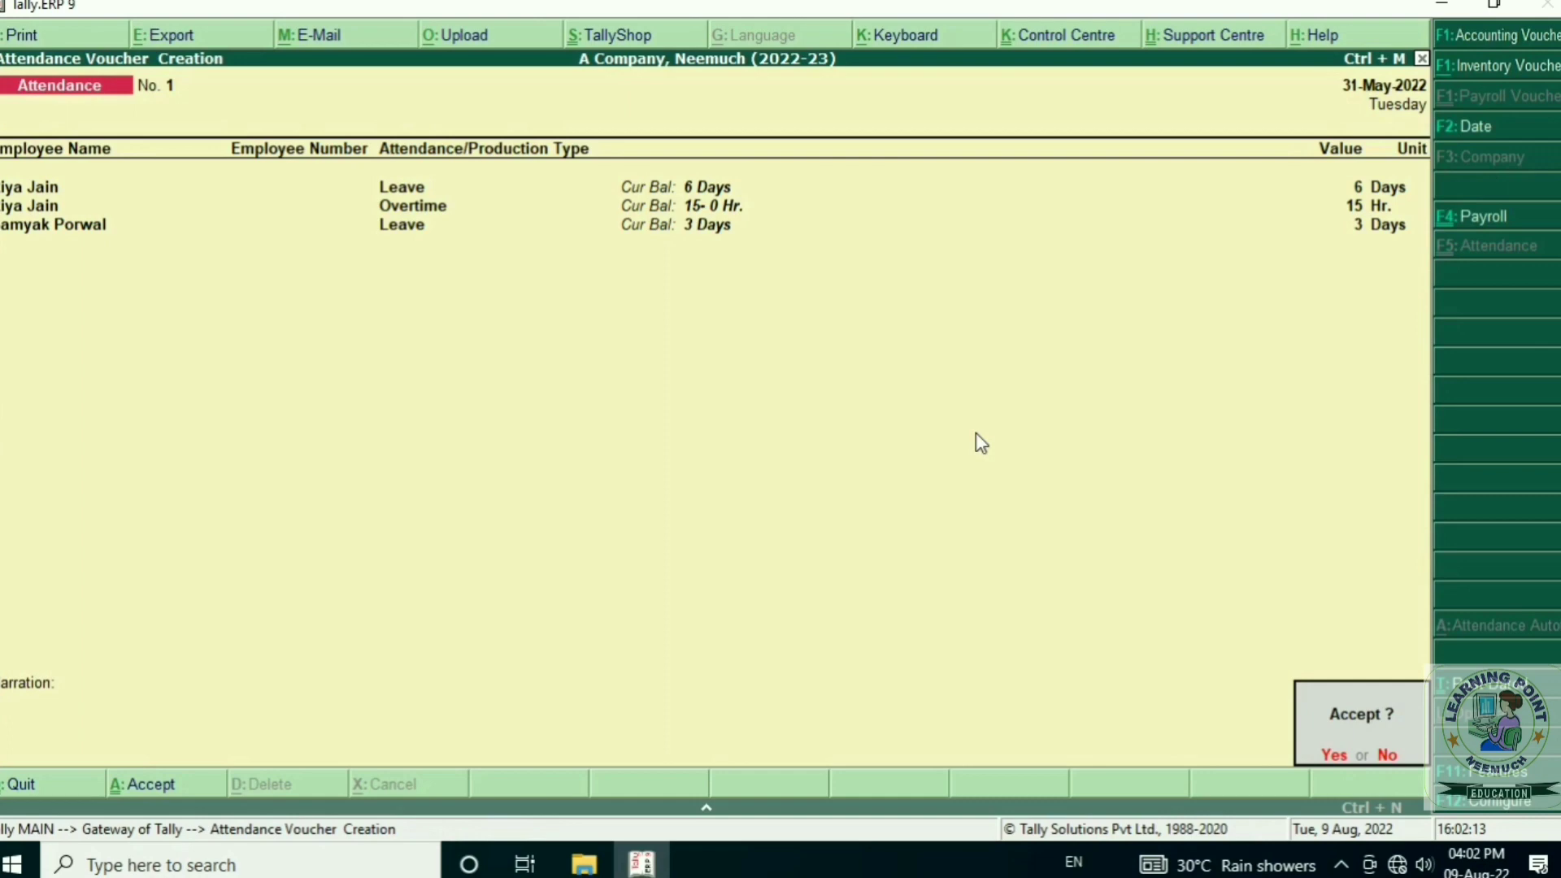
{"action": "key", "text": "Return"}
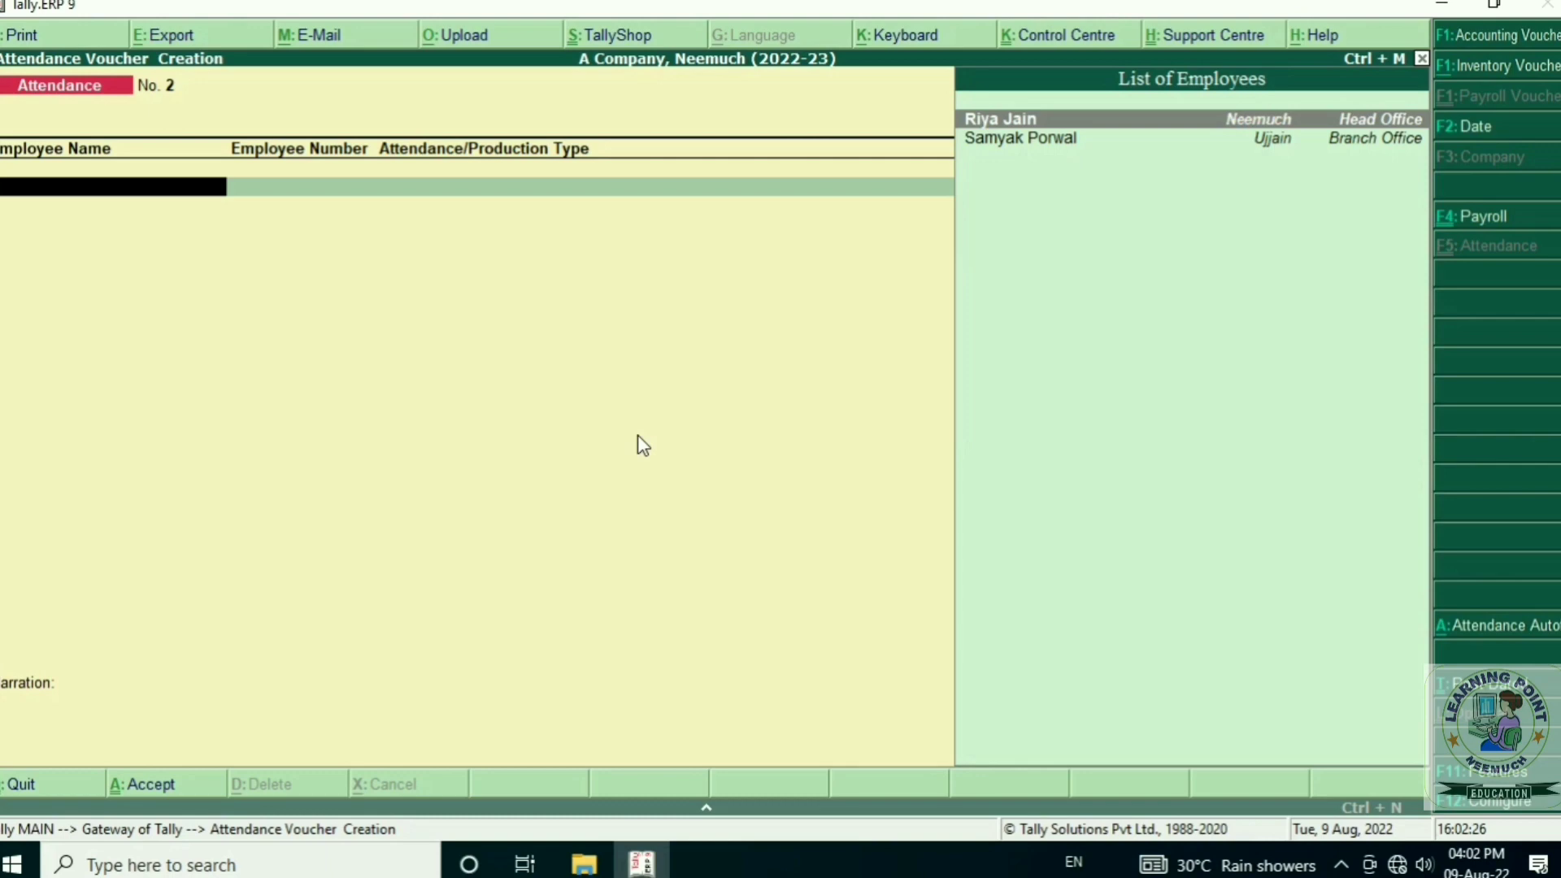
- Start a payroll voucher and set its Payroll Autofill to the User Defined process for 1-5-2022 to 31-5-2022
{"action": "key", "text": "ctrl+F4"}
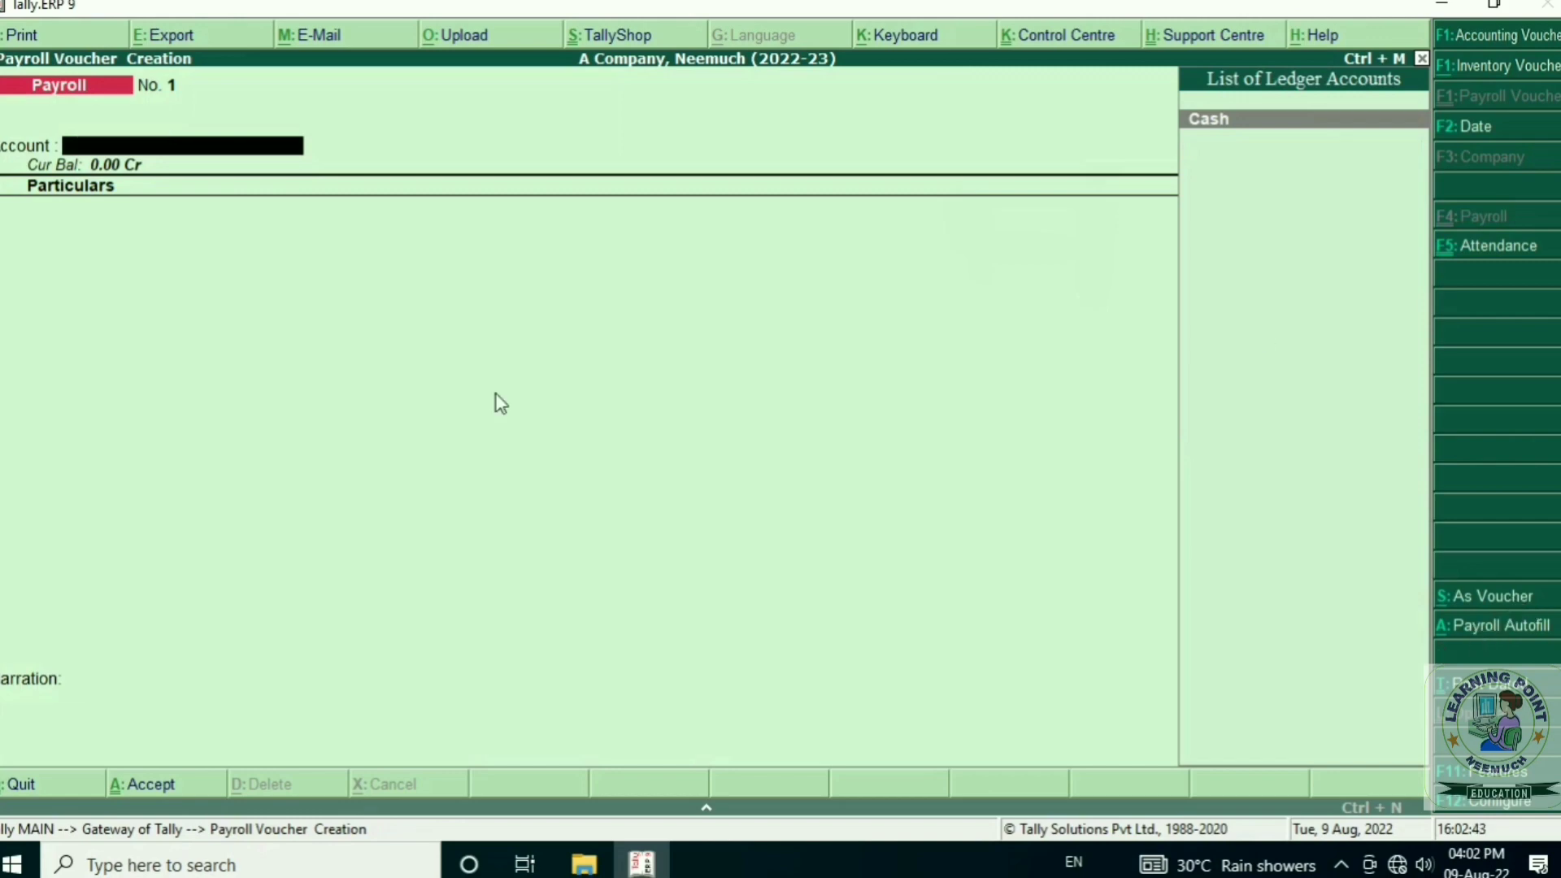
{"action": "key", "text": "alt+a"}
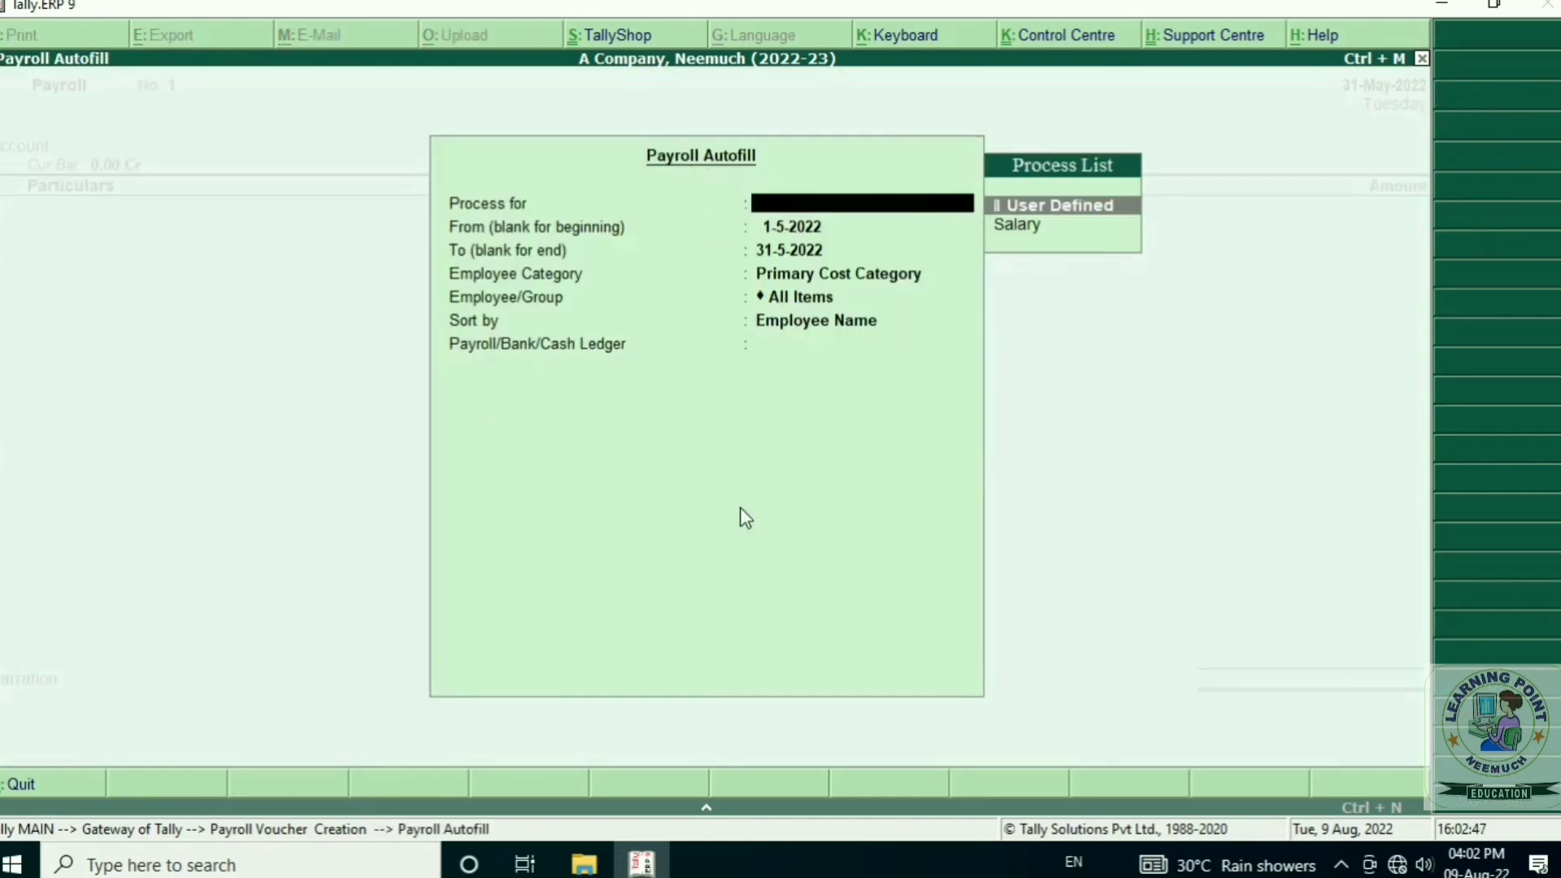
{"action": "key", "text": "Down"}
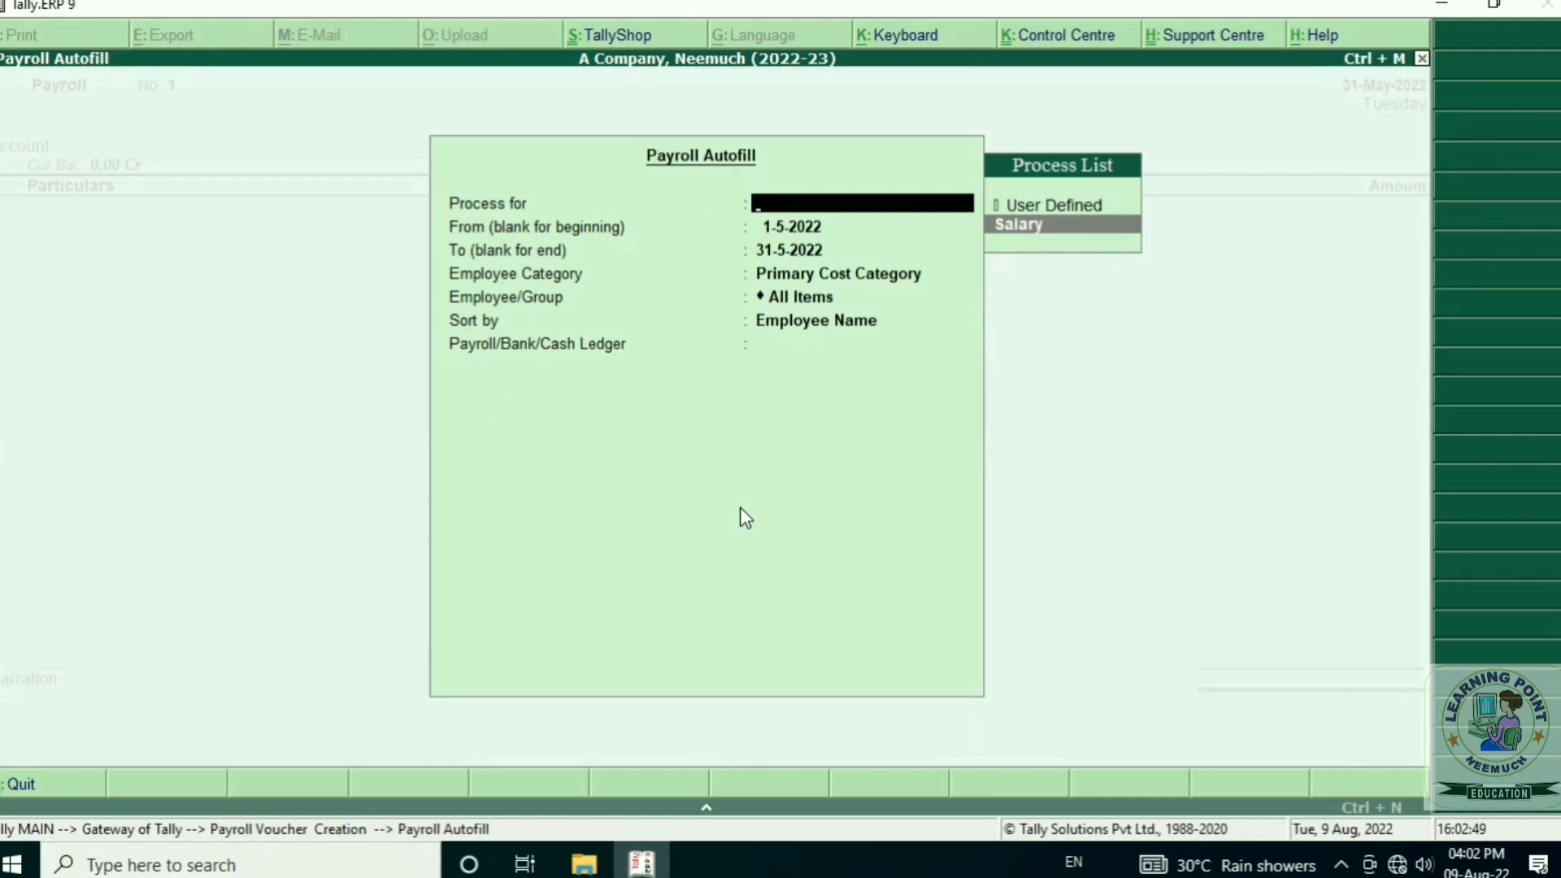
{"action": "key", "text": "Up"}
{"action": "key", "text": "Down"}
{"action": "key", "text": "Up"}
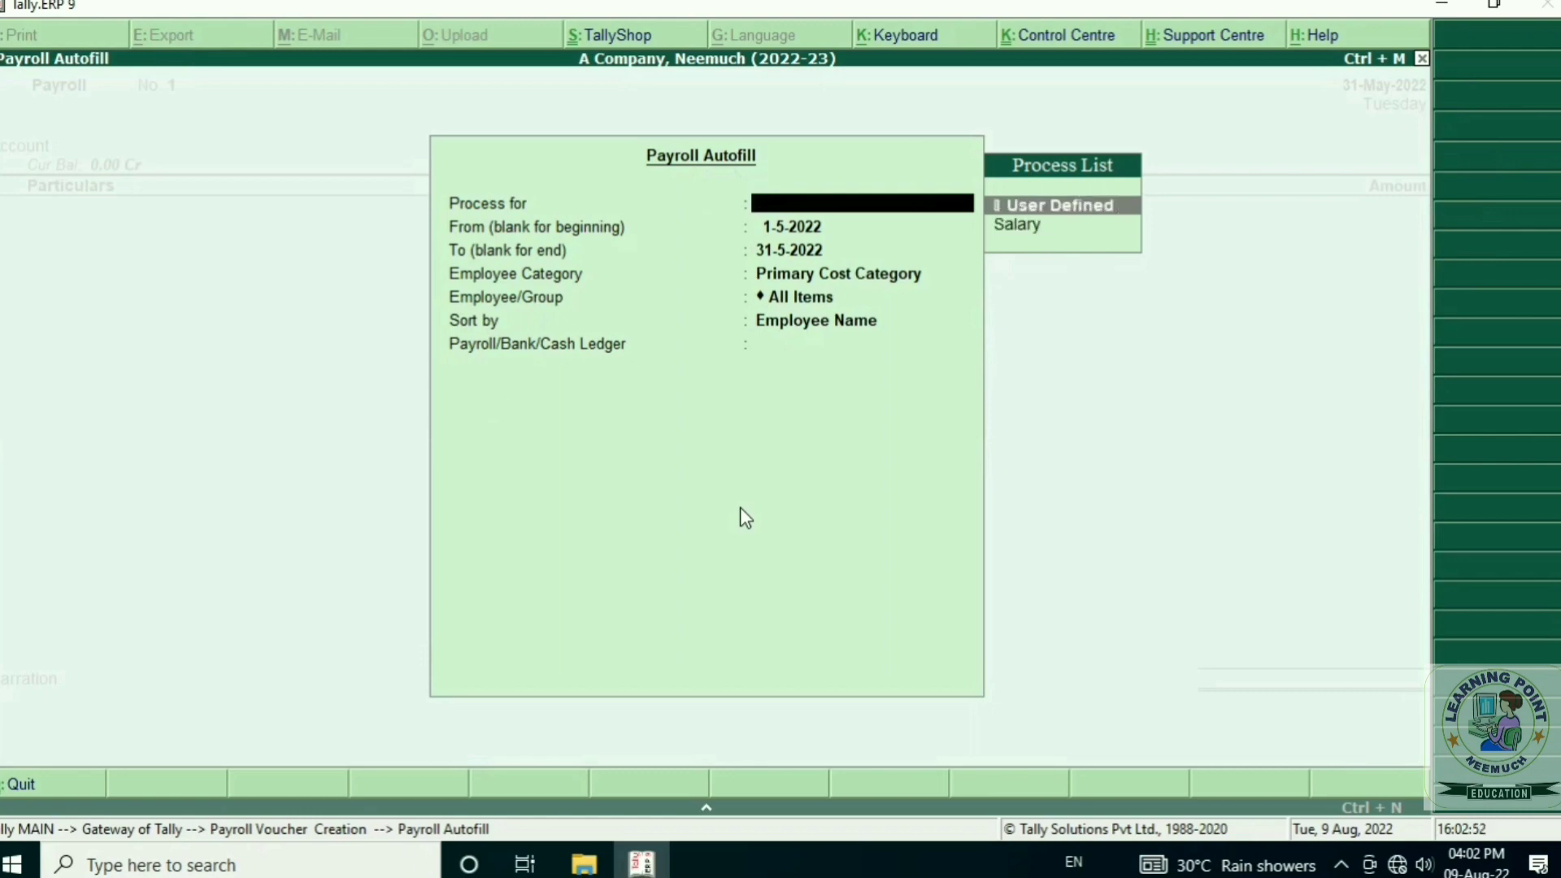
{"action": "key", "text": "Return"}
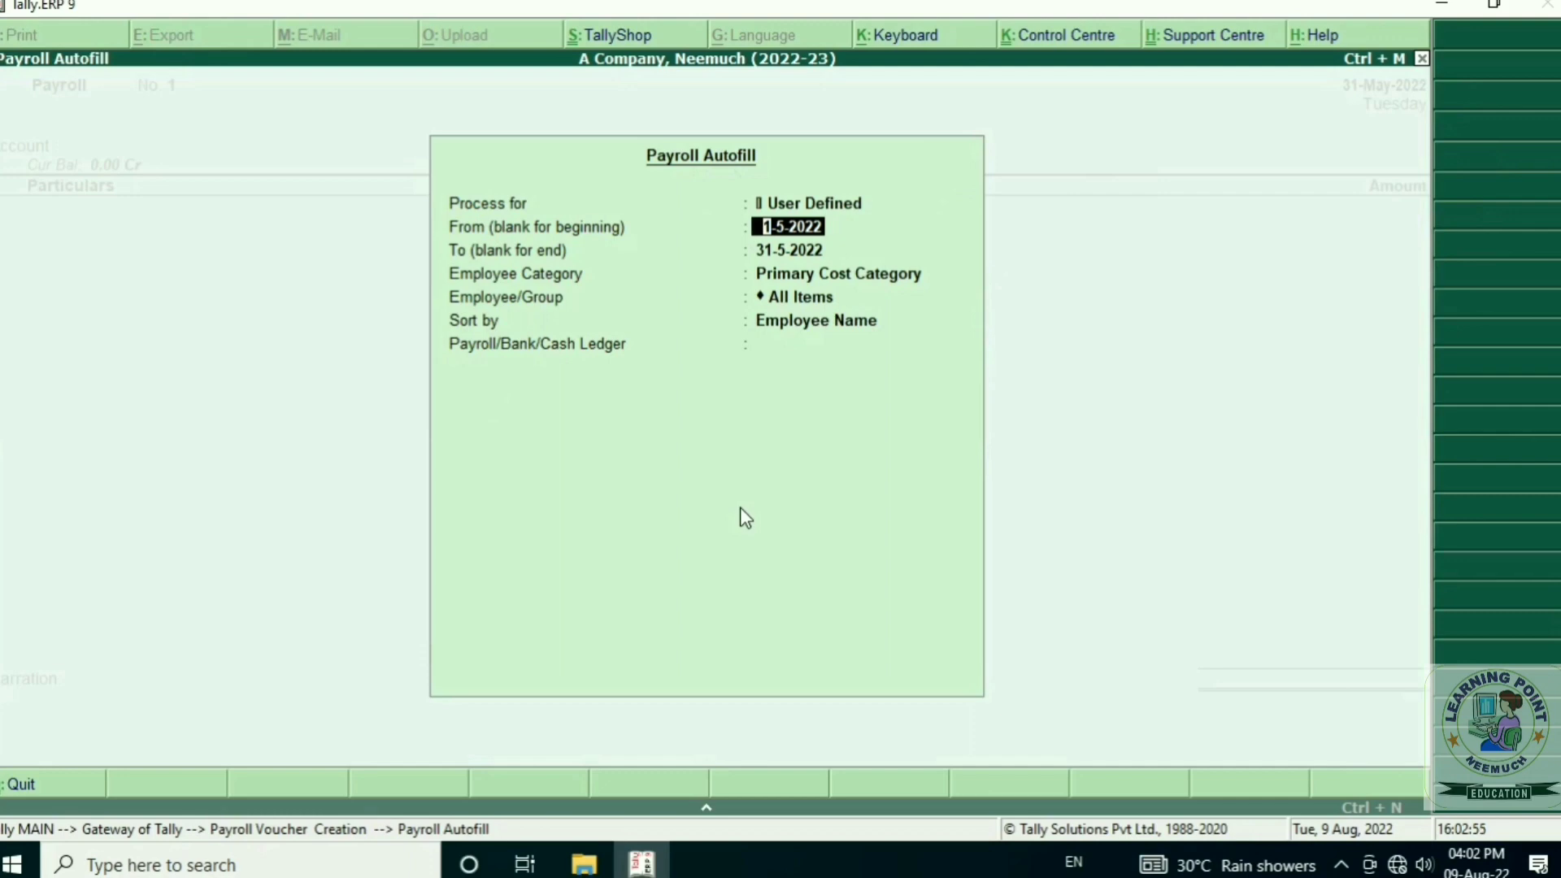
{"action": "key", "text": "Return"}
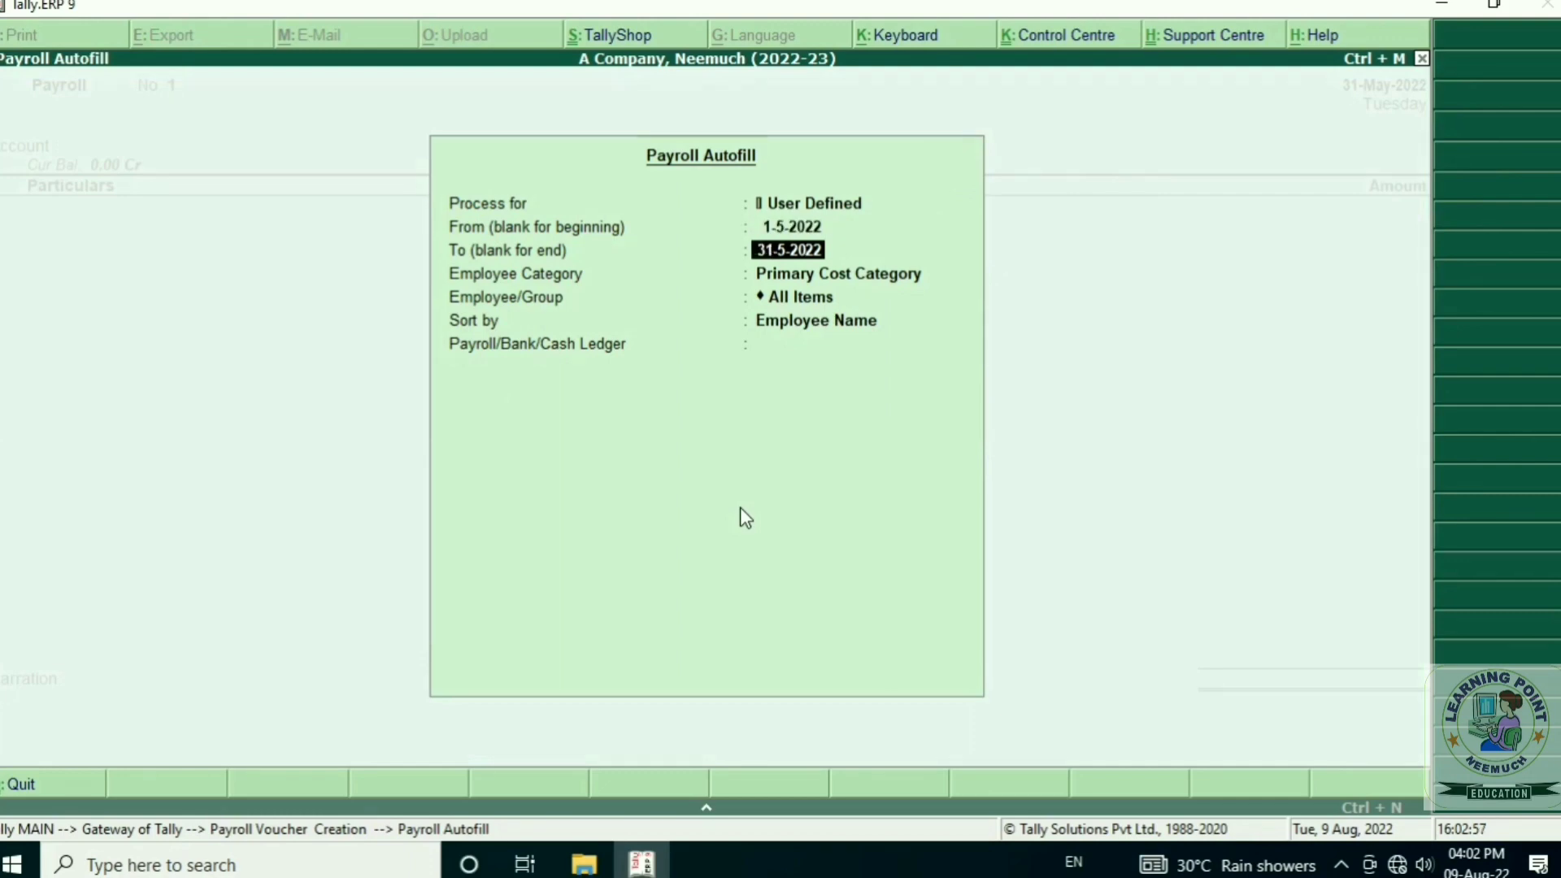
{"action": "key", "text": "Return"}
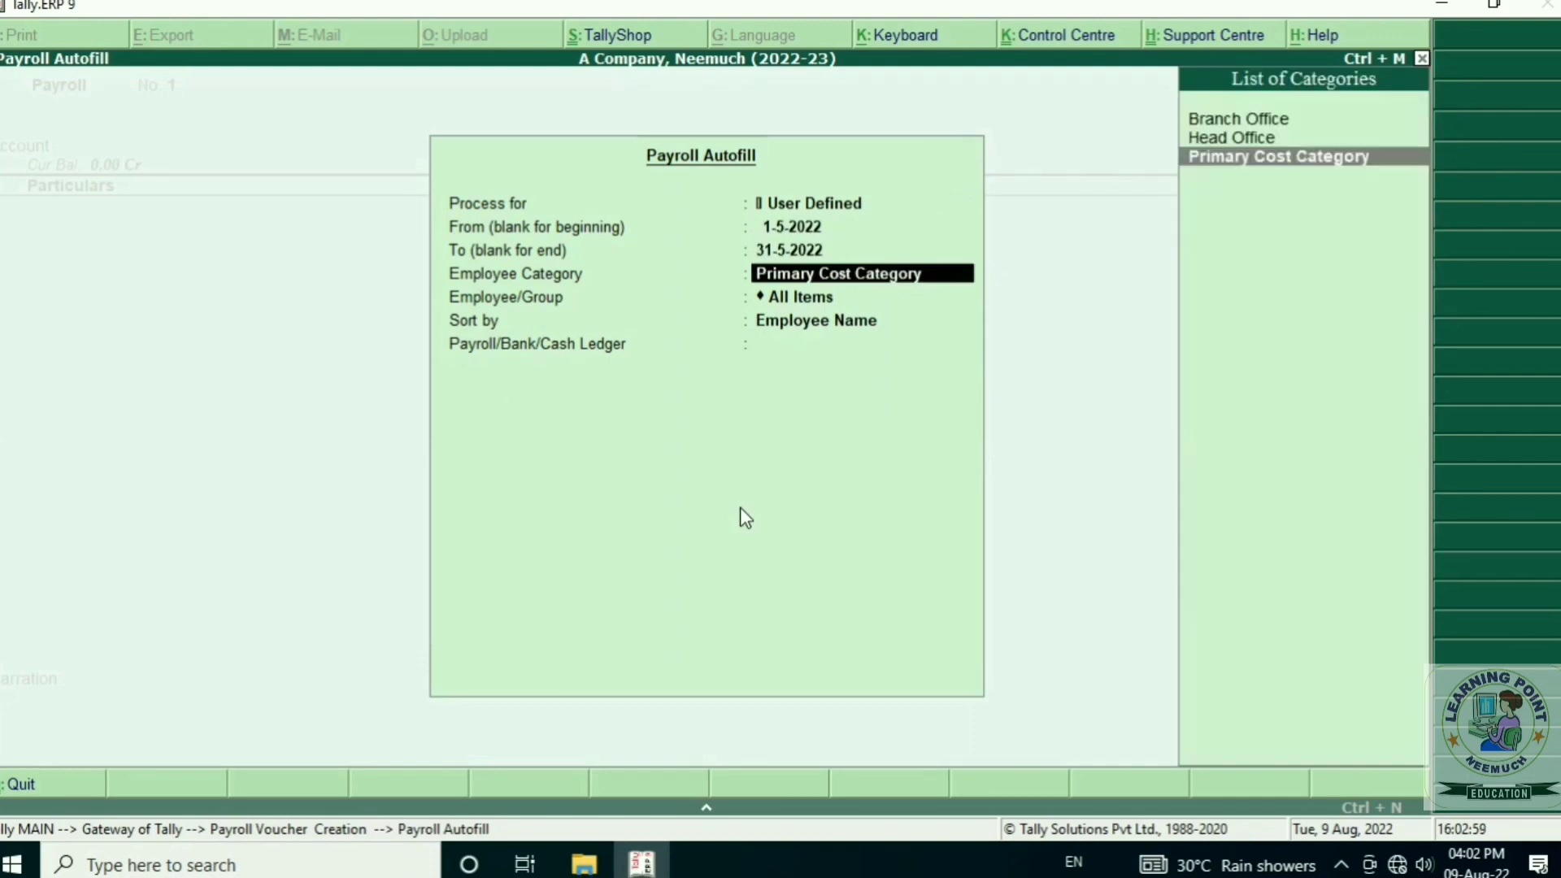
- Set the employee category in the Payroll Autofill to Head Office
{"action": "key", "text": "Up"}
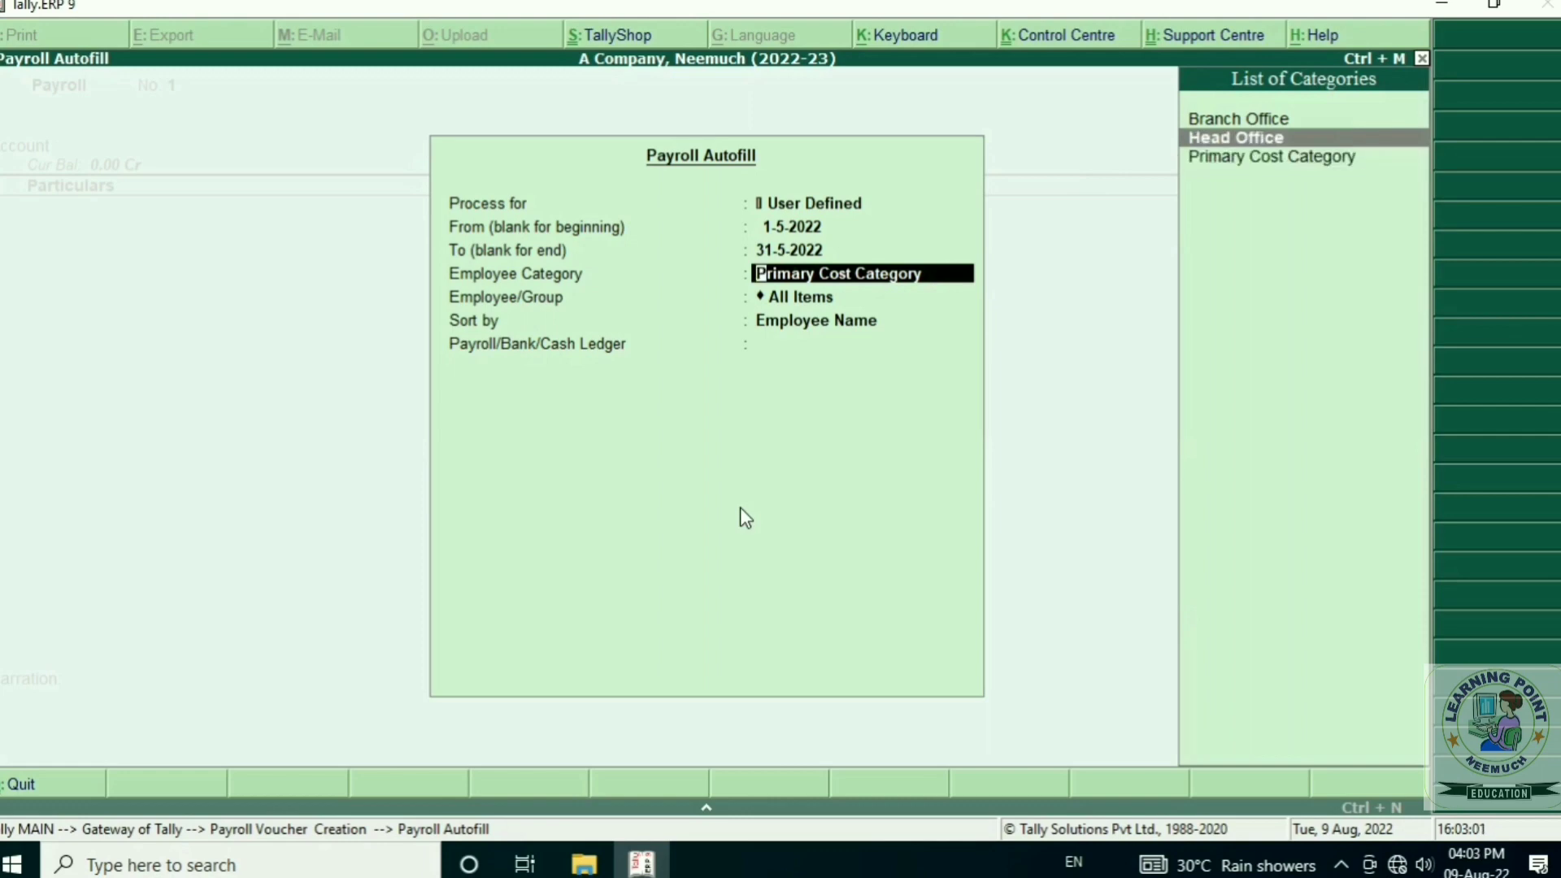
{"action": "key", "text": "Up"}
{"action": "key", "text": "Down"}
{"action": "key", "text": "Return"}
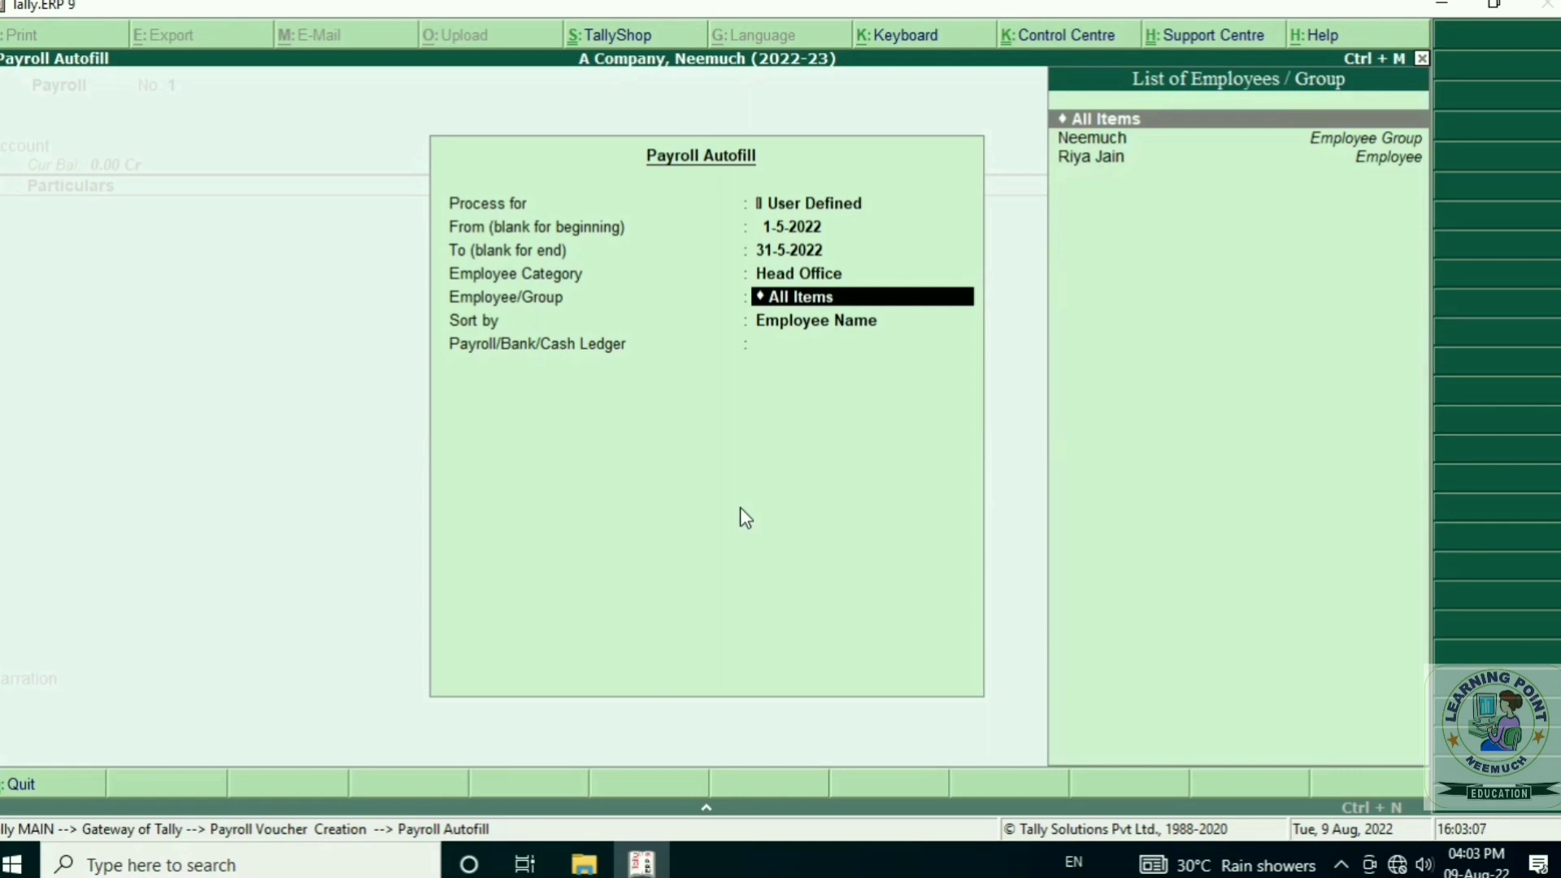
- Complete the Payroll Autofill with All Items sorted by Employee Name, the Cash ledger, and employees with banking details included
{"action": "key", "text": "Return"}
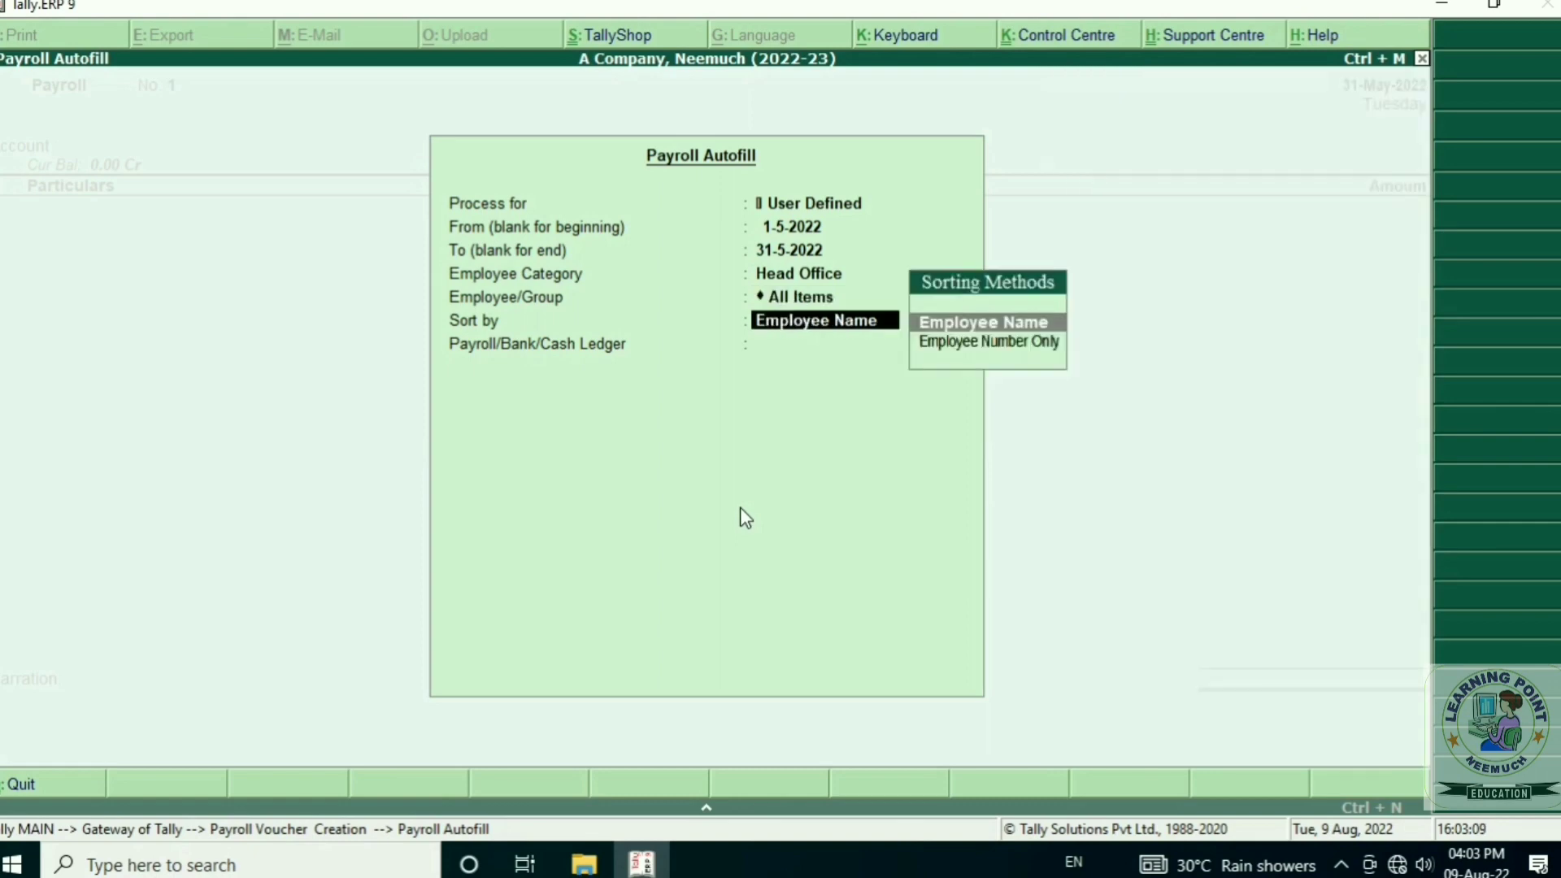
{"action": "key", "text": "Return"}
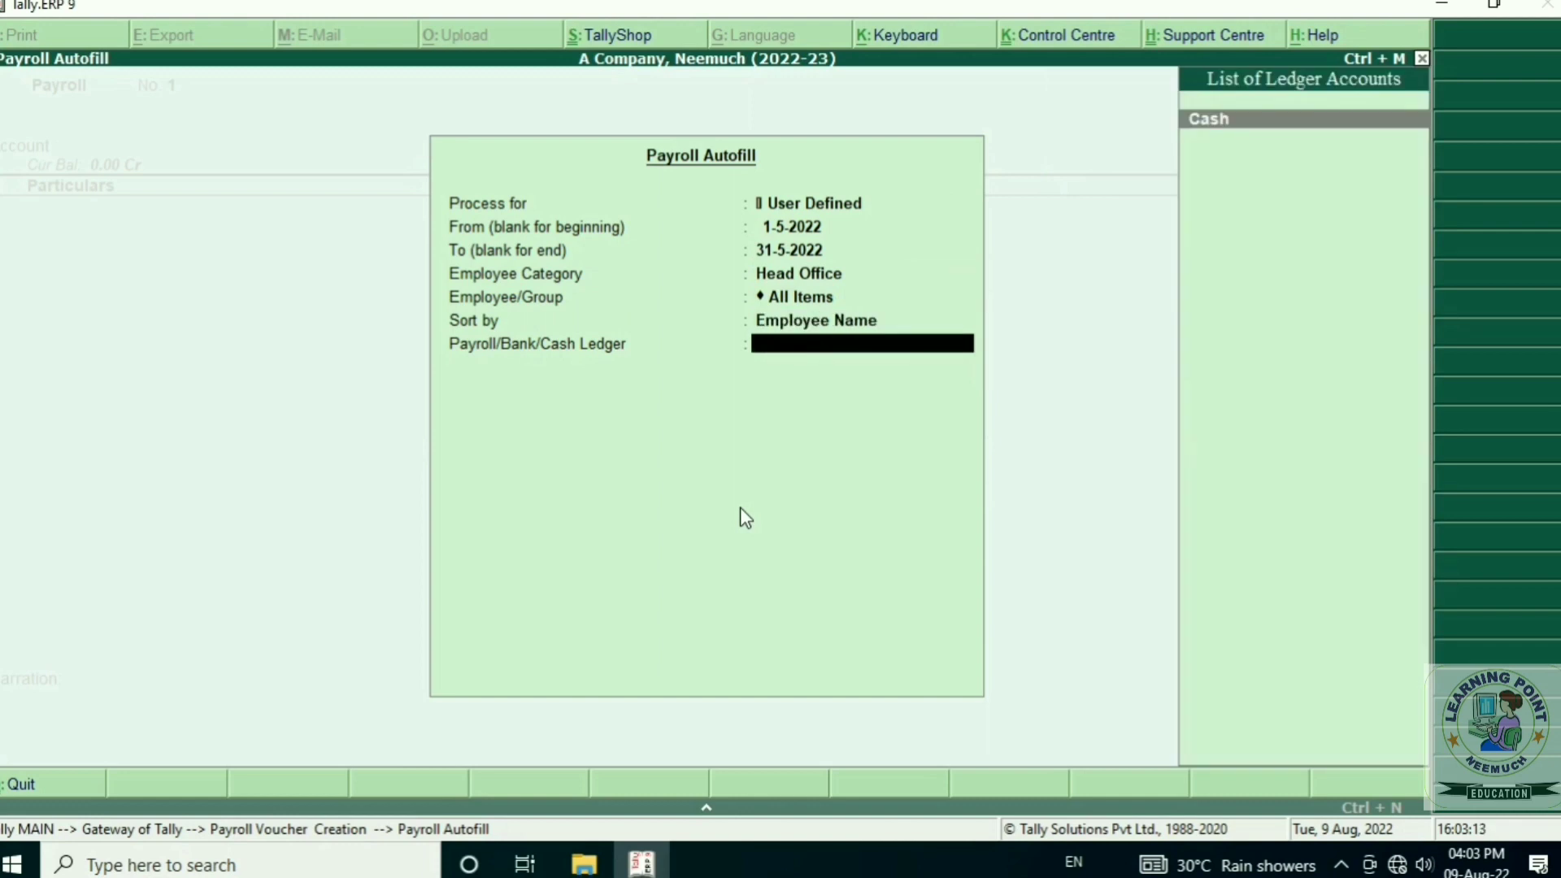
{"action": "key", "text": "Return"}
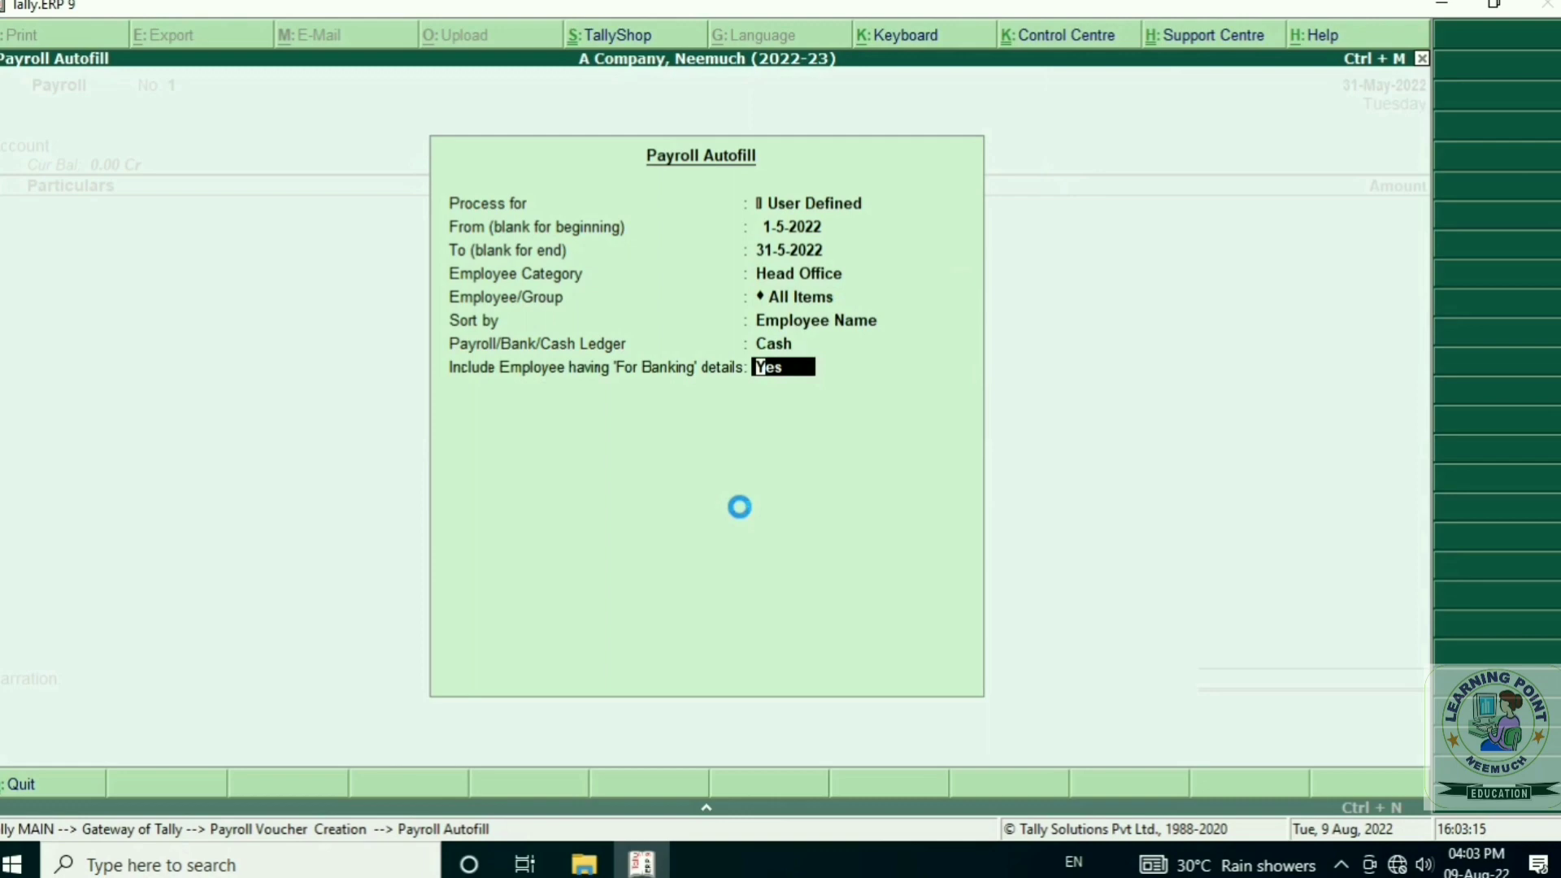
{"action": "key", "text": "Return"}
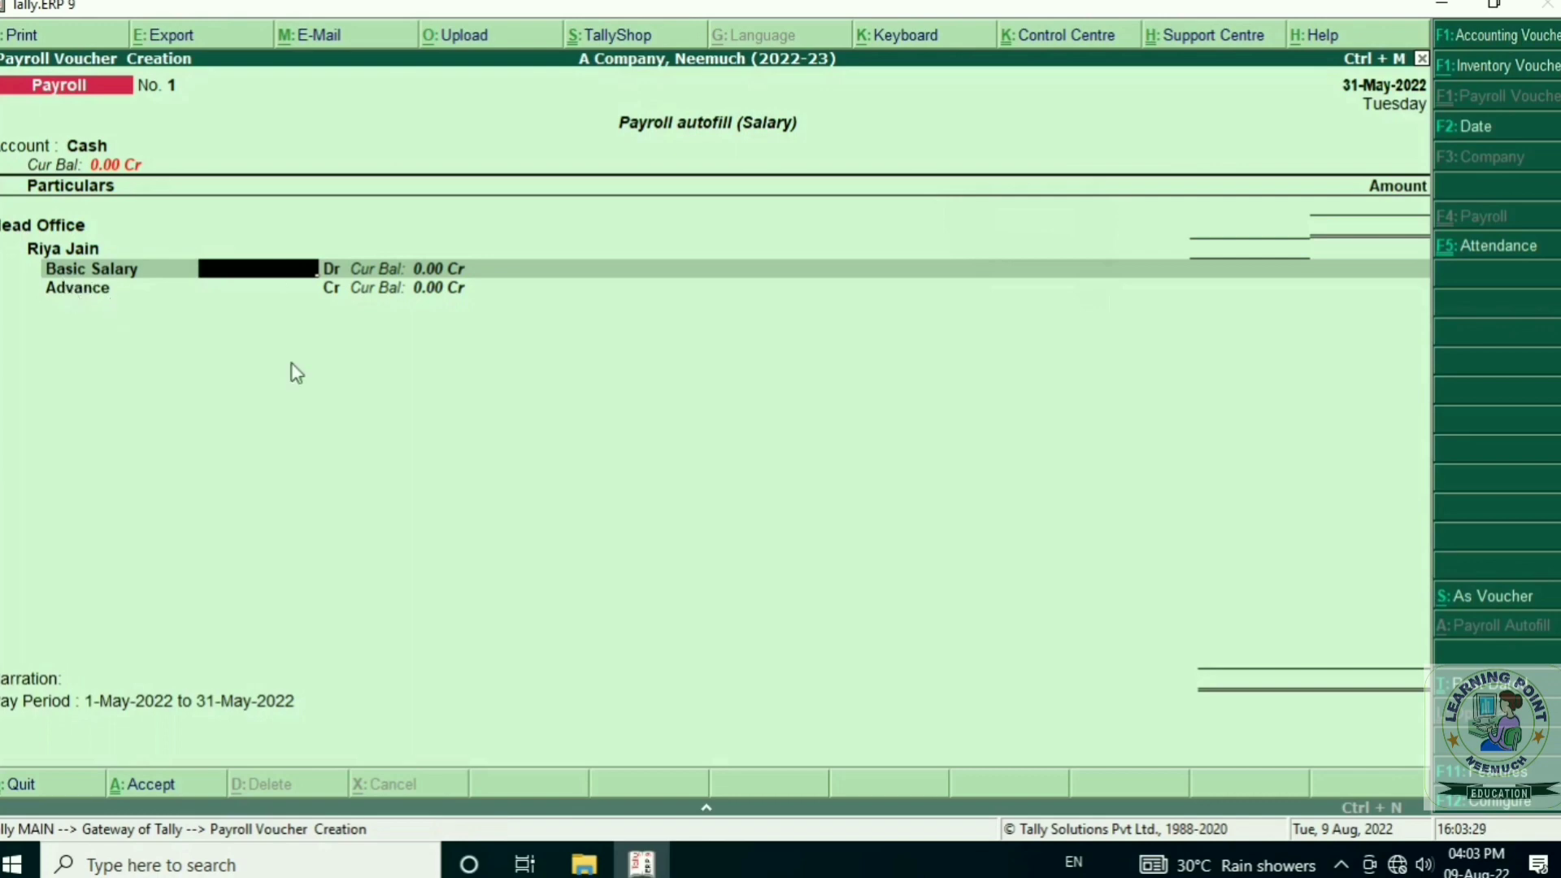
- Enter a Basic Salary of 25000 and an Advance of 5000 for the Head Office employee, and save the payroll voucher
{"action": "type", "text": "25000"}
{"action": "key", "text": "Return"}
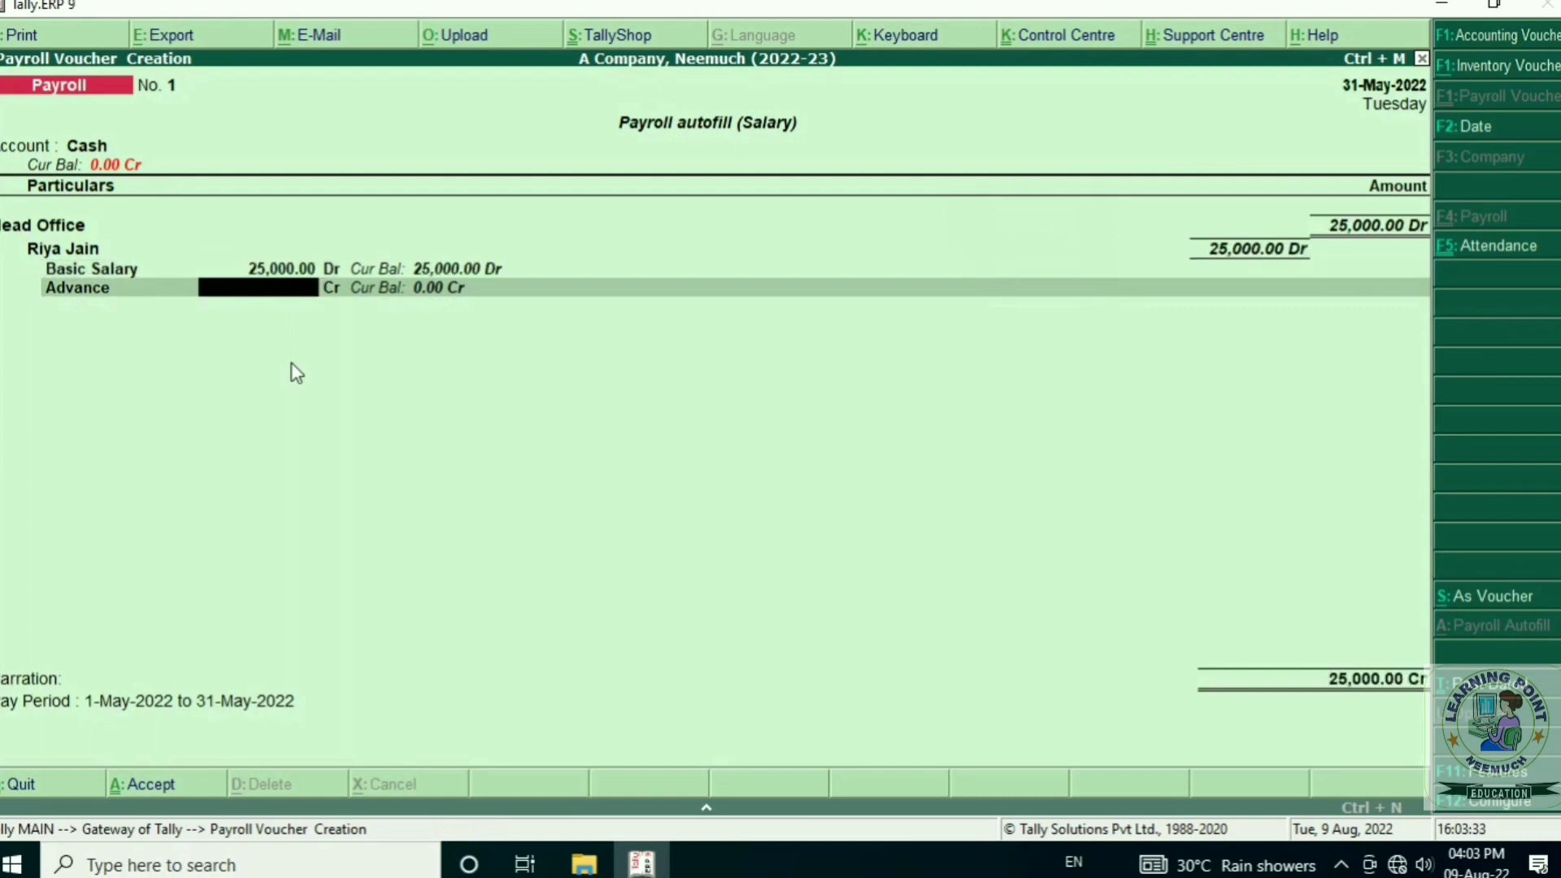
{"action": "type", "text": "5000"}
{"action": "key", "text": "Return"}
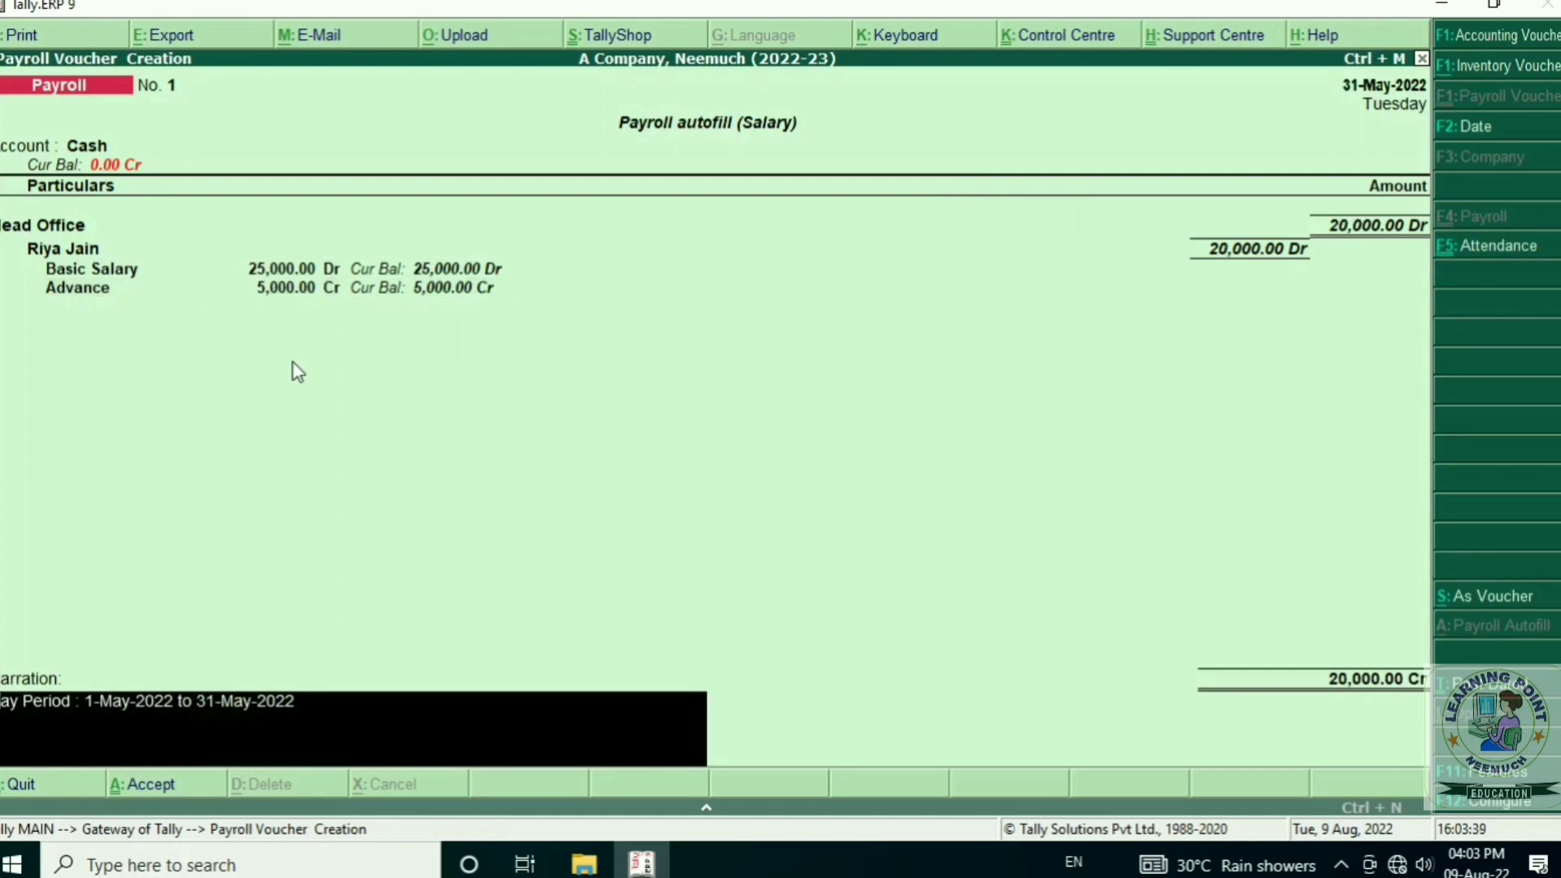
{"action": "key", "text": "Return"}
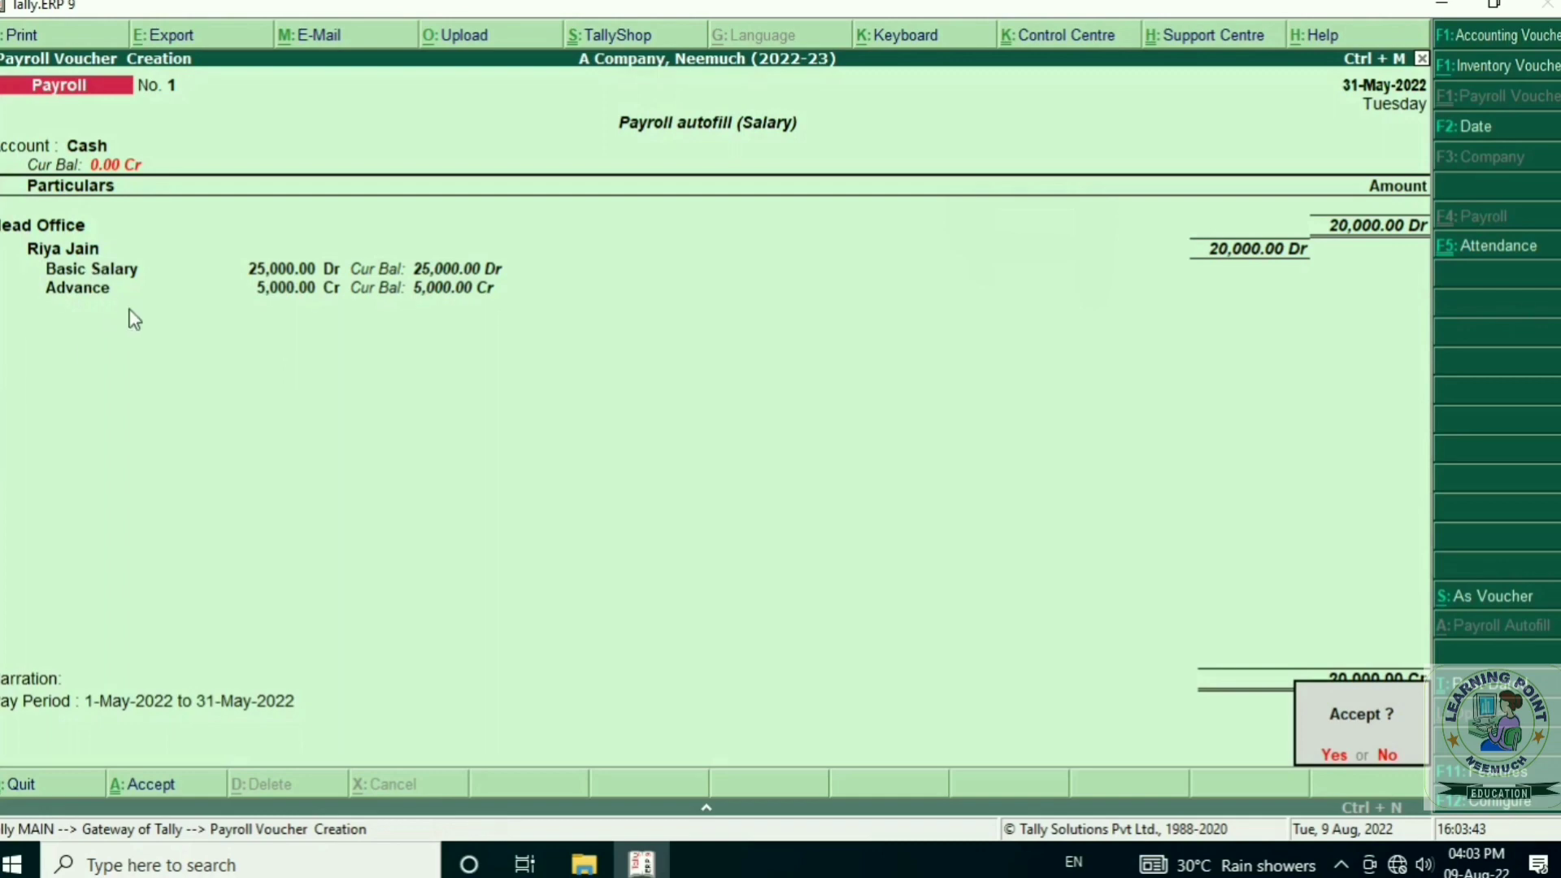
{"action": "key", "text": "Return"}
{"action": "key", "text": "Return"}
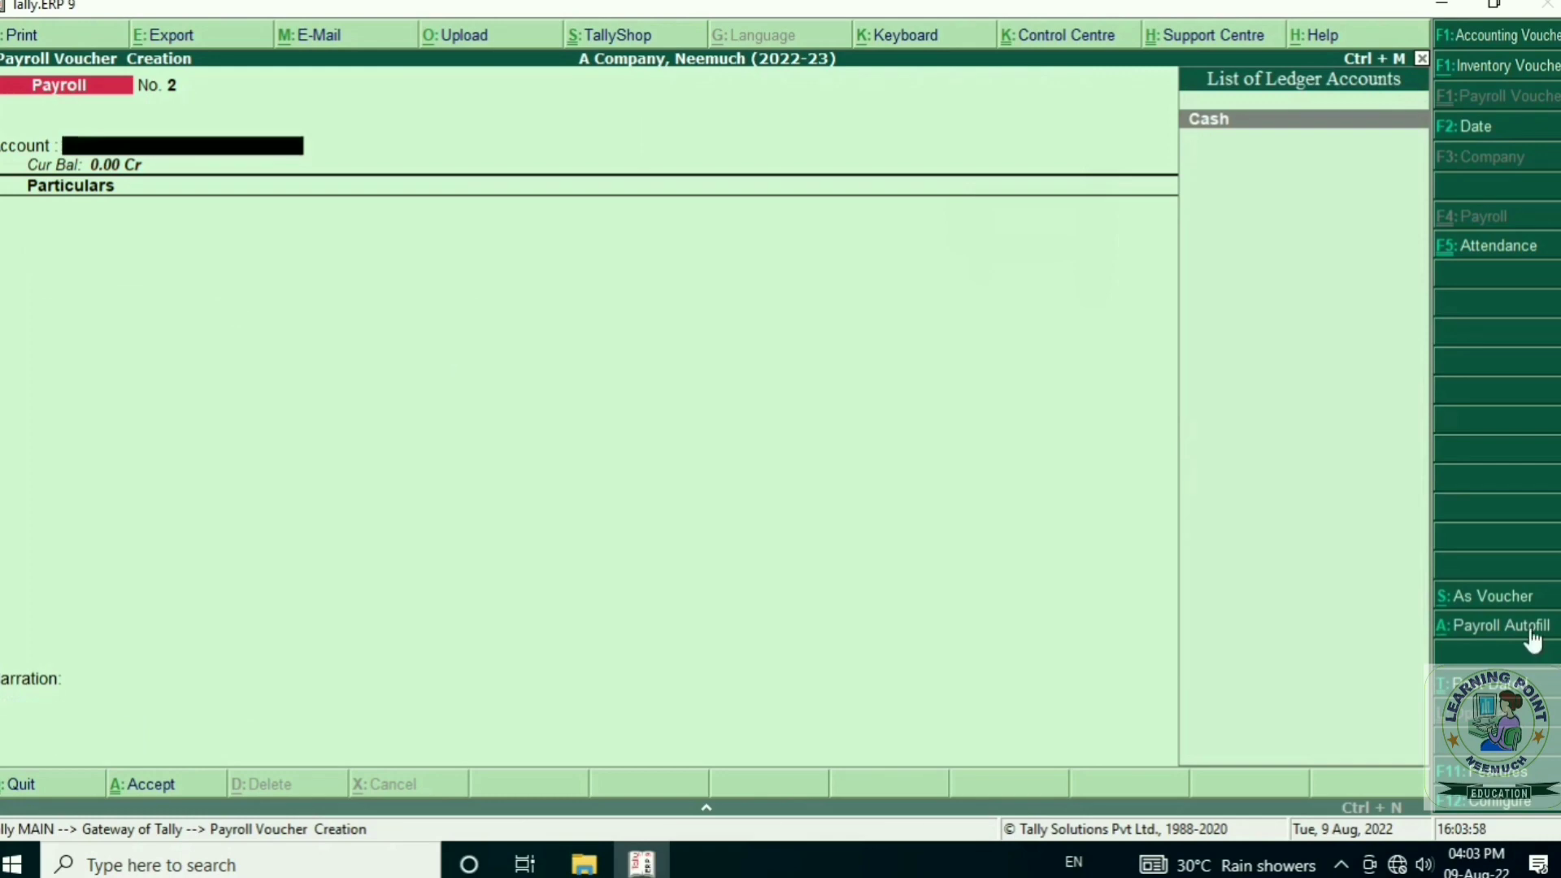
- Start the Payroll Autofill for the second payroll voucher with the Salary process for 1-5-2022 to 31-5-2022
{"action": "key", "text": "alt+a"}
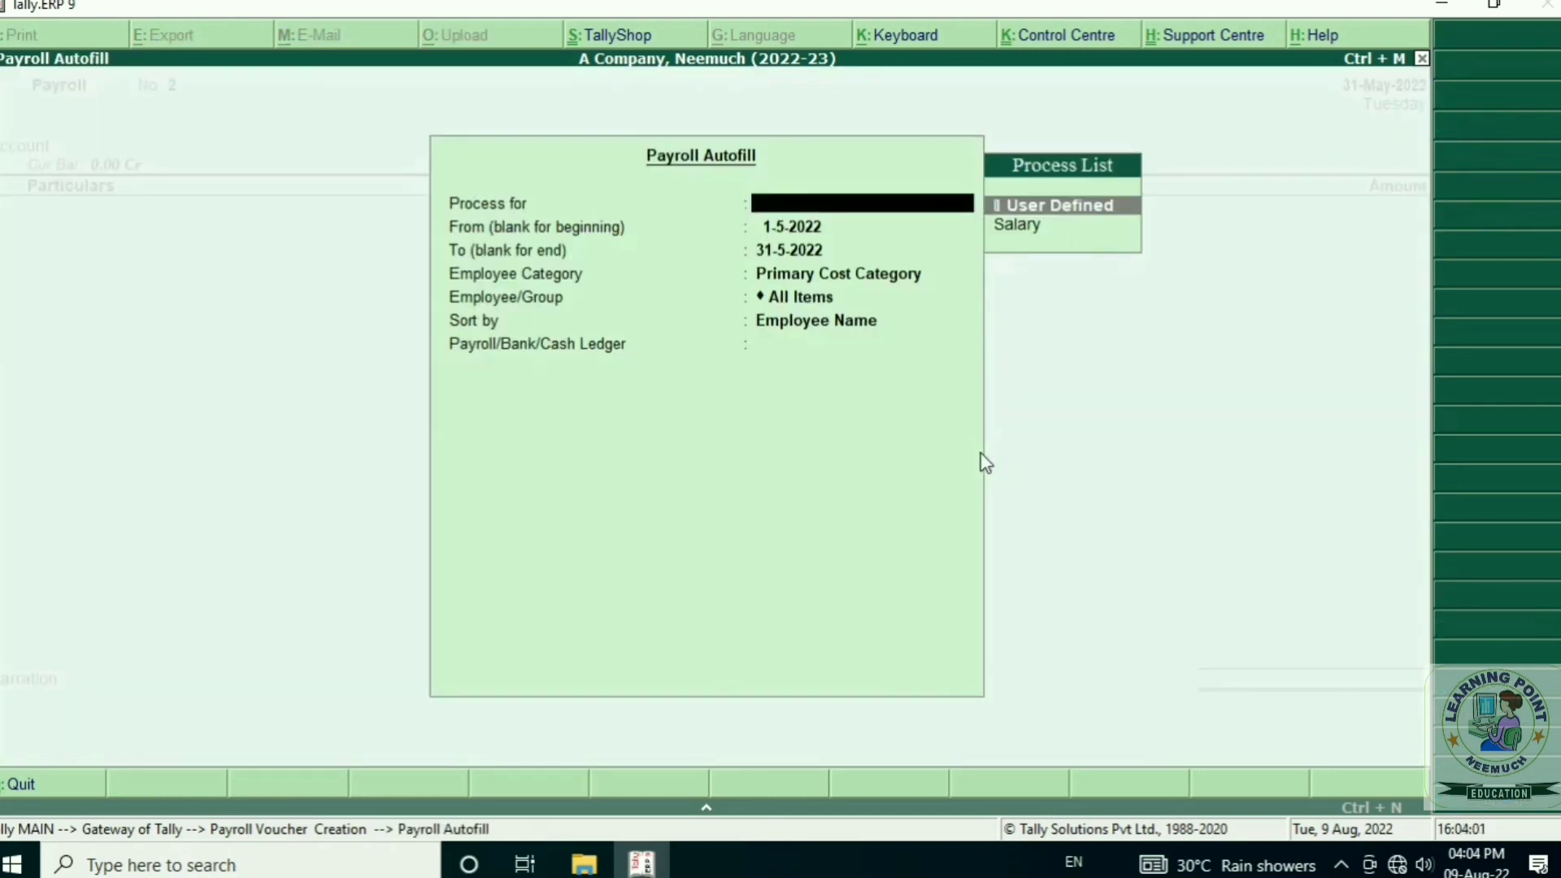
{"action": "key", "text": "Down"}
{"action": "key", "text": "Return"}
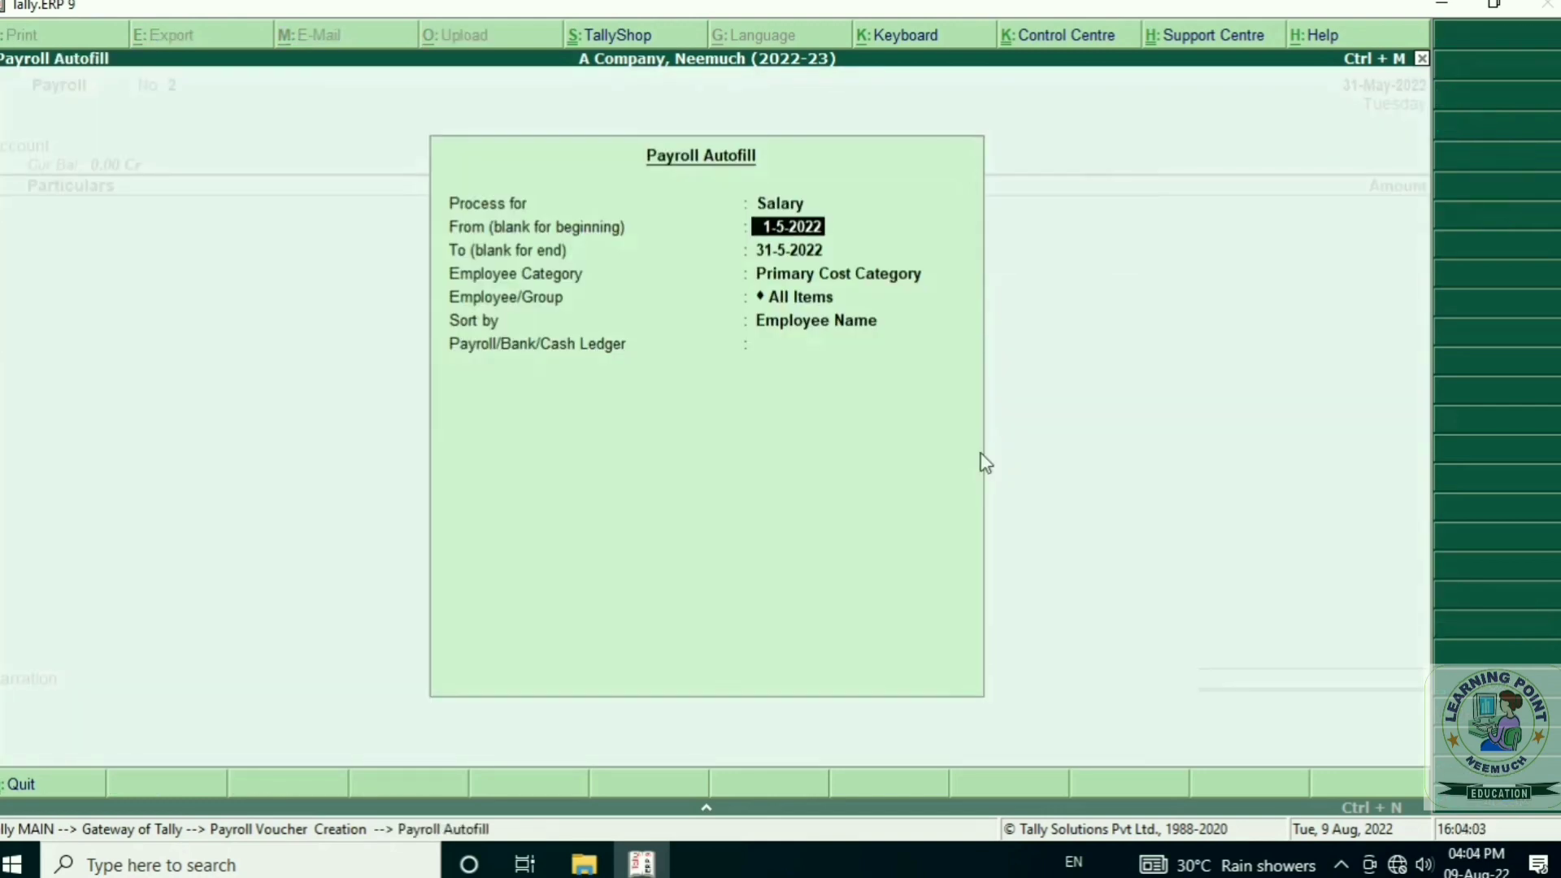
{"action": "key", "text": "Return"}
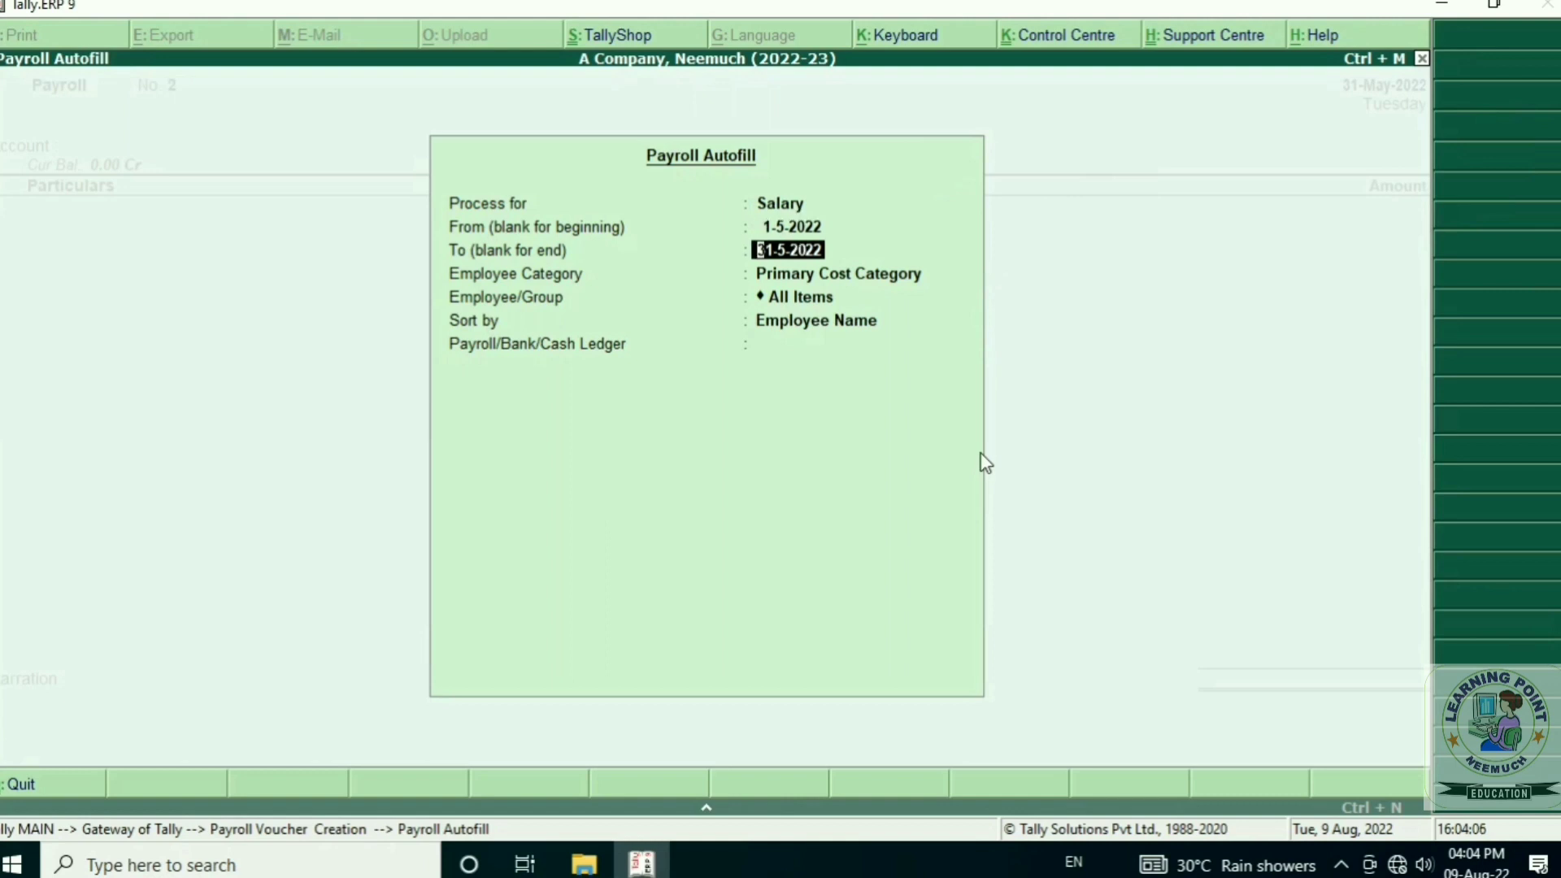
{"action": "key", "text": "Return"}
- Fill the voucher for all Head Office employees sorted by Employee Name, using the Cash ledger and including those with banking details
{"action": "key", "text": "Up"}
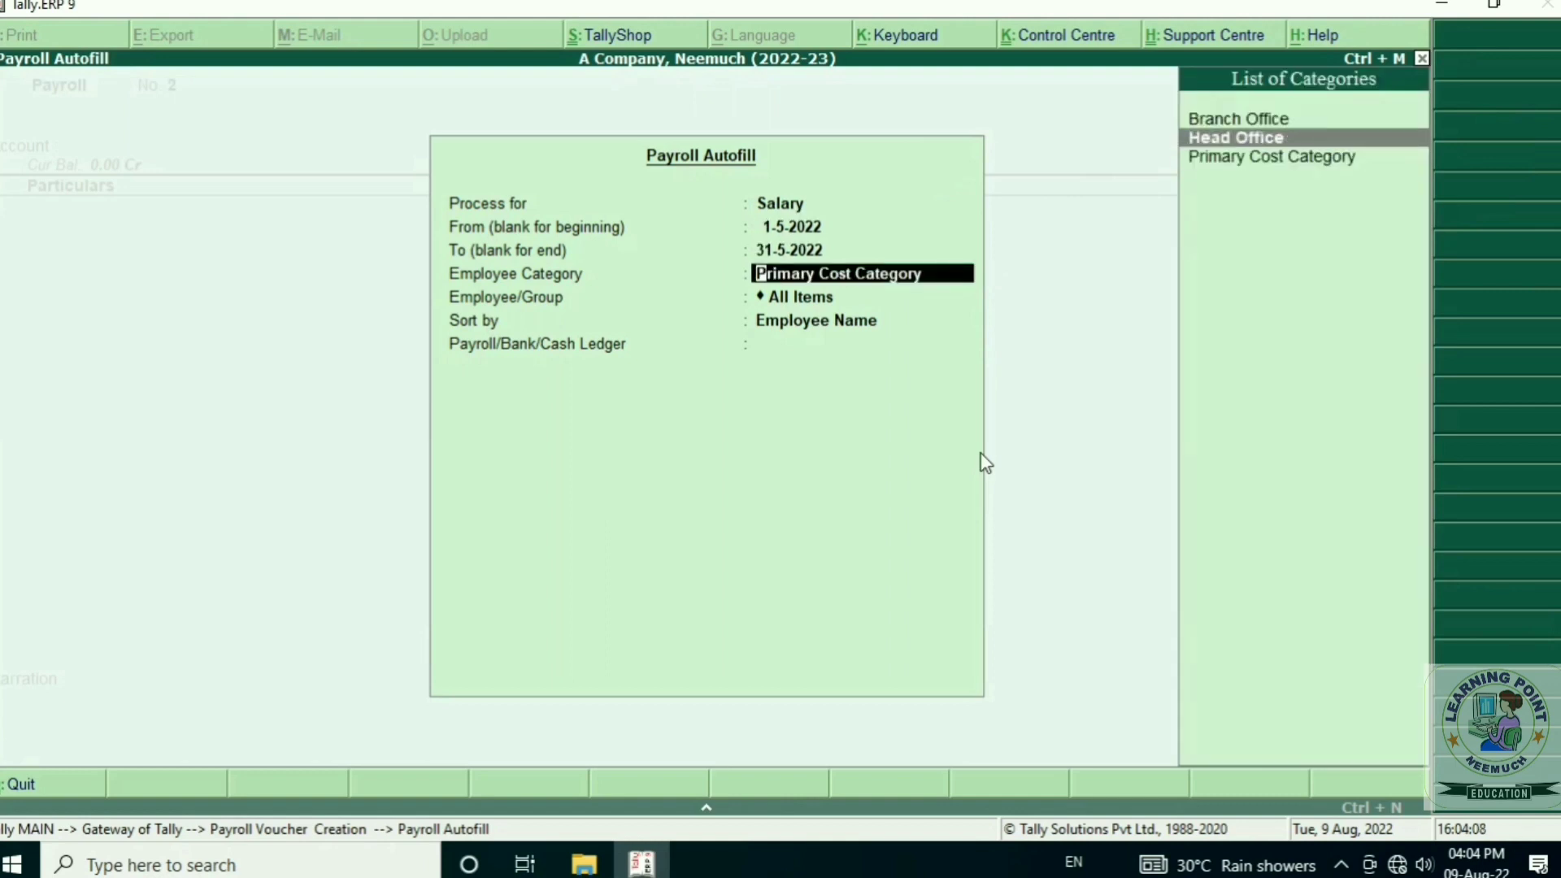
{"action": "key", "text": "Return"}
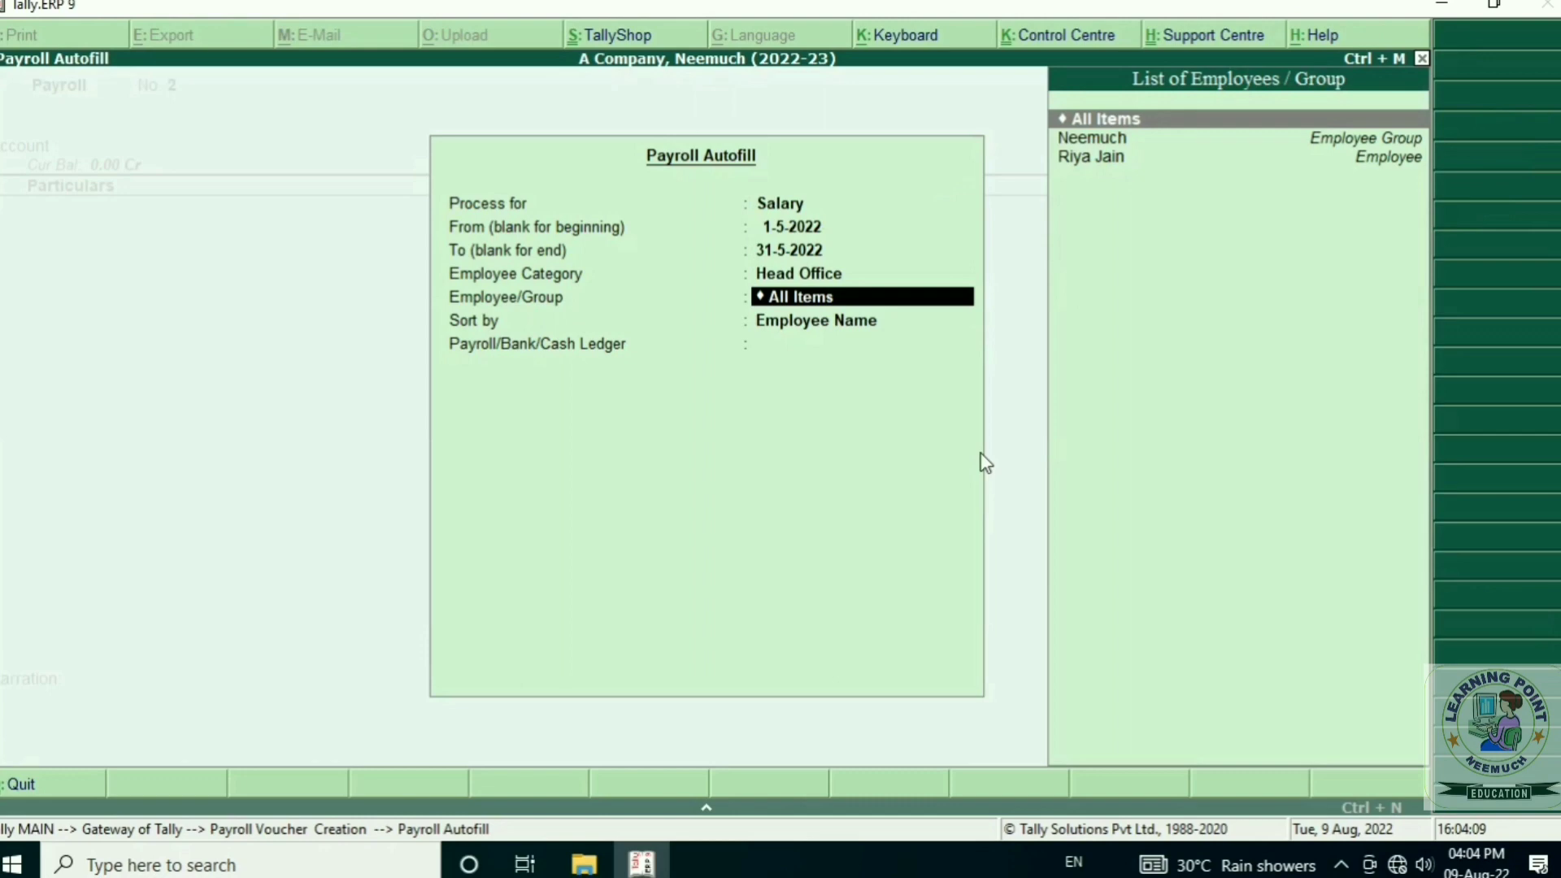
{"action": "key", "text": "Return"}
{"action": "key", "text": "Return"}
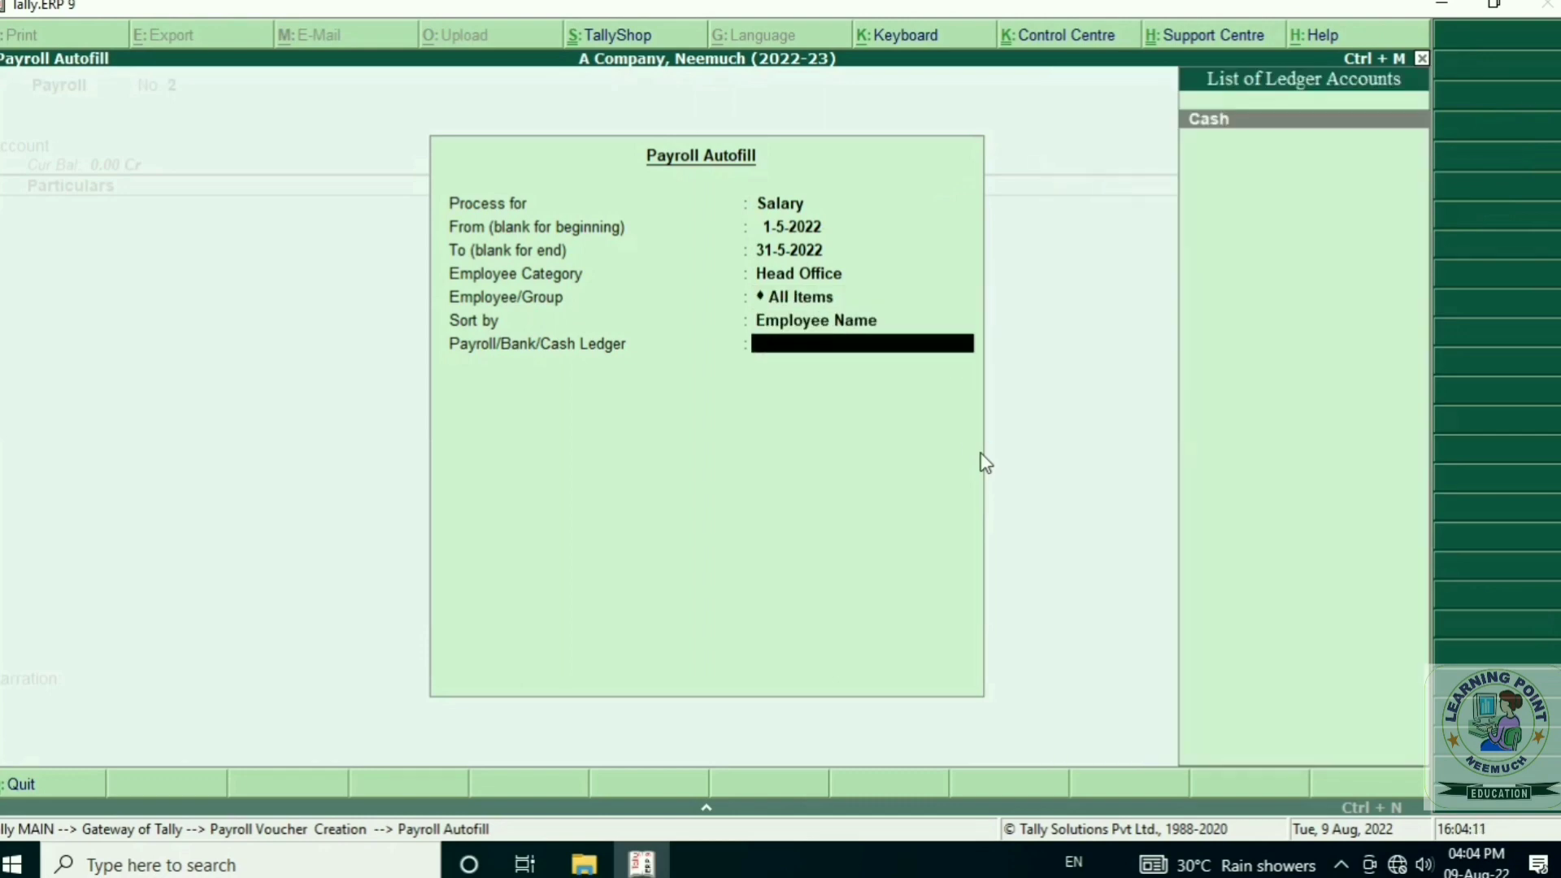
{"action": "key", "text": "Return"}
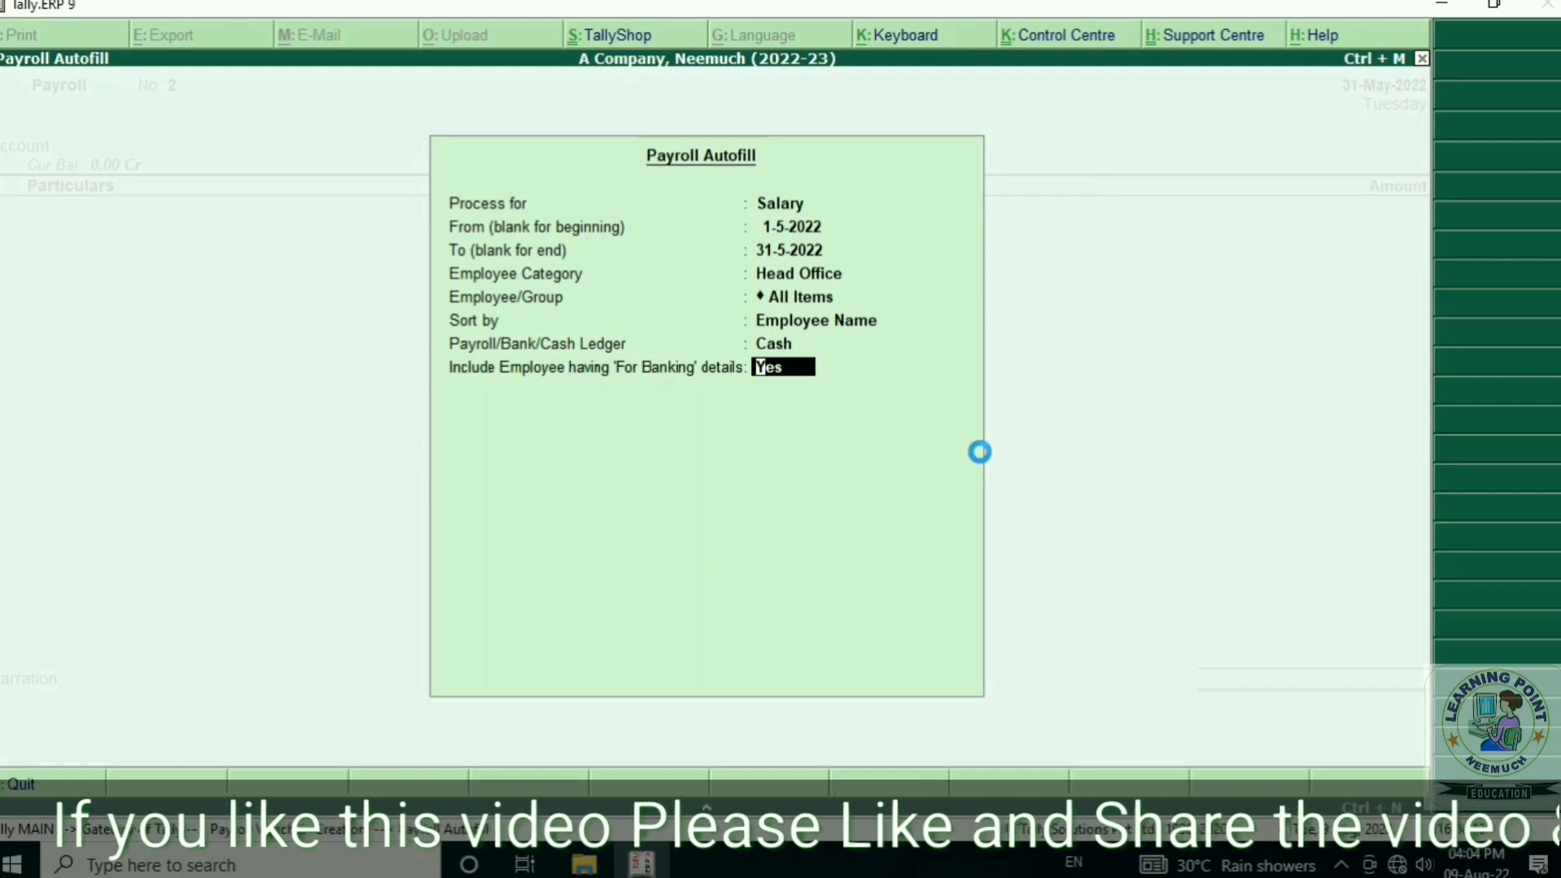
{"action": "key", "text": "Return"}
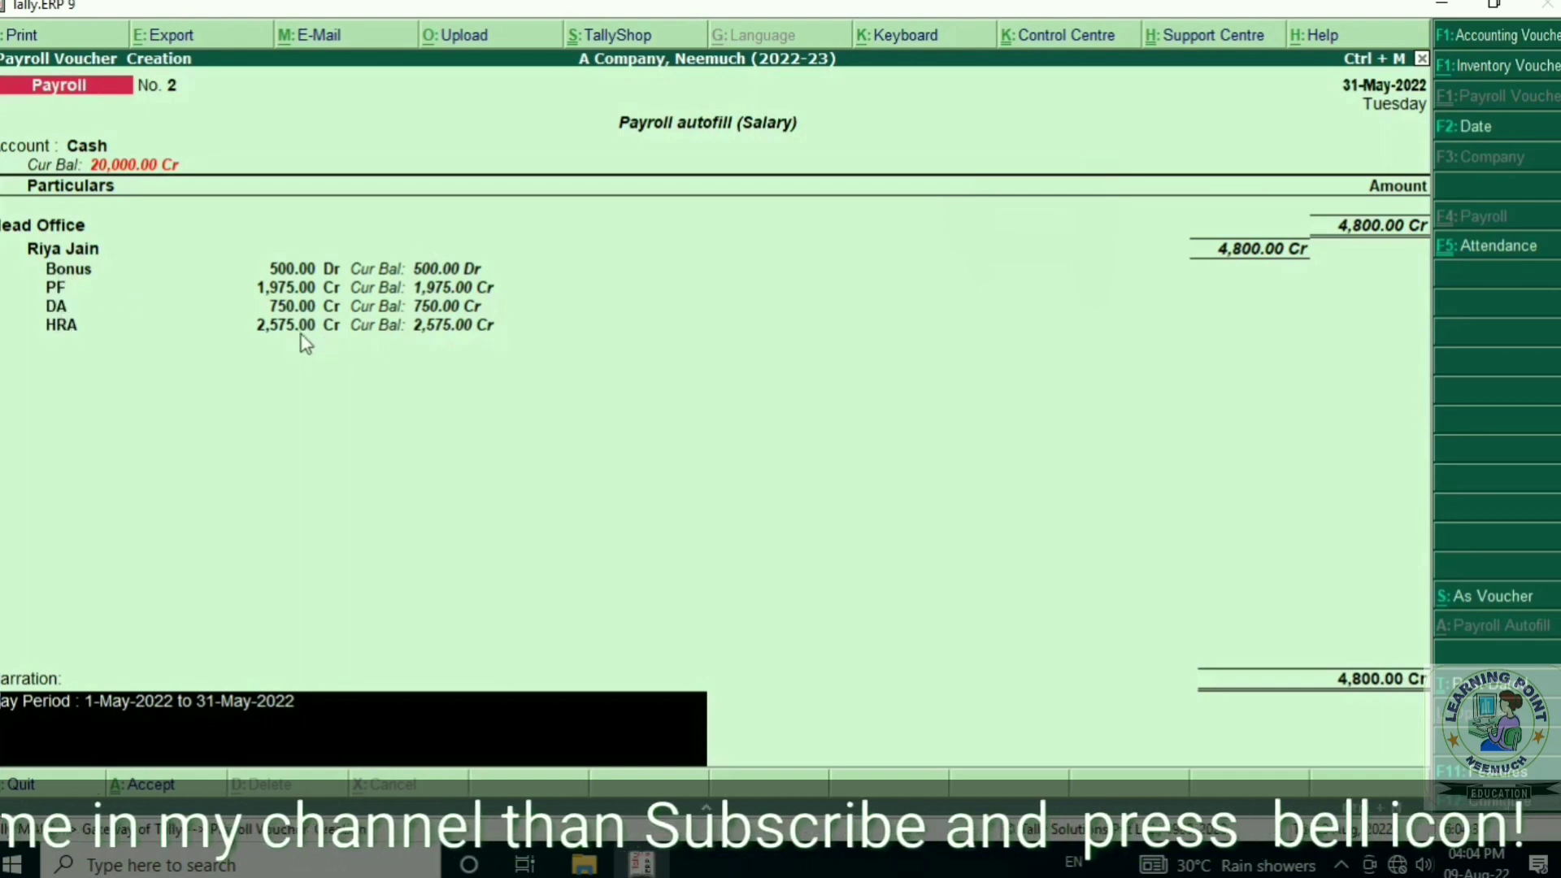
- Keep the pay period narration, dismiss the warning, and save the Head Office salary voucher
{"action": "key", "text": "Return"}
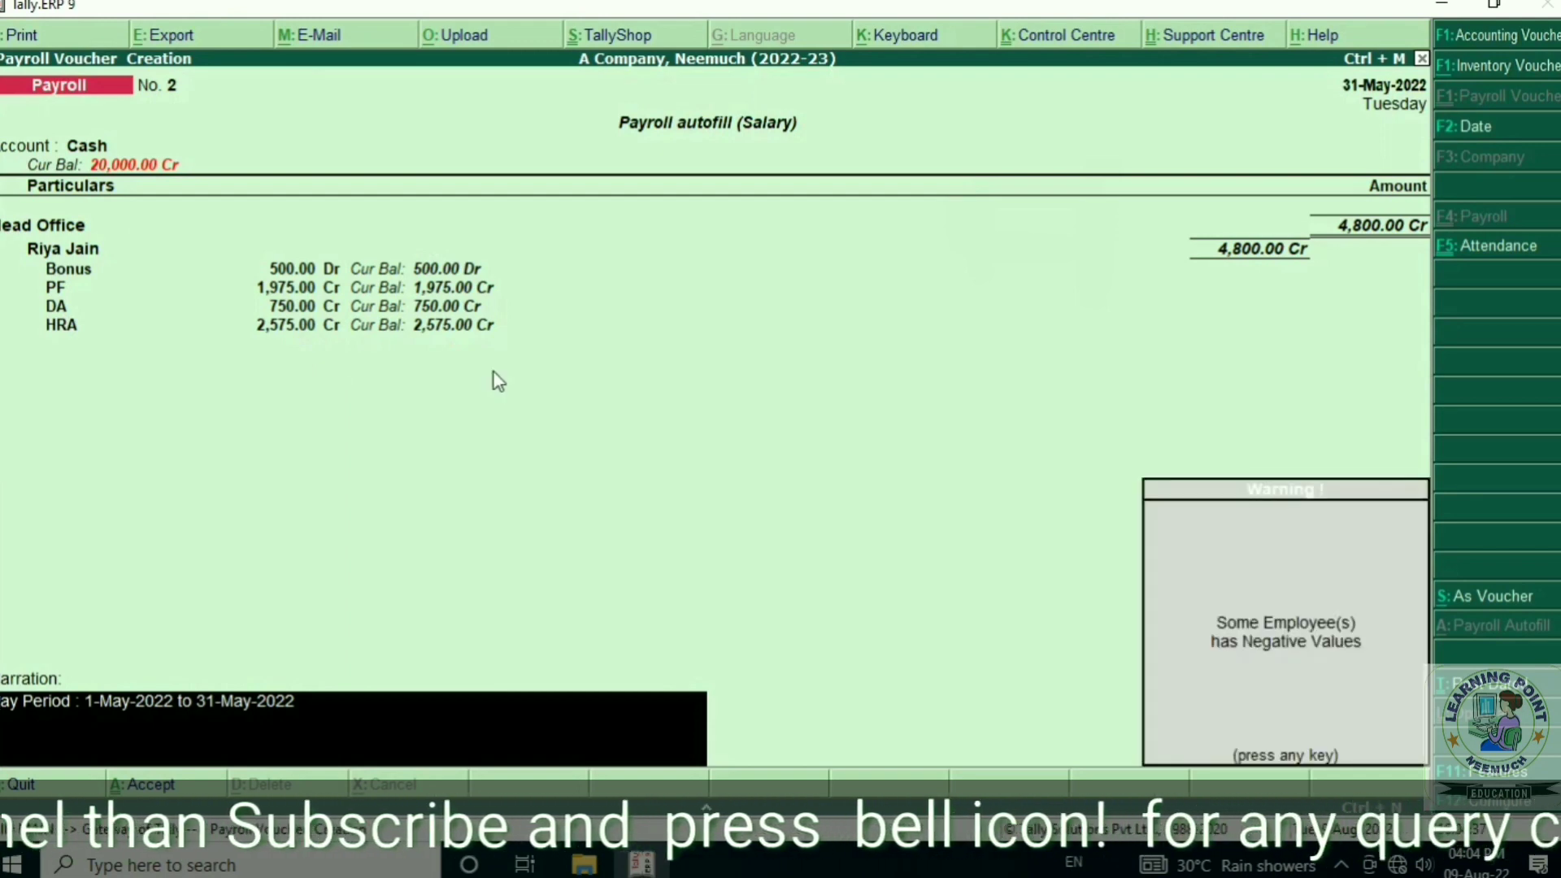
{"action": "key", "text": "Return"}
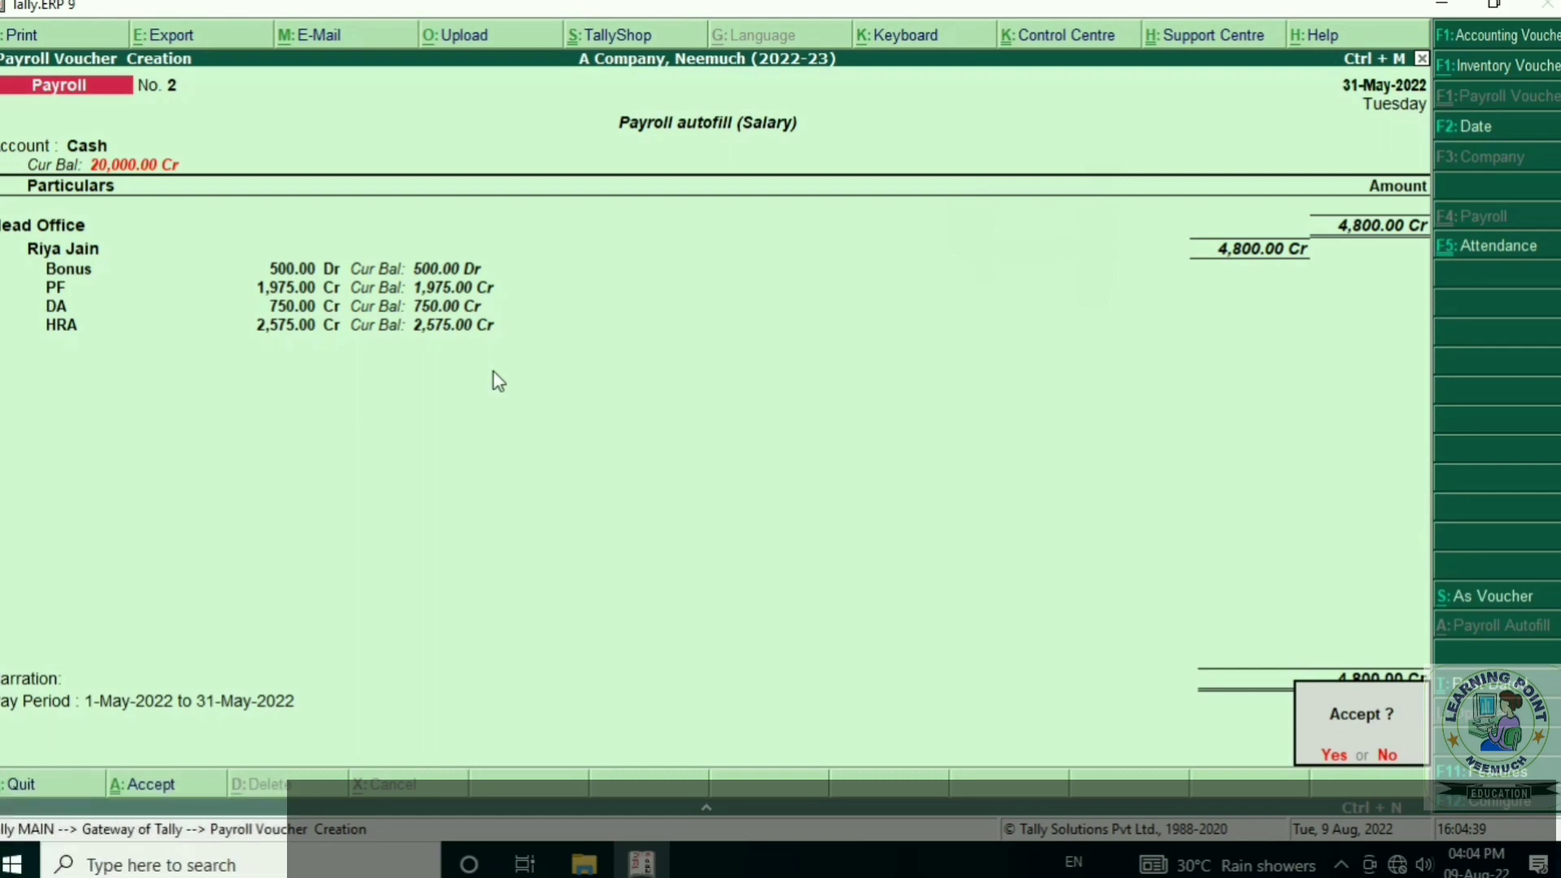
{"action": "key", "text": "Return"}
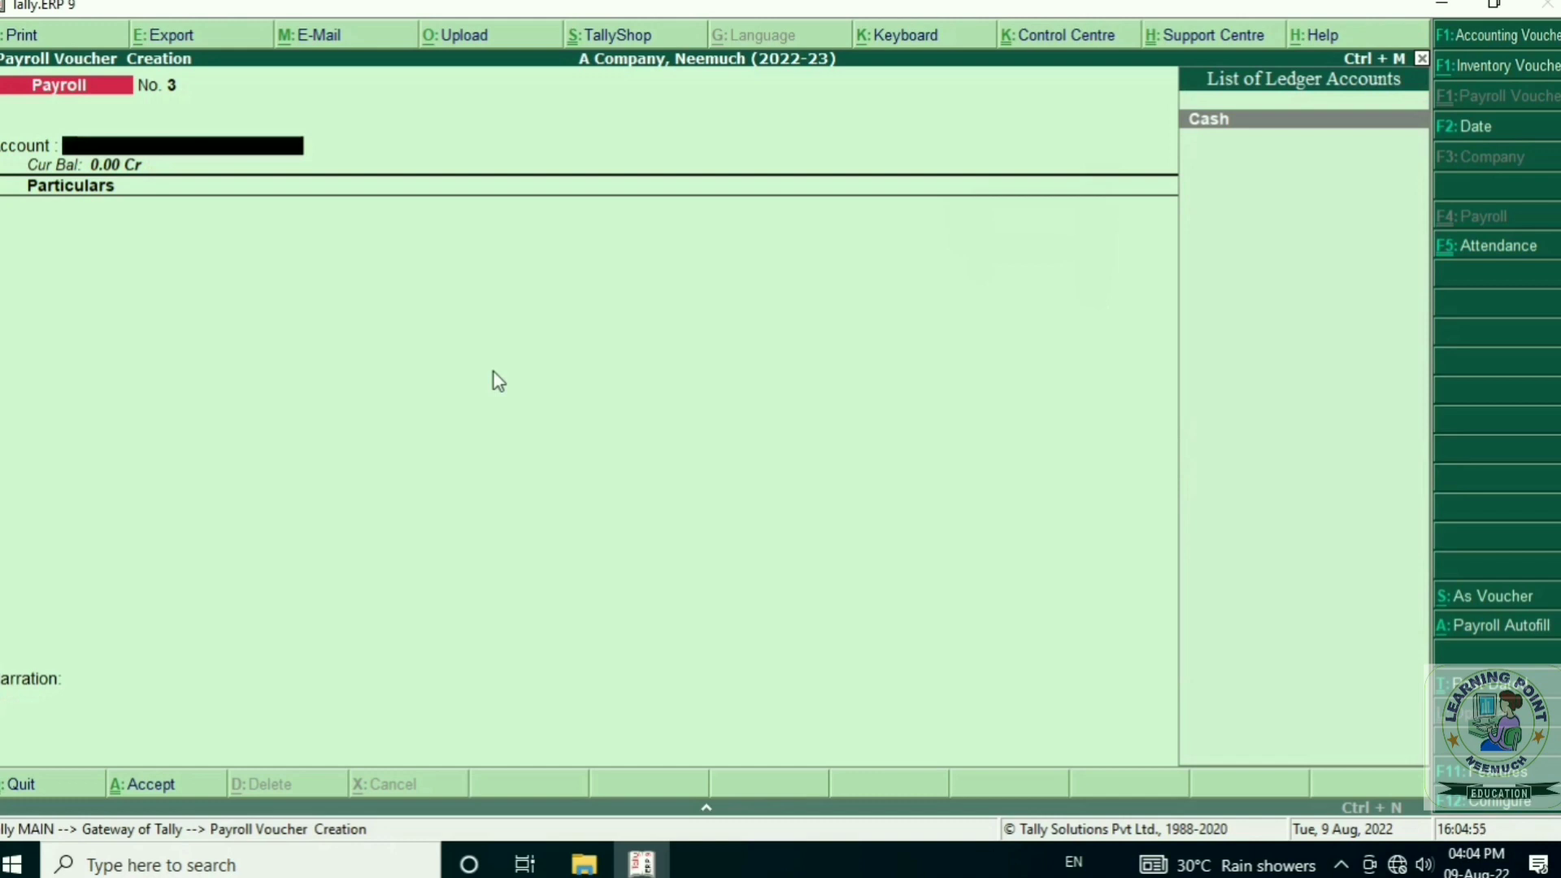
{"action": "key", "text": "alt+a"}
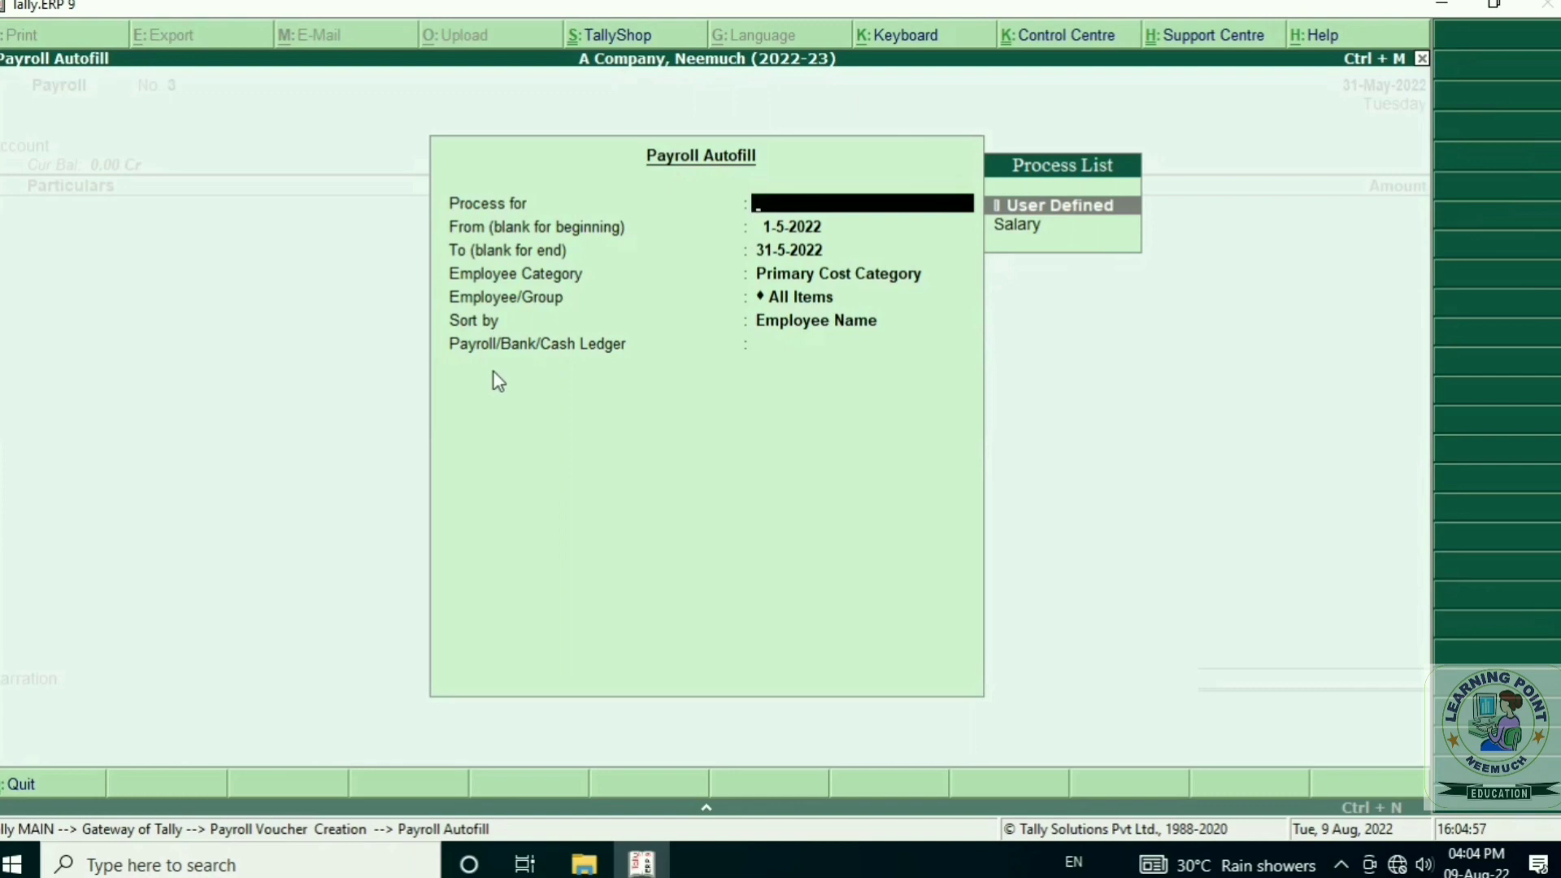
{"action": "key", "text": "Return"}
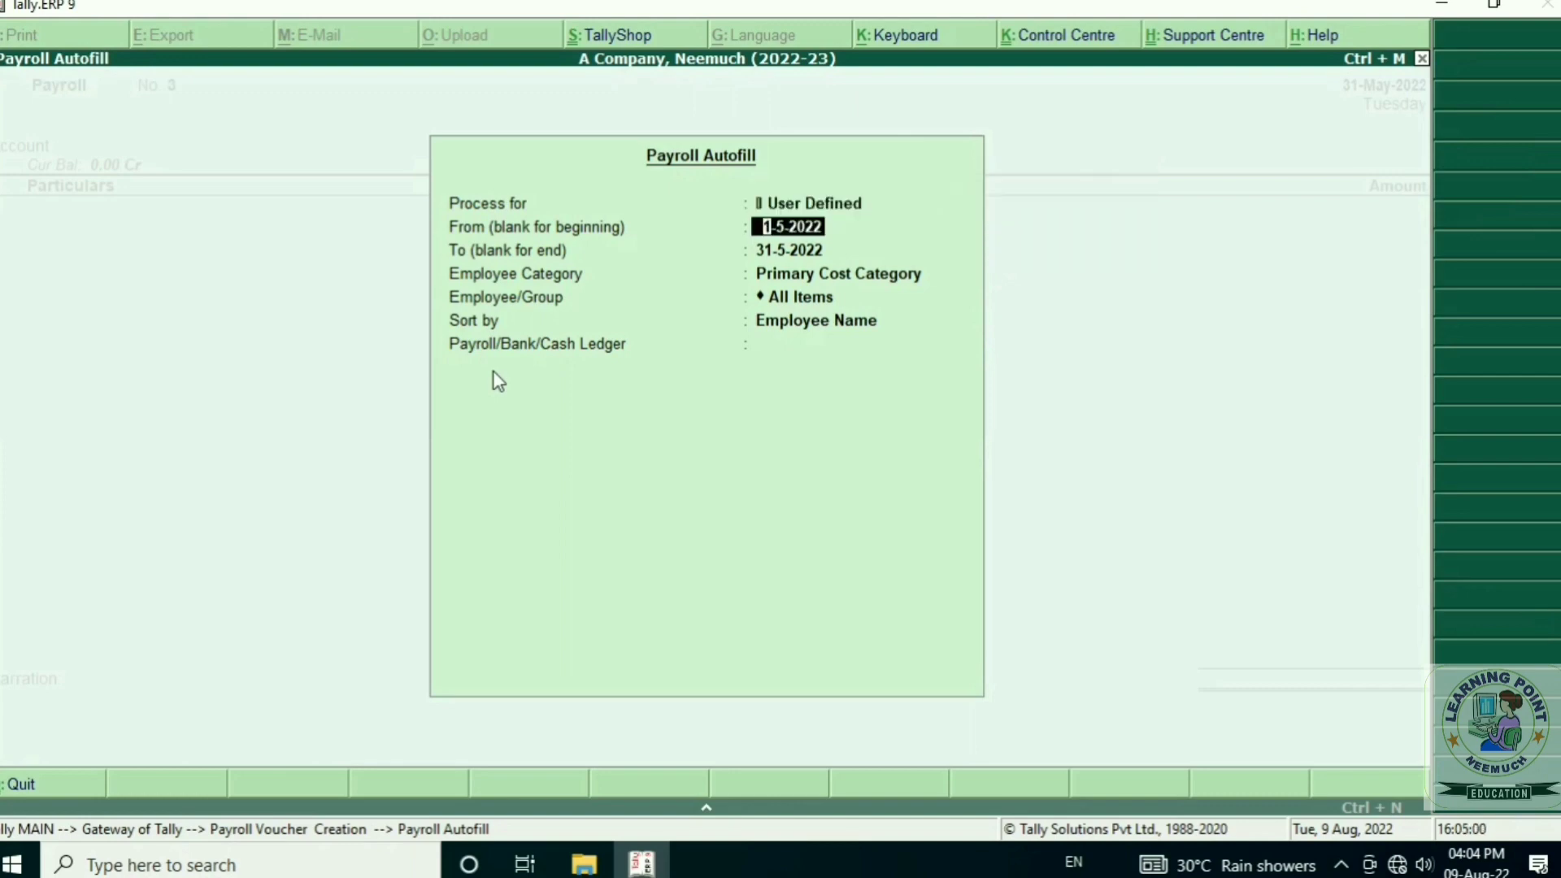
{"action": "key", "text": "Return"}
{"action": "key", "text": "Return"}
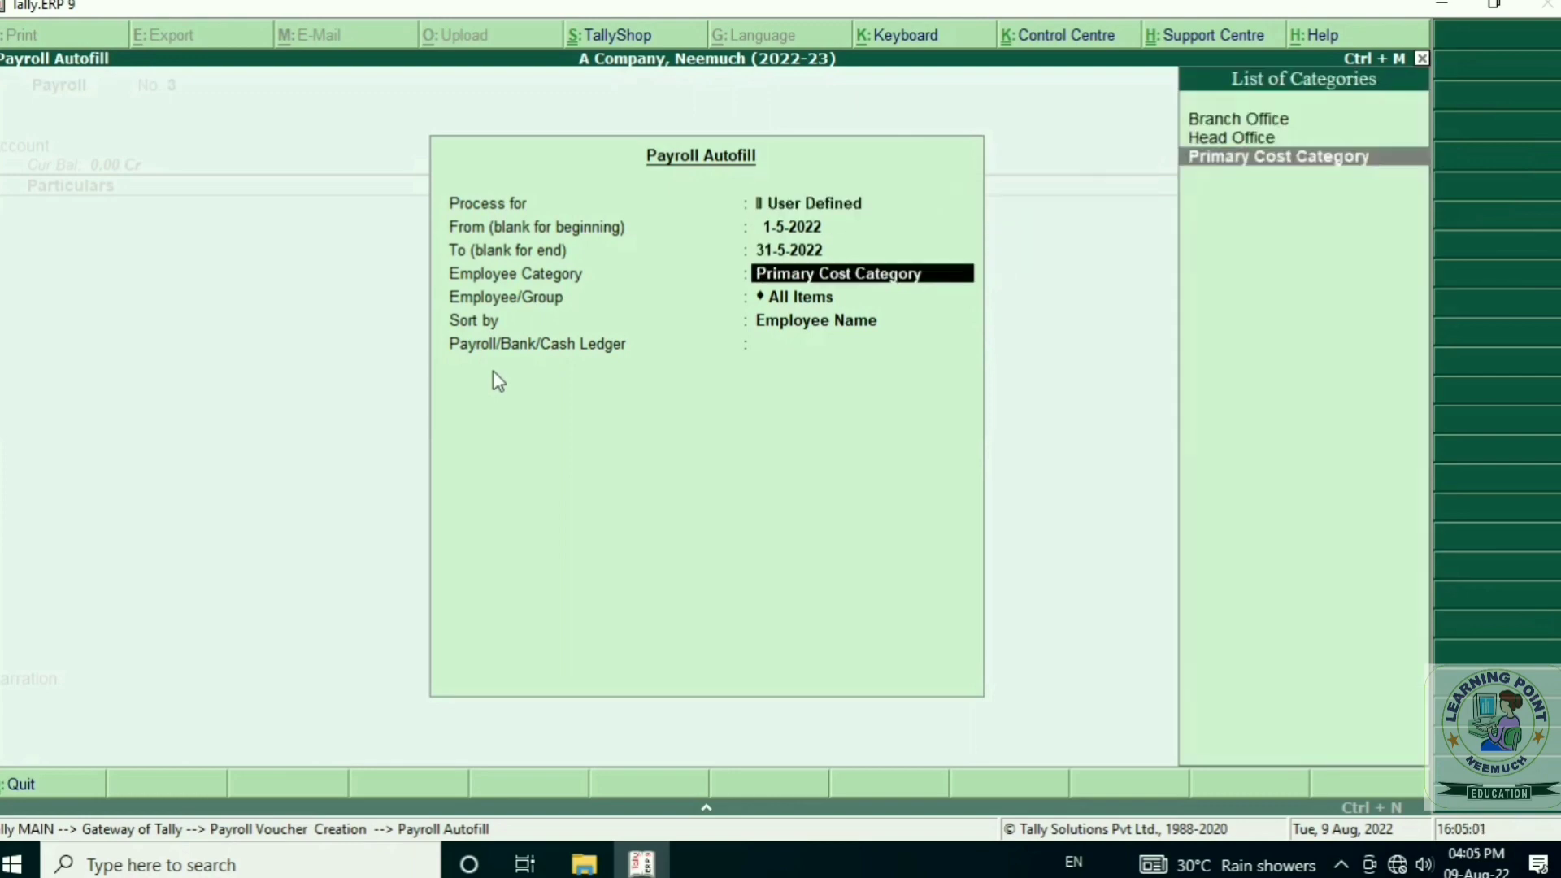
{"action": "key", "text": "Up"}
{"action": "key", "text": "Up"}
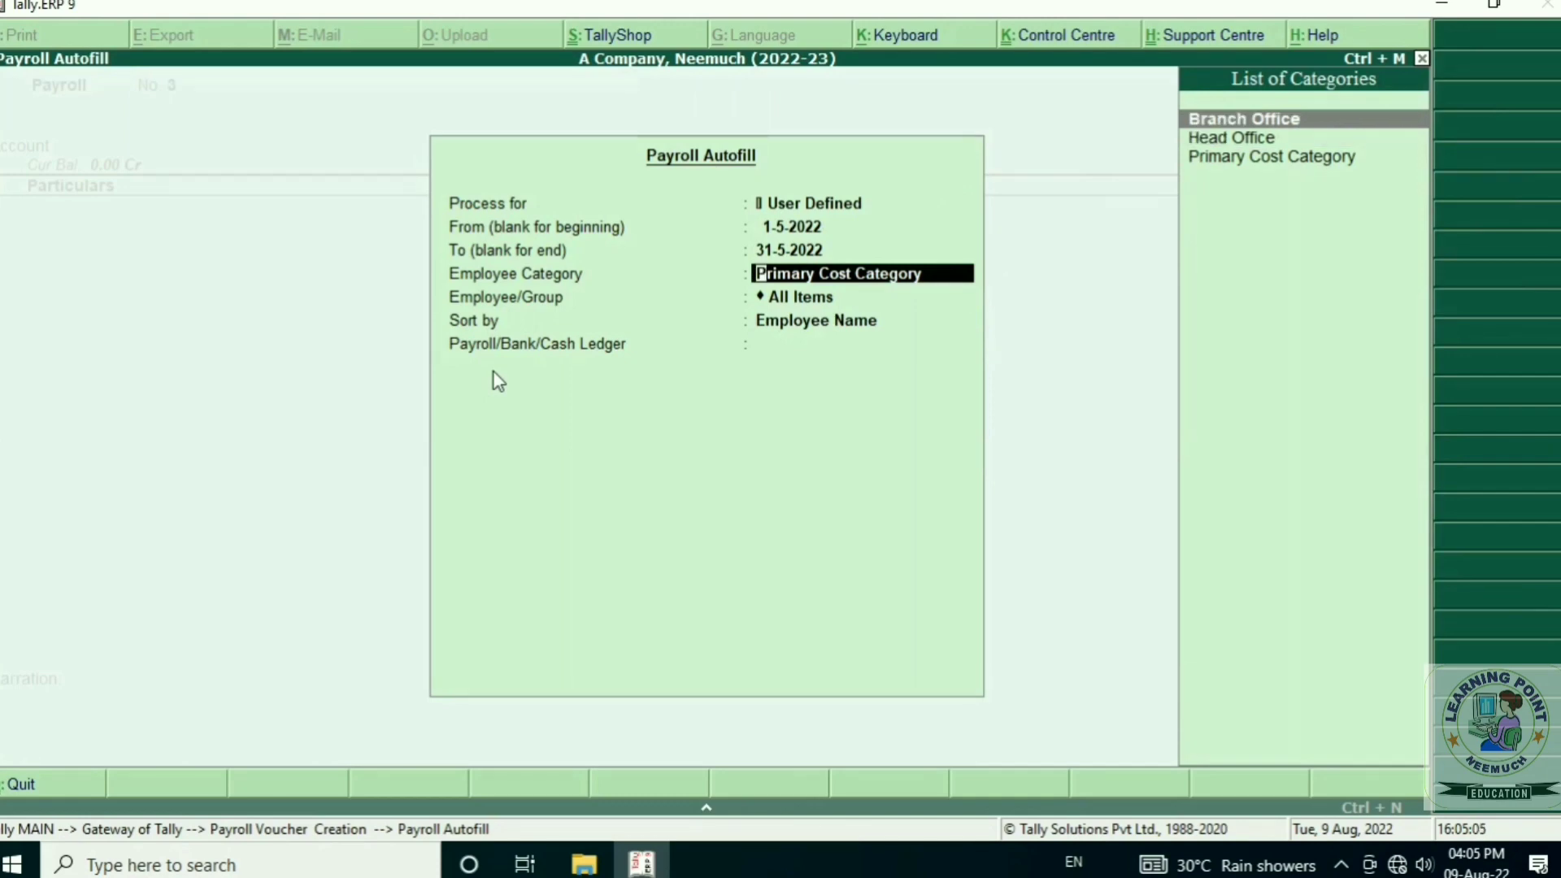
{"action": "key", "text": "BackSpace"}
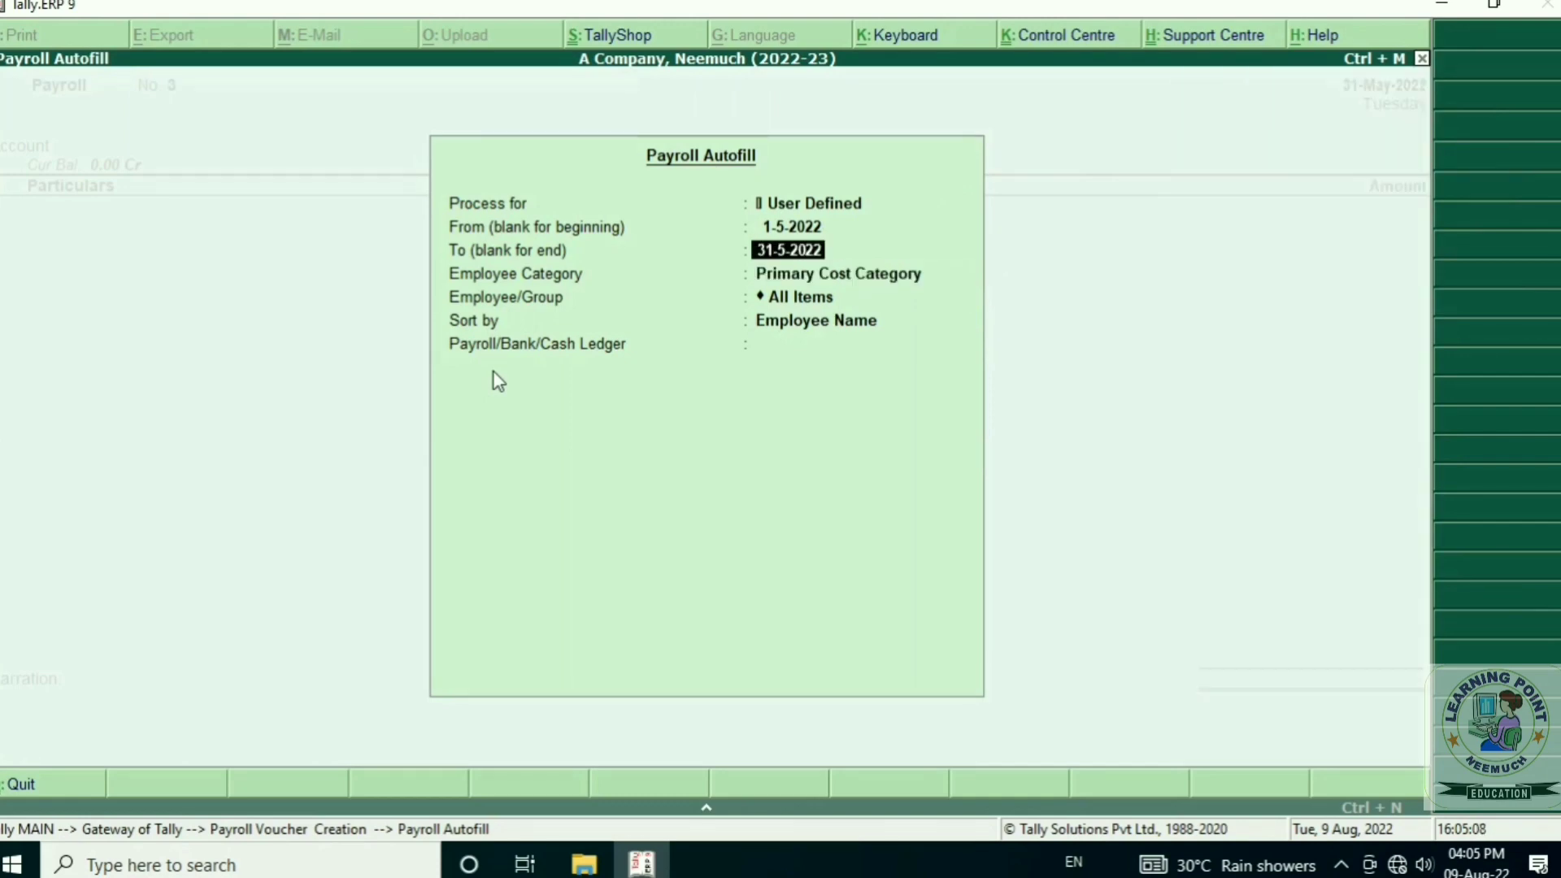
{"action": "key", "text": "BackSpace"}
{"action": "key", "text": "BackSpace"}
{"action": "key", "text": "Down"}
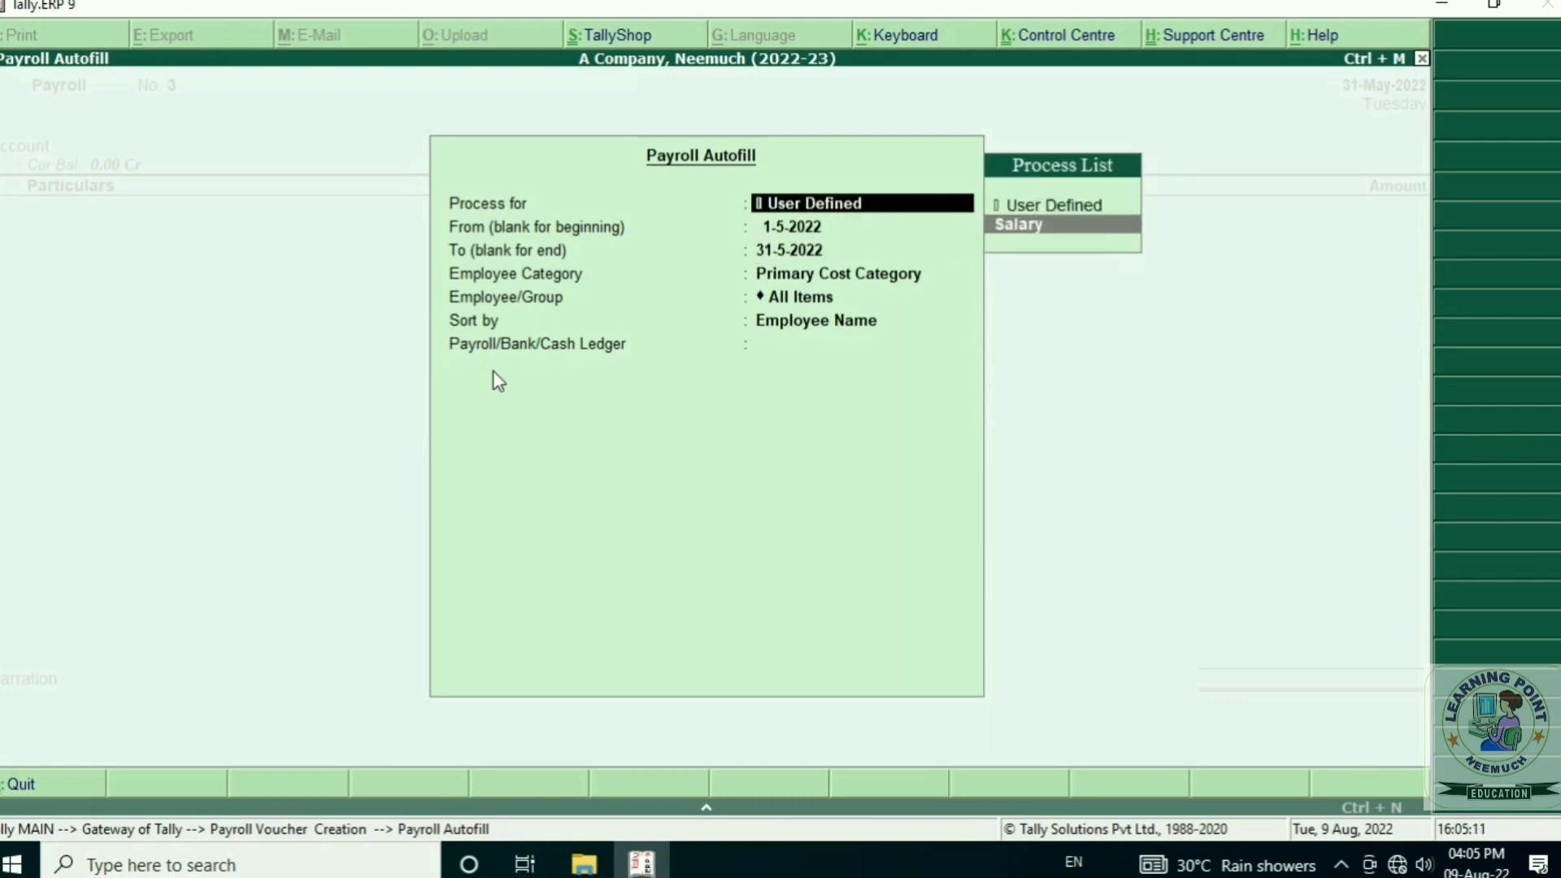
{"action": "key", "text": "Escape"}
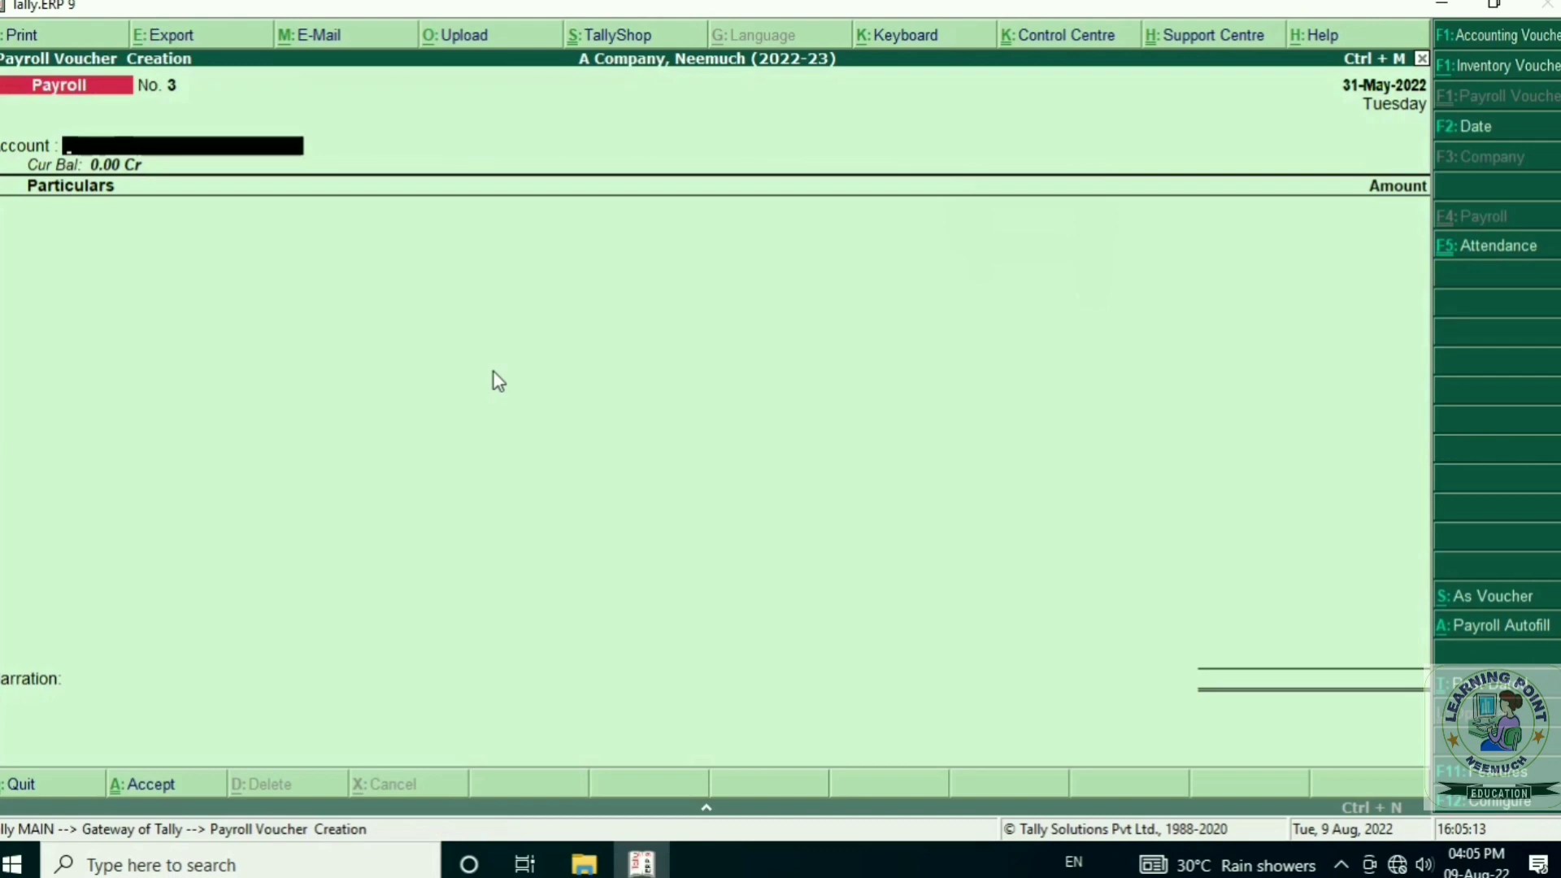
- Quit the blank payroll voucher without saving and open the company's Display reports
{"action": "key", "text": "Escape"}
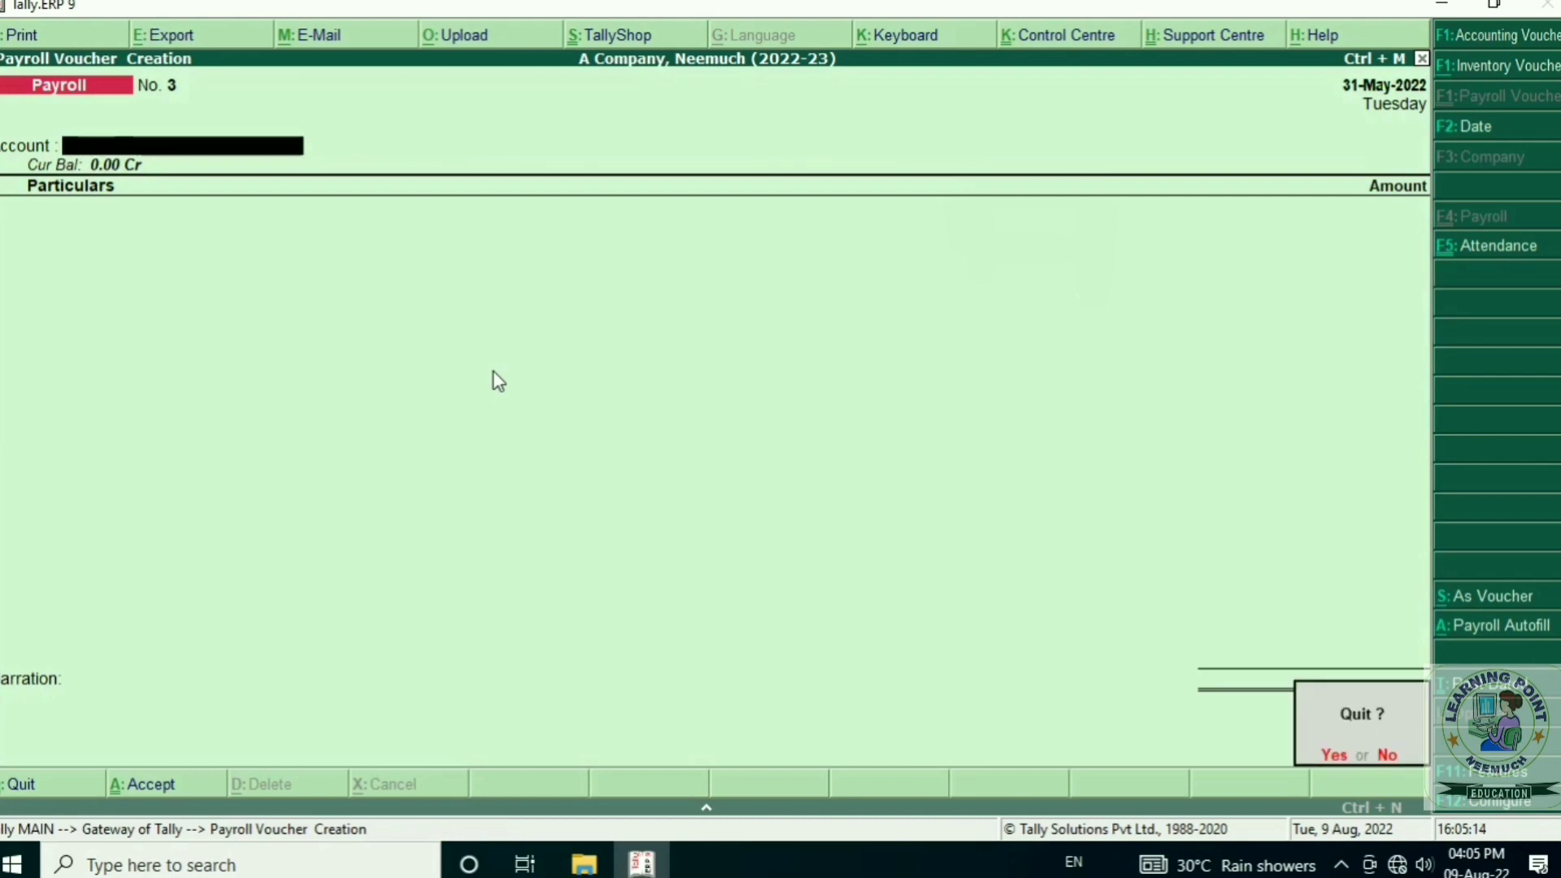
{"action": "key", "text": "Return"}
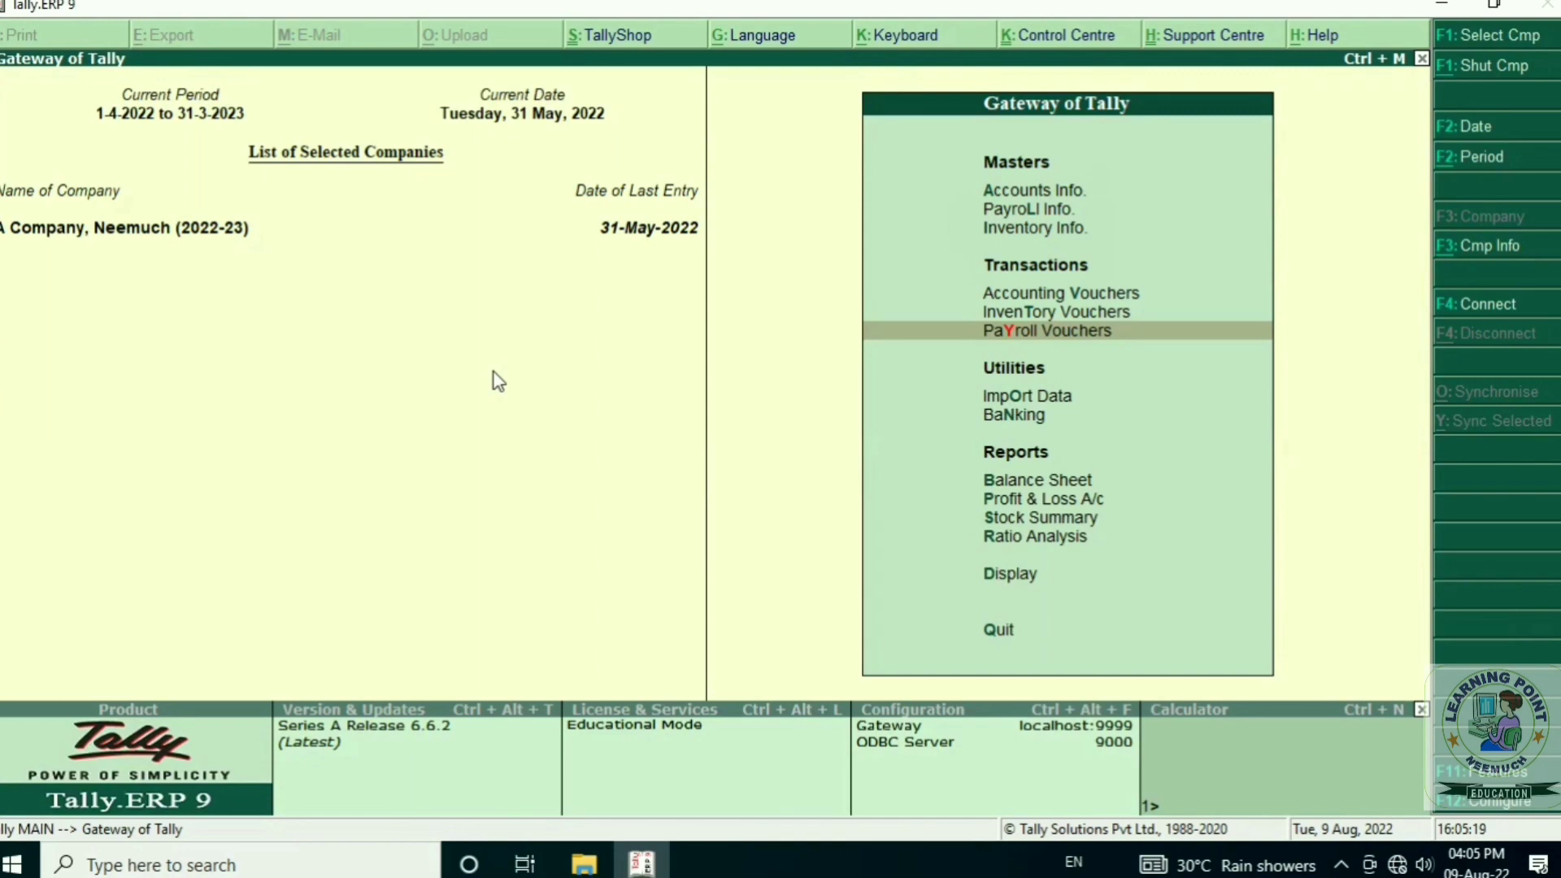
{"action": "key", "text": "Down"}
{"action": "key", "text": "Down"}
{"action": "key", "text": "Down"}
{"action": "key", "text": "Down"}
{"action": "key", "text": "Down"}
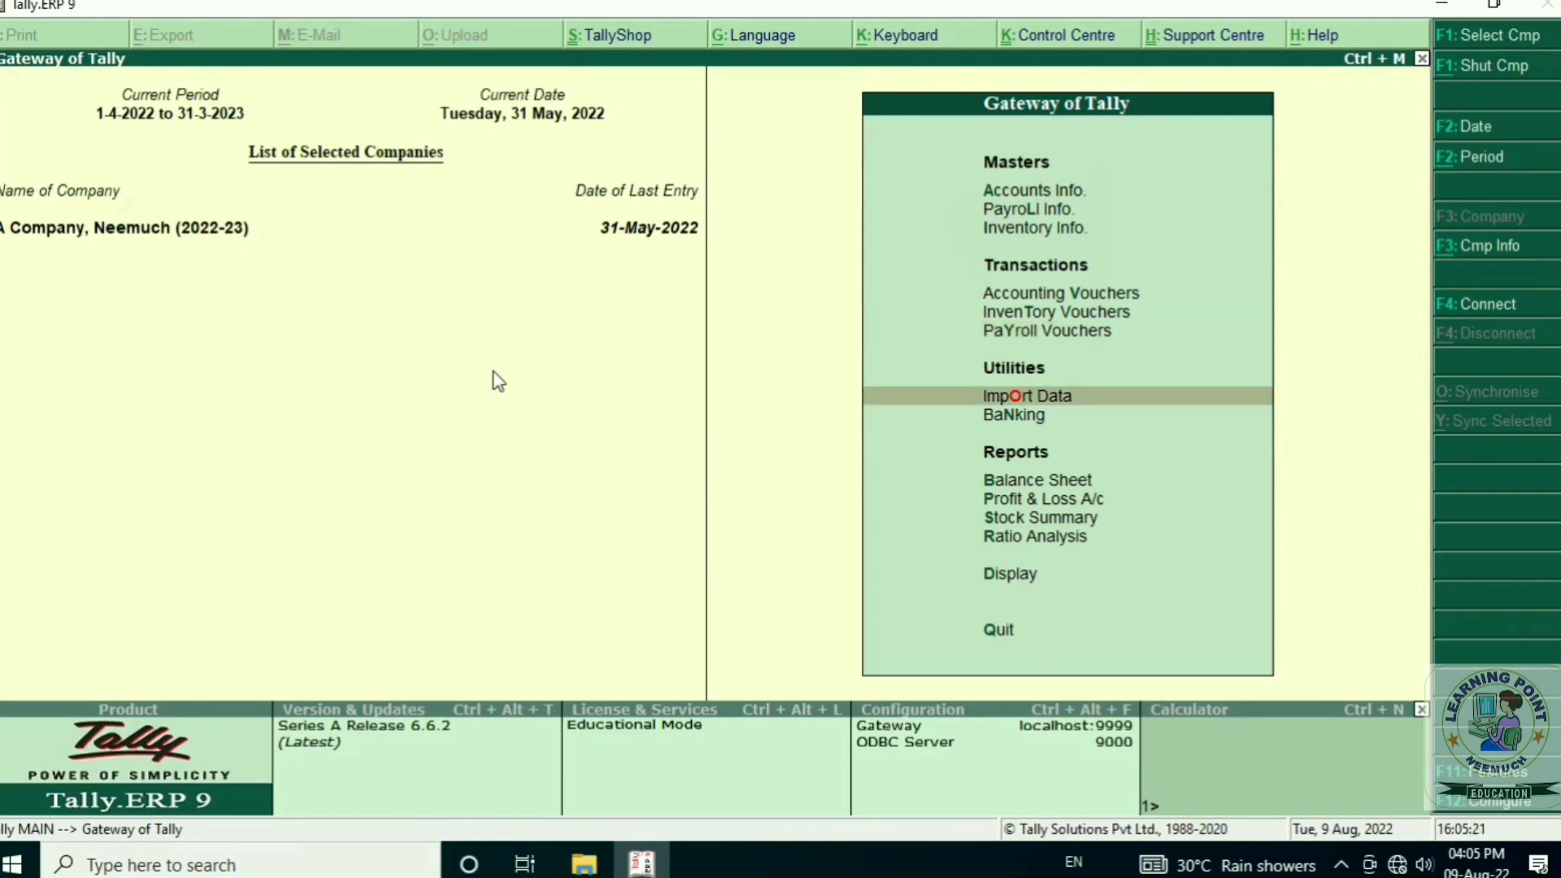
{"action": "key", "text": "Down"}
{"action": "key", "text": "Down"}
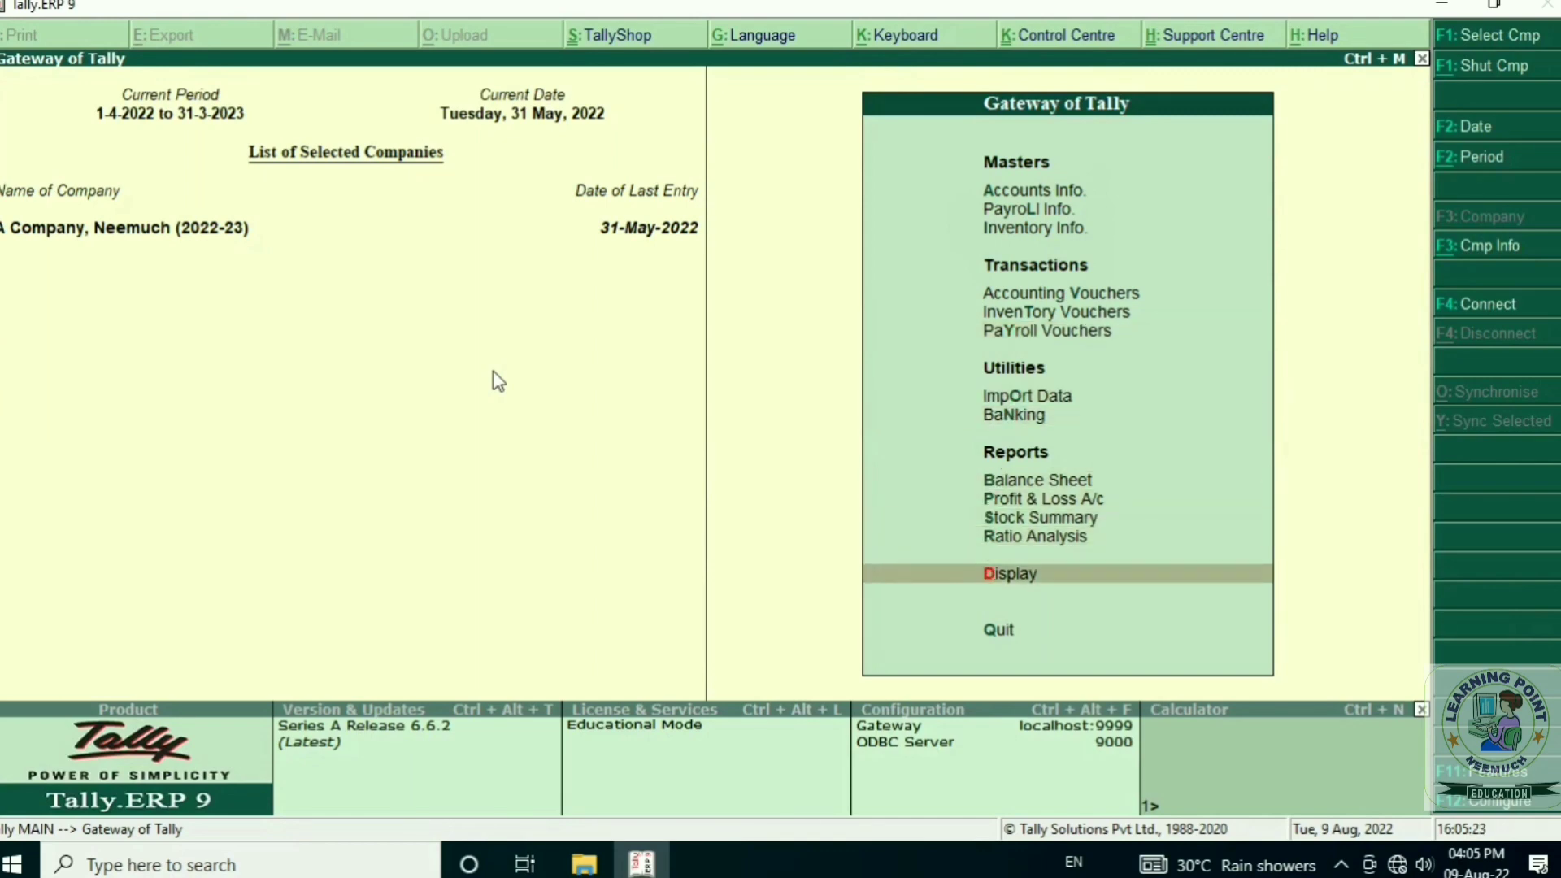
{"action": "key", "text": "Return"}
- Open the pay slip reports within the payroll statements
{"action": "key", "text": "Down"}
{"action": "key", "text": "Down"}
{"action": "key", "text": "Down"}
{"action": "key", "text": "Down"}
{"action": "key", "text": "Down"}
{"action": "key", "text": "Down"}
{"action": "key", "text": "Down"}
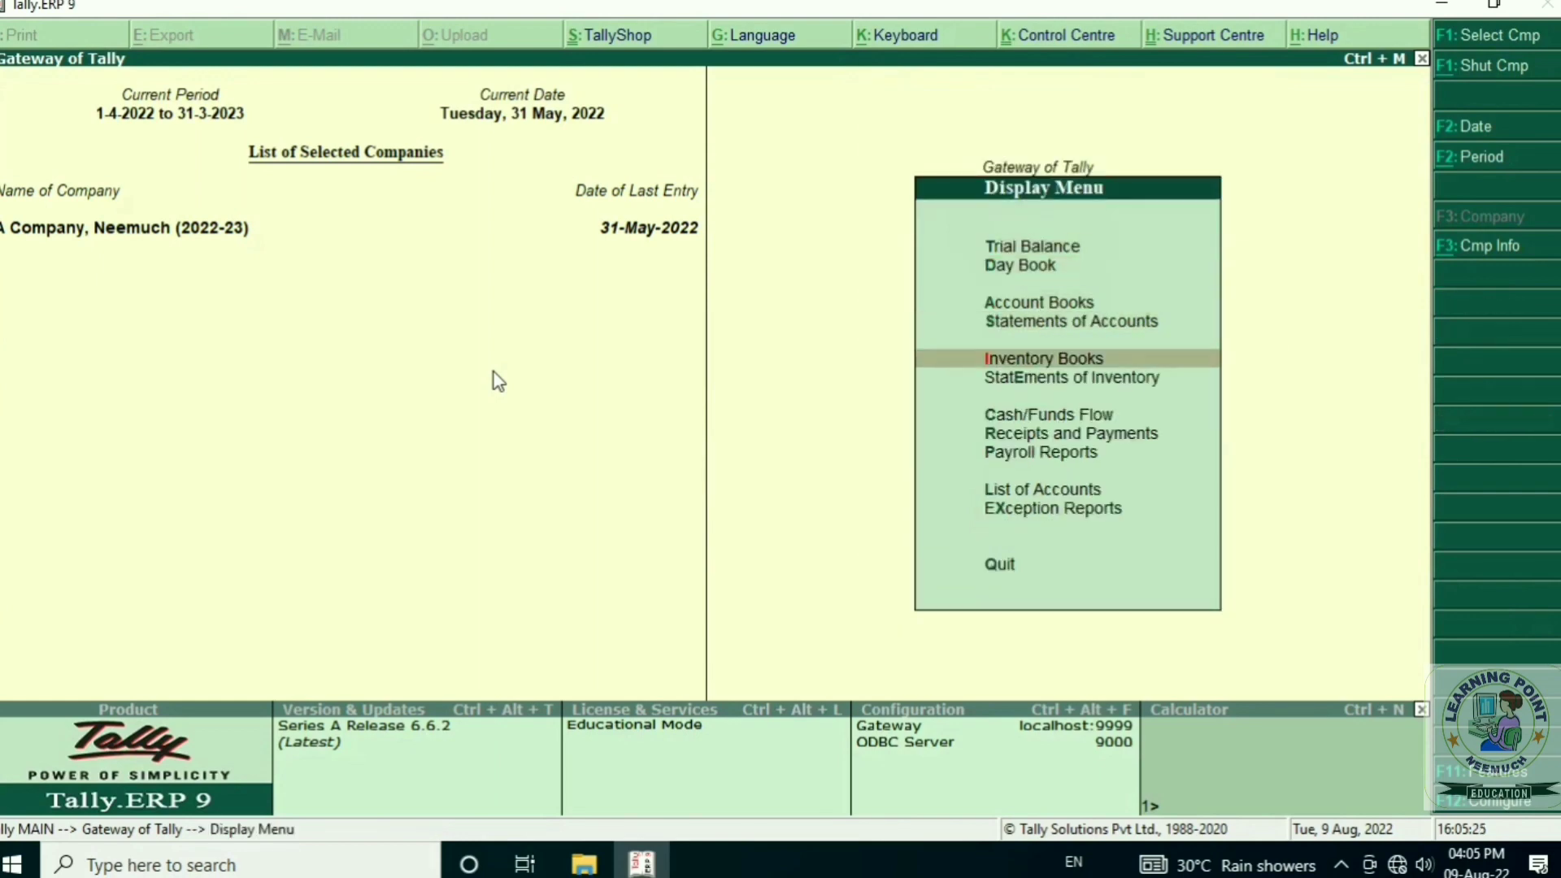
{"action": "key", "text": "Down"}
{"action": "key", "text": "Return"}
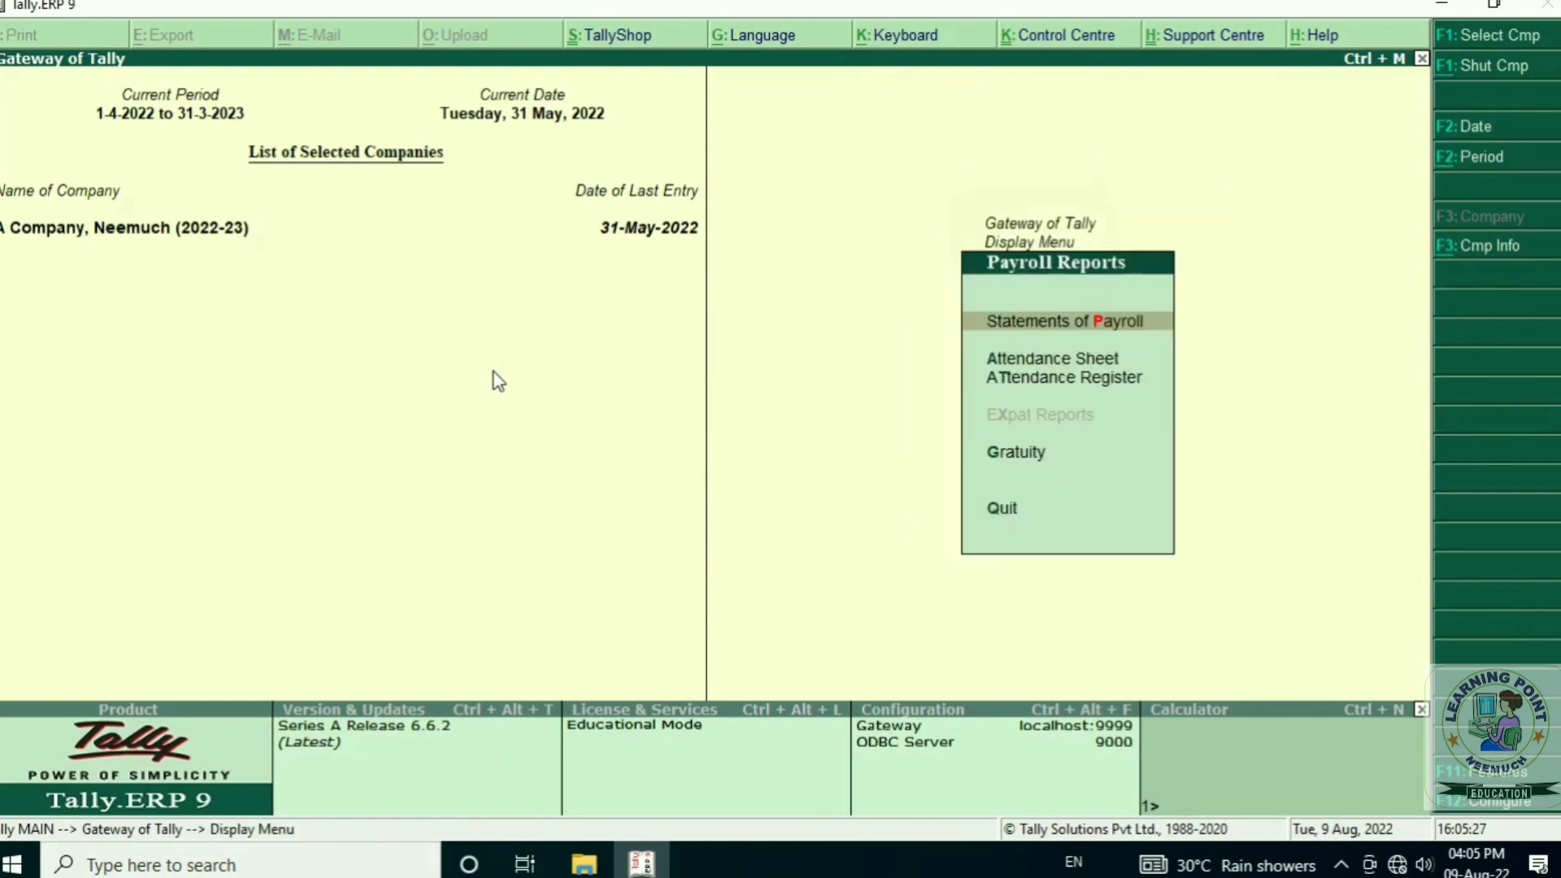
{"action": "key", "text": "Return"}
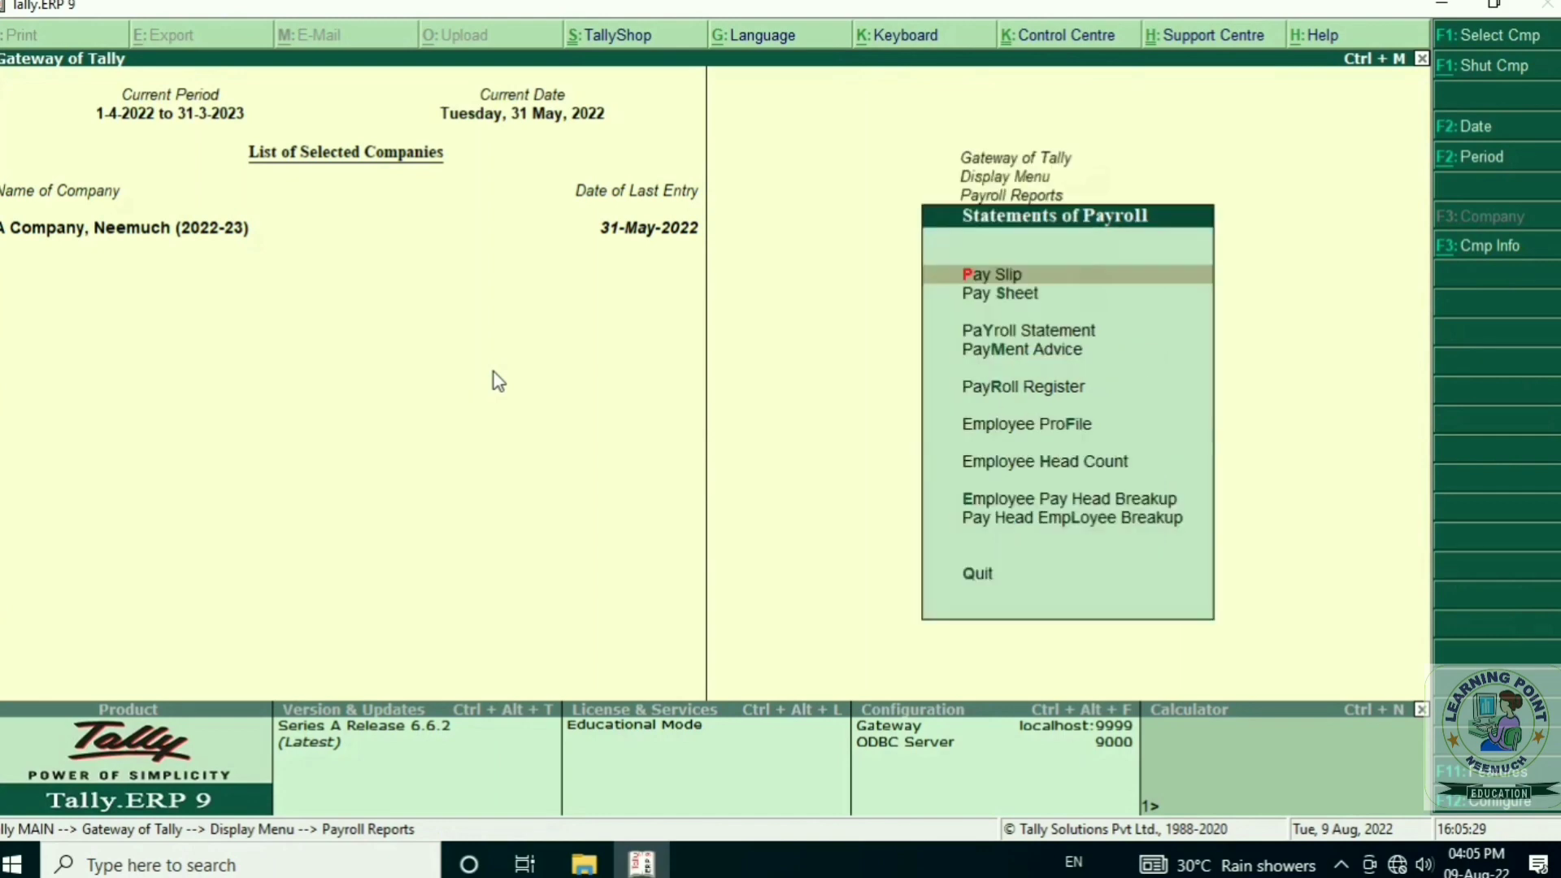
{"action": "key", "text": "Return"}
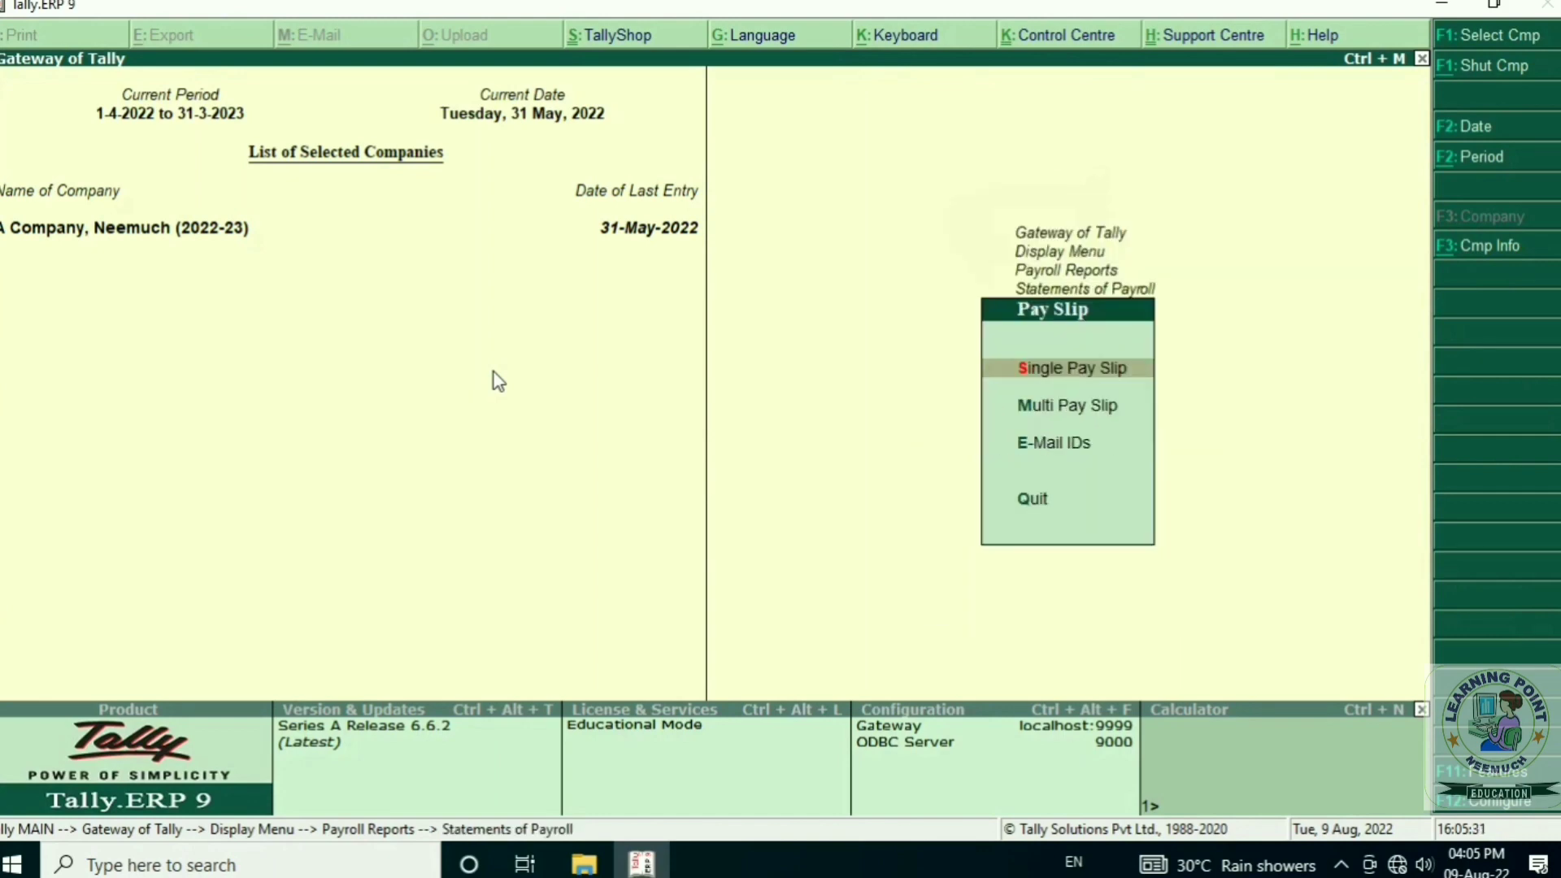
{"action": "key", "text": "Return"}
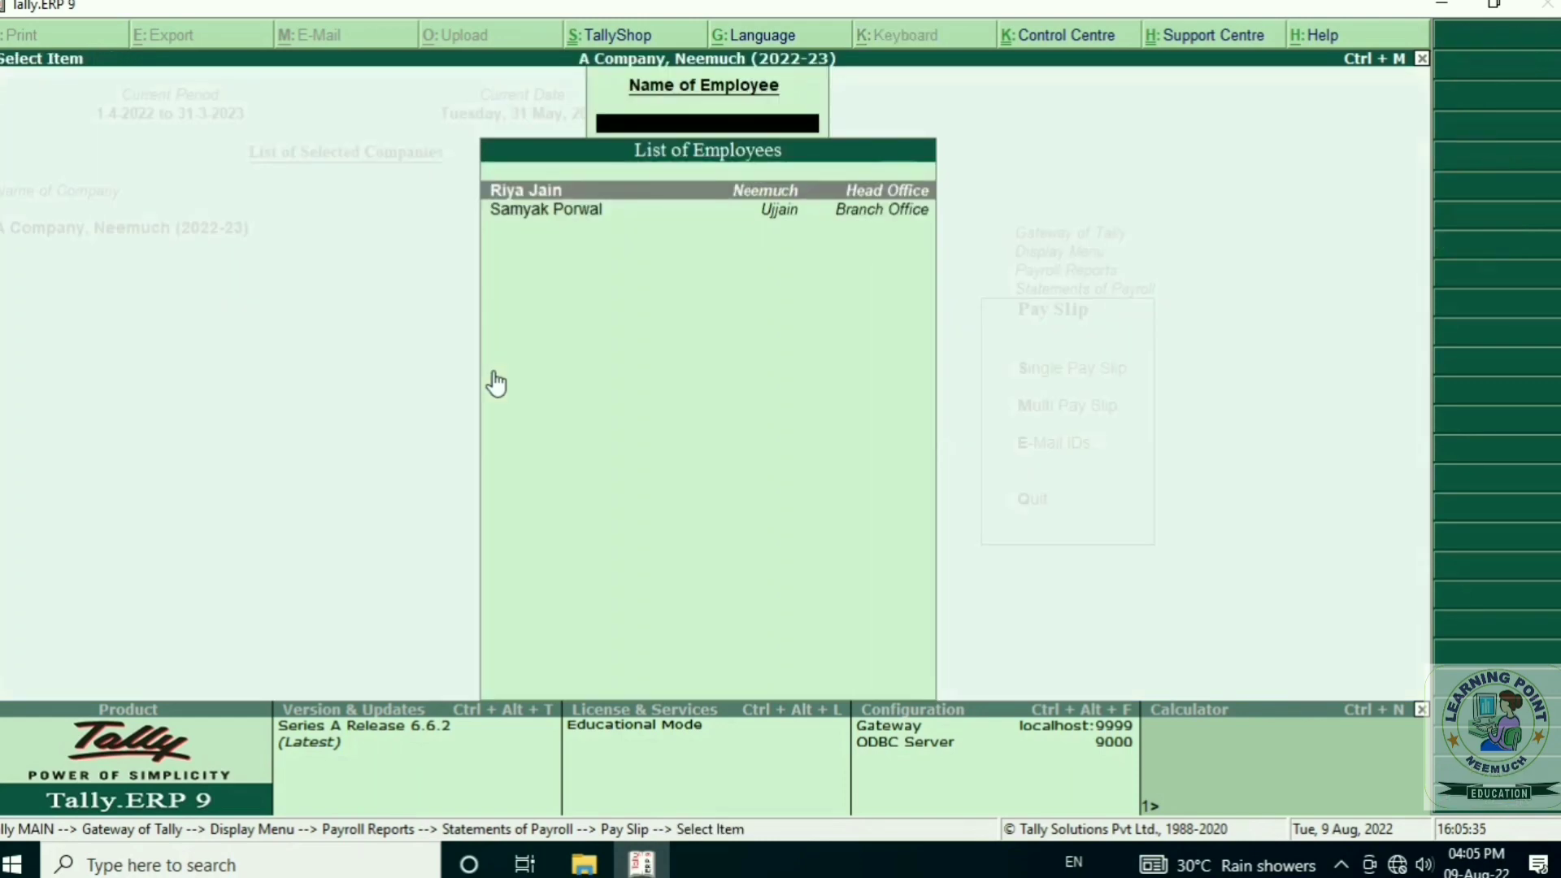
{"action": "key", "text": "Up"}
{"action": "key", "text": "Escape"}
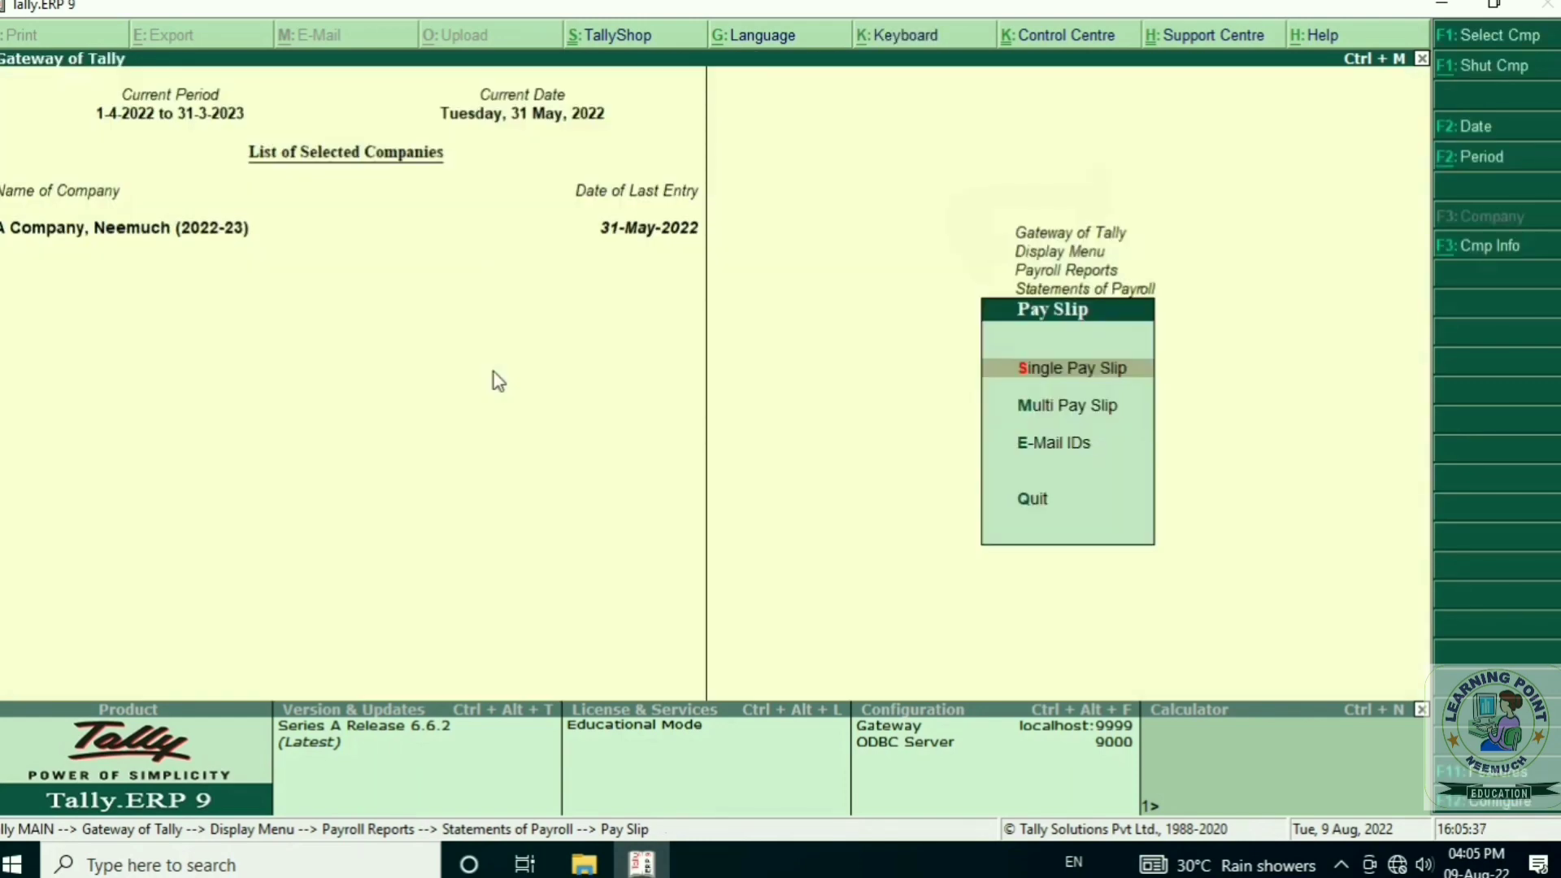
- Display the Multi Pay Slip report for all employee categories and all employees, and open the Head Office employee's pay slip
{"action": "key", "text": "Down"}
{"action": "key", "text": "Return"}
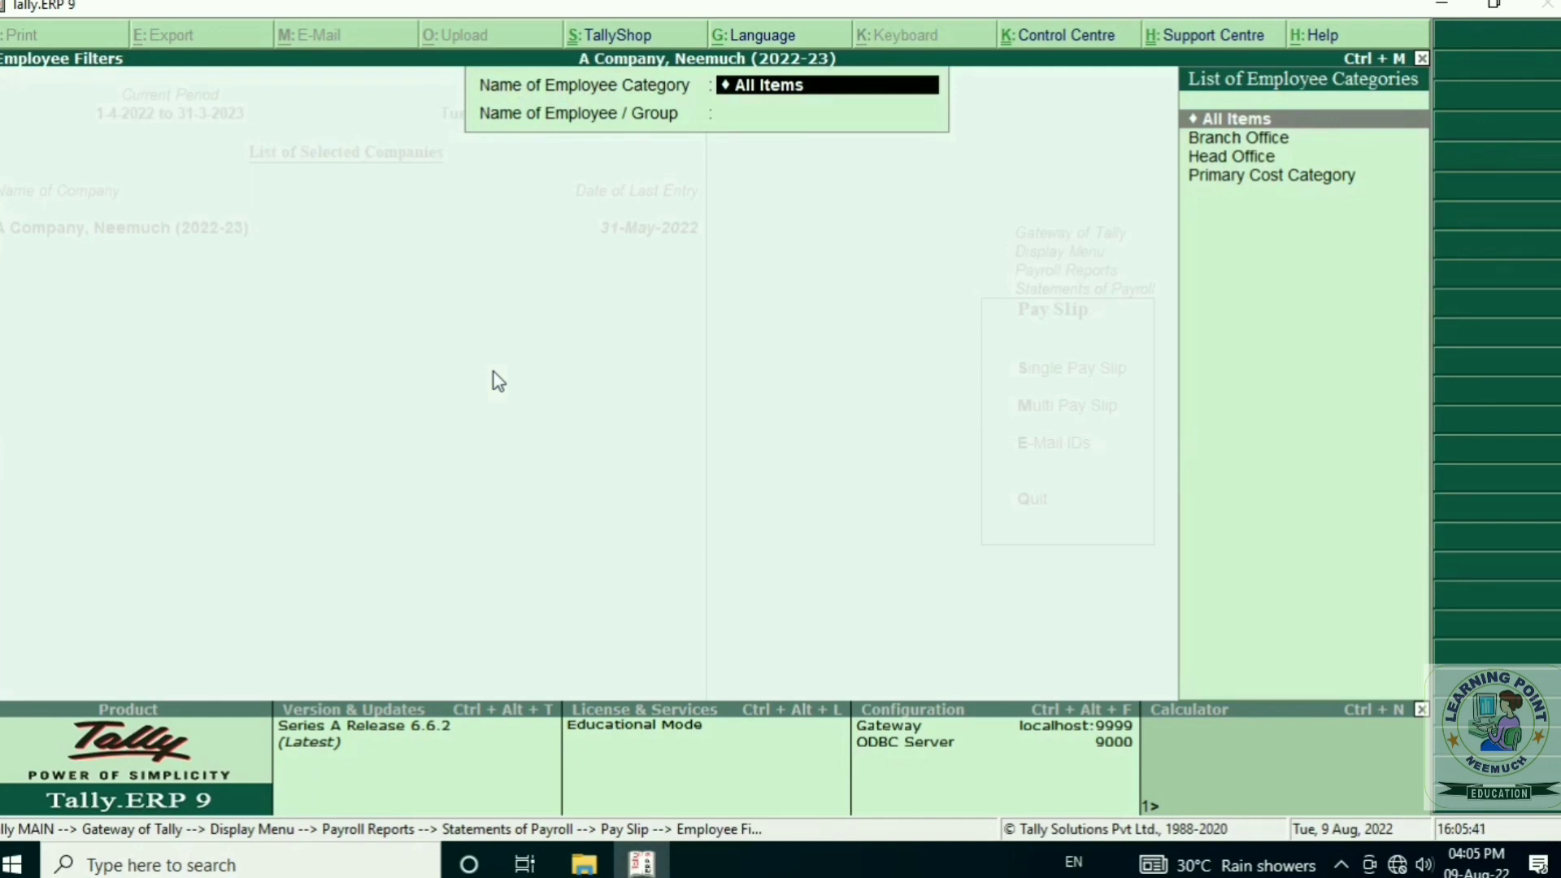
{"action": "key", "text": "Return"}
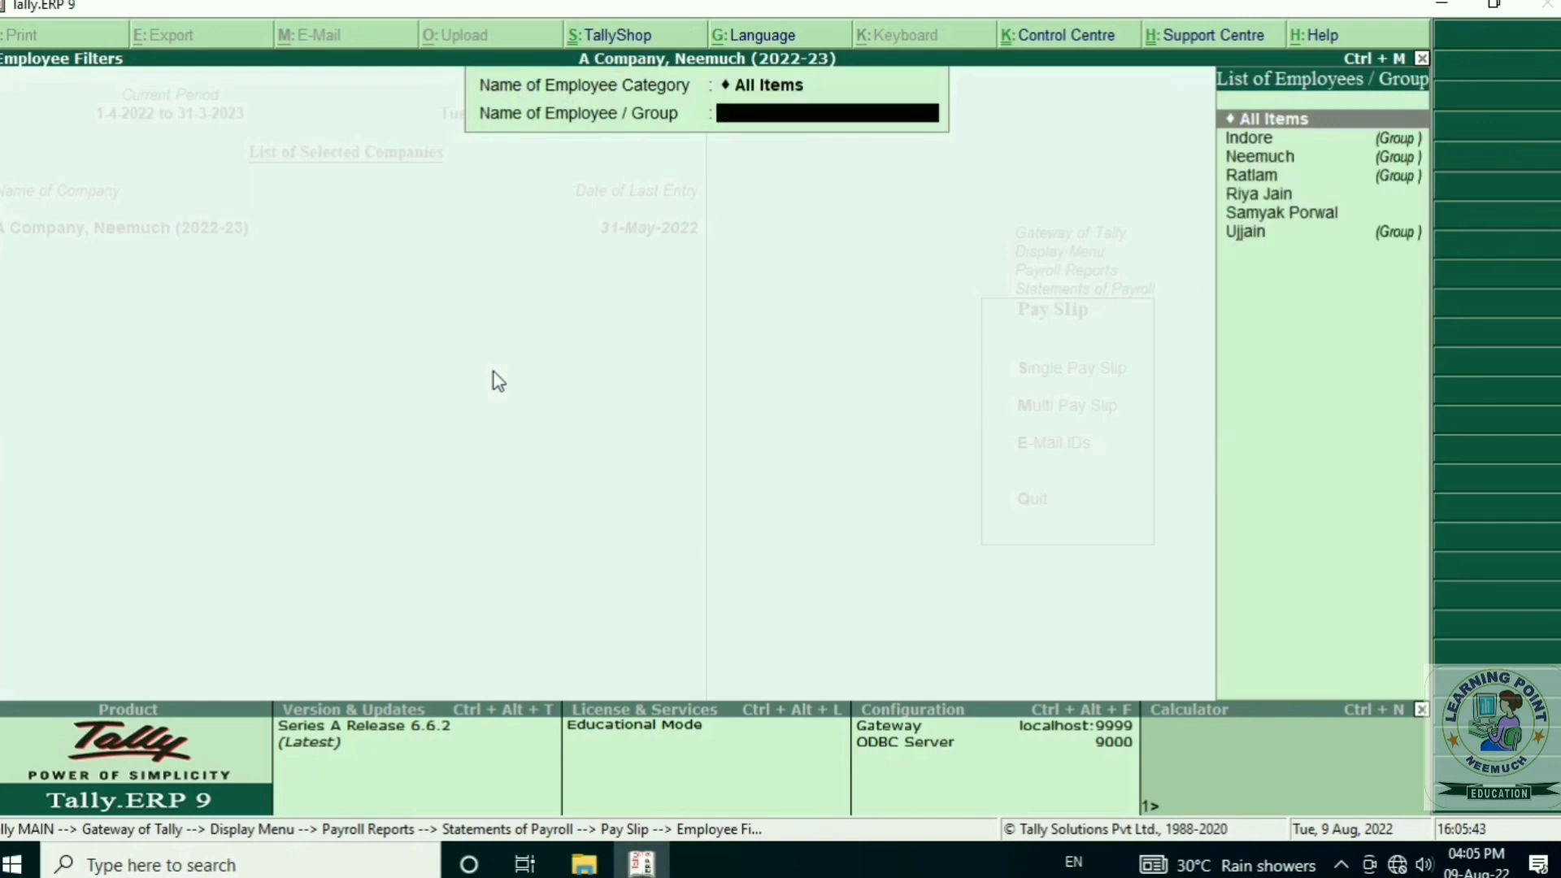
{"action": "key", "text": "Return"}
{"action": "key", "text": "Down"}
{"action": "key", "text": "Down"}
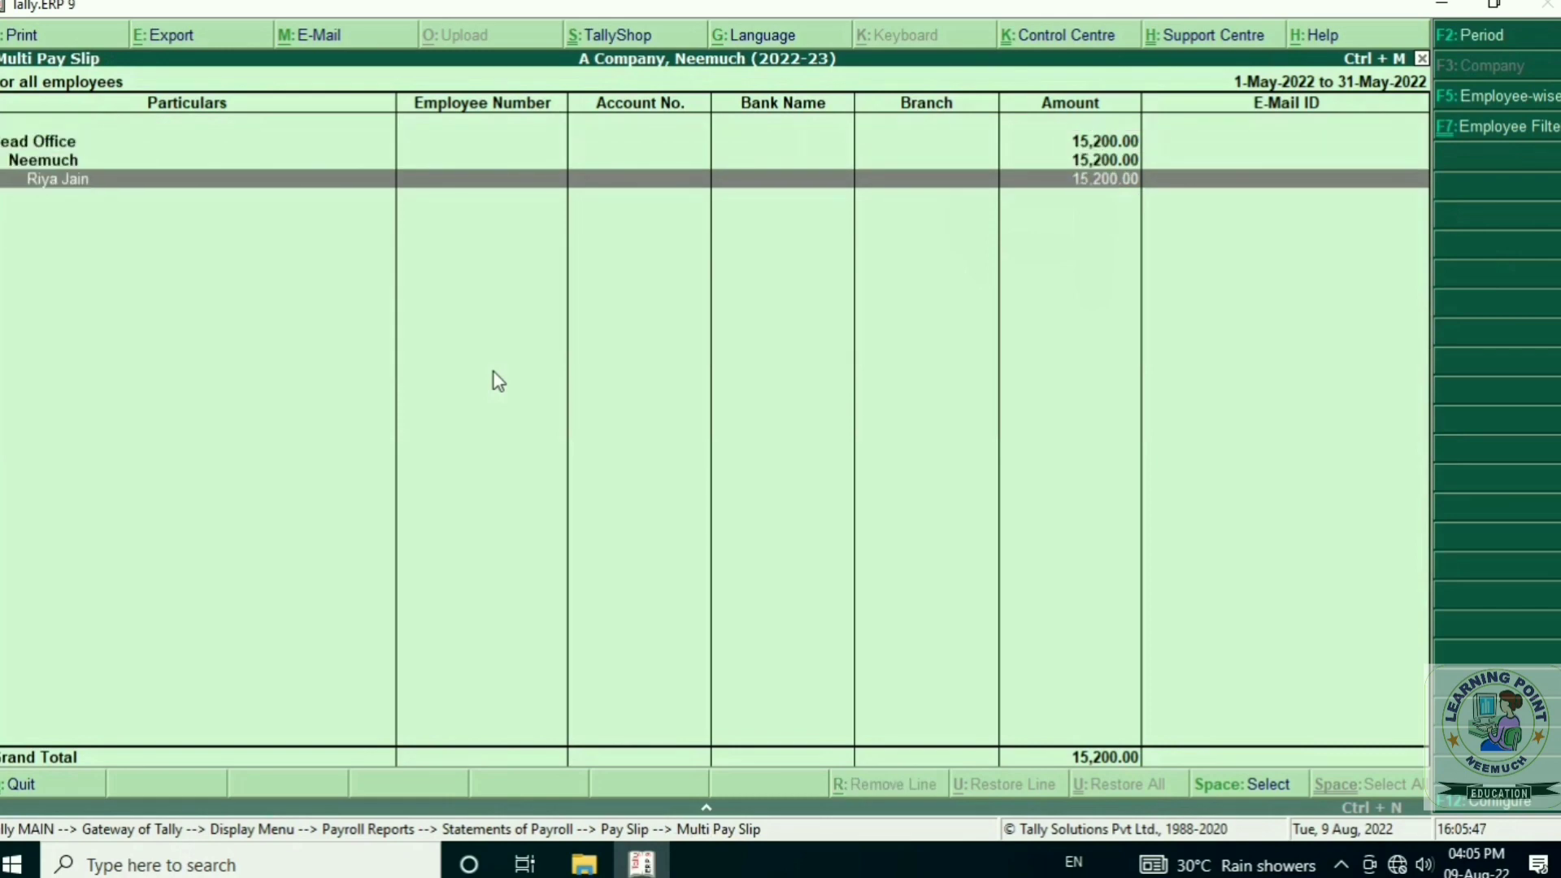
{"action": "key", "text": "Return"}
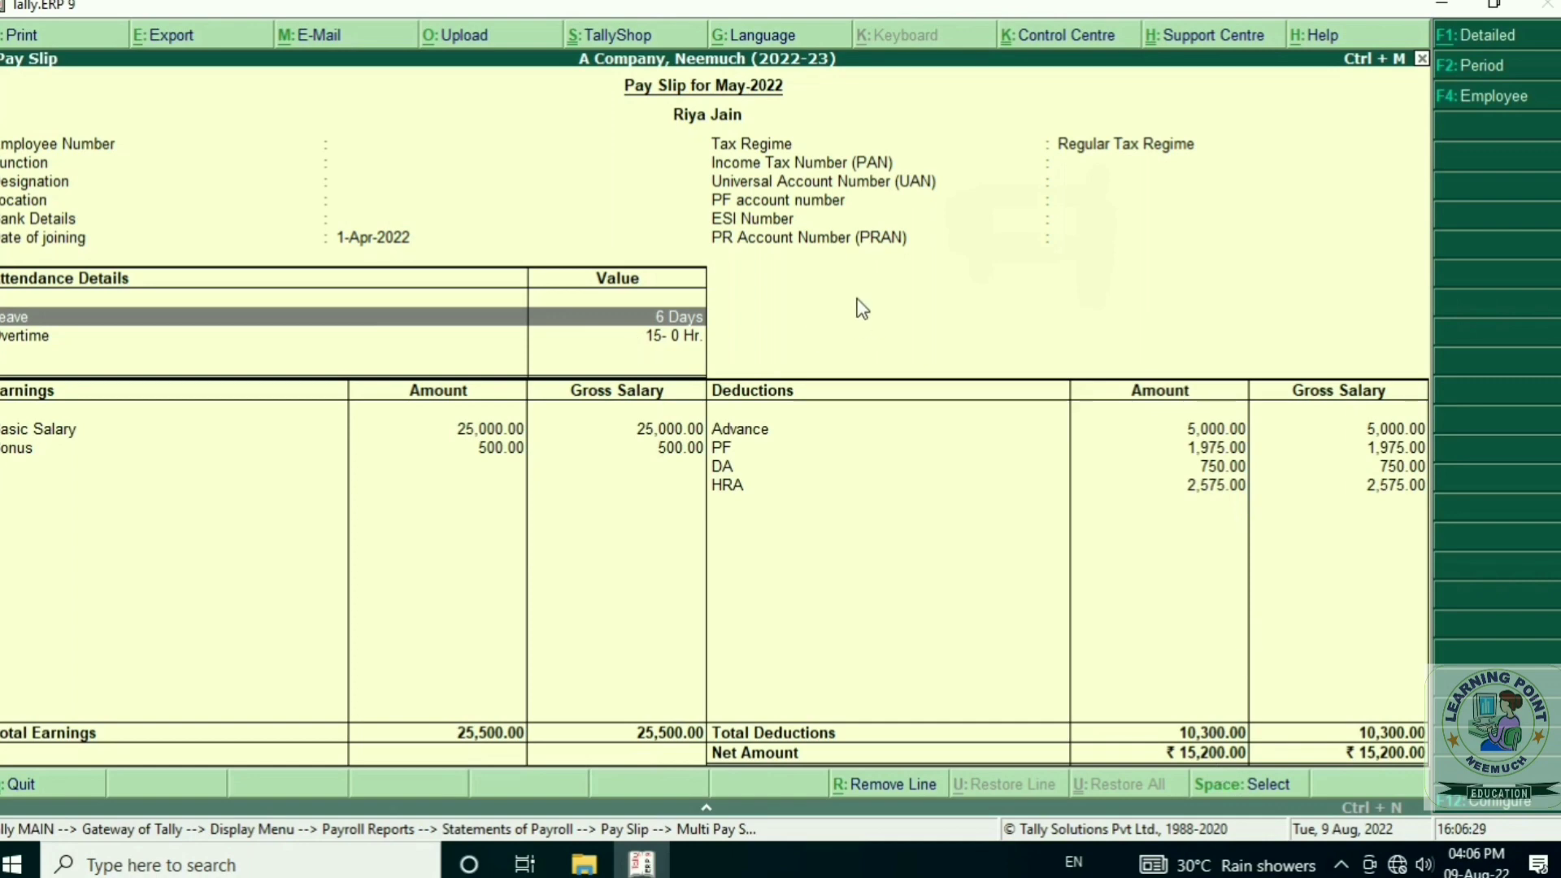
- Generate a print preview of the Head Office employee's pay slip with the existing print settings and zoom in on it
{"action": "key", "text": "alt+p"}
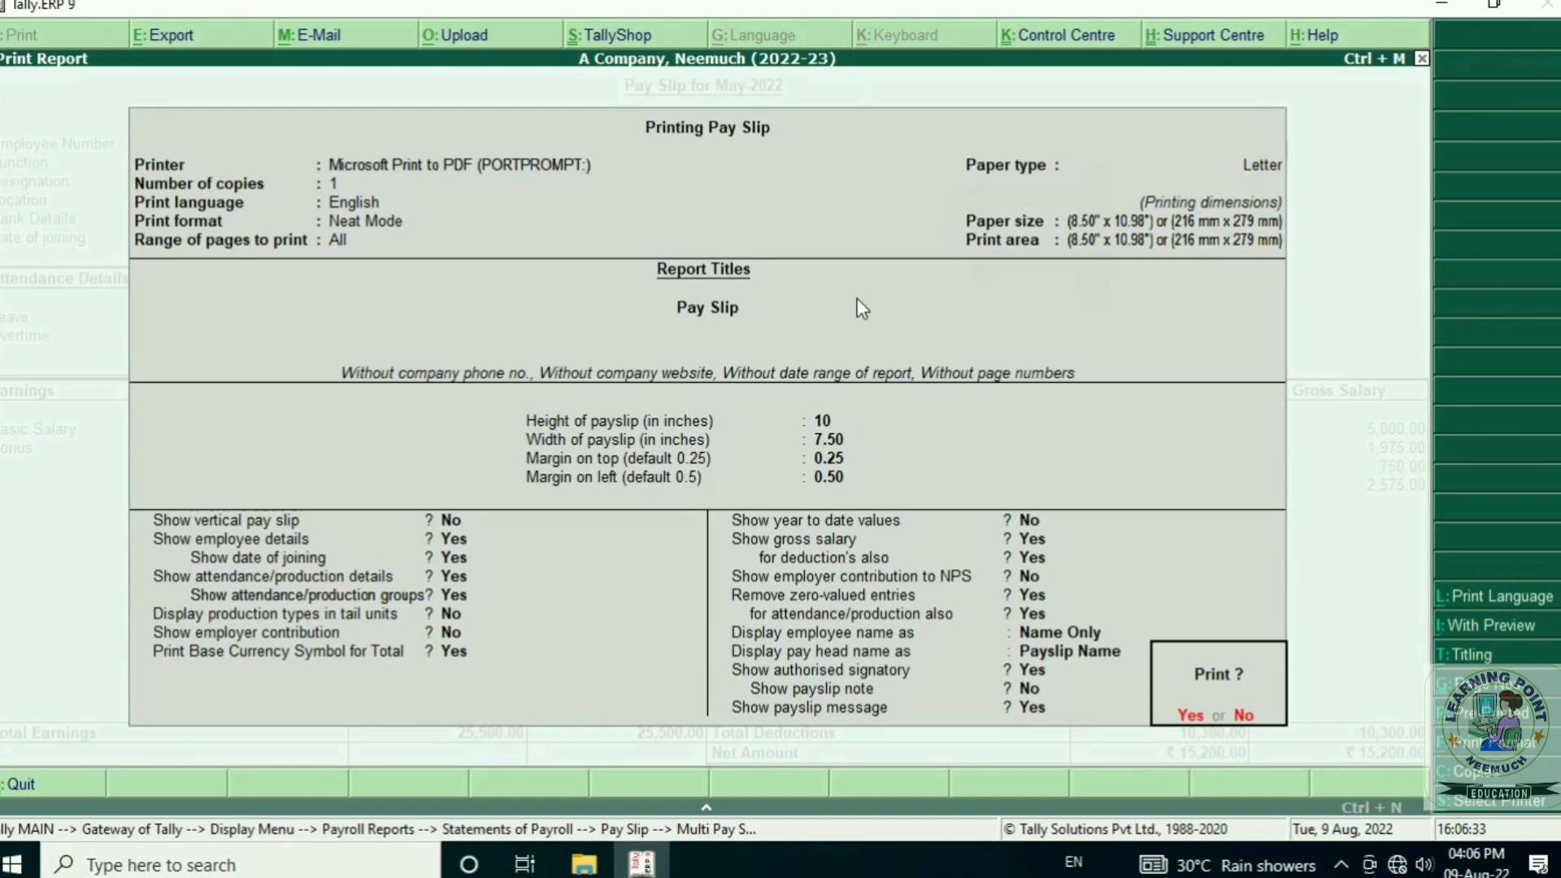
{"action": "key", "text": "alt+i"}
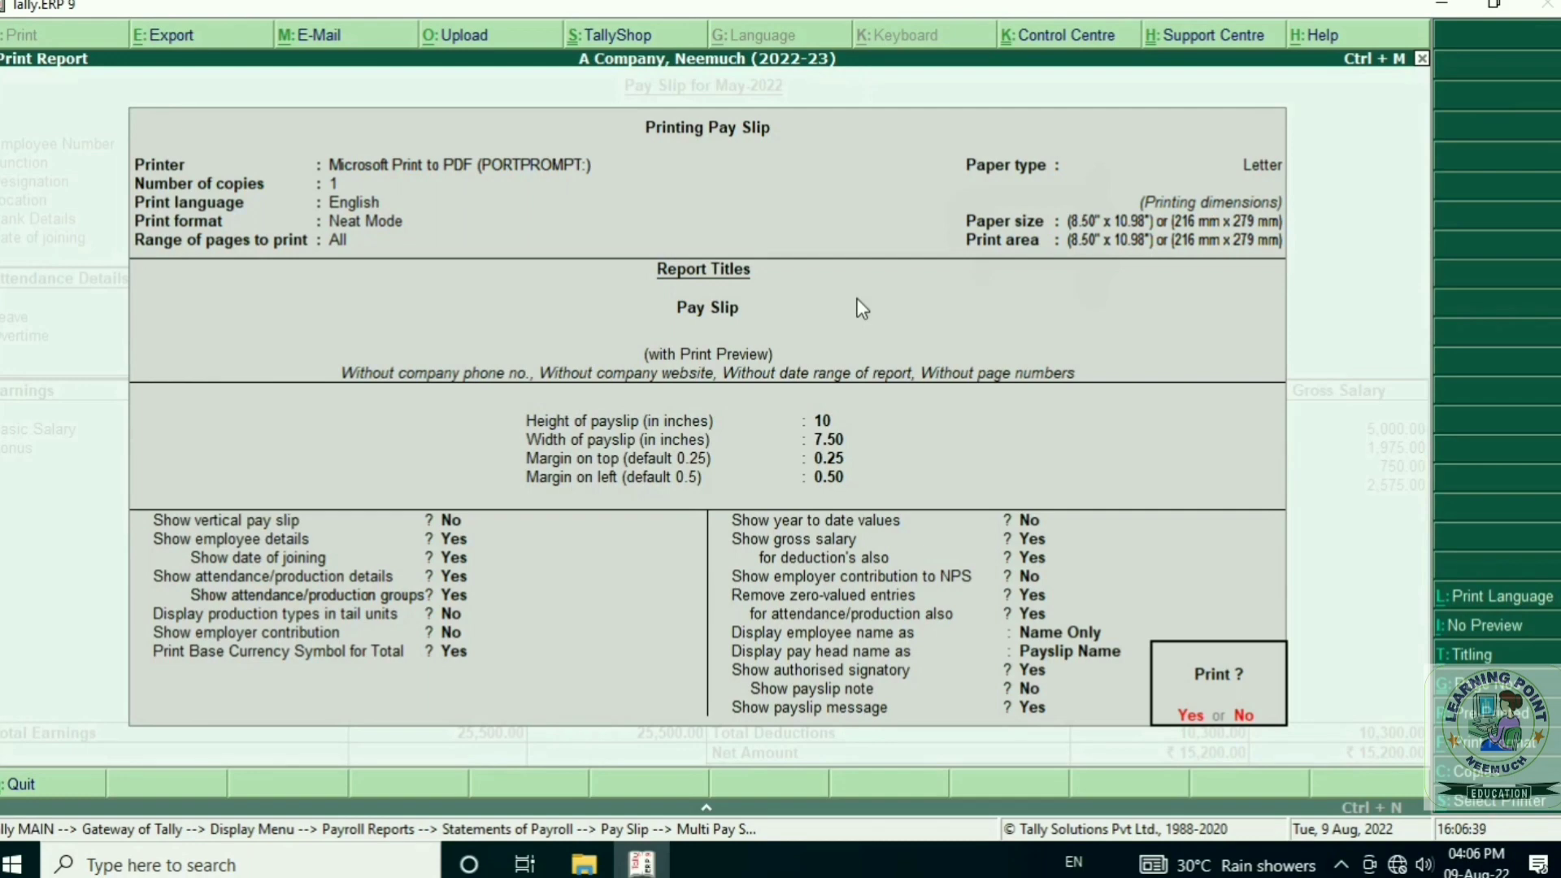
{"action": "key", "text": "Return"}
{"action": "key", "text": "Return"}
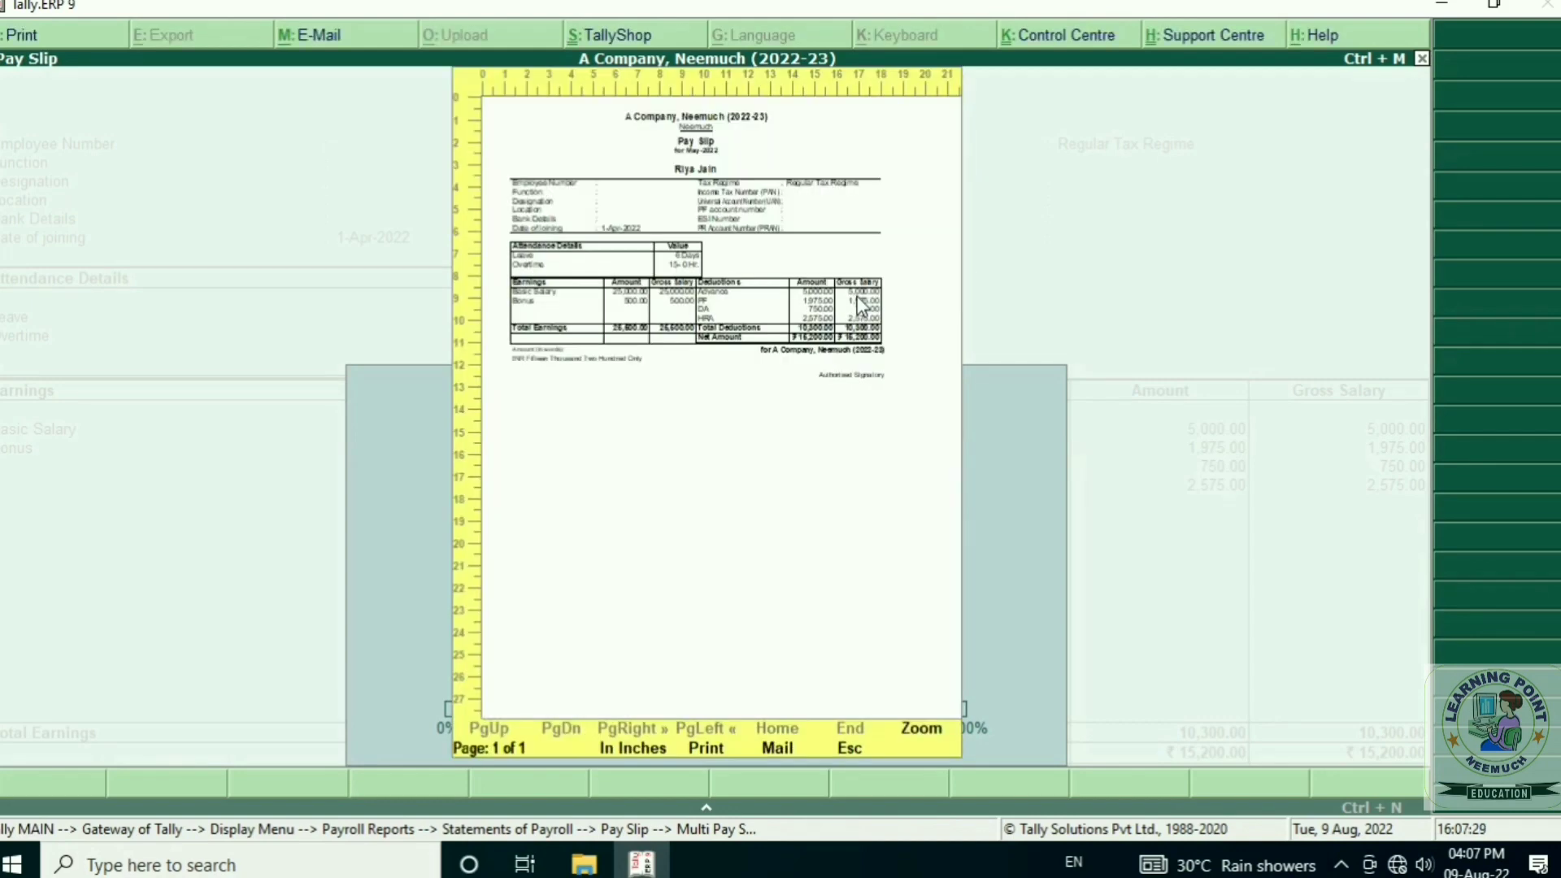
{"action": "key", "text": "Return"}
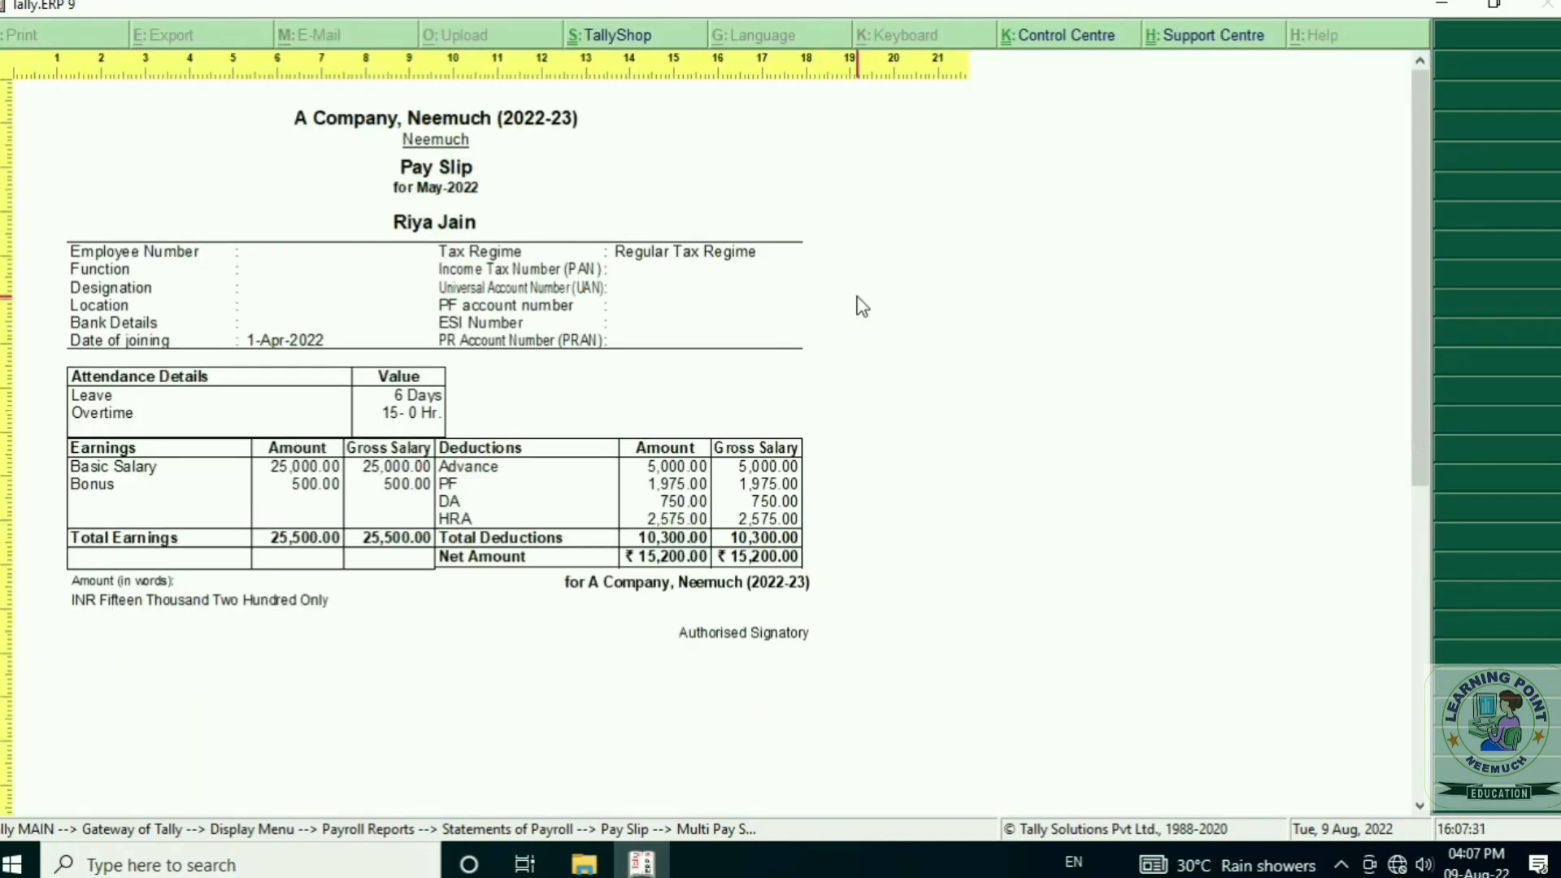